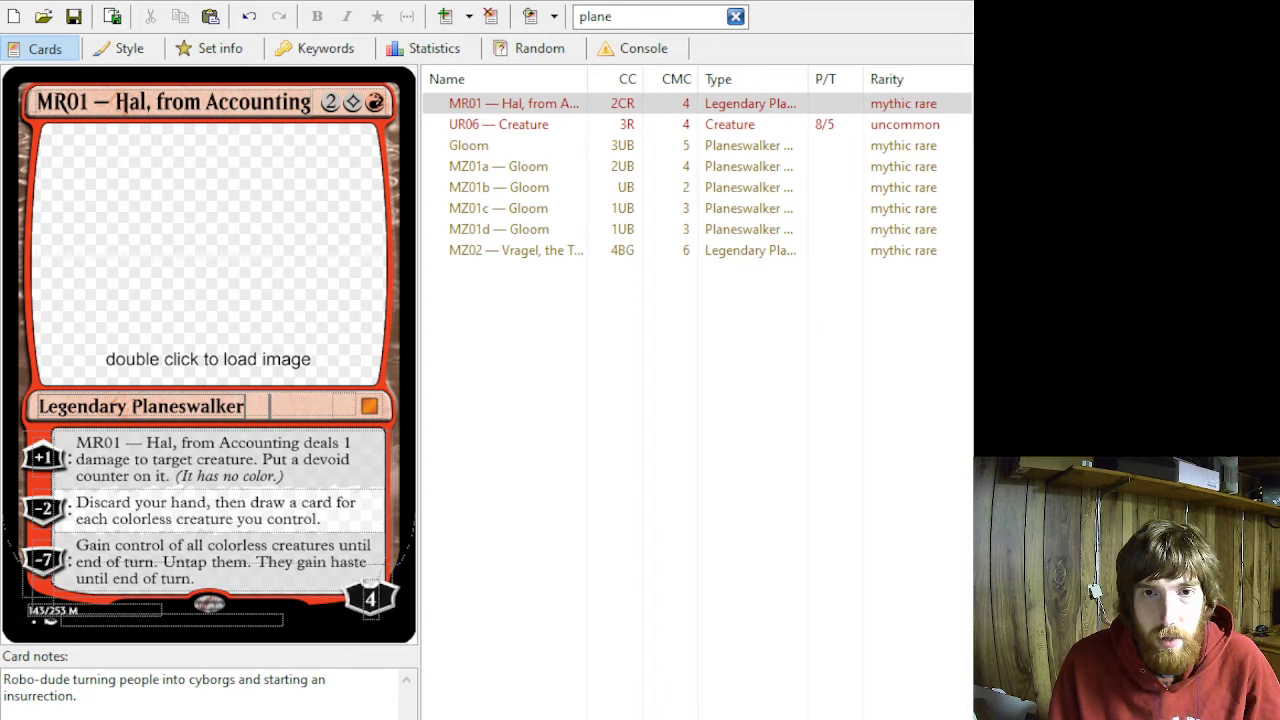
- Clear the card search filter and add a new card named CF01 to the set
{"action": "key", "text": "alt+Tab"}
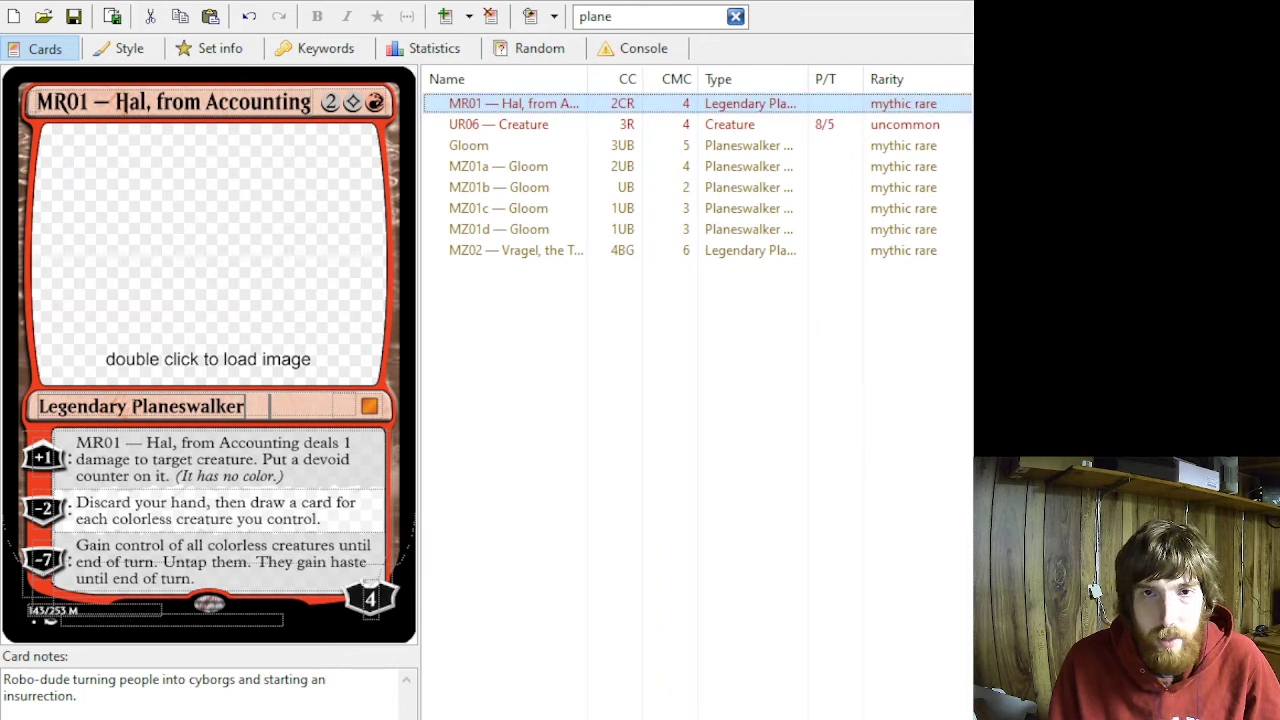
{"action": "left_click", "coordinate": [735, 17]}
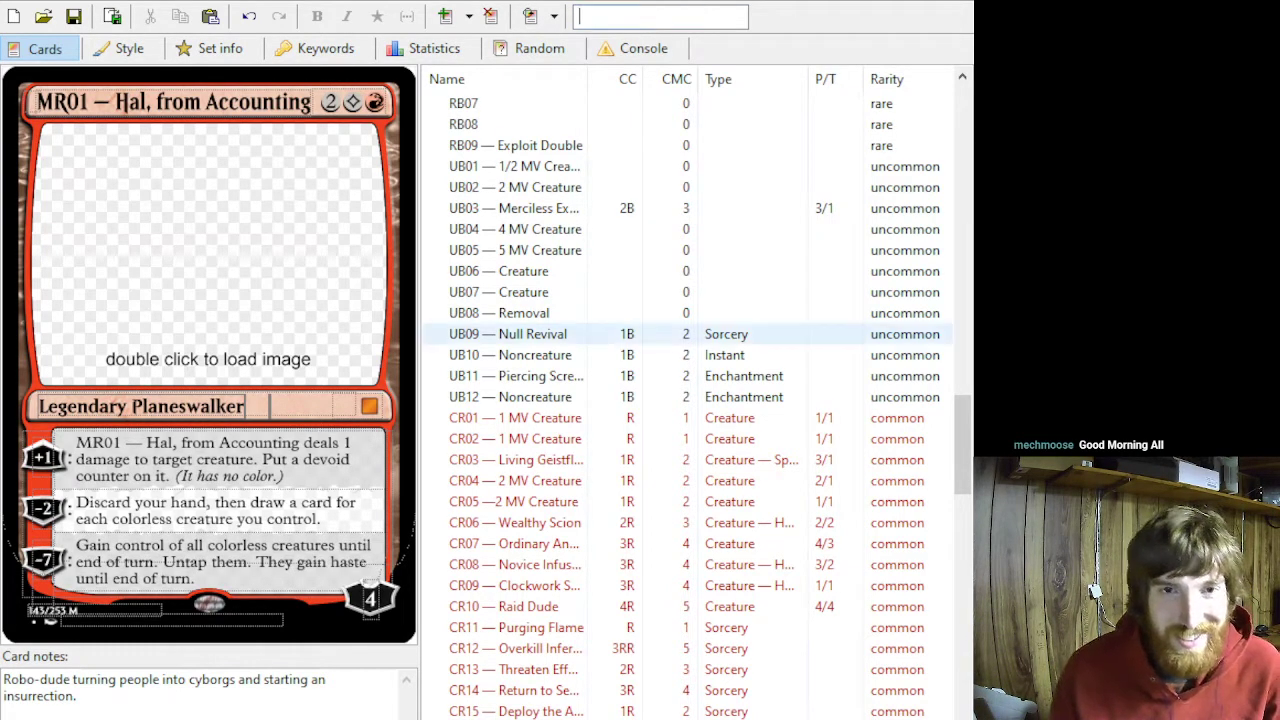
{"action": "left_click", "coordinate": [630, 17]}
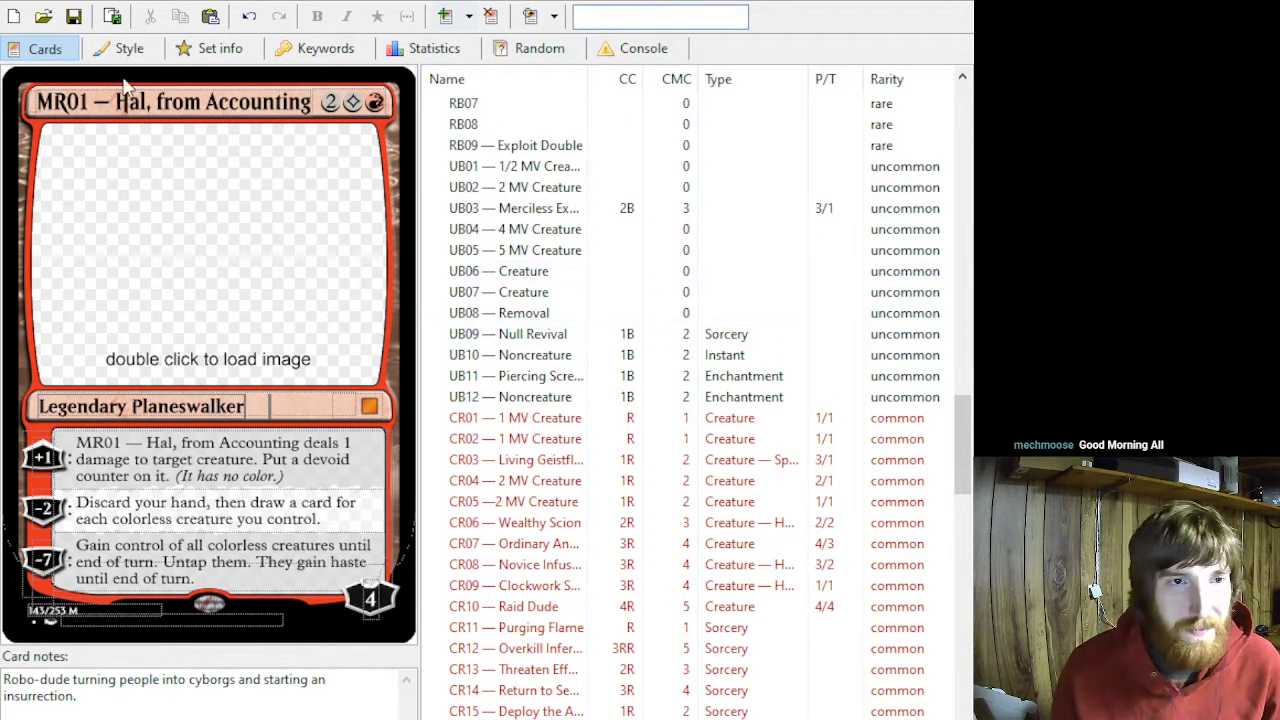
{"action": "left_click", "coordinate": [446, 16]}
{"action": "type", "text": "CF01"}
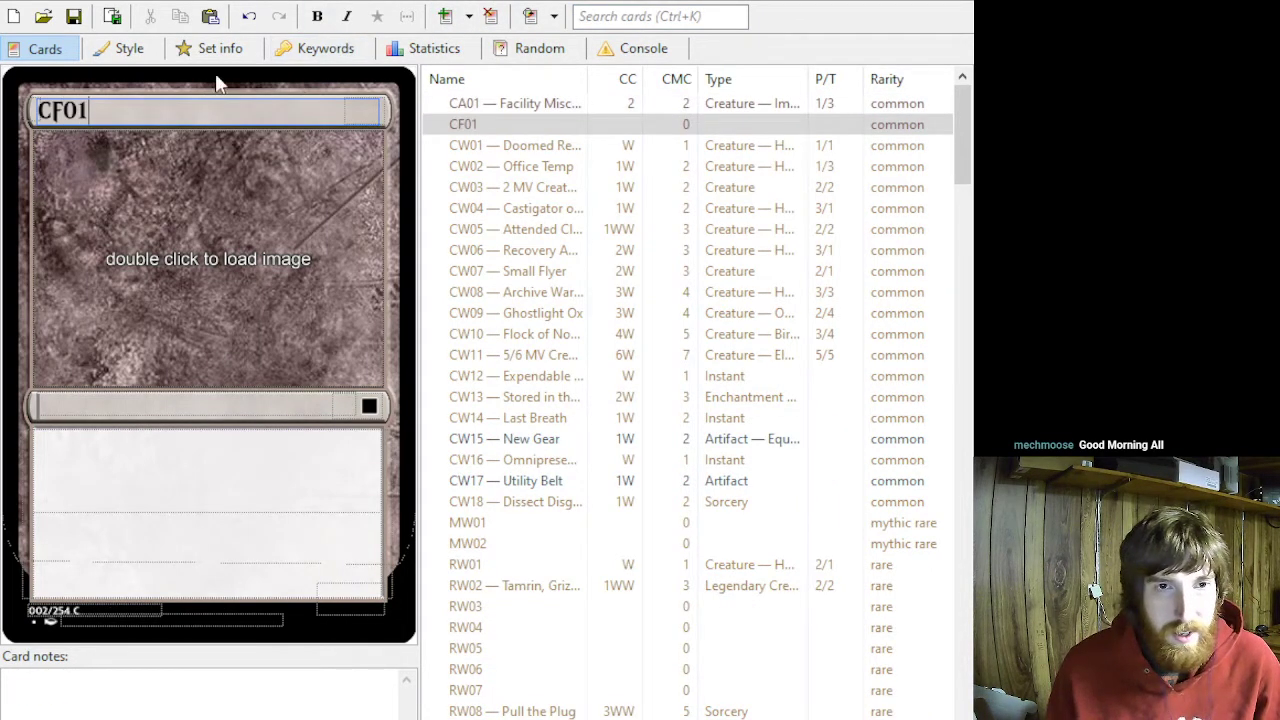
- Apply the Clear frame option to card CF01 and set its type line to "Creature — Lizard"
{"action": "left_click", "coordinate": [127, 49]}
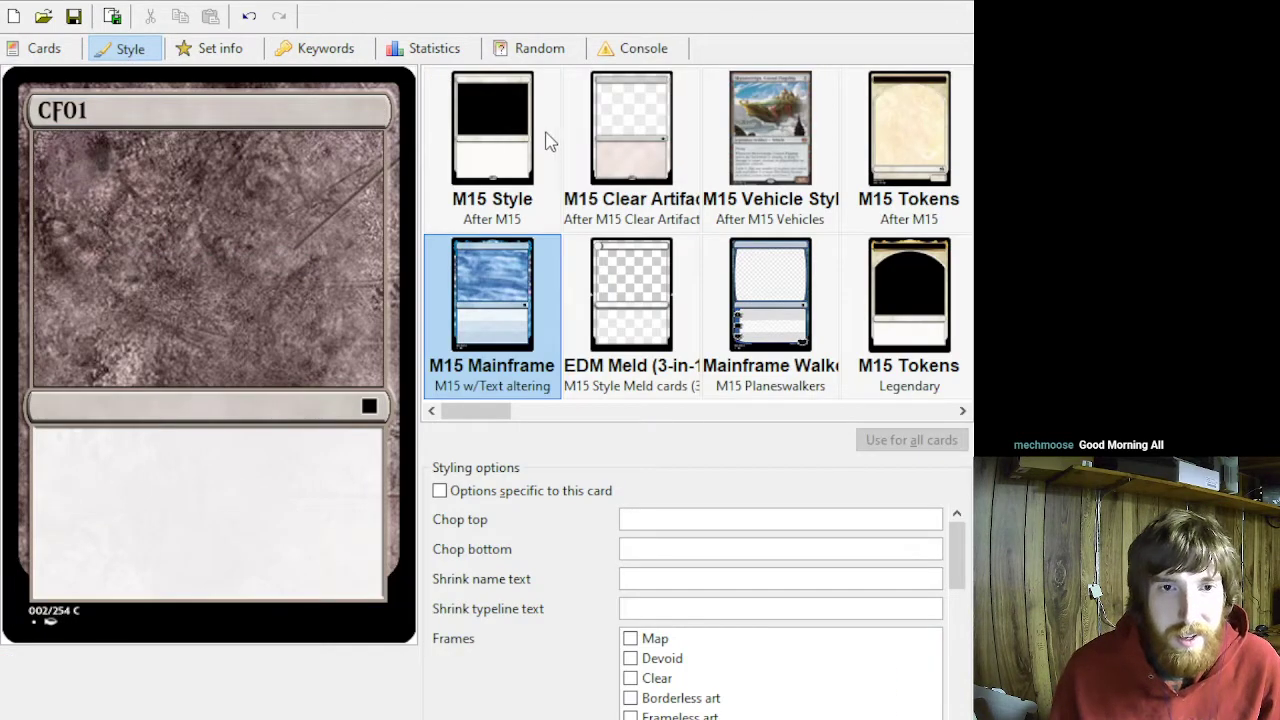
{"action": "left_click", "coordinate": [630, 678]}
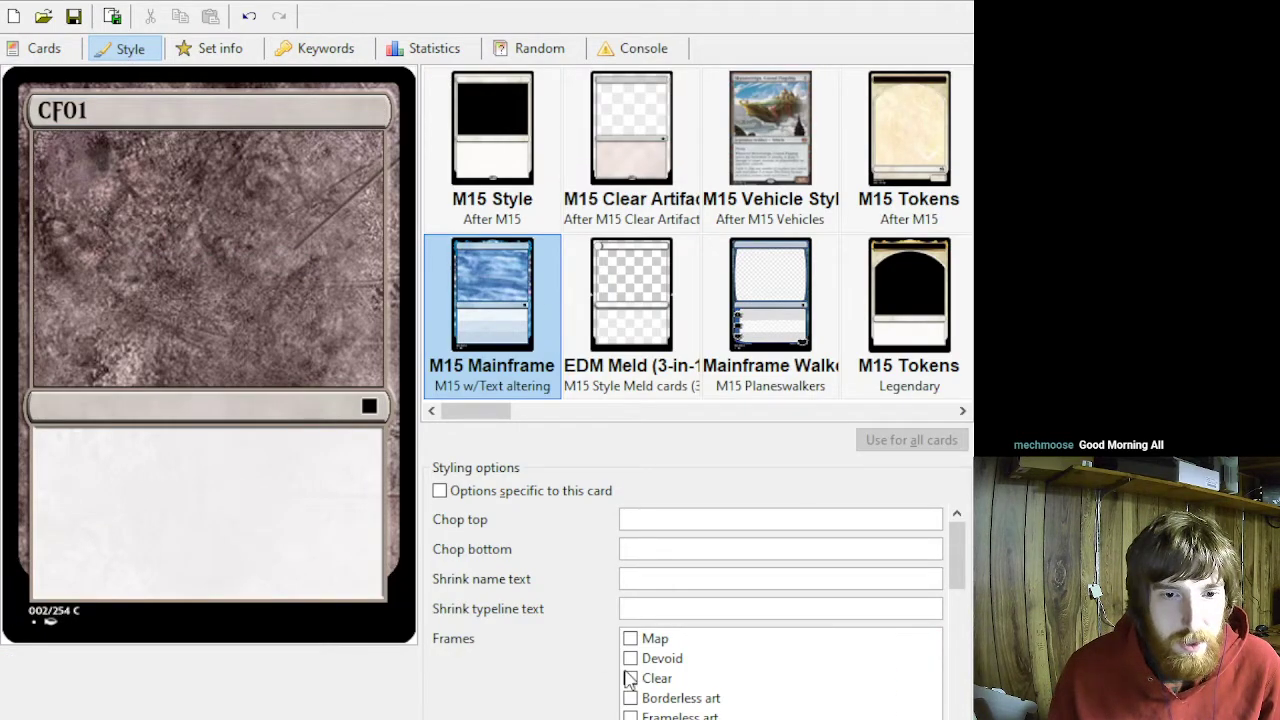
{"action": "left_click", "coordinate": [30, 46]}
{"action": "left_click", "coordinate": [110, 400]}
{"action": "type", "text": "Creature -"}
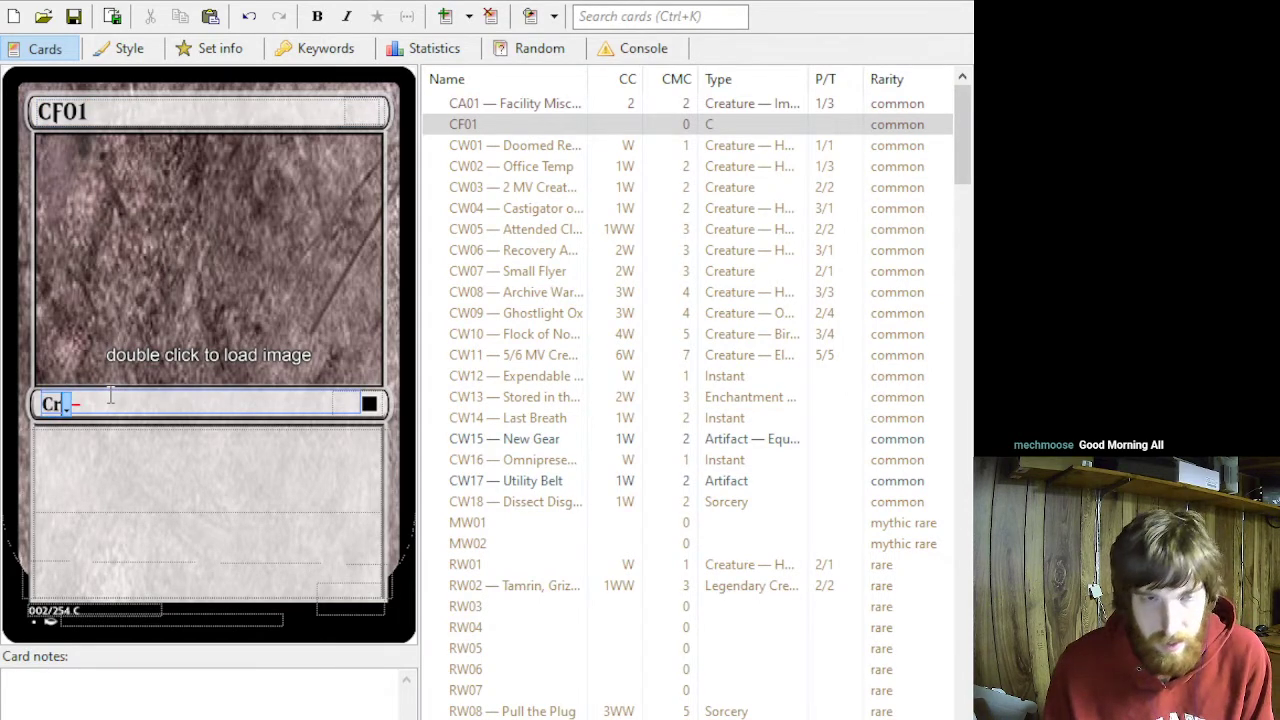
{"action": "type", "text": "Lizard"}
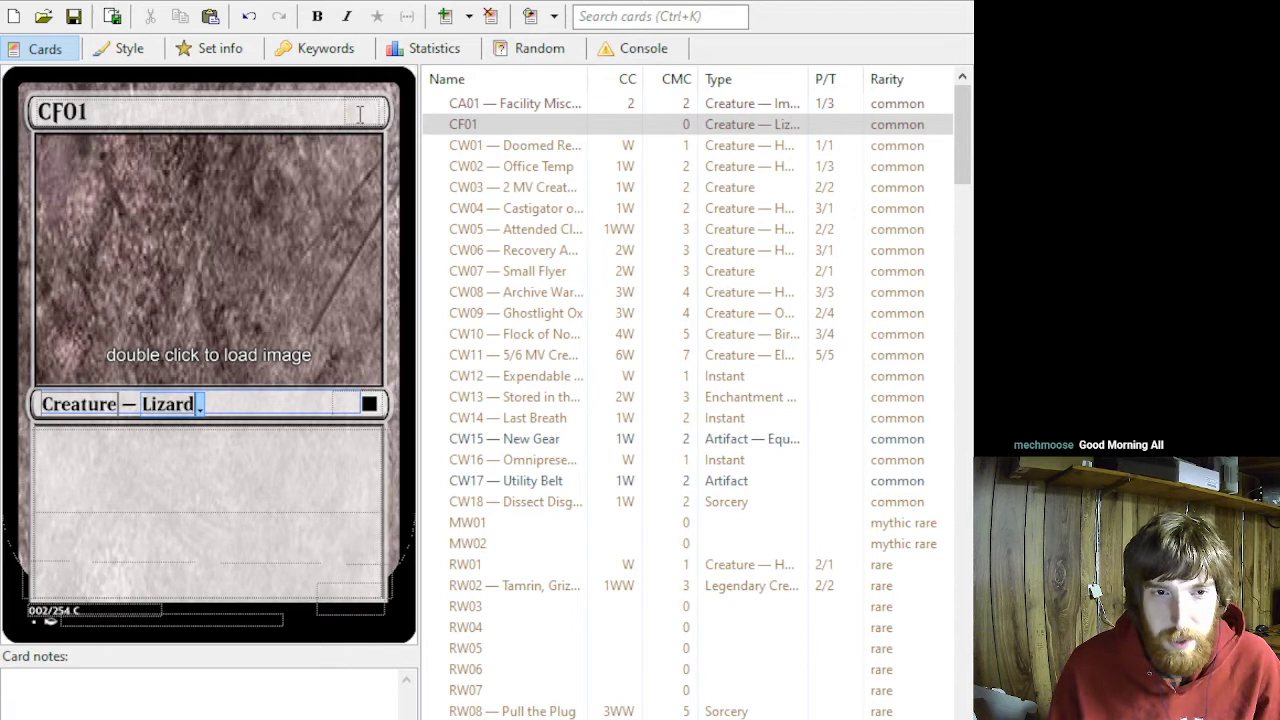
- Enter the keyword Intimidate in the rules text of card CF01
{"action": "left_click", "coordinate": [183, 500]}
{"action": "type", "text": "Intimidate (Thi"}
{"action": "key", "text": "BackSpace"}
{"action": "key", "text": "BackSpace"}
{"action": "type", "text": "date"}
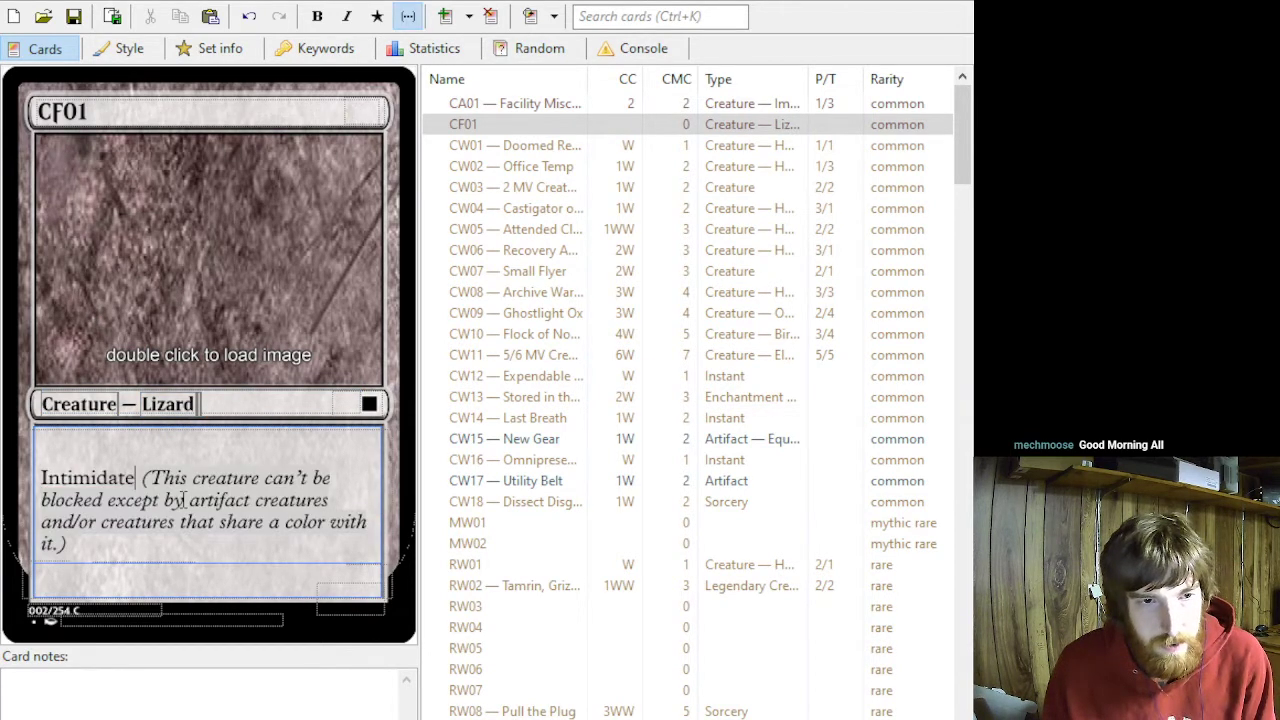
- Add the rules line "1: Until end of turn, CF01 becomes the color of mana that was spent to activate this ability."
{"action": "key", "text": "Return"}
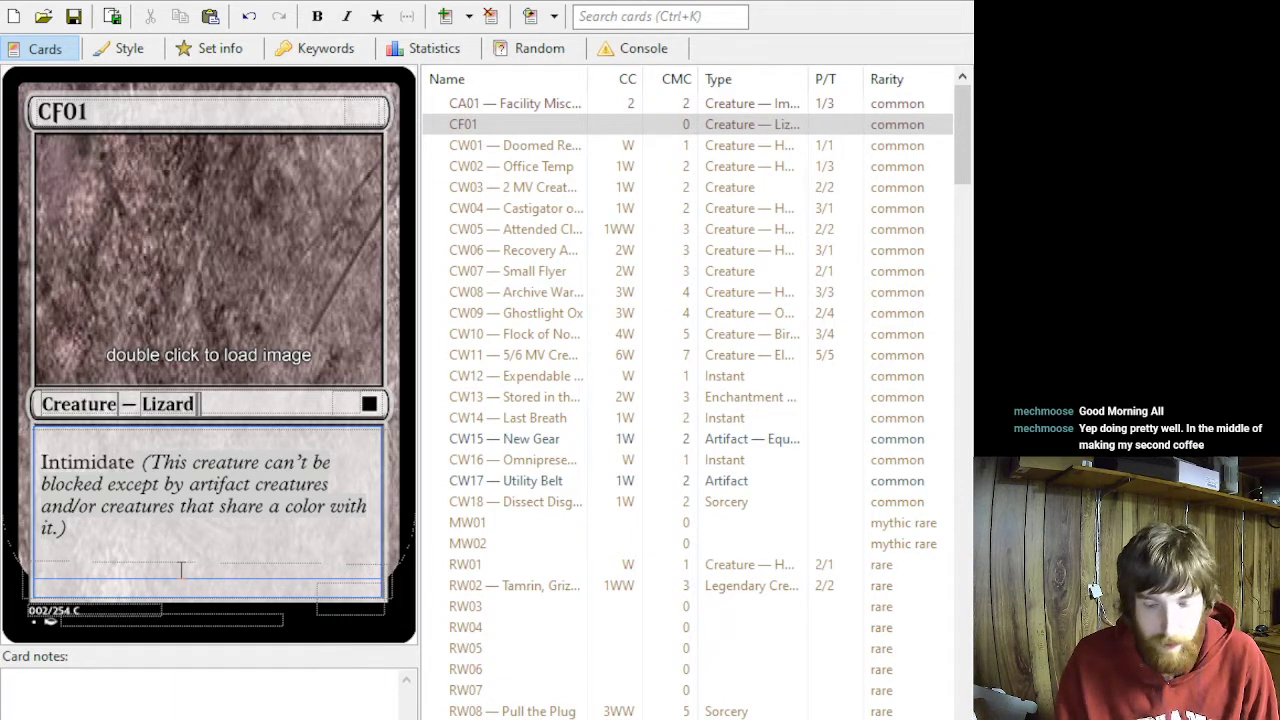
{"action": "type", "text": "1: "}
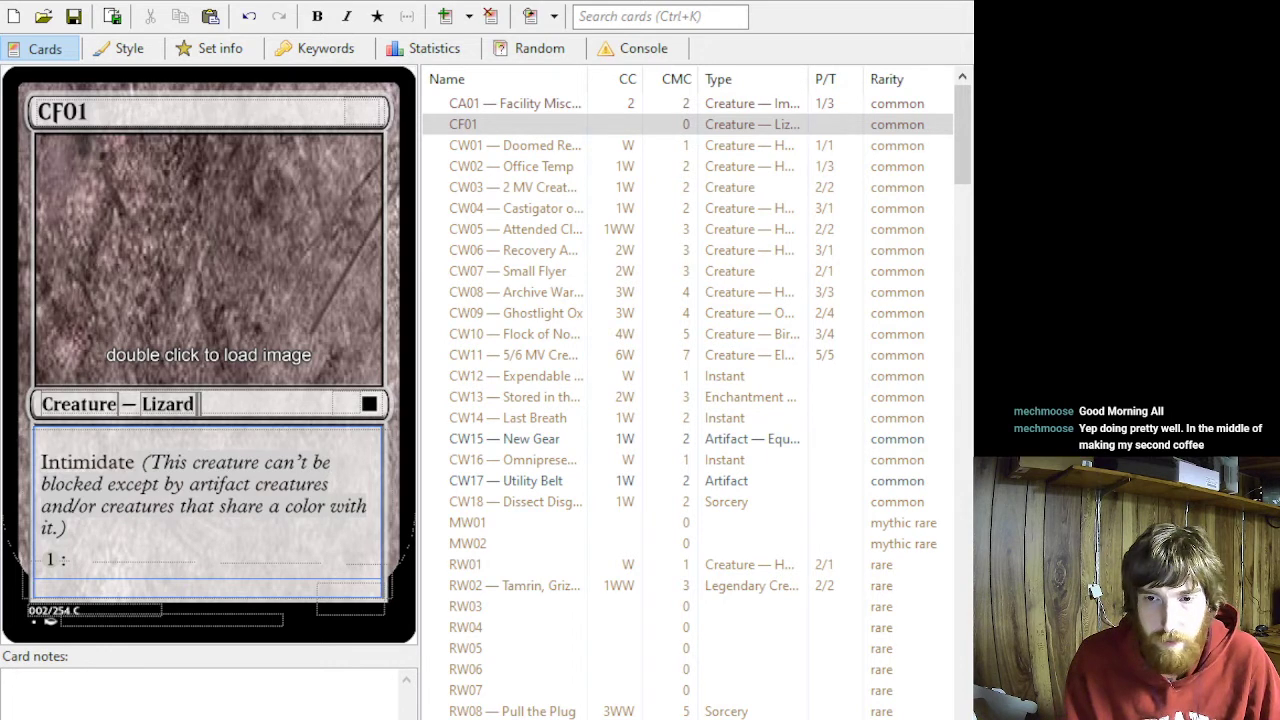
{"action": "type", "text": "Until end of turn, "}
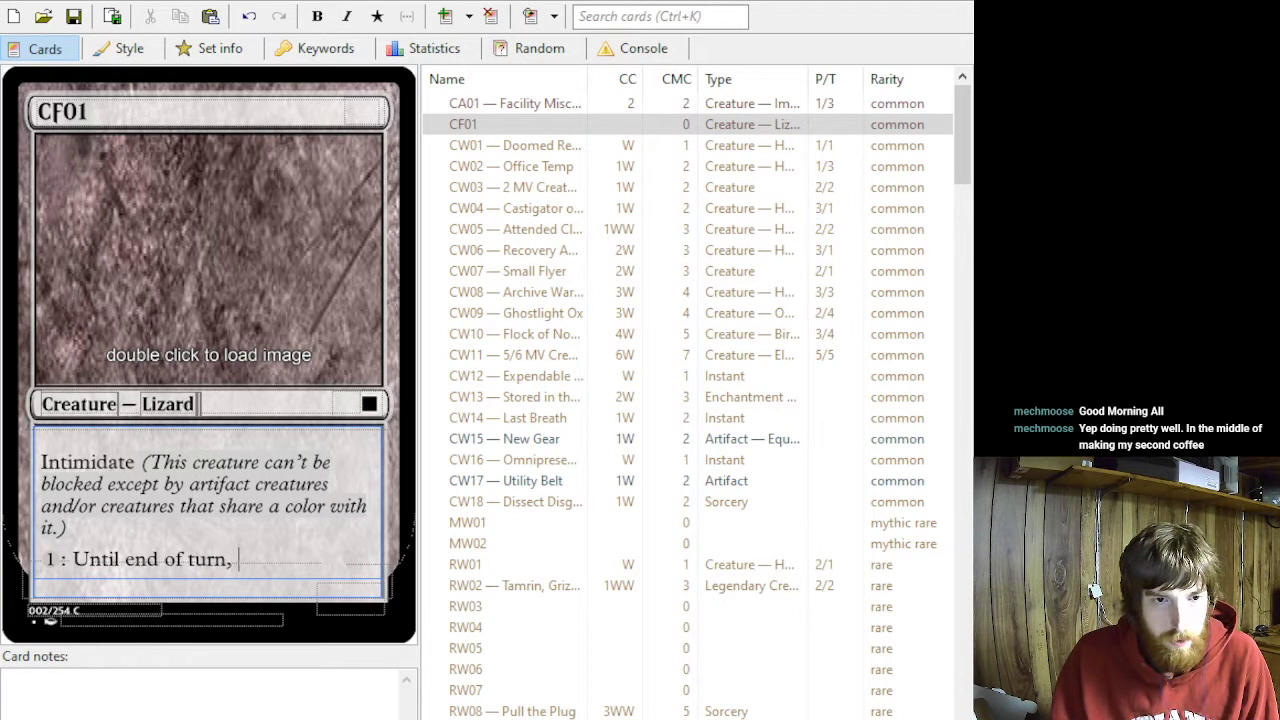
{"action": "type", "text": "CF01 becomes the color"}
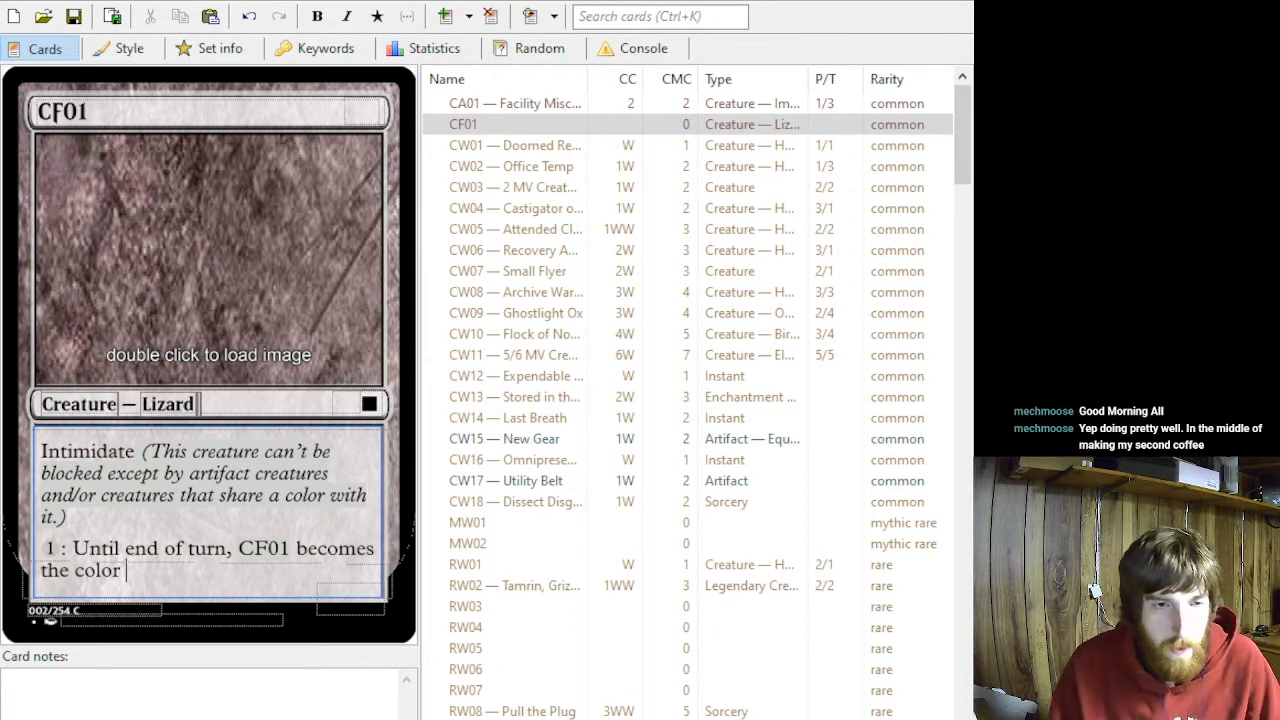
{"action": "triple_click", "coordinate": [62, 532]}
{"action": "left_click", "coordinate": [76, 549], "text": "shift"}
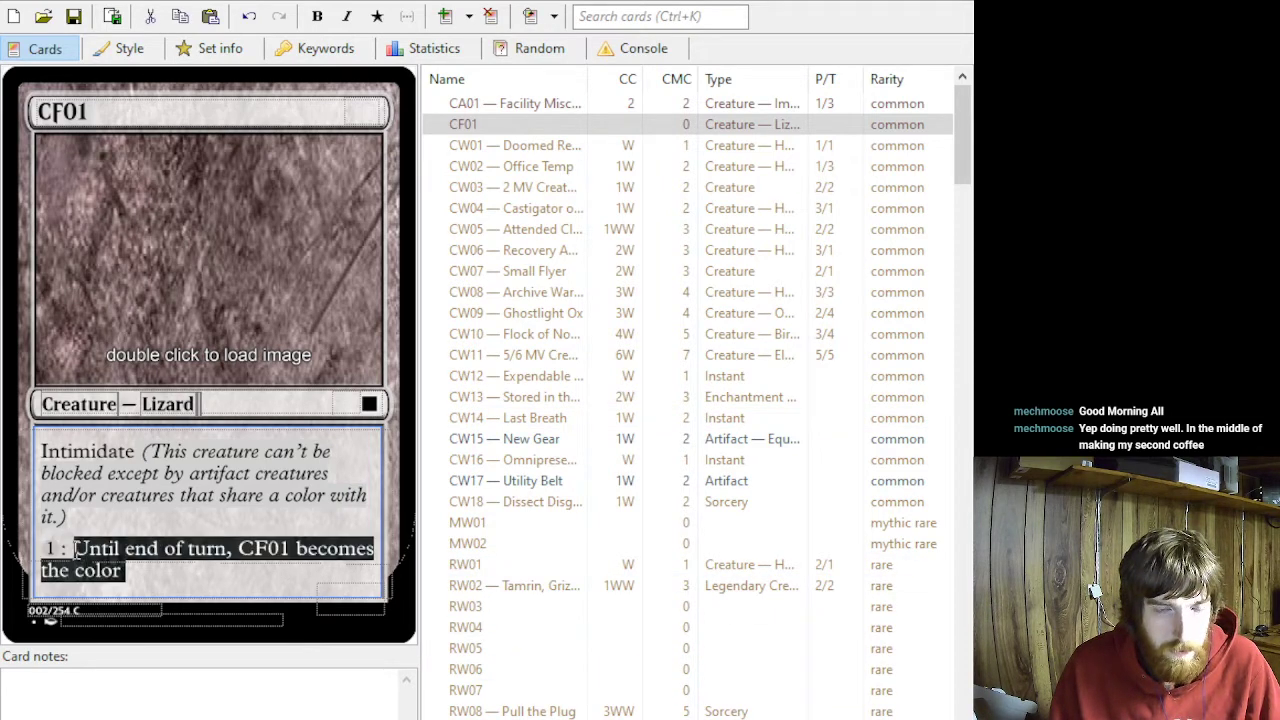
{"action": "left_click", "coordinate": [310, 565]}
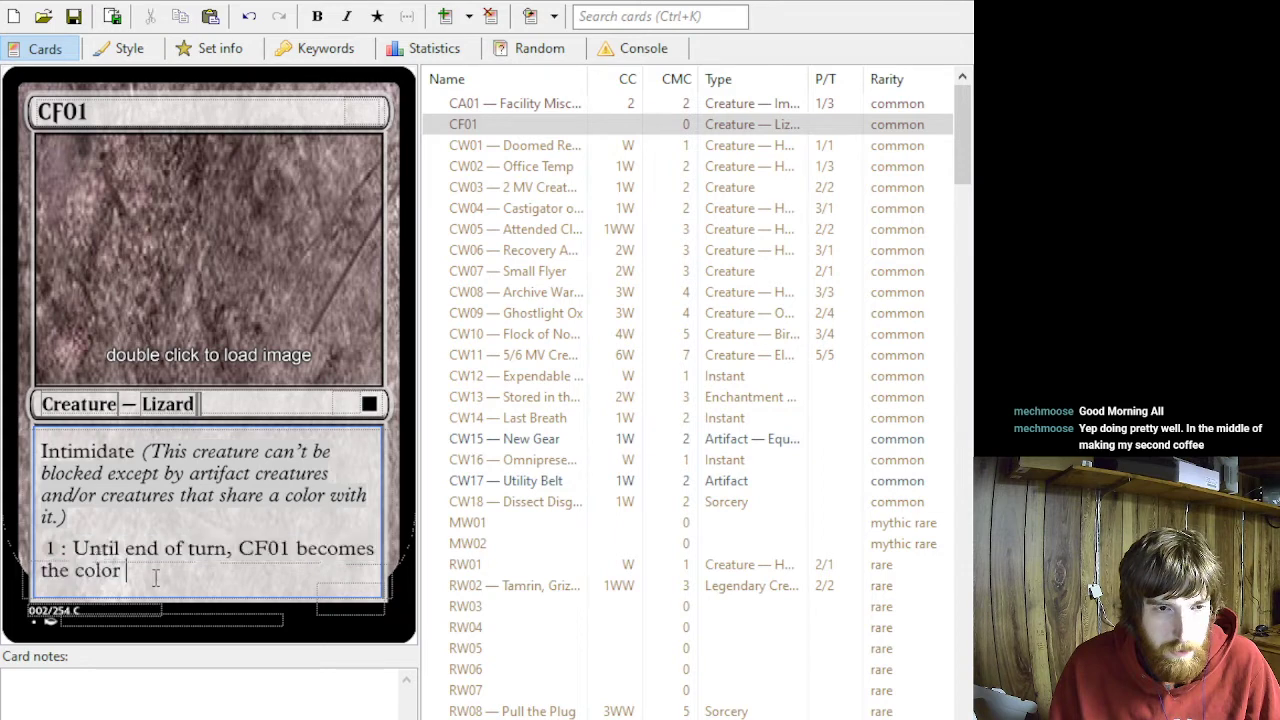
{"action": "type", "text": "of mana that"}
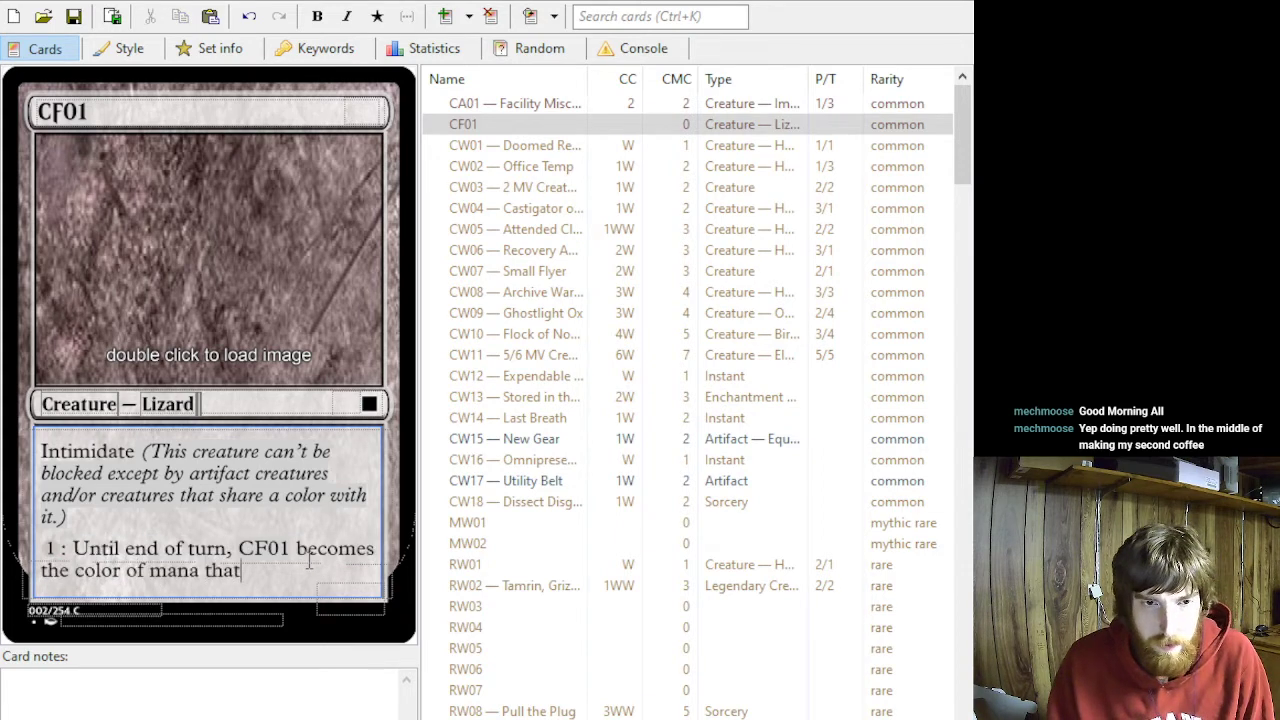
{"action": "type", "text": " was spent to activ"}
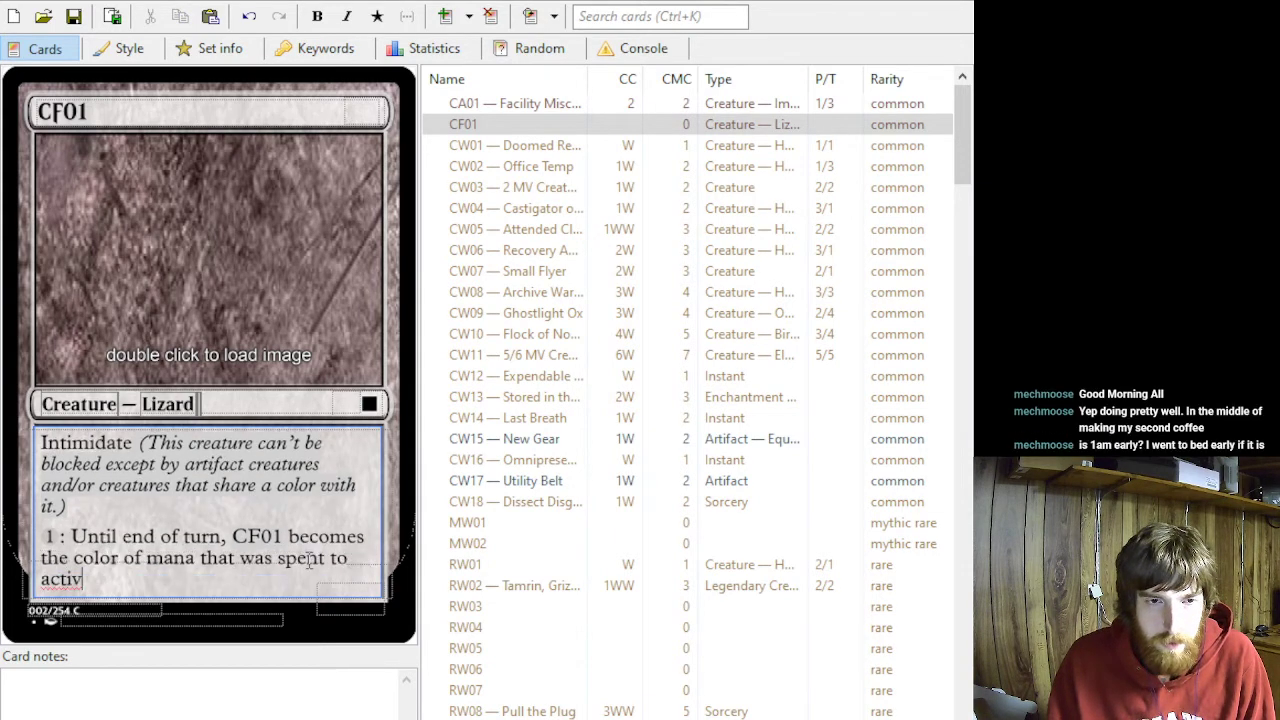
{"action": "type", "text": "ate this ability."}
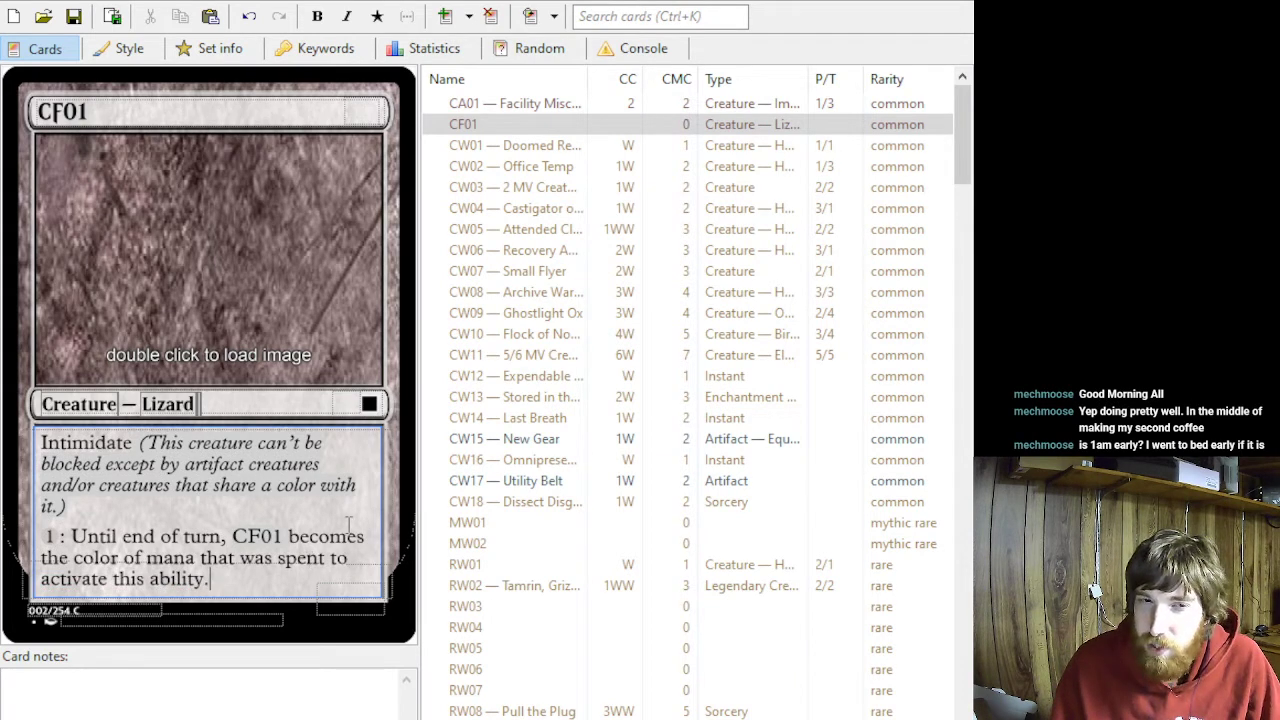
- Set the CF01 card's power and toughness to 3/2 and its mana cost to 3
{"action": "left_click", "coordinate": [349, 592]}
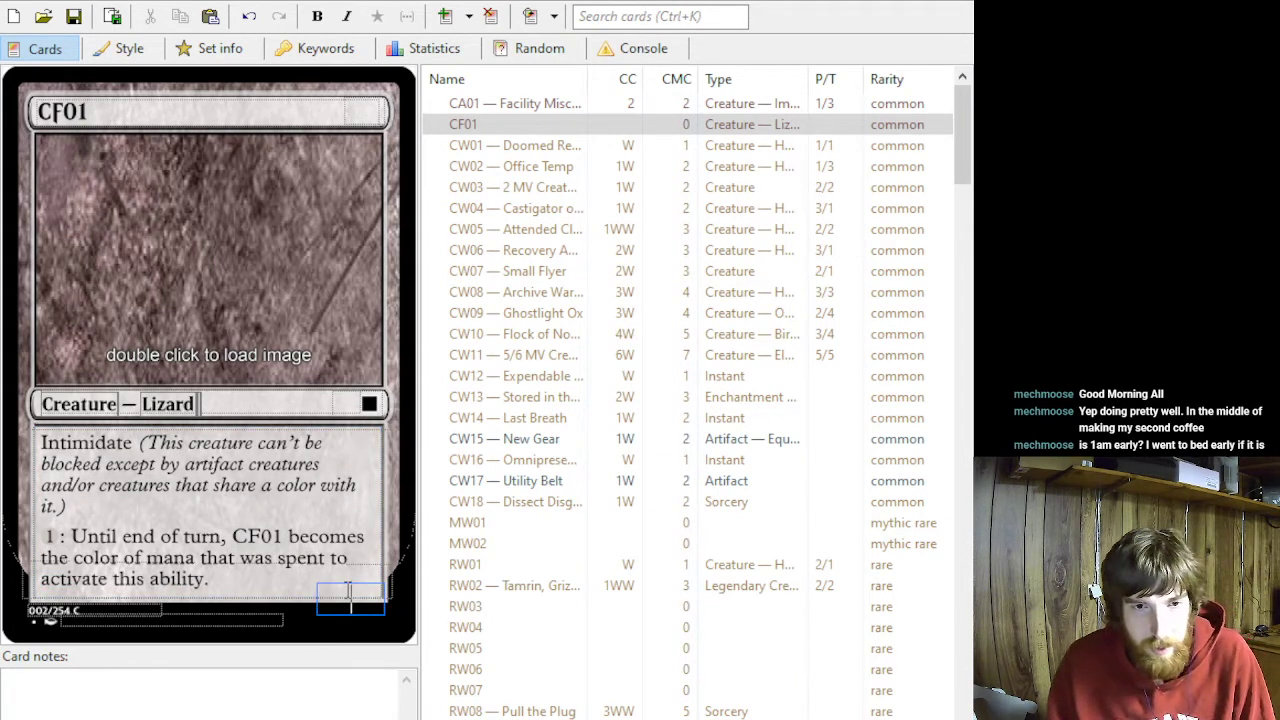
{"action": "type", "text": "3/"}
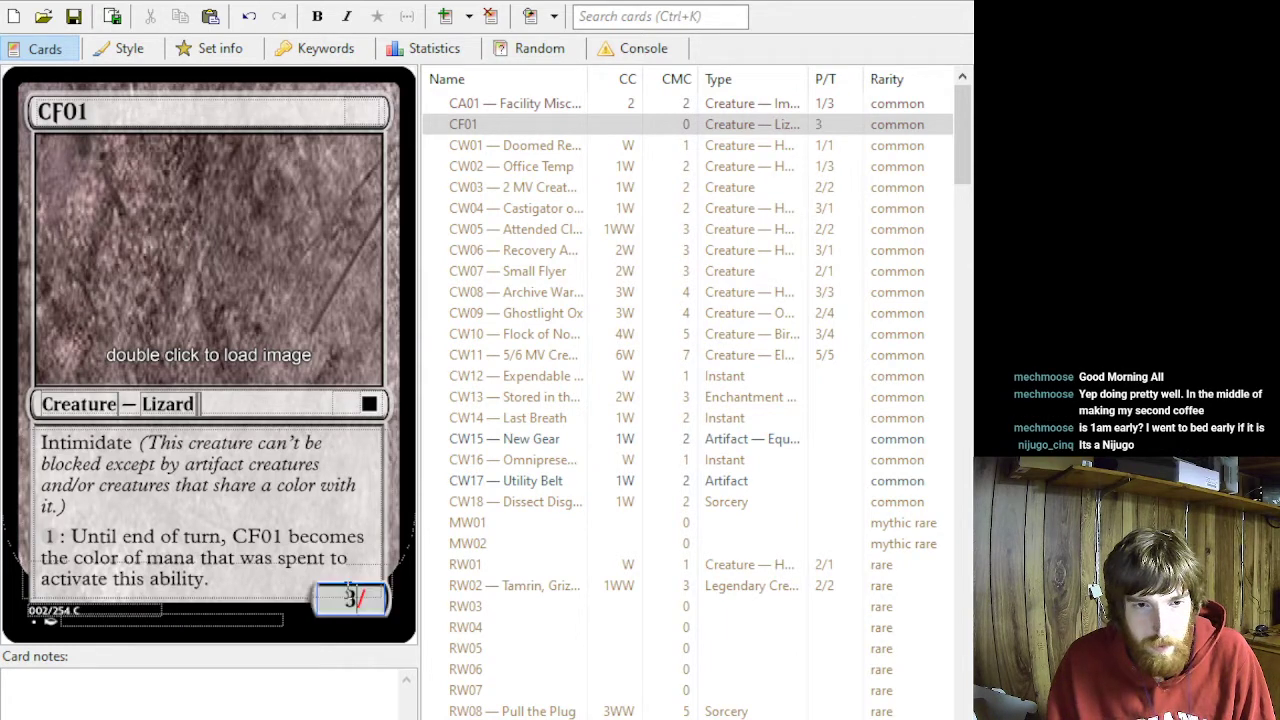
{"action": "type", "text": "2"}
{"action": "left_click", "coordinate": [361, 111]}
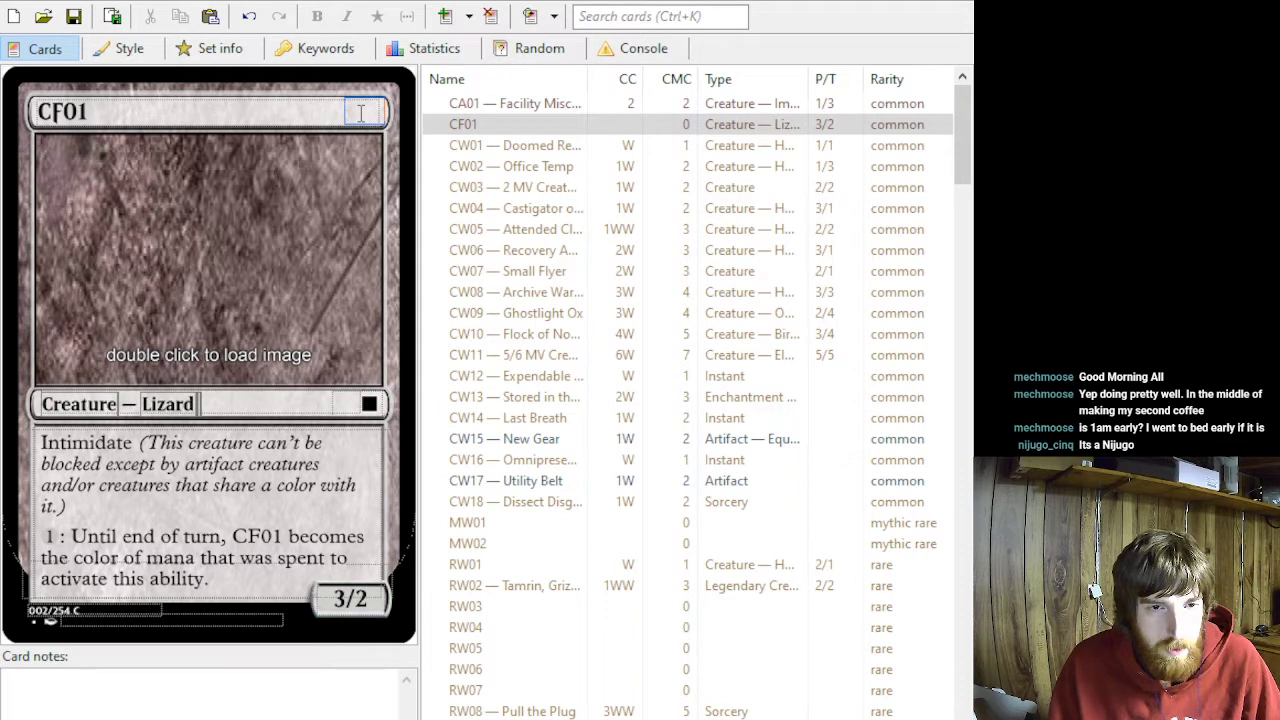
{"action": "type", "text": "3"}
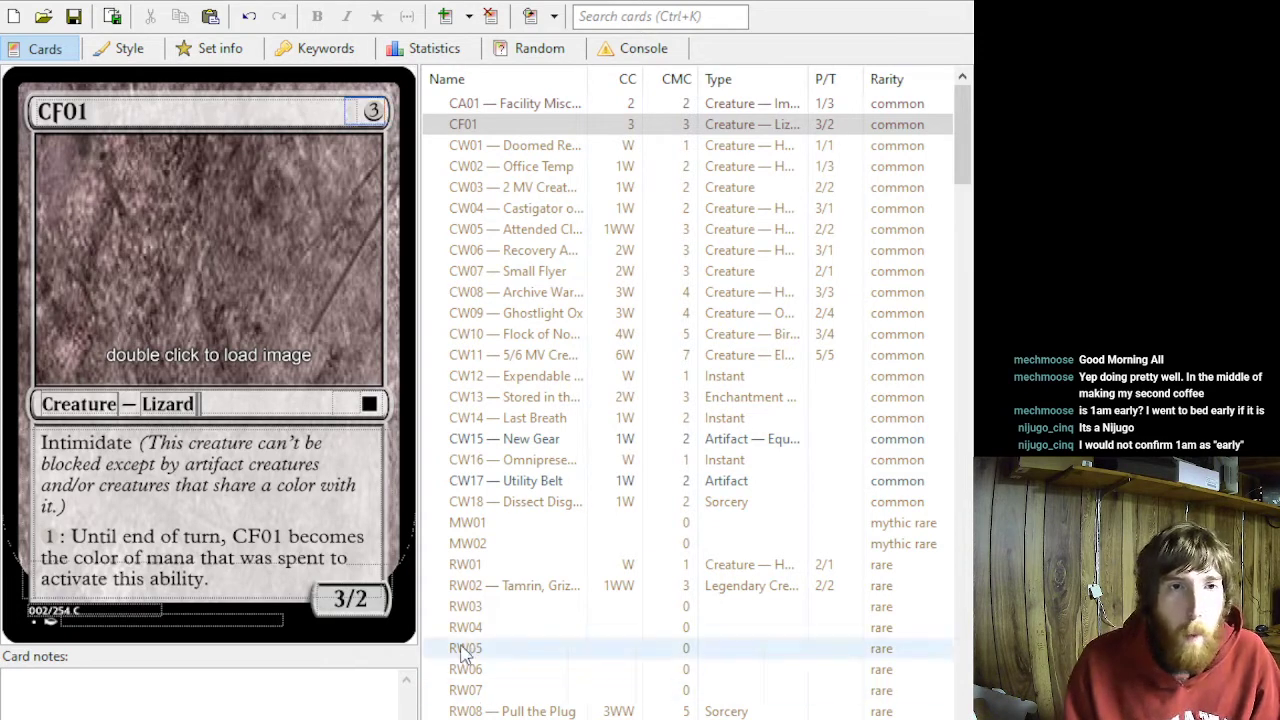
- Extend the card's name to "CF01 — Chameleon"
{"action": "left_click", "coordinate": [103, 112]}
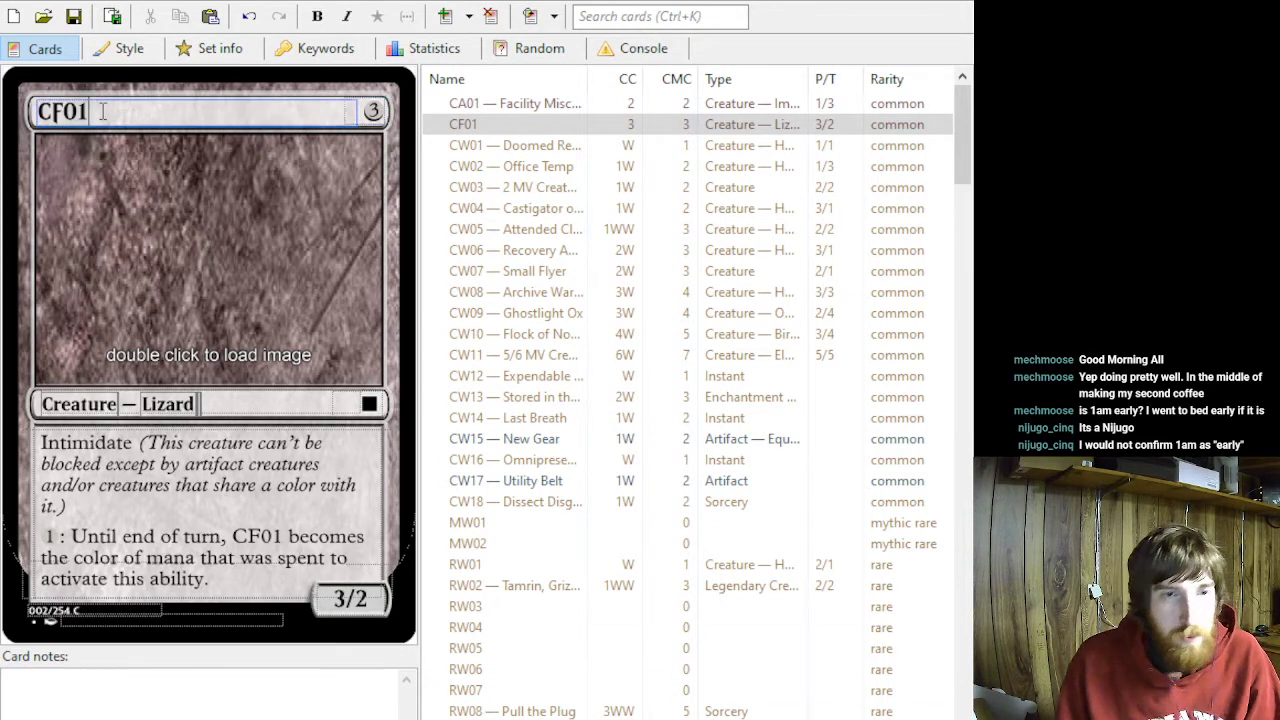
{"action": "type", "text": "— CHame"}
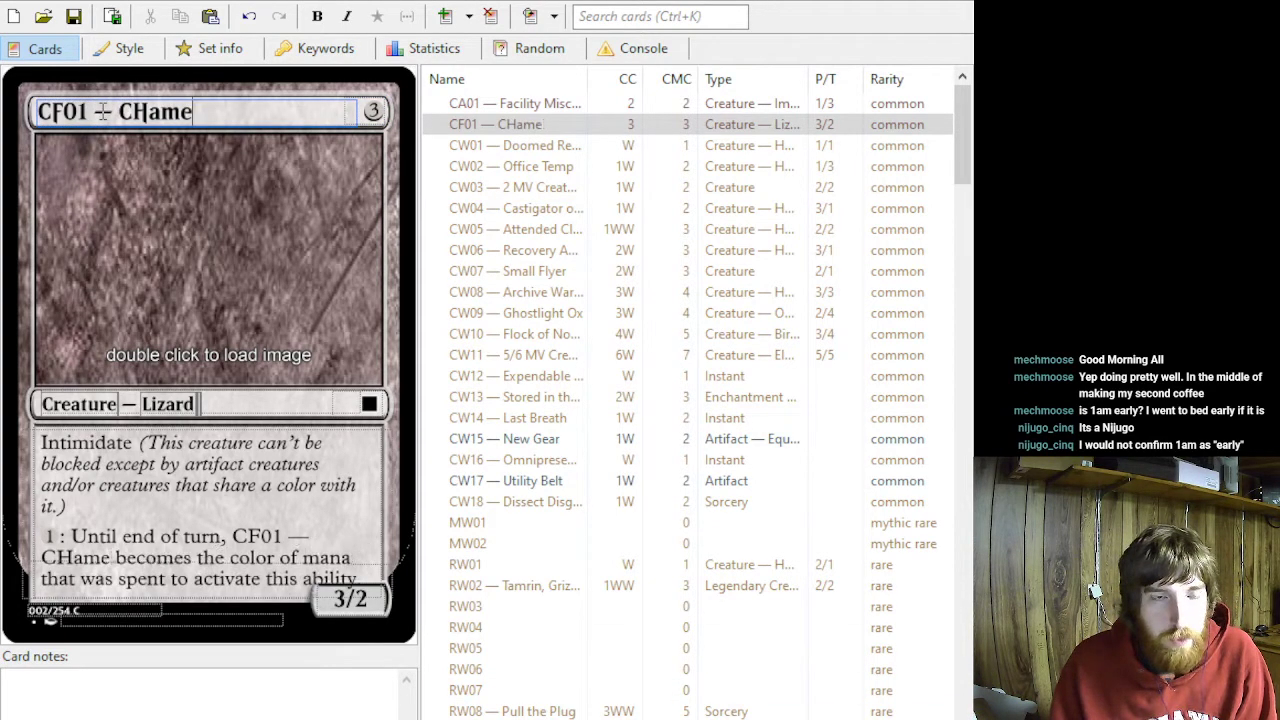
{"action": "key", "text": "BackSpace"}
{"action": "key", "text": "BackSpace"}
{"action": "key", "text": "BackSpace"}
{"action": "key", "text": "BackSpace"}
{"action": "type", "text": "hameleo"}
{"action": "key", "text": "BackSpace"}
{"action": "type", "text": "leon"}
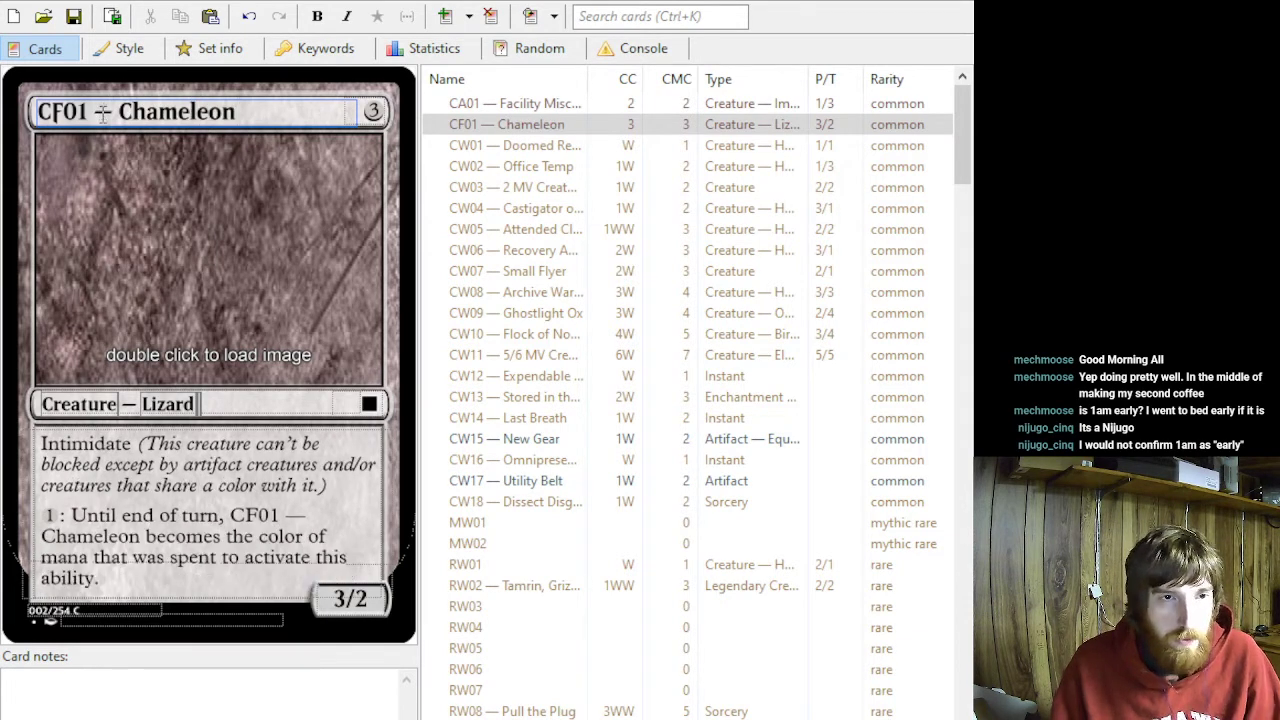
{"action": "left_click", "coordinate": [121, 111]}
{"action": "type", "text": "Comma"}
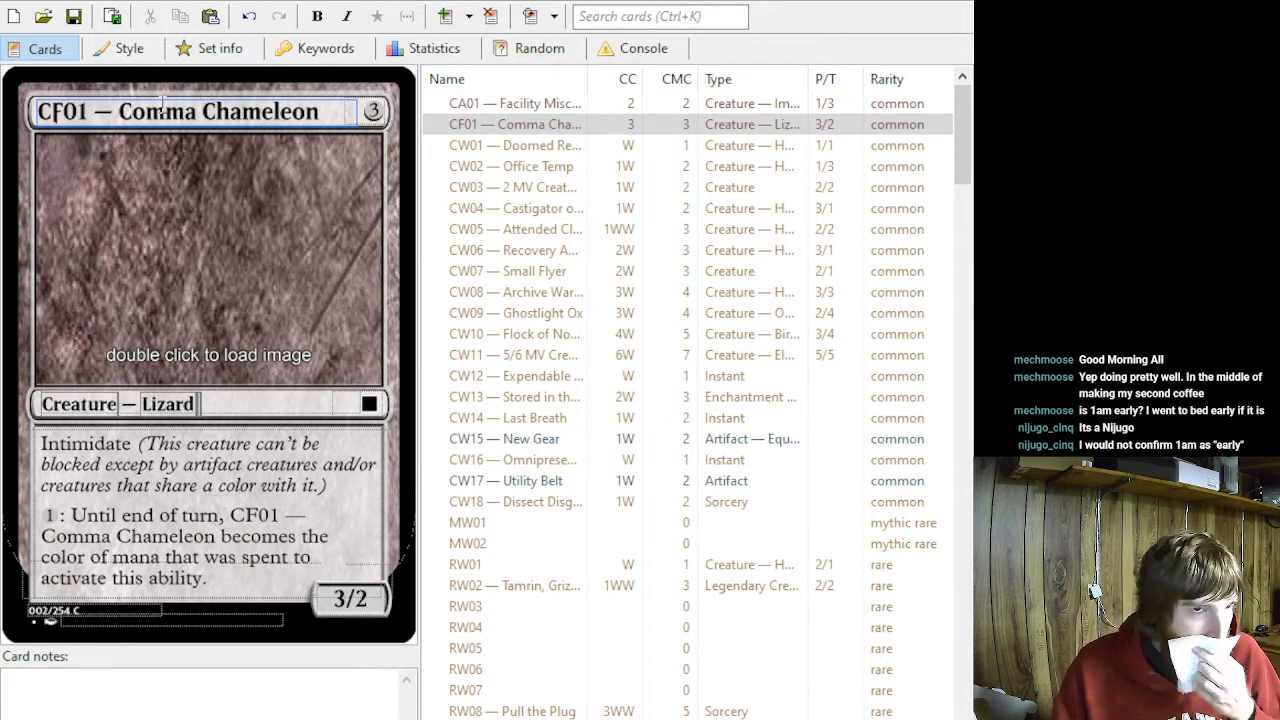
{"action": "key", "text": "BackSpace"}
{"action": "key", "text": "BackSpace"}
{"action": "key", "text": "BackSpace"}
{"action": "key", "text": "BackSpace"}
{"action": "key", "text": "BackSpace"}
{"action": "key", "text": "BackSpace"}
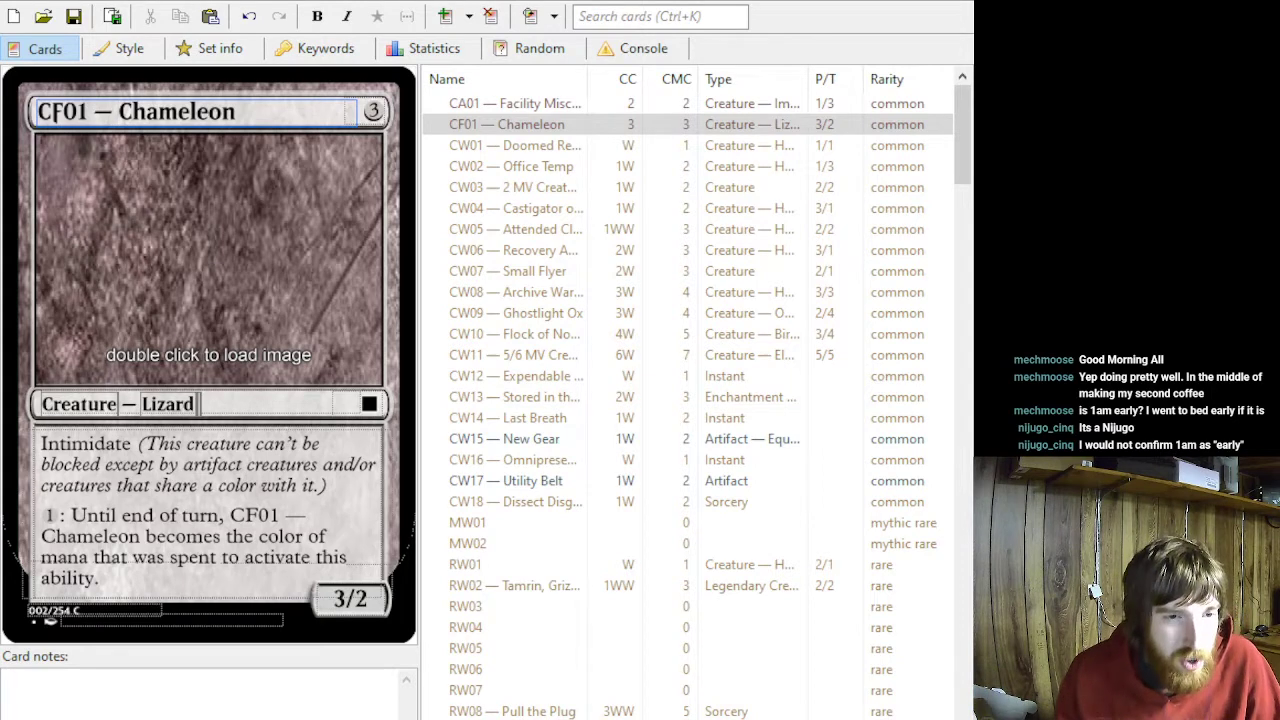
{"action": "left_click_drag", "start_coordinate": [110, 584], "coordinate": [76, 512]}
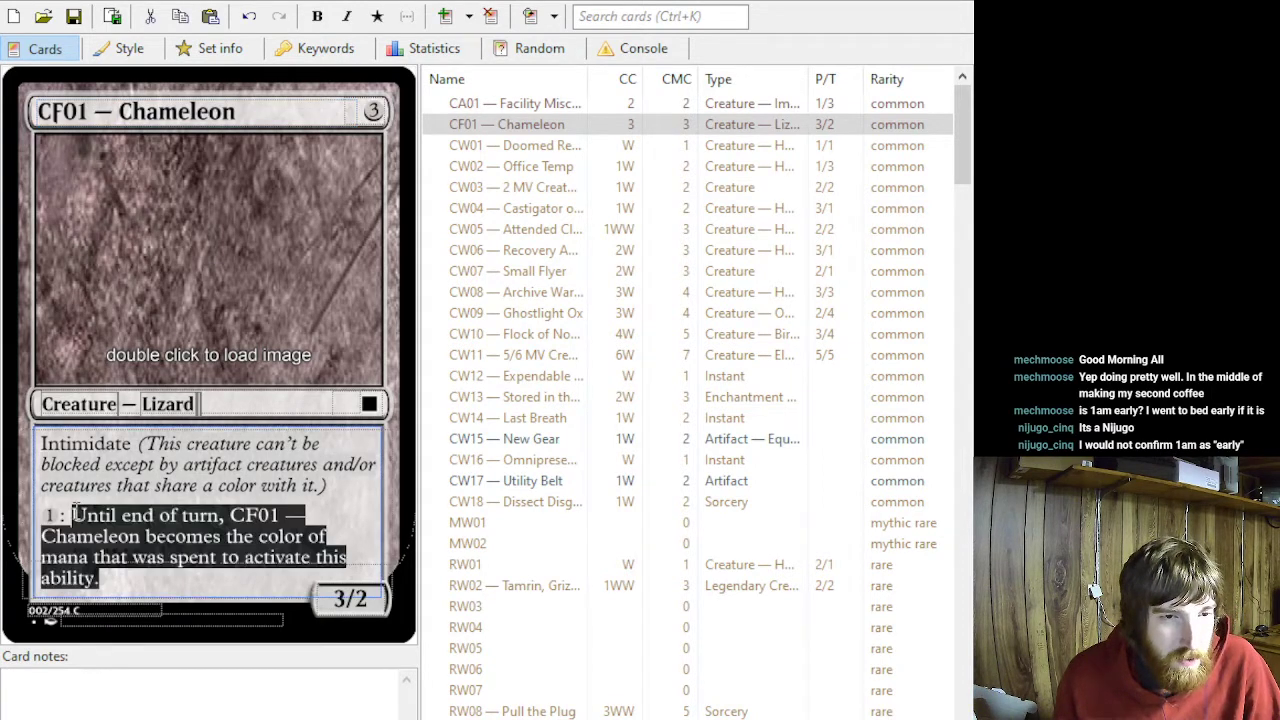
{"action": "left_click", "coordinate": [120, 580]}
{"action": "left_click_drag", "start_coordinate": [137, 588], "coordinate": [38, 518]}
{"action": "left_click", "coordinate": [153, 587]}
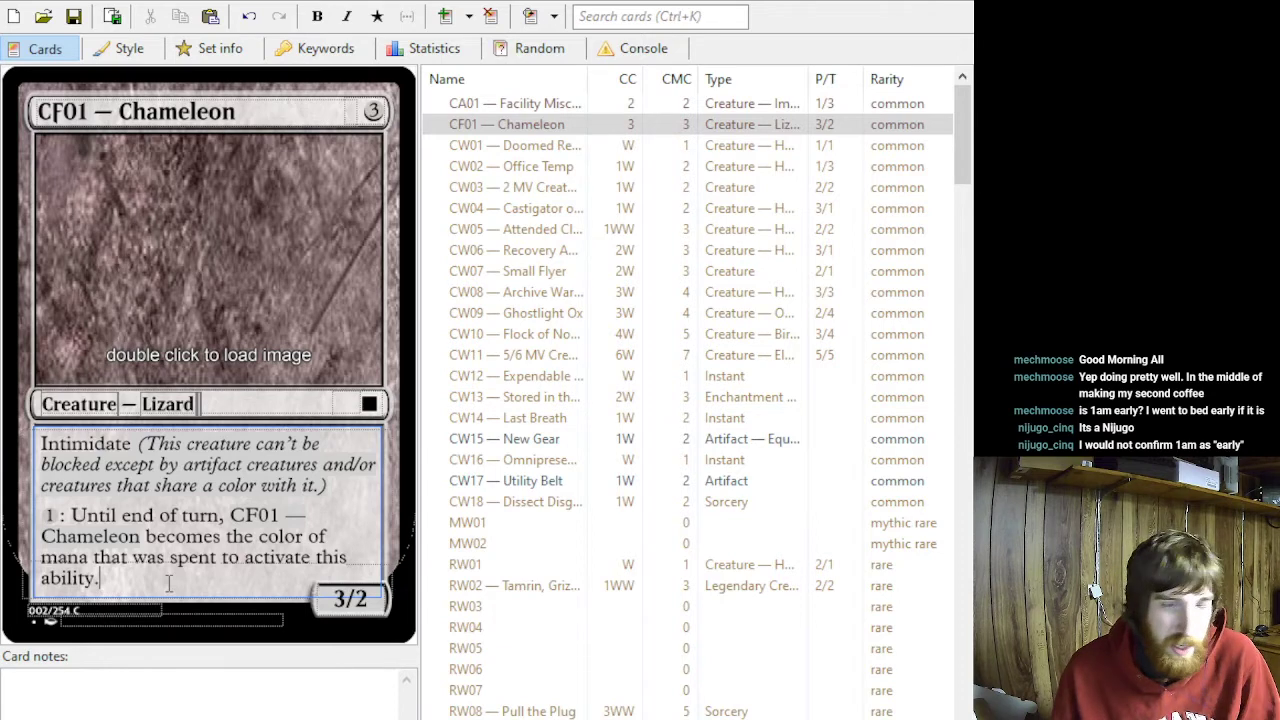
- Change the rarity of the Chameleon card to uncommon
{"action": "left_click", "coordinate": [369, 408]}
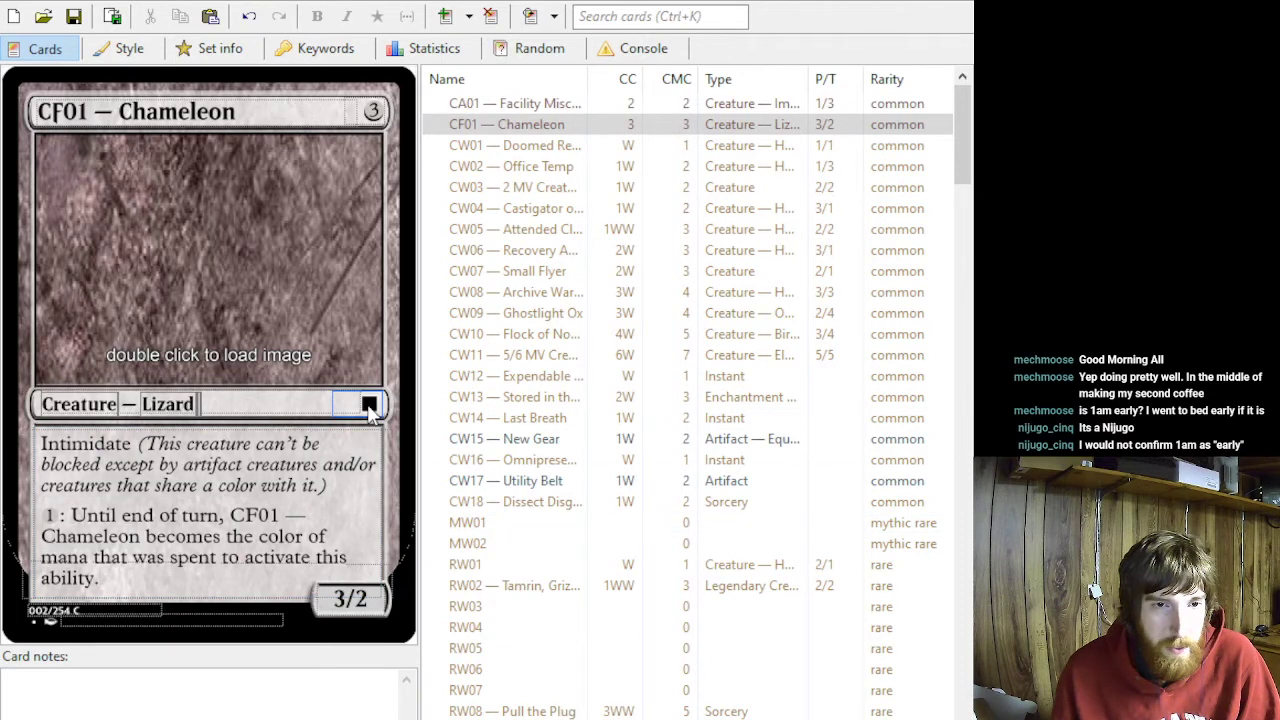
{"action": "left_click", "coordinate": [369, 463]}
{"action": "left_click_drag", "start_coordinate": [45, 515], "coordinate": [62, 515]}
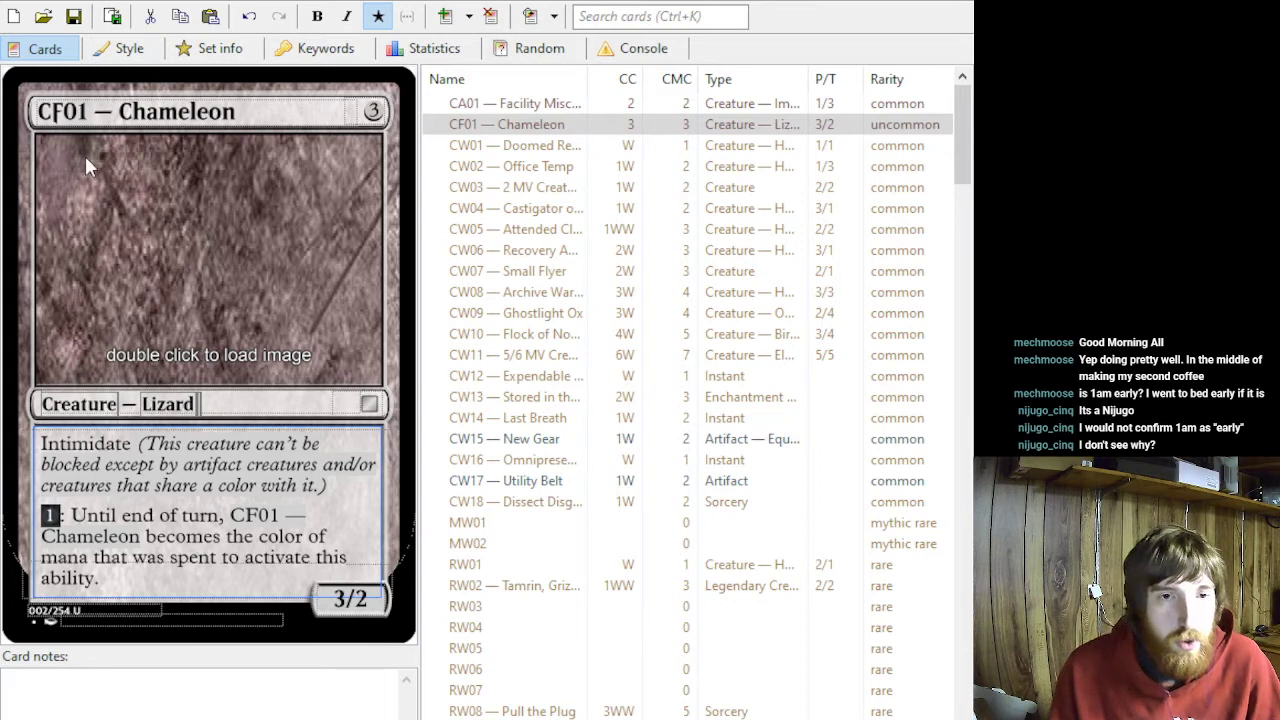
{"action": "left_click", "coordinate": [56, 113]}
{"action": "key", "text": "alt+Tab"}
{"action": "key", "text": "alt+Tab"}
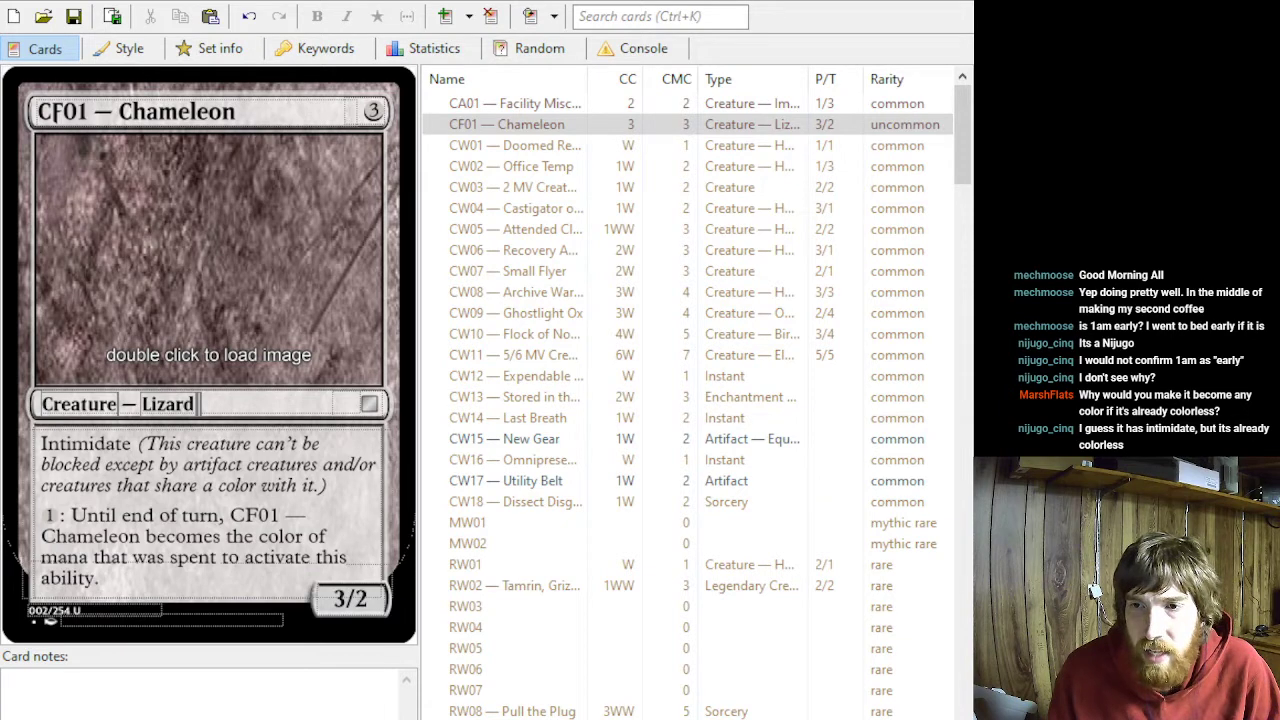
{"action": "key", "text": "alt+Tab"}
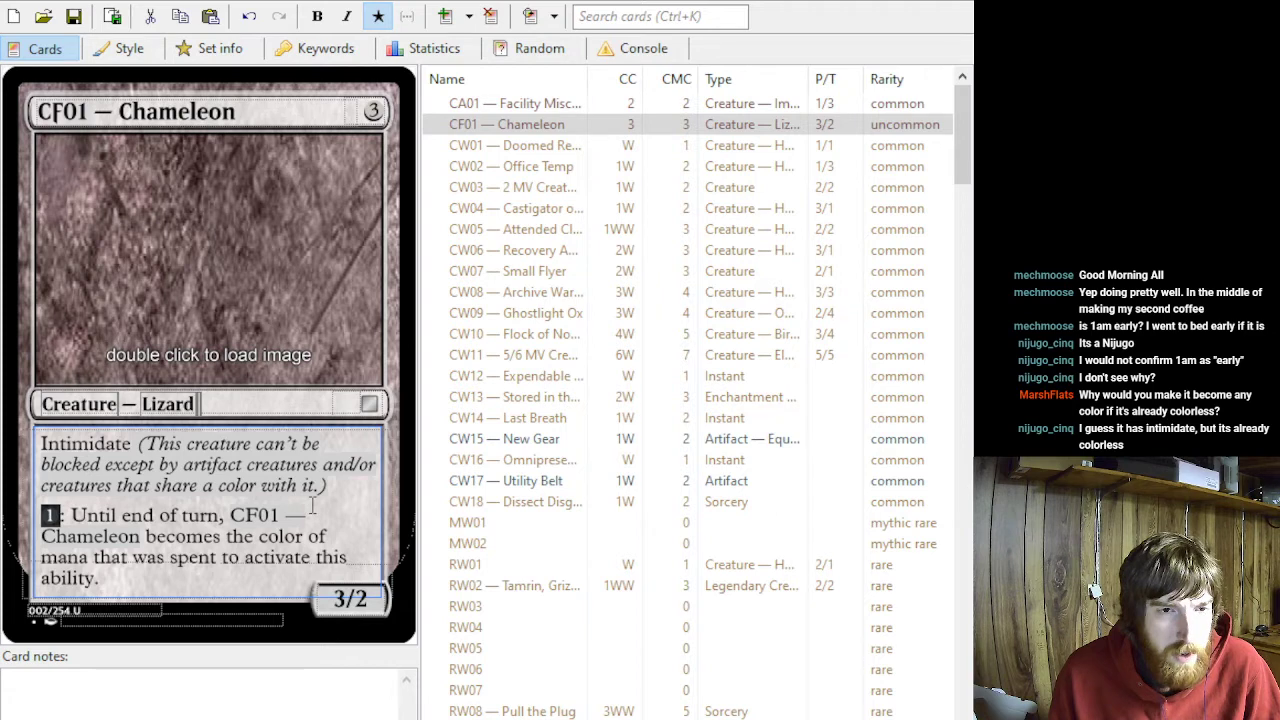
{"action": "key", "text": "alt+Tab"}
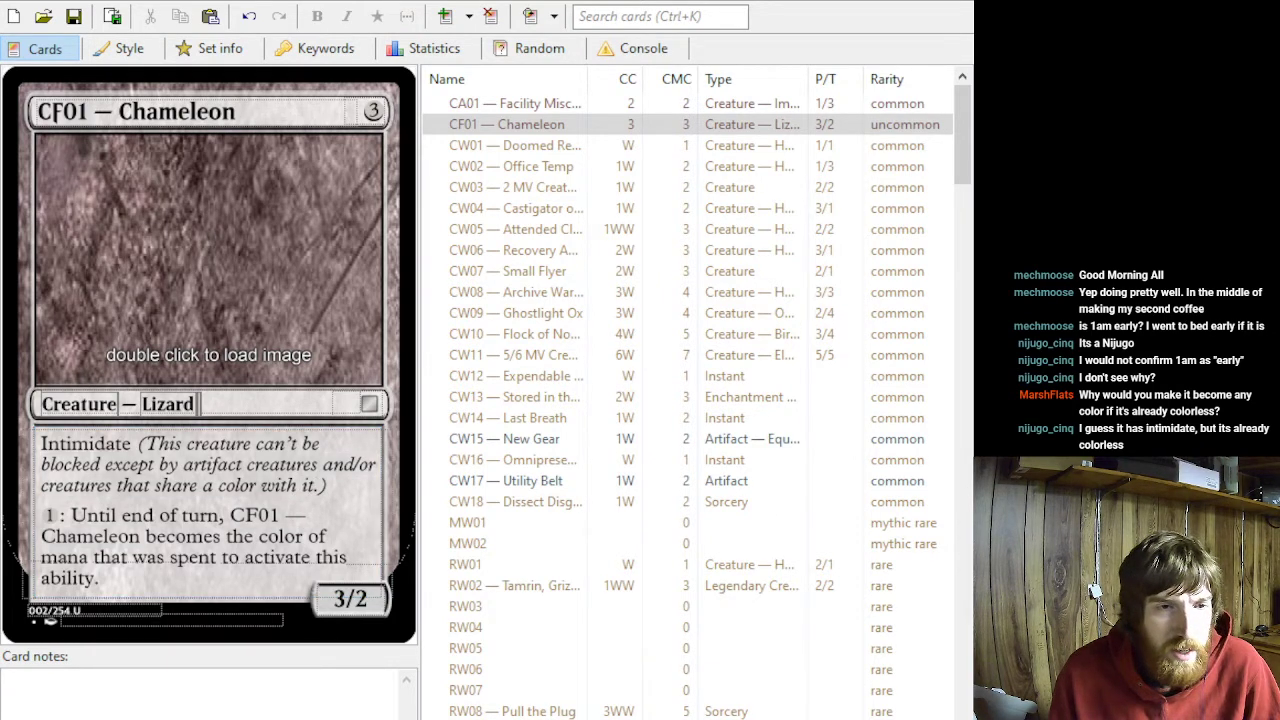
{"action": "key", "text": "alt+Tab"}
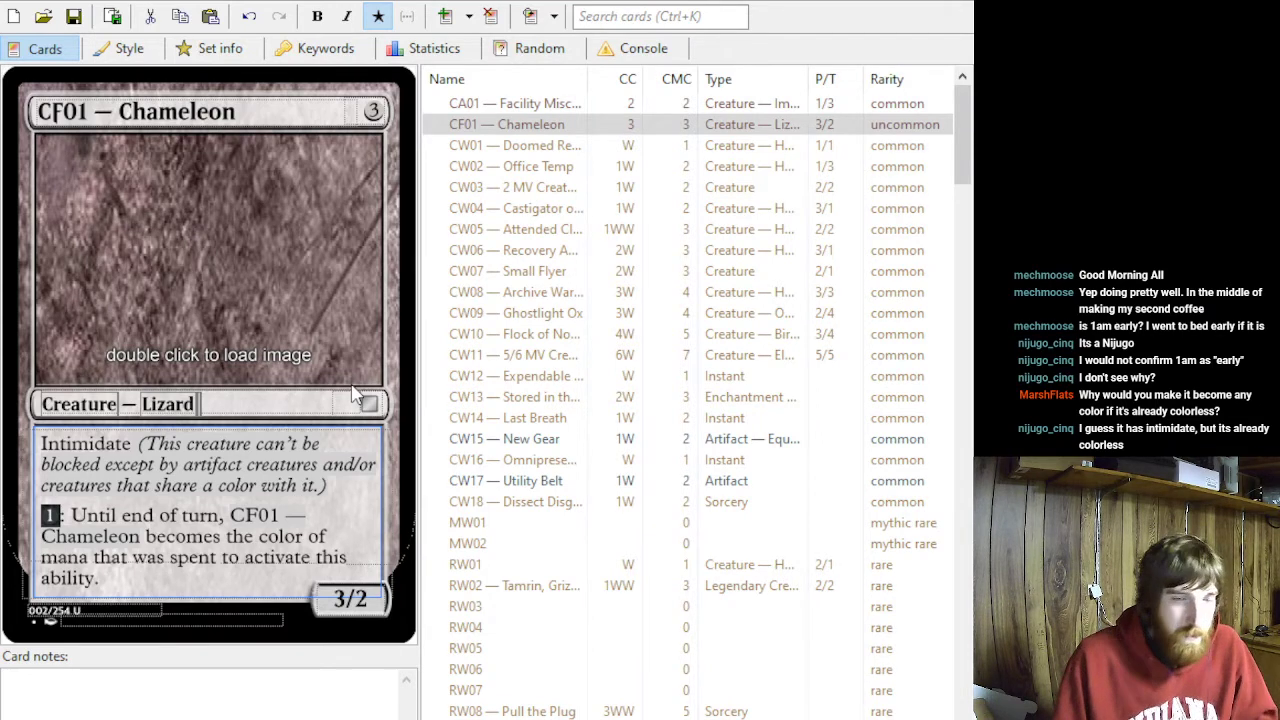
- Replace the Chameleon's Intimidate ability and reminder text with the rules line "CF01 — Chameleon can't be blocked by creatures that share a color with it."
{"action": "left_click", "coordinate": [170, 656]}
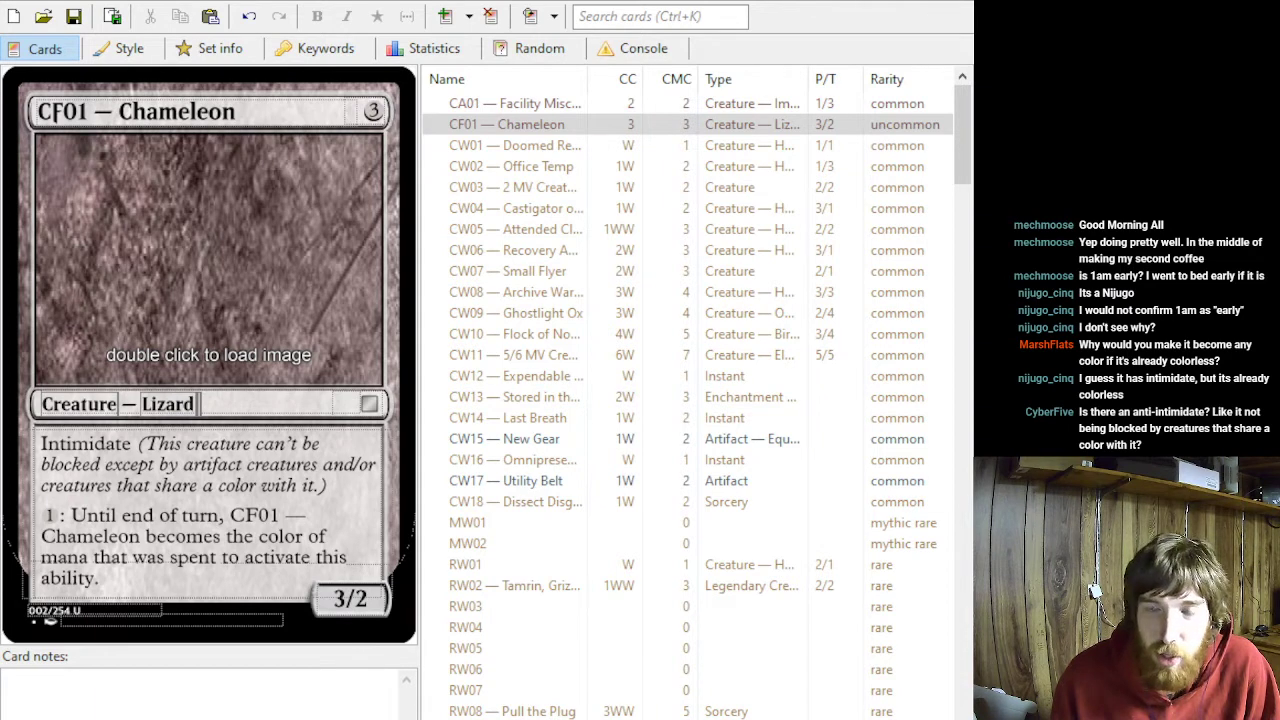
{"action": "left_click", "coordinate": [165, 657]}
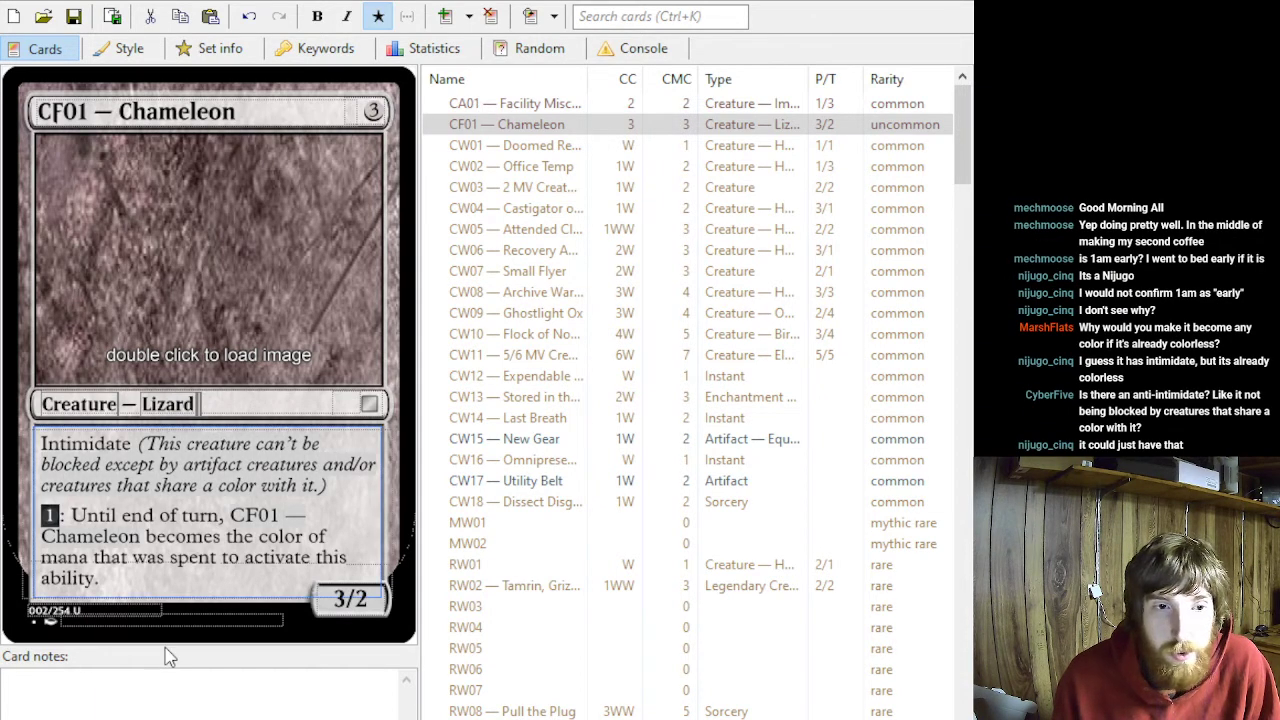
{"action": "left_click_drag", "start_coordinate": [350, 490], "coordinate": [41, 443]}
{"action": "key", "text": "alt+Tab"}
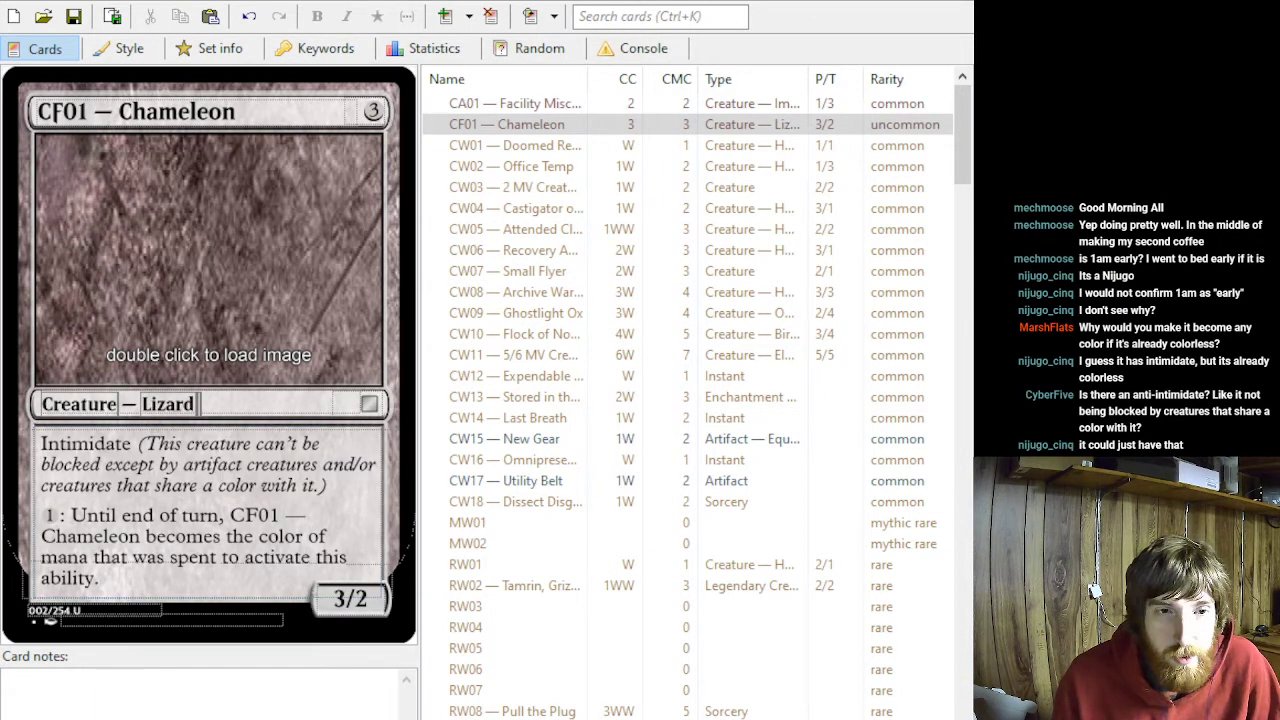
{"action": "key", "text": "alt+Tab"}
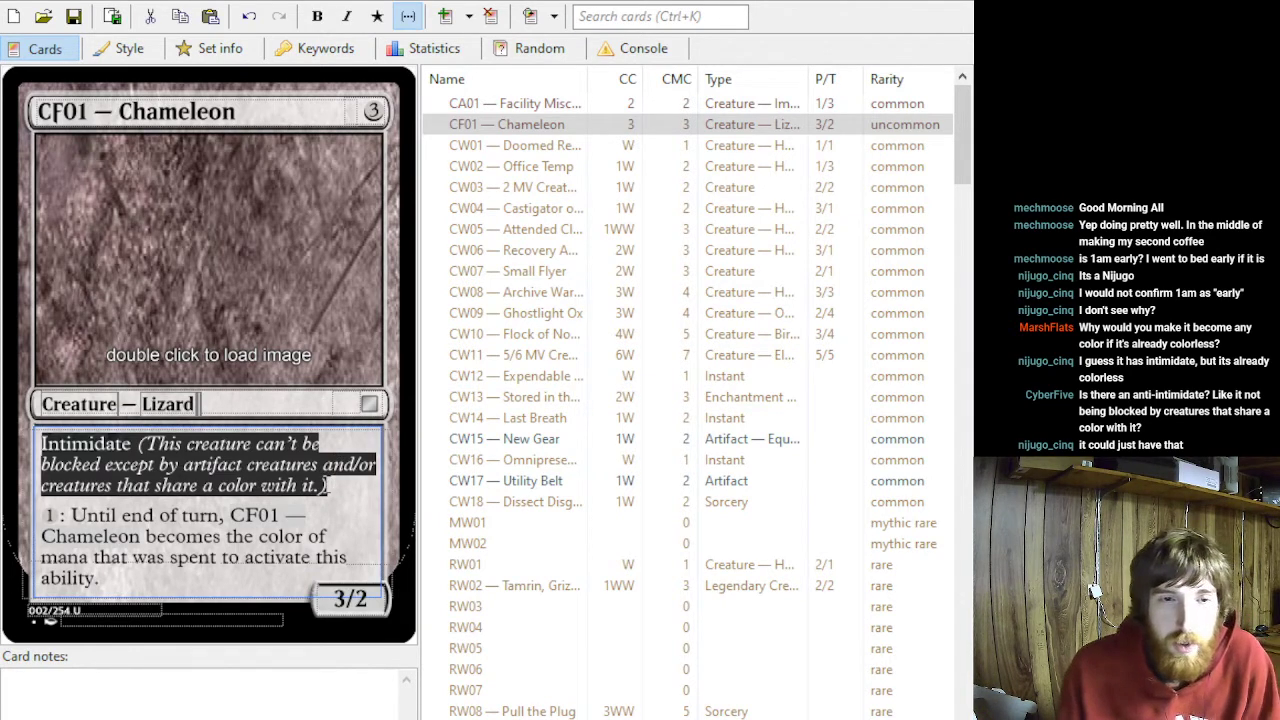
{"action": "type", "text": "This c"}
{"action": "key", "text": "BackSpace"}
{"action": "key", "text": "BackSpace"}
{"action": "key", "text": "BackSpace"}
{"action": "key", "text": "BackSpace"}
{"action": "key", "text": "BackSpace"}
{"action": "key", "text": "BackSpace"}
{"action": "type", "text": "~ c"}
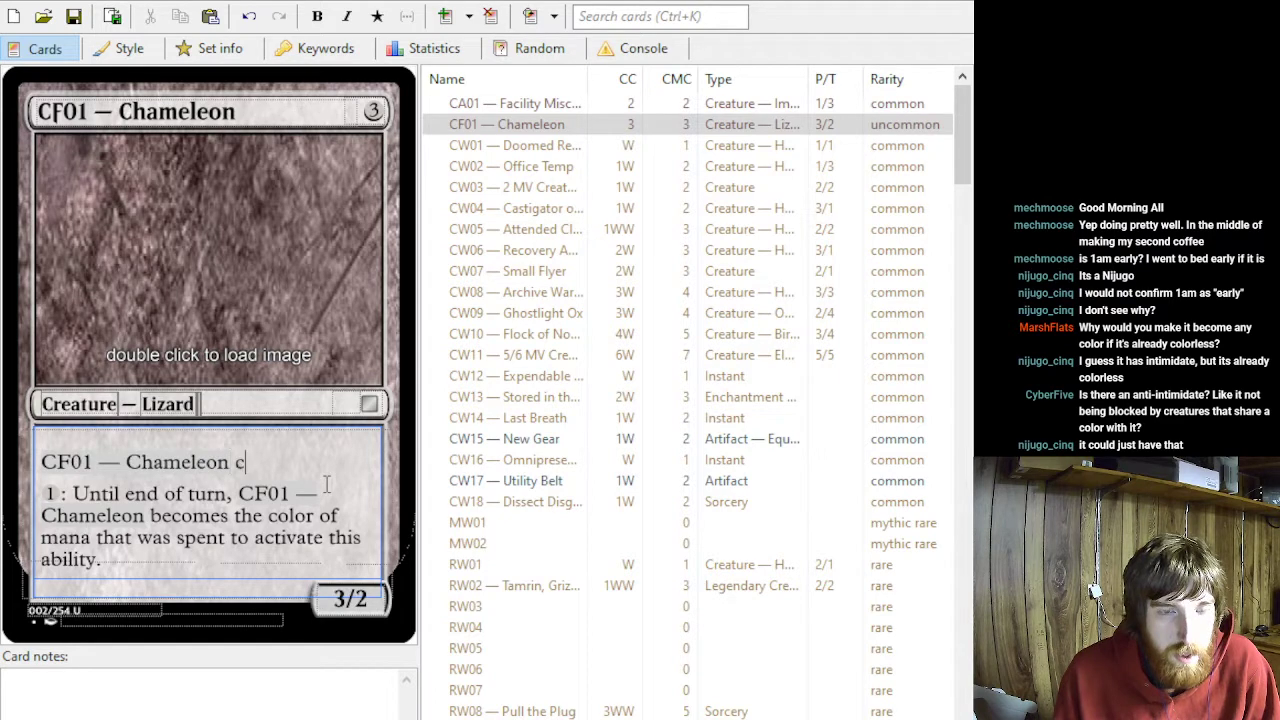
{"action": "type", "text": "an't be blocked by creatures that share a color with it."}
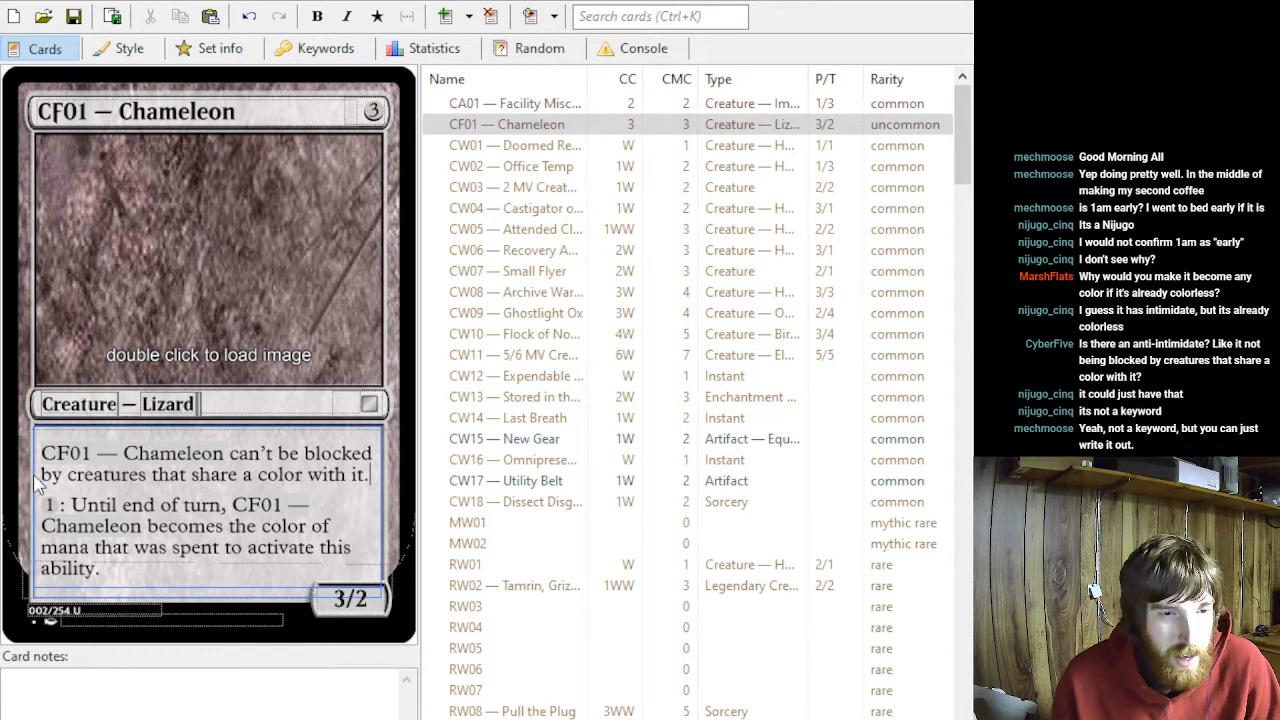
{"action": "left_click_drag", "start_coordinate": [38, 505], "coordinate": [69, 506]}
{"action": "left_click", "coordinate": [71, 523]}
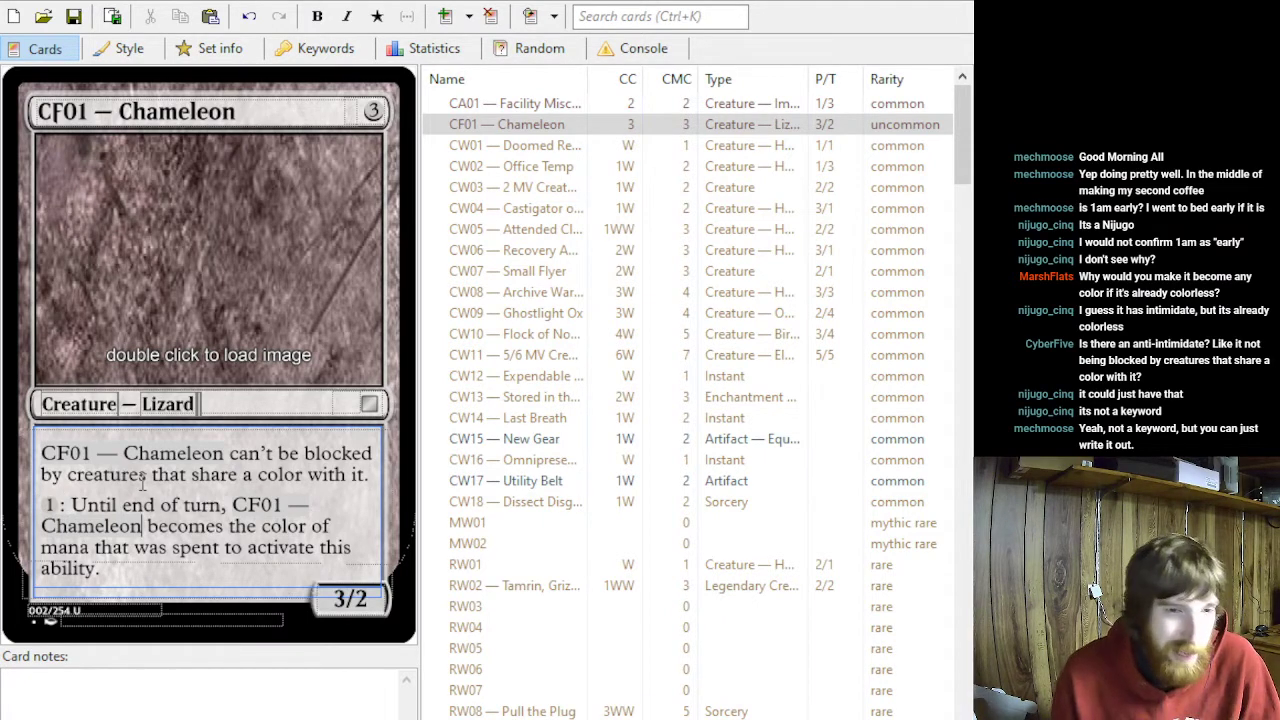
{"action": "triple_click", "coordinate": [142, 526]}
{"action": "left_click", "coordinate": [35, 523]}
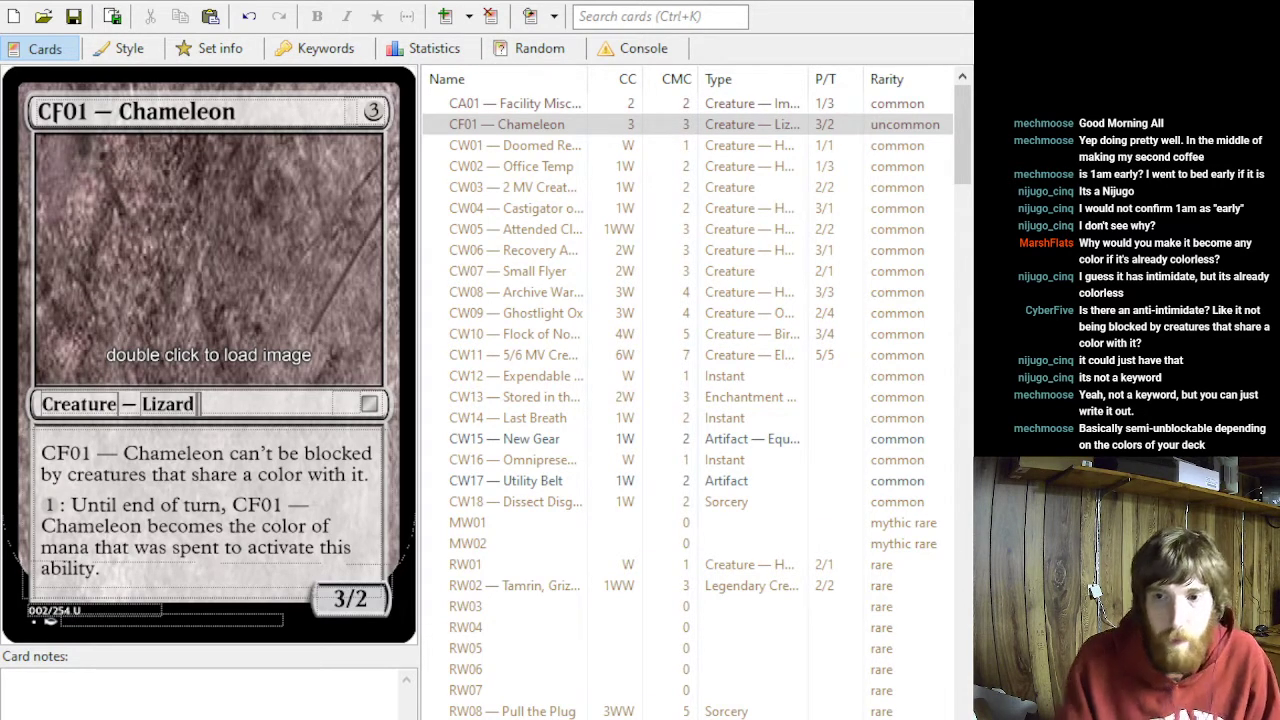
{"action": "left_click", "coordinate": [232, 505]}
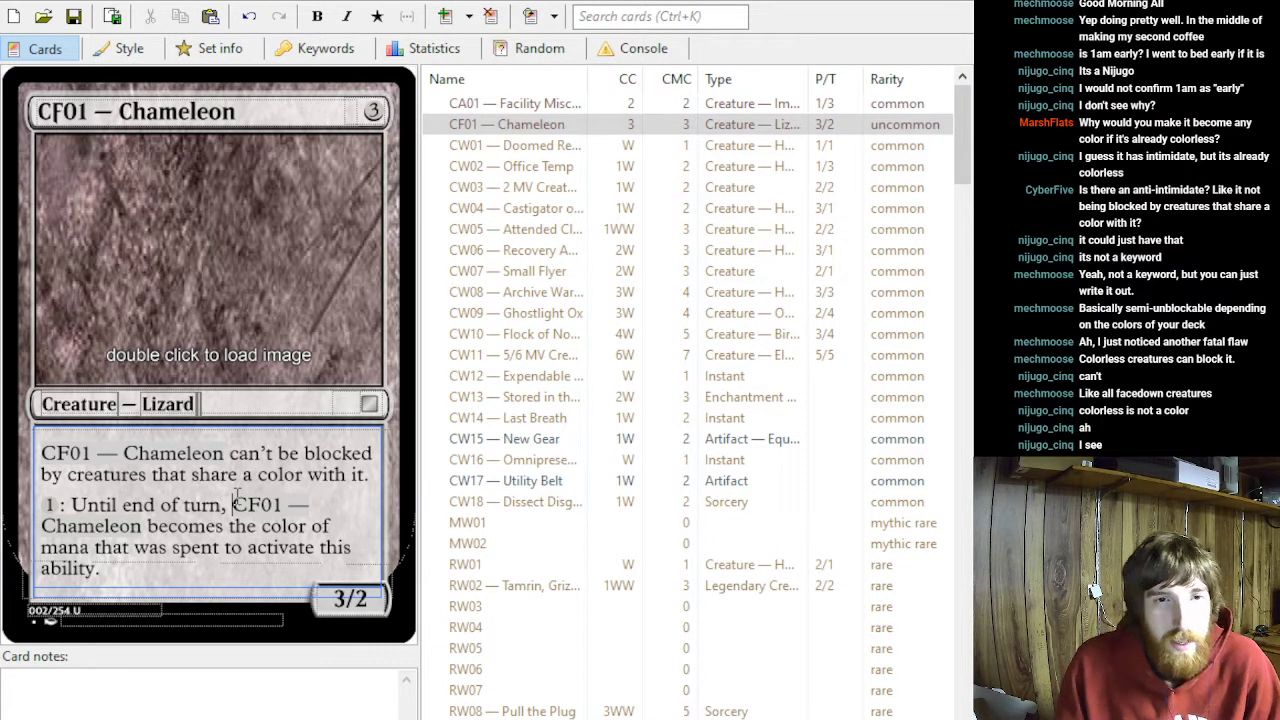
- Try a mana cost of 4 and a toughness of 3 on the Chameleon, then return its power and toughness to 3/2
{"action": "left_click", "coordinate": [358, 113]}
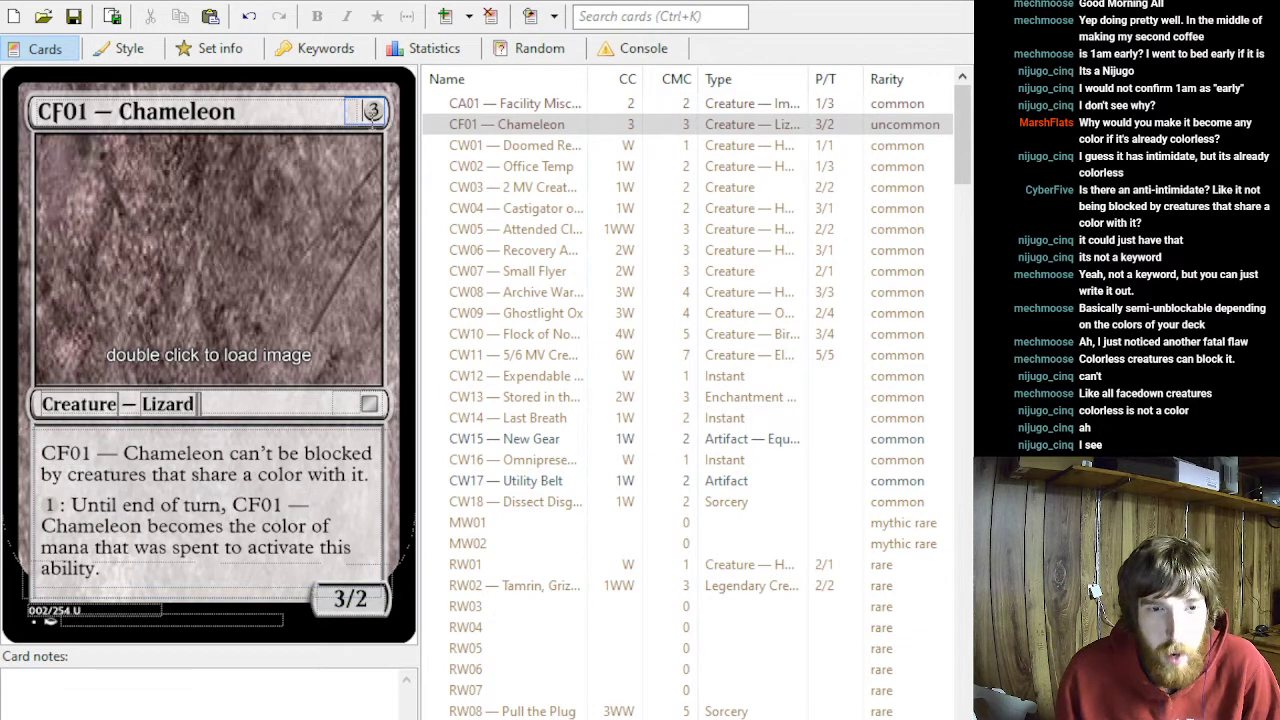
{"action": "key", "text": "BackSpace"}
{"action": "type", "text": "4"}
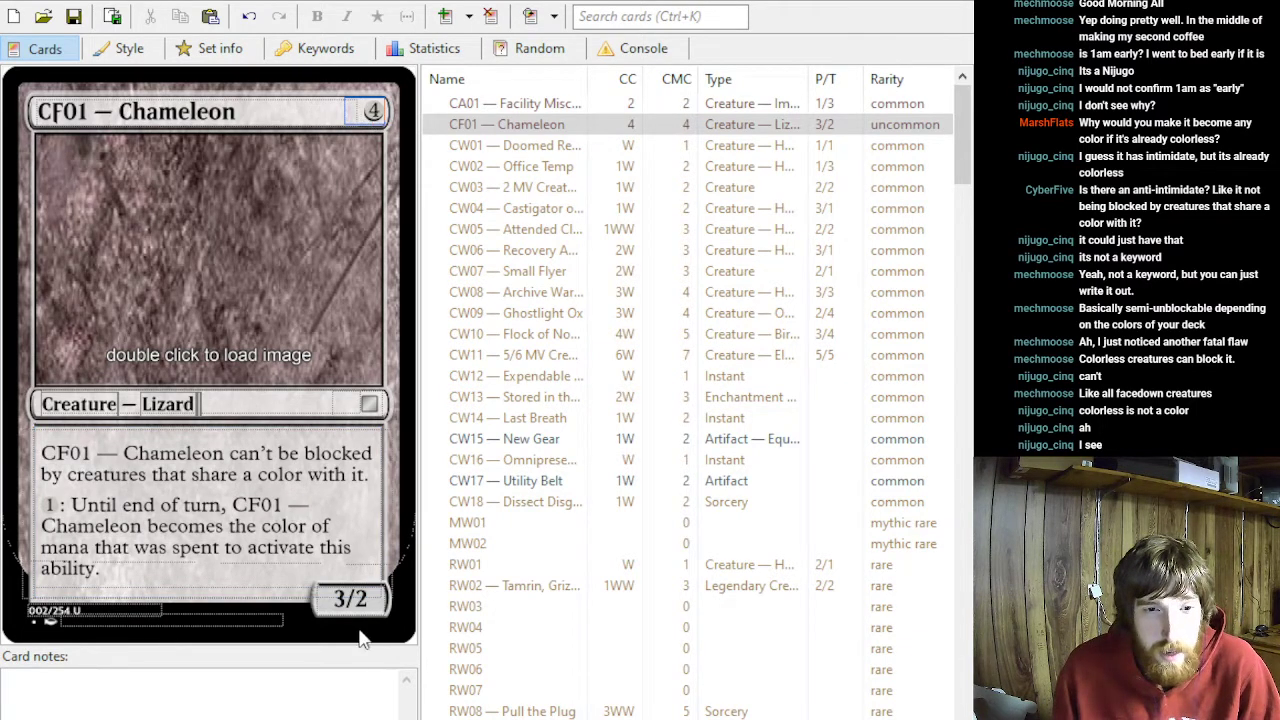
{"action": "left_click", "coordinate": [365, 598]}
{"action": "key", "text": "BackSpace"}
{"action": "type", "text": "3"}
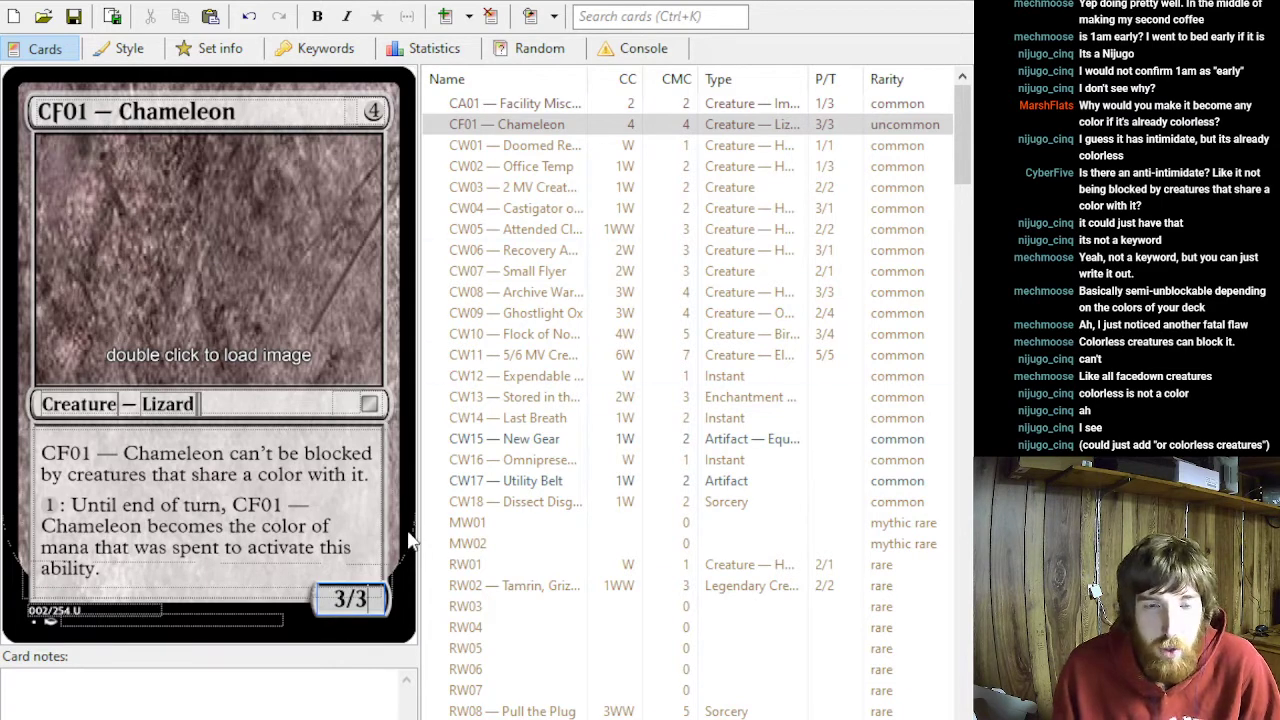
{"action": "key", "text": "BackSpace"}
{"action": "type", "text": "2"}
- Insert "colorless creatures or by" before "creatures that share a color with it" in the Chameleon's blocking restriction
{"action": "left_click", "coordinate": [68, 474]}
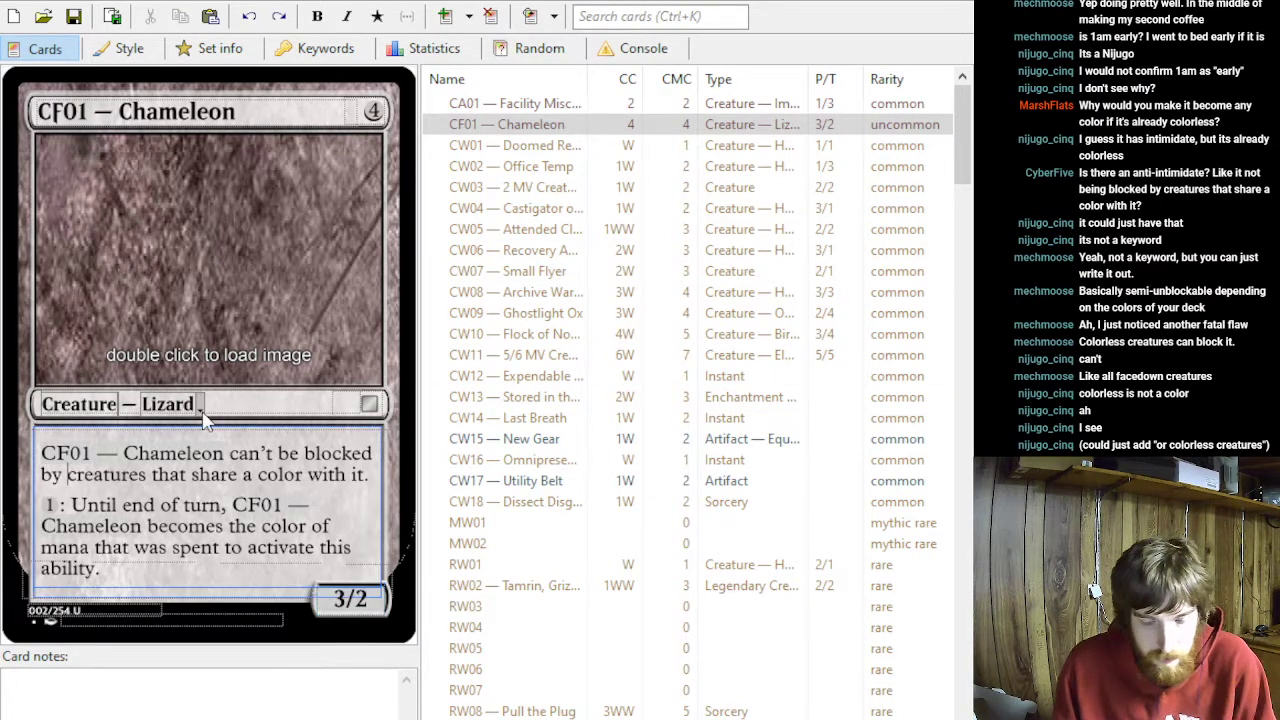
{"action": "type", "text": "colore"}
{"action": "key", "text": "BackSpace"}
{"action": "type", "text": "less c"}
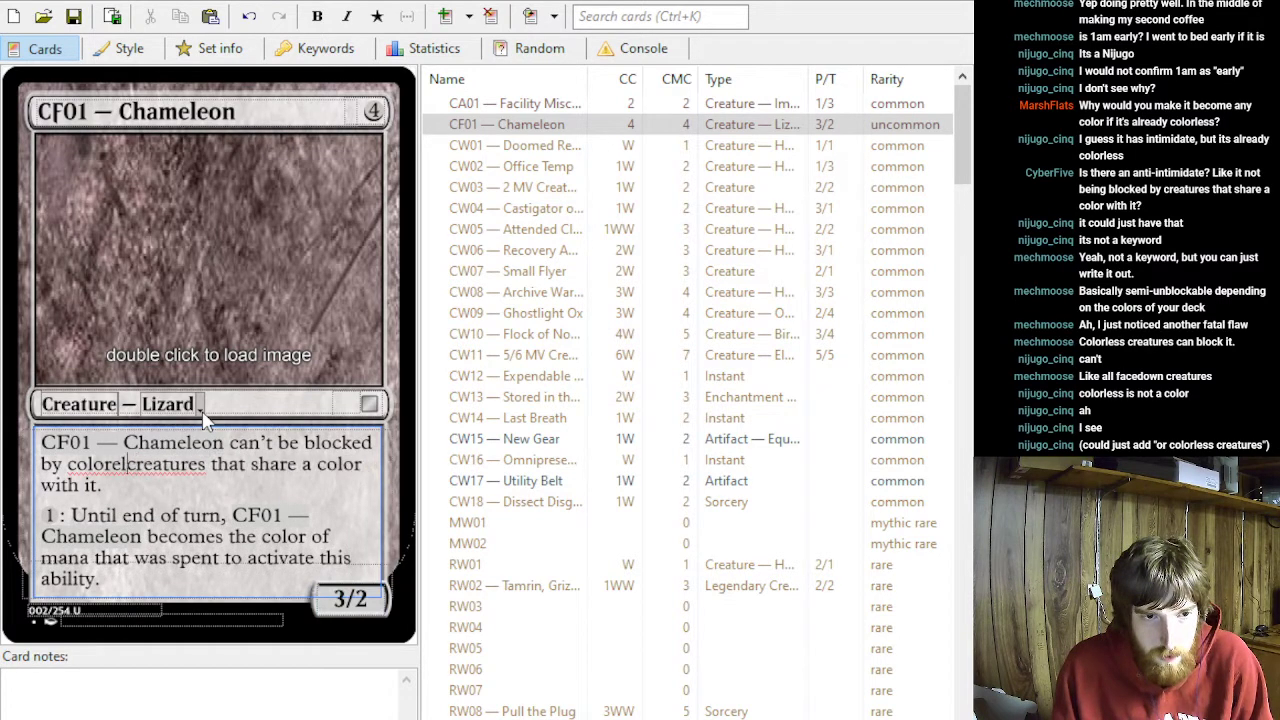
{"action": "type", "text": "reatures or "}
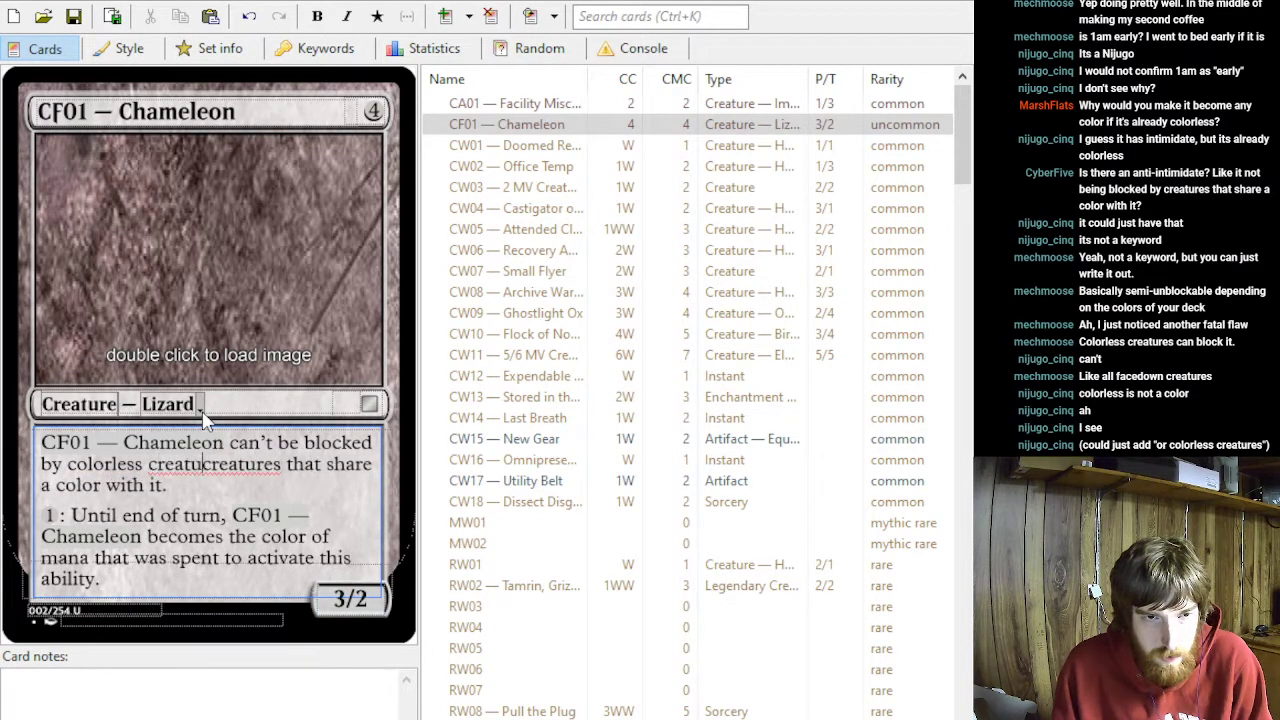
{"action": "type", "text": "by"}
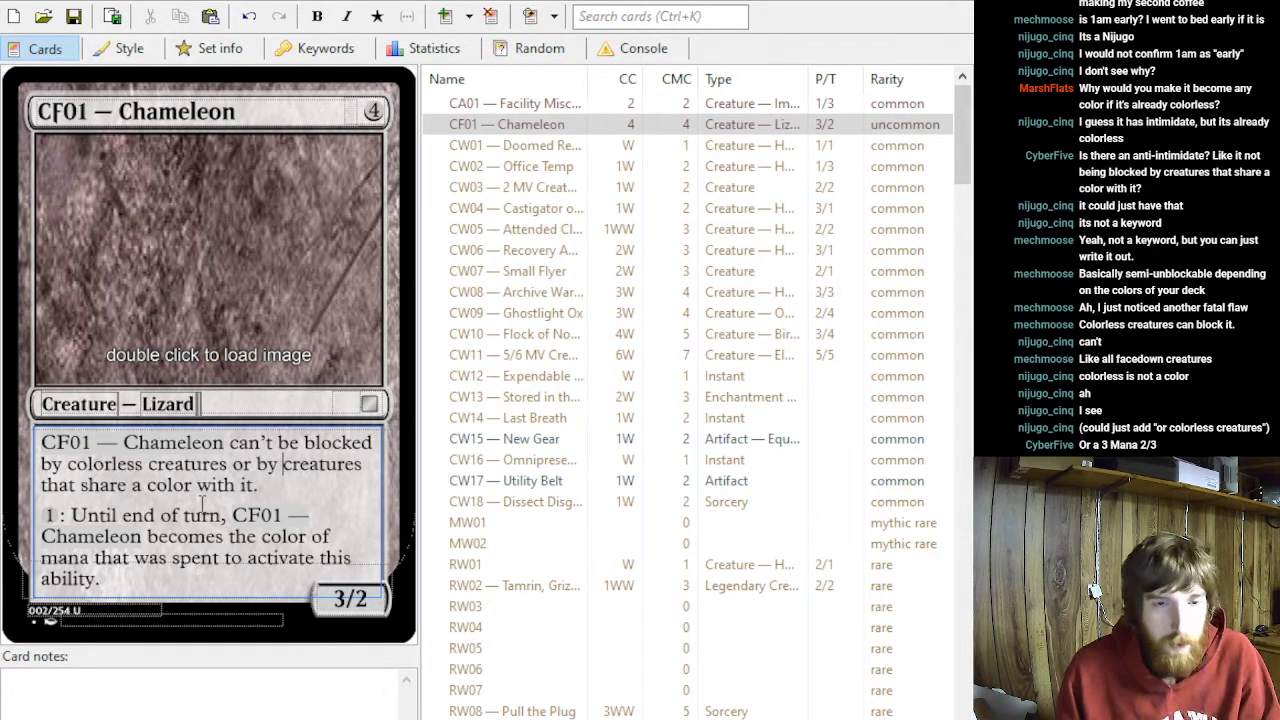
- Set the Chameleon card's mana cost to 3
{"action": "left_click", "coordinate": [373, 111]}
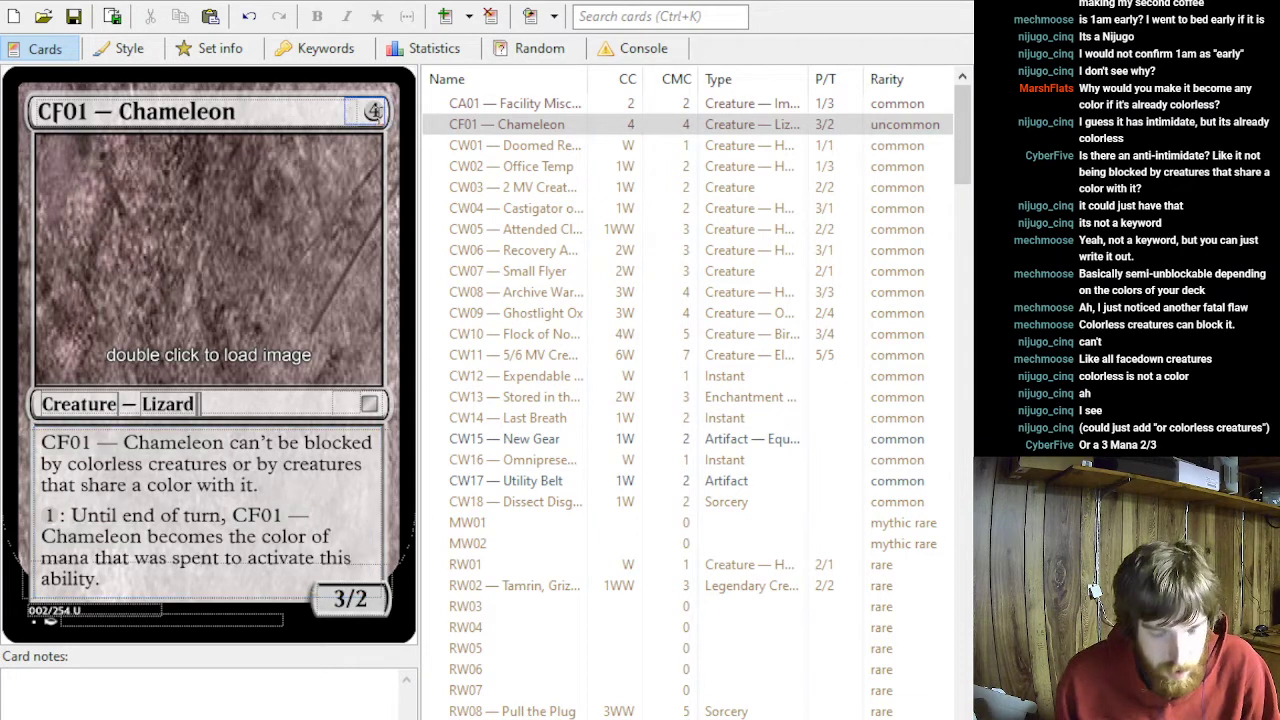
{"action": "key", "text": "BackSpace"}
{"action": "type", "text": "3"}
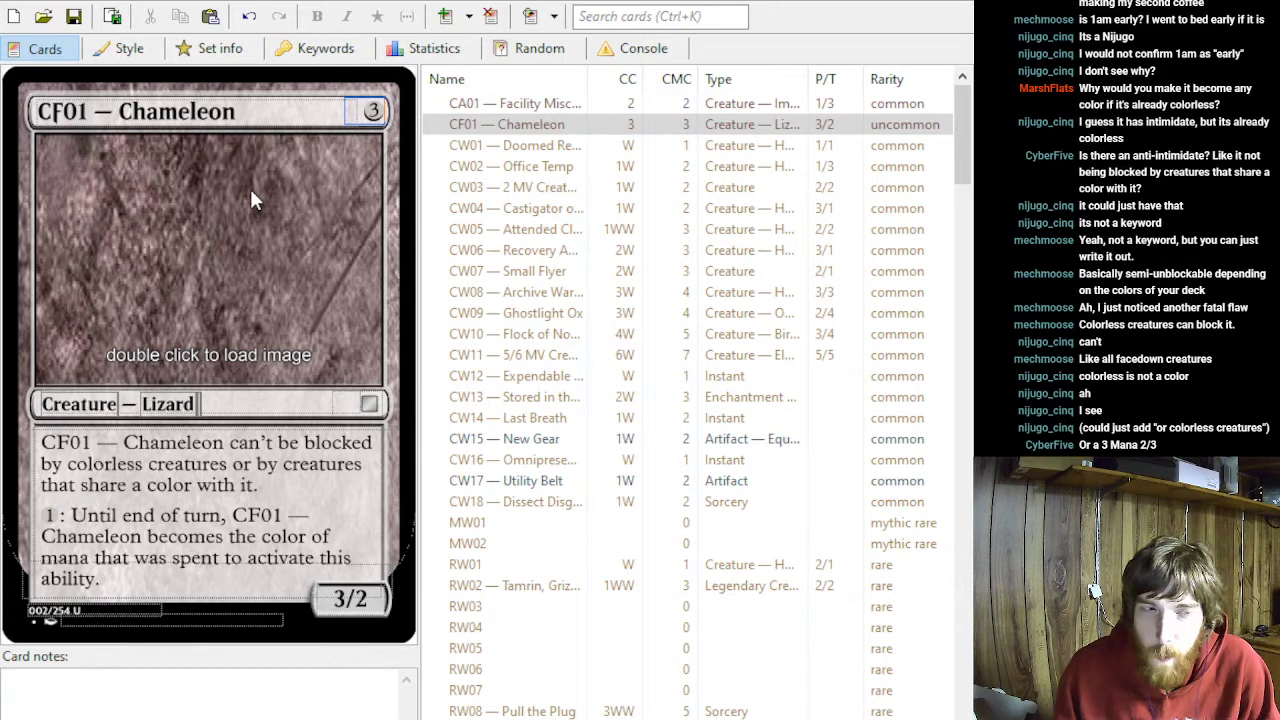
{"action": "key", "text": "alt+Tab"}
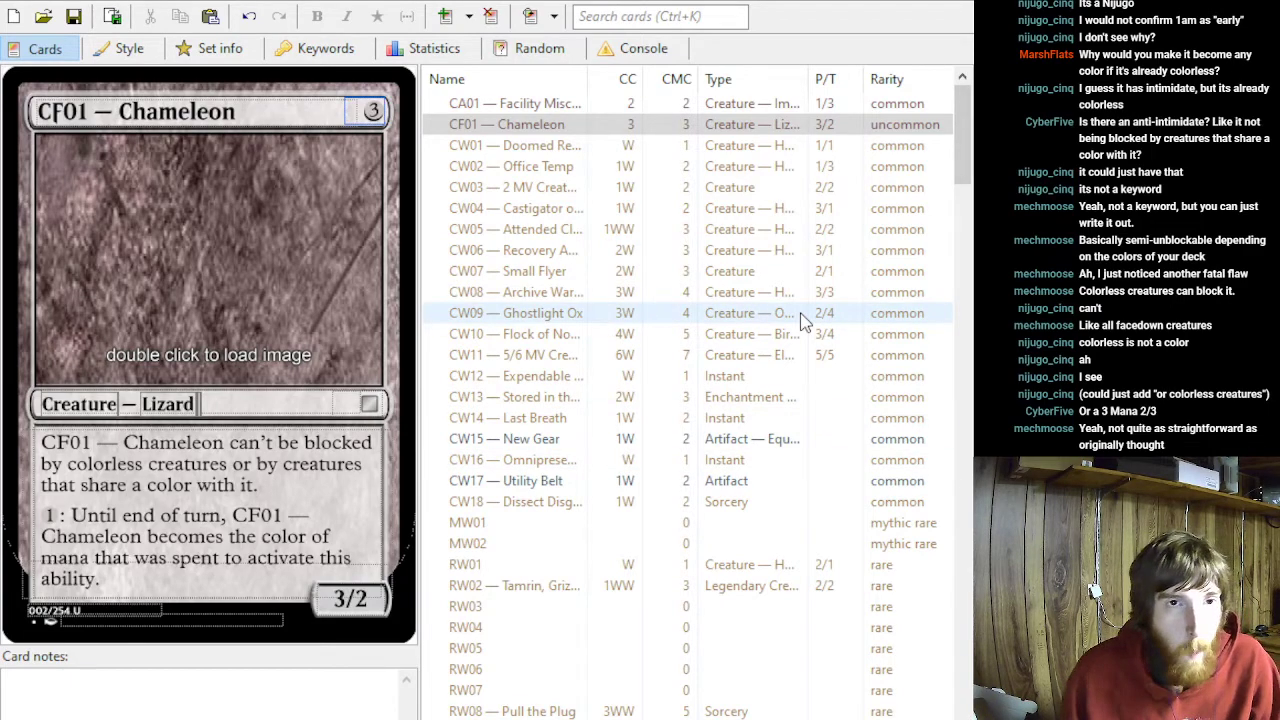
{"action": "scroll", "coordinate": [720, 265], "scroll_direction": "down", "scroll_amount": 3}
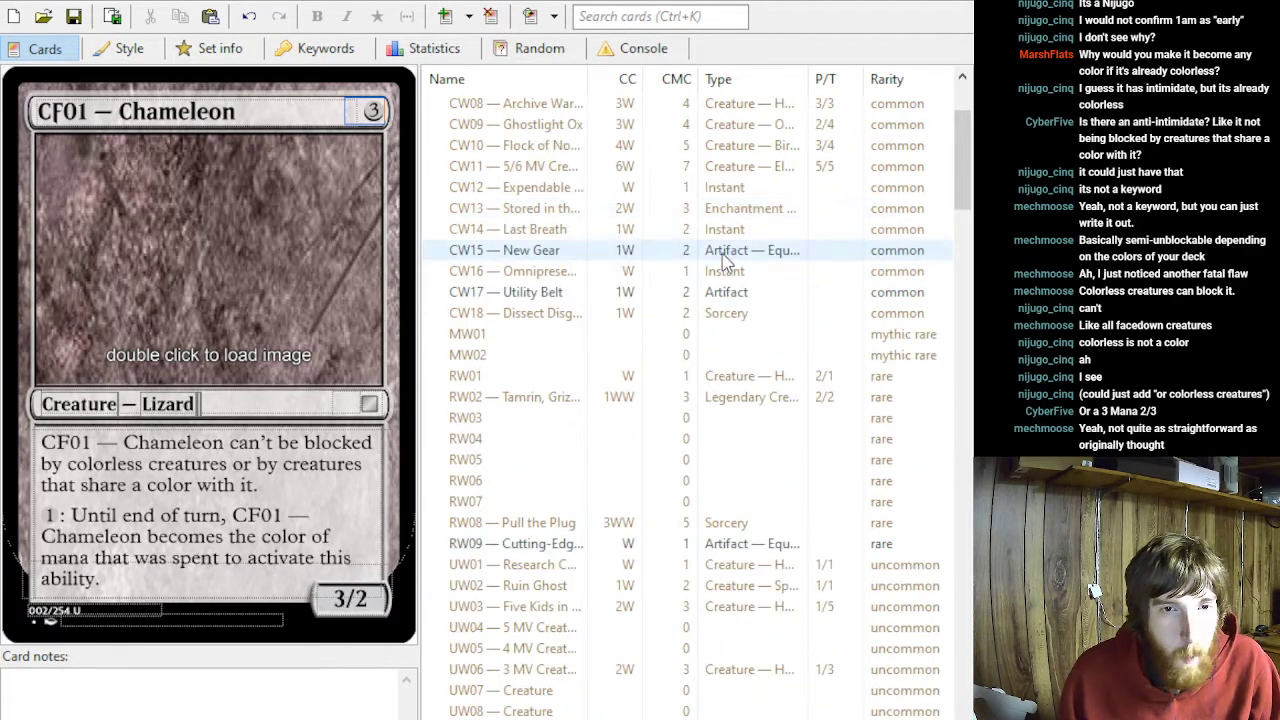
{"action": "scroll", "coordinate": [675, 192], "scroll_direction": "up", "scroll_amount": 3}
{"action": "left_click", "coordinate": [571, 128]}
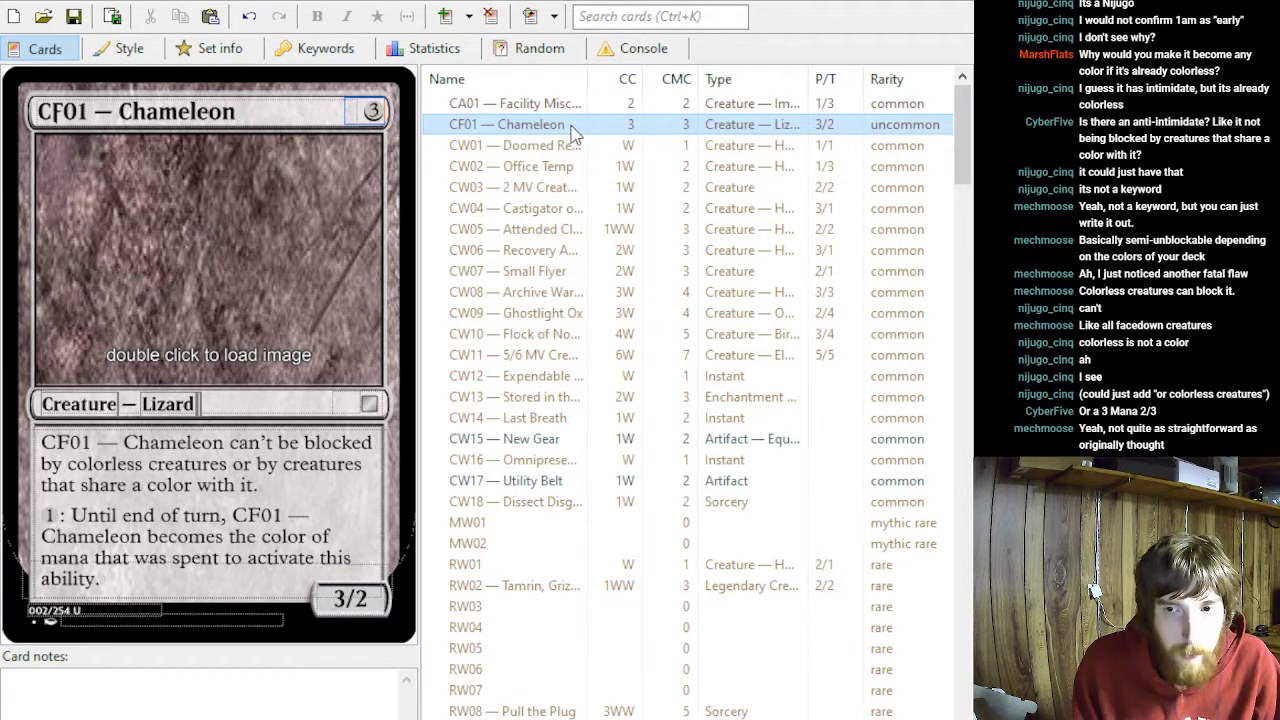
{"action": "key", "text": "alt+Tab"}
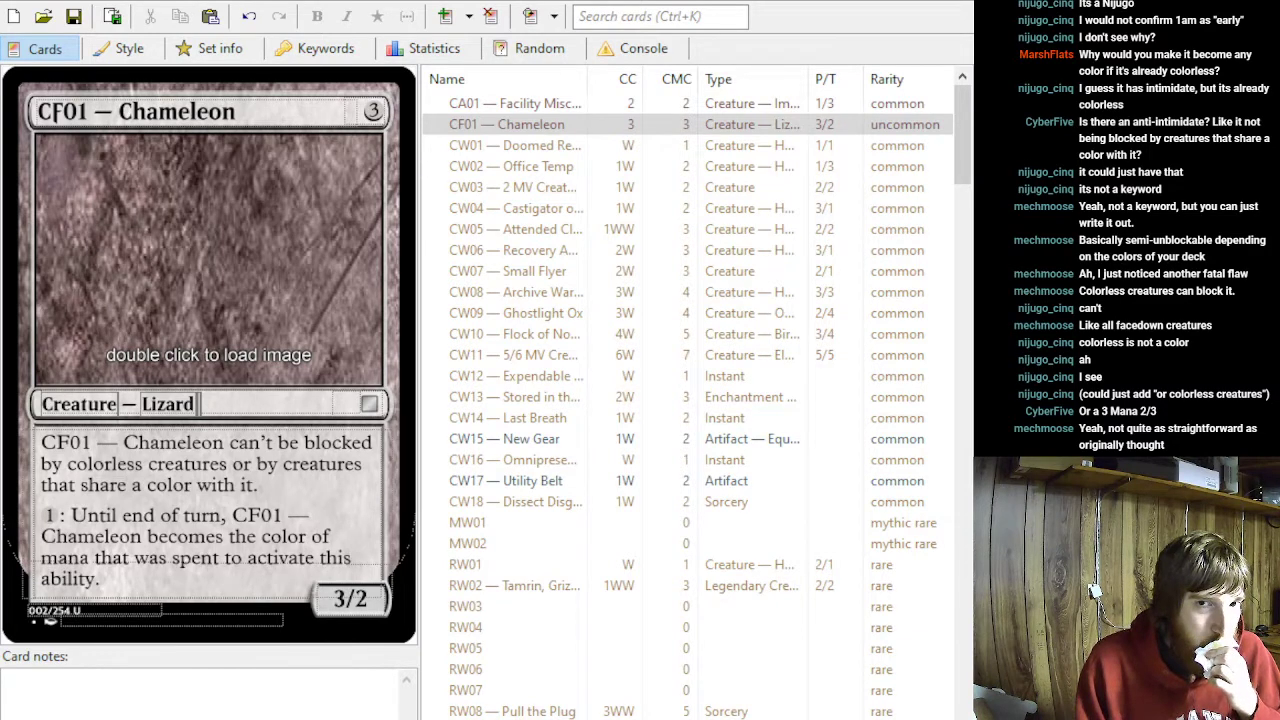
{"action": "key", "text": "alt+Tab"}
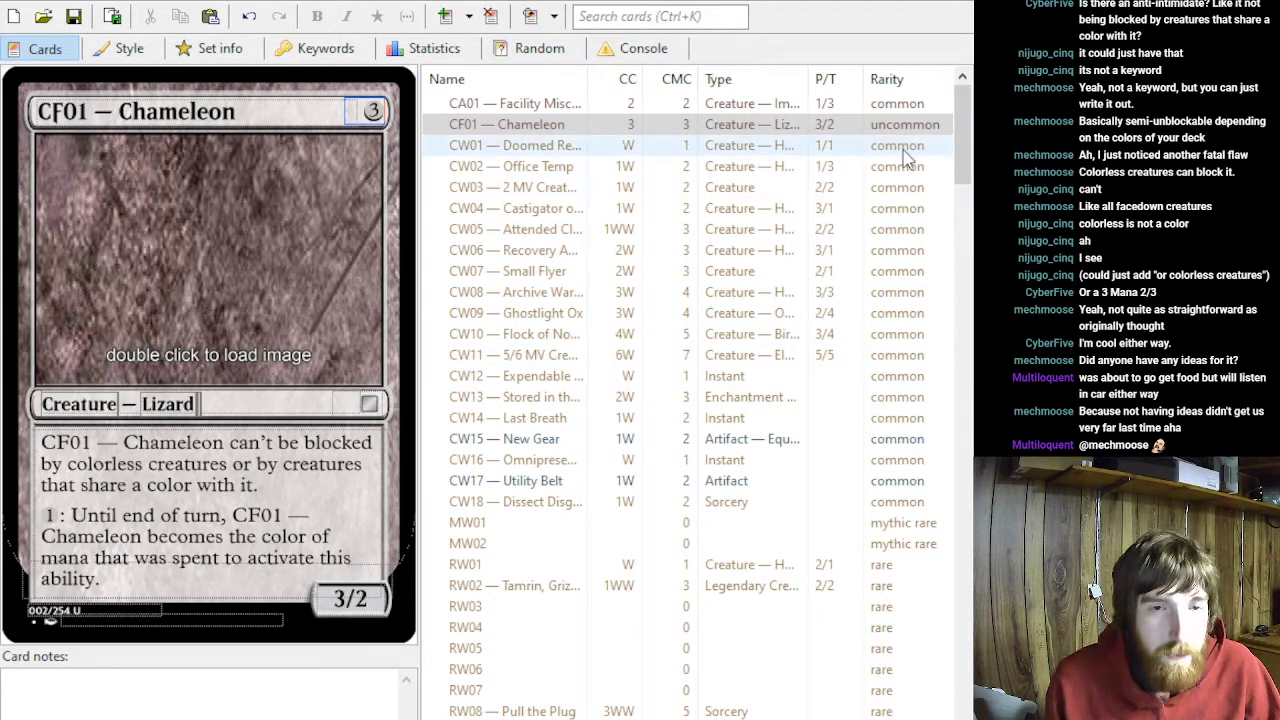
- Search the set's cards for "planesw" and open the 3UB planeswalker card named Gloom without a code prefix
{"action": "scroll", "coordinate": [905, 365], "scroll_direction": "down", "scroll_amount": 17}
{"action": "scroll", "coordinate": [880, 385], "scroll_direction": "down", "scroll_amount": 20}
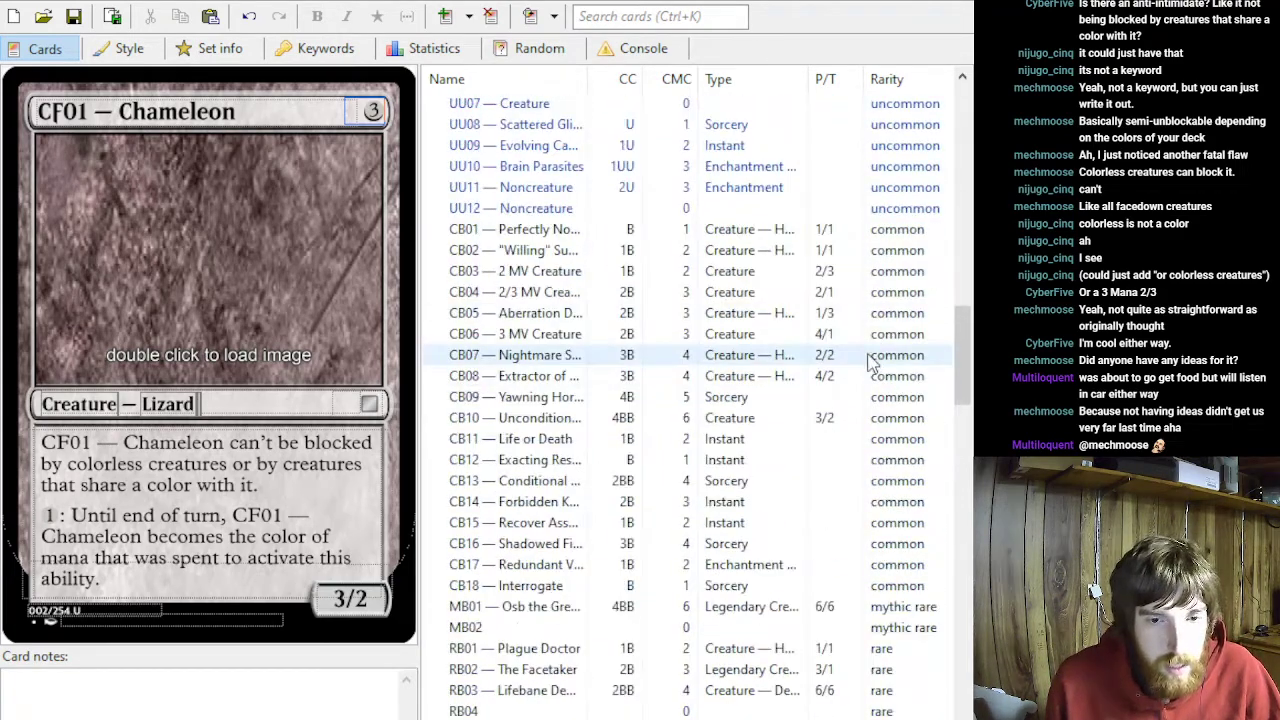
{"action": "left_click", "coordinate": [604, 17]}
{"action": "type", "text": "planesw"}
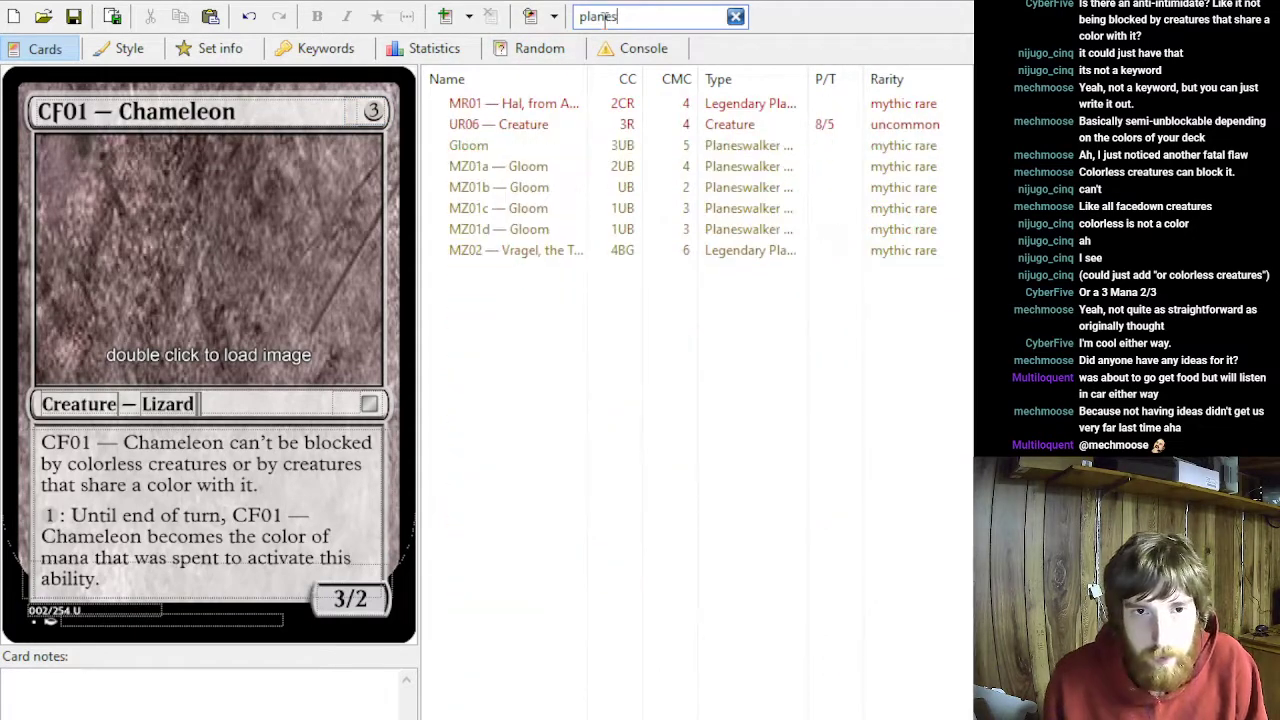
{"action": "left_click", "coordinate": [488, 148]}
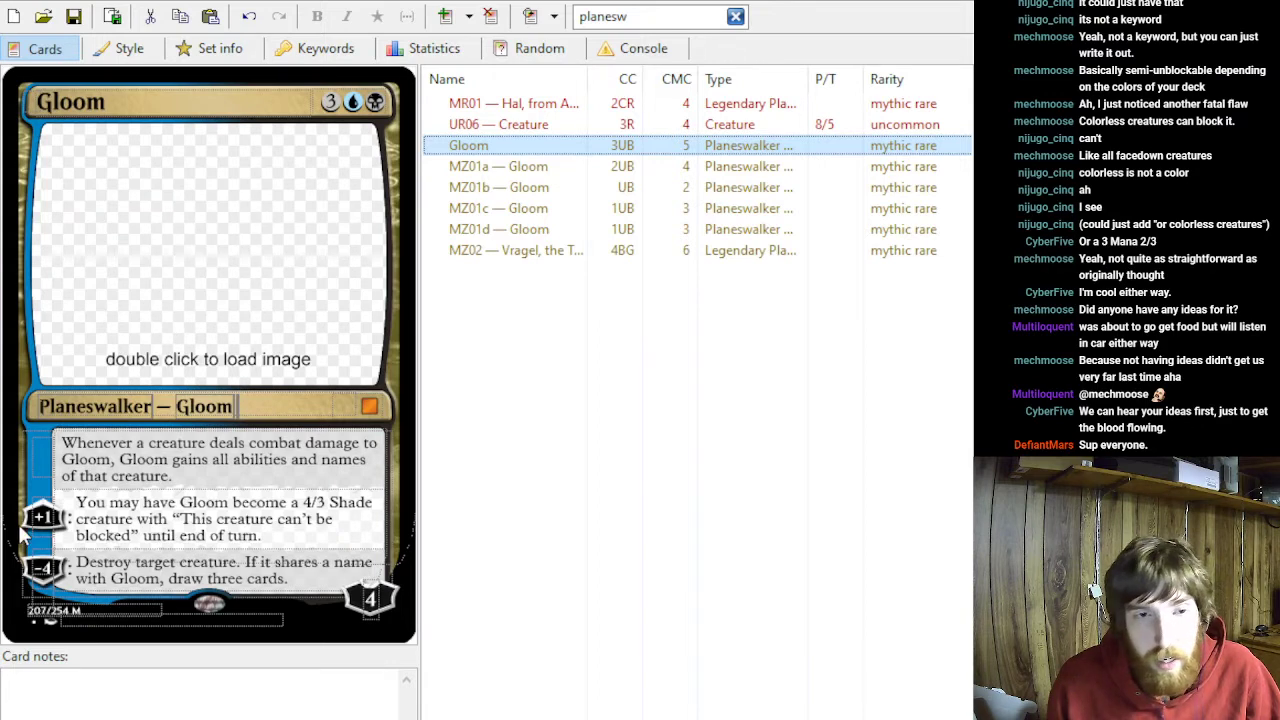
- Examine the Gloom planeswalker's static ability, its +1 ability and its mana cost
{"action": "double_click", "coordinate": [84, 103]}
{"action": "left_click", "coordinate": [164, 214]}
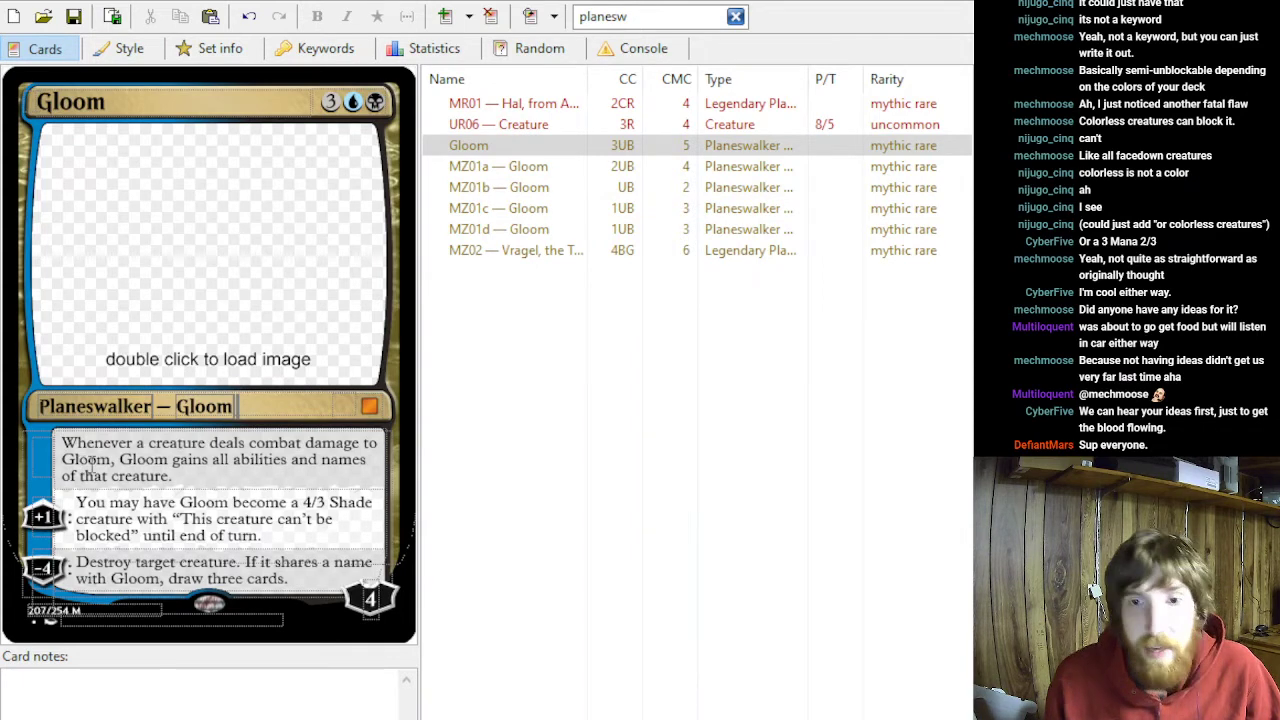
{"action": "left_click", "coordinate": [167, 476]}
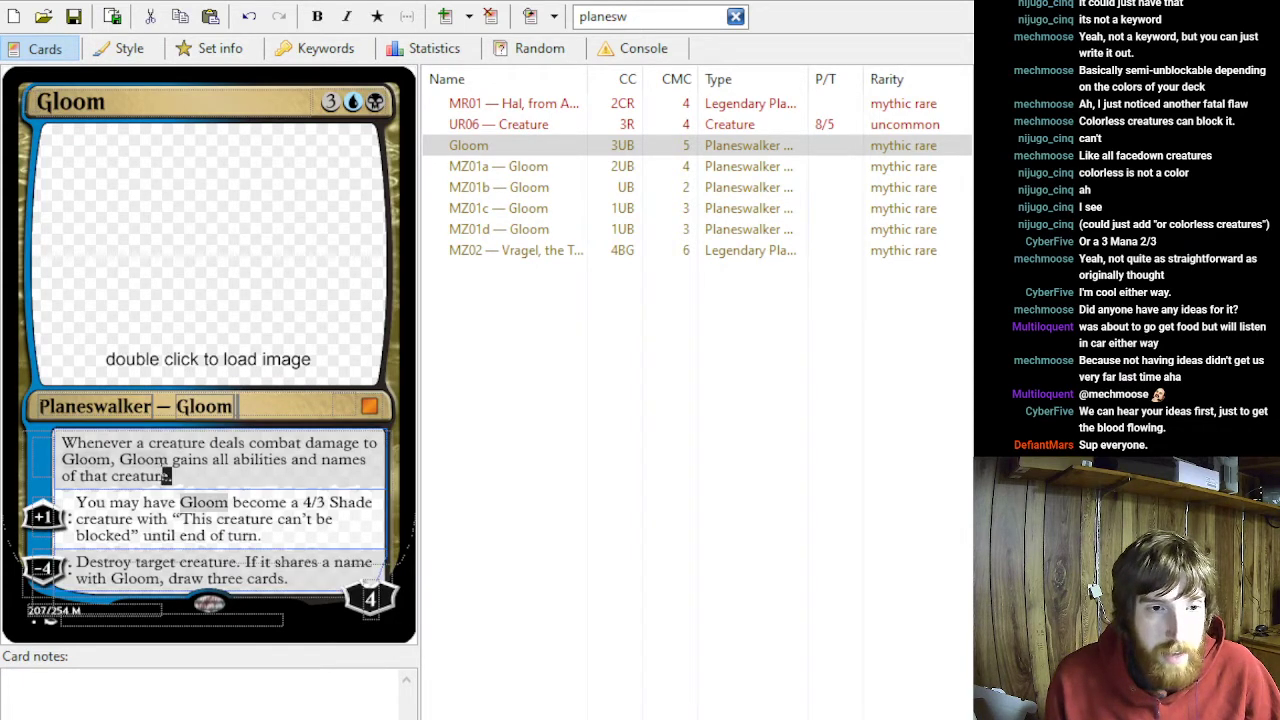
{"action": "left_click", "coordinate": [213, 485]}
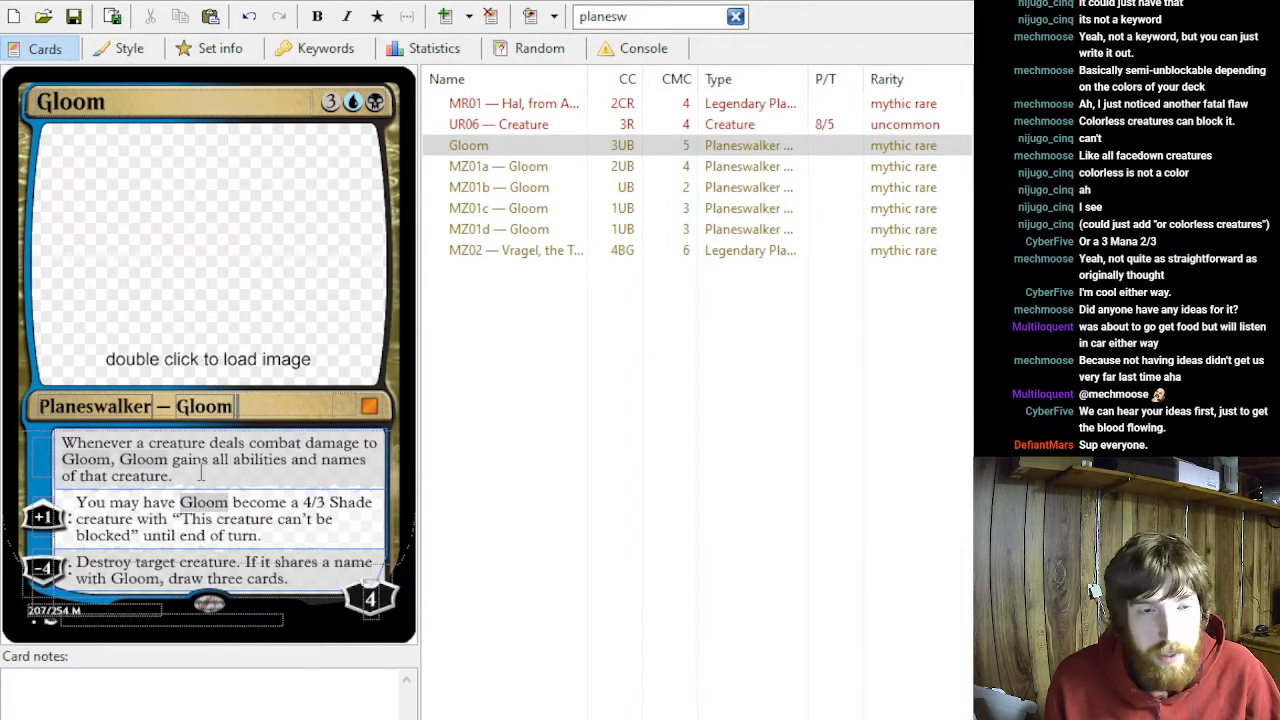
{"action": "triple_click", "coordinate": [207, 481]}
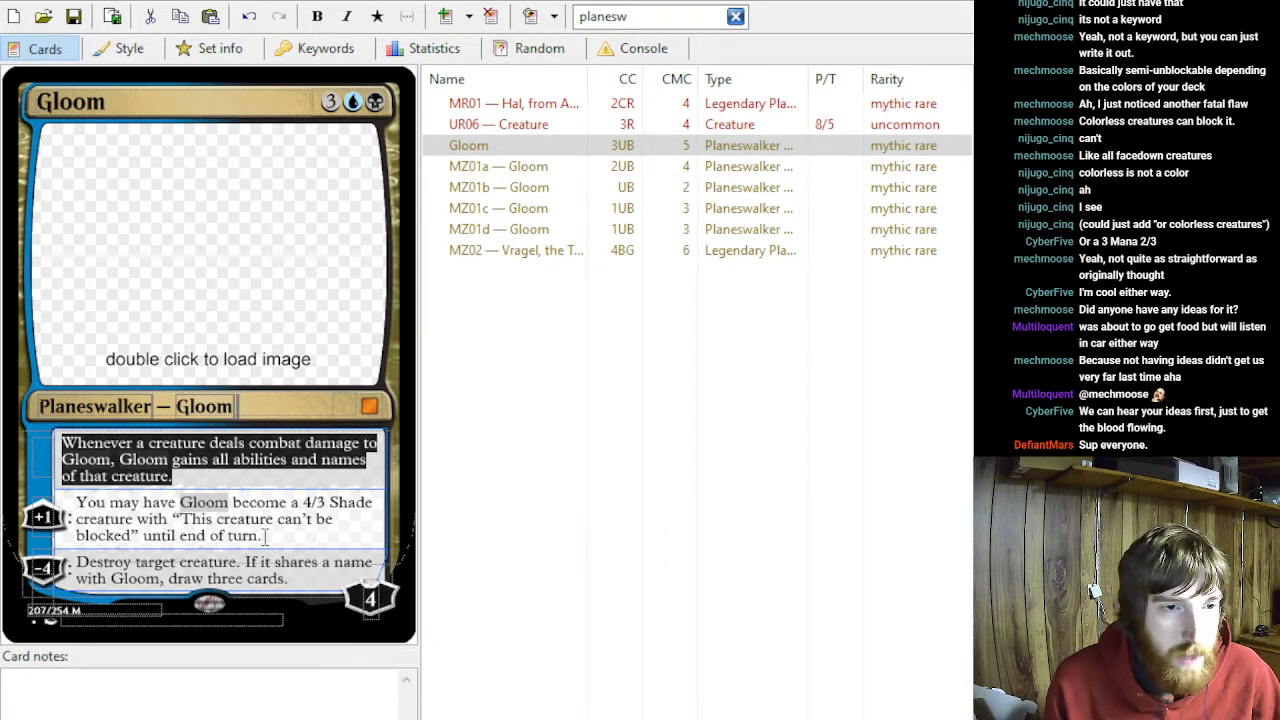
{"action": "left_click_drag", "start_coordinate": [266, 538], "coordinate": [14, 491]}
{"action": "left_click", "coordinate": [121, 513]}
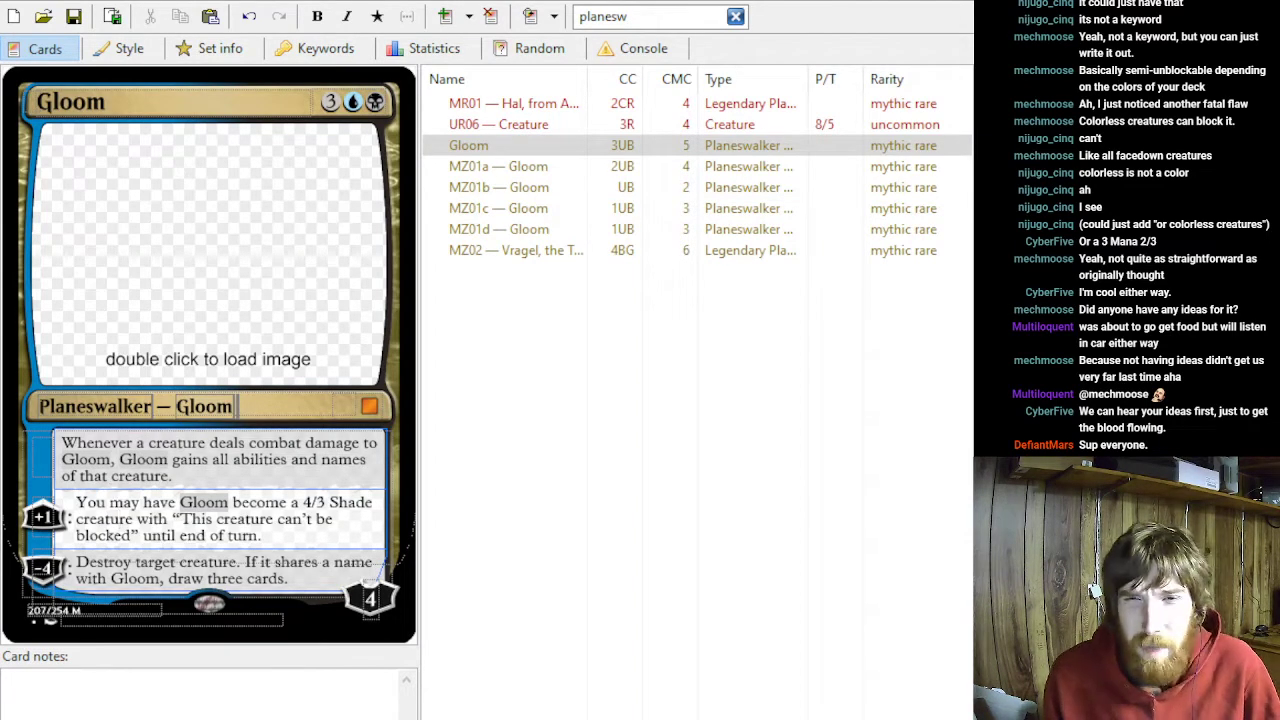
{"action": "left_click_drag", "start_coordinate": [227, 480], "coordinate": [62, 442]}
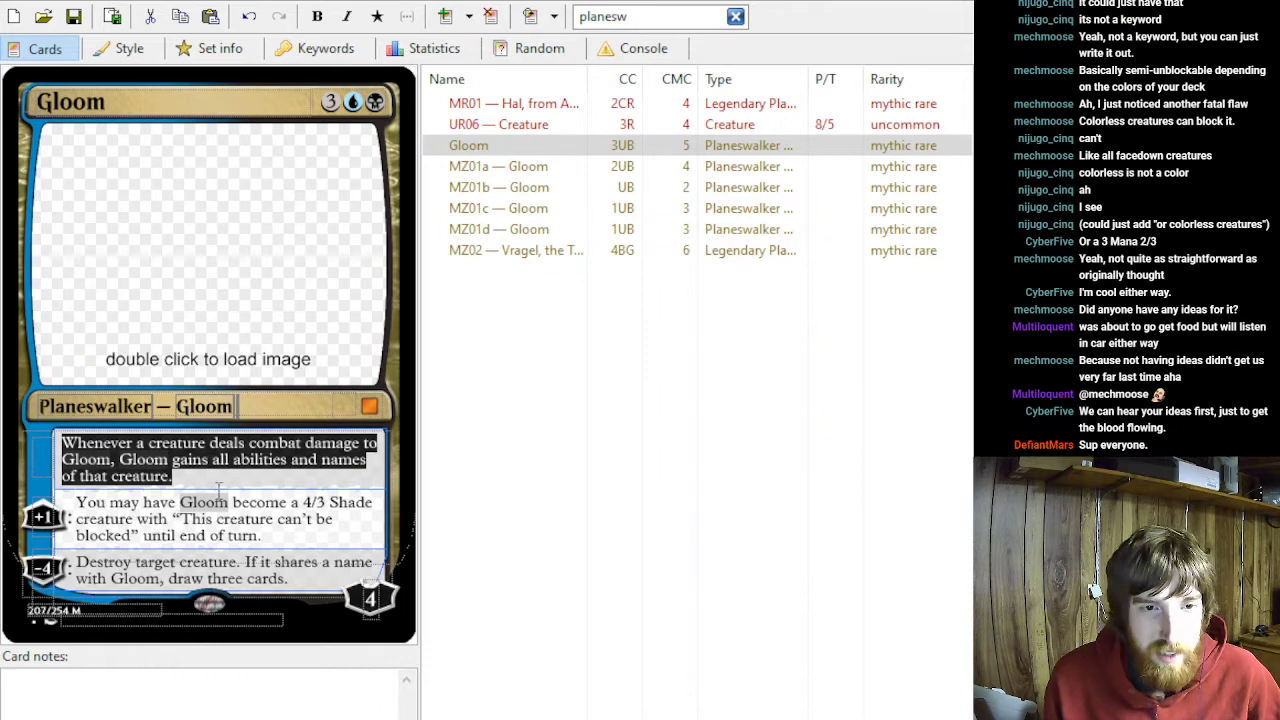
{"action": "left_click_drag", "start_coordinate": [276, 538], "coordinate": [74, 502]}
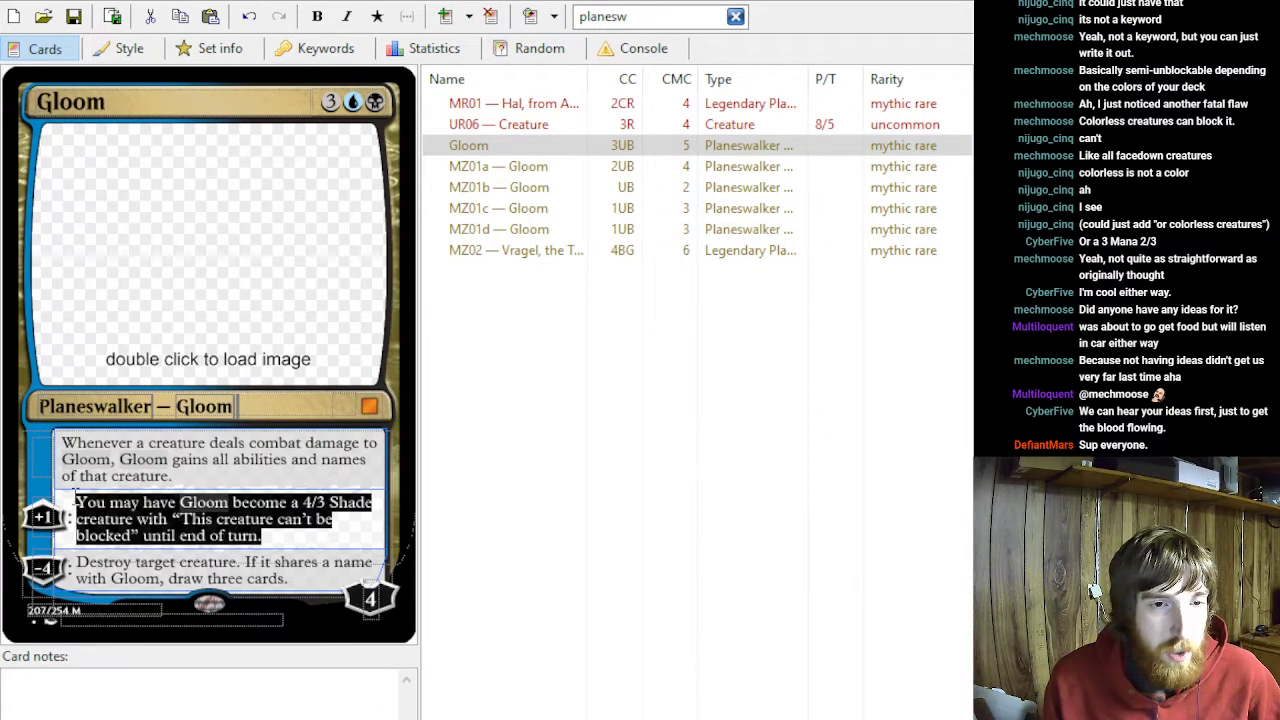
{"action": "left_click", "coordinate": [311, 532]}
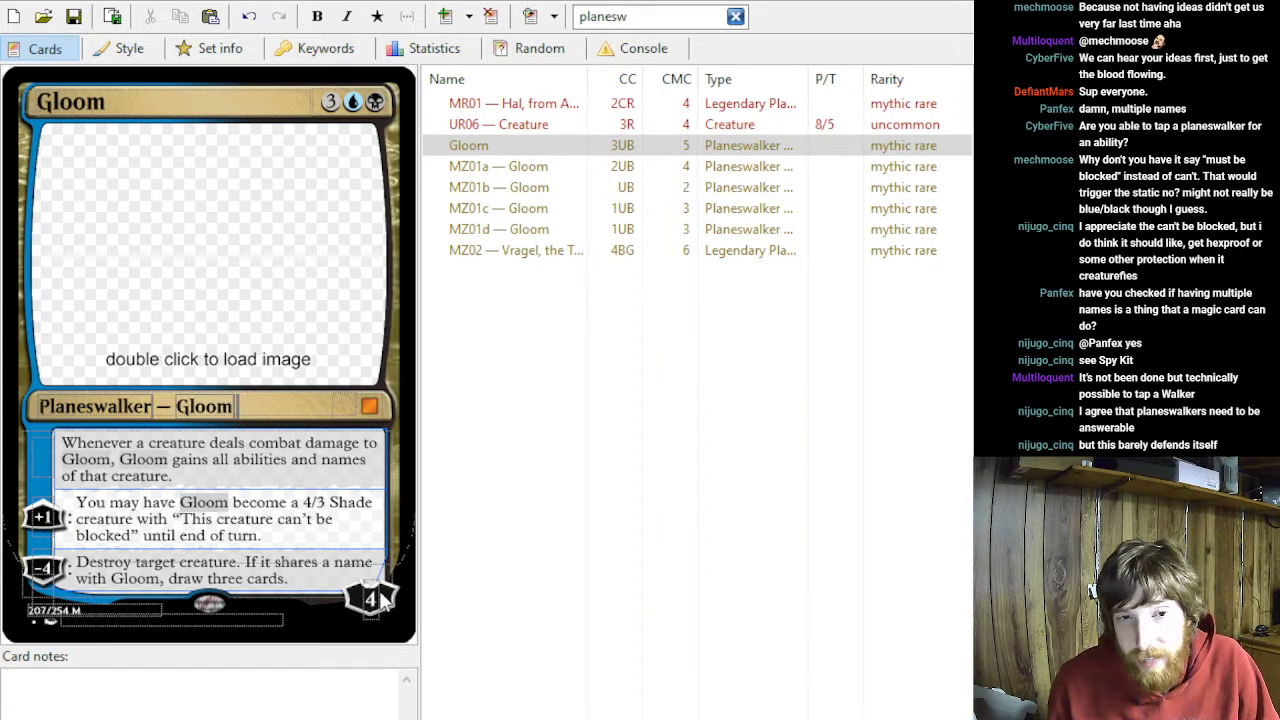
{"action": "left_click", "coordinate": [330, 101]}
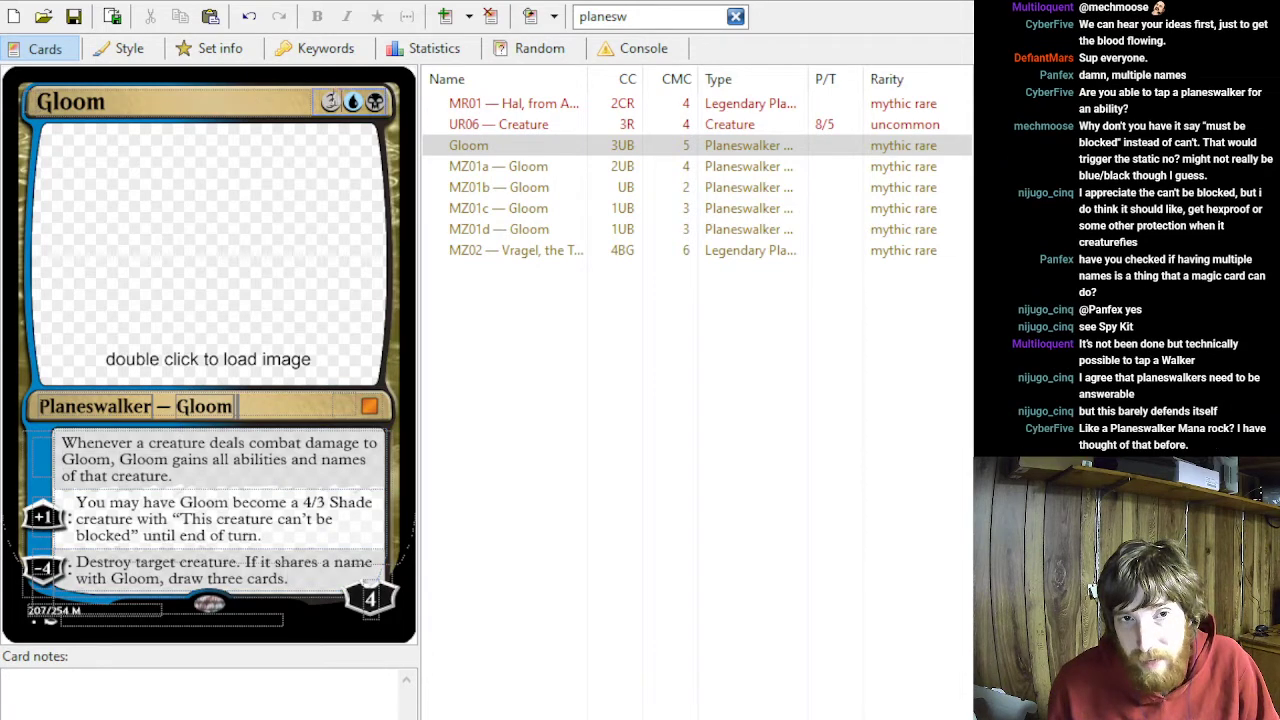
- Examine the starting loyalty and the −4 ability cost of the 3UB Gloom planeswalker
{"action": "left_click", "coordinate": [371, 600]}
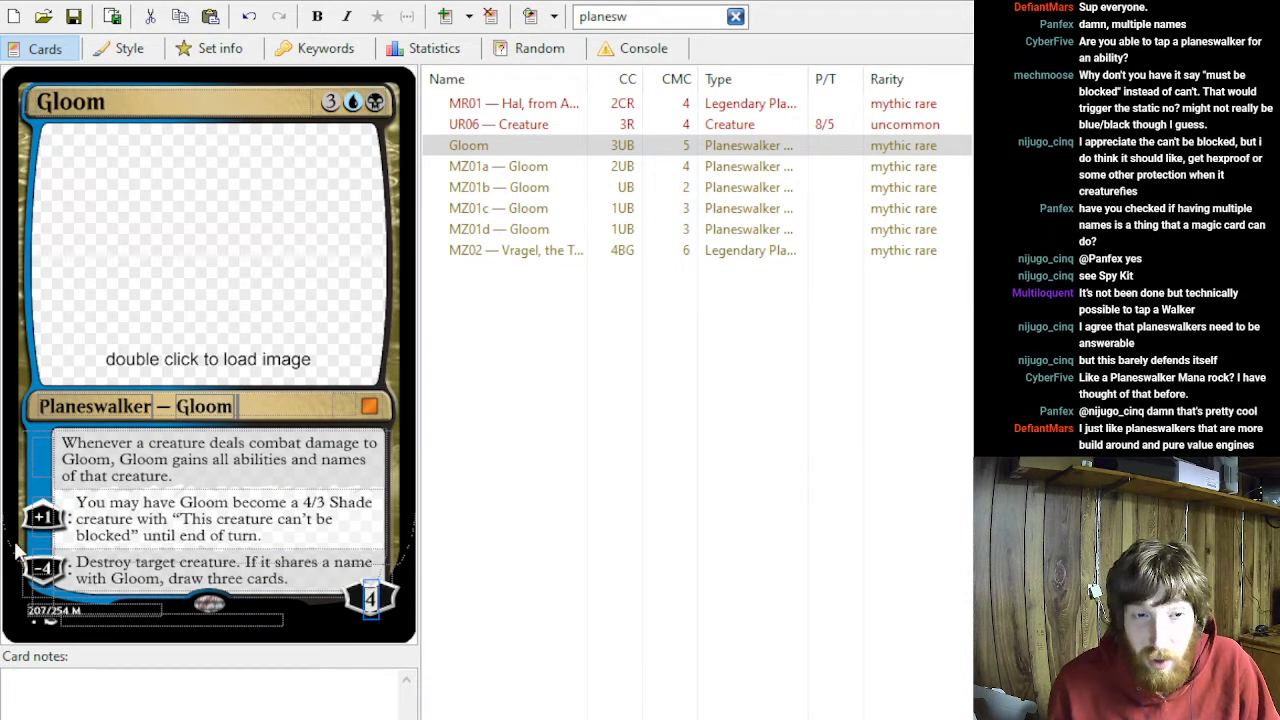
{"action": "left_click", "coordinate": [45, 568]}
{"action": "double_click", "coordinate": [47, 568]}
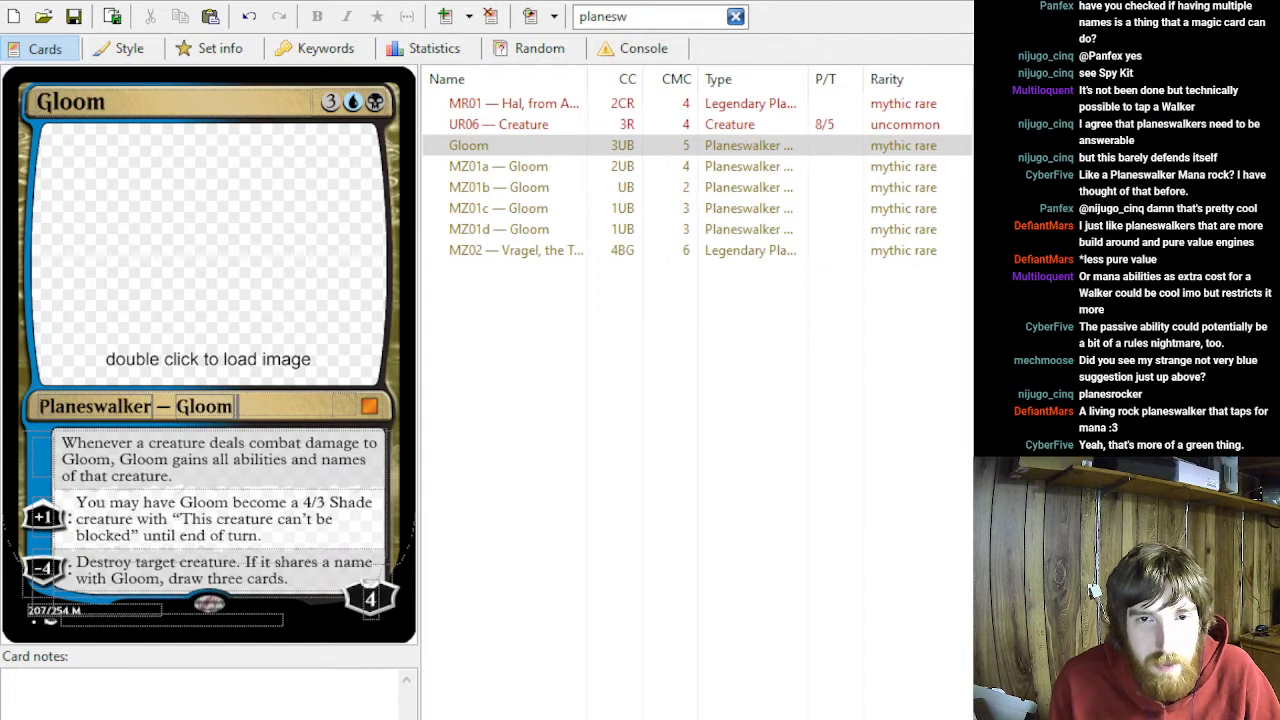
{"action": "double_click", "coordinate": [42, 568]}
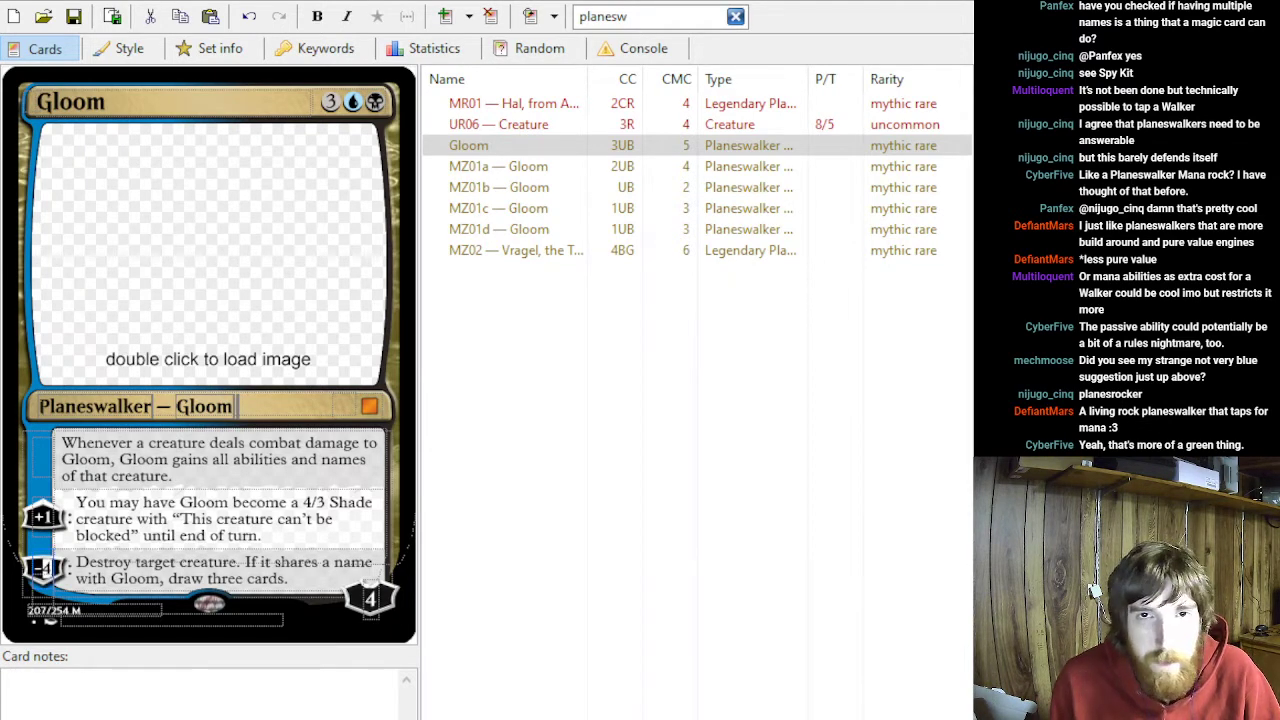
{"action": "left_click", "coordinate": [208, 254]}
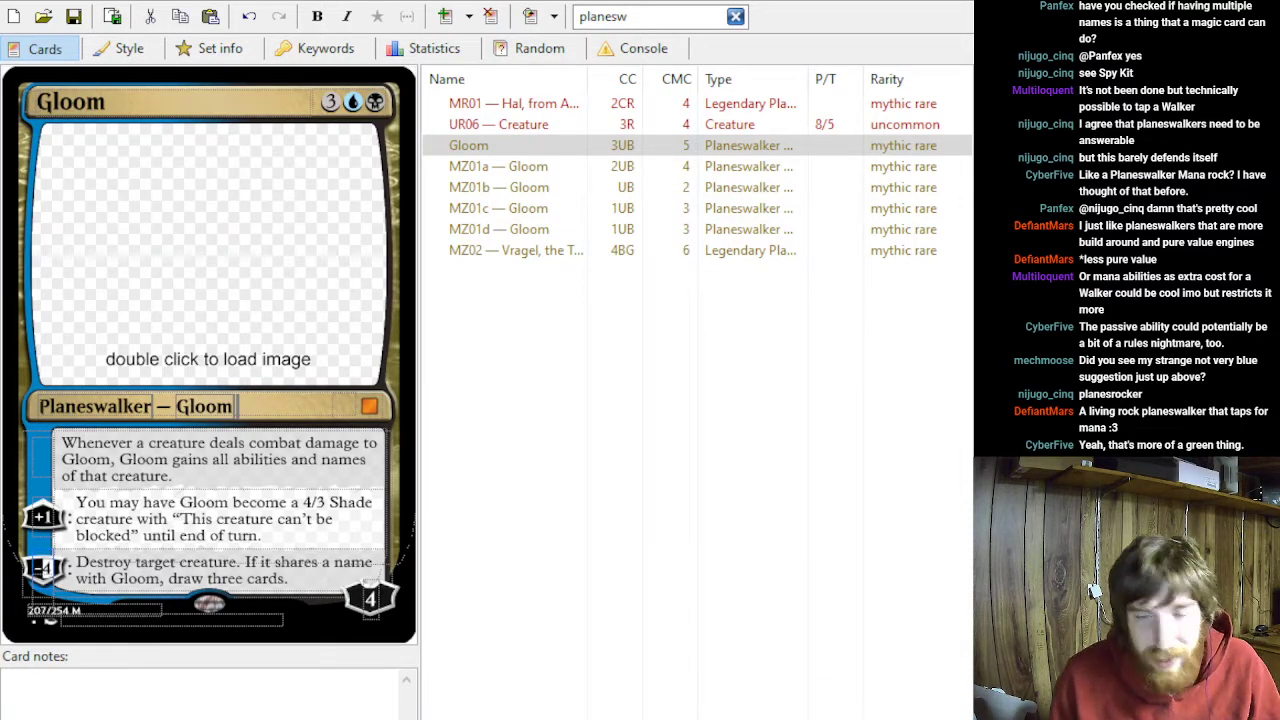
{"action": "left_click", "coordinate": [545, 146]}
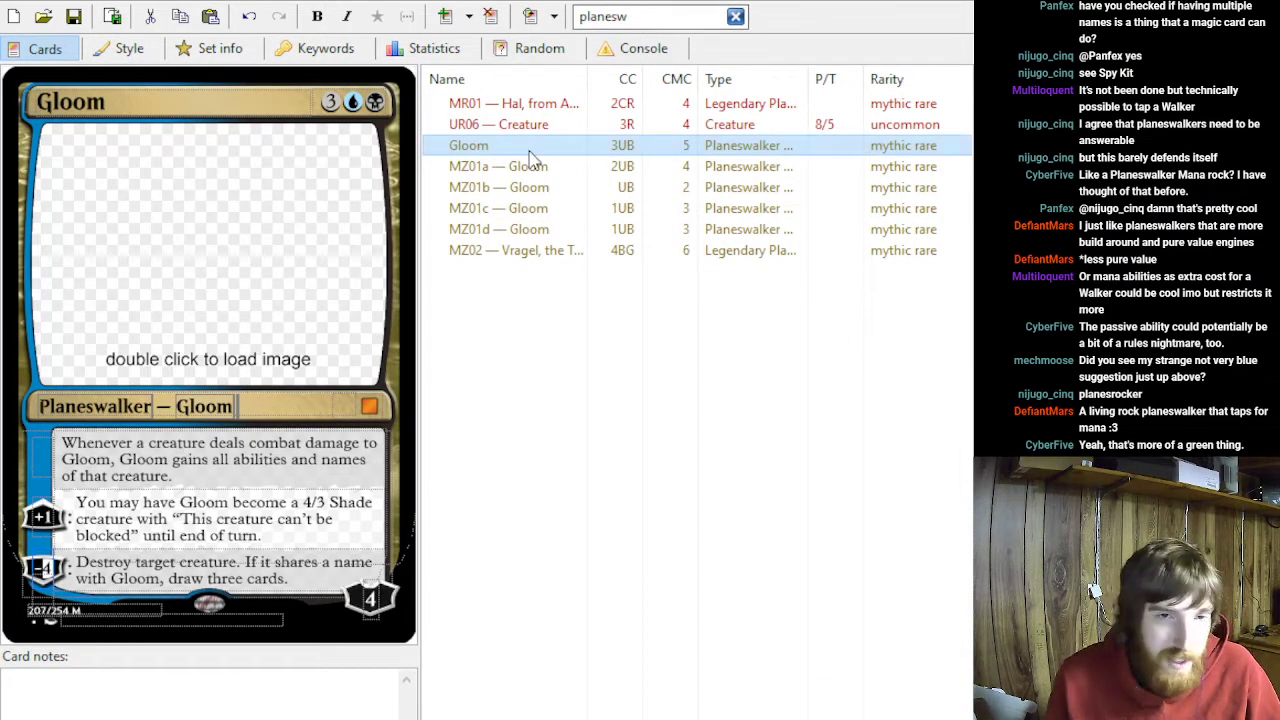
- Open the MZ01a — Gloom card and read its static ability and loyalty abilities
{"action": "left_click", "coordinate": [500, 169]}
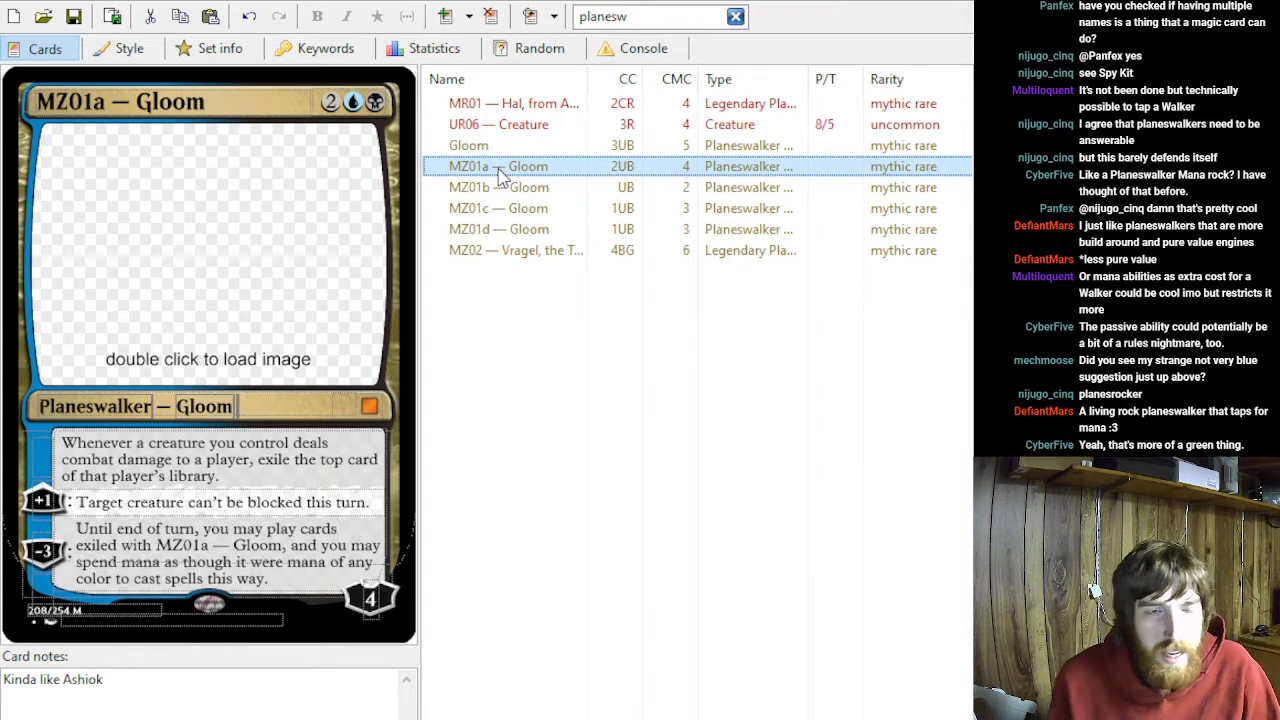
{"action": "triple_click", "coordinate": [240, 480]}
{"action": "left_click", "coordinate": [128, 285]}
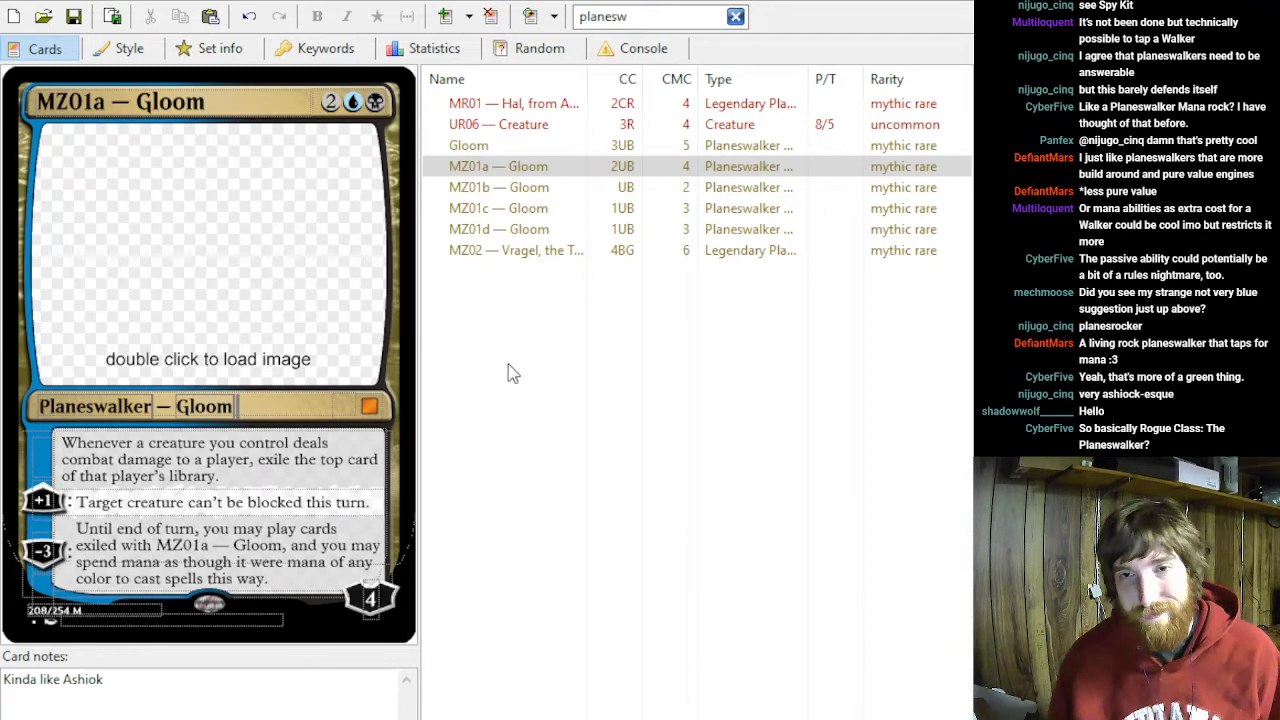
- Open the MZ01b — Gloom card and examine its research-counter static ability and its −10 emblem ability
{"action": "left_click", "coordinate": [551, 194]}
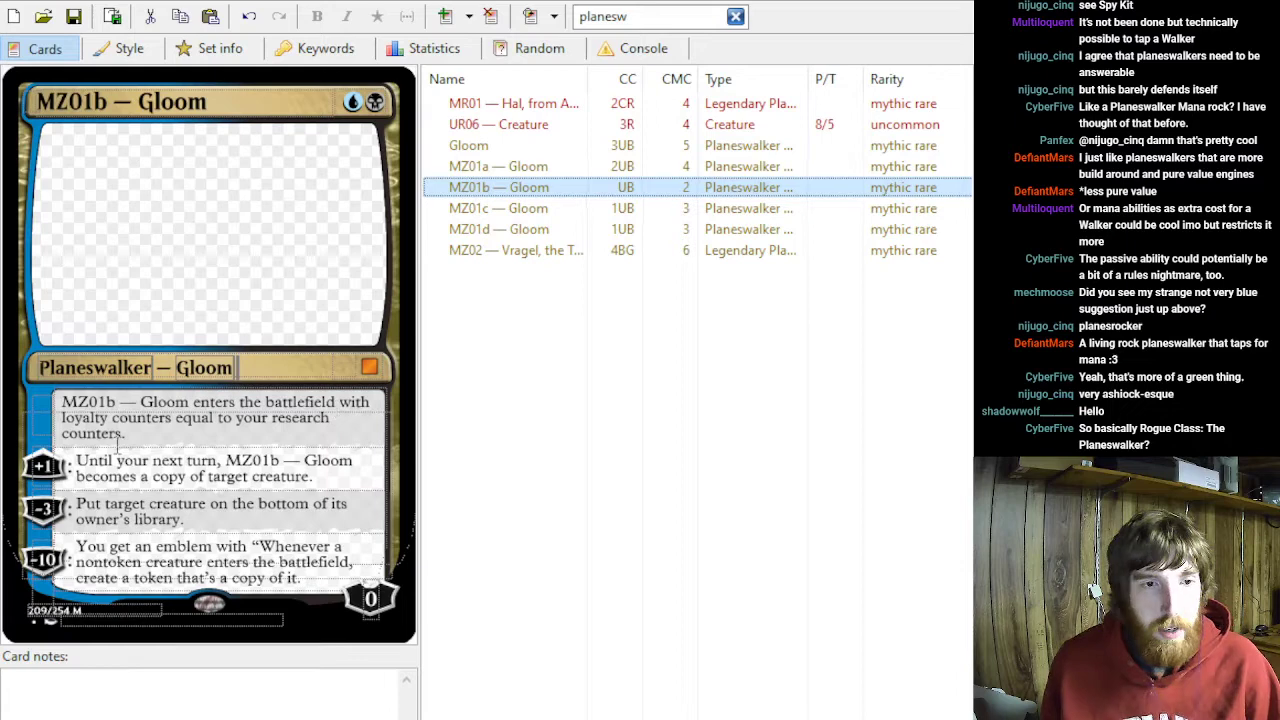
{"action": "left_click", "coordinate": [147, 567]}
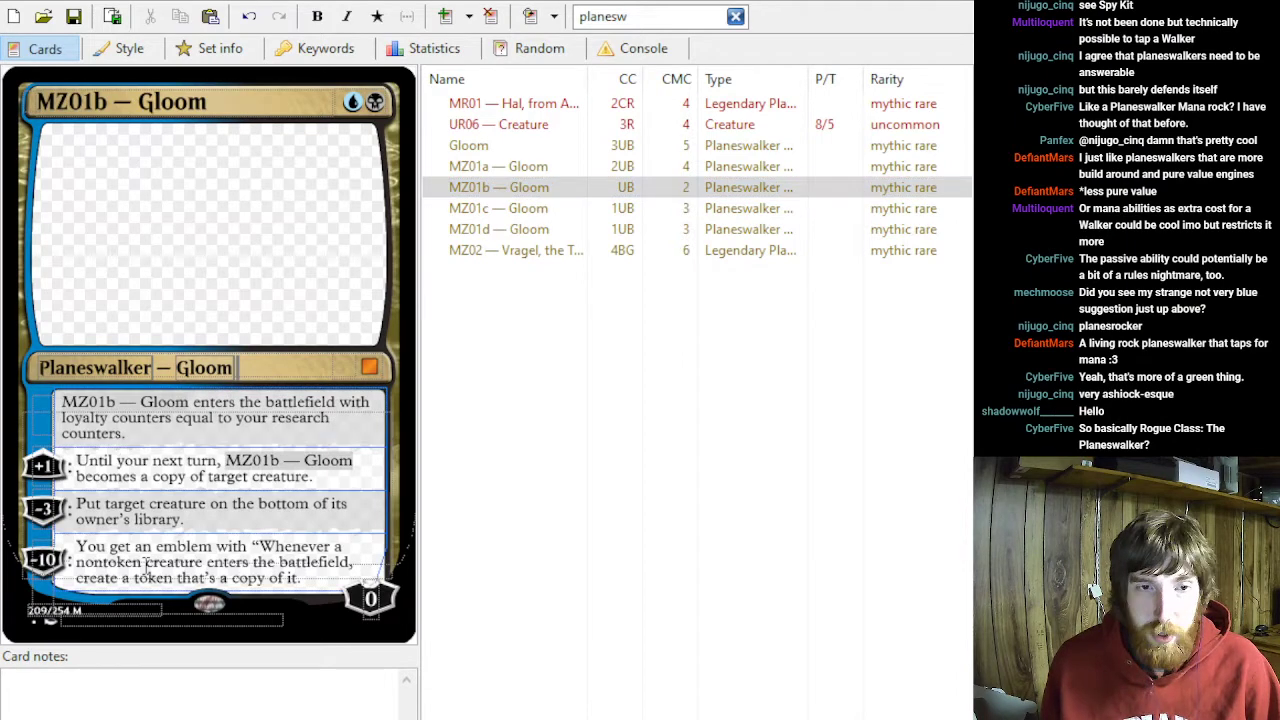
{"action": "left_click", "coordinate": [145, 433]}
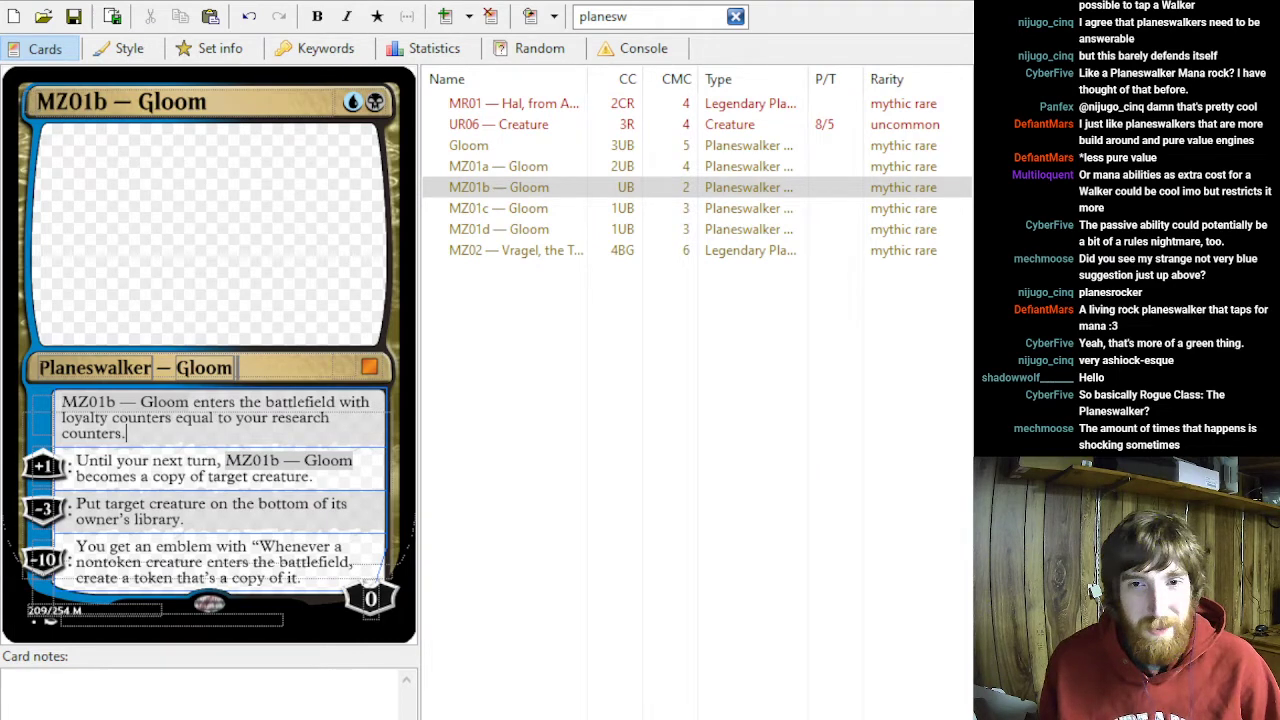
{"action": "triple_click", "coordinate": [134, 437]}
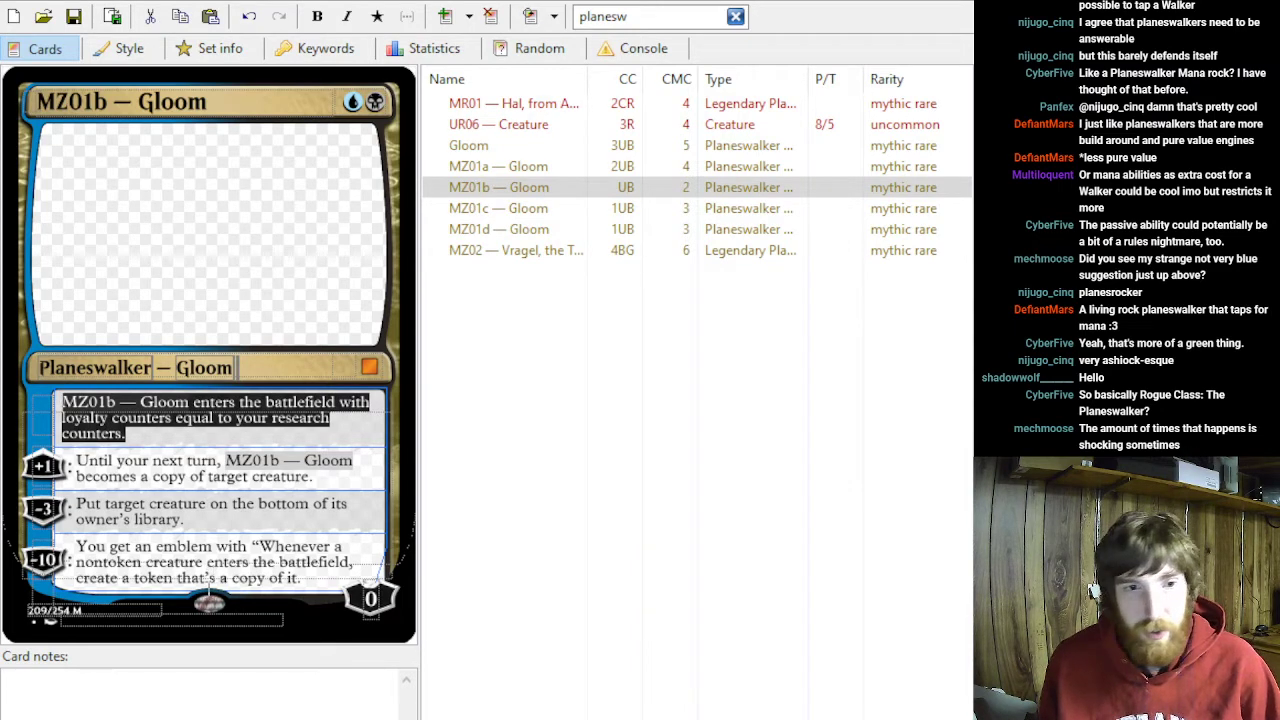
{"action": "left_click_drag", "start_coordinate": [310, 580], "coordinate": [20, 530]}
{"action": "left_click", "coordinate": [91, 685]}
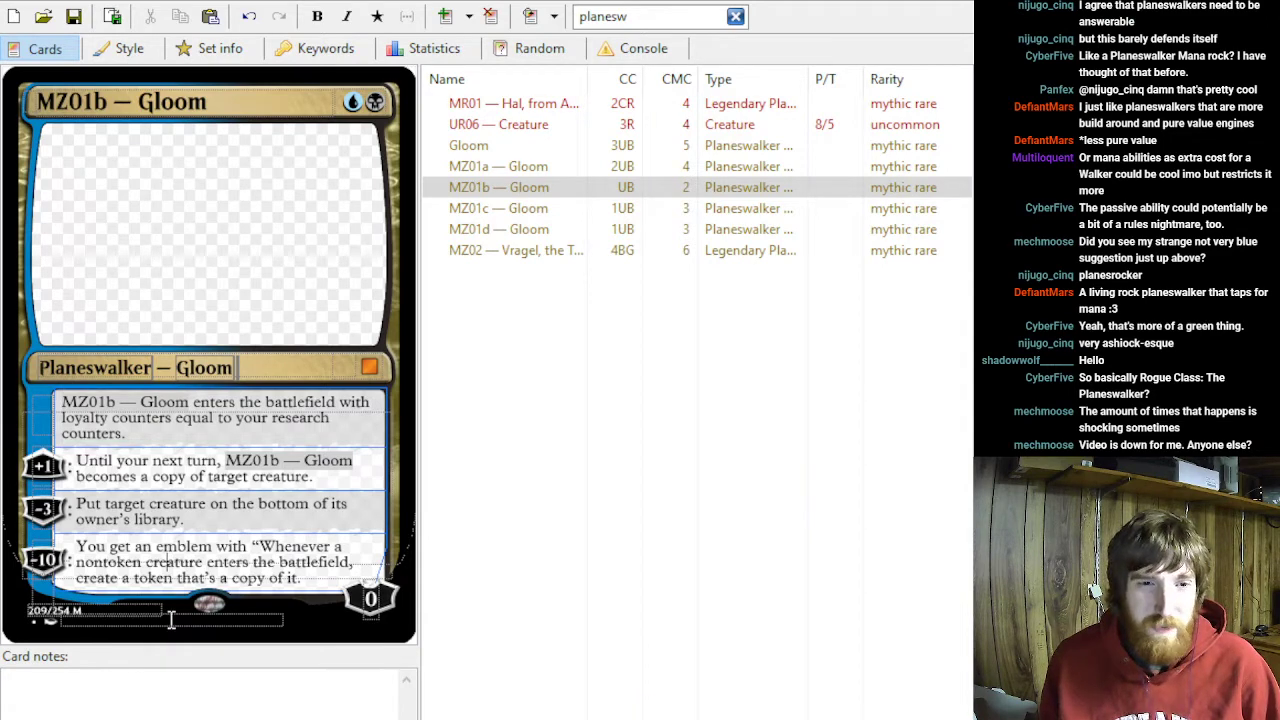
{"action": "left_click_drag", "start_coordinate": [318, 578], "coordinate": [152, 547]}
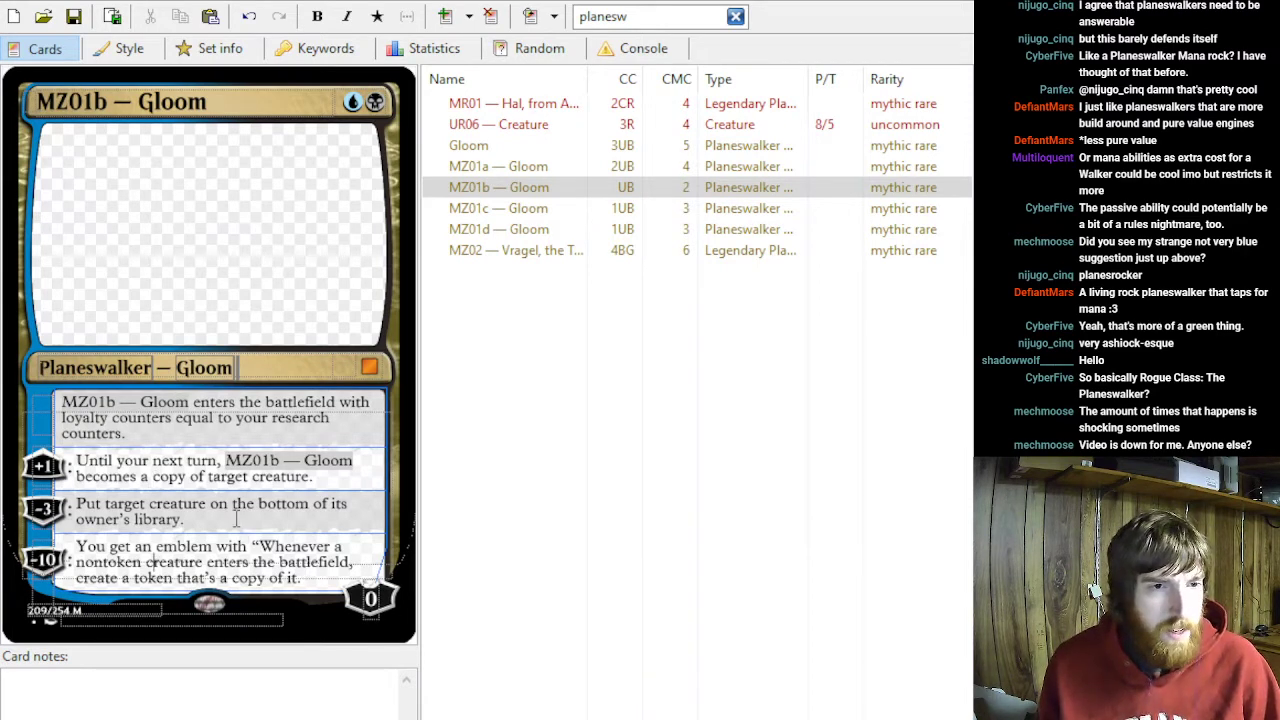
- Replace the −3 ability text on MZ01b — Gloom with "Destroy target creature."
{"action": "left_click_drag", "start_coordinate": [224, 520], "coordinate": [70, 498]}
{"action": "left_click", "coordinate": [134, 475]}
{"action": "left_click_drag", "start_coordinate": [207, 520], "coordinate": [38, 466]}
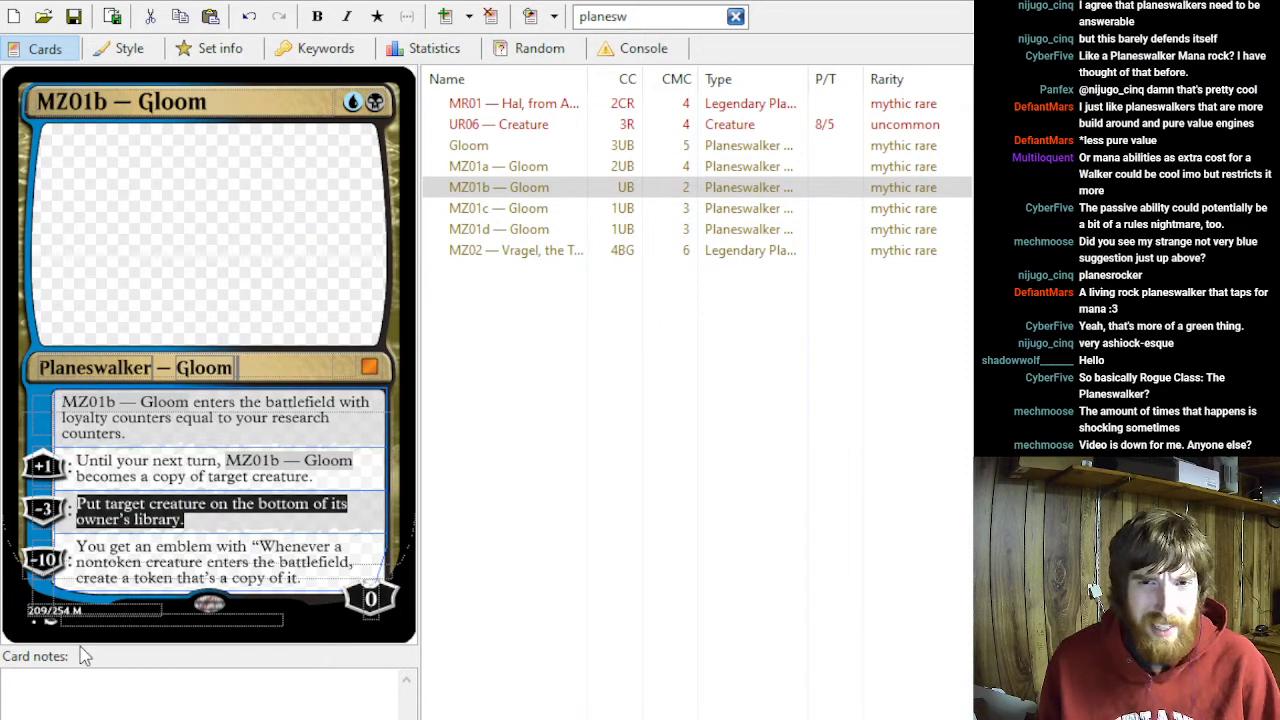
{"action": "type", "text": "Dest"}
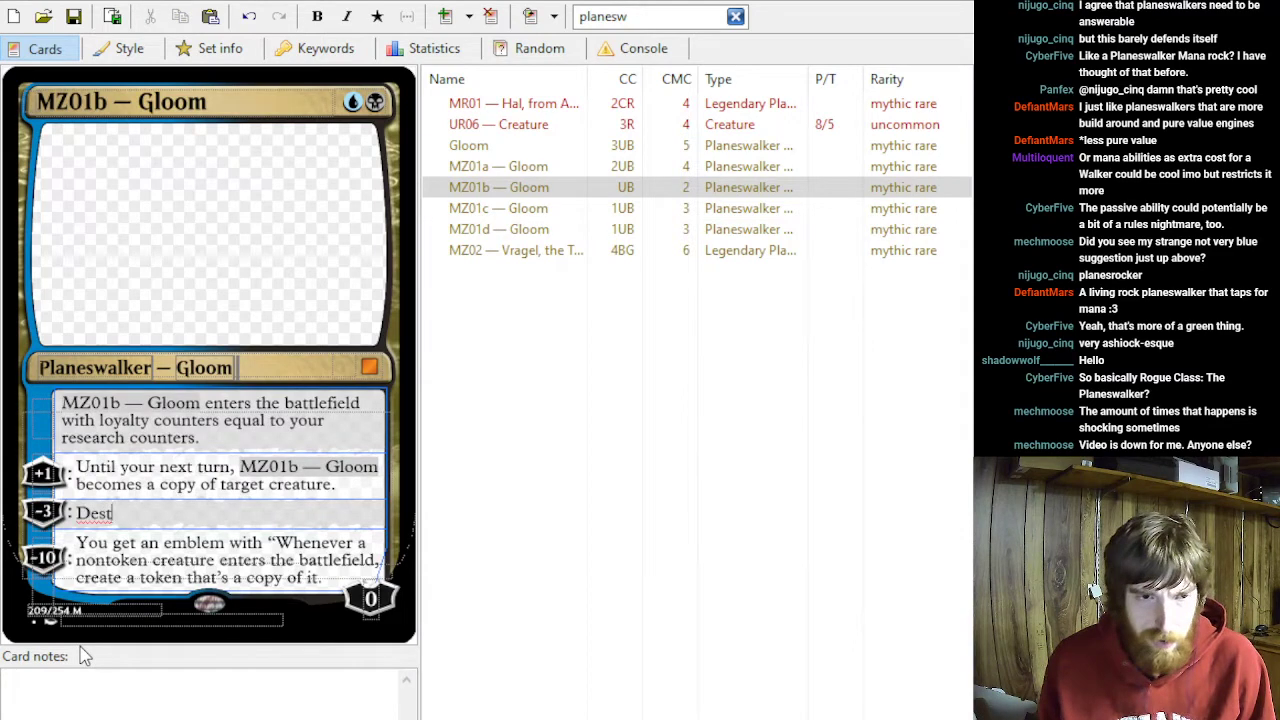
{"action": "type", "text": "roy target creature."}
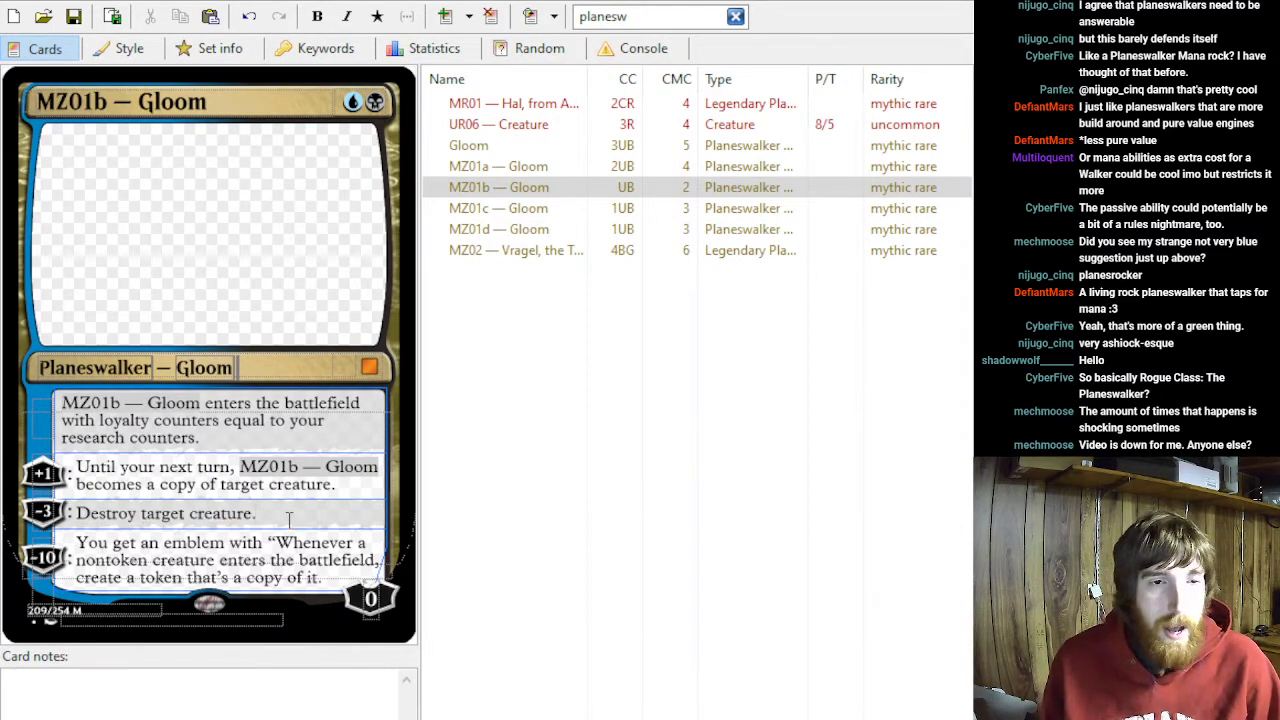
{"action": "key", "text": "shift+Home"}
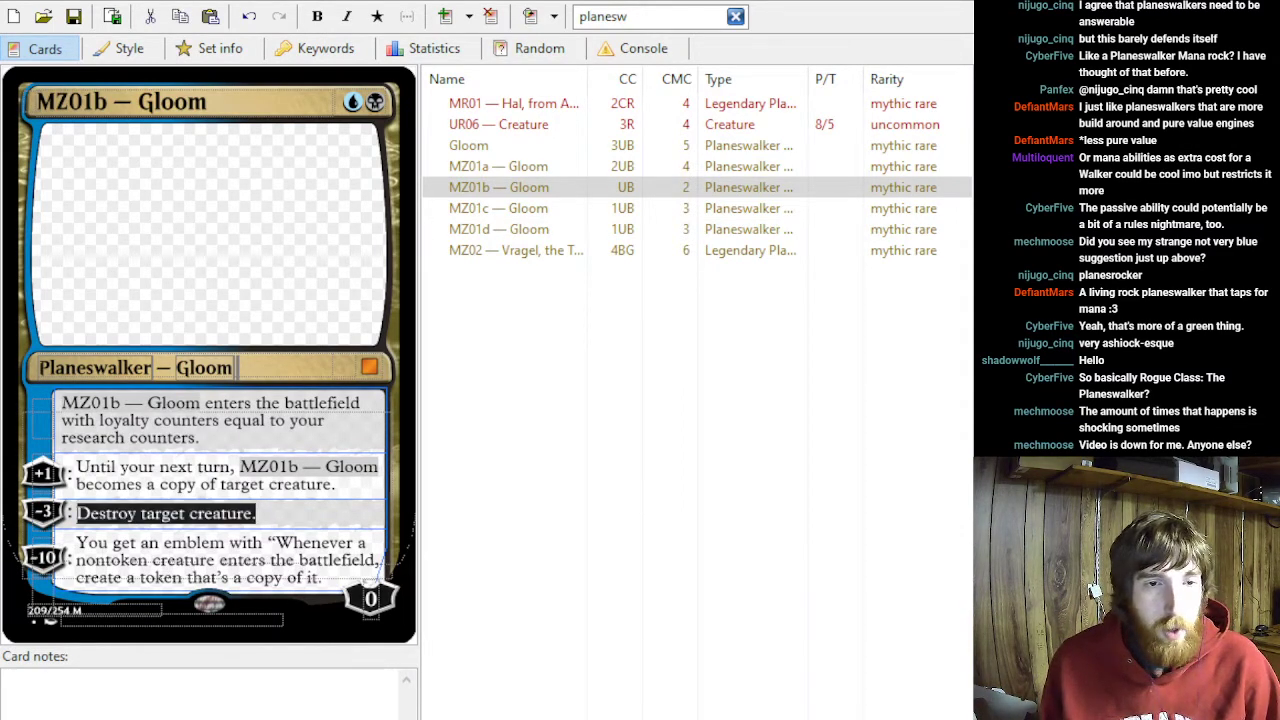
{"action": "left_click_drag", "start_coordinate": [315, 512], "coordinate": [82, 510]}
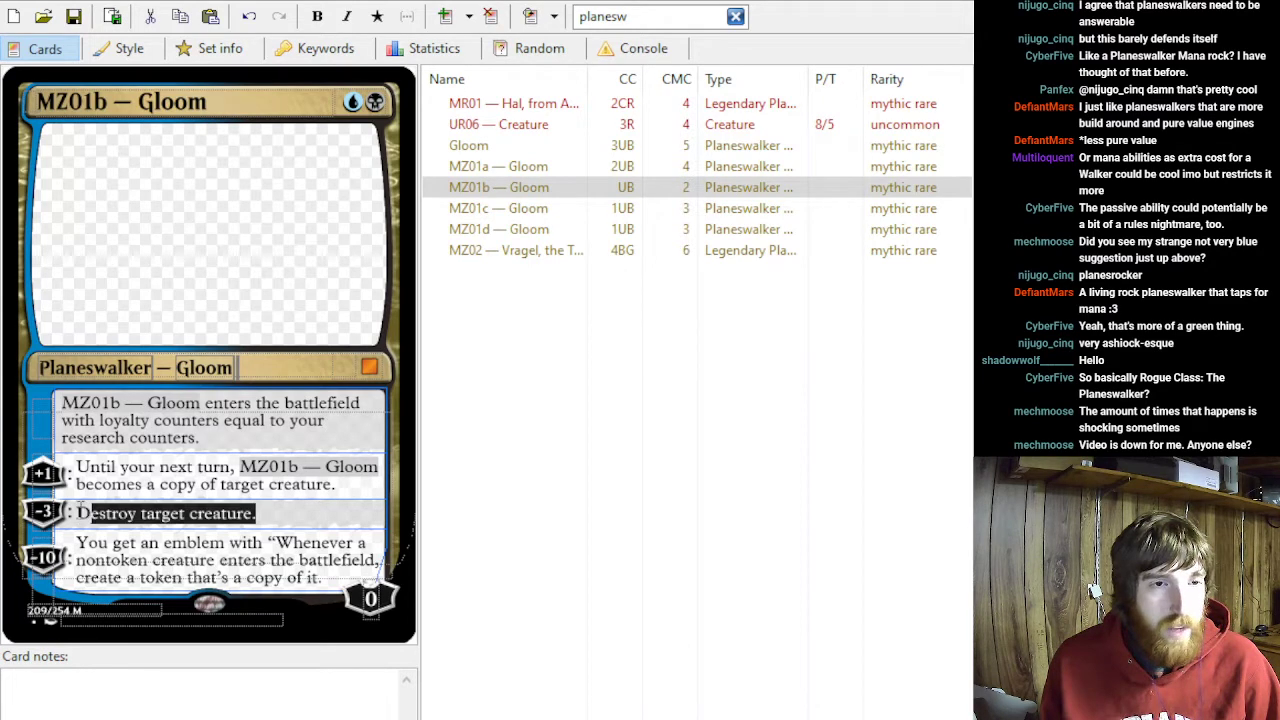
{"action": "left_click", "coordinate": [368, 487]}
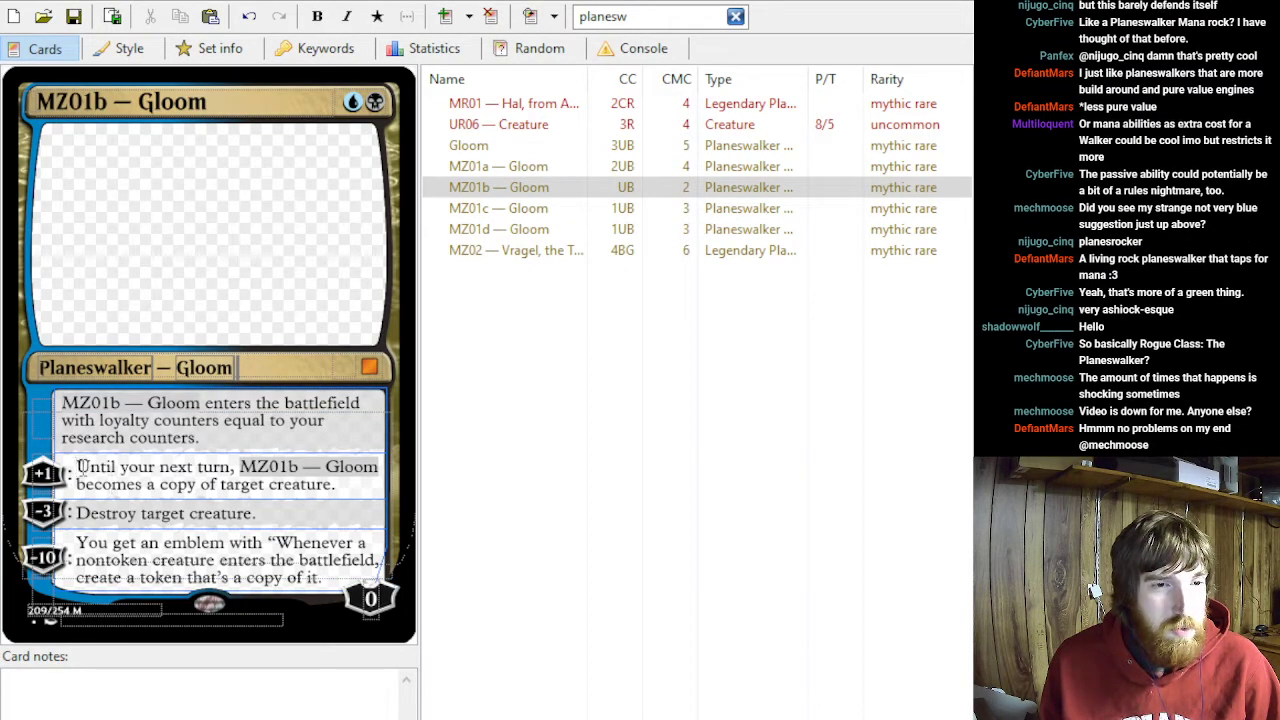
- Try clearing the +1 and −3 ability texts on MZ01b — Gloom, and undo both deletions
{"action": "left_click_drag", "start_coordinate": [80, 467], "coordinate": [394, 598]}
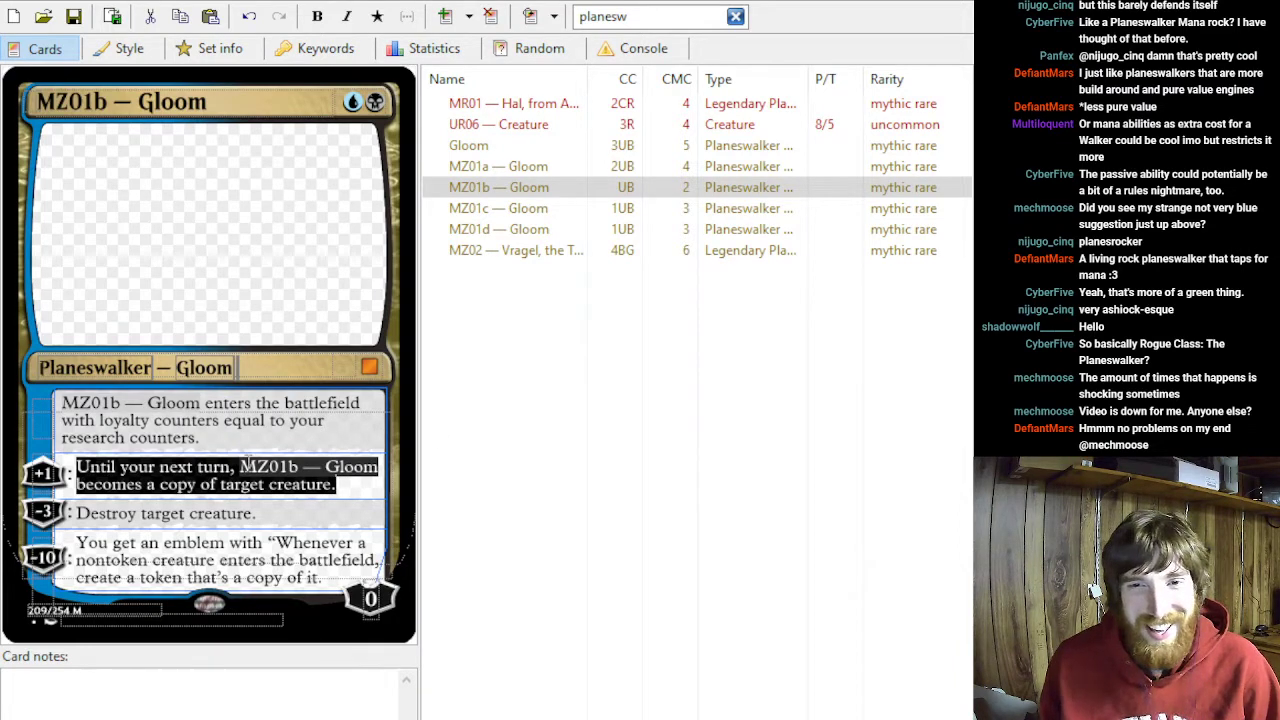
{"action": "key", "text": "Delete"}
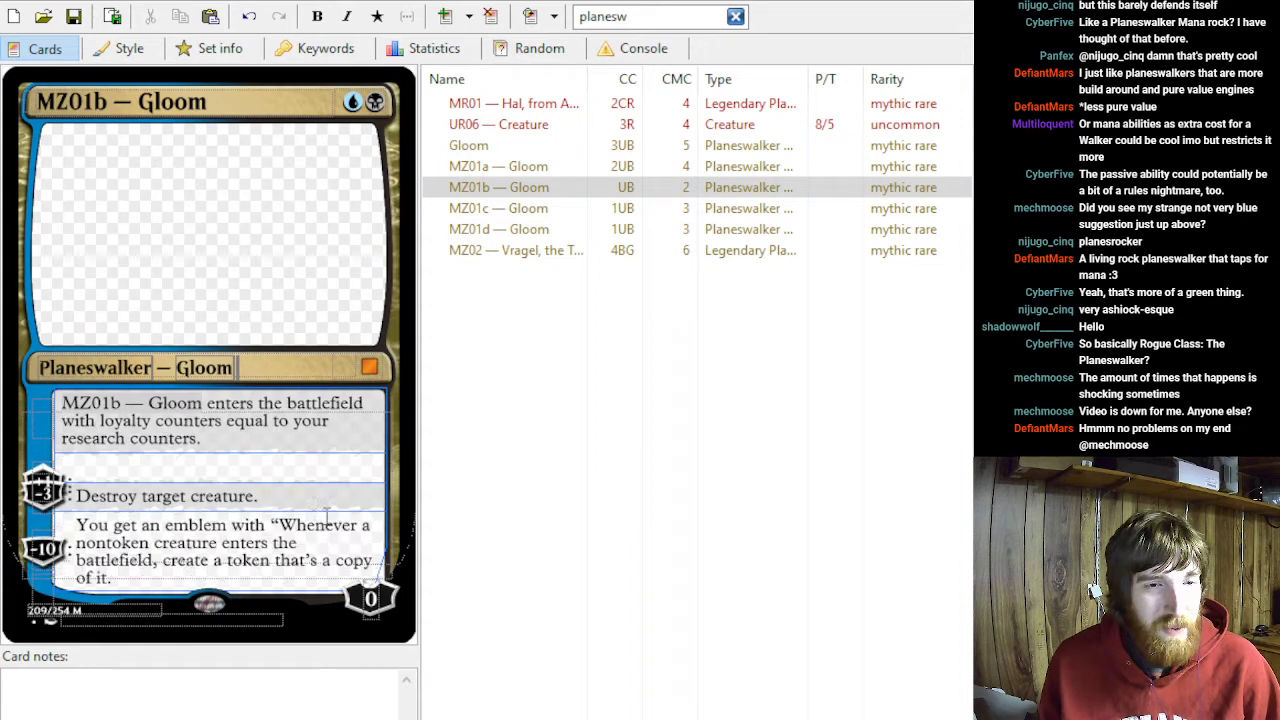
{"action": "left_click_drag", "start_coordinate": [300, 497], "coordinate": [12, 494]}
{"action": "key", "text": "Delete"}
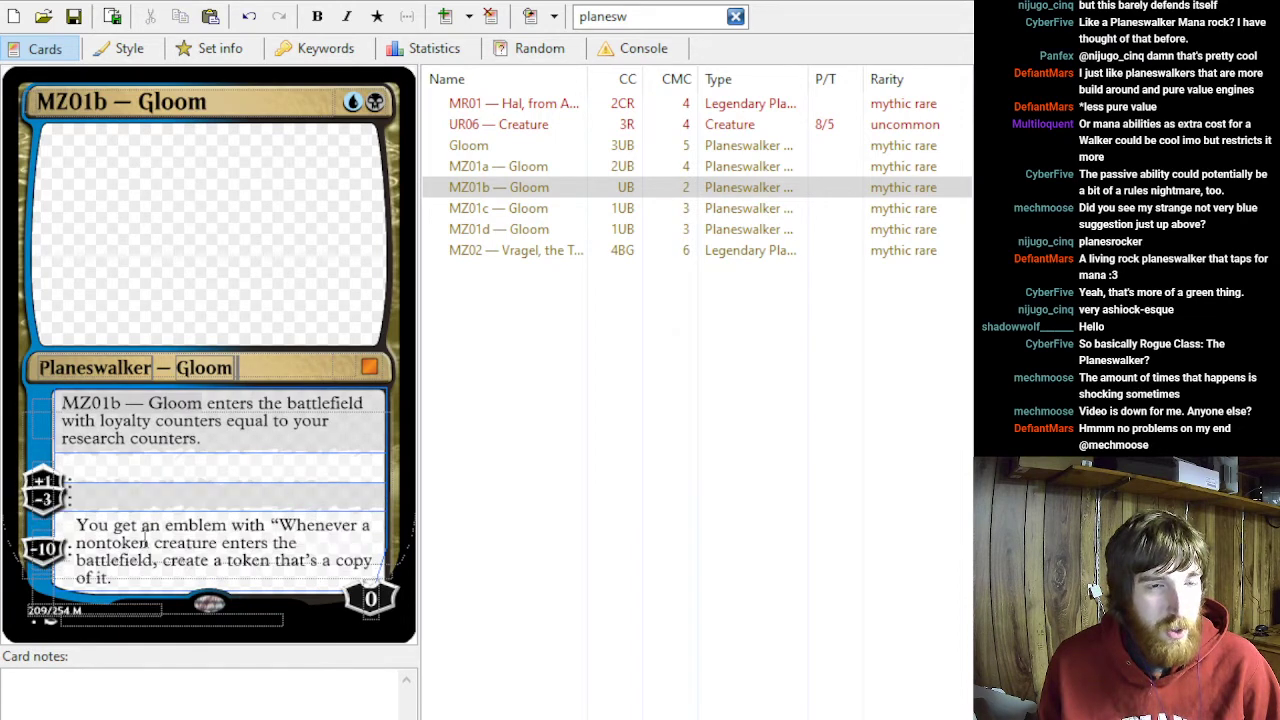
{"action": "left_click_drag", "start_coordinate": [156, 588], "coordinate": [66, 522]}
{"action": "left_click_drag", "start_coordinate": [256, 436], "coordinate": [52, 398]}
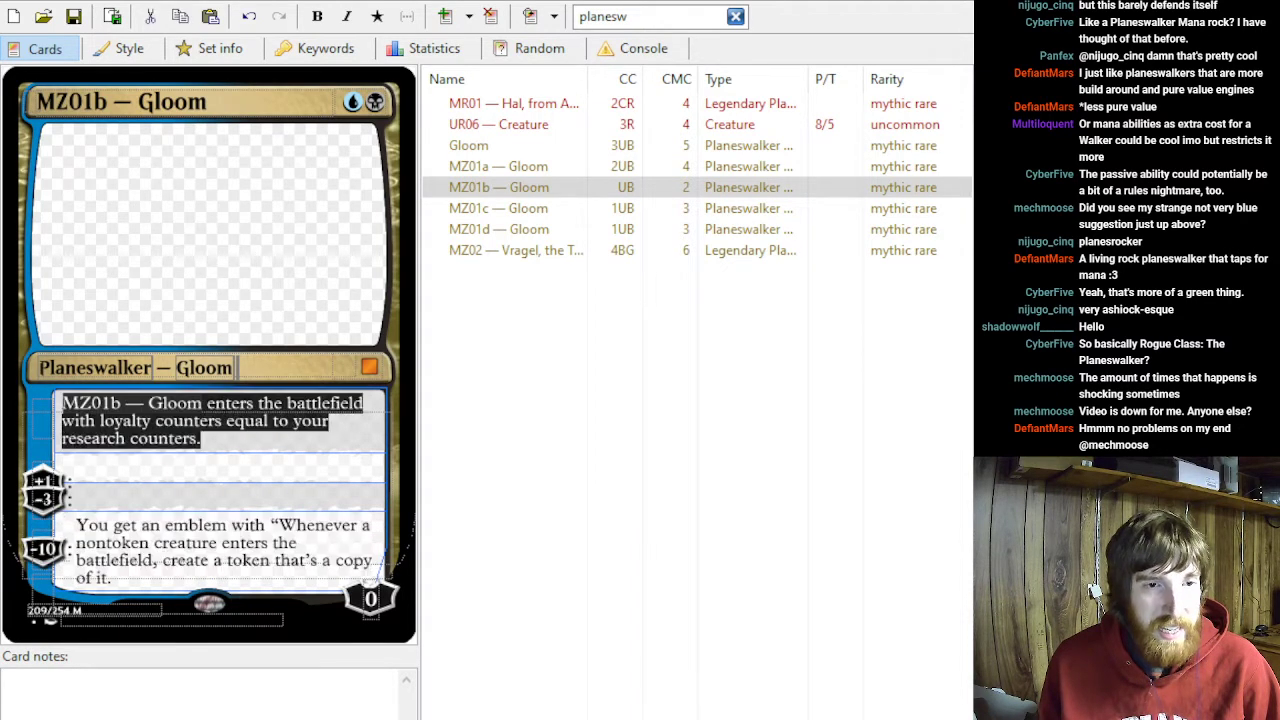
{"action": "left_click", "coordinate": [213, 427]}
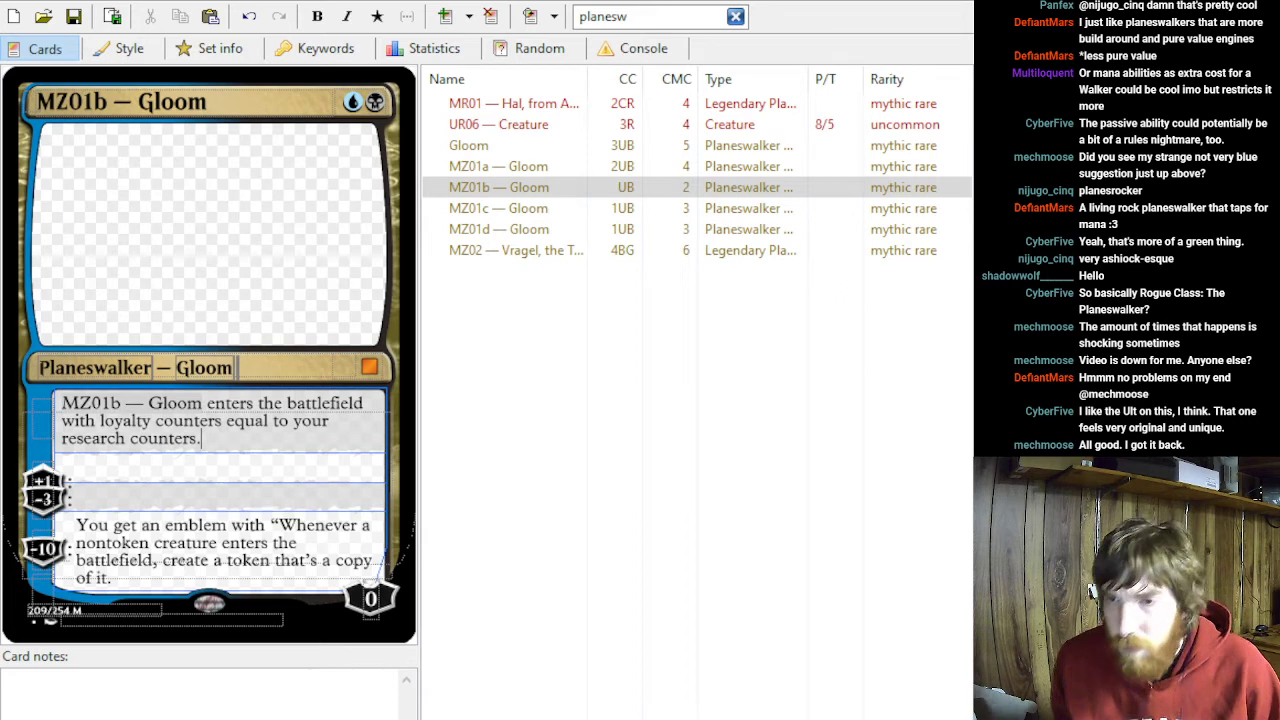
{"action": "left_click", "coordinate": [202, 439]}
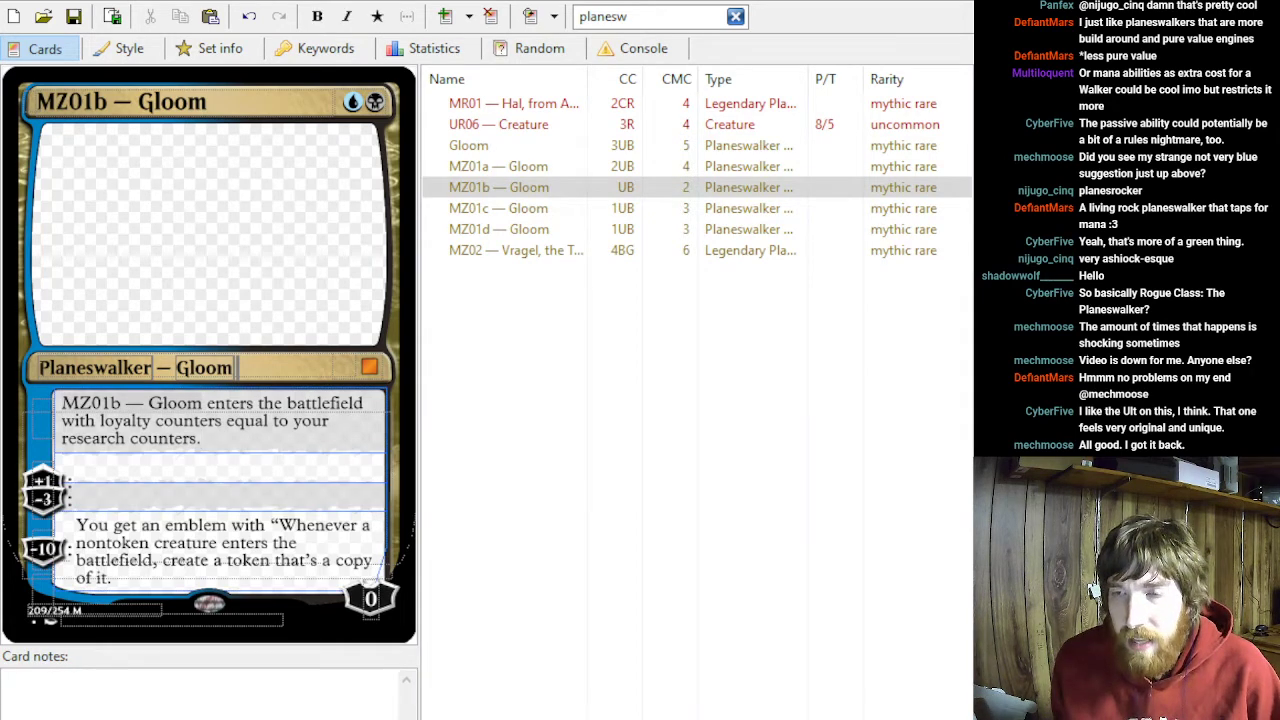
{"action": "key", "text": "ctrl+z"}
{"action": "key", "text": "ctrl+z"}
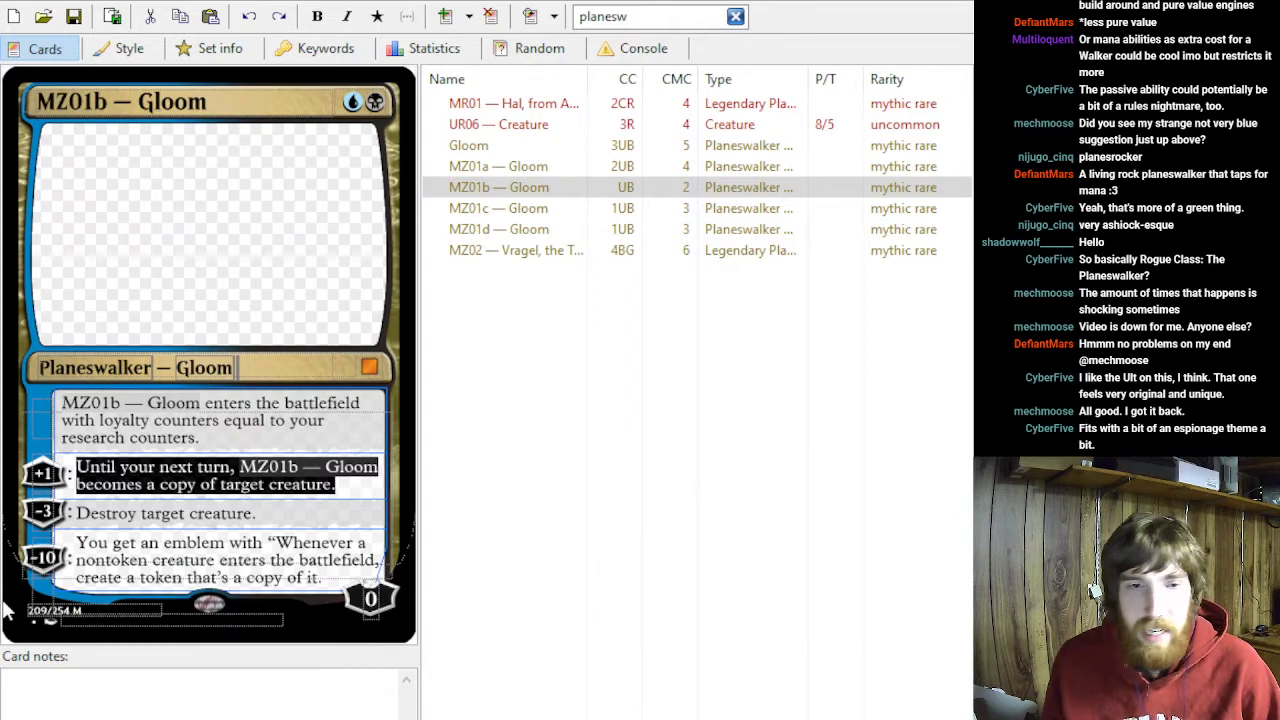
- Review the static ability and each of the loyalty abilities on MZ01b — Gloom
{"action": "left_click", "coordinate": [350, 572]}
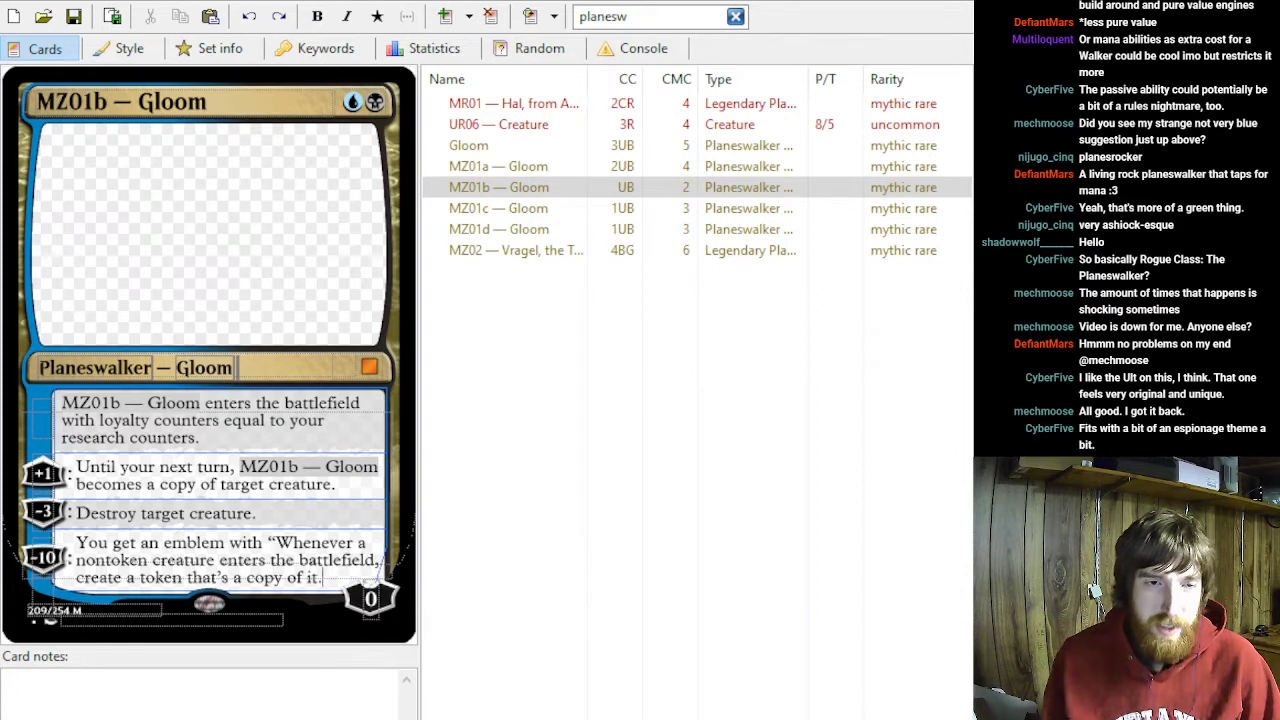
{"action": "left_click_drag", "start_coordinate": [243, 442], "coordinate": [37, 417]}
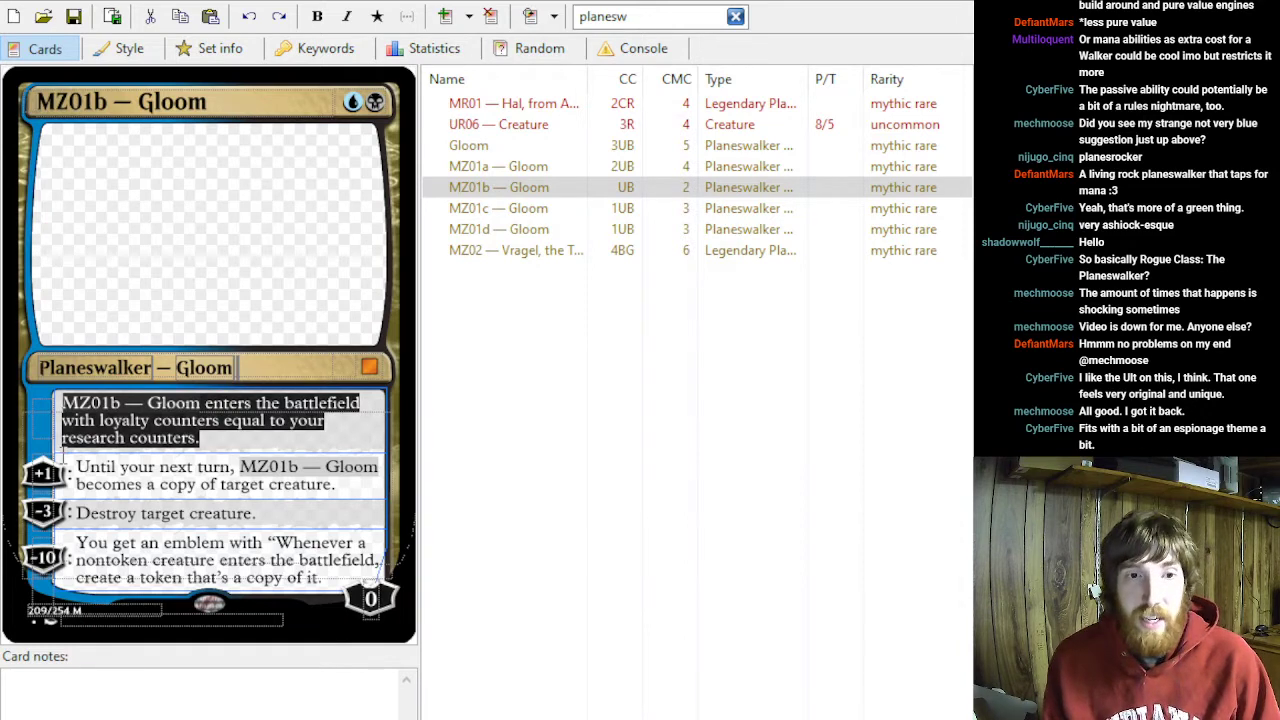
{"action": "triple_click", "coordinate": [334, 580]}
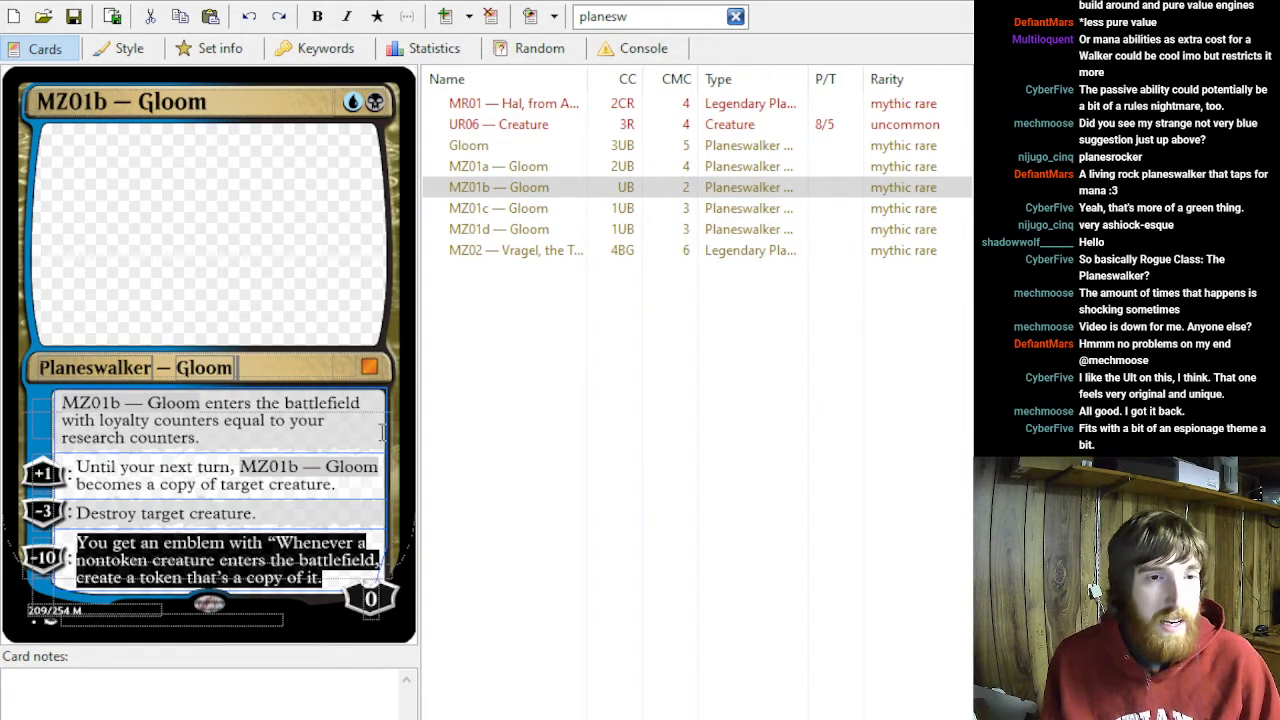
{"action": "triple_click", "coordinate": [309, 526]}
{"action": "triple_click", "coordinate": [320, 484]}
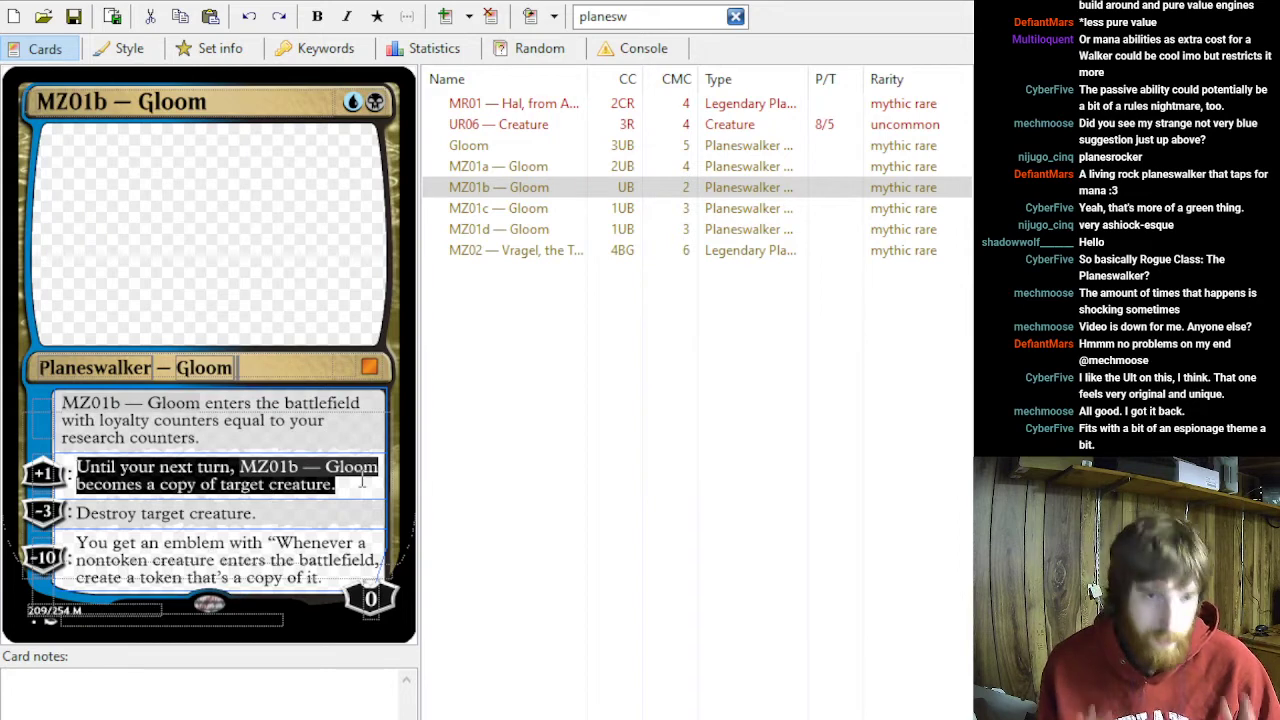
- Open the MZ01c — Gloom card, compare it with the MZ01b version, and read its card-drawing static ability
{"action": "left_click", "coordinate": [481, 213]}
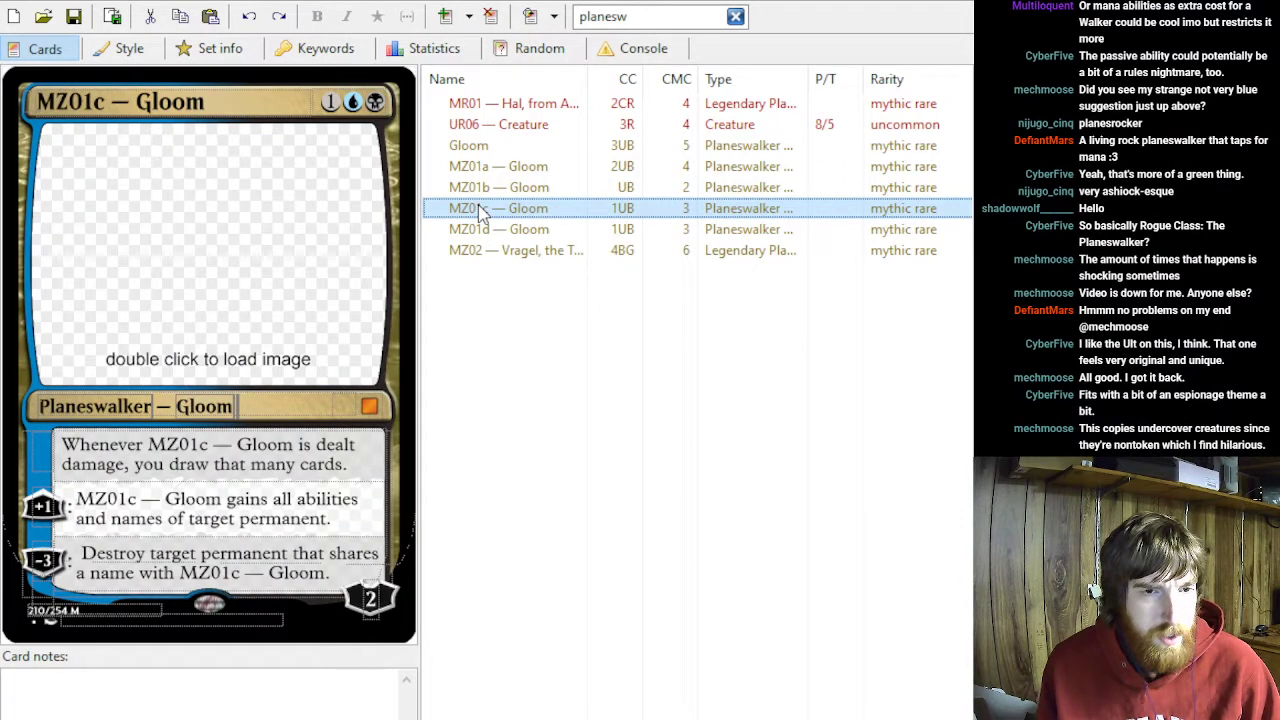
{"action": "key", "text": "Up"}
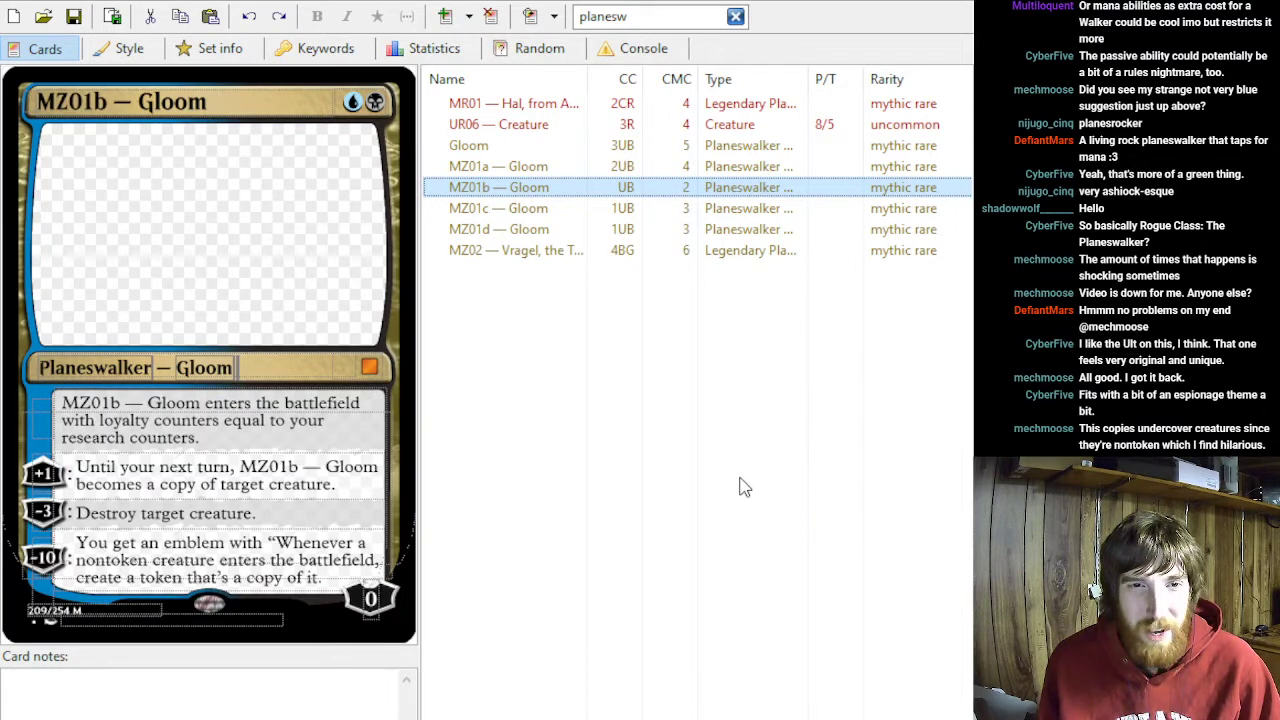
{"action": "key", "text": "Down"}
{"action": "key", "text": "Down"}
{"action": "key", "text": "Up"}
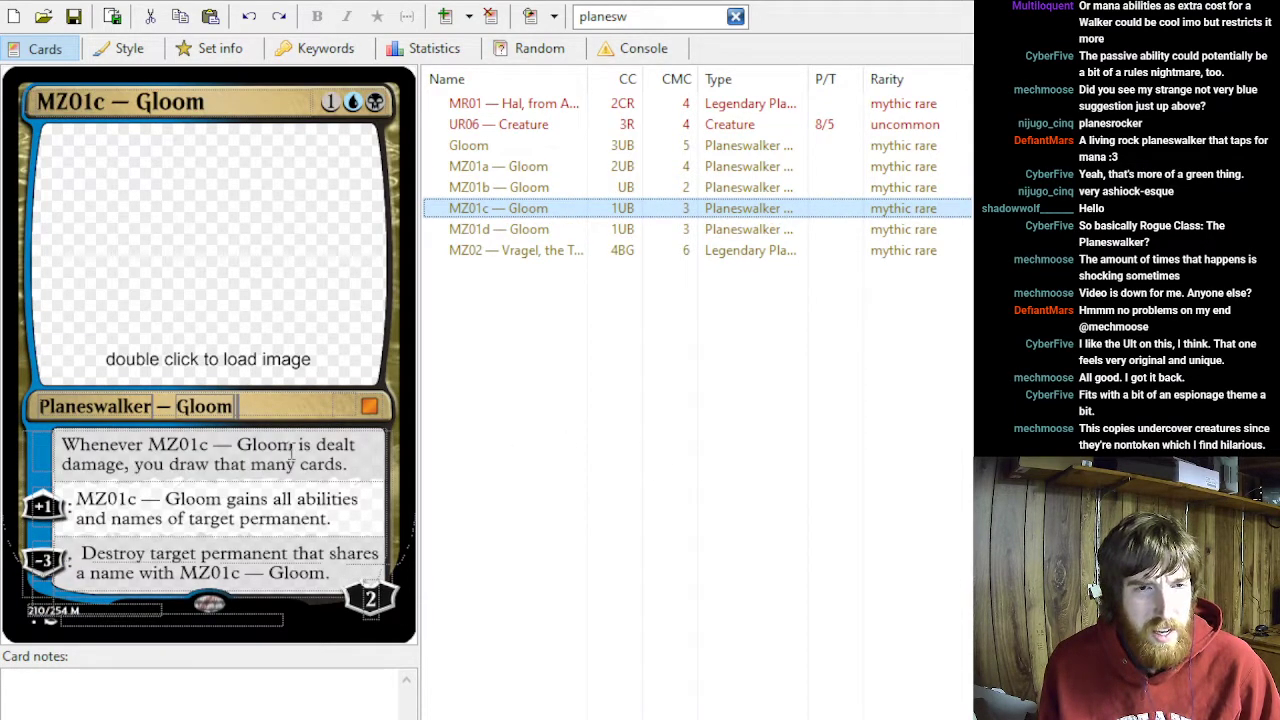
{"action": "left_click", "coordinate": [177, 464]}
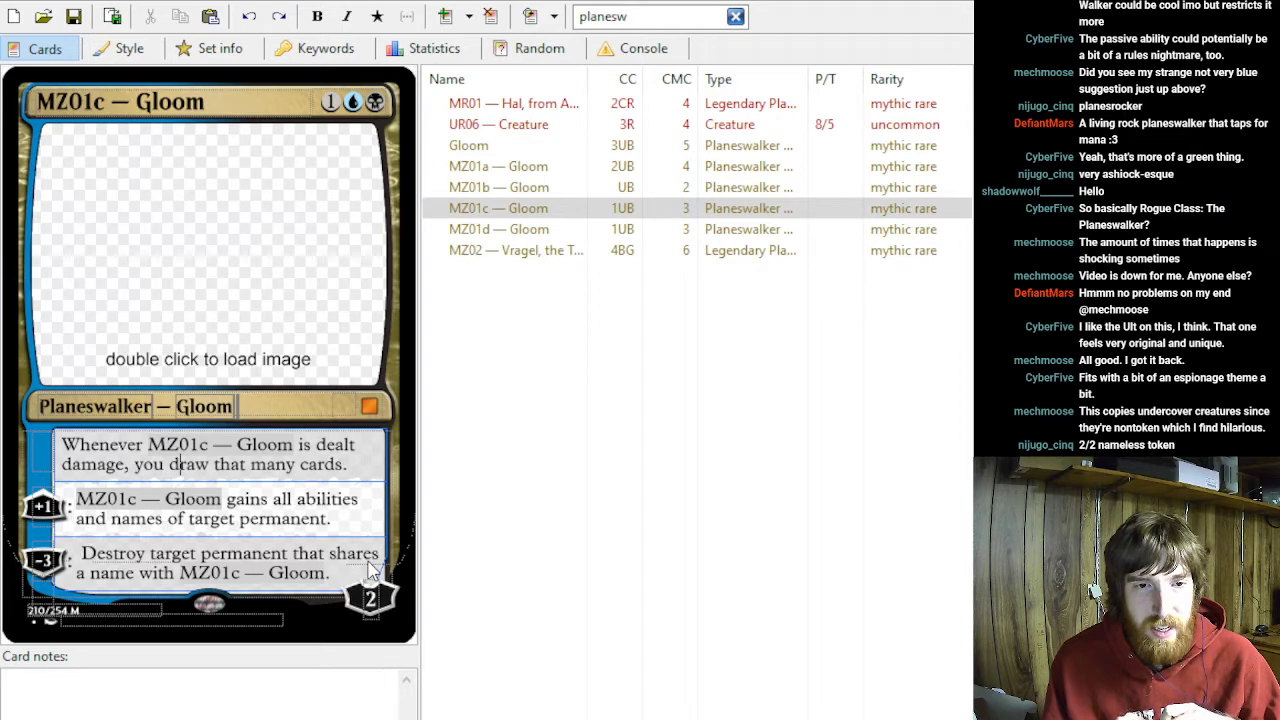
- Switch from the uncoded Gloom card to the MZ01d — Gloom version
{"action": "left_click", "coordinate": [476, 148]}
{"action": "left_click", "coordinate": [484, 230]}
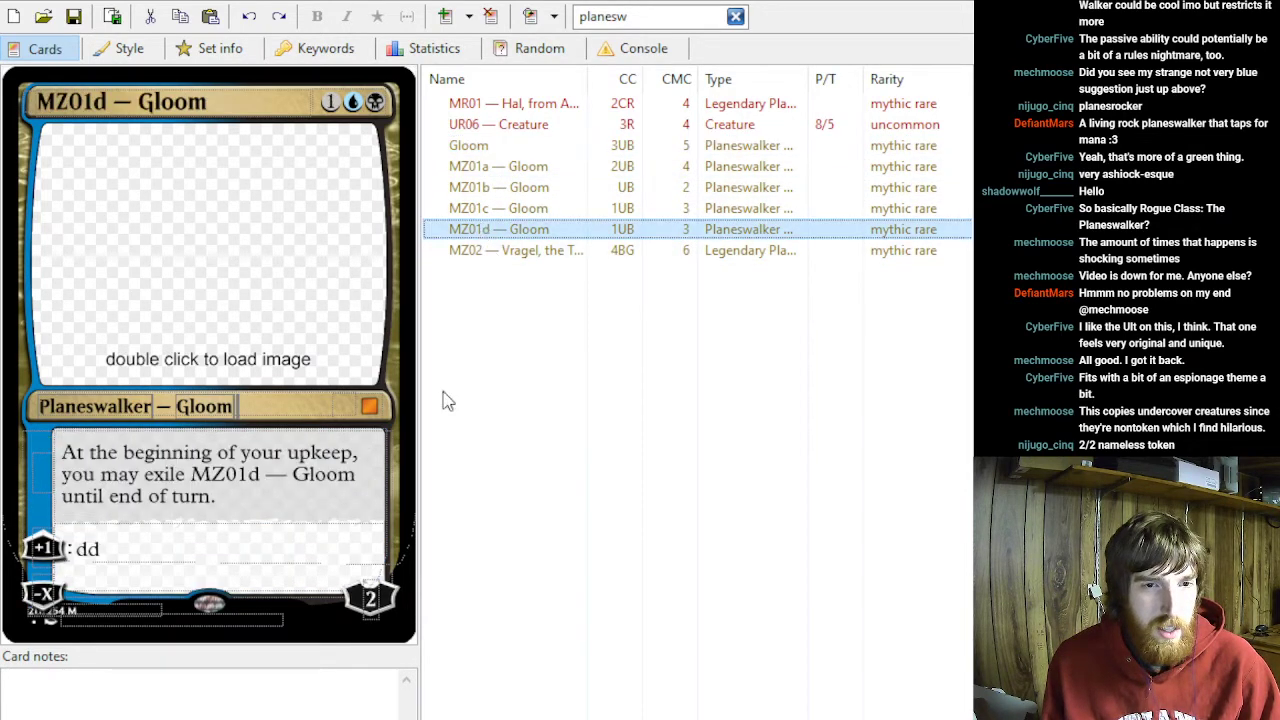
- Open the MZ01c — Gloom card and append the duration shorthand "UEOT" to its +1 ability text
{"action": "left_click", "coordinate": [490, 194]}
{"action": "left_click", "coordinate": [493, 212]}
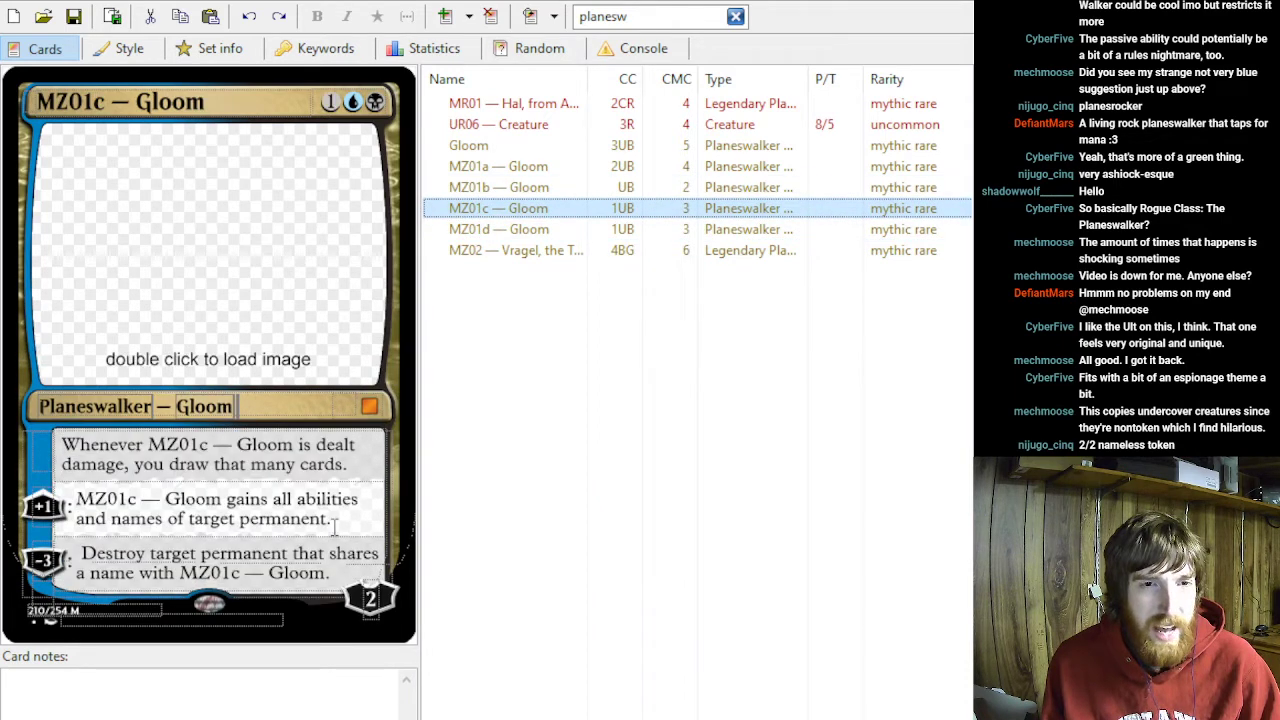
{"action": "left_click", "coordinate": [141, 500]}
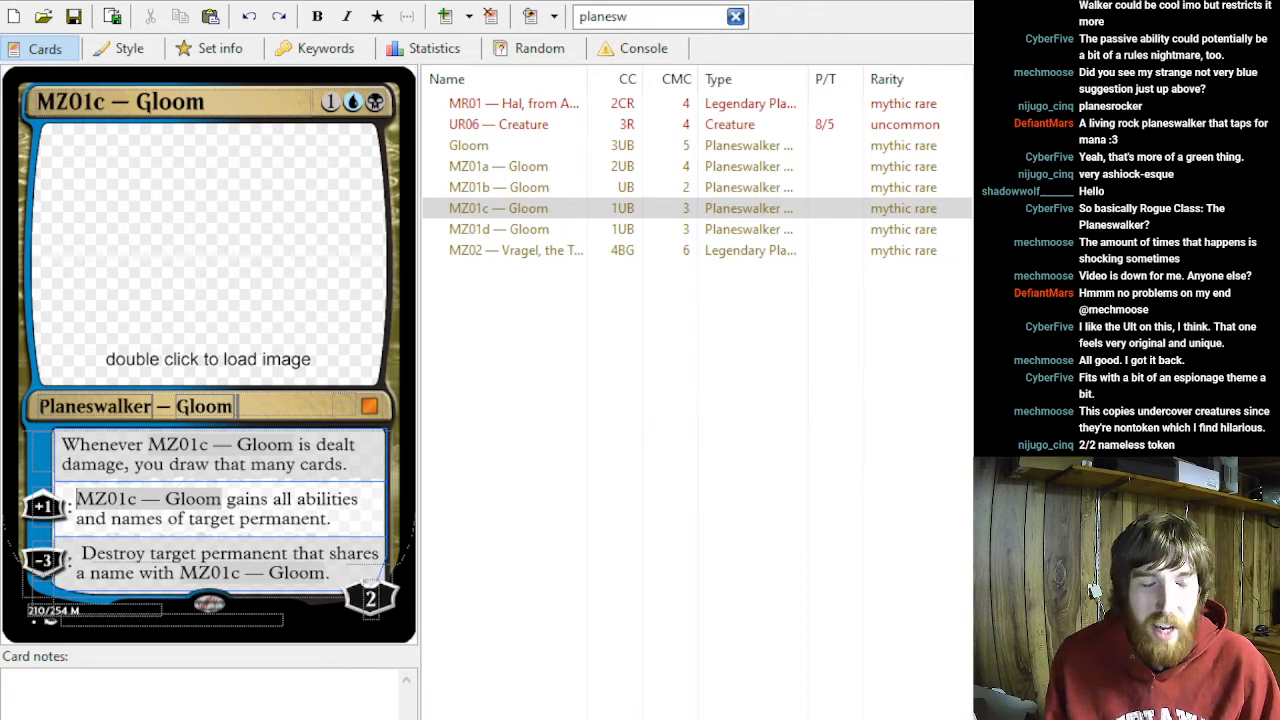
{"action": "left_click", "coordinate": [350, 527]}
{"action": "key", "text": "BackSpace"}
{"action": "type", "text": "UEOT"}
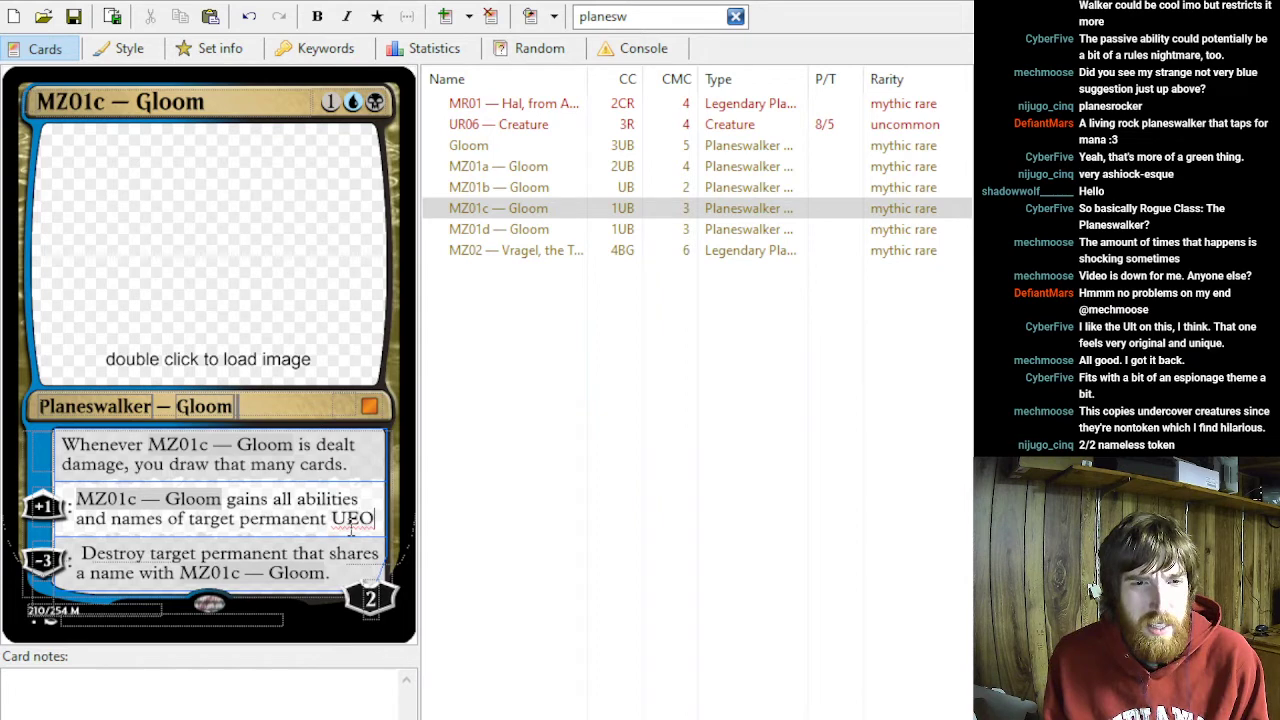
- Change the ending of MZ01c — Gloom's +1 ability so it reads "until end the end of your next turn."
{"action": "key", "text": "BackSpace"}
{"action": "key", "text": "BackSpace"}
{"action": "key", "text": "BackSpace"}
{"action": "key", "text": "BackSpace"}
{"action": "key", "text": "BackSpace"}
{"action": "key", "text": "BackSpace"}
{"action": "key", "text": "BackSpace"}
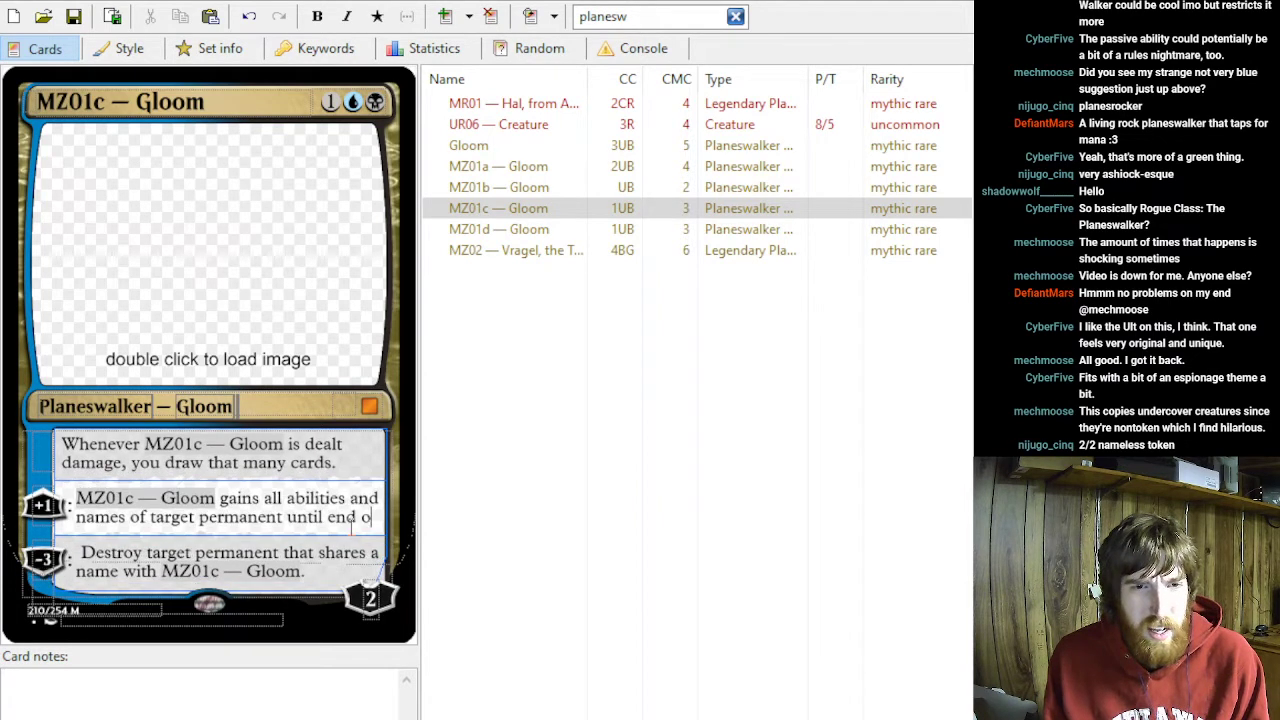
{"action": "type", "text": "the end of your n"}
{"action": "key", "text": "BackSpace"}
{"action": "key", "text": "BackSpace"}
{"action": "key", "text": "BackSpace"}
{"action": "key", "text": "BackSpace"}
{"action": "key", "text": "BackSpace"}
{"action": "type", "text": "our next turn."}
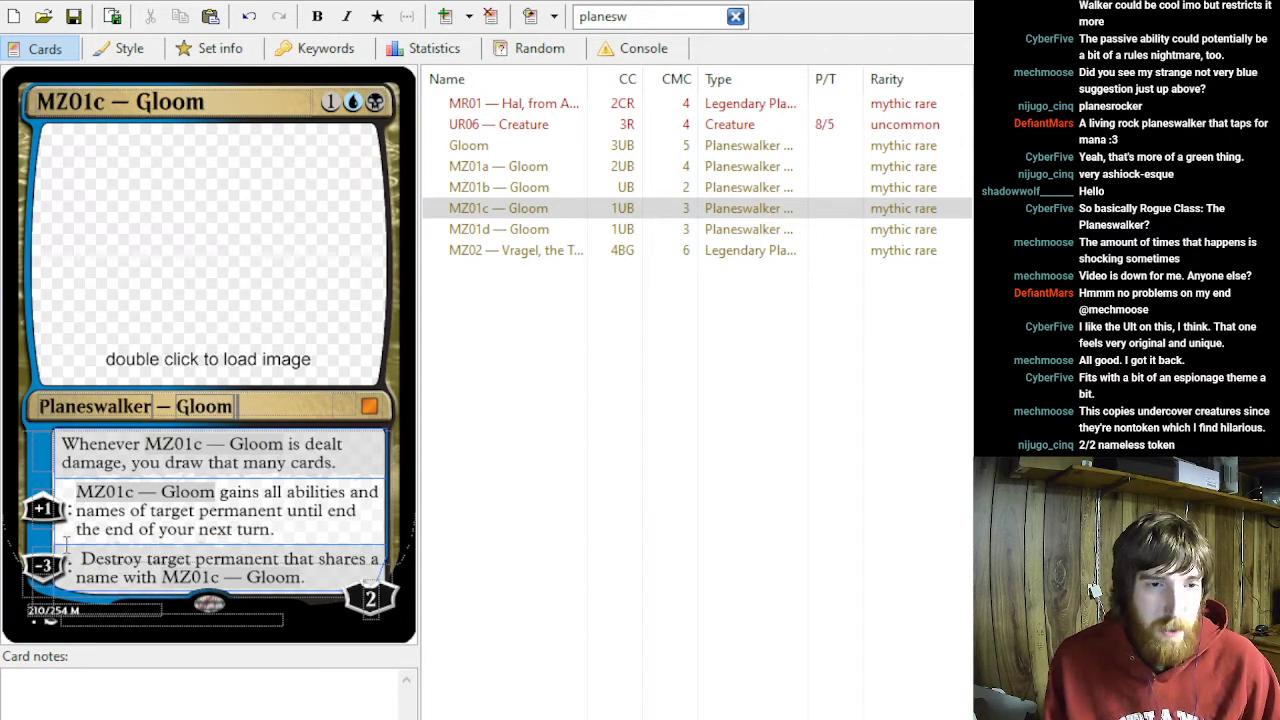
- Review the wording of the −3 and +1 abilities on MZ01c — Gloom
{"action": "triple_click", "coordinate": [303, 573]}
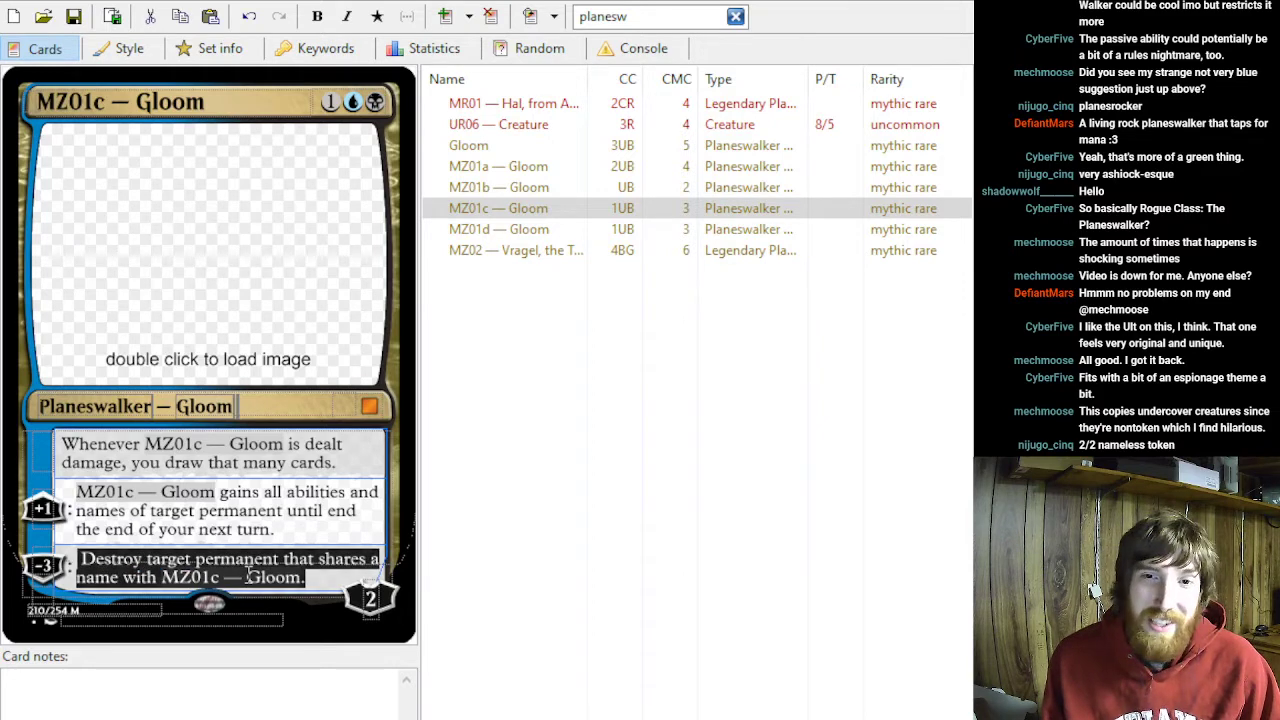
{"action": "triple_click", "coordinate": [278, 532]}
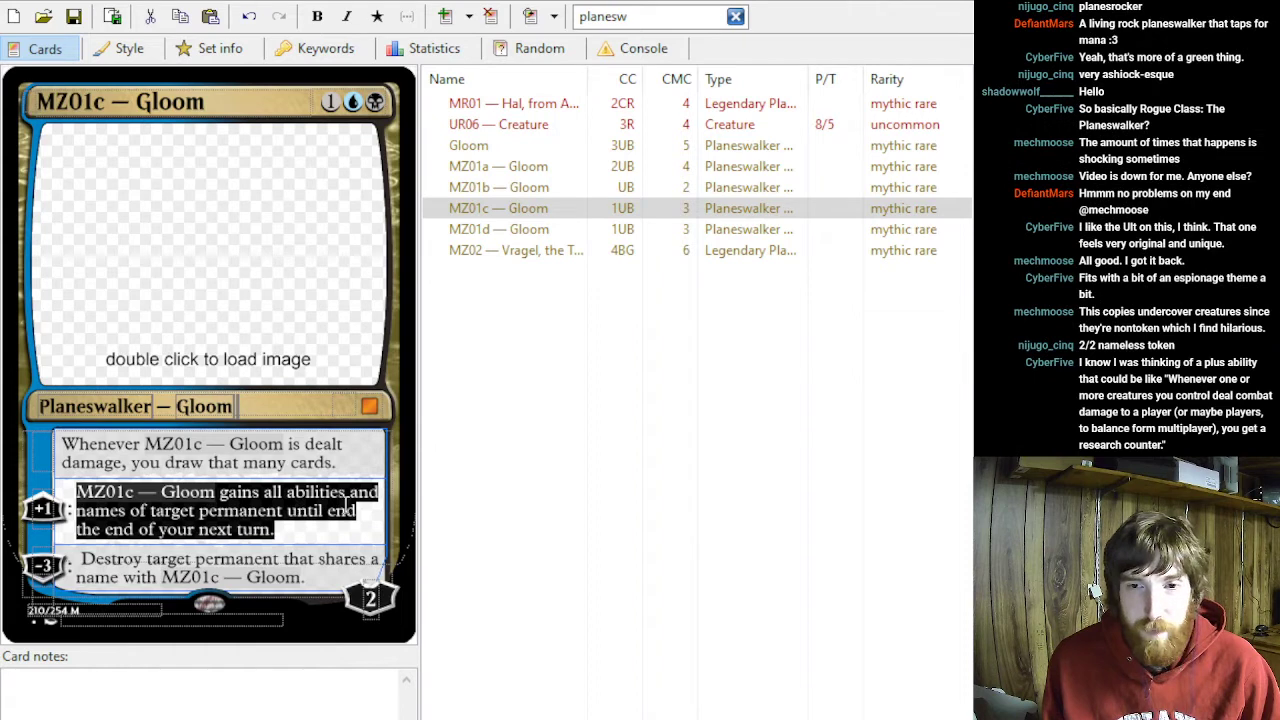
{"action": "left_click", "coordinate": [325, 528]}
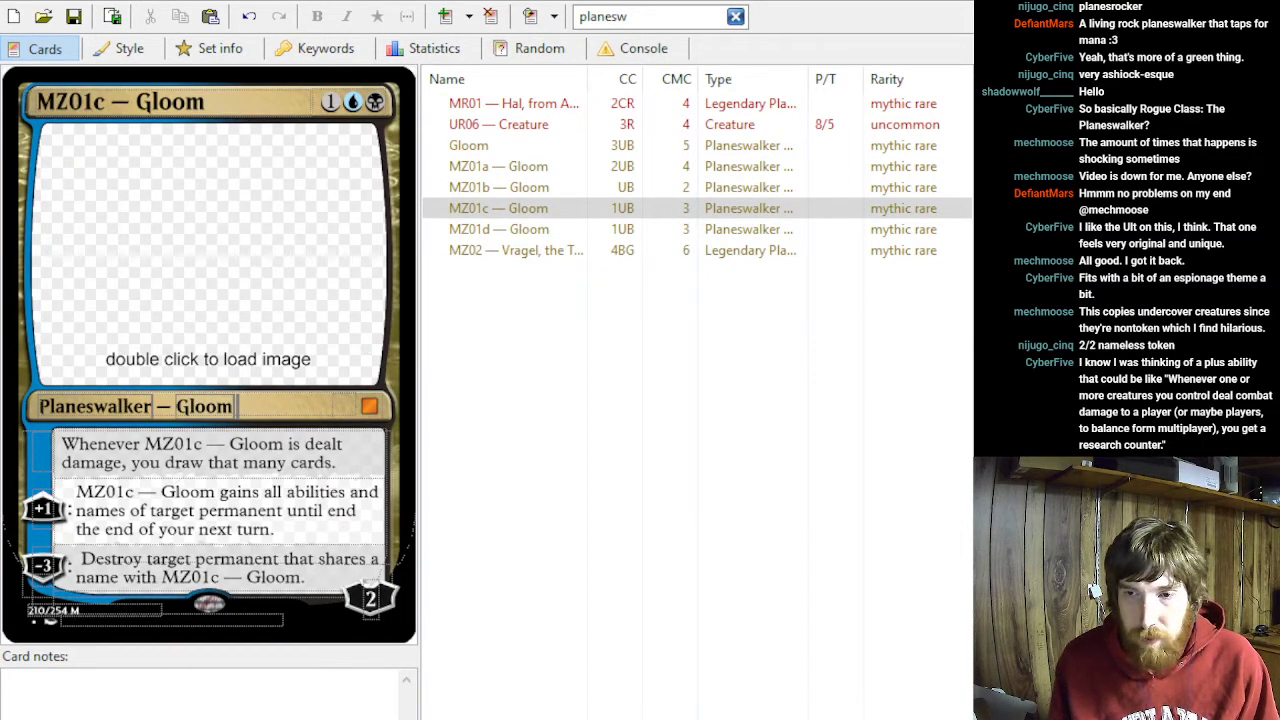
{"action": "left_click", "coordinate": [274, 529]}
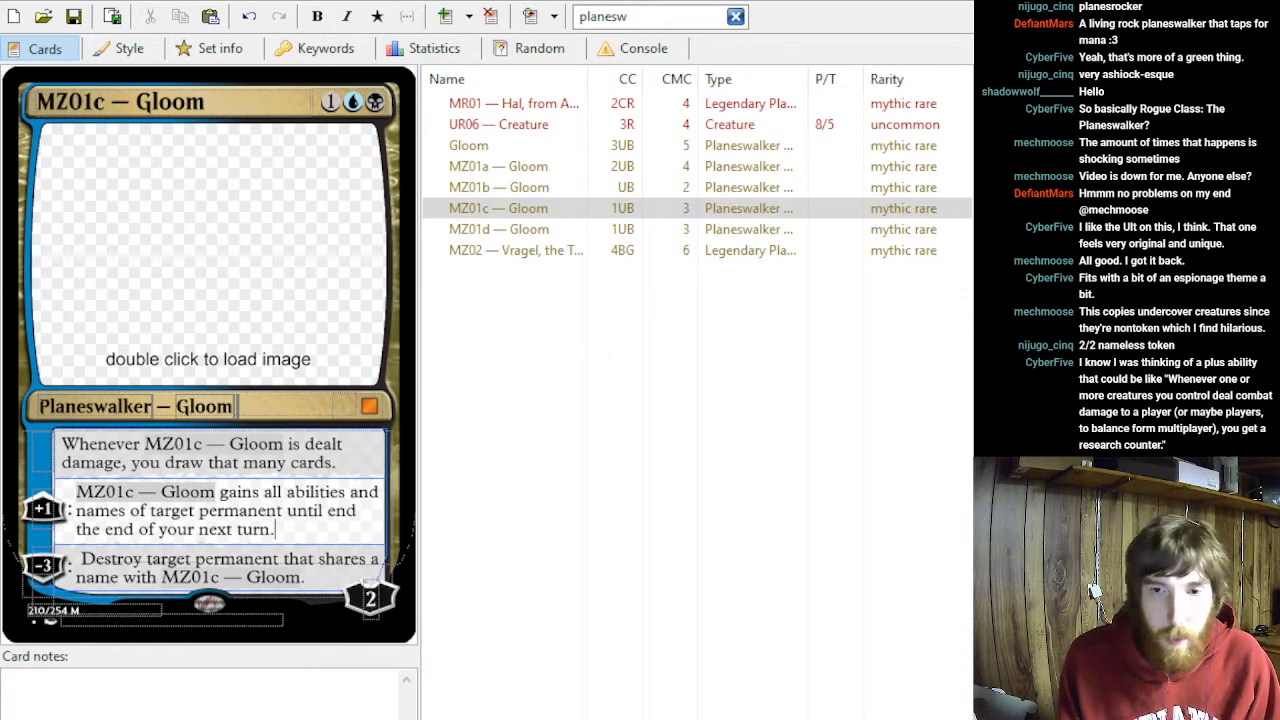
{"action": "left_click", "coordinate": [498, 208]}
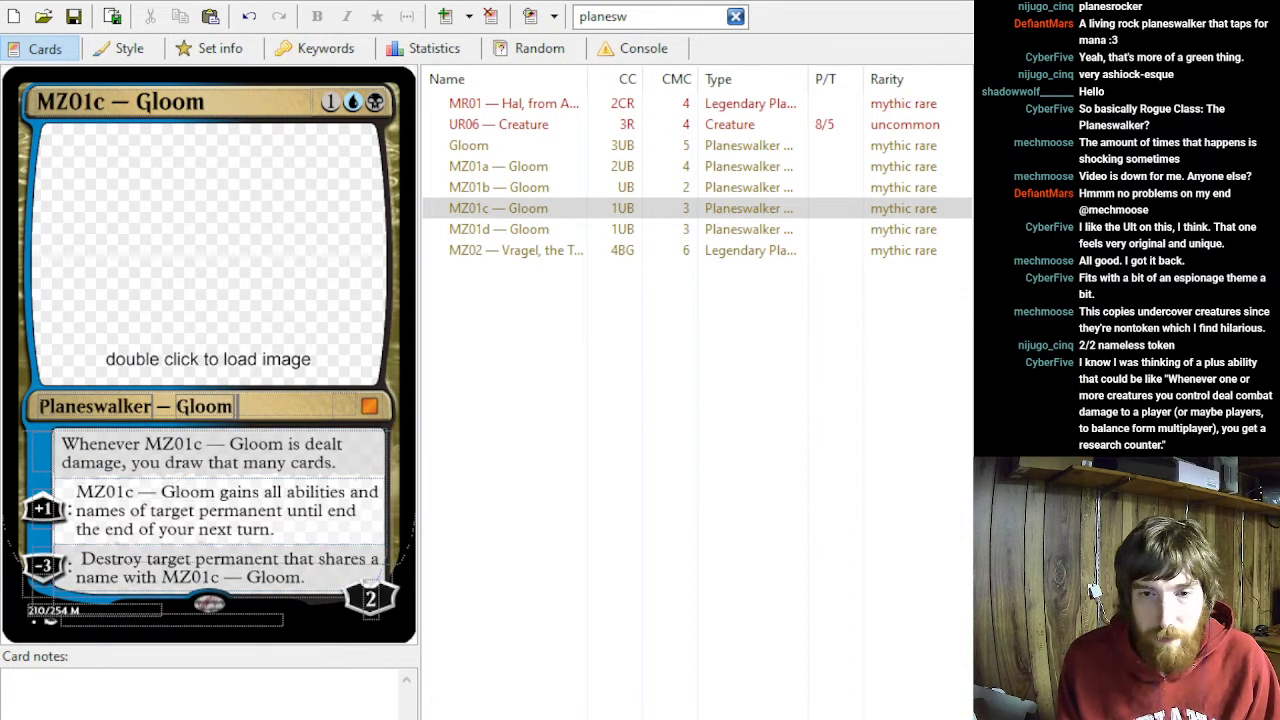
{"action": "left_click", "coordinate": [276, 530]}
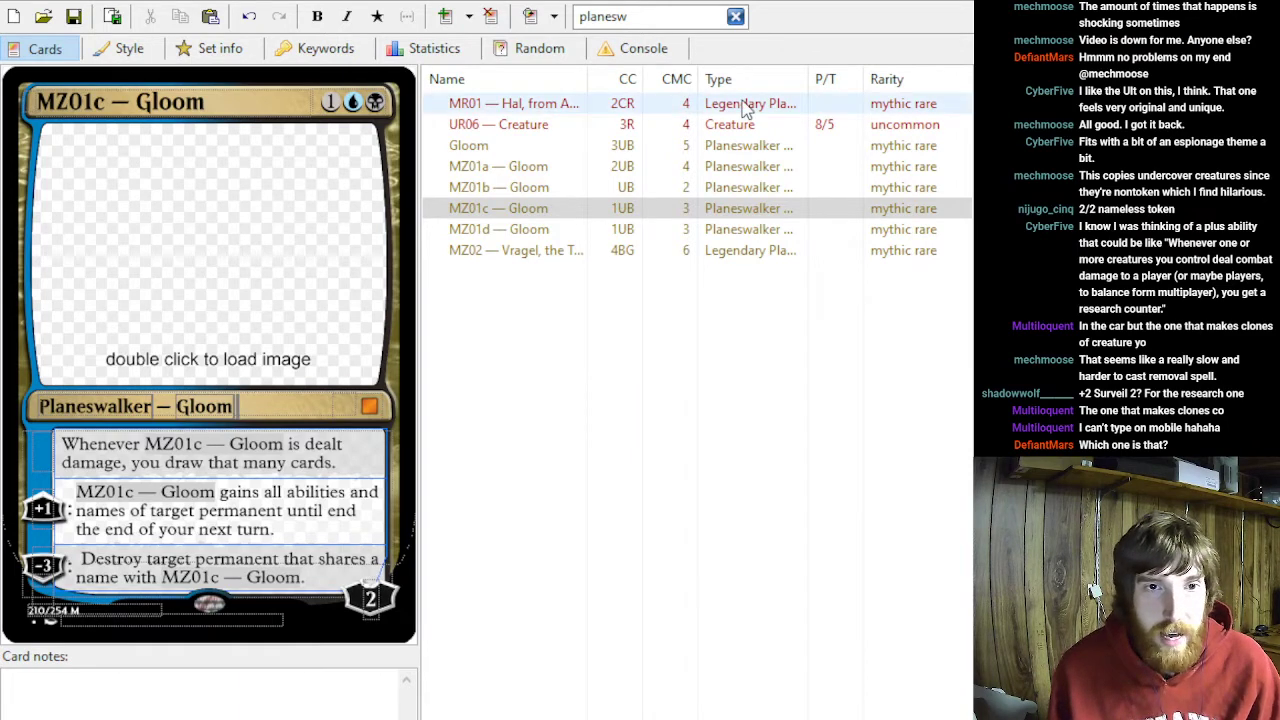
- Check the +1 ability on MZ02 — Vragel, the Thing Below, and return to the MZ01c — Gloom card
{"action": "left_click", "coordinate": [526, 252]}
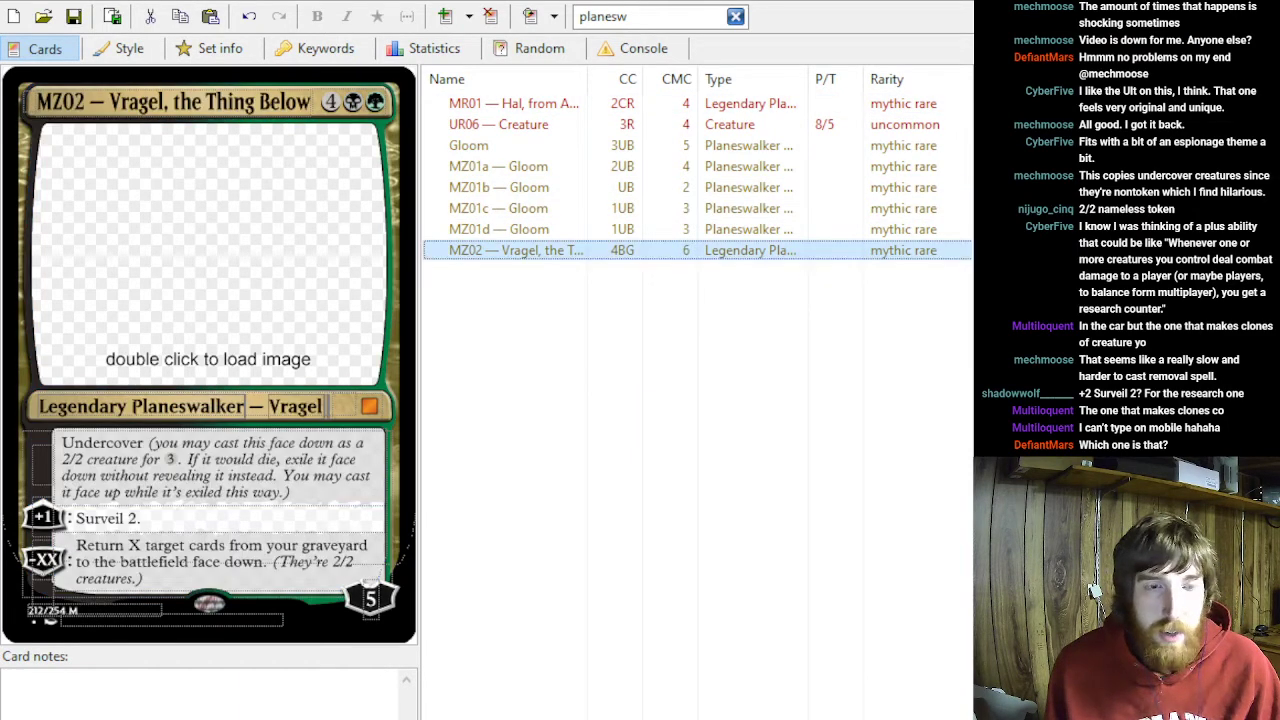
{"action": "triple_click", "coordinate": [156, 524]}
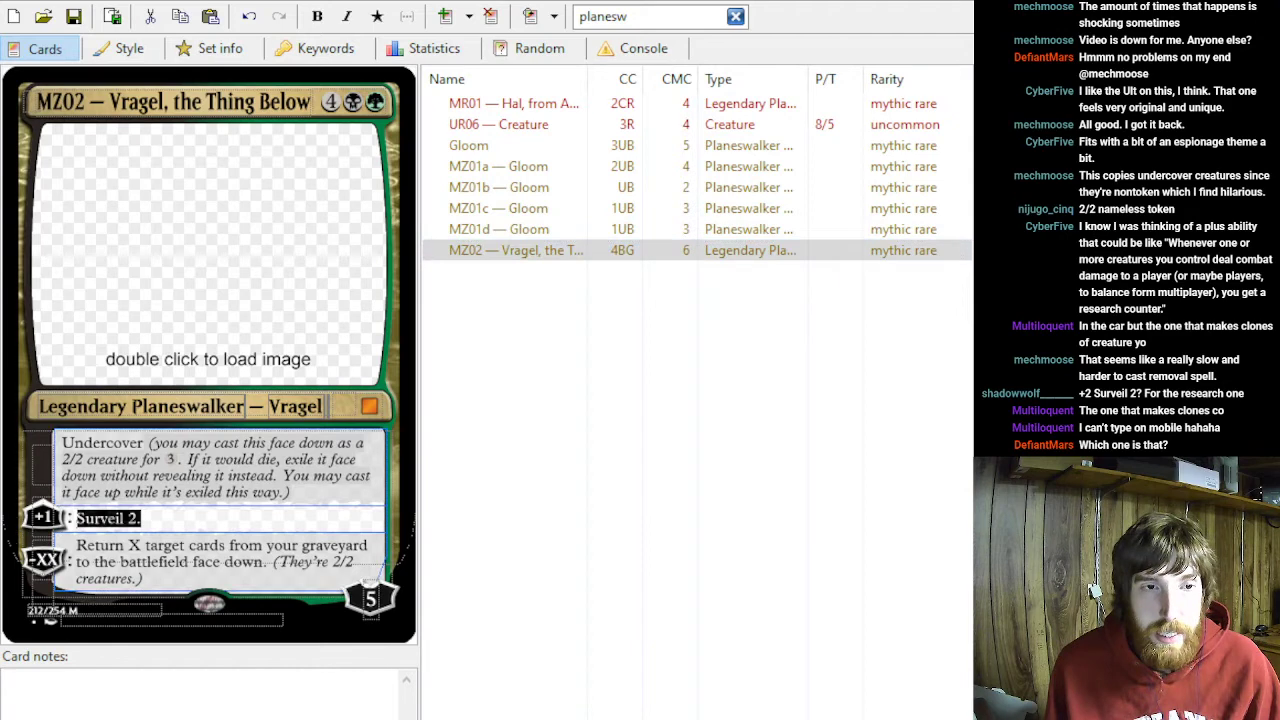
{"action": "left_click", "coordinate": [196, 522]}
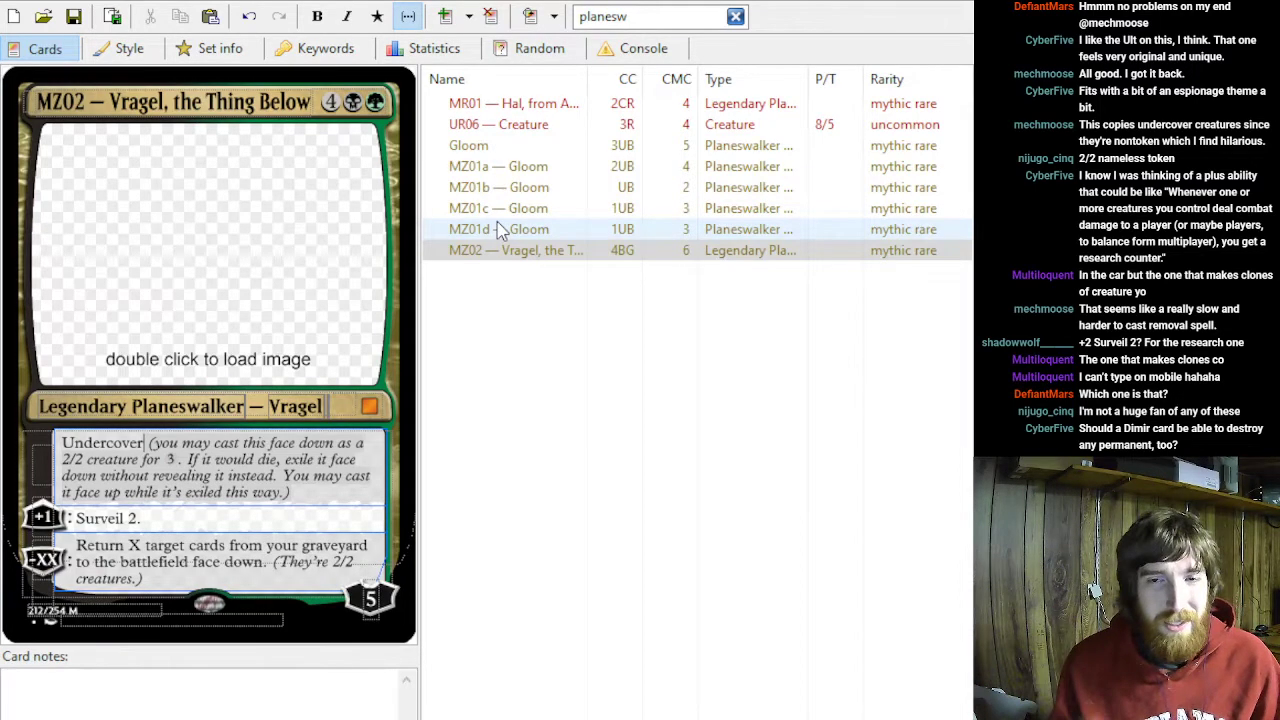
{"action": "left_click", "coordinate": [535, 229]}
{"action": "key", "text": "Up"}
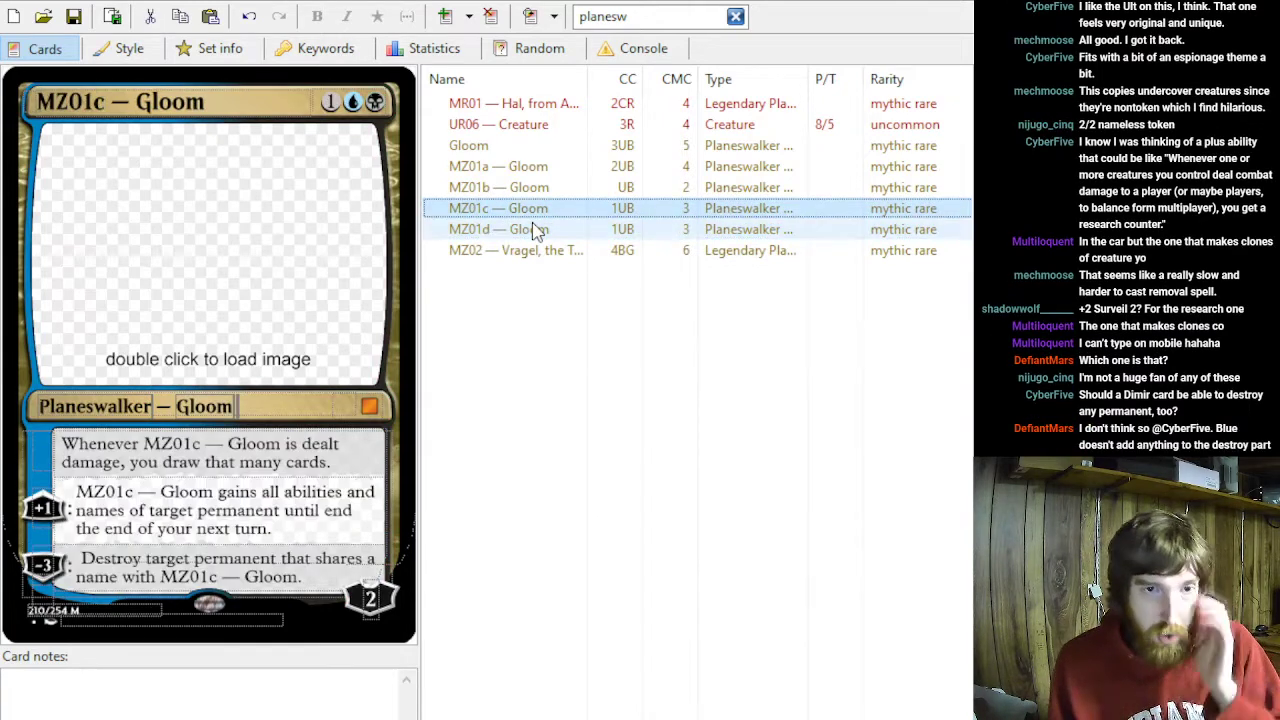
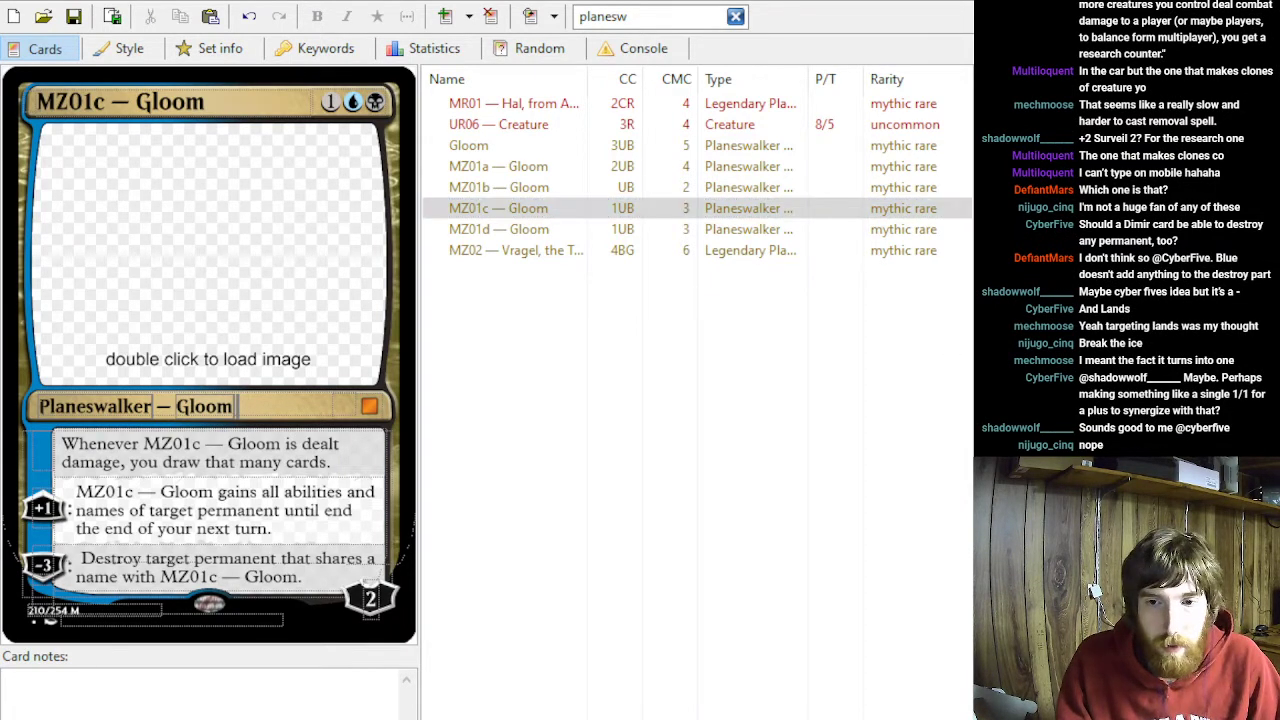
- Duplicate the MZ01c — Gloom card in the card list
{"action": "left_click", "coordinate": [498, 208]}
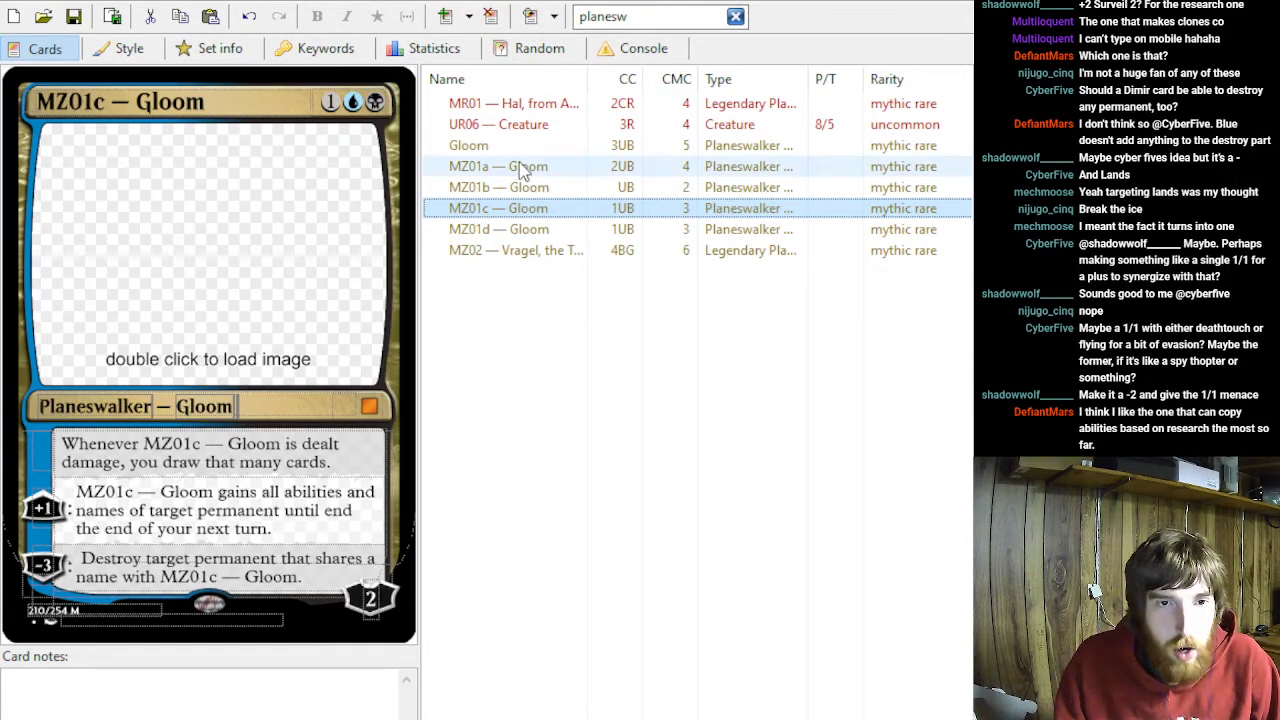
{"action": "key", "text": "ctrl+c"}
{"action": "key", "text": "ctrl+v"}
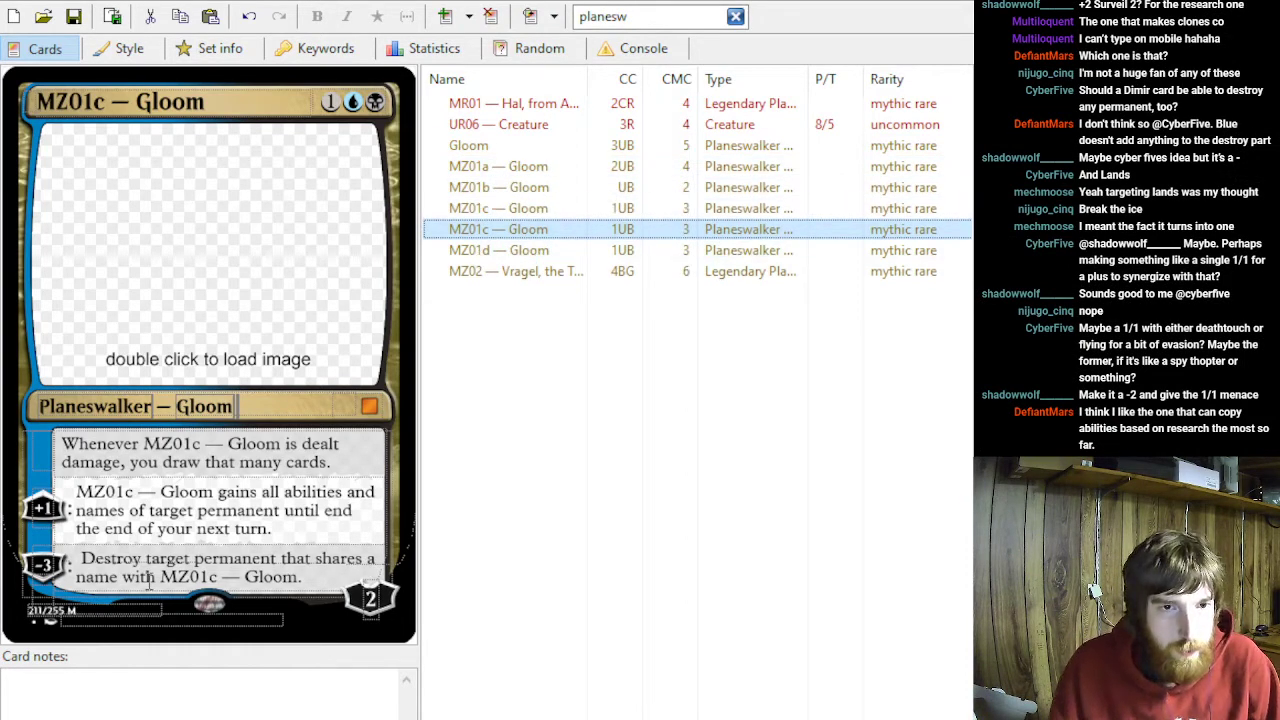
- Clear all ability texts and loyalty costs from the duplicated MZ01c — Gloom card, leaving its rules text empty
{"action": "left_click_drag", "start_coordinate": [301, 575], "coordinate": [58, 543]}
{"action": "key", "text": "BackSpace"}
{"action": "double_click", "coordinate": [42, 602]}
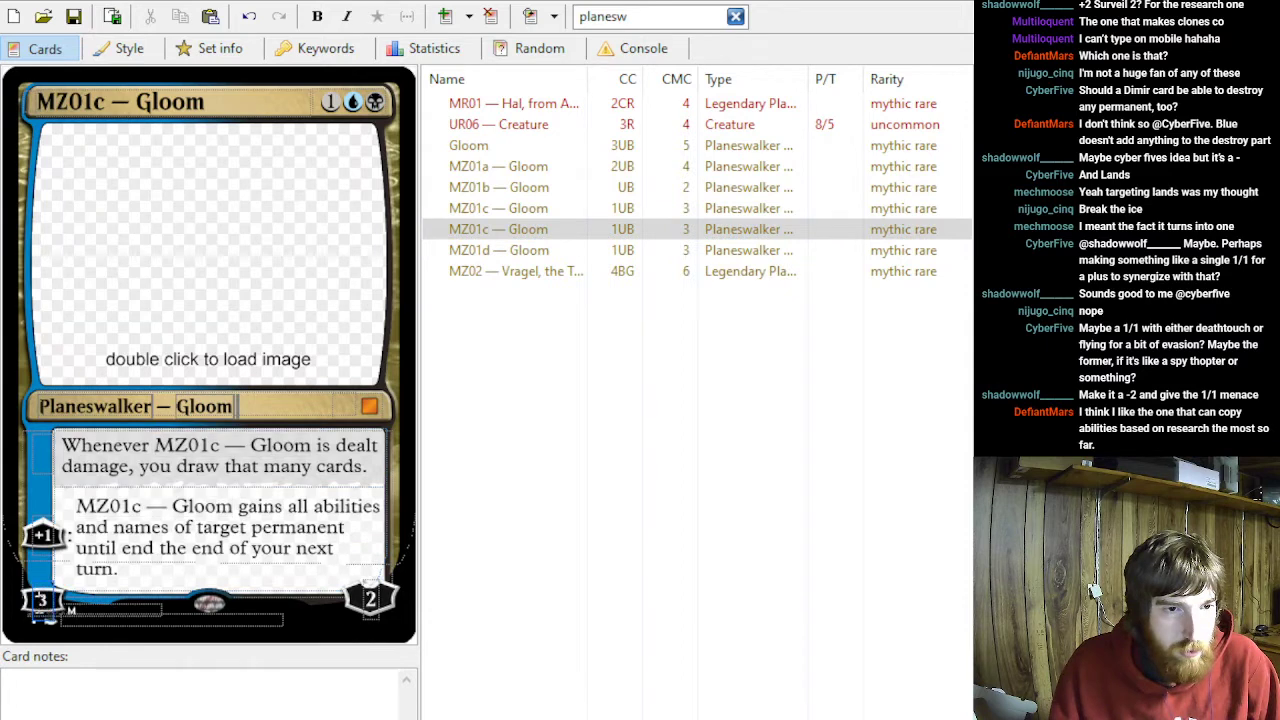
{"action": "key", "text": "BackSpace"}
{"action": "left_click_drag", "start_coordinate": [134, 567], "coordinate": [19, 494]}
{"action": "key", "text": "BackSpace"}
{"action": "left_click_drag", "start_coordinate": [116, 527], "coordinate": [26, 424]}
{"action": "key", "text": "BackSpace"}
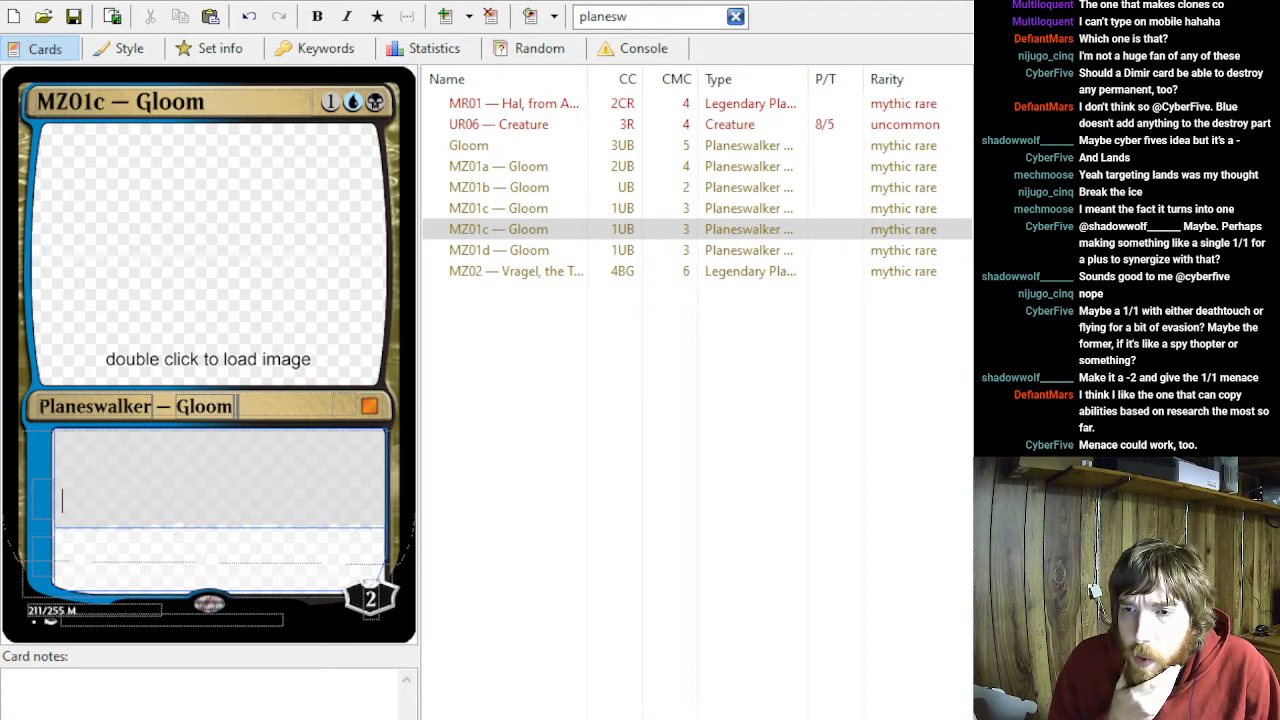
{"action": "left_click", "coordinate": [143, 491]}
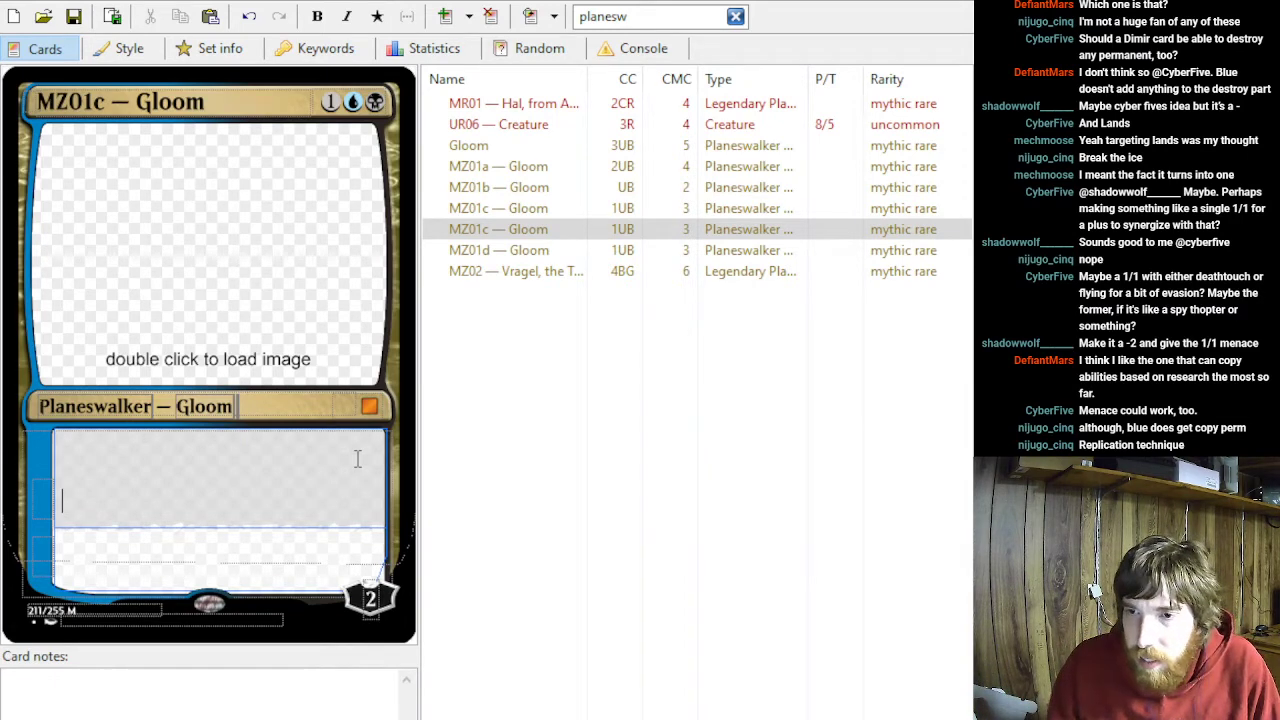
- Review the research-counter loyalty text and the +1 copy ability on MZ01b — Gloom
{"action": "left_click", "coordinate": [500, 187]}
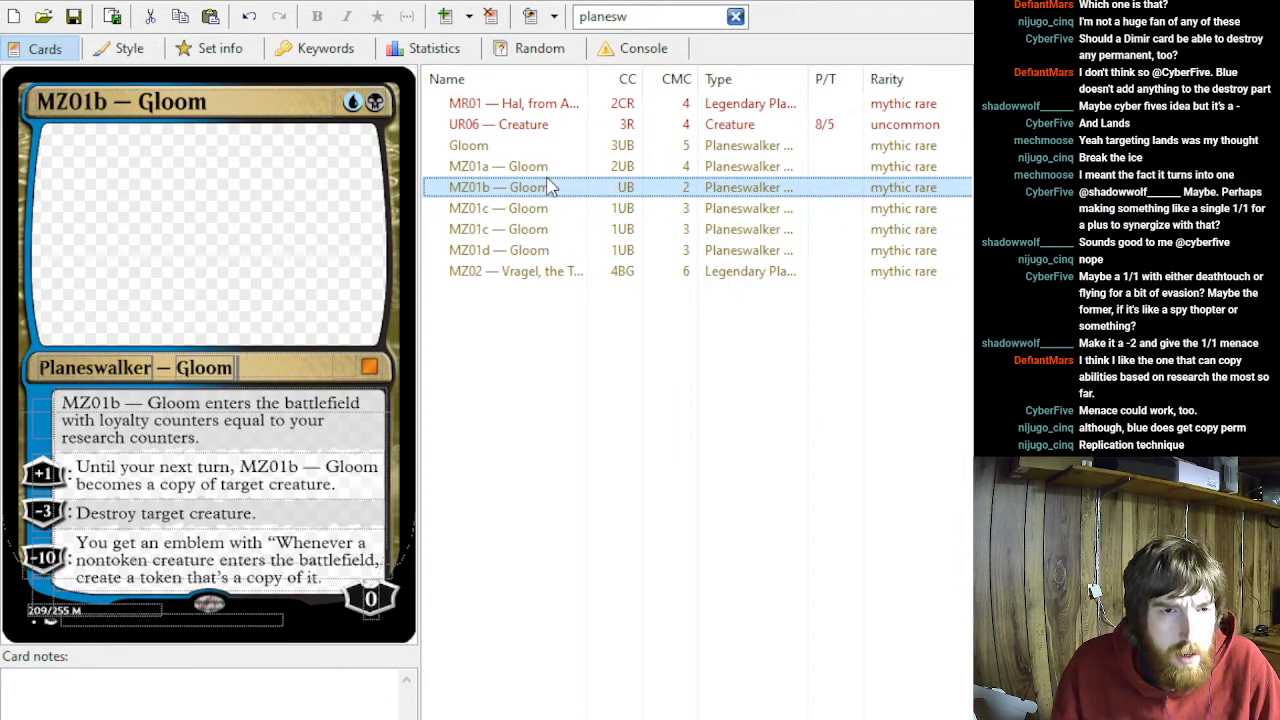
{"action": "key", "text": "Down"}
{"action": "left_click", "coordinate": [548, 187]}
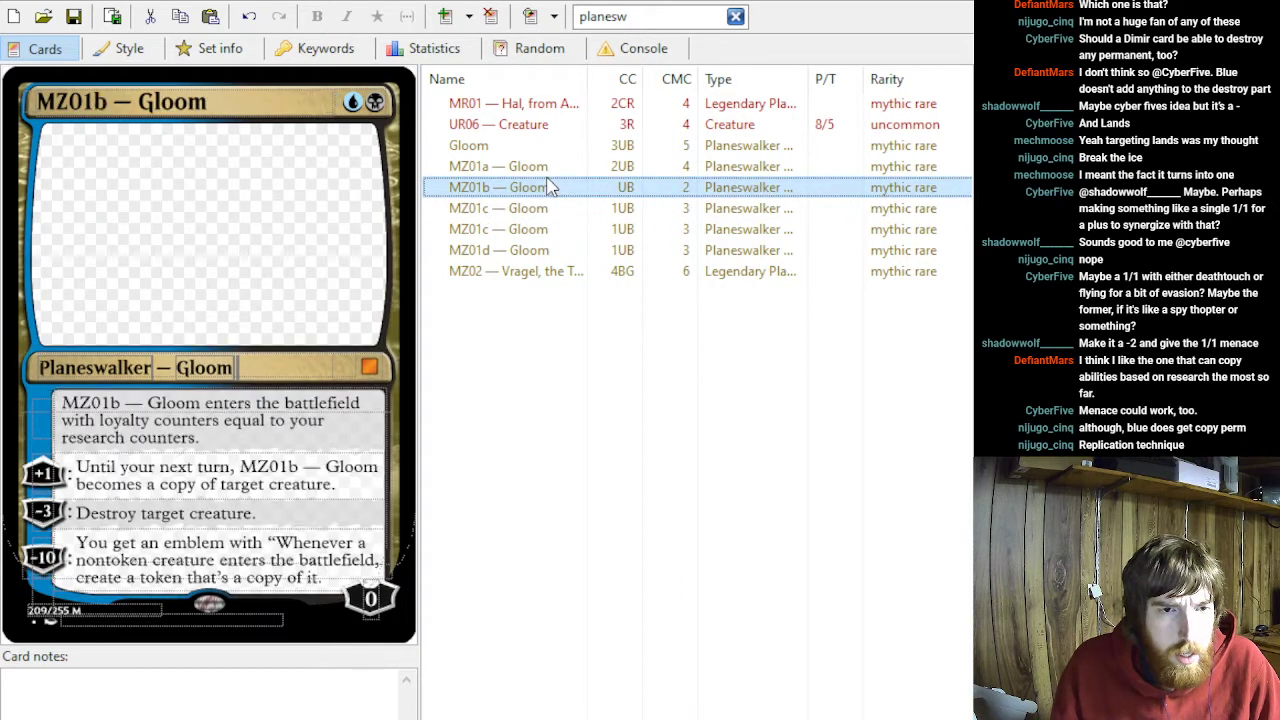
{"action": "left_click_drag", "start_coordinate": [306, 421], "coordinate": [95, 401]}
{"action": "left_click", "coordinate": [239, 437]}
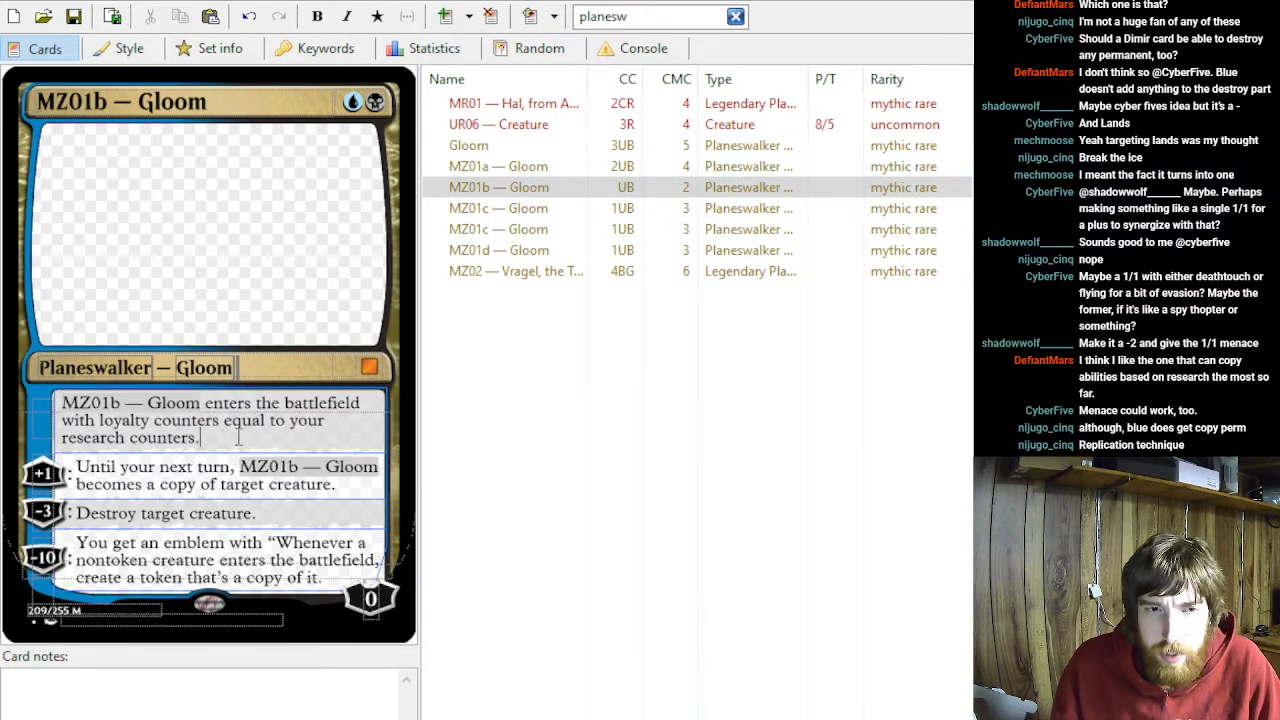
{"action": "triple_click", "coordinate": [338, 488]}
{"action": "left_click", "coordinate": [346, 484]}
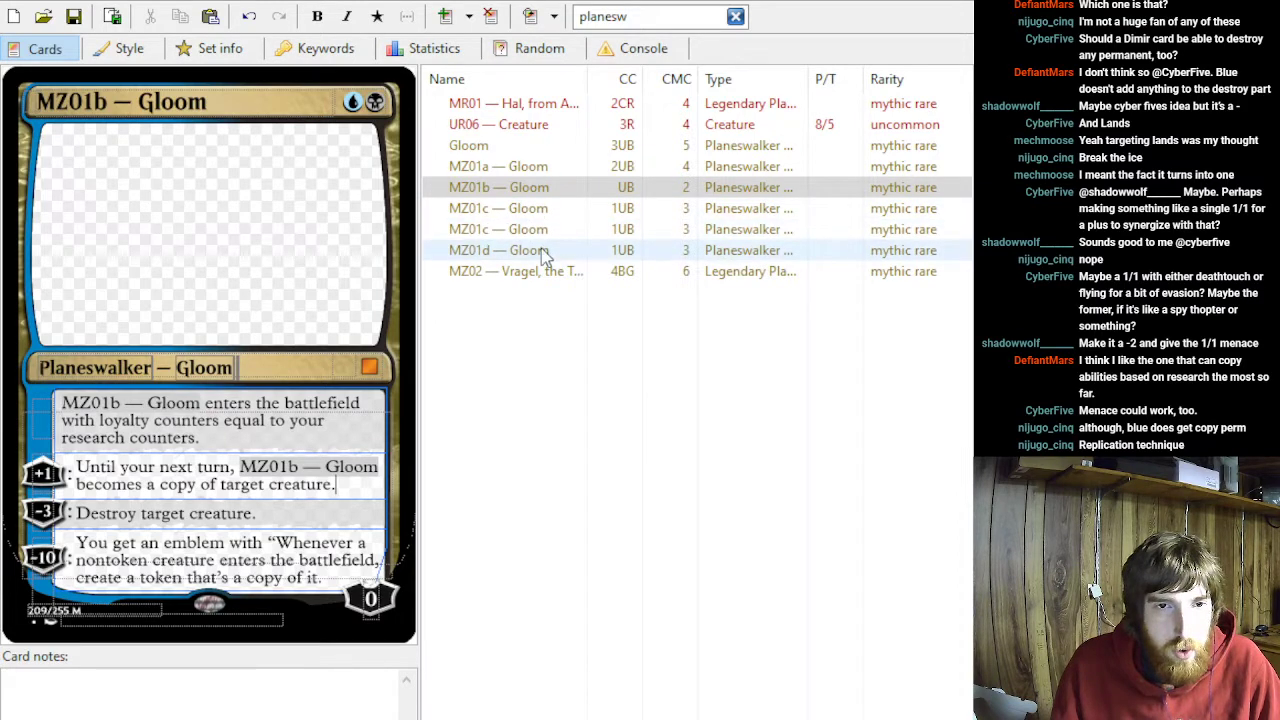
- Give the blank MZ01c — Gloom duplicate a +1 ability reading "Create a 1/1 with maybe some evasion."
{"action": "left_click", "coordinate": [543, 254]}
{"action": "left_click", "coordinate": [537, 231]}
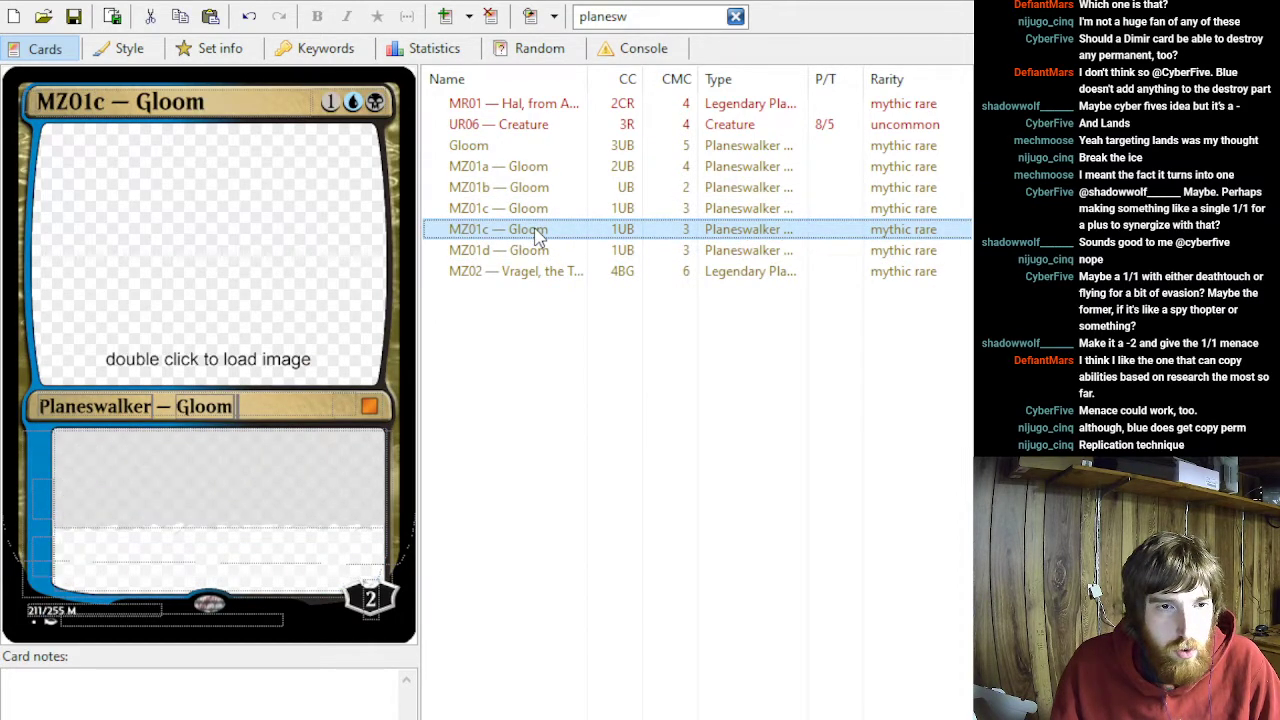
{"action": "left_click", "coordinate": [67, 505]}
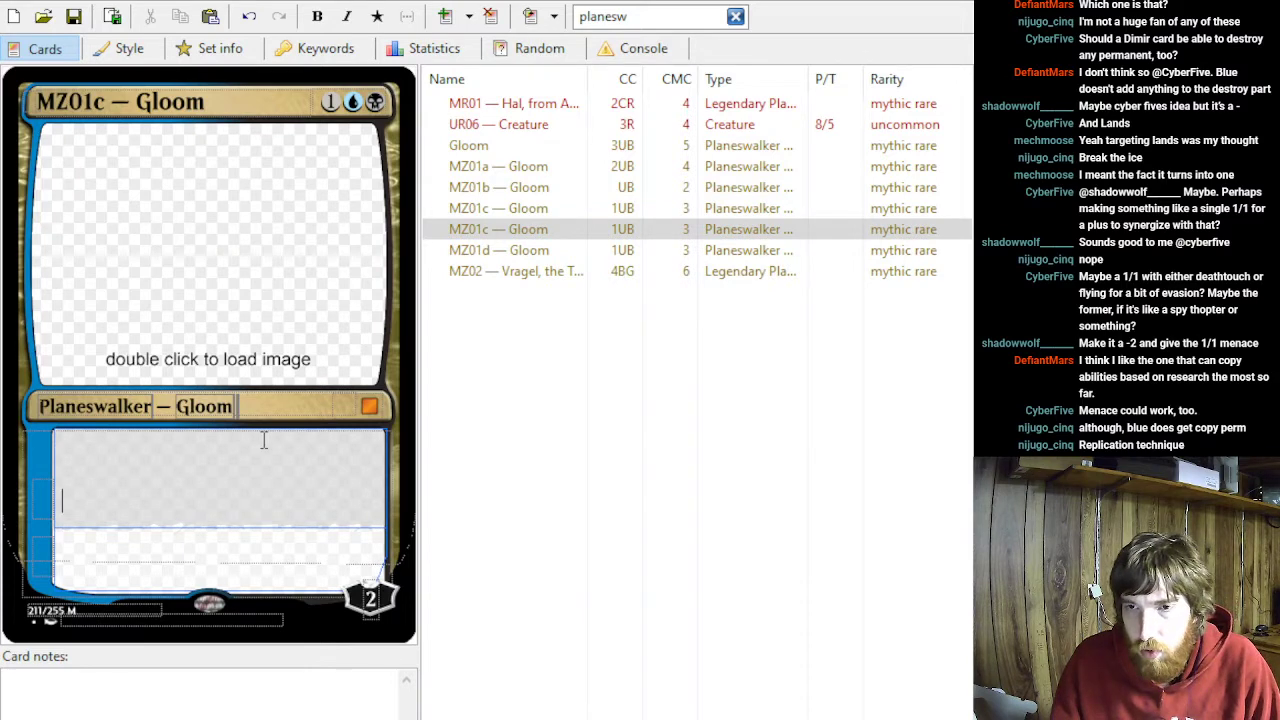
{"action": "type", "text": "Create"}
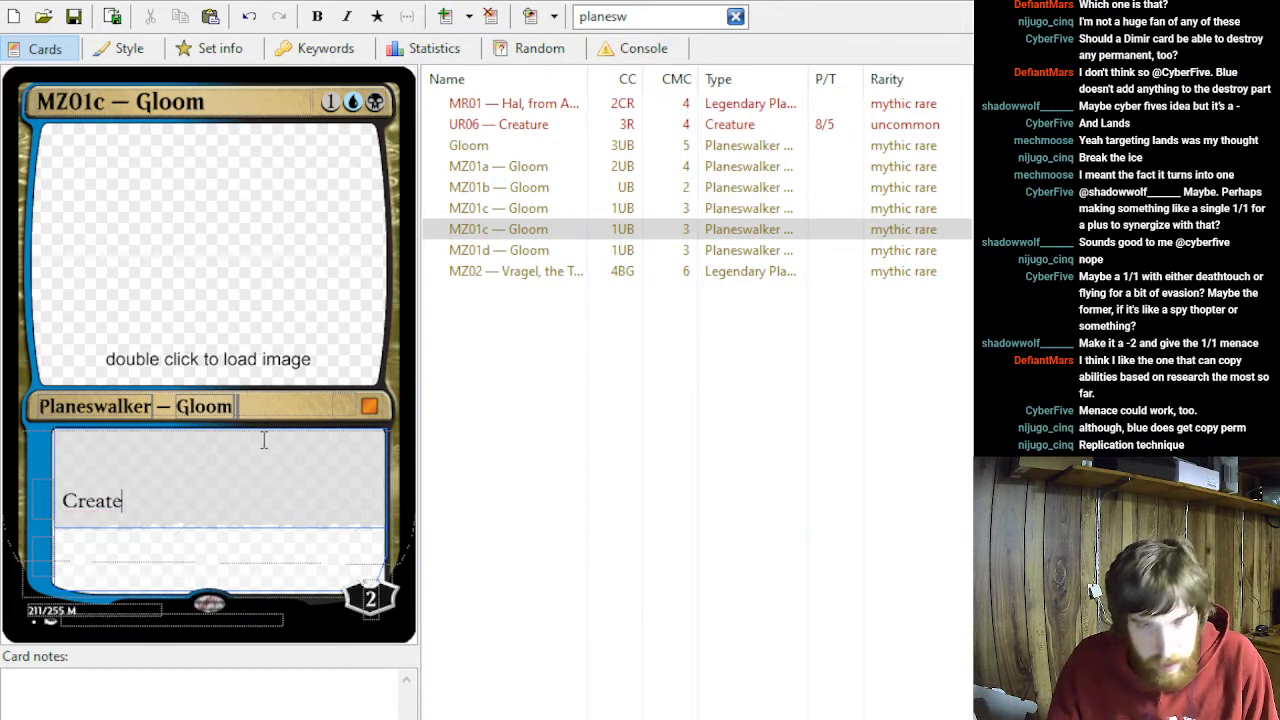
{"action": "type", "text": " a 1/1"}
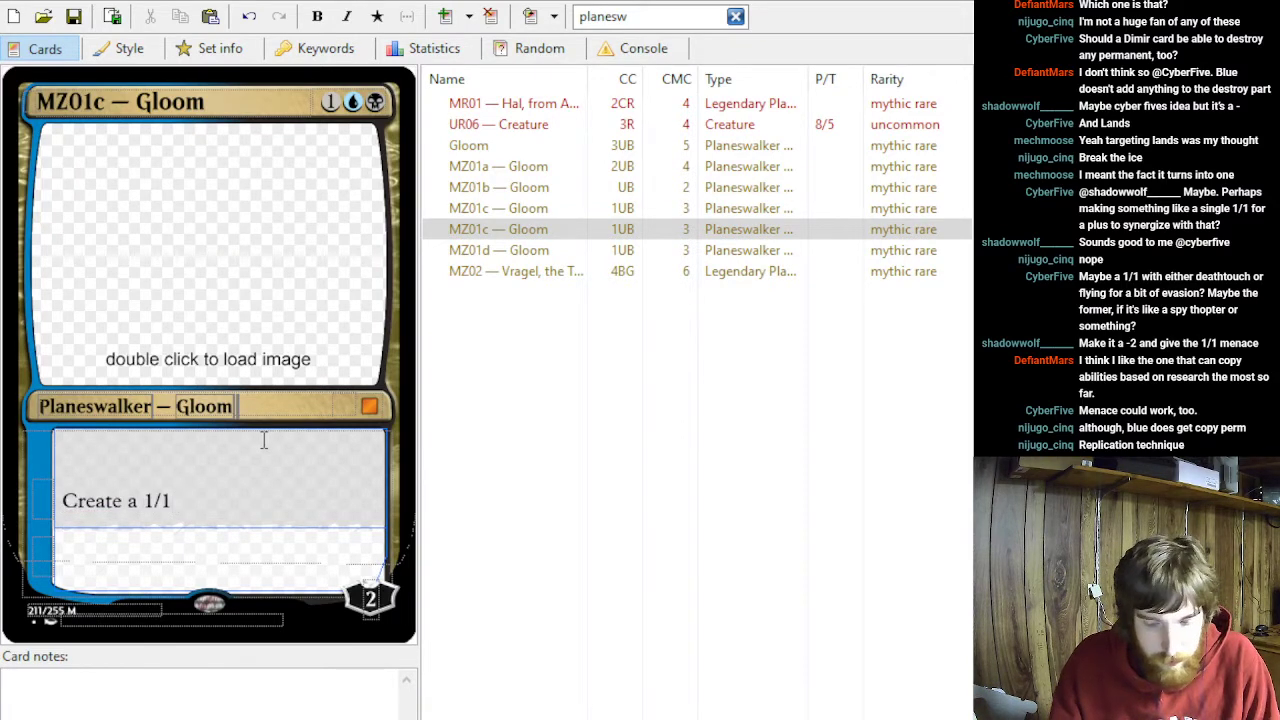
{"action": "type", "text": " with maybe some eva"}
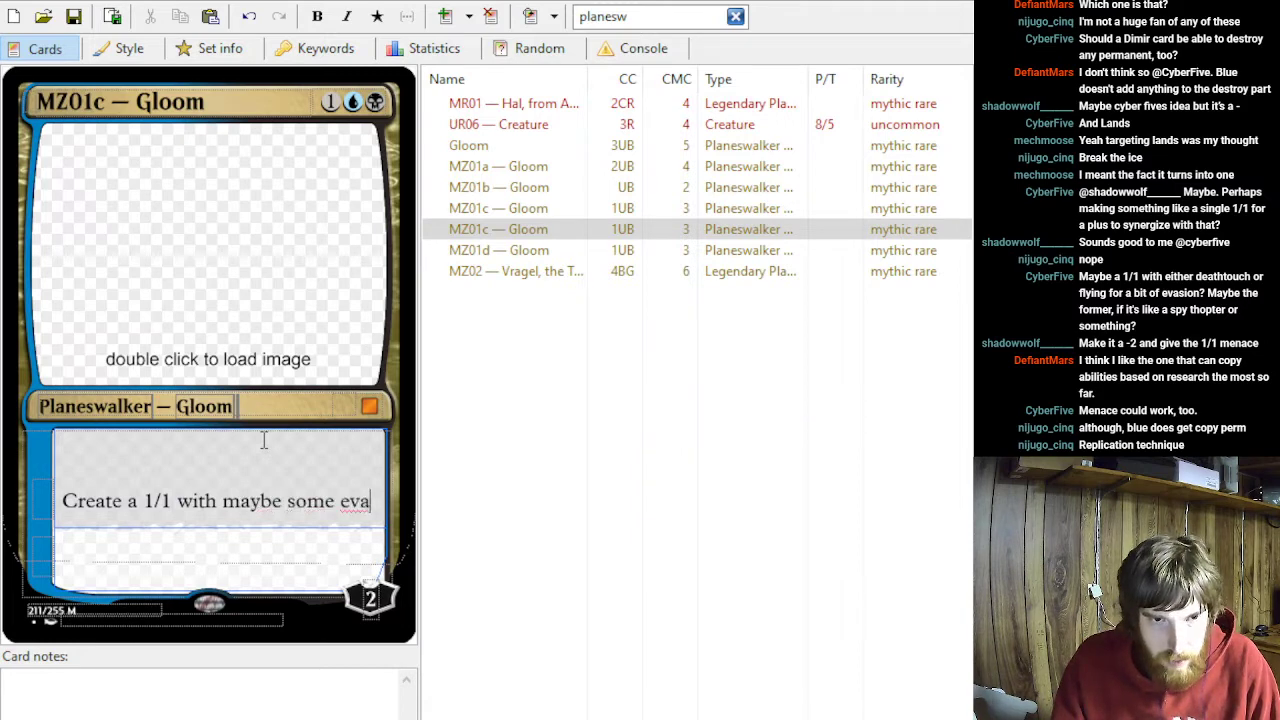
{"action": "type", "text": "sion."}
{"action": "left_click", "coordinate": [44, 500]}
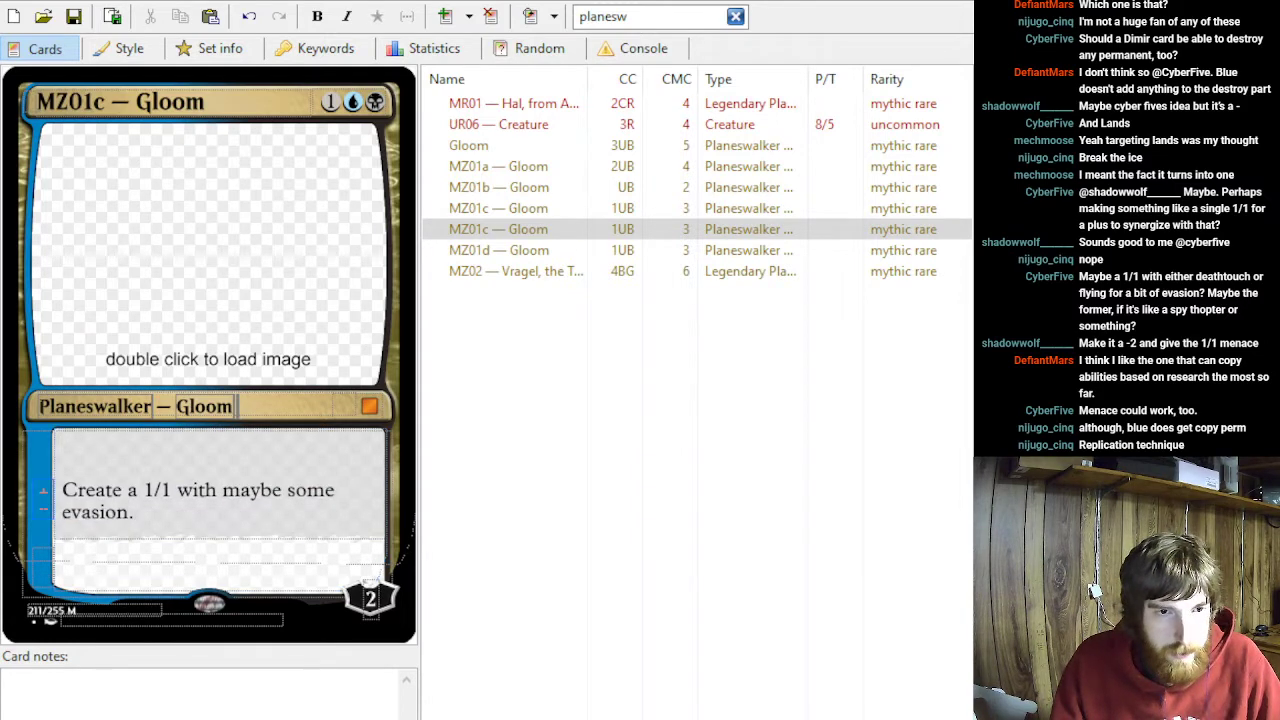
{"action": "type", "text": "+1"}
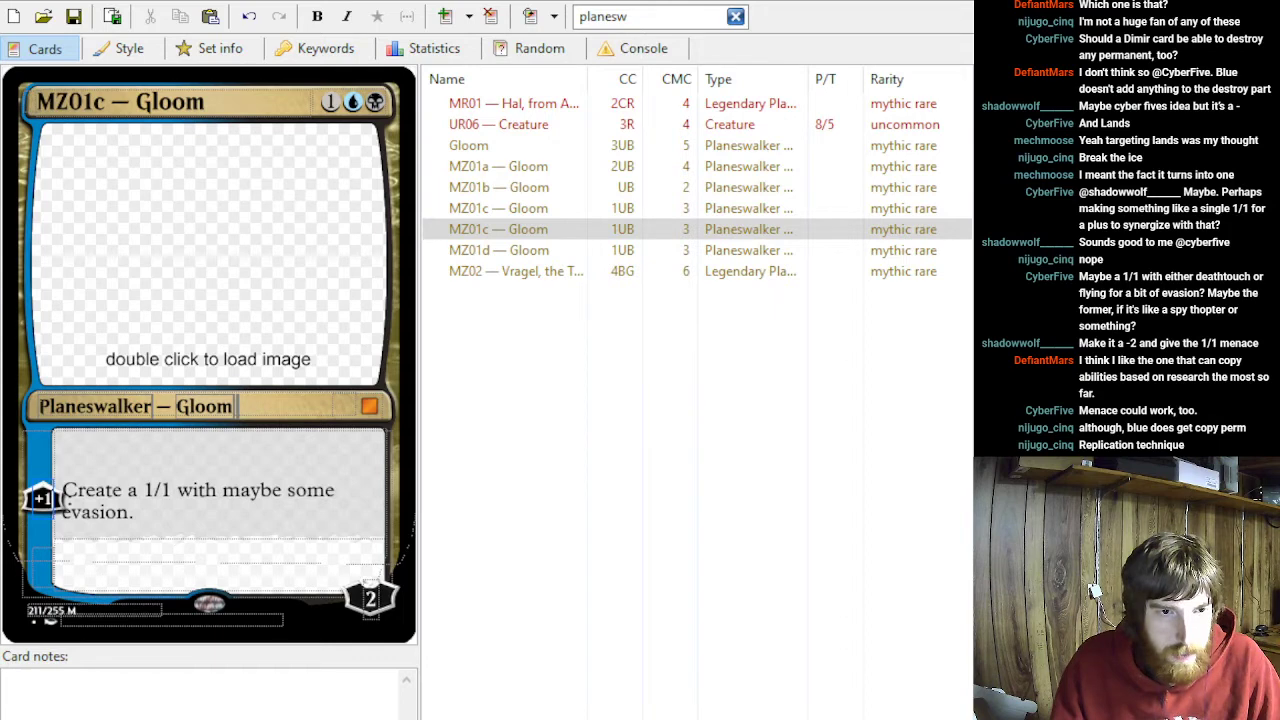
- Add a second ability beginning "Until end of turn, if a creature you control would deal combat damage to a player, you"
{"action": "left_click", "coordinate": [159, 540]}
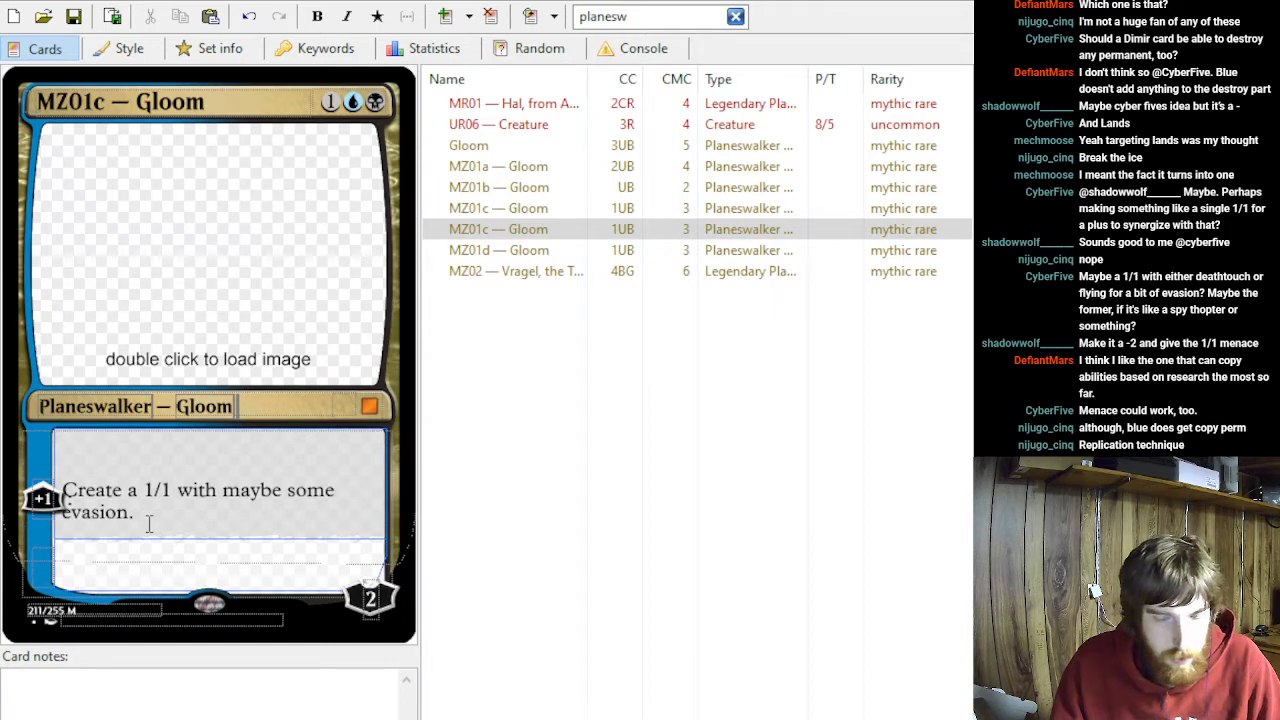
{"action": "type", "text": "until end of turn,"}
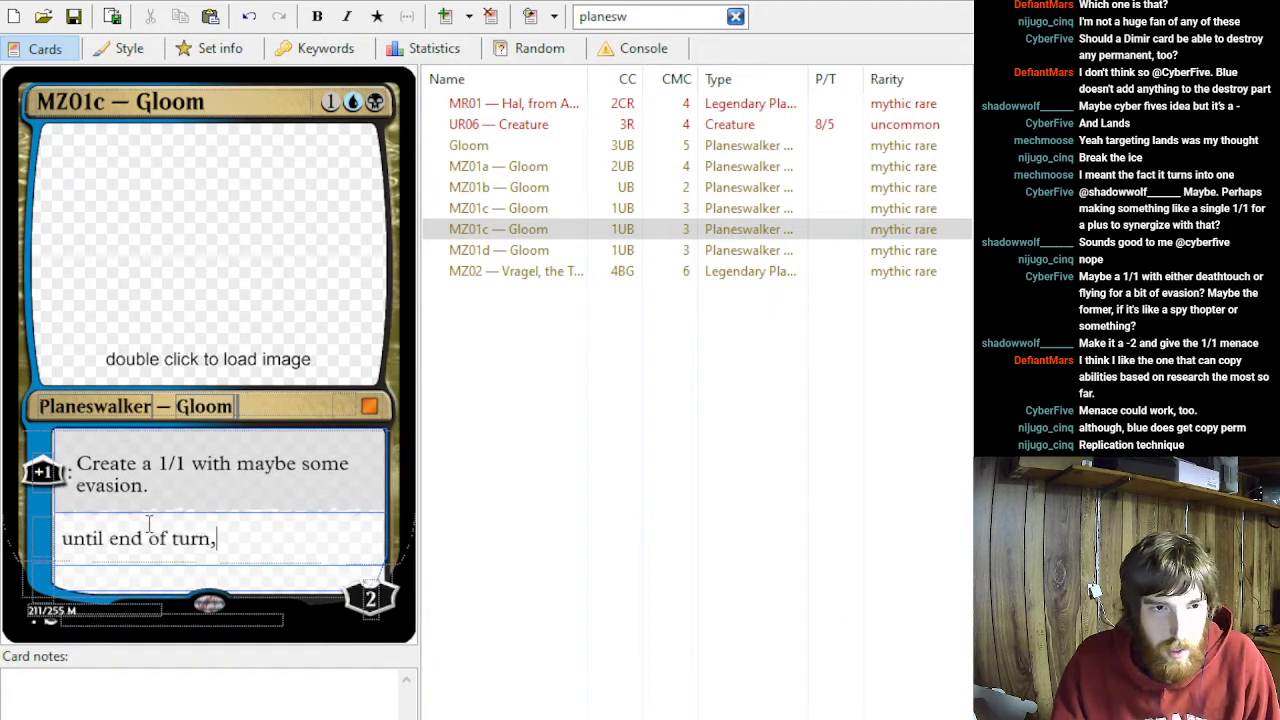
{"action": "left_click", "coordinate": [72, 538]}
{"action": "key", "text": "BackSpace"}
{"action": "type", "text": "U"}
{"action": "left_click", "coordinate": [280, 545]}
{"action": "type", "text": "if "}
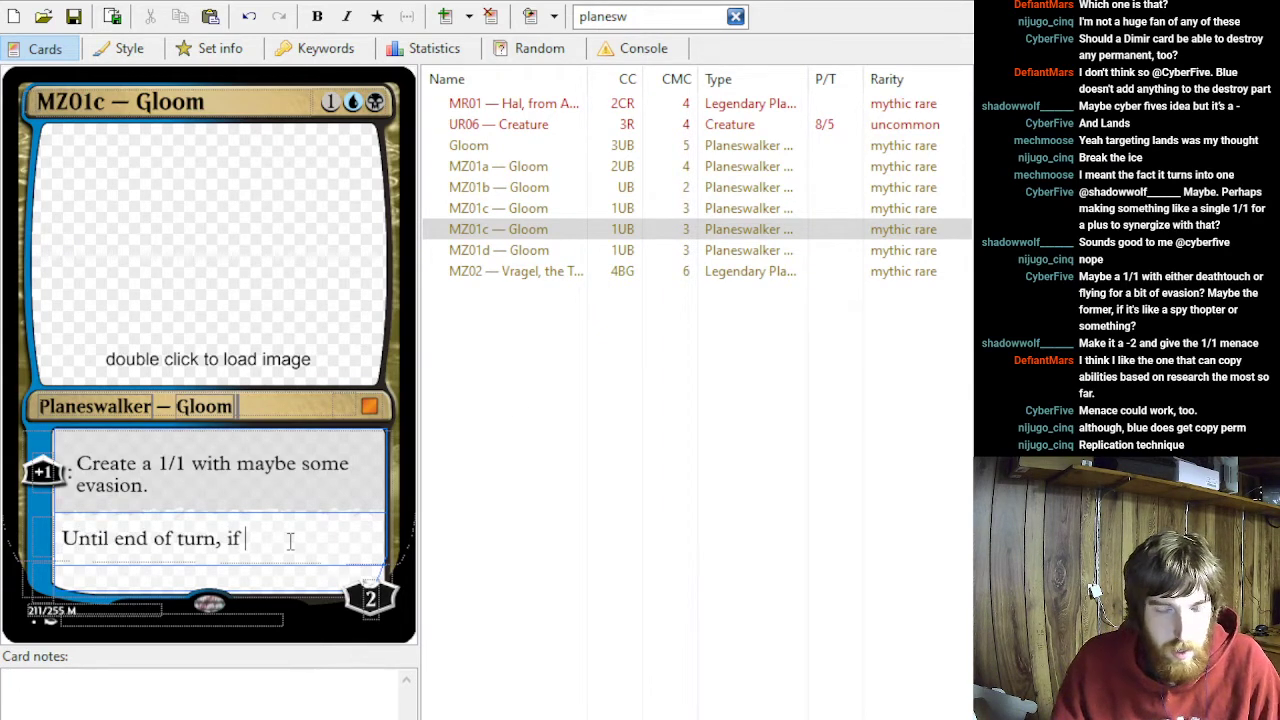
{"action": "type", "text": "a creature you control would deal combat damage to a player, you"}
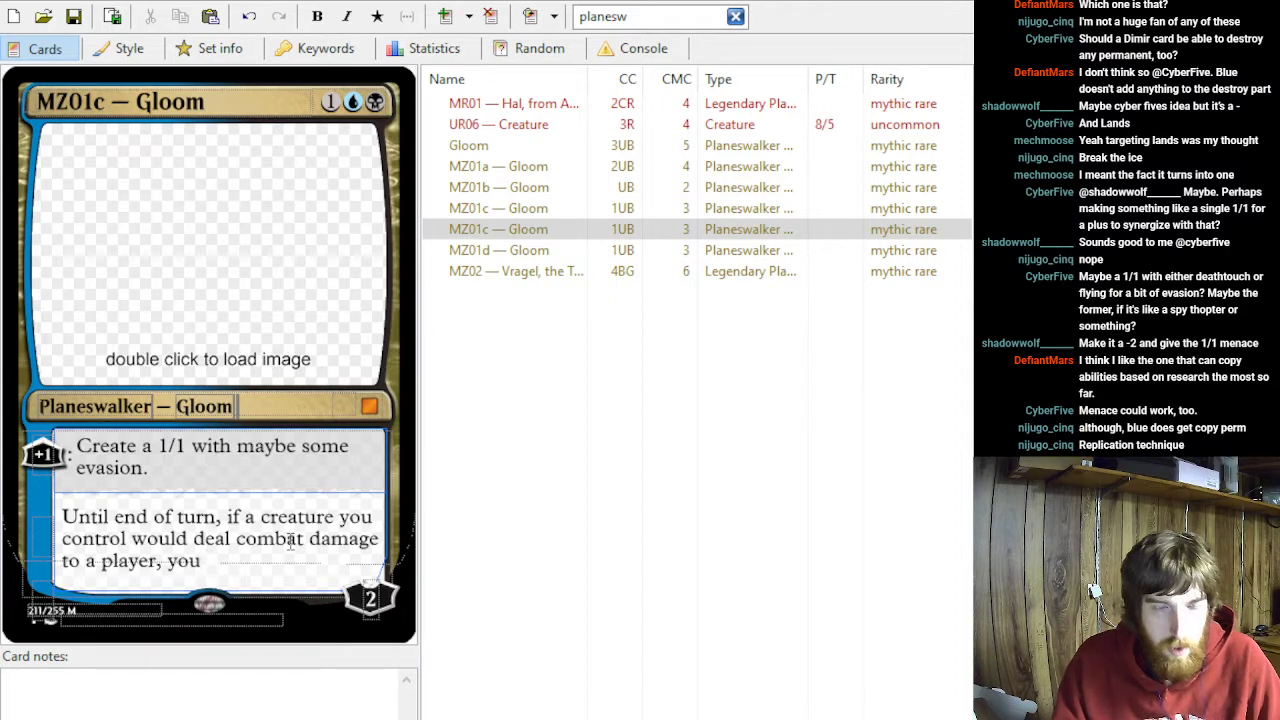
- Reword the second ability's condition to "when a creature you control deals combat damage to a player"
{"action": "left_click", "coordinate": [242, 517]}
{"action": "key", "text": "BackSpace"}
{"action": "key", "text": "BackSpace"}
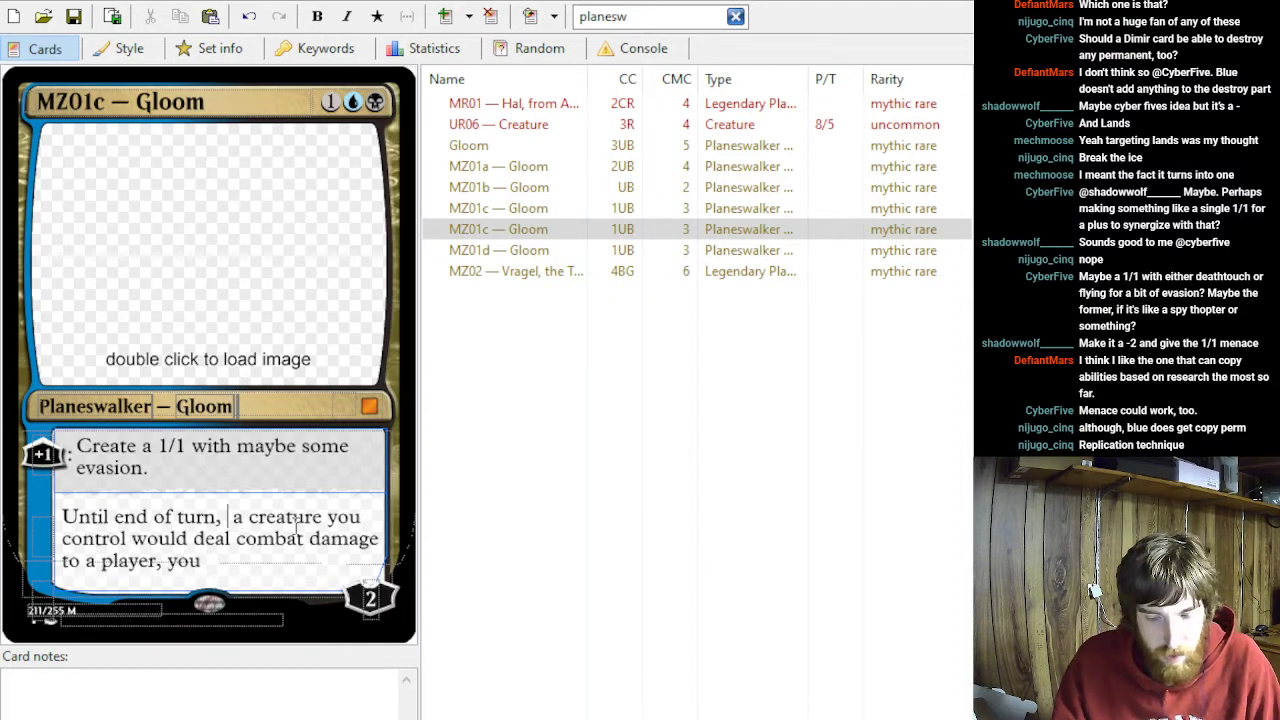
{"action": "type", "text": "when"}
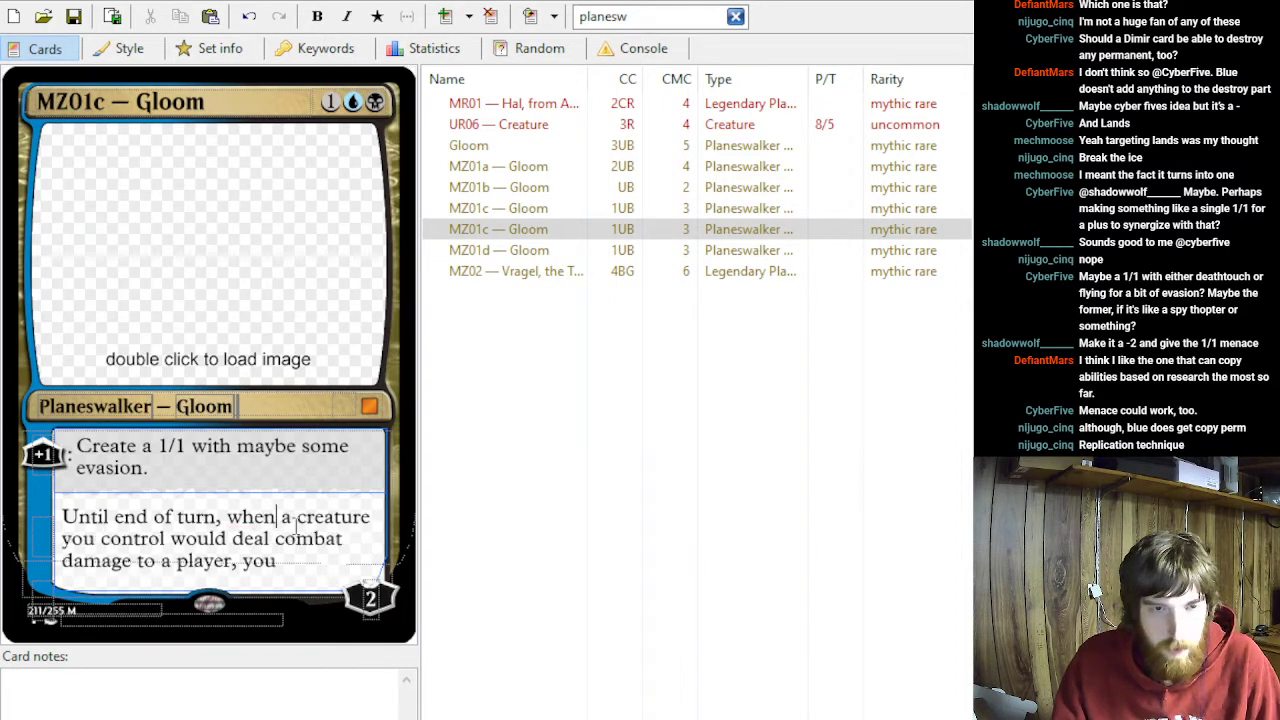
{"action": "double_click", "coordinate": [233, 540]}
{"action": "key", "text": "BackSpace"}
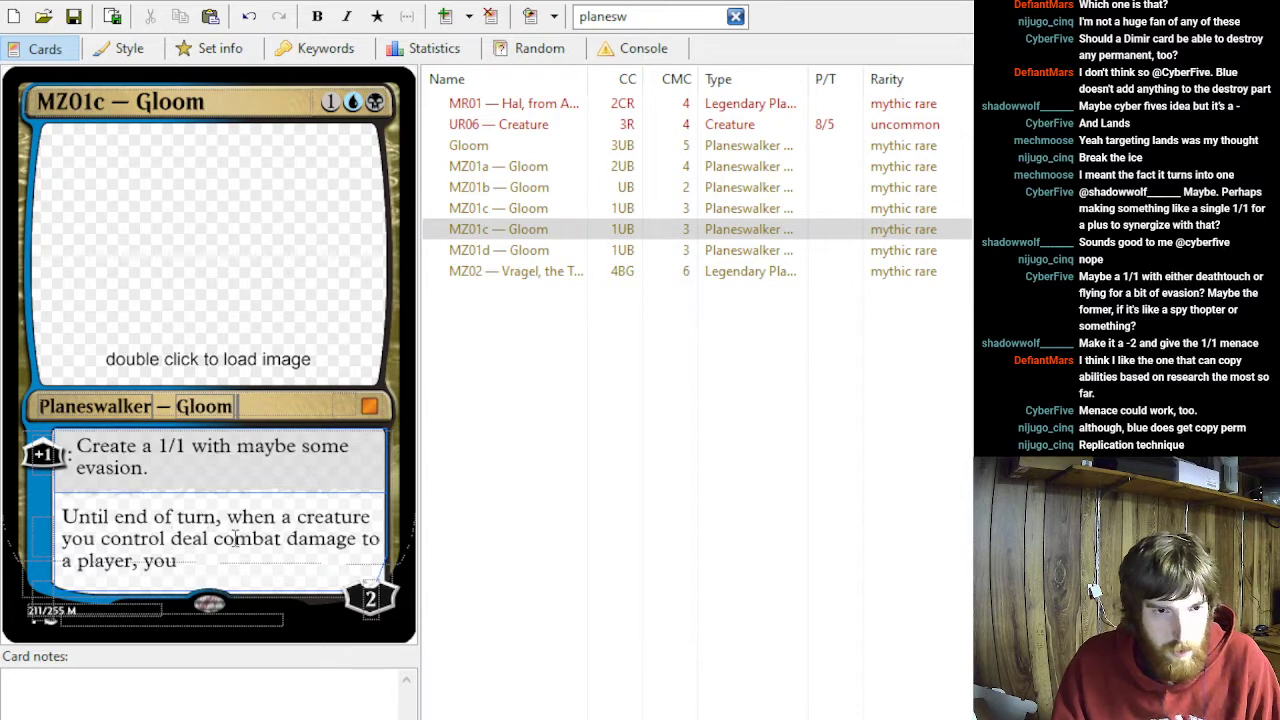
{"action": "type", "text": "s"}
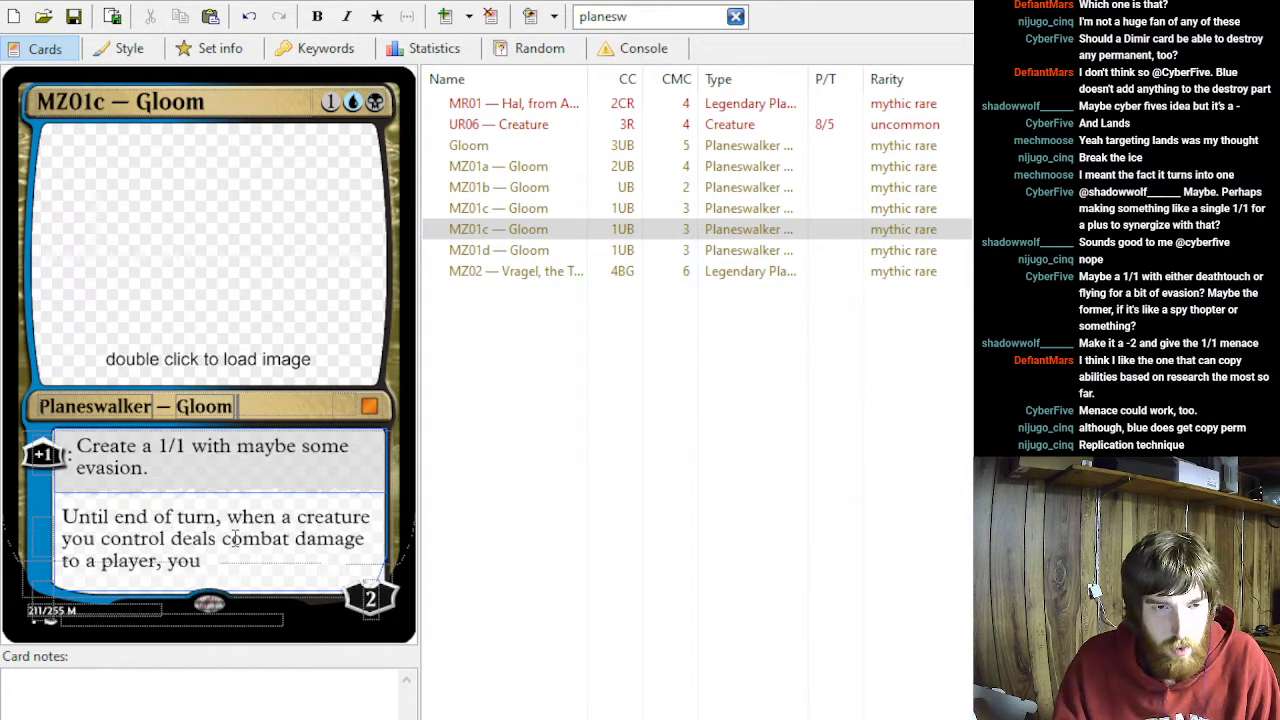
{"action": "type", "text": "get a research counter."}
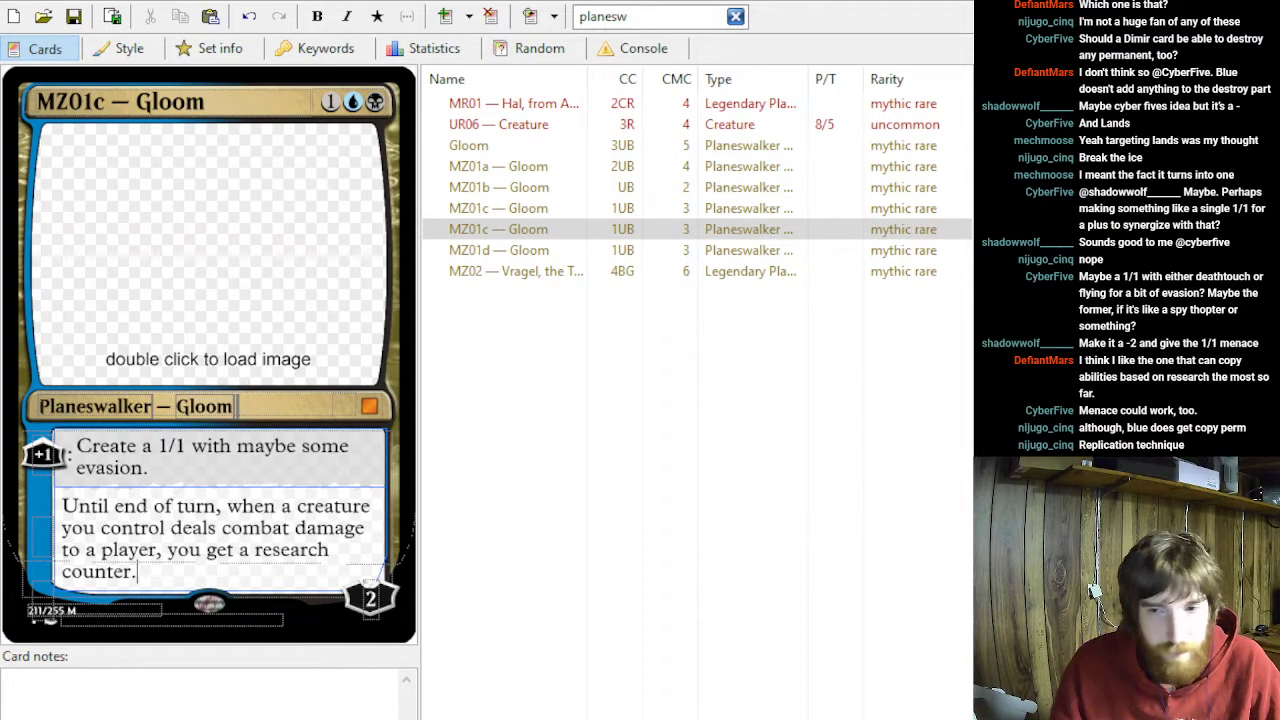
{"action": "left_click", "coordinate": [44, 538]}
{"action": "type", "text": "-"}
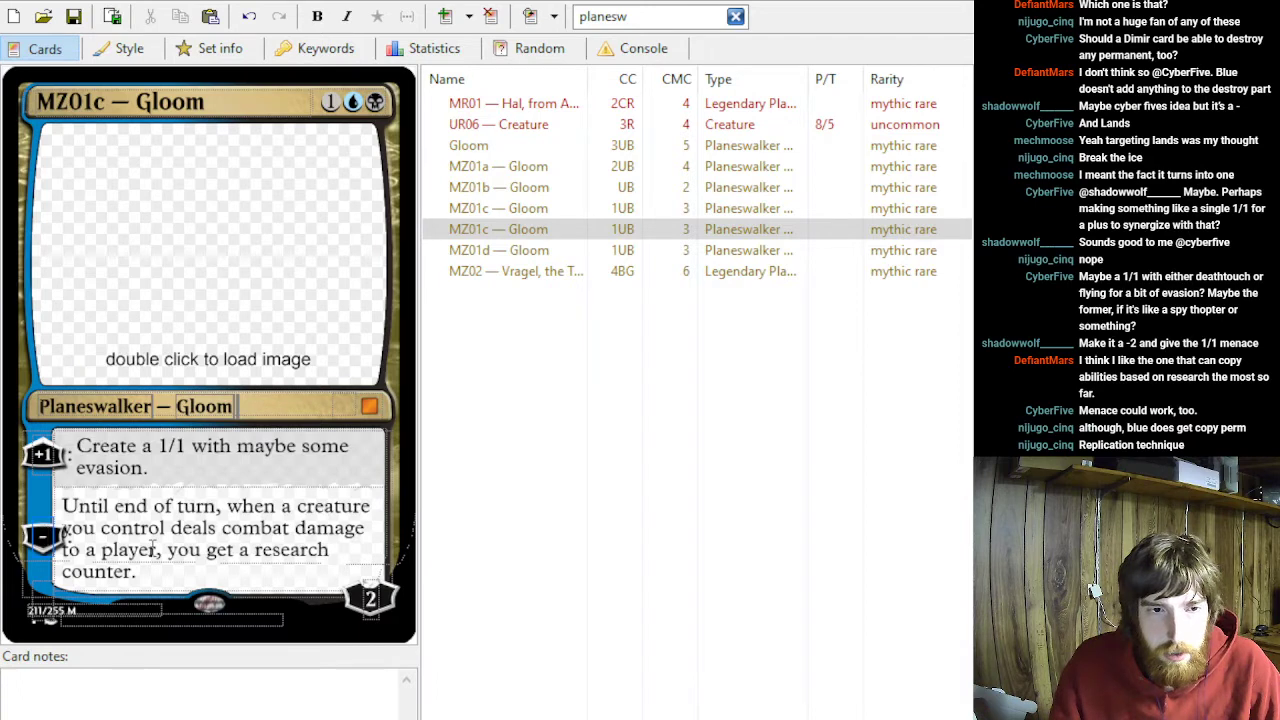
{"action": "type", "text": "2"}
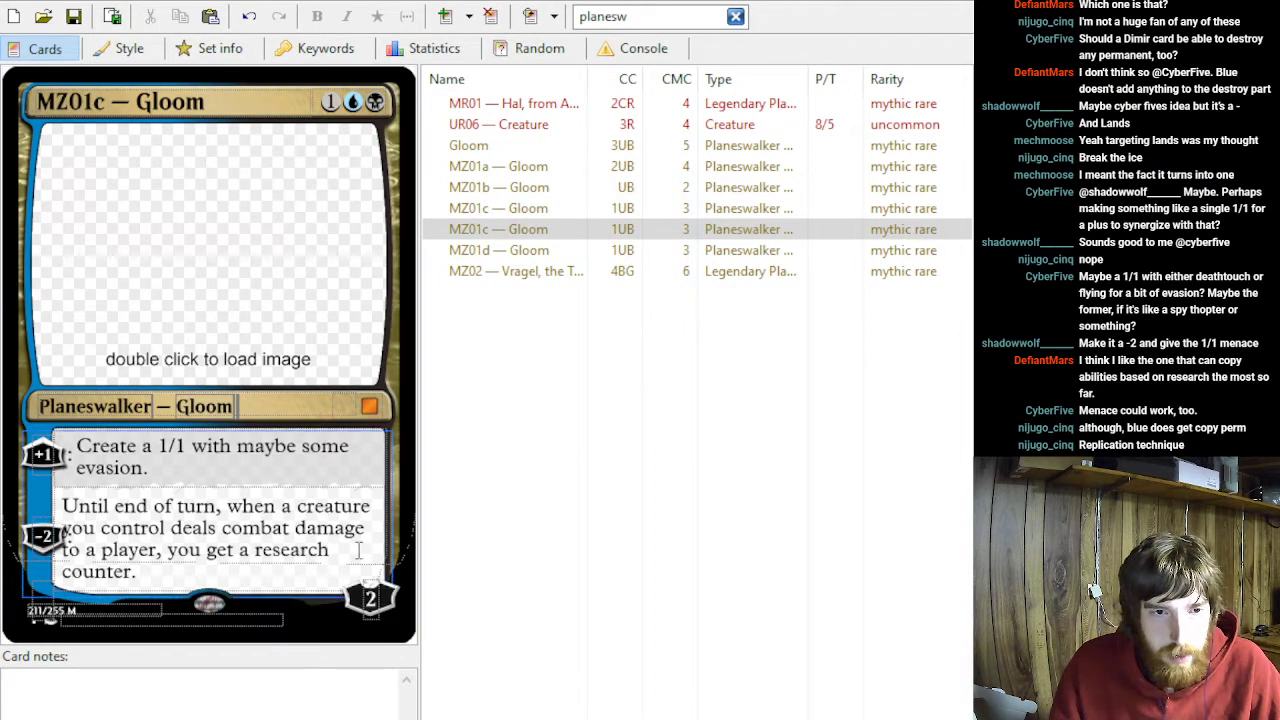
- Add a third ability reading "Draw X cards and each opponent loses X life, where X is your research counters"
{"action": "left_click", "coordinate": [322, 549]}
{"action": "left_click", "coordinate": [340, 551]}
{"action": "key", "text": "Right"}
{"action": "key", "text": "End"}
{"action": "key", "text": "Return"}
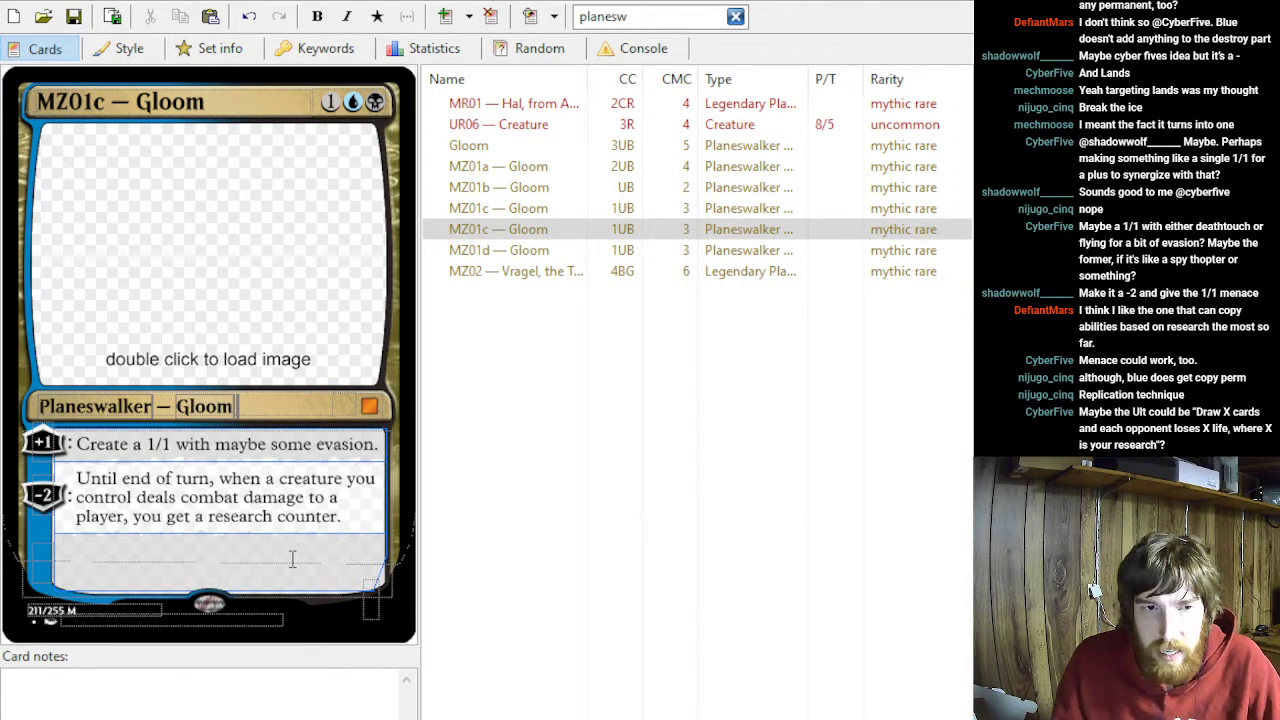
{"action": "key", "text": "BackSpace"}
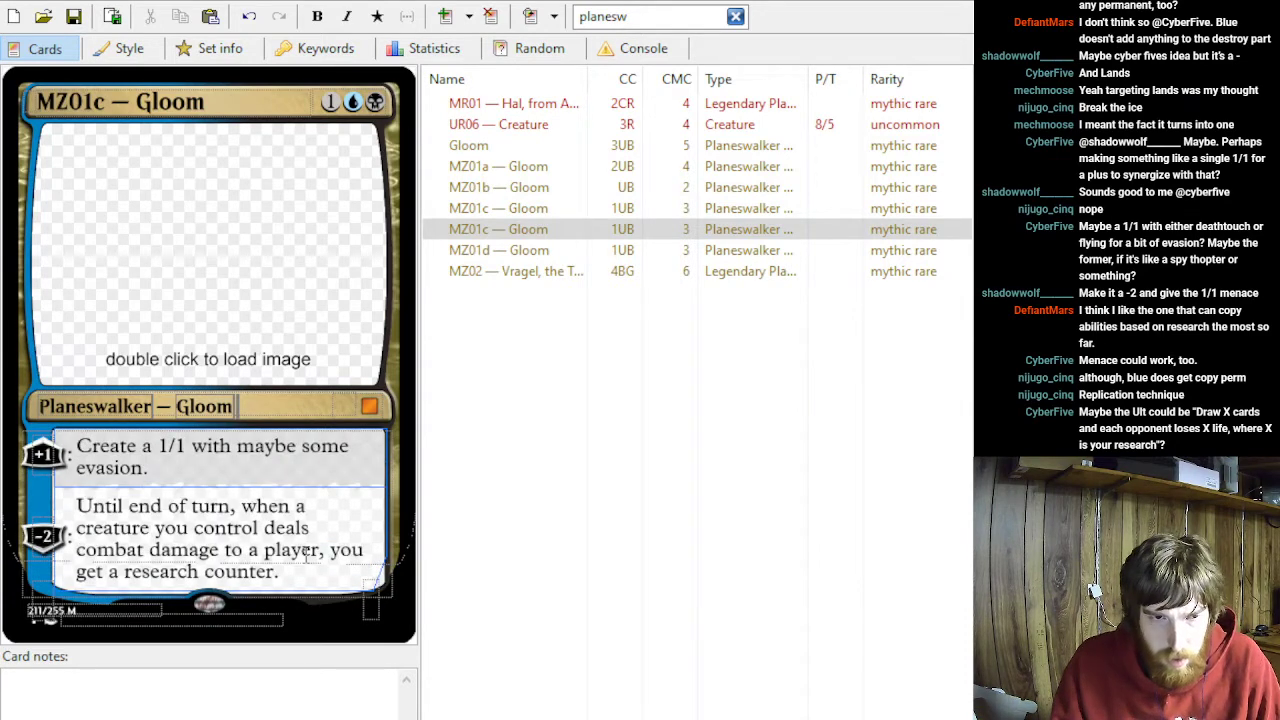
{"action": "key", "text": "Return"}
{"action": "type", "text": "Draw X ca"}
{"action": "key", "text": "BackSpace"}
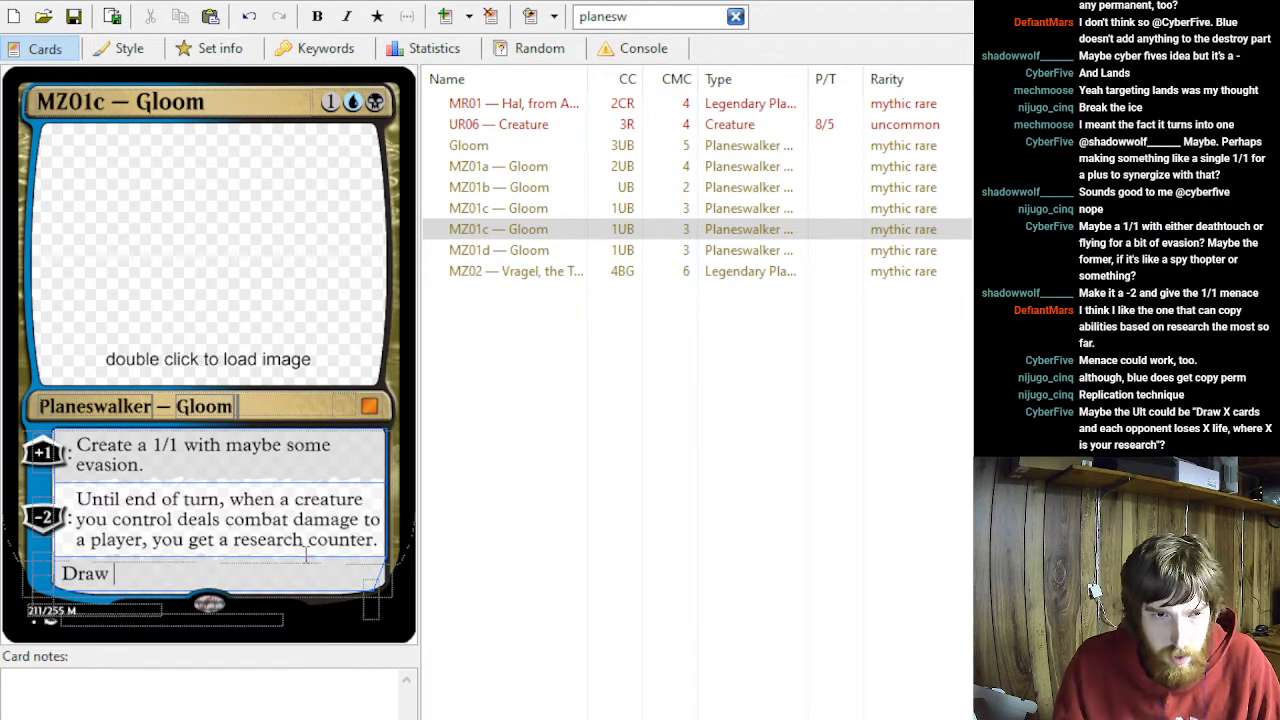
{"action": "type", "text": "X cards and each op"}
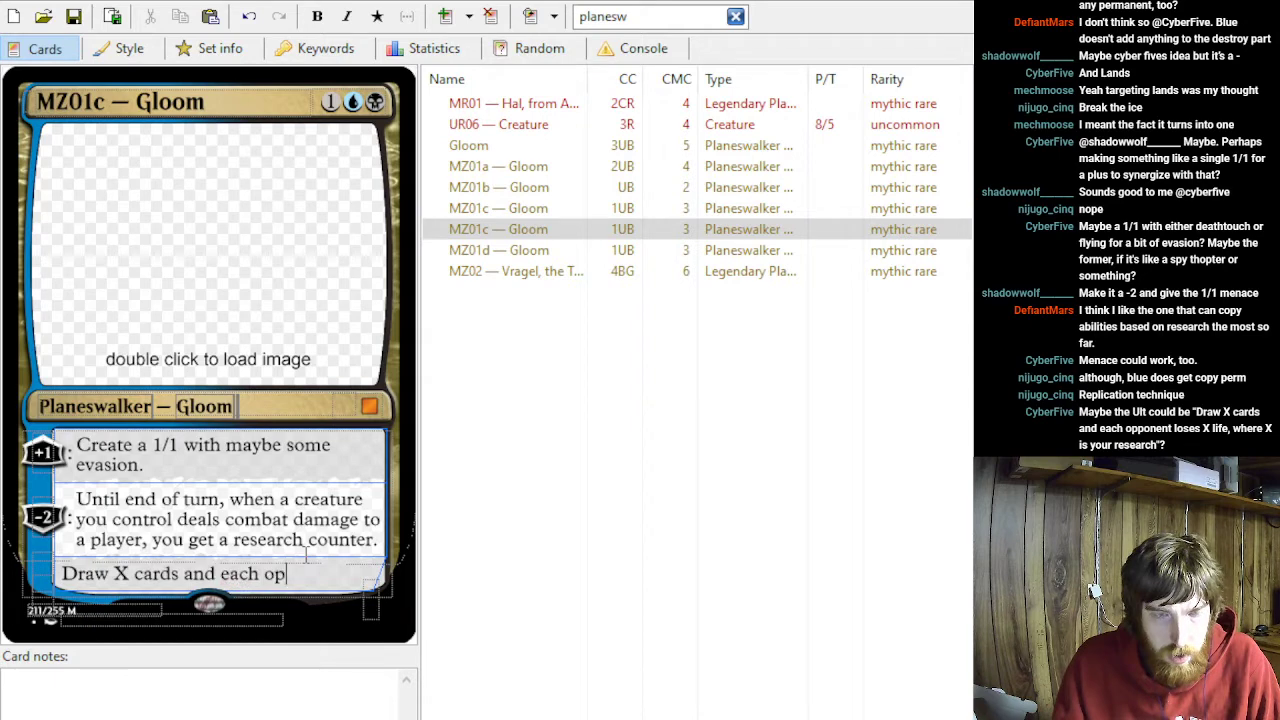
{"action": "type", "text": "ponent loses X life, where X"}
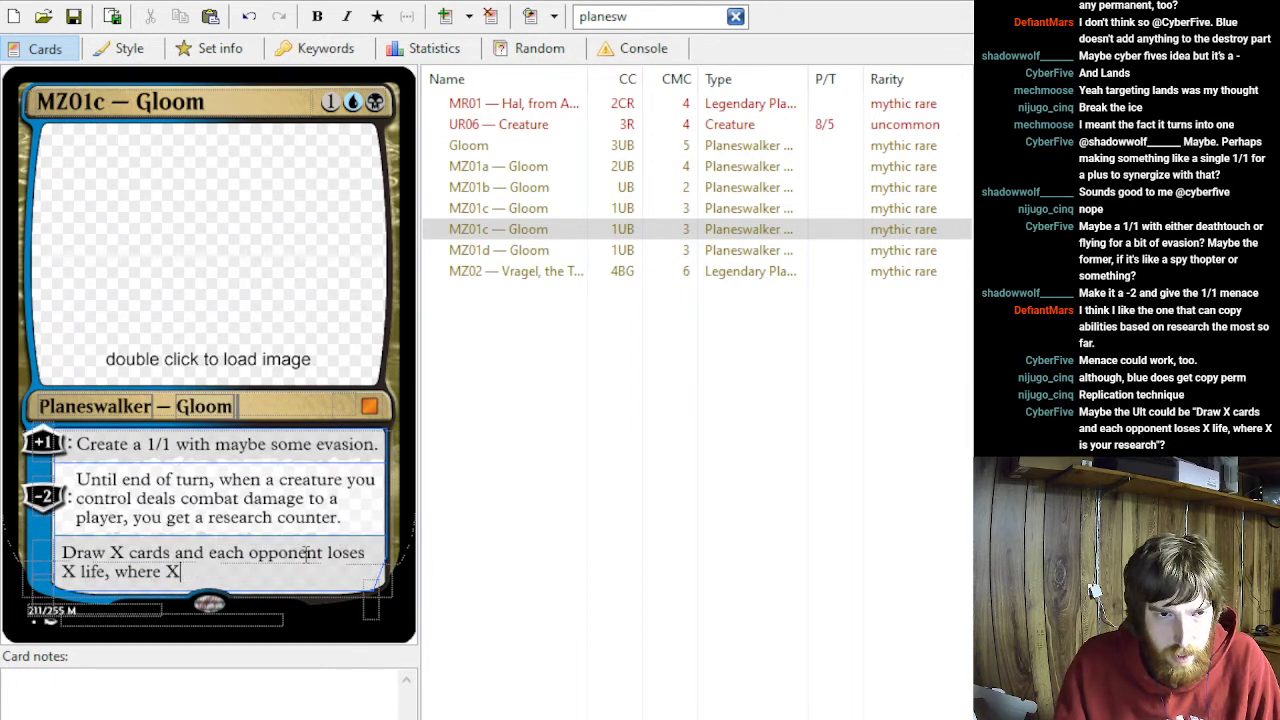
{"action": "type", "text": "i is "}
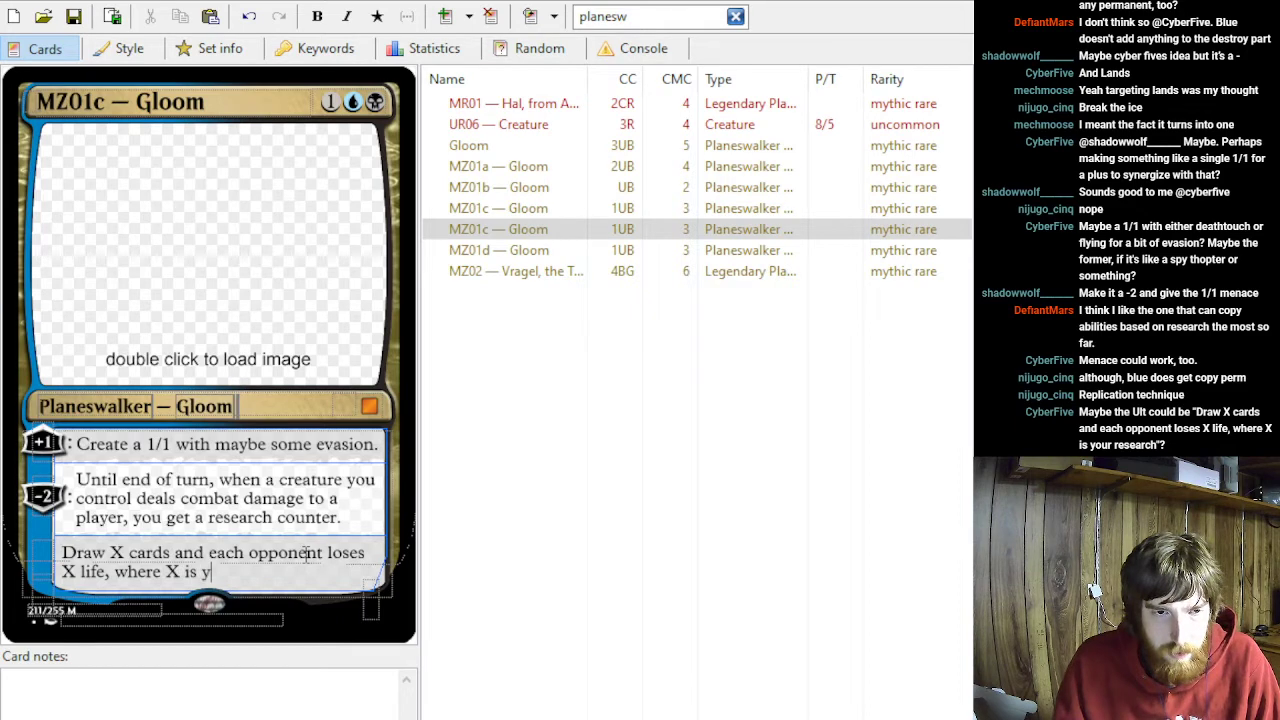
{"action": "type", "text": "your"}
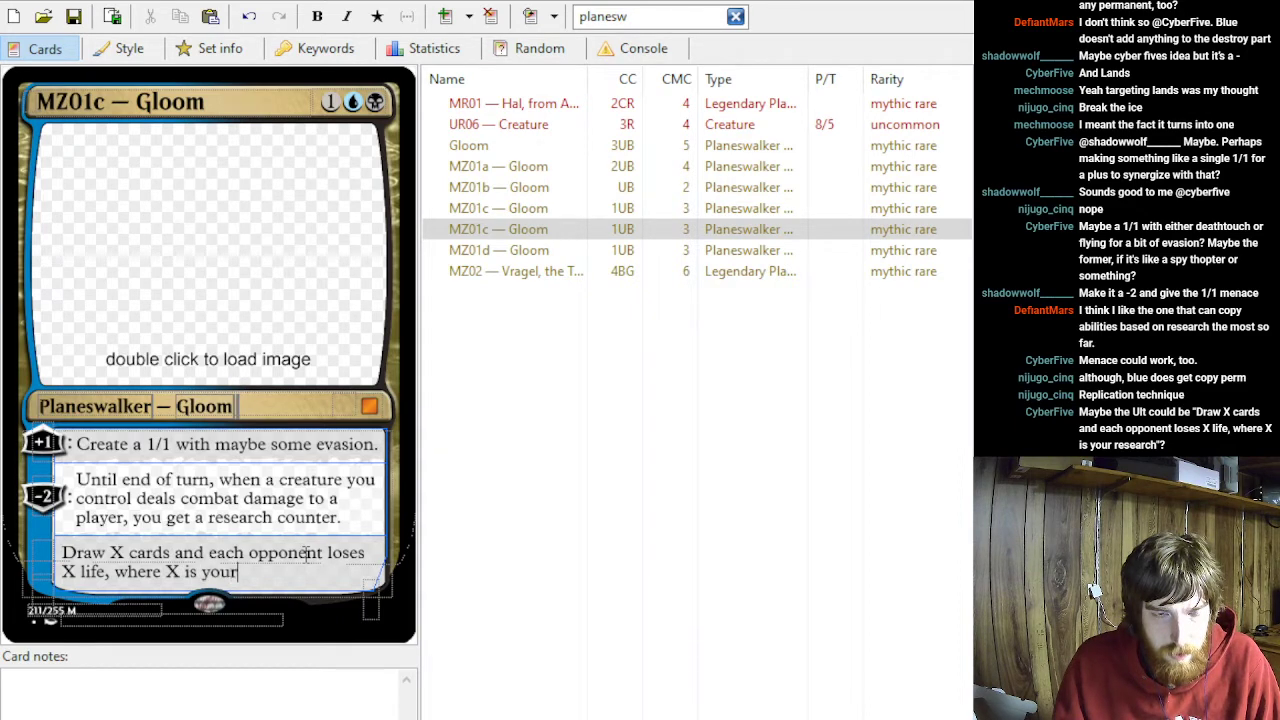
{"action": "type", "text": " research counters"}
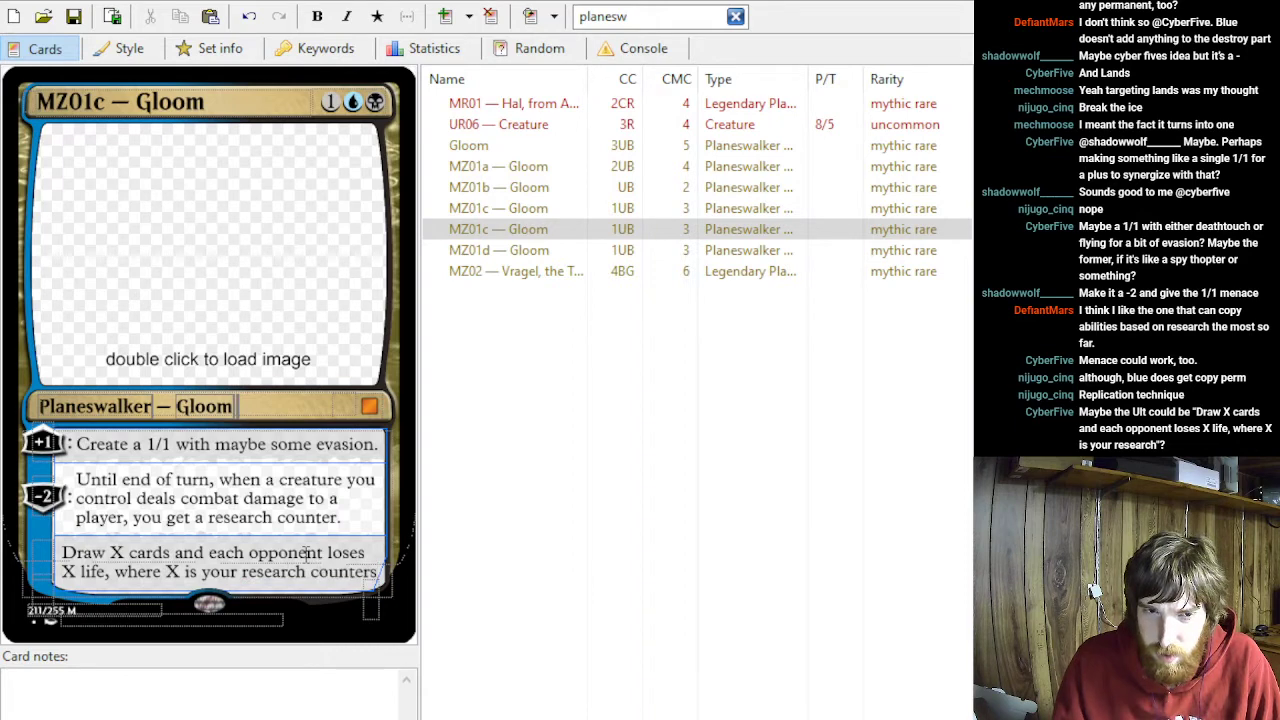
{"action": "type", "text": "."}
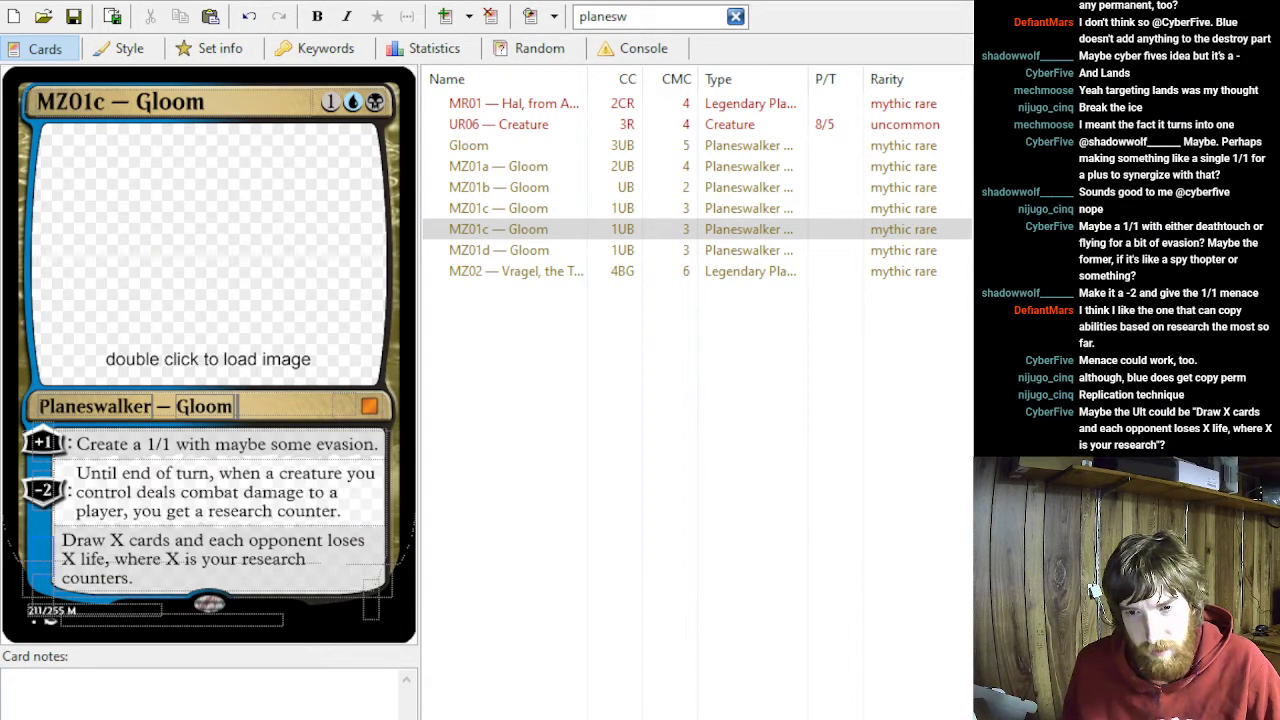
- End the third ability's text with a period and set its loyalty cost to -5
{"action": "left_click", "coordinate": [43, 557]}
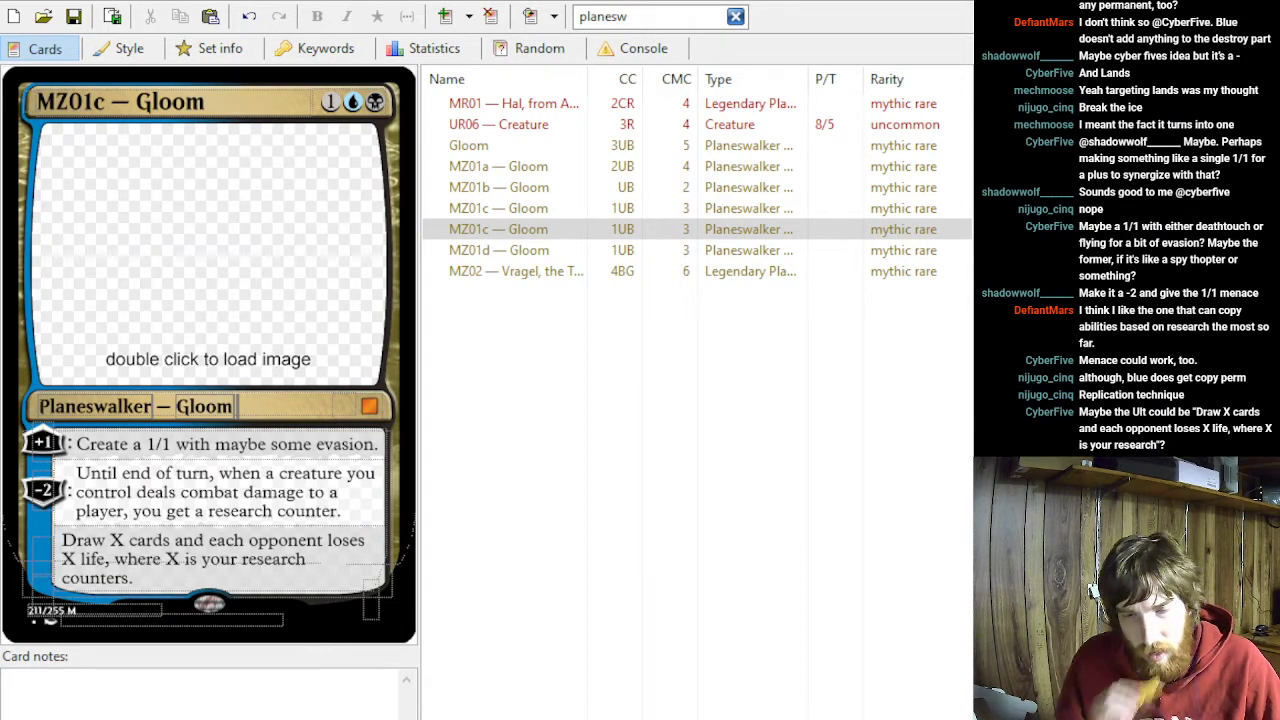
{"action": "left_click", "coordinate": [43, 557]}
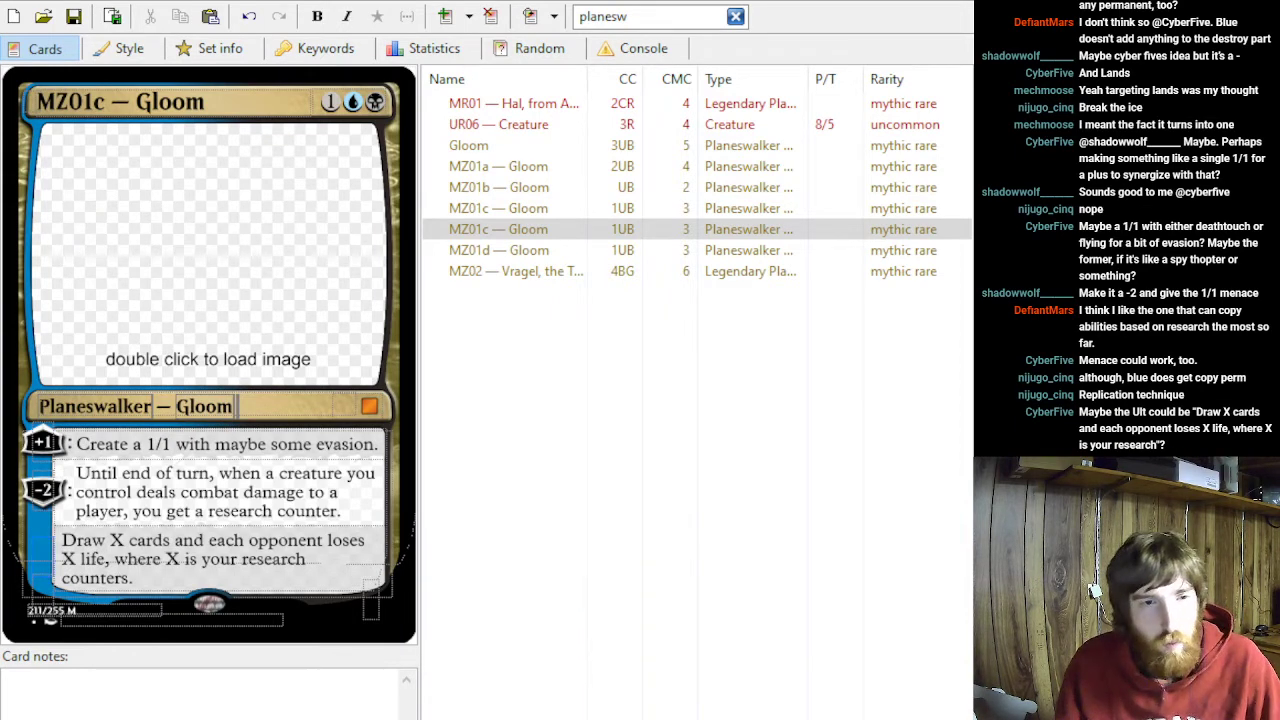
{"action": "type", "text": "-5"}
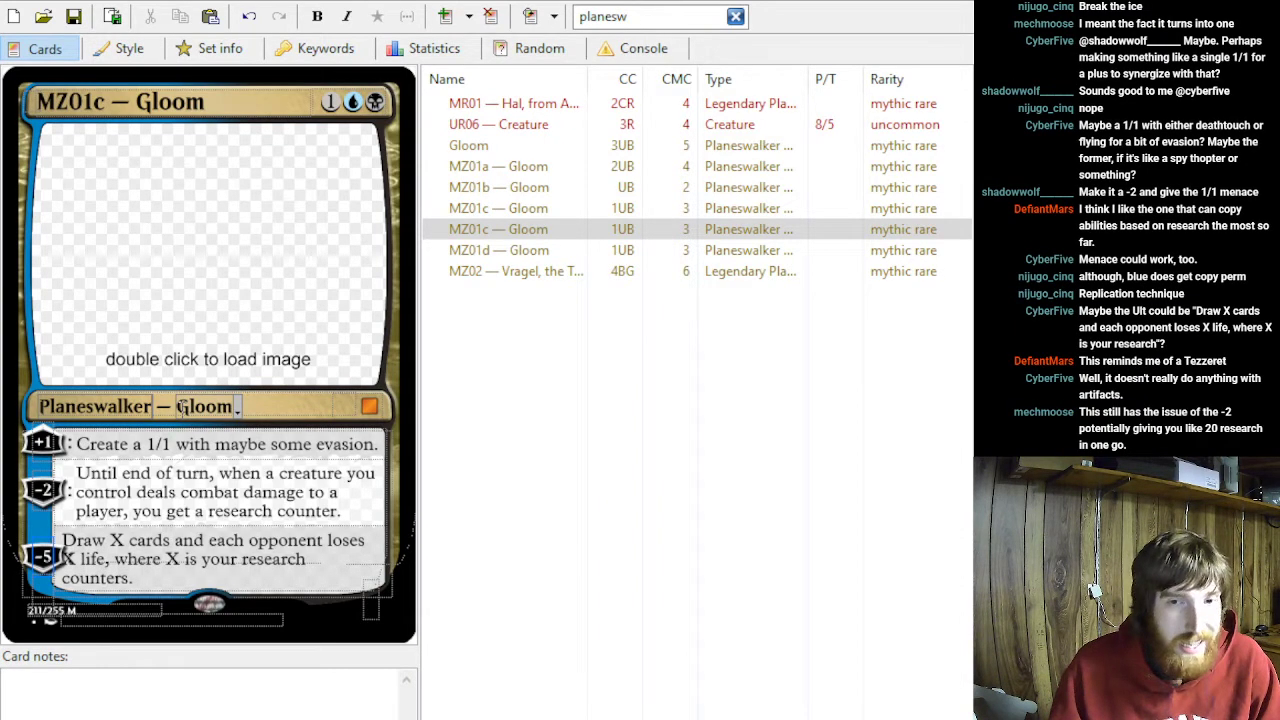
- Try replacing the +1 ability's text with "You get a research counter." and undo the replacement
{"action": "left_click", "coordinate": [173, 446]}
{"action": "left_click_drag", "start_coordinate": [173, 448], "coordinate": [302, 453]}
{"action": "left_click", "coordinate": [178, 443]}
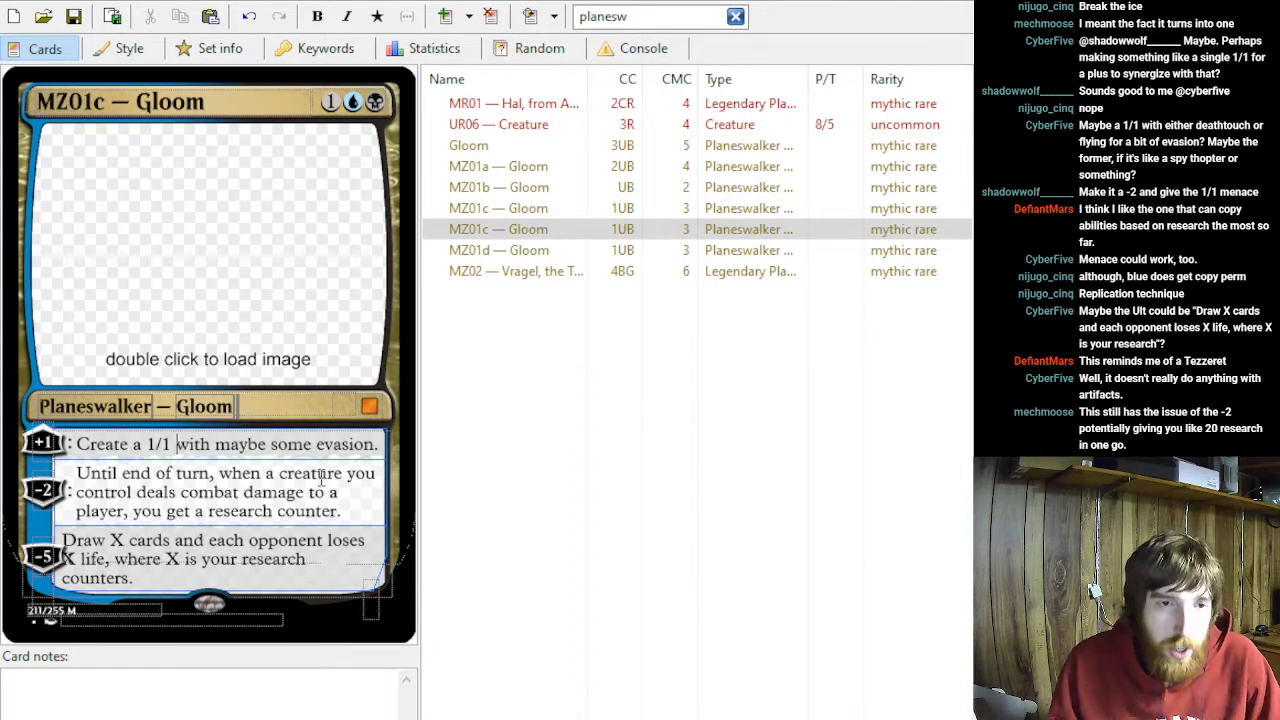
{"action": "left_click_drag", "start_coordinate": [378, 446], "coordinate": [52, 444]}
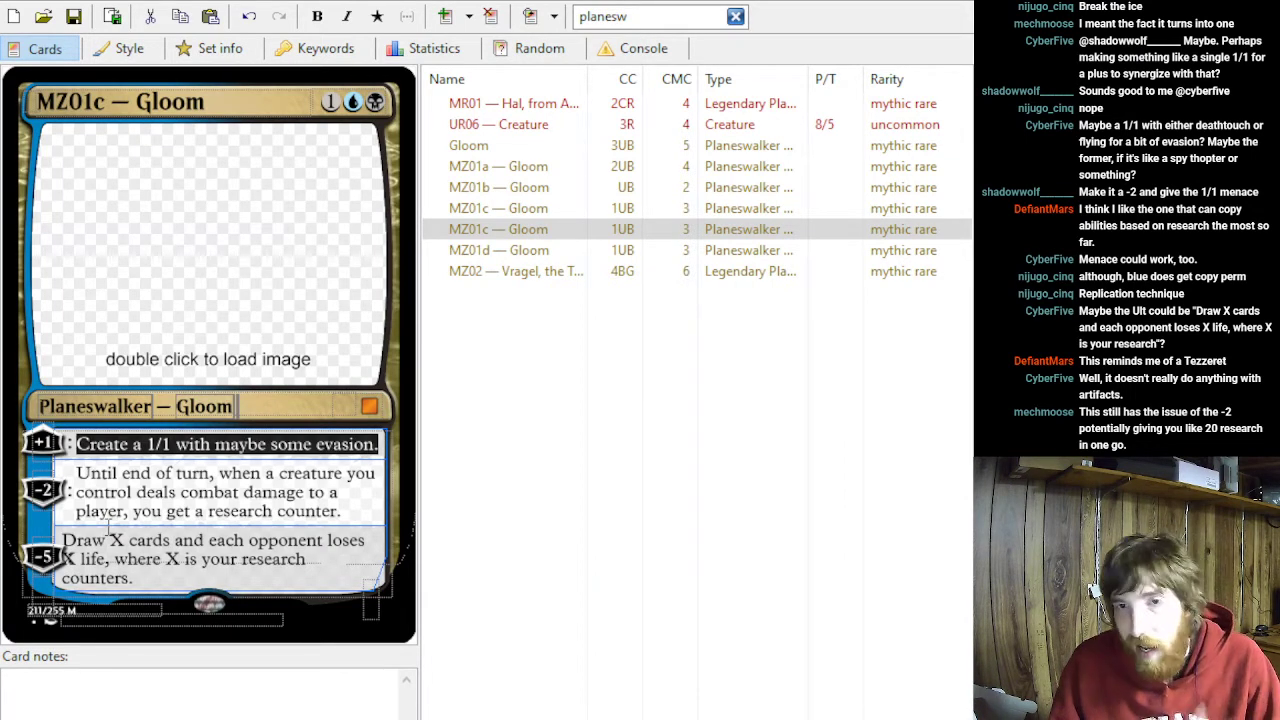
{"action": "type", "text": "You get"}
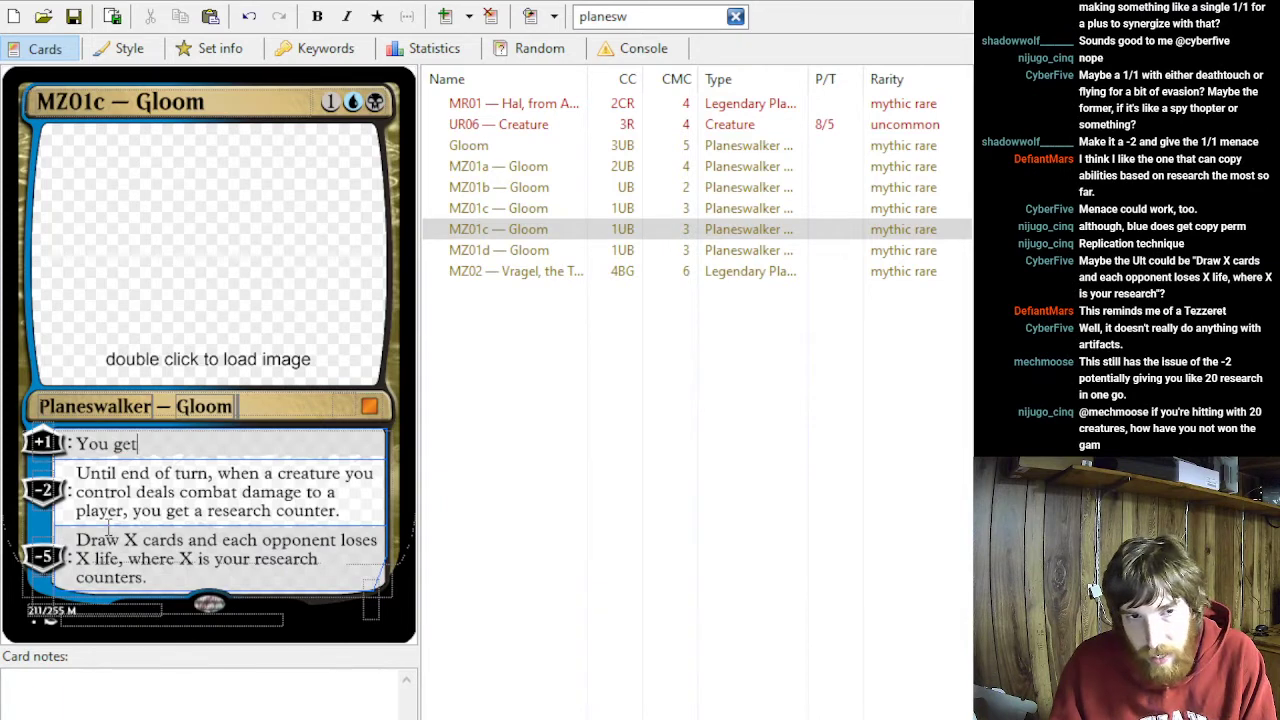
{"action": "type", "text": " a research counter."}
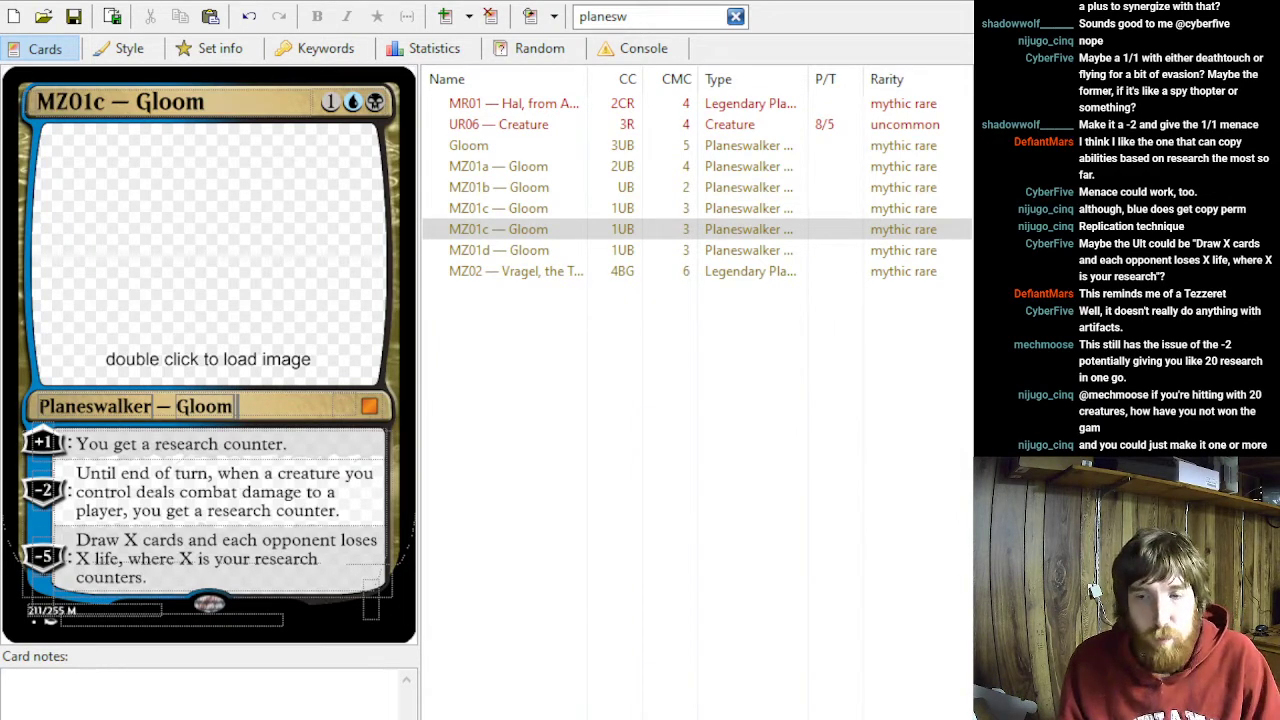
{"action": "left_click", "coordinate": [288, 444]}
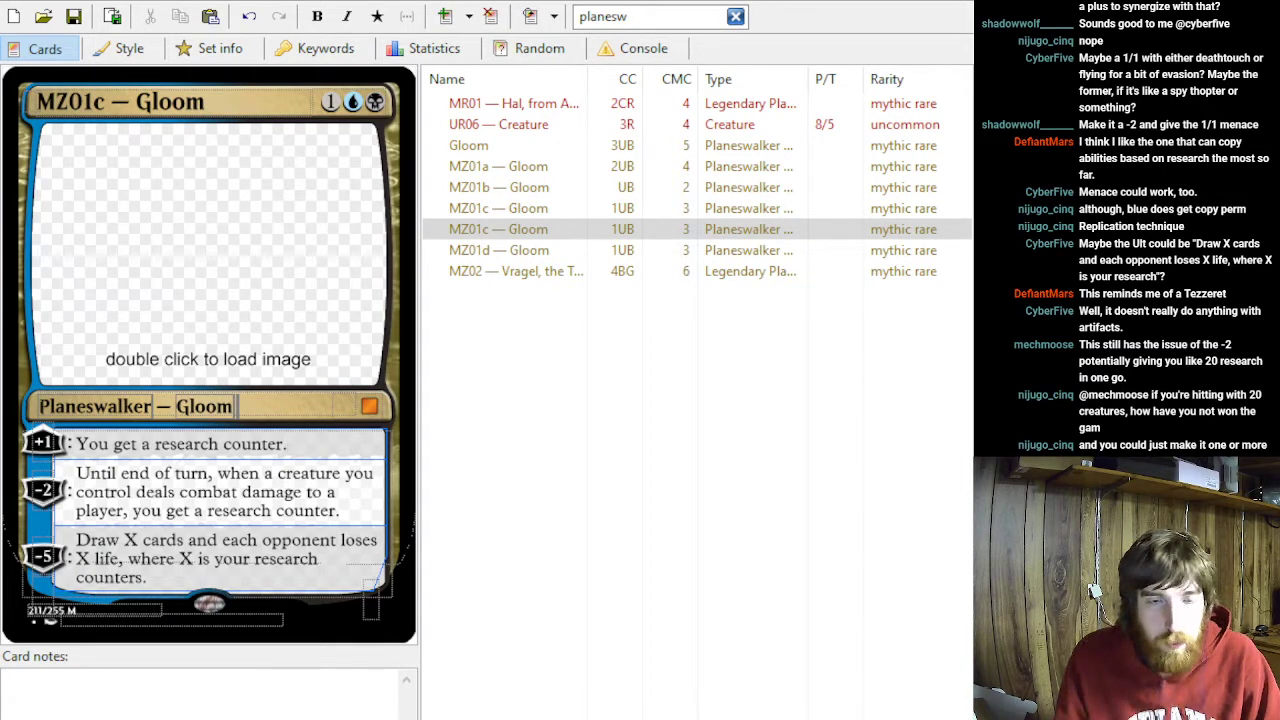
{"action": "key", "text": "ctrl+z"}
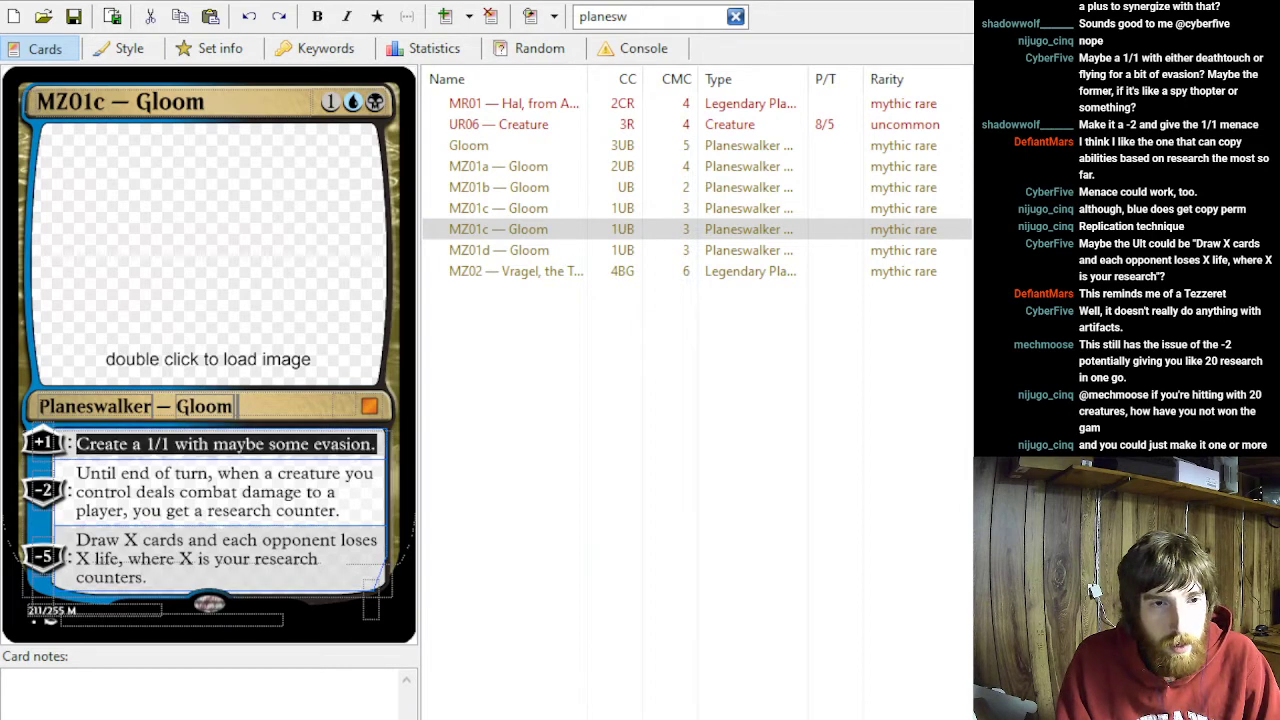
- Reword the second ability's condition to begin "when one or more creatures you control"
{"action": "left_click", "coordinate": [274, 475]}
{"action": "key", "text": "BackSpace"}
{"action": "key", "text": "BackSpace"}
{"action": "type", "text": "one or more"}
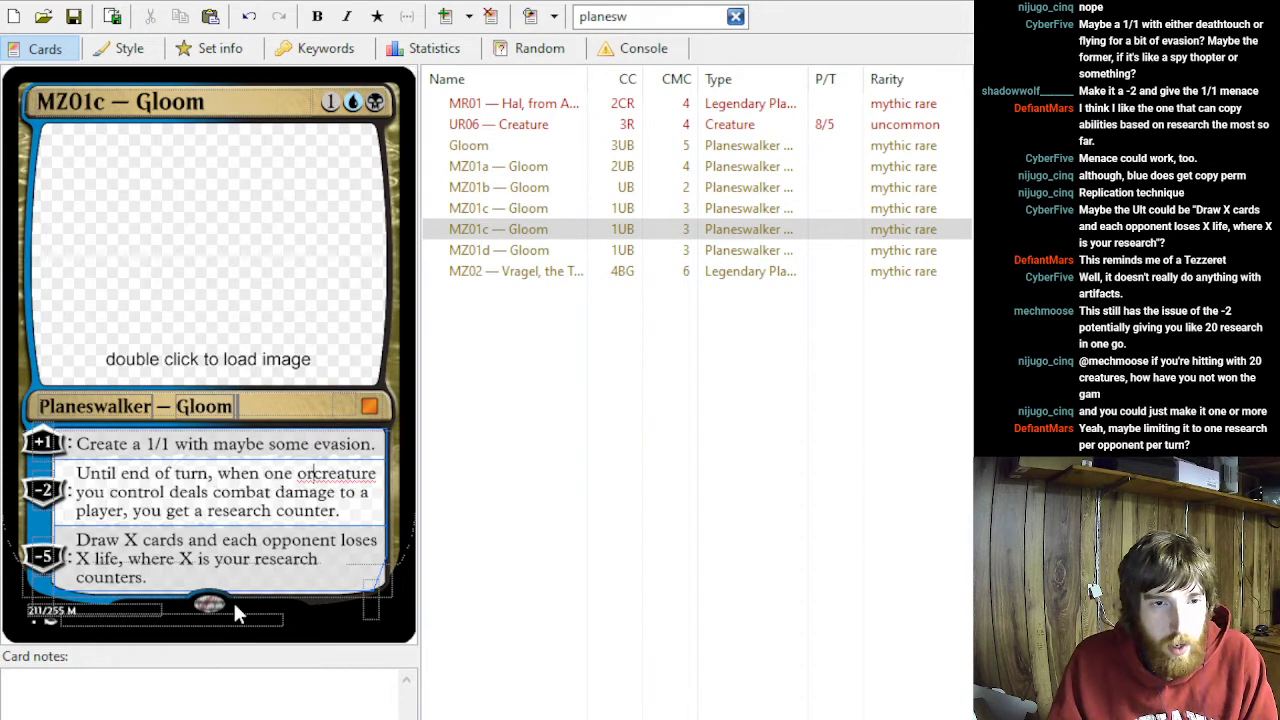
{"action": "type", "text": " creature"}
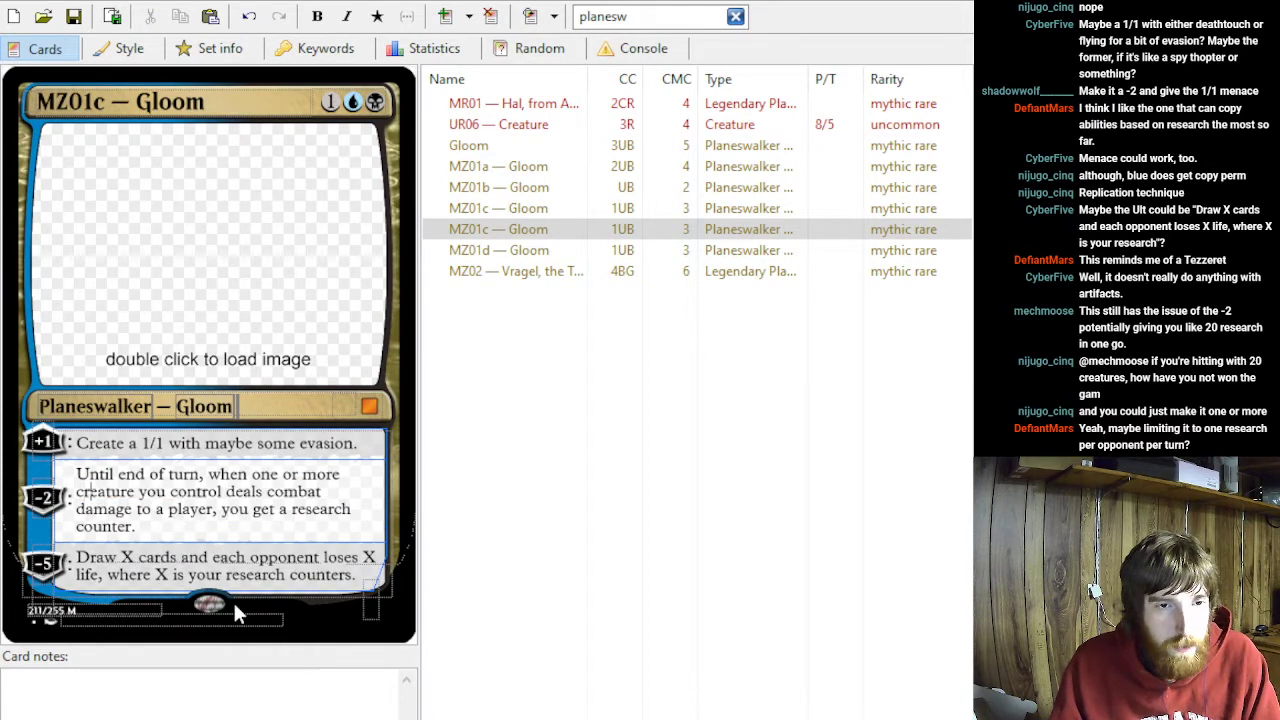
{"action": "type", "text": "s"}
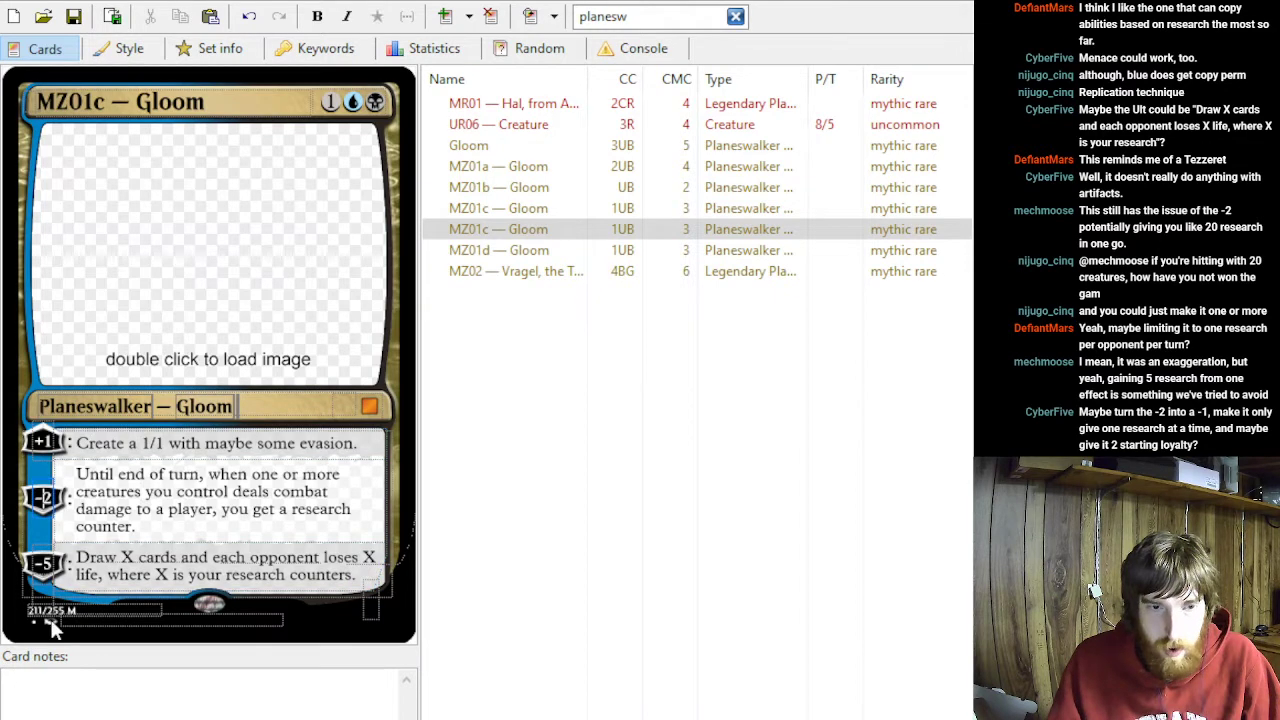
- Set the second ability's loyalty cost to -1 and the card's starting loyalty to 2
{"action": "key", "text": "BackSpace"}
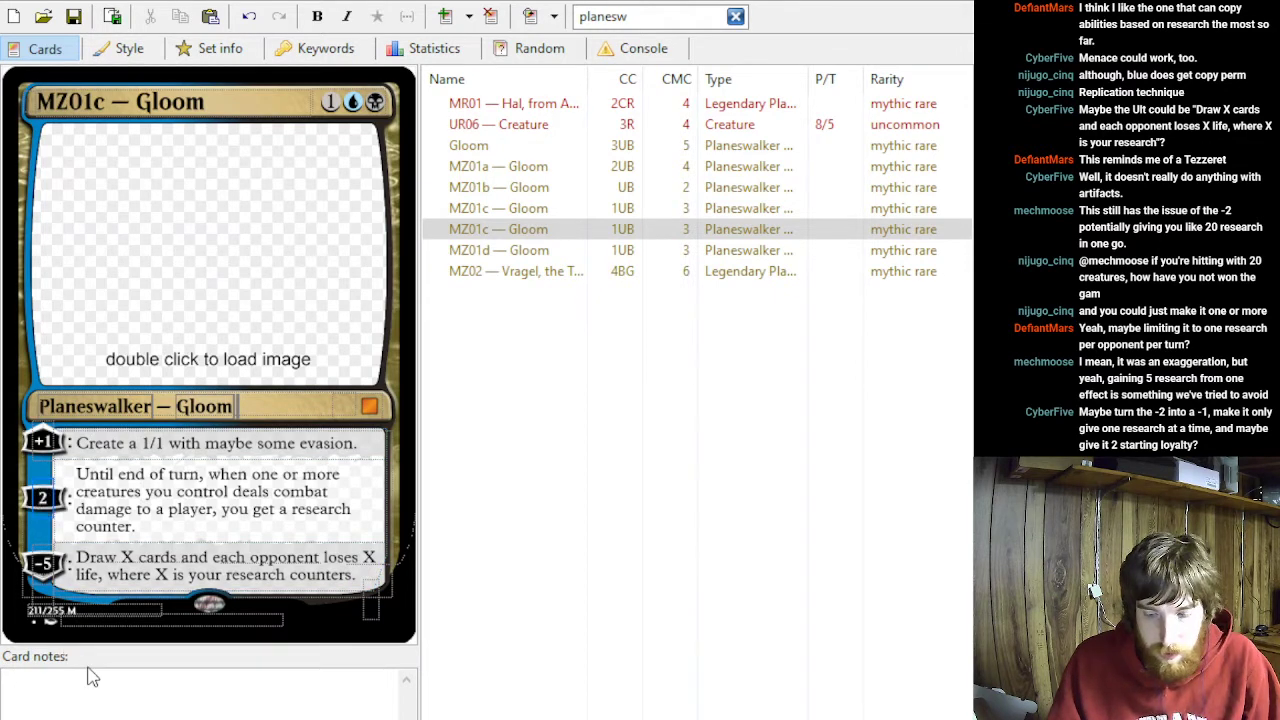
{"action": "key", "text": "Delete"}
{"action": "type", "text": "-1"}
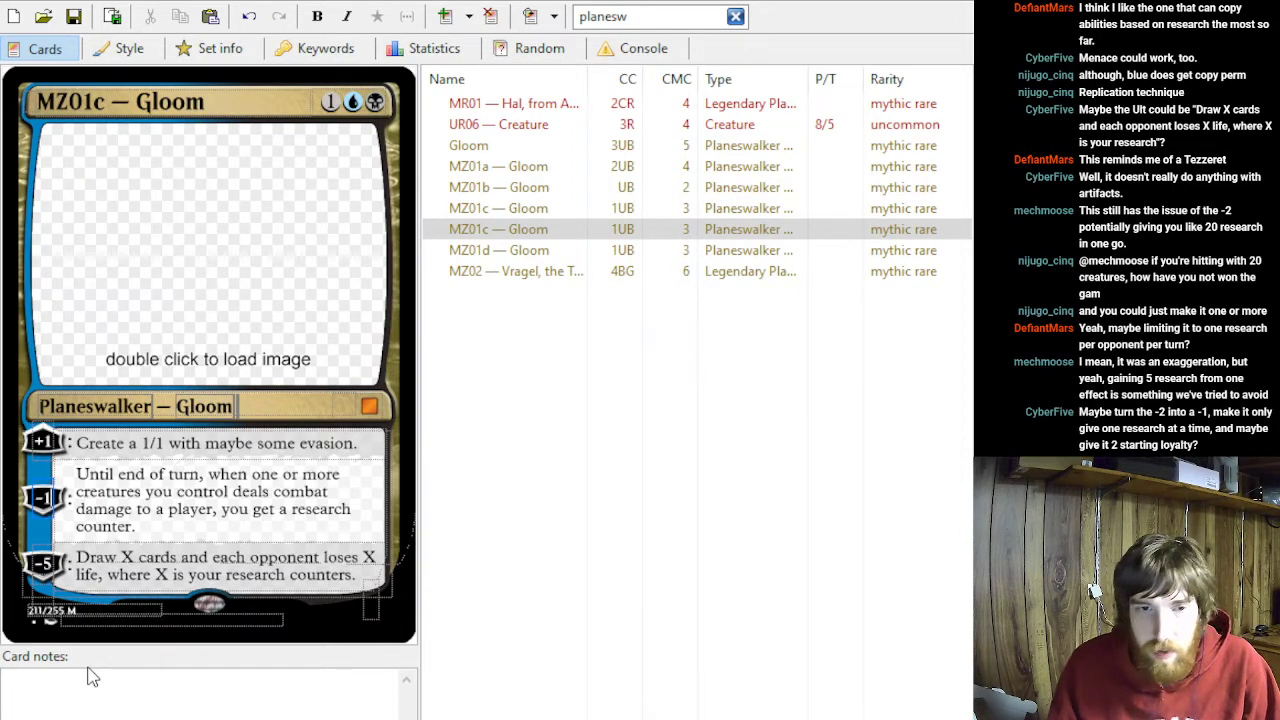
{"action": "left_click", "coordinate": [373, 600]}
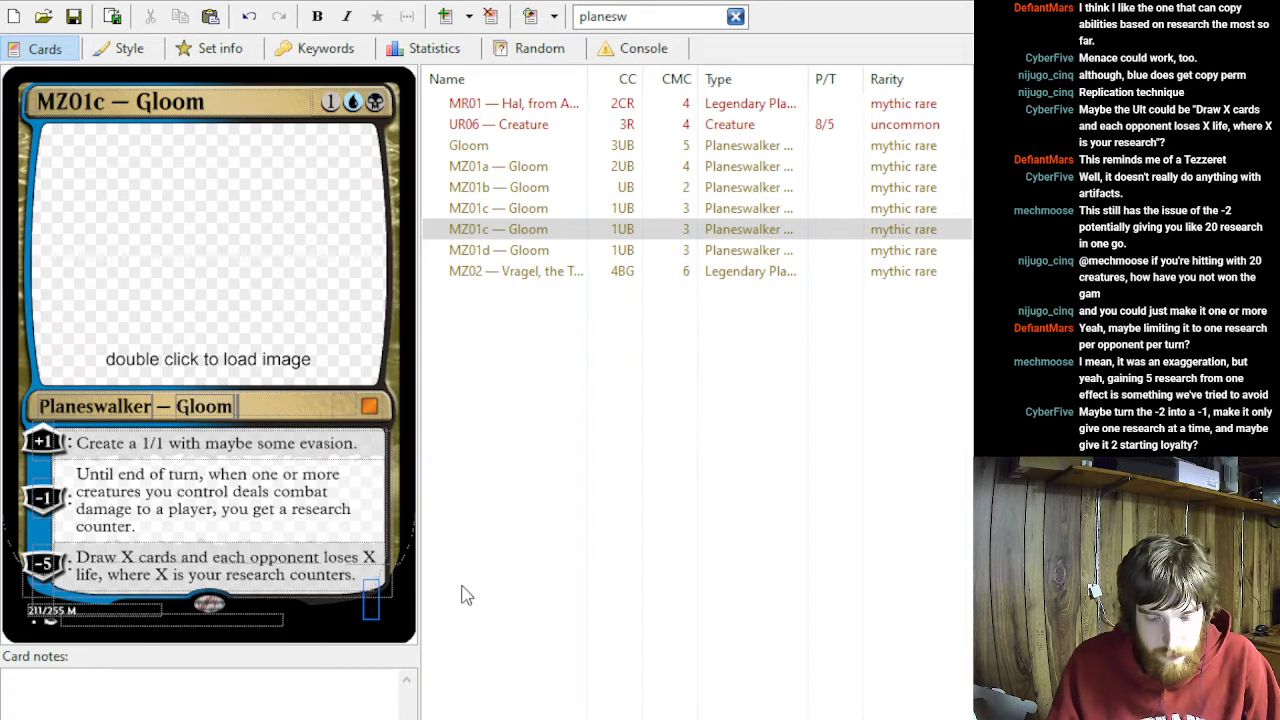
{"action": "type", "text": "2"}
- Try the mana cost without its generic mana and restore it to 1UB
{"action": "left_click", "coordinate": [331, 102]}
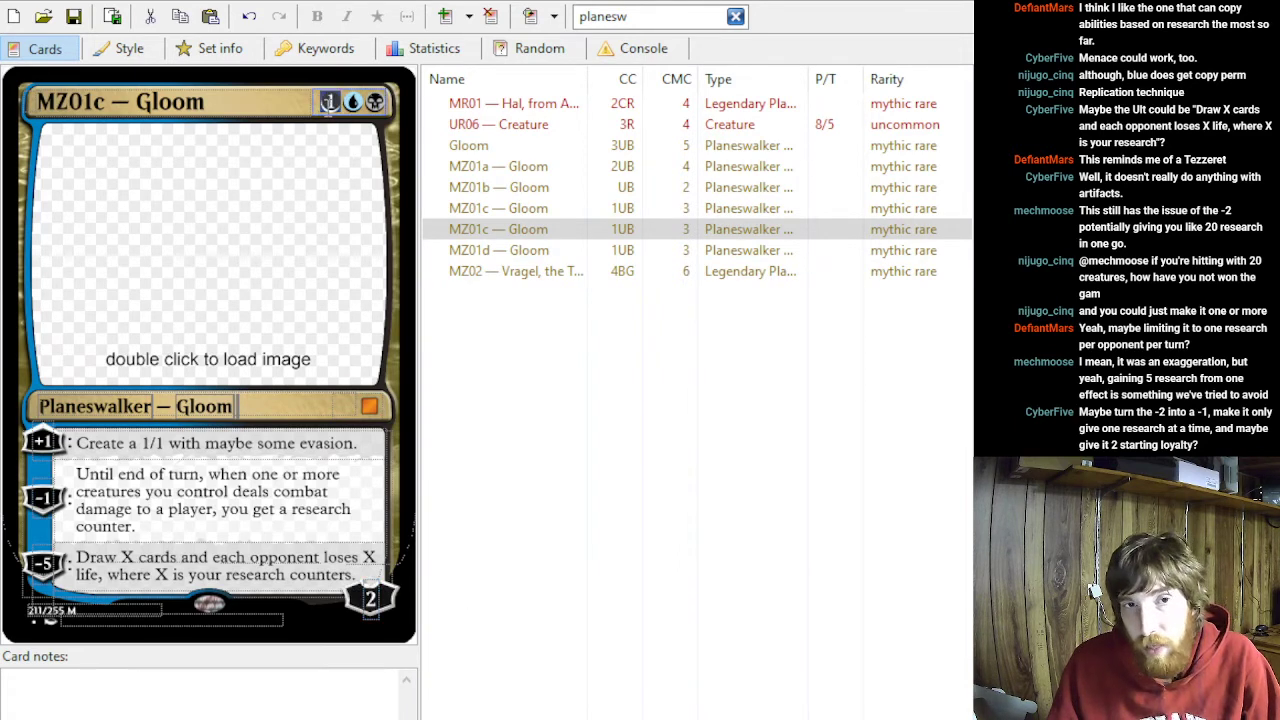
{"action": "key", "text": "BackSpace"}
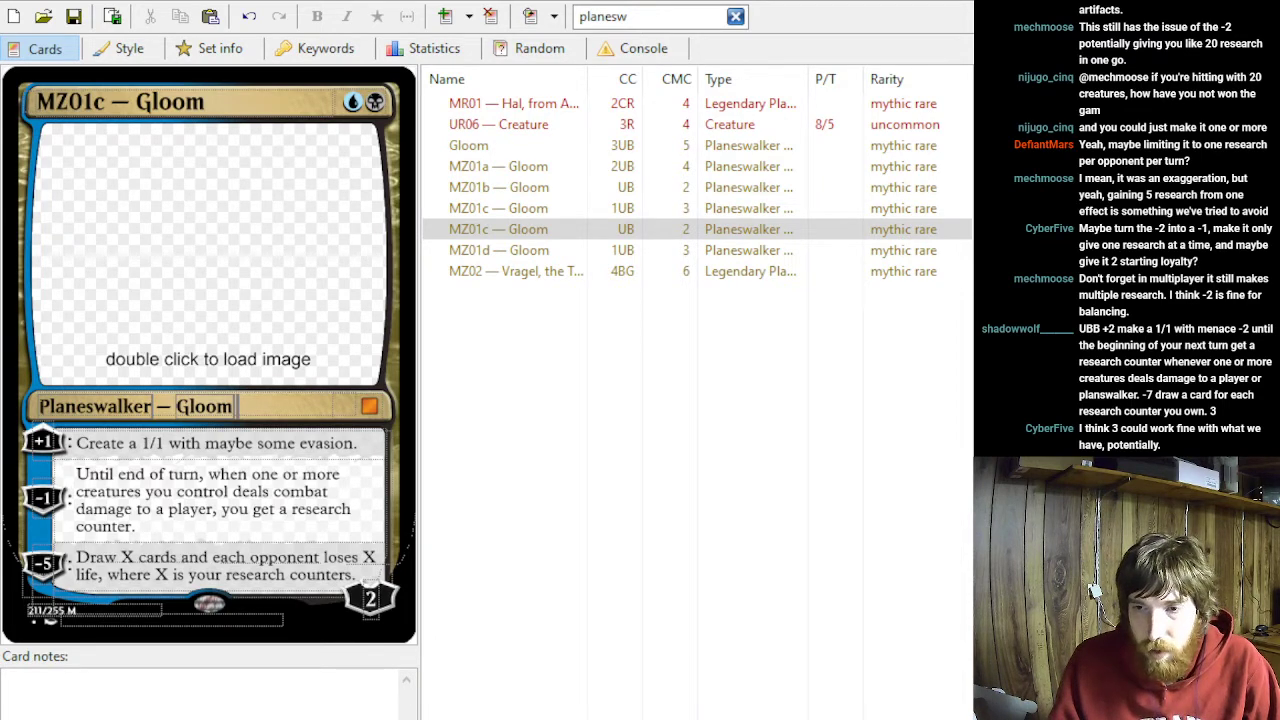
{"action": "type", "text": "1"}
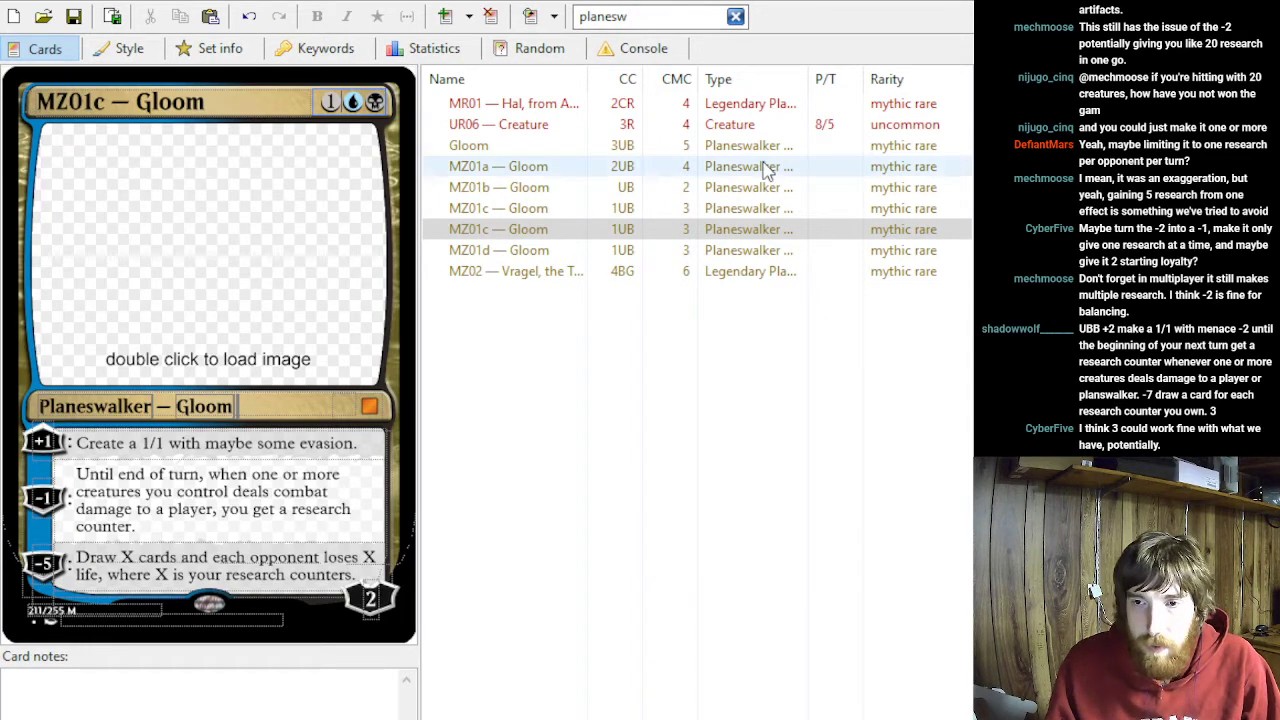
- Duplicate the current MZ01c — Gloom card and set the copy's mana cost to 2BB
{"action": "left_click", "coordinate": [566, 229]}
{"action": "key", "text": "ctrl+c"}
{"action": "key", "text": "ctrl+v"}
{"action": "left_click", "coordinate": [344, 102]}
{"action": "key", "text": "Delete"}
{"action": "type", "text": "b"}
{"action": "key", "text": "BackSpace"}
{"action": "type", "text": "2"}
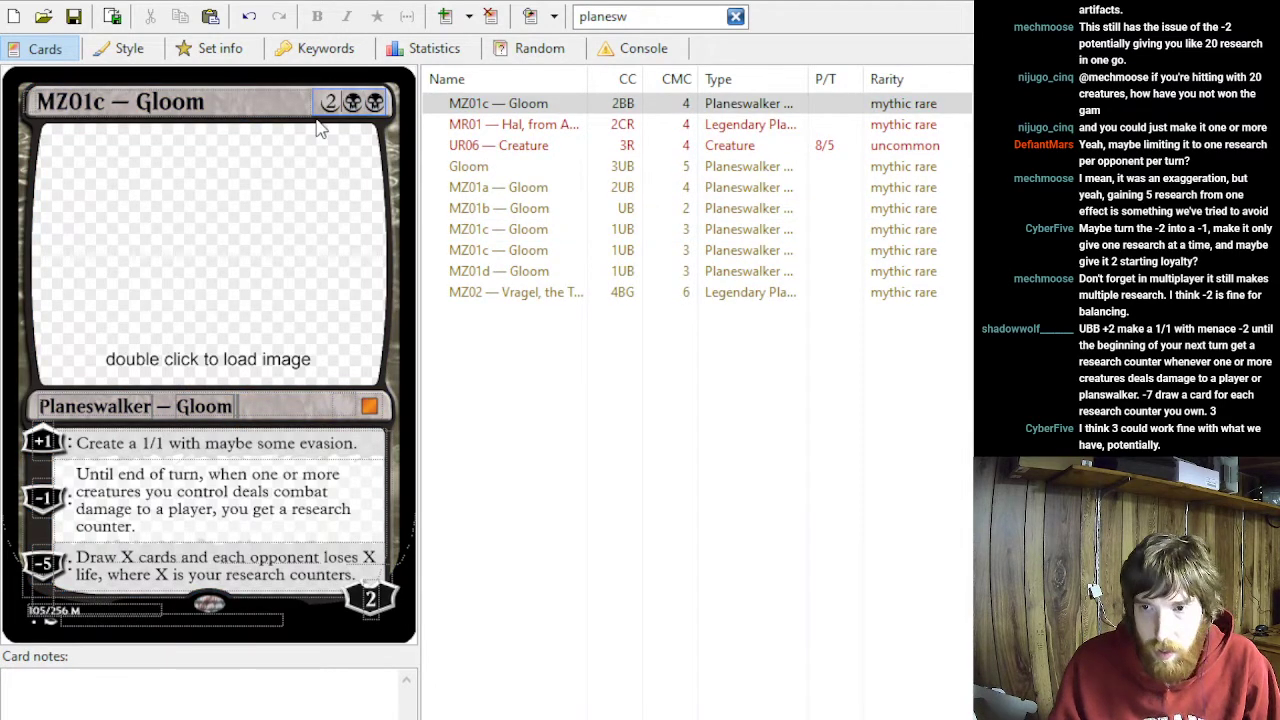
- Change the copy's first ability to cost +2 and read "Create a 1/1 with menace."
{"action": "left_click", "coordinate": [42, 441]}
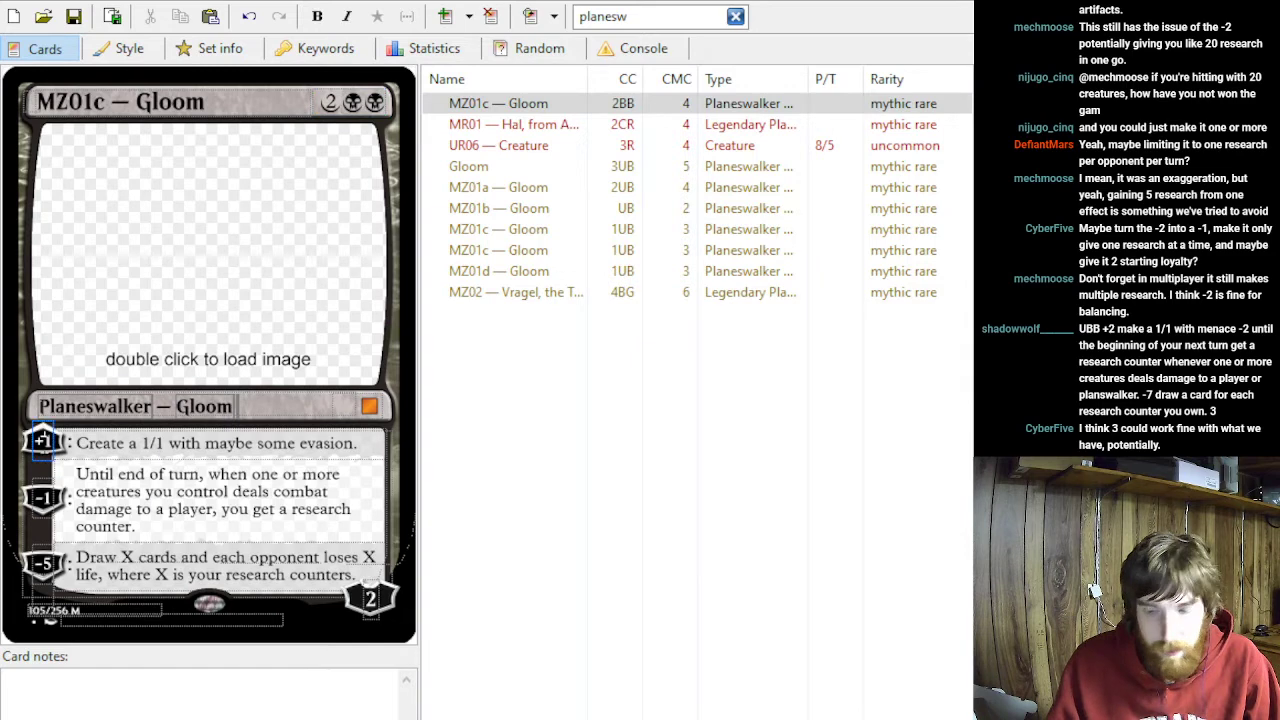
{"action": "key", "text": "BackSpace"}
{"action": "type", "text": "2"}
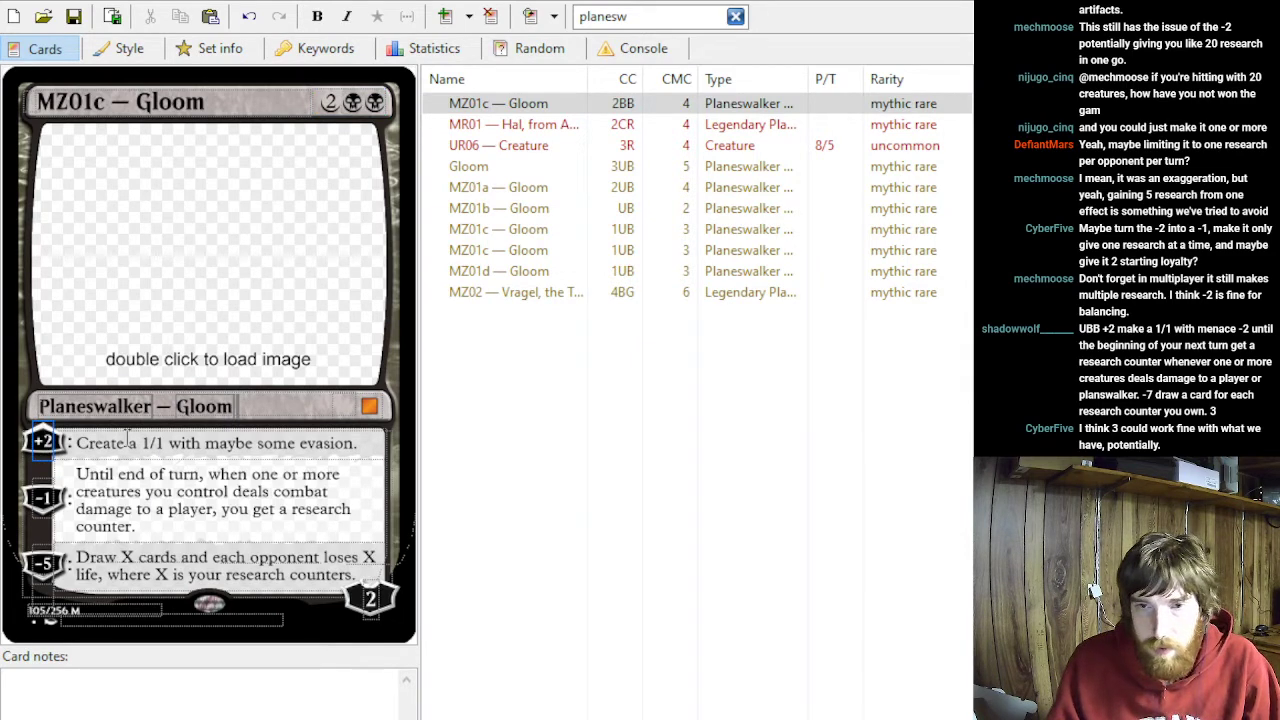
{"action": "left_click_drag", "start_coordinate": [357, 443], "coordinate": [208, 462]}
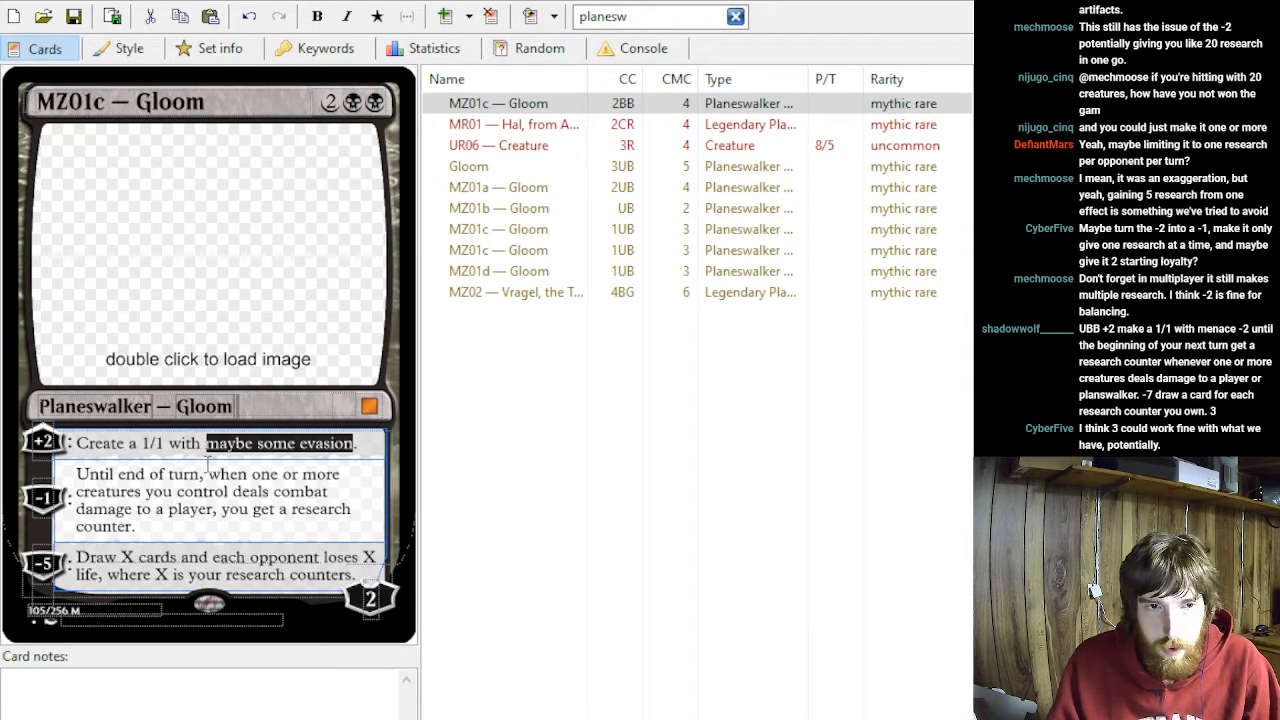
{"action": "type", "text": "menace"}
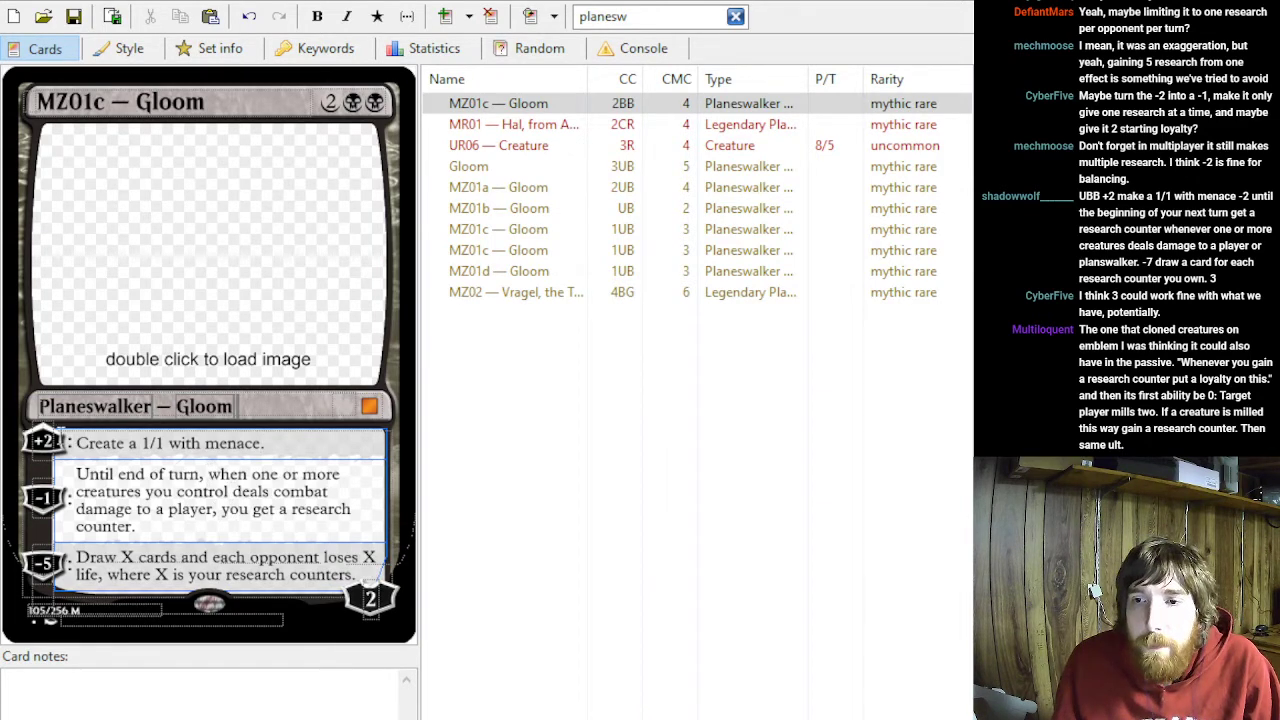
- Set the second ability's loyalty cost to -2 and the third ability's to -7
{"action": "left_click", "coordinate": [53, 497]}
{"action": "key", "text": "BackSpace"}
{"action": "key", "text": "BackSpace"}
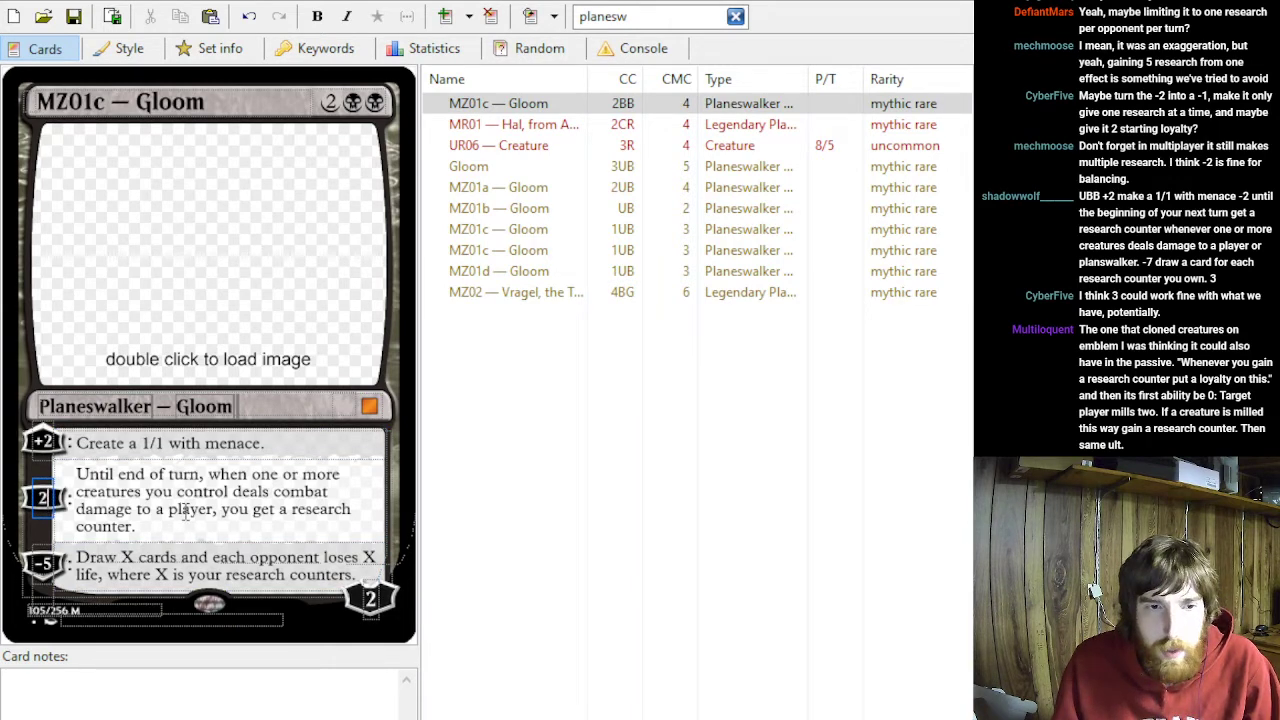
{"action": "type", "text": "-2"}
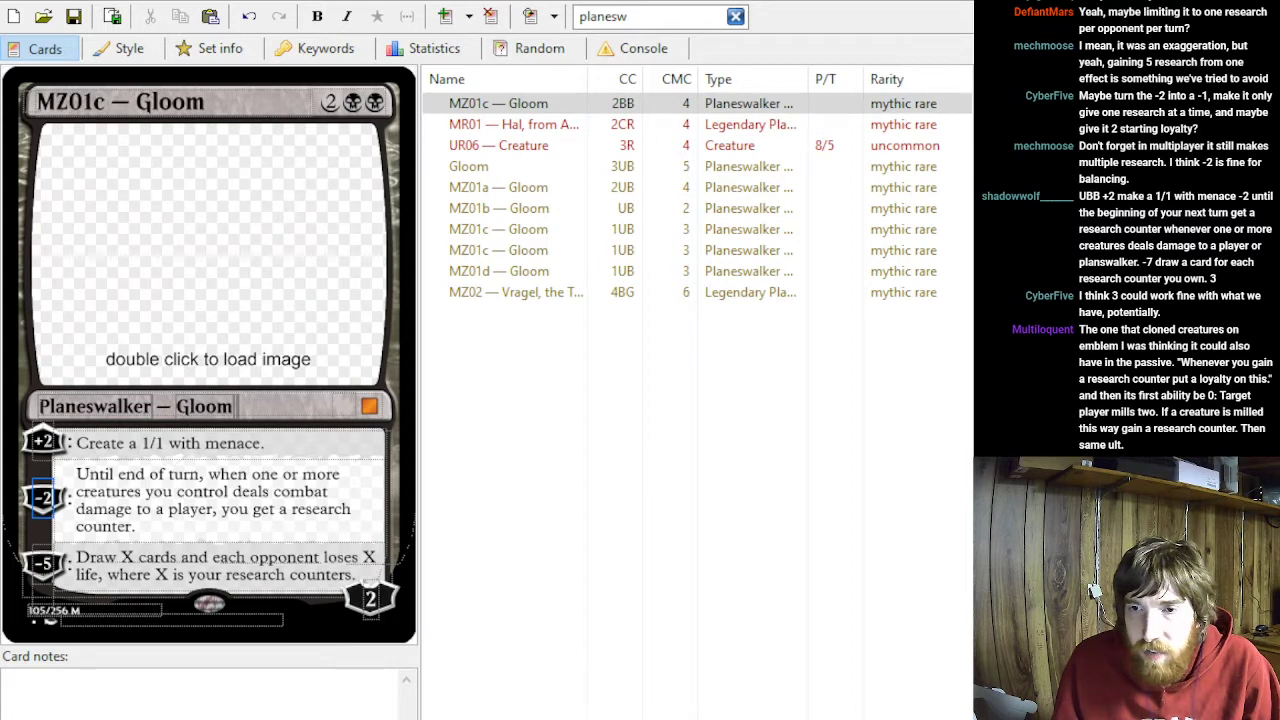
{"action": "left_click", "coordinate": [50, 565]}
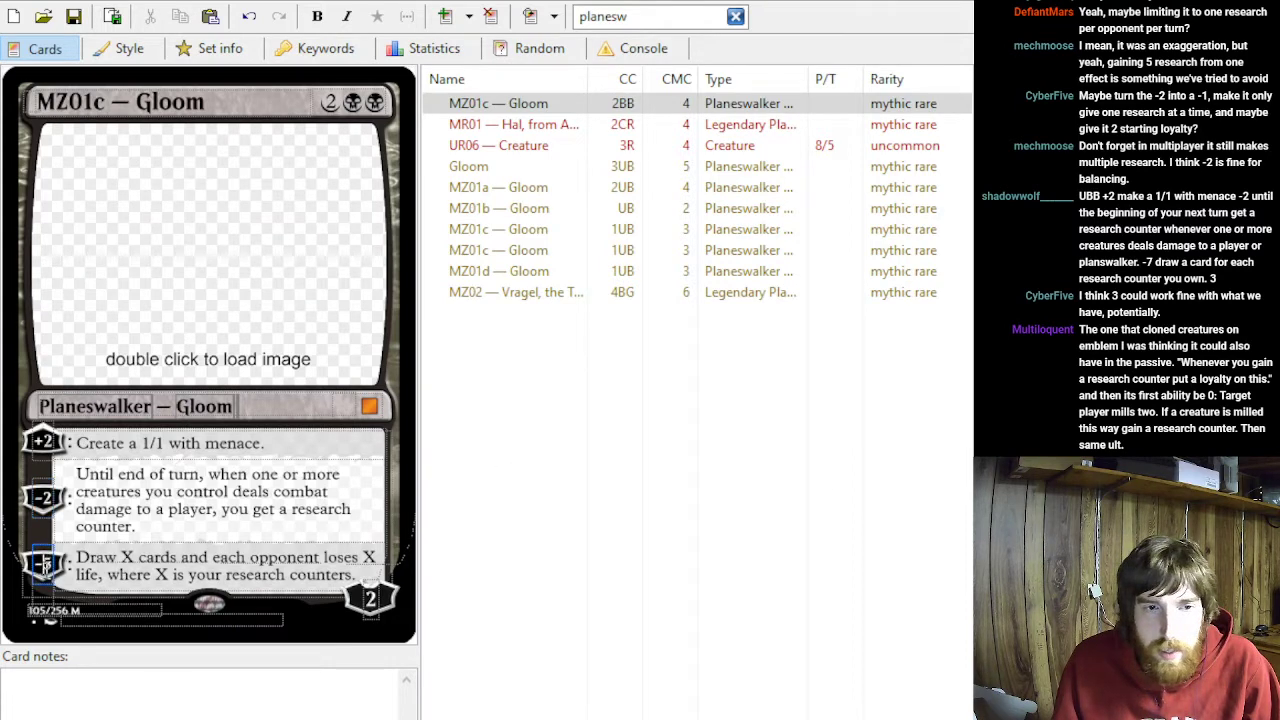
{"action": "key", "text": "BackSpace"}
{"action": "type", "text": "7"}
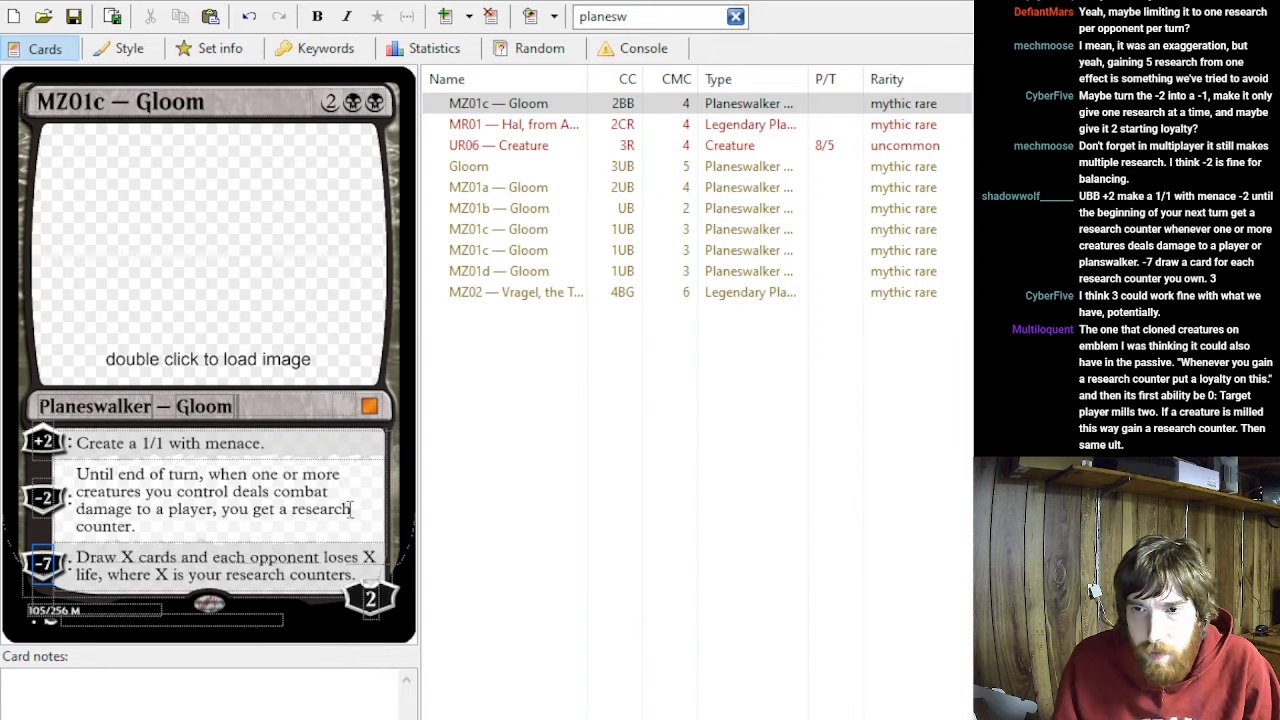
- Reword the -7 ability to "Draw cards equal to your research counters."
{"action": "left_click_drag", "start_coordinate": [363, 577], "coordinate": [120, 563]}
{"action": "type", "text": "cards ex"}
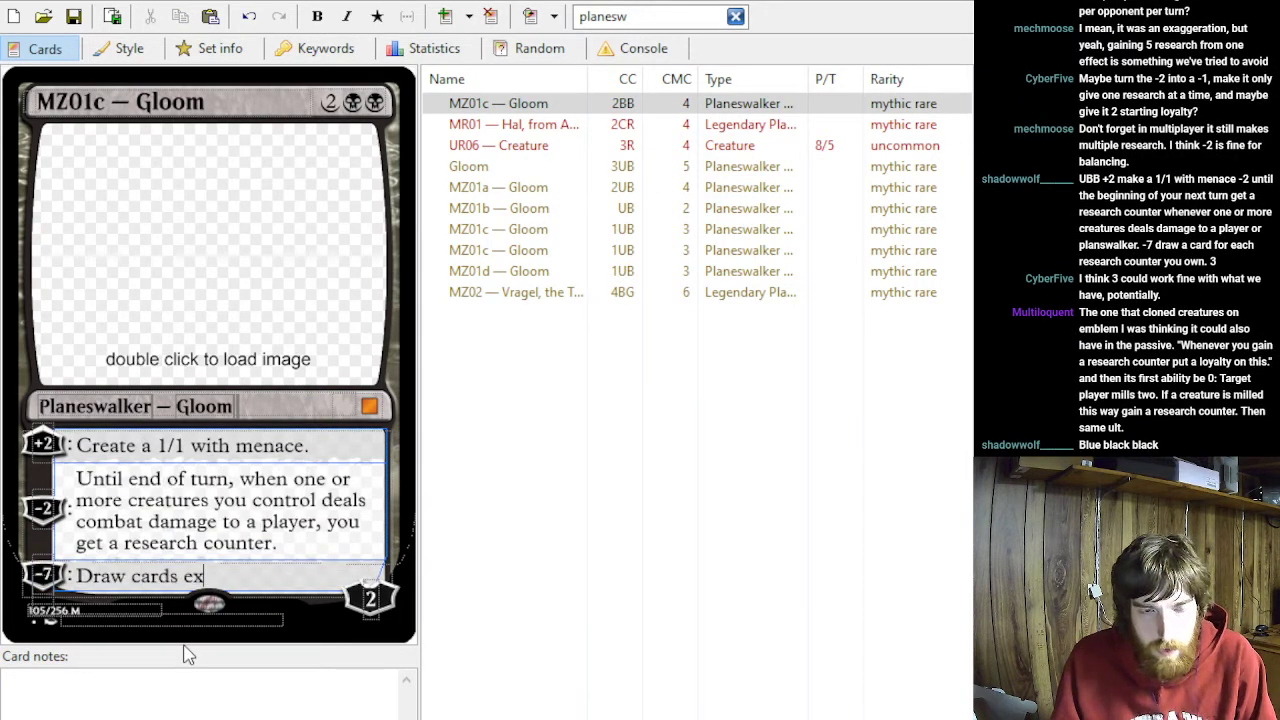
{"action": "key", "text": "BackSpace"}
{"action": "type", "text": "qual to"}
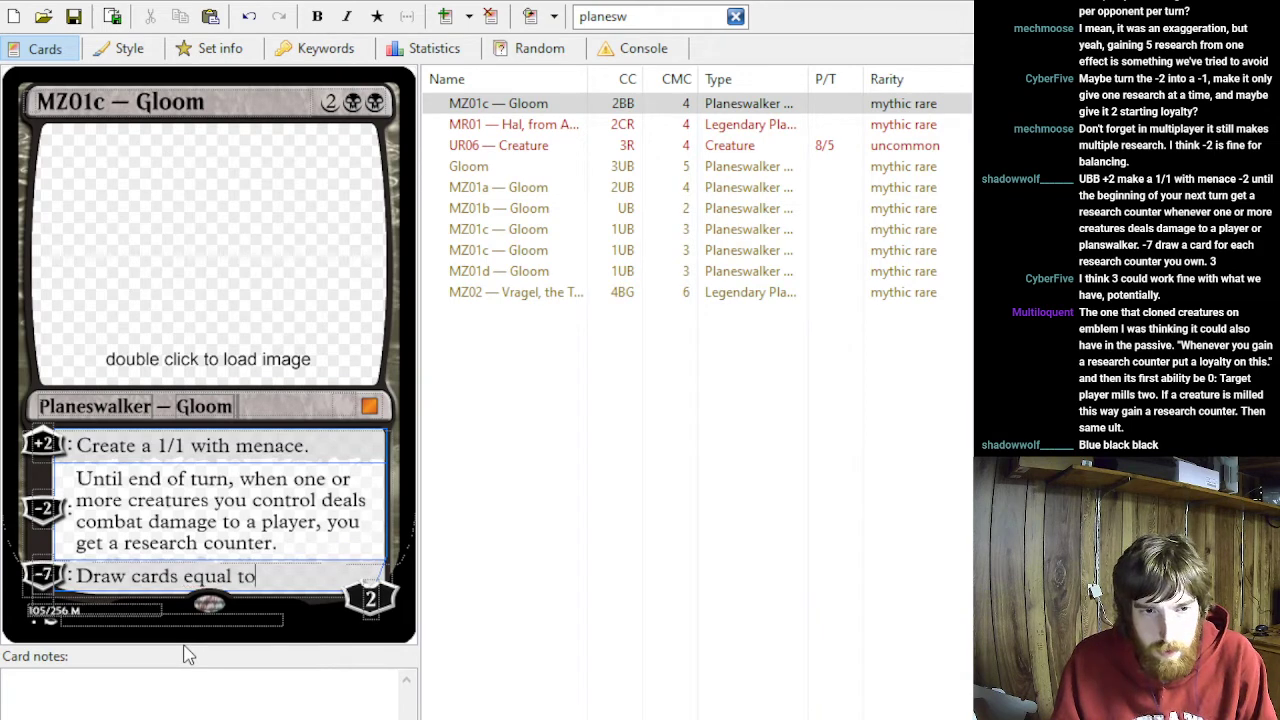
{"action": "type", "text": " your research counters."}
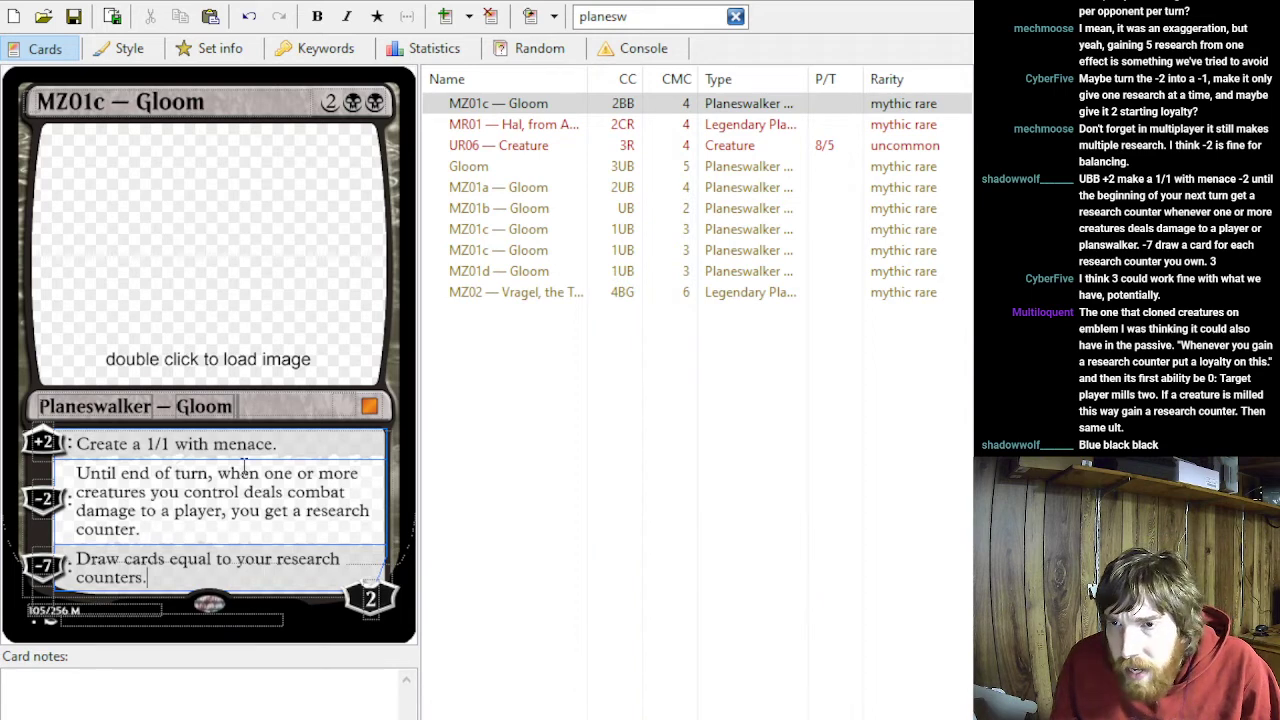
- Replace the generic mana in the casting cost with blue, making it UBB
{"action": "left_click", "coordinate": [340, 101]}
{"action": "key", "text": "BackSpace"}
{"action": "type", "text": "u"}
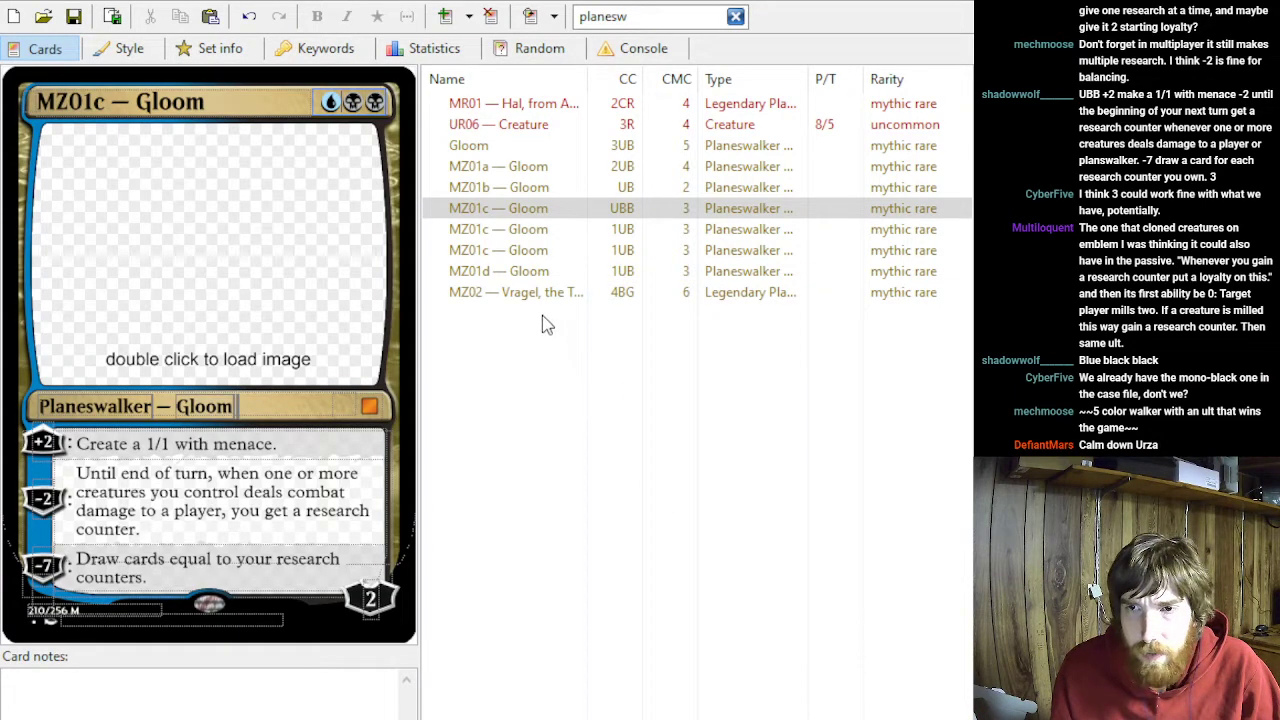
- Replace the text of MZ01b Gloom's +1 ability with "You get a research counter."
{"action": "left_click", "coordinate": [473, 189]}
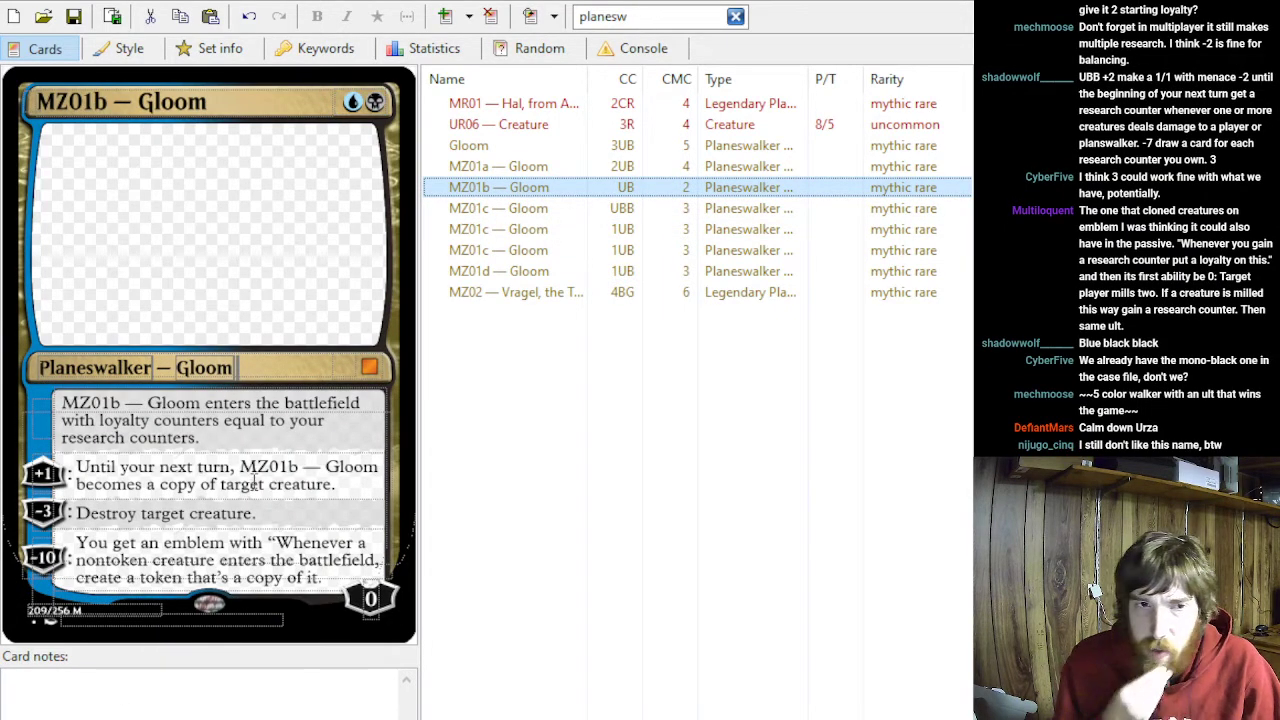
{"action": "left_click", "coordinate": [230, 440]}
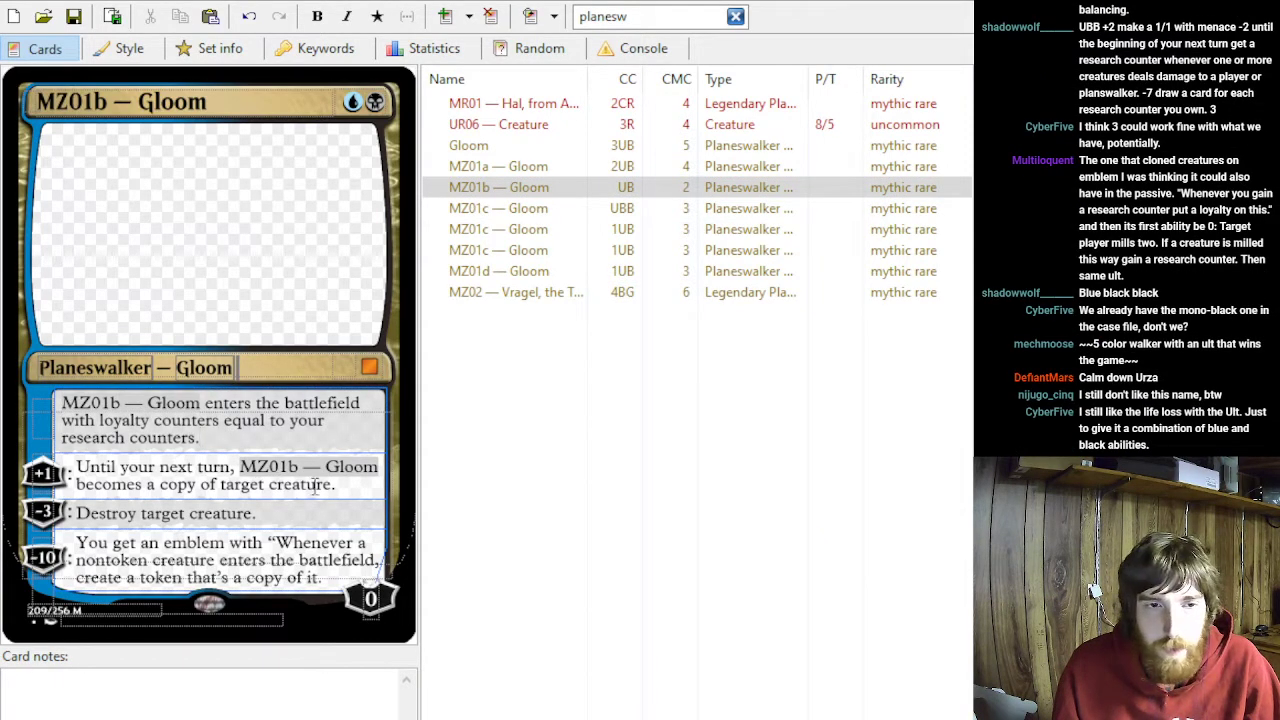
{"action": "left_click_drag", "start_coordinate": [355, 488], "coordinate": [77, 467]}
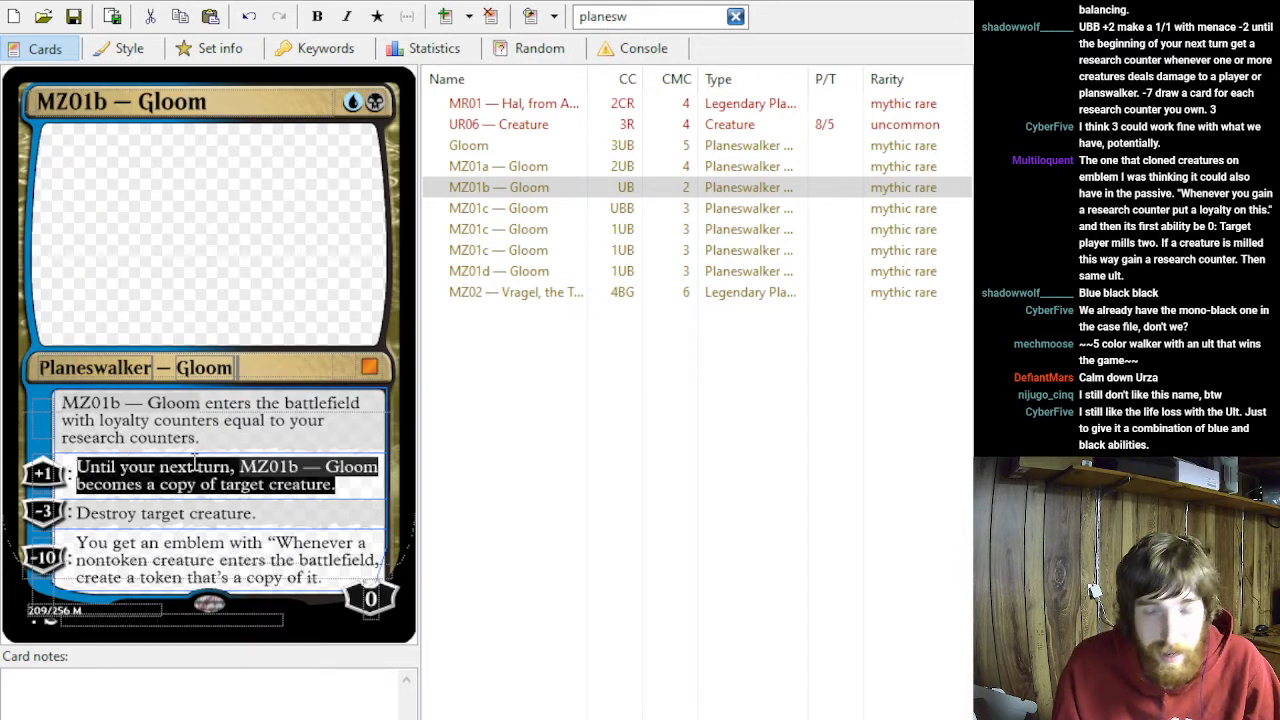
{"action": "type", "text": "You get a"}
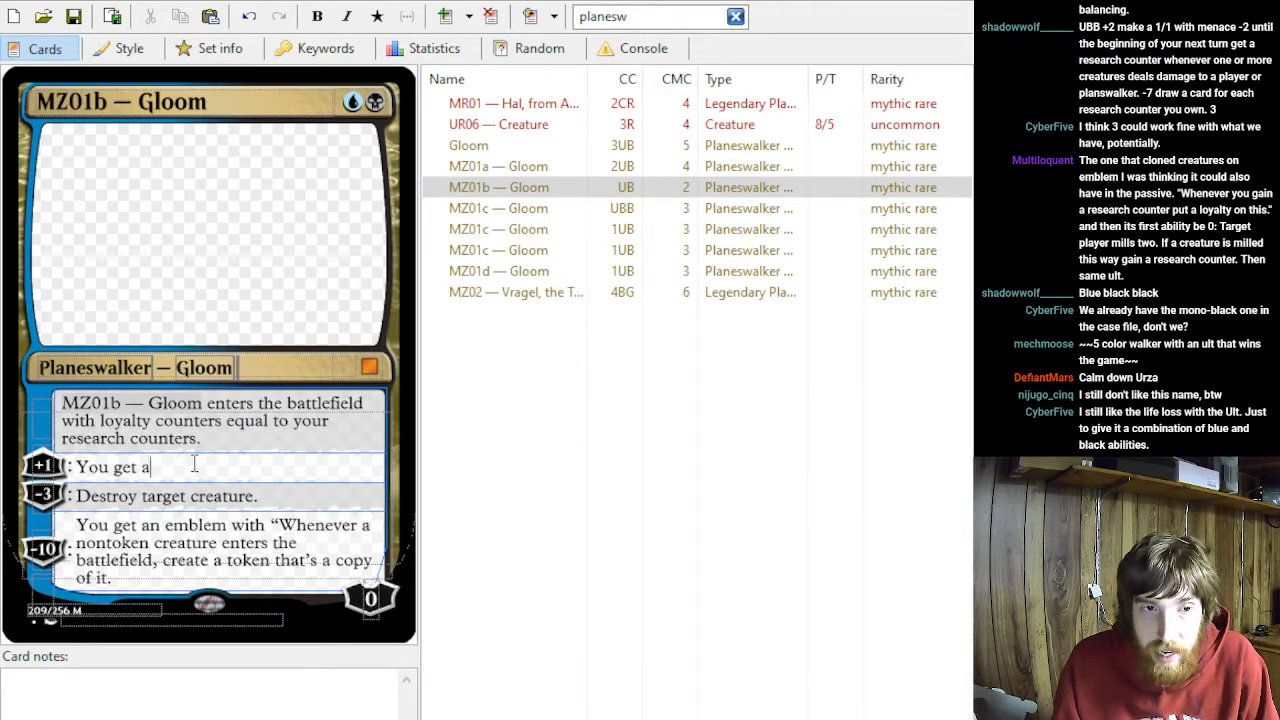
{"action": "type", "text": " research counter."}
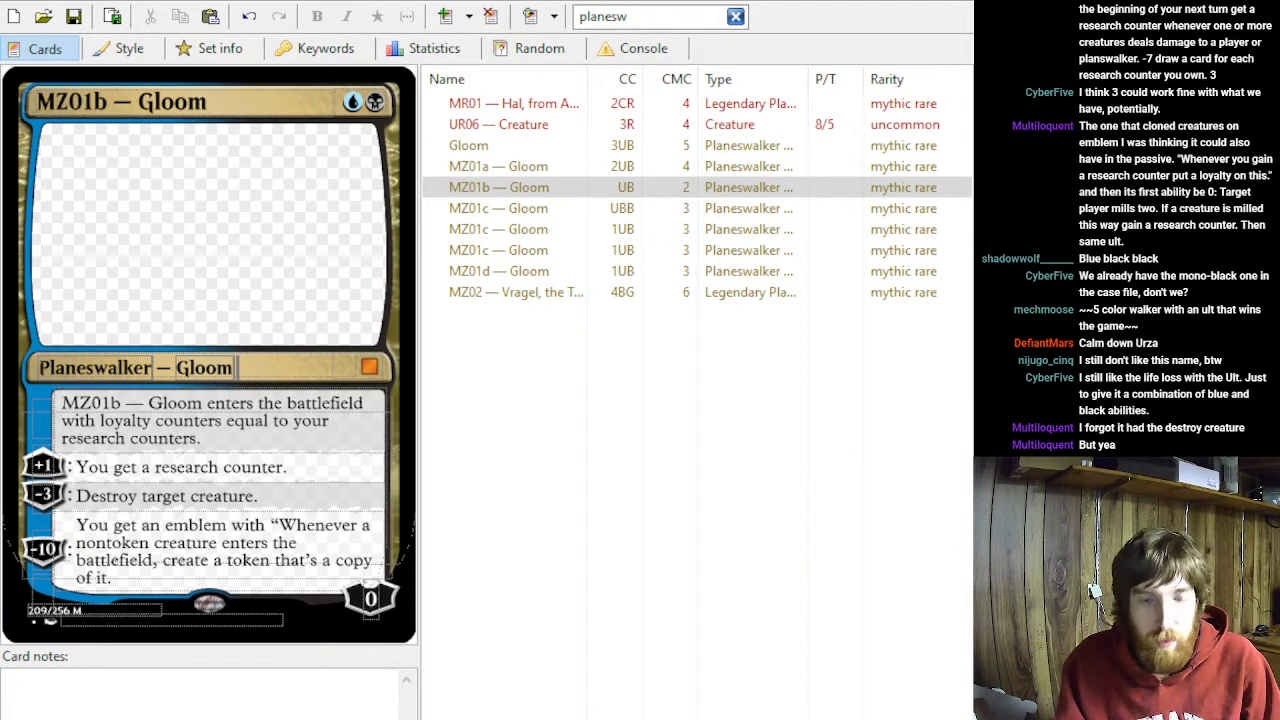
{"action": "left_click", "coordinate": [289, 467]}
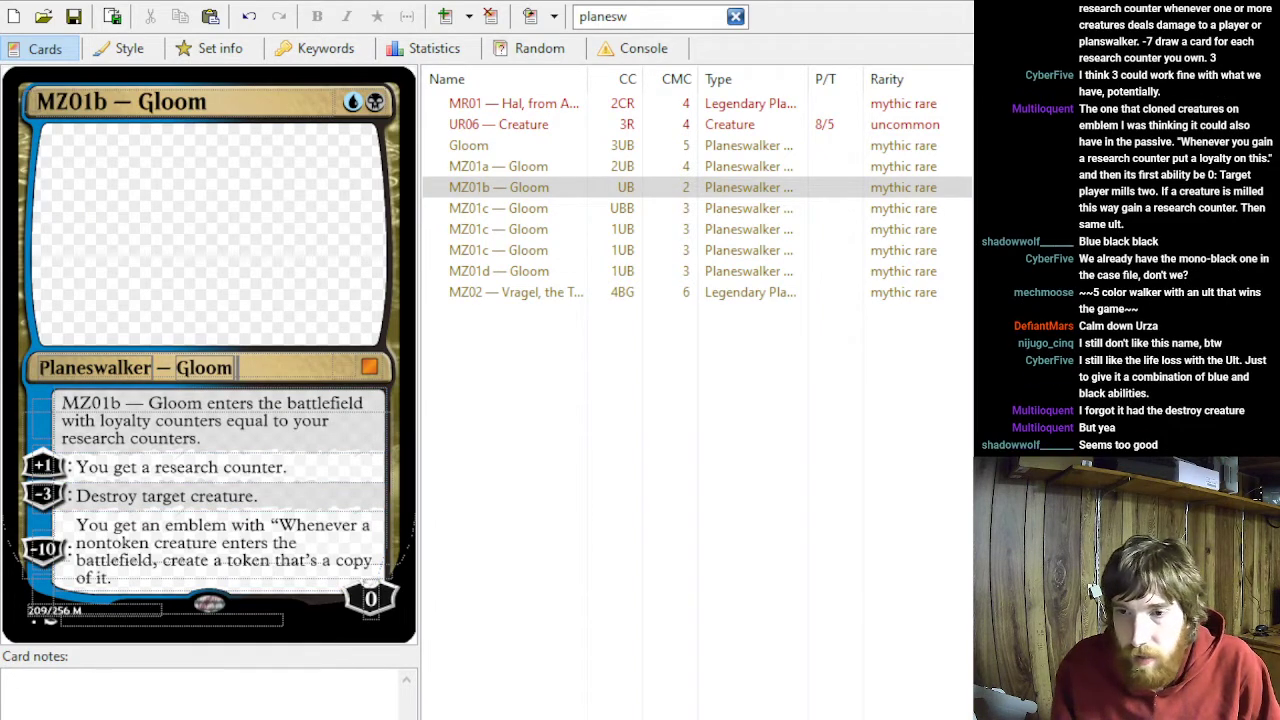
{"action": "left_click", "coordinate": [289, 467]}
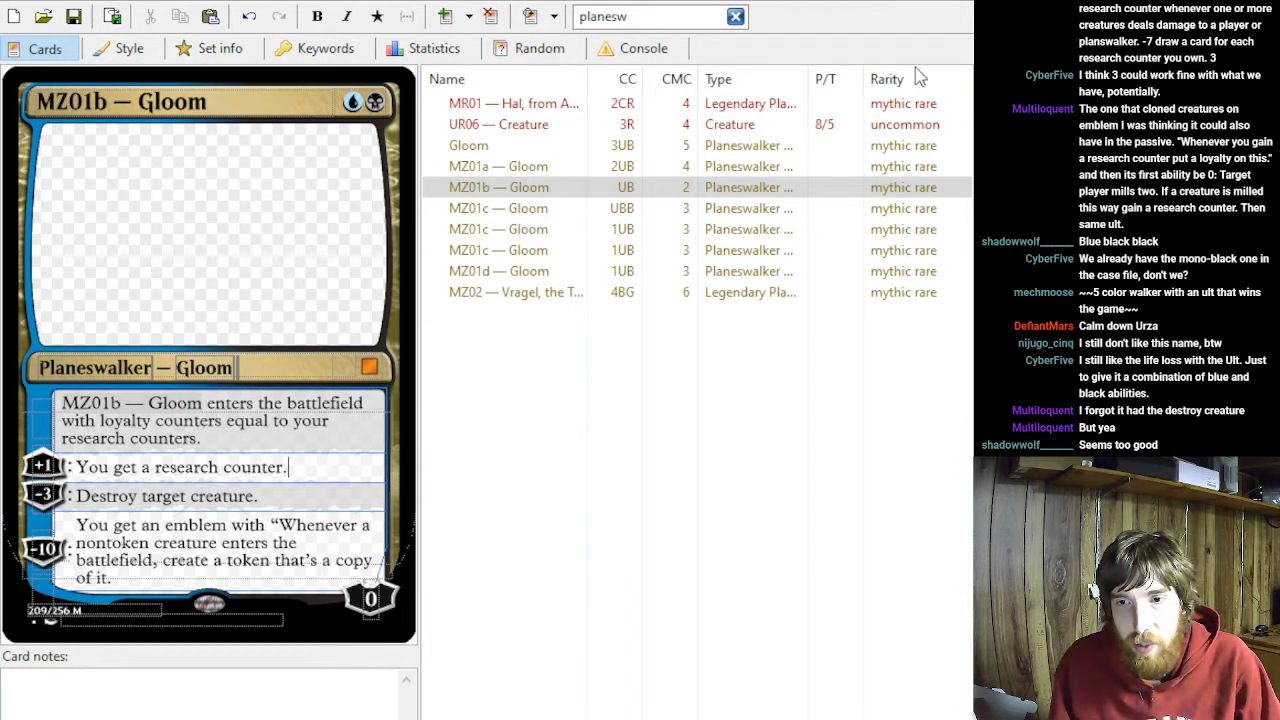
{"action": "left_click", "coordinate": [342, 105]}
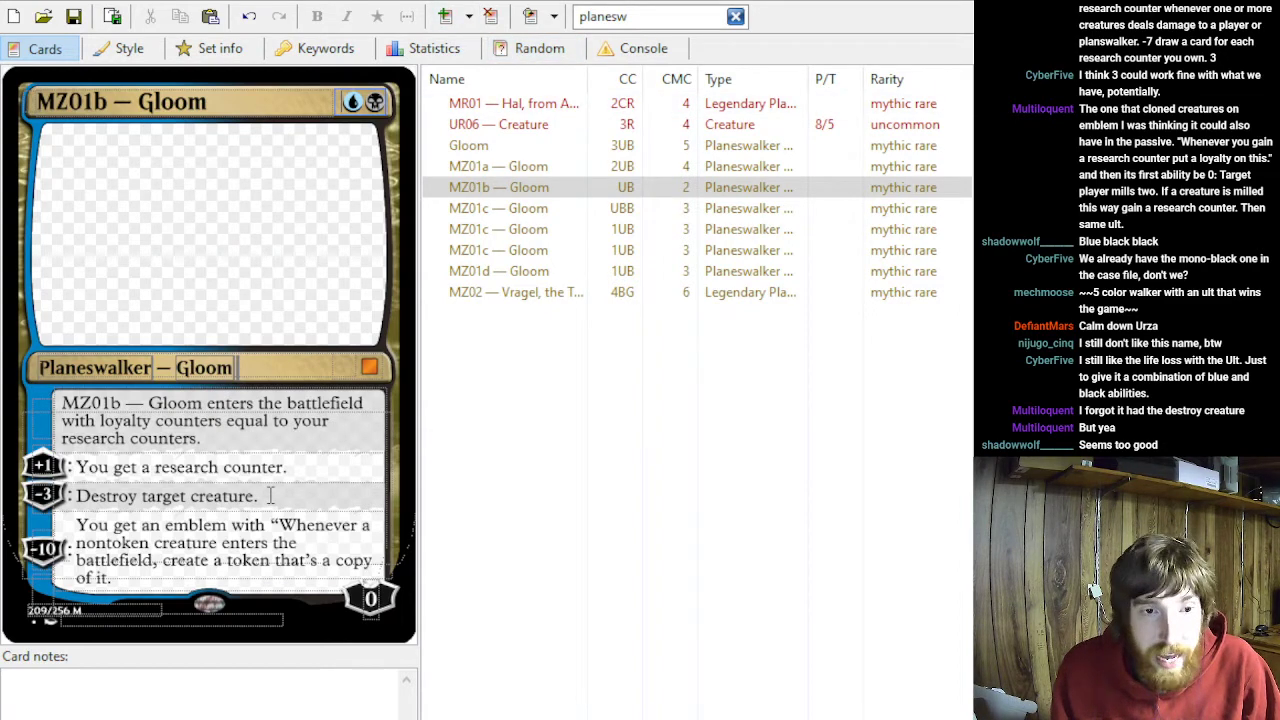
{"action": "left_click_drag", "start_coordinate": [270, 496], "coordinate": [55, 497]}
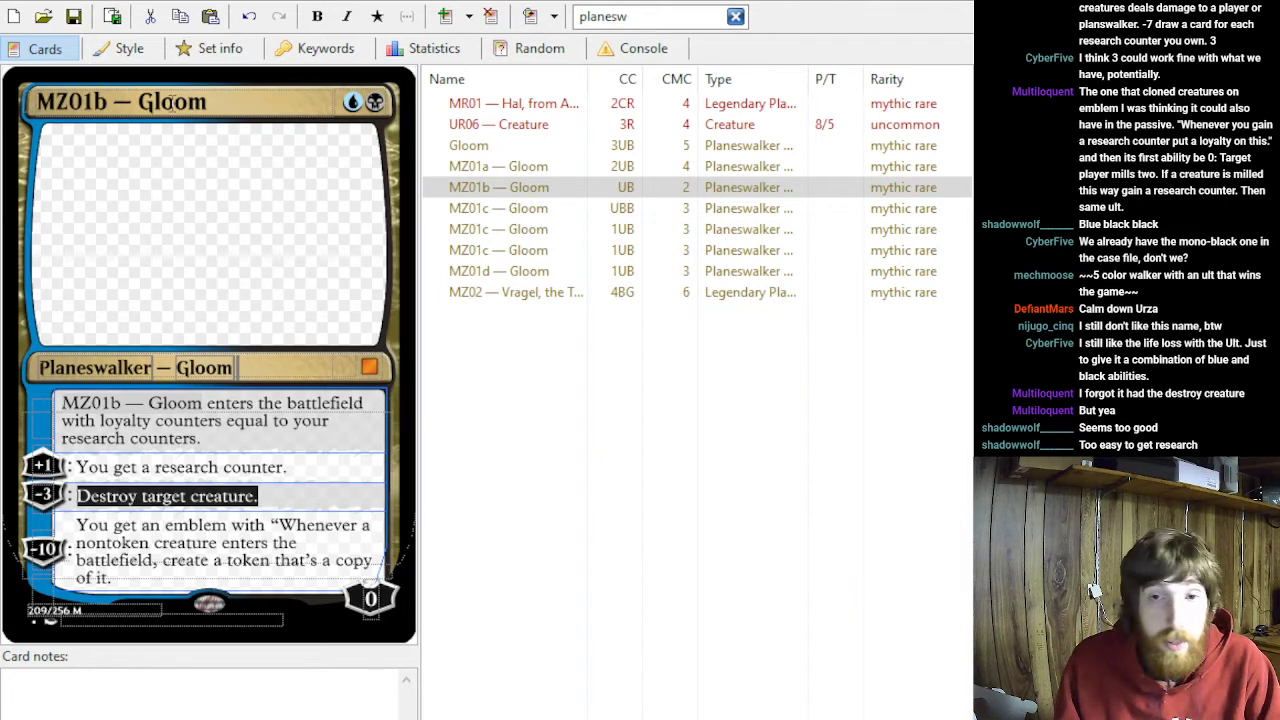
{"action": "left_click", "coordinate": [343, 88]}
{"action": "type", "text": "4"}
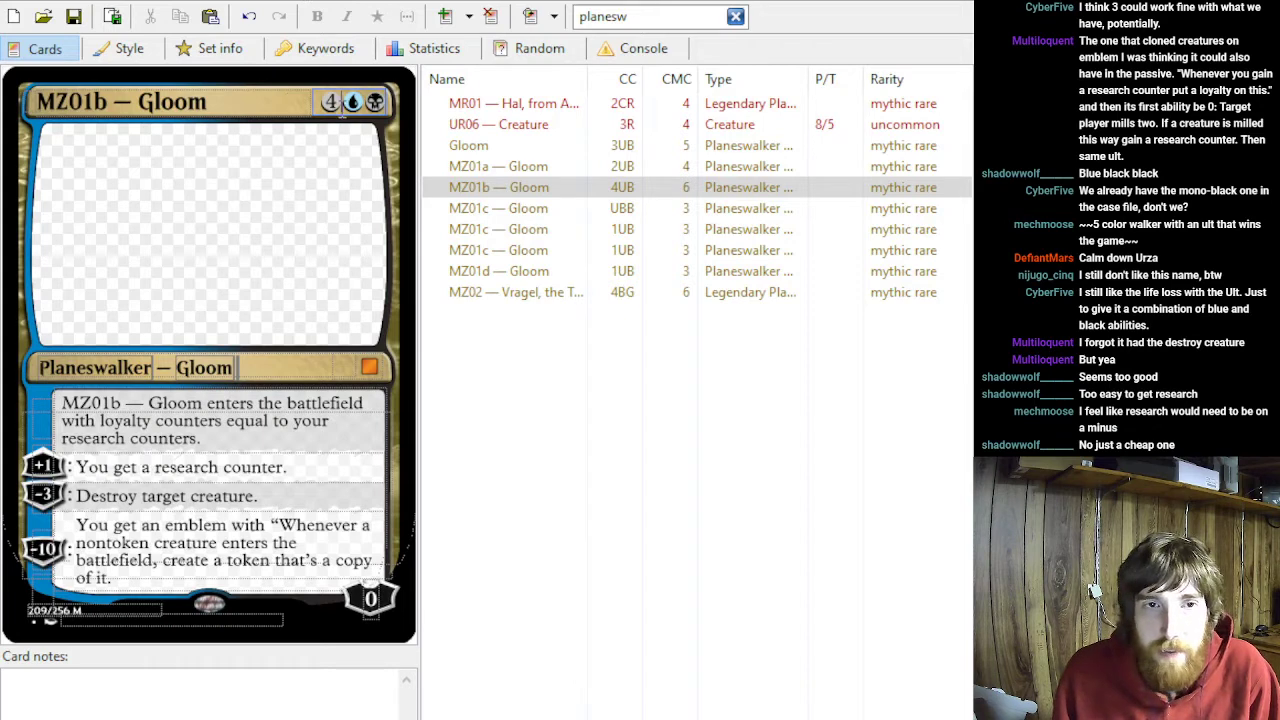
{"action": "key", "text": "BackSpace"}
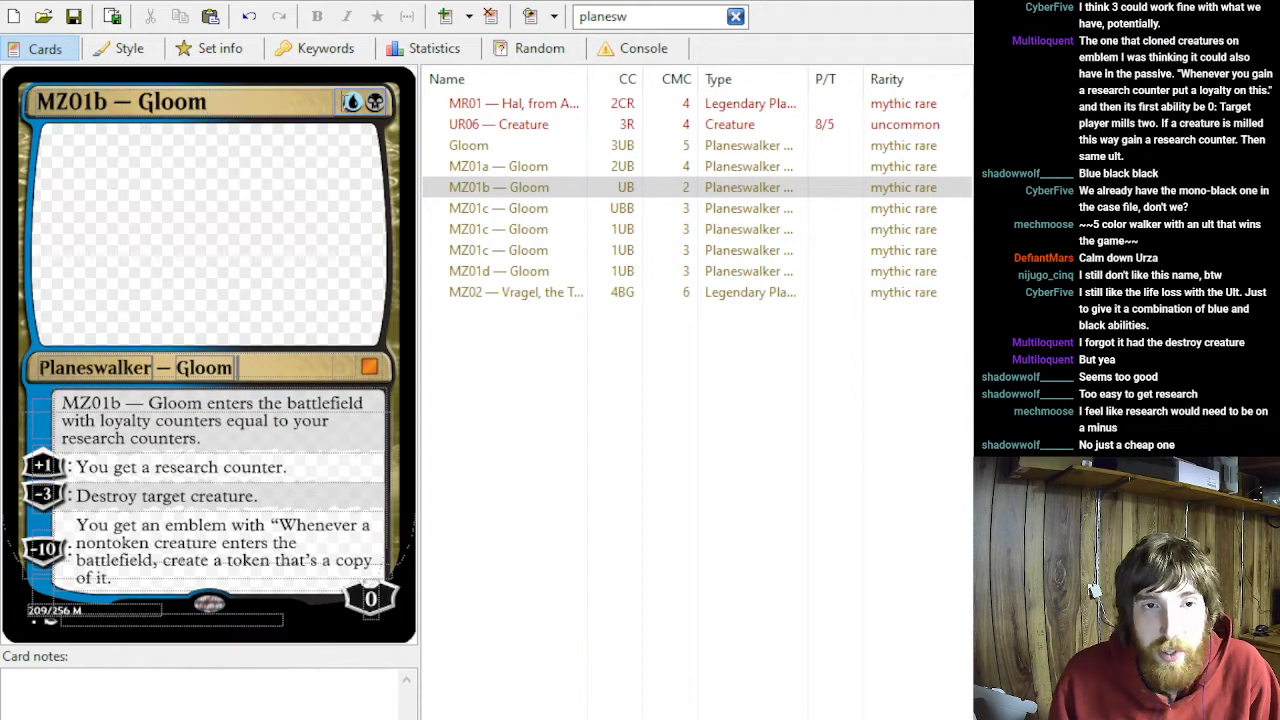
- Add three generic mana to MZ01b Gloom's casting cost, making it 3UB
{"action": "left_click_drag", "start_coordinate": [348, 98], "coordinate": [406, 113]}
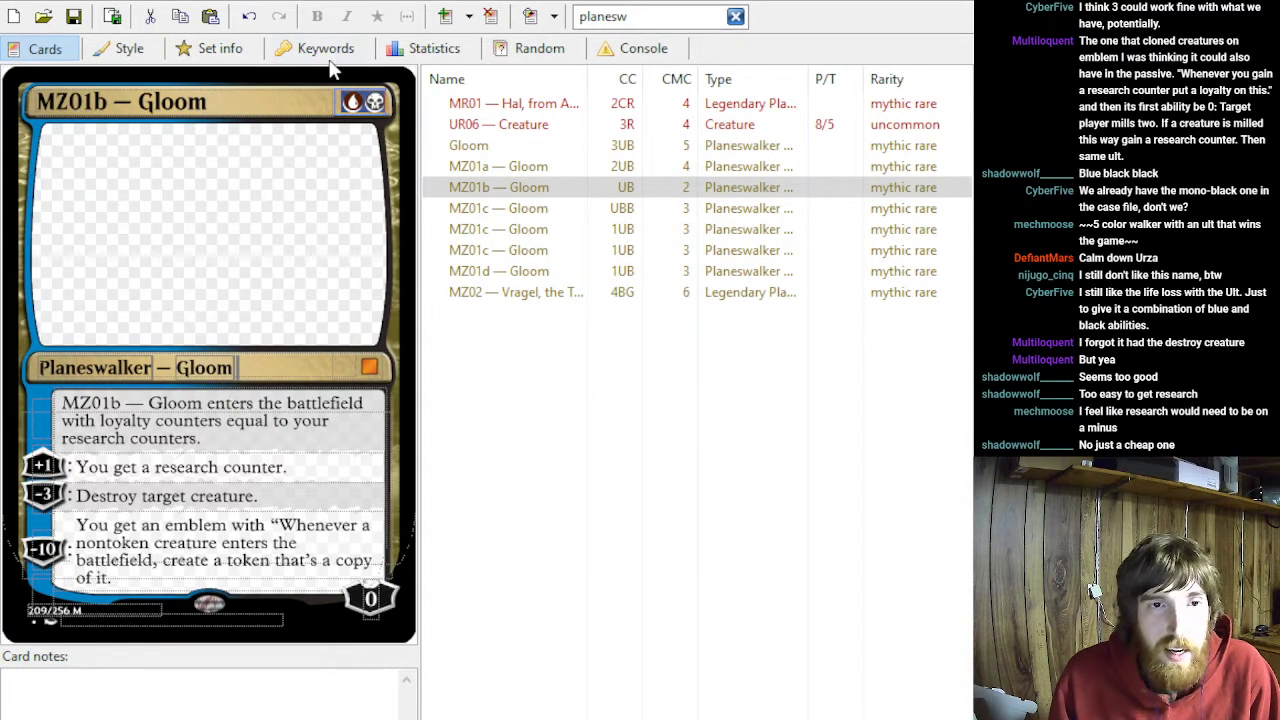
{"action": "left_click", "coordinate": [312, 103]}
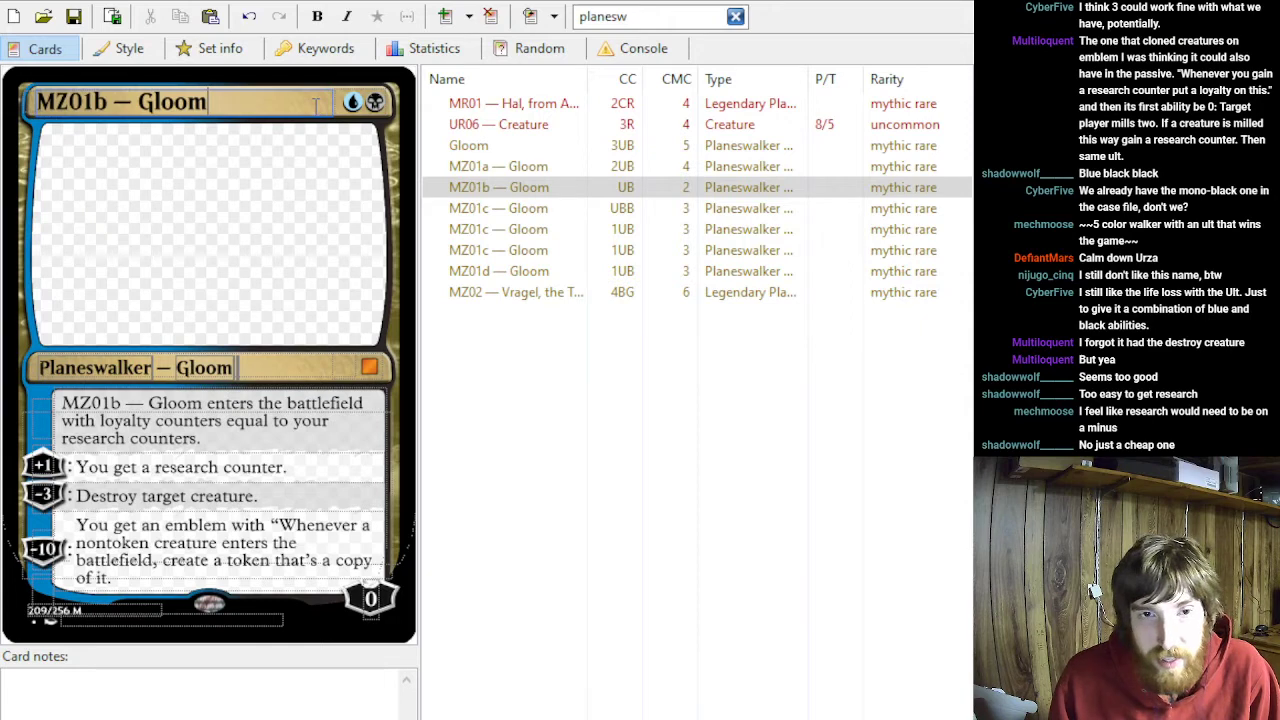
{"action": "double_click", "coordinate": [368, 102]}
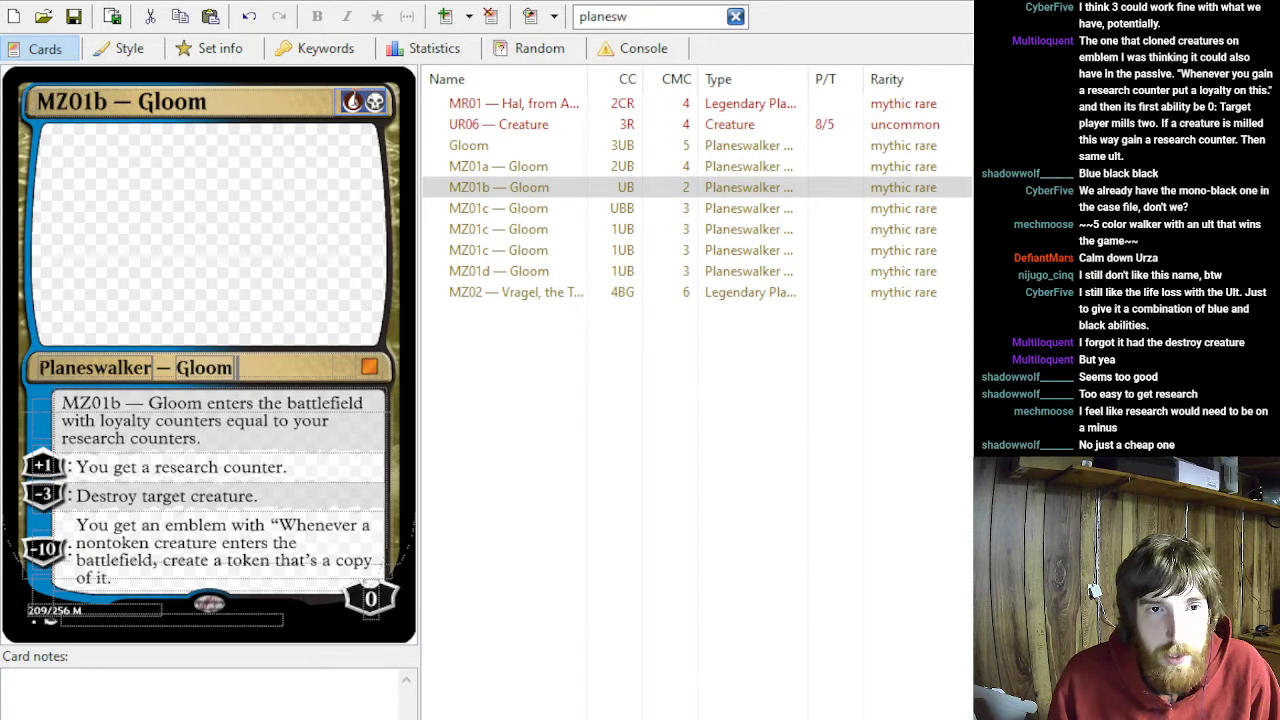
{"action": "left_click", "coordinate": [345, 100]}
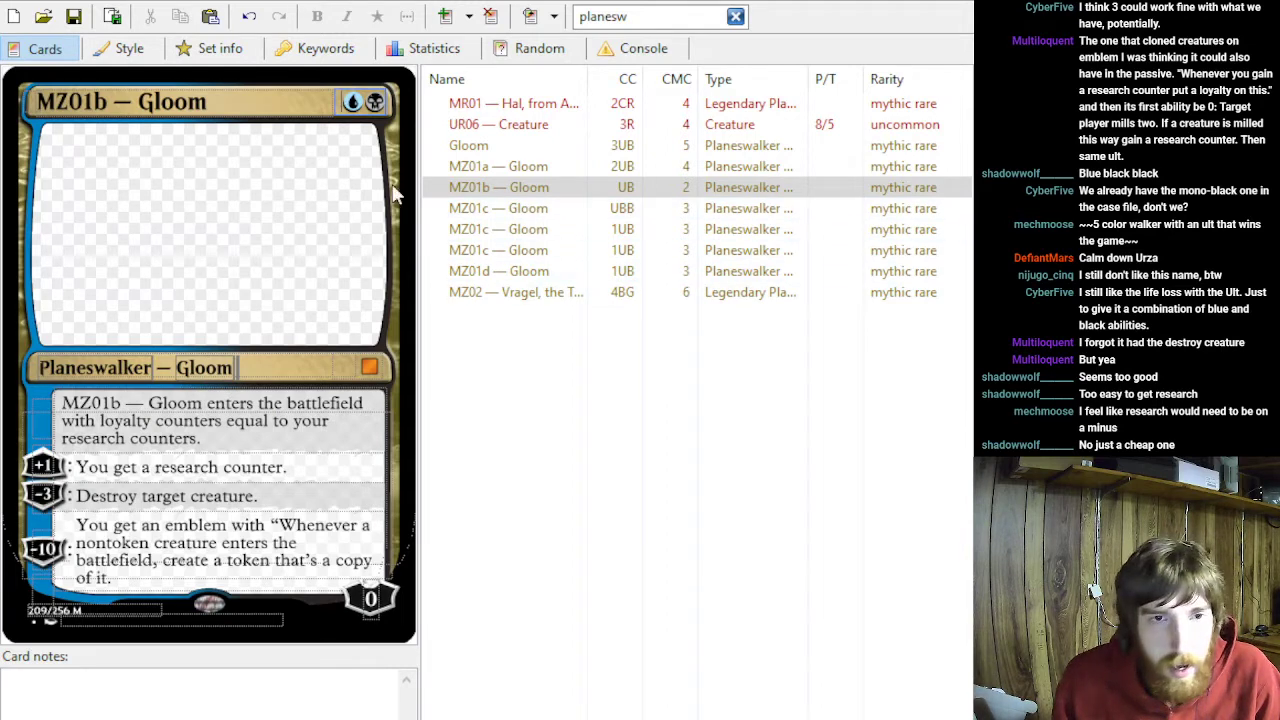
{"action": "type", "text": "3"}
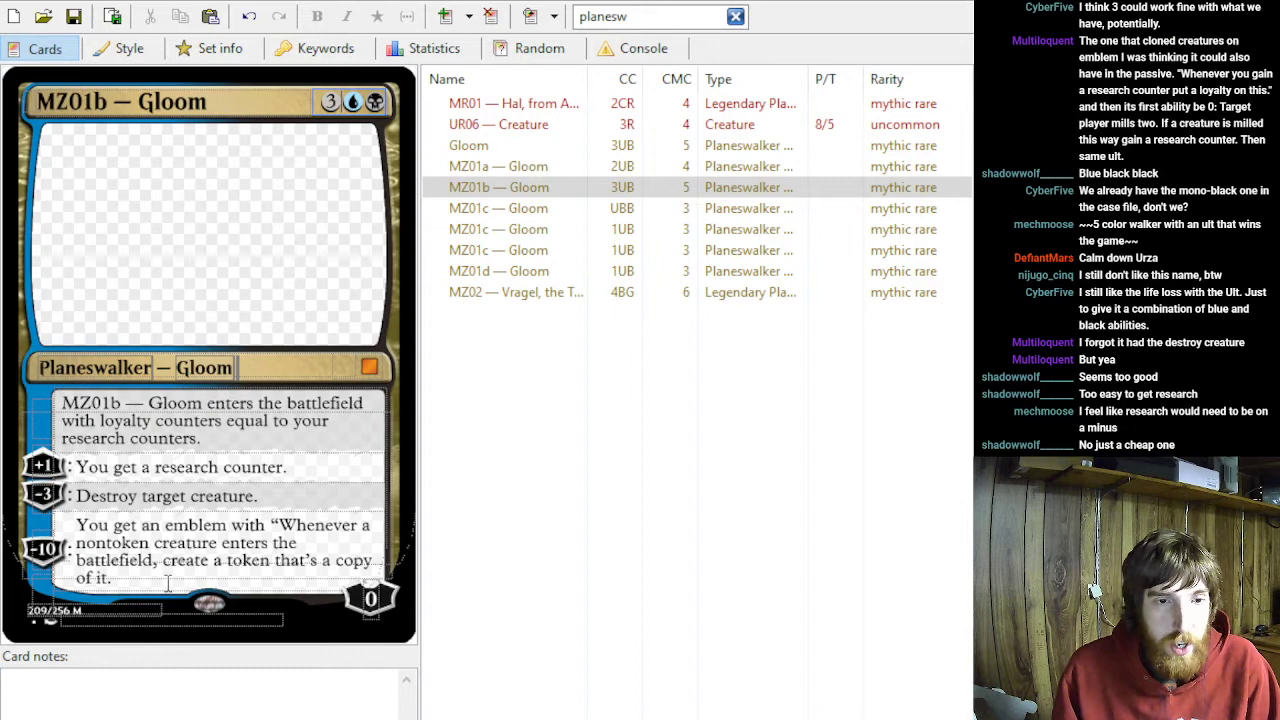
- Enter "Shade" as the first line of the original Gloom card's notes
{"action": "left_click_drag", "start_coordinate": [168, 584], "coordinate": [93, 411]}
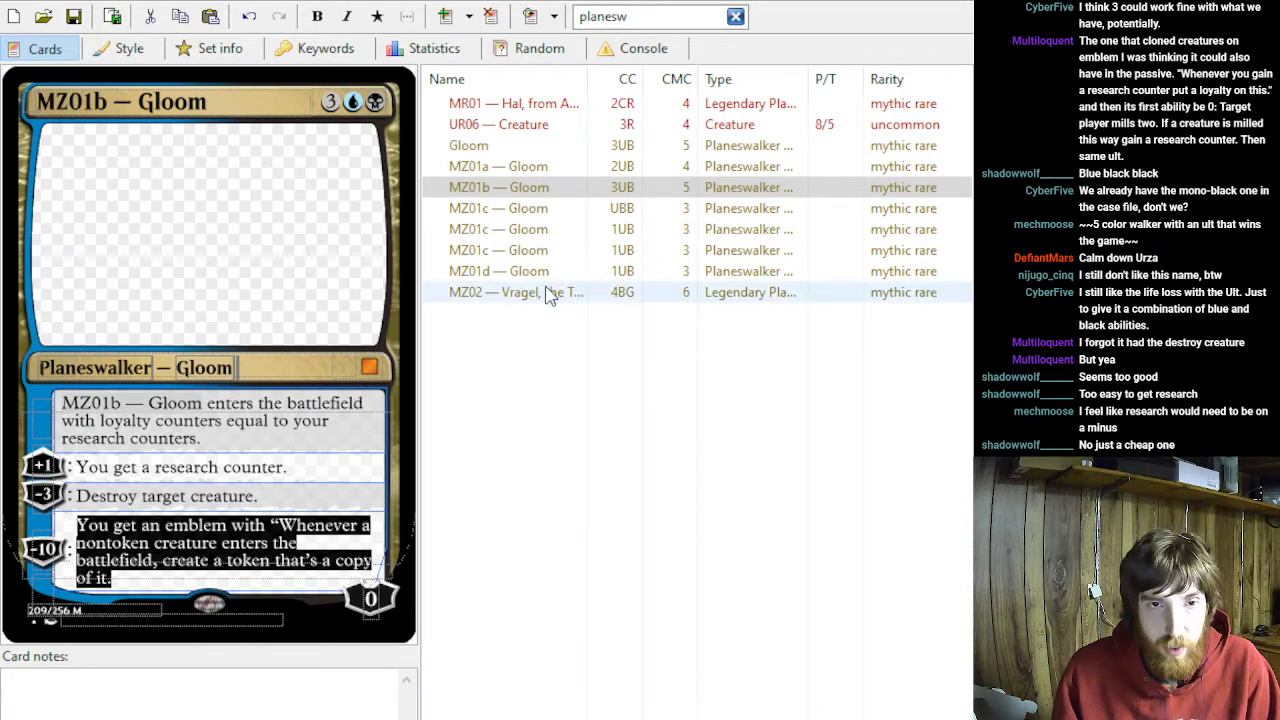
{"action": "left_click", "coordinate": [519, 147]}
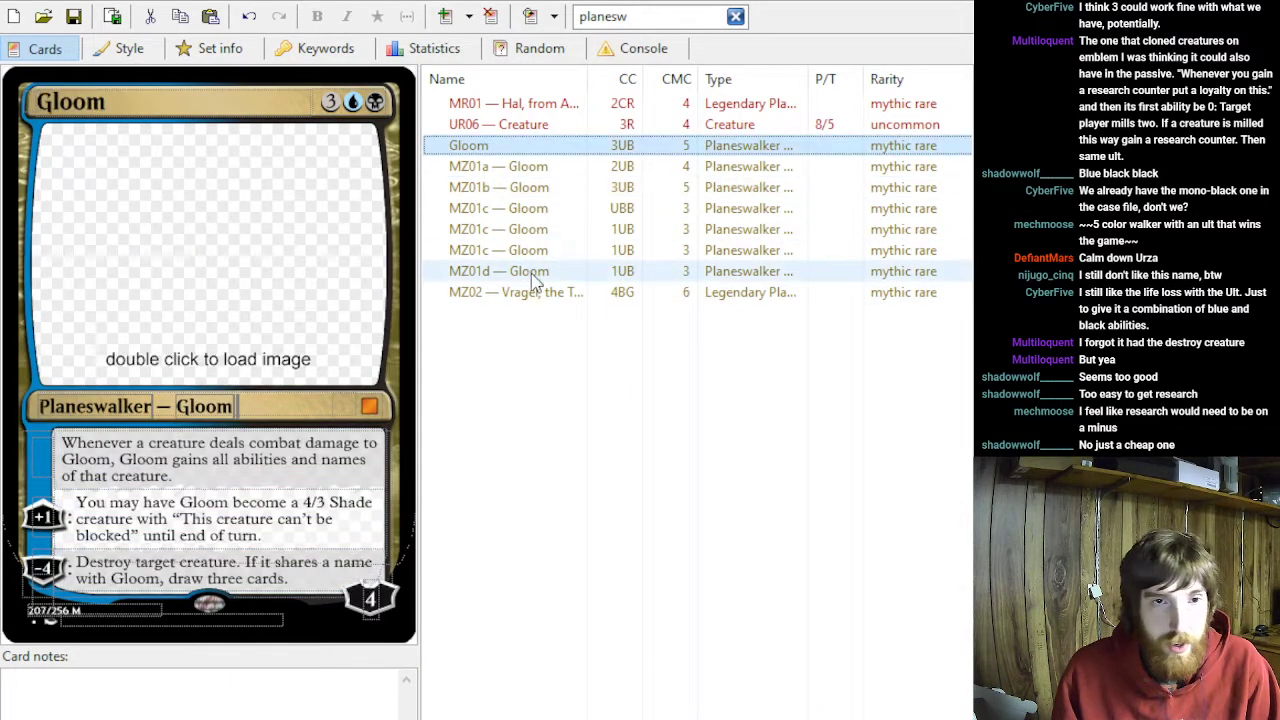
{"action": "left_click", "coordinate": [529, 215]}
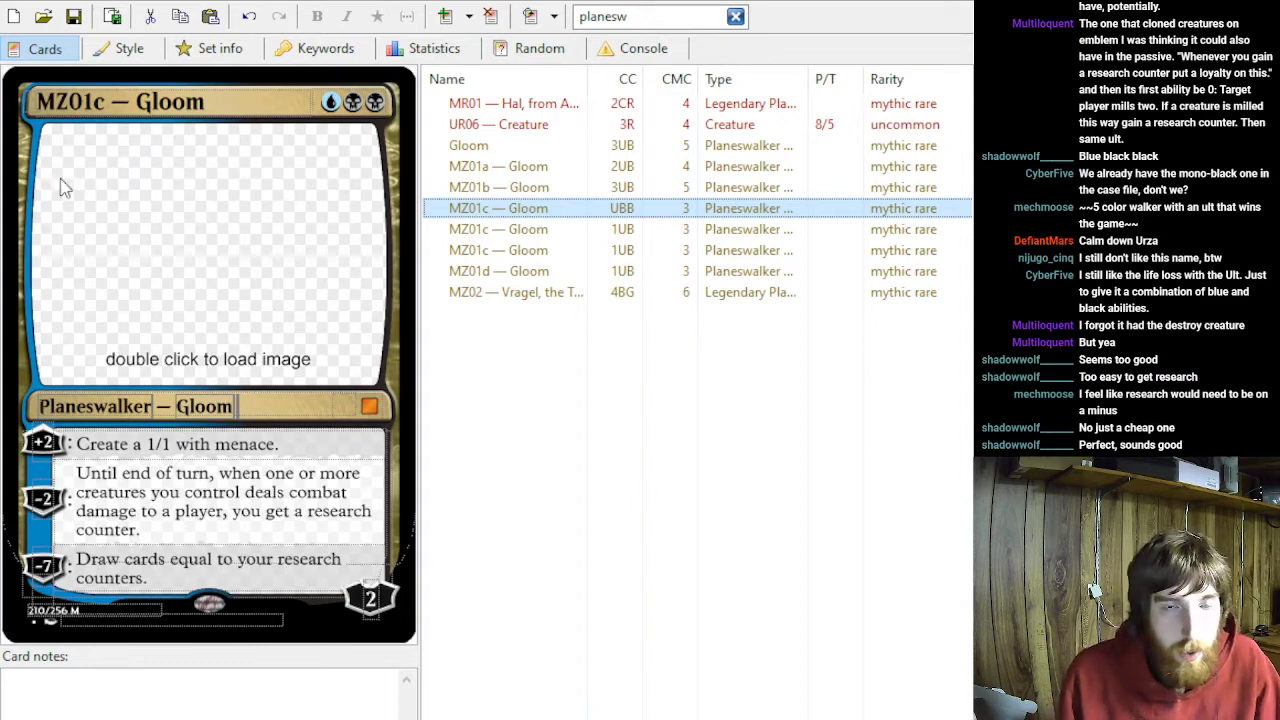
{"action": "left_click", "coordinate": [468, 147]}
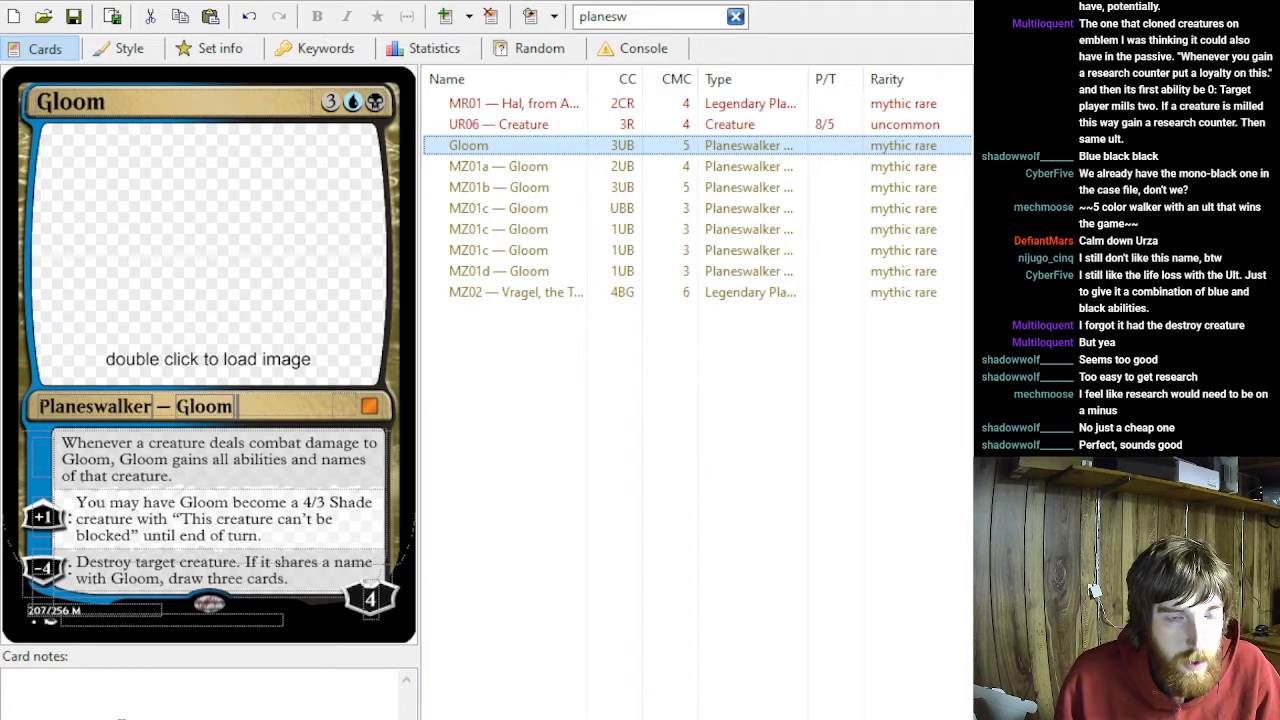
{"action": "left_click", "coordinate": [120, 716]}
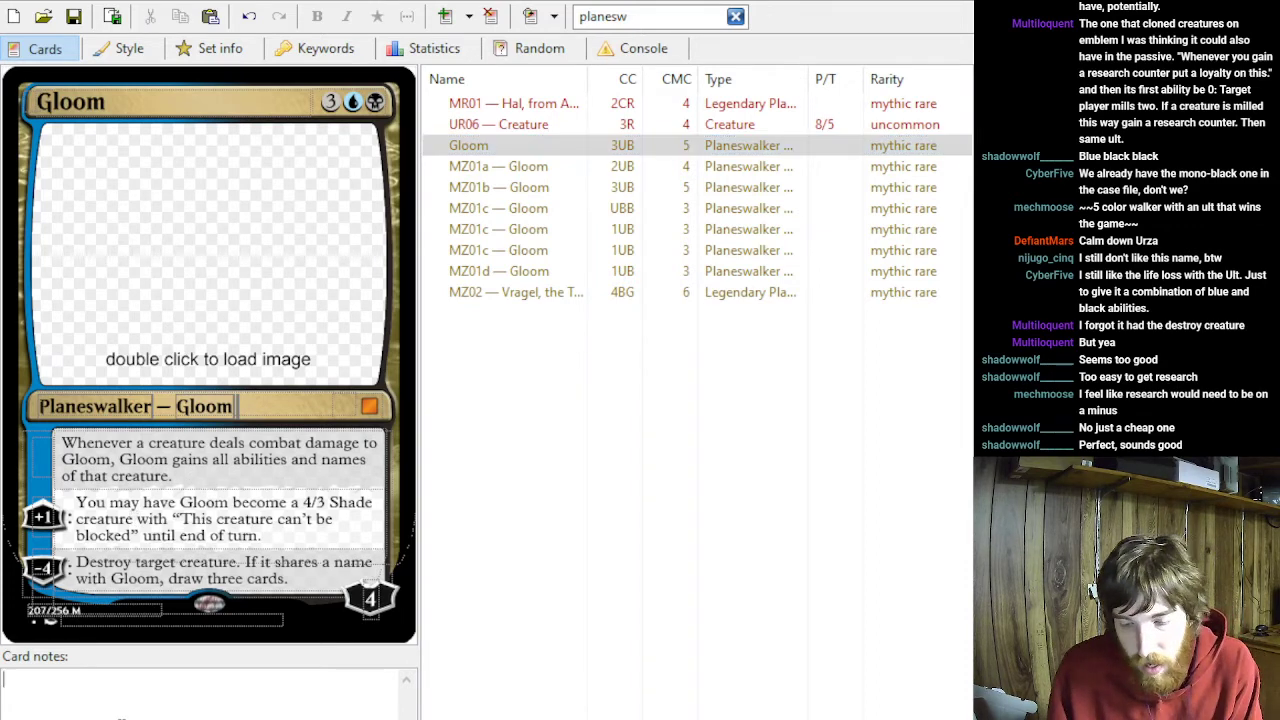
{"action": "type", "text": "Shade"}
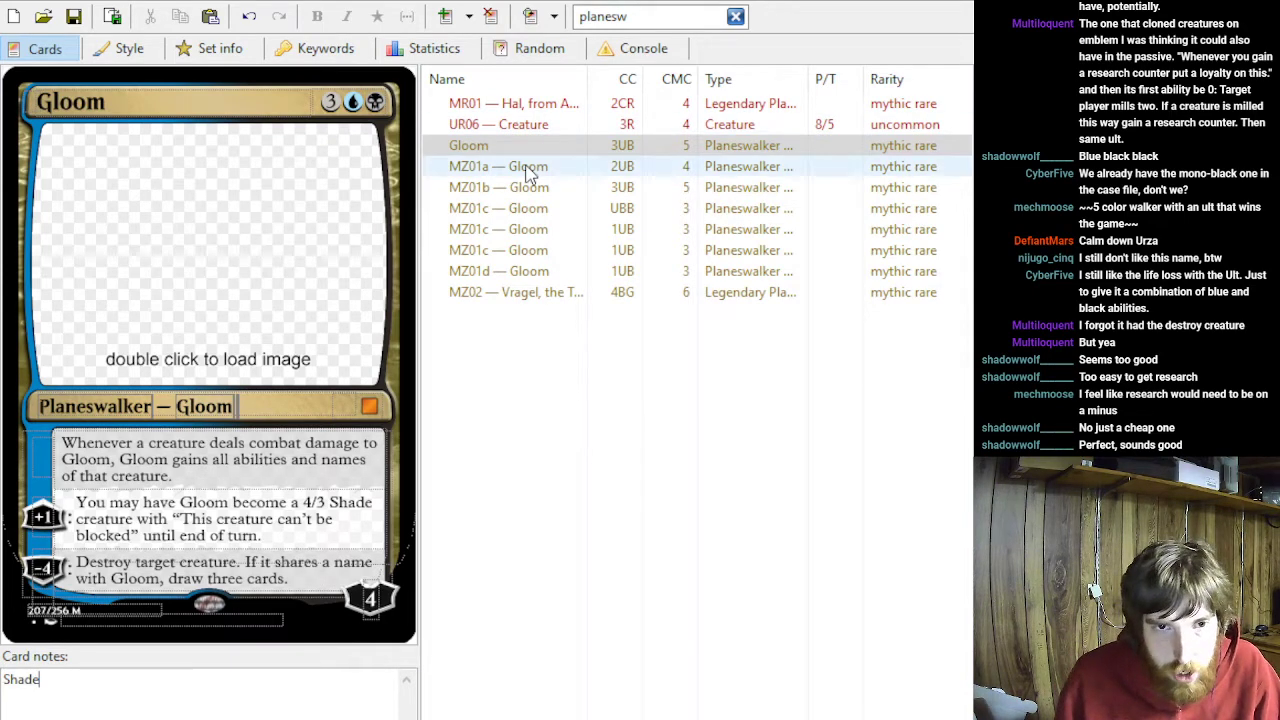
- Review MZ01a and MZ01b, and add the line "Research clone" to the original Gloom card's notes
{"action": "left_click", "coordinate": [585, 147]}
{"action": "left_click", "coordinate": [560, 168]}
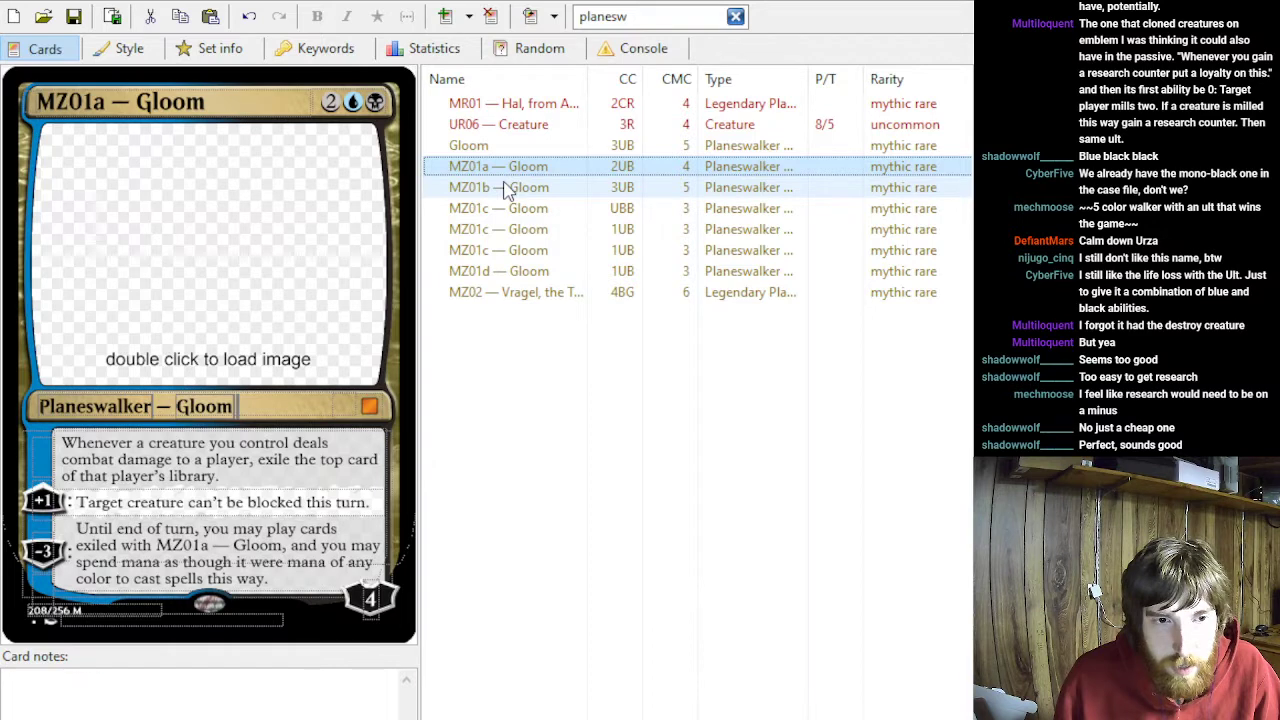
{"action": "left_click", "coordinate": [505, 189]}
{"action": "left_click_drag", "start_coordinate": [146, 576], "coordinate": [76, 524]}
{"action": "left_click", "coordinate": [488, 150]}
{"action": "left_click", "coordinate": [58, 686]}
{"action": "key", "text": "Return"}
{"action": "type", "text": "Research clone"}
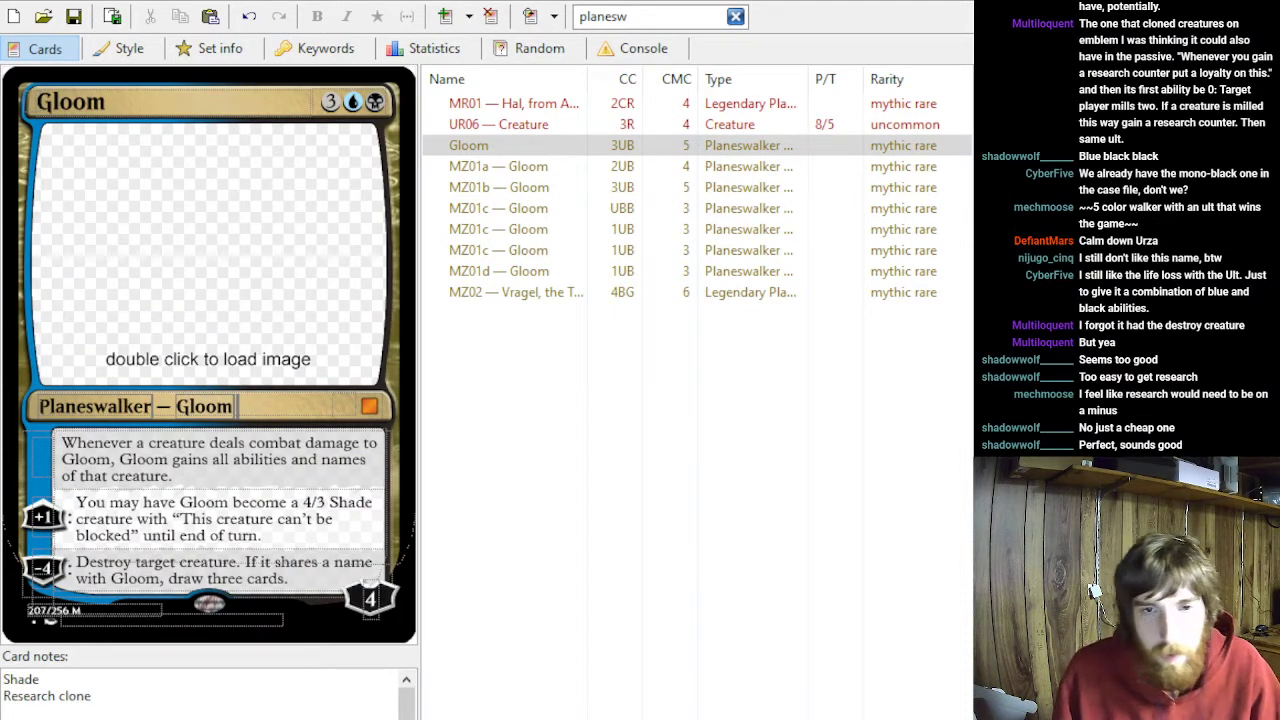
- Review the UBB version of MZ01c, and add the line "Research on hit" to the original Gloom card's notes
{"action": "left_click", "coordinate": [550, 190]}
{"action": "key", "text": "Down"}
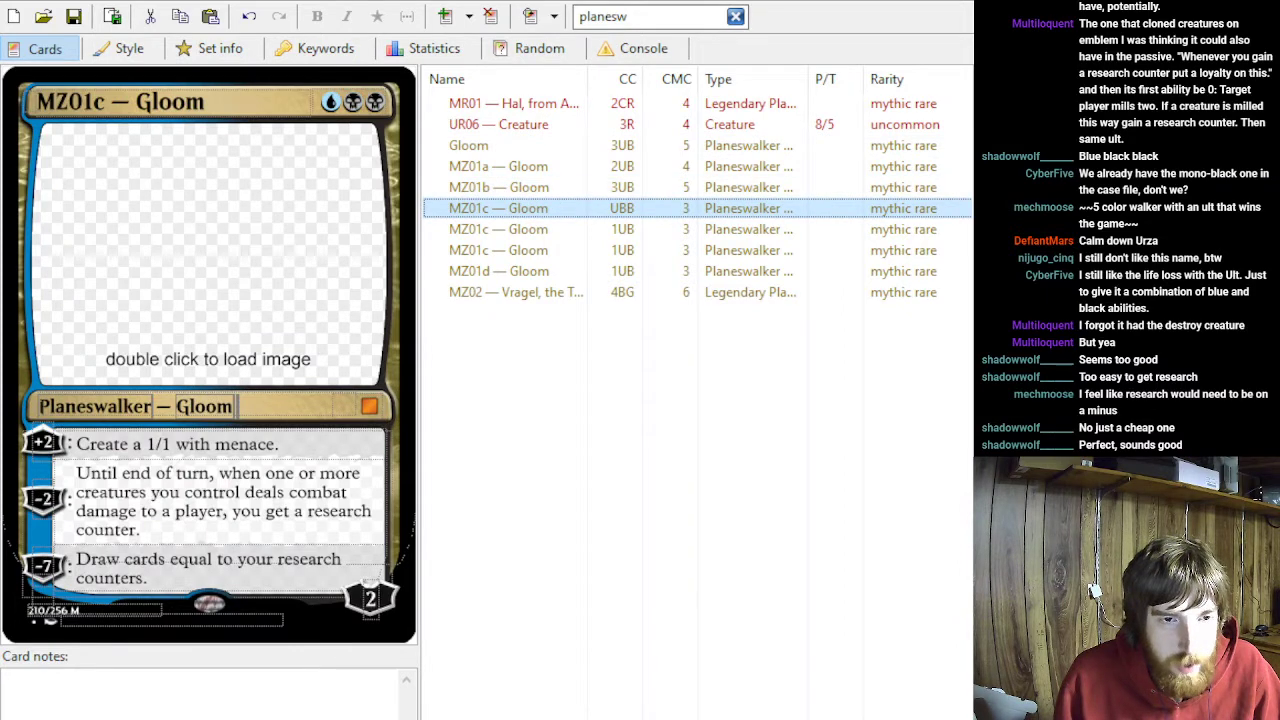
{"action": "left_click", "coordinate": [150, 577]}
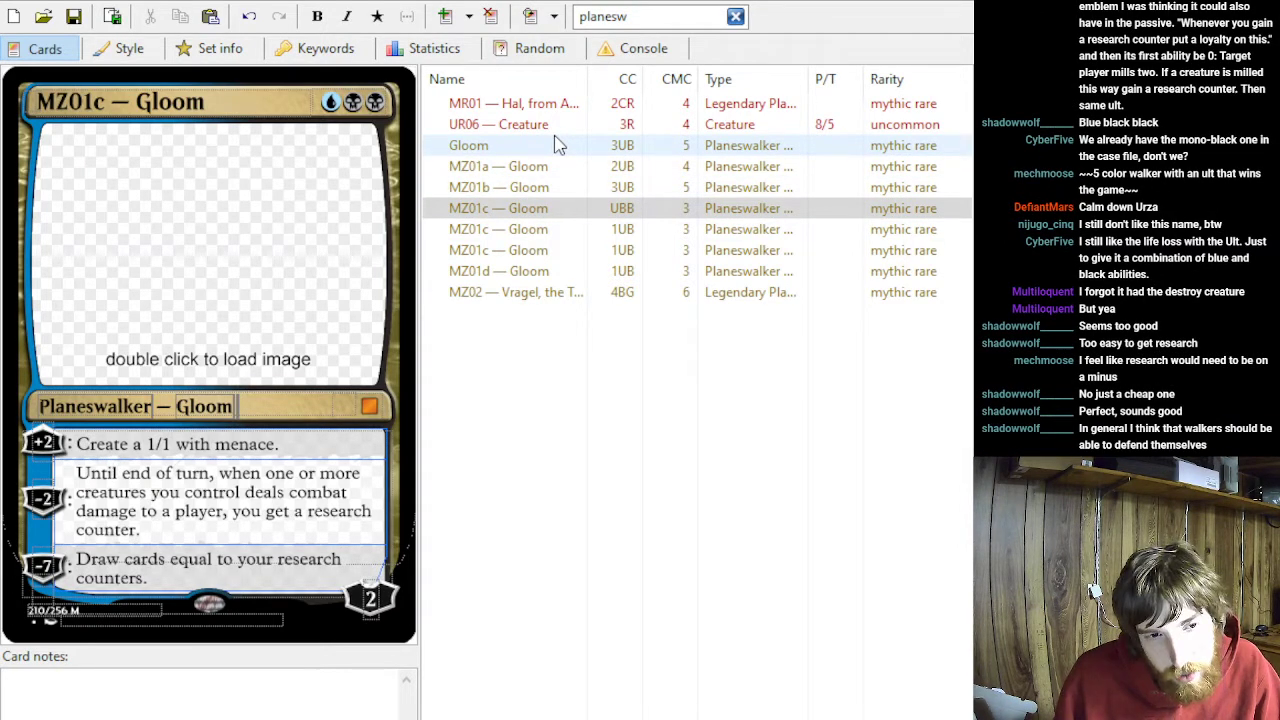
{"action": "left_click", "coordinate": [533, 228]}
{"action": "left_click", "coordinate": [531, 215]}
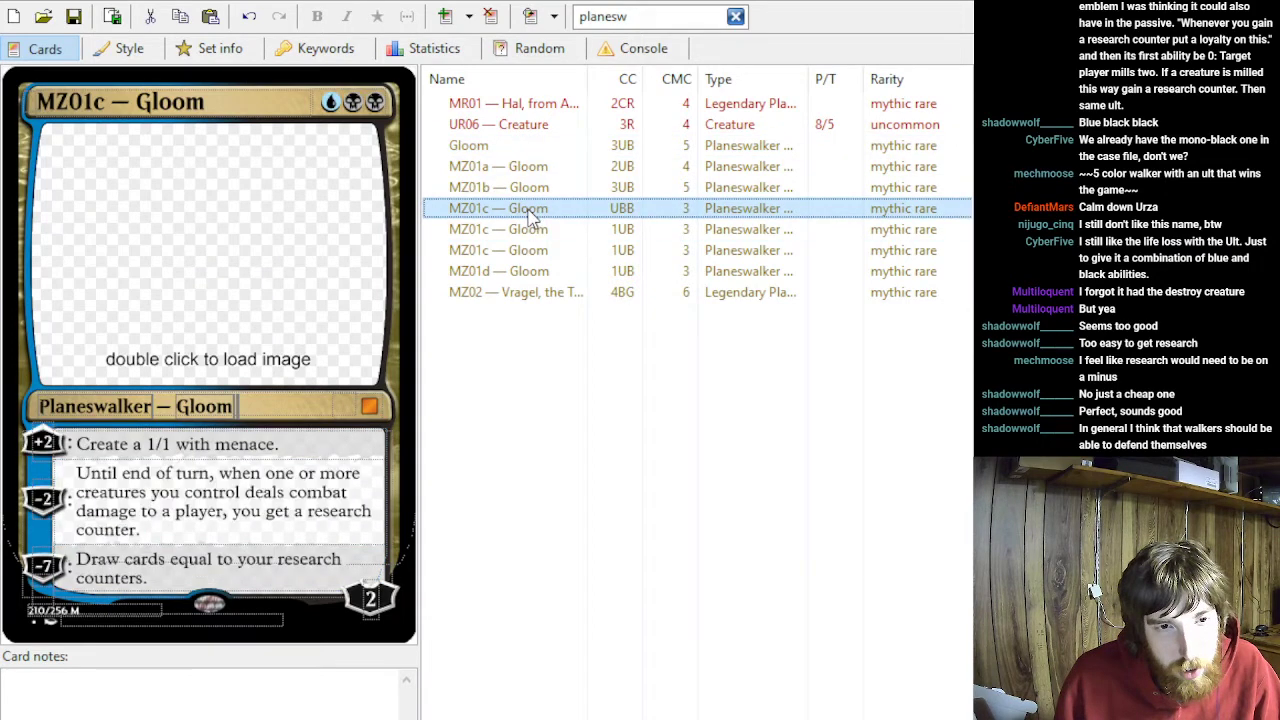
{"action": "left_click", "coordinate": [490, 145]}
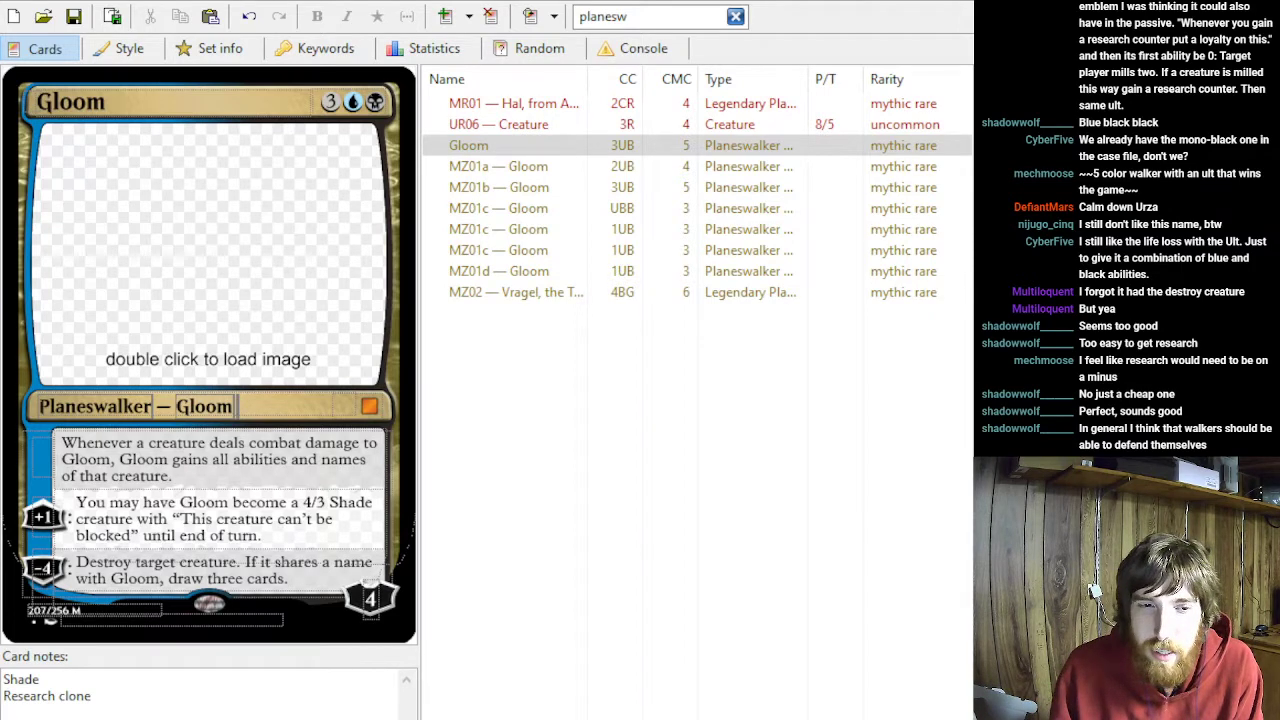
{"action": "type", "text": "Re"}
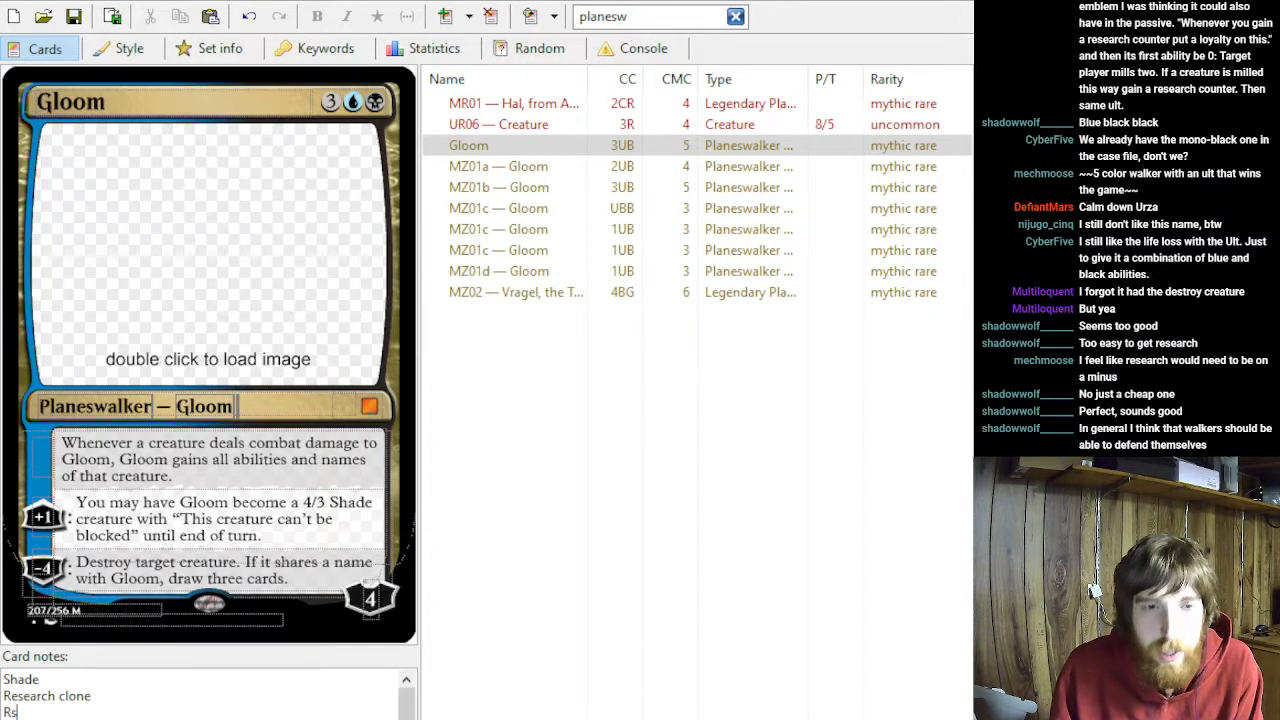
{"action": "type", "text": "search on hit"}
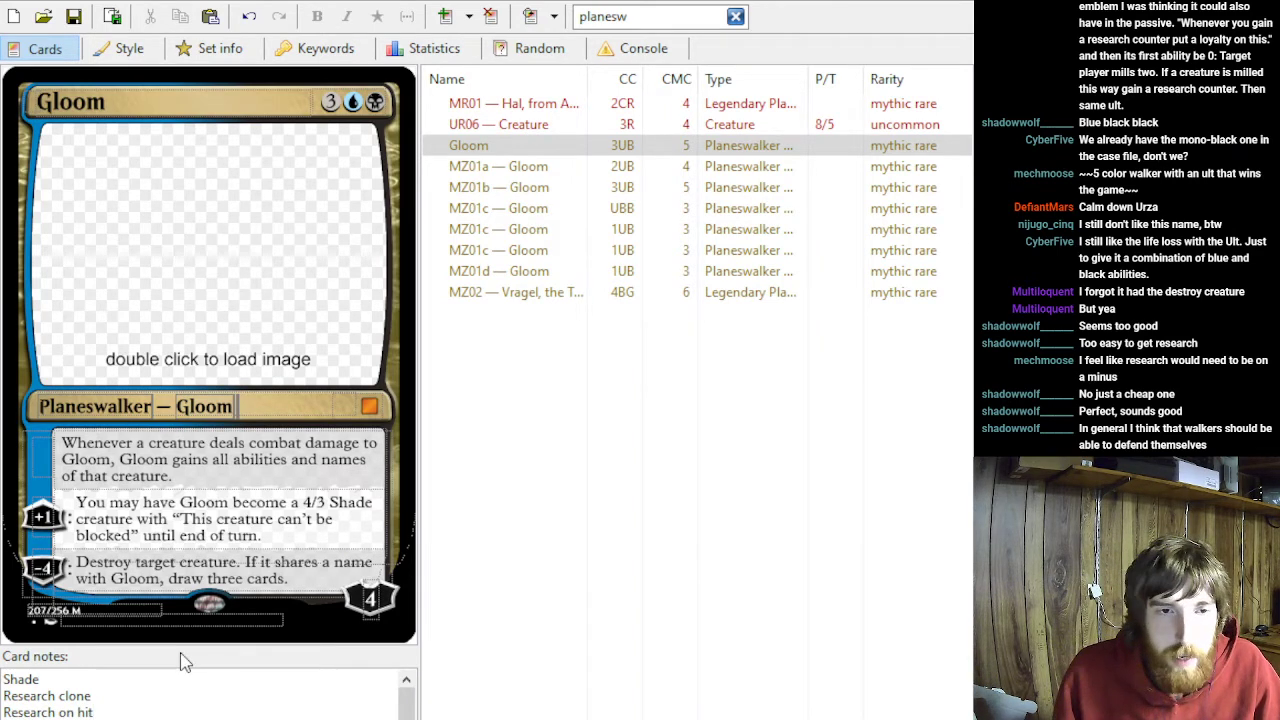
- Compare the abilities of the MZ01a, MZ01b, MZ01c and MZ01d Gloom variants with those of the original Gloom card
{"action": "left_click", "coordinate": [503, 189]}
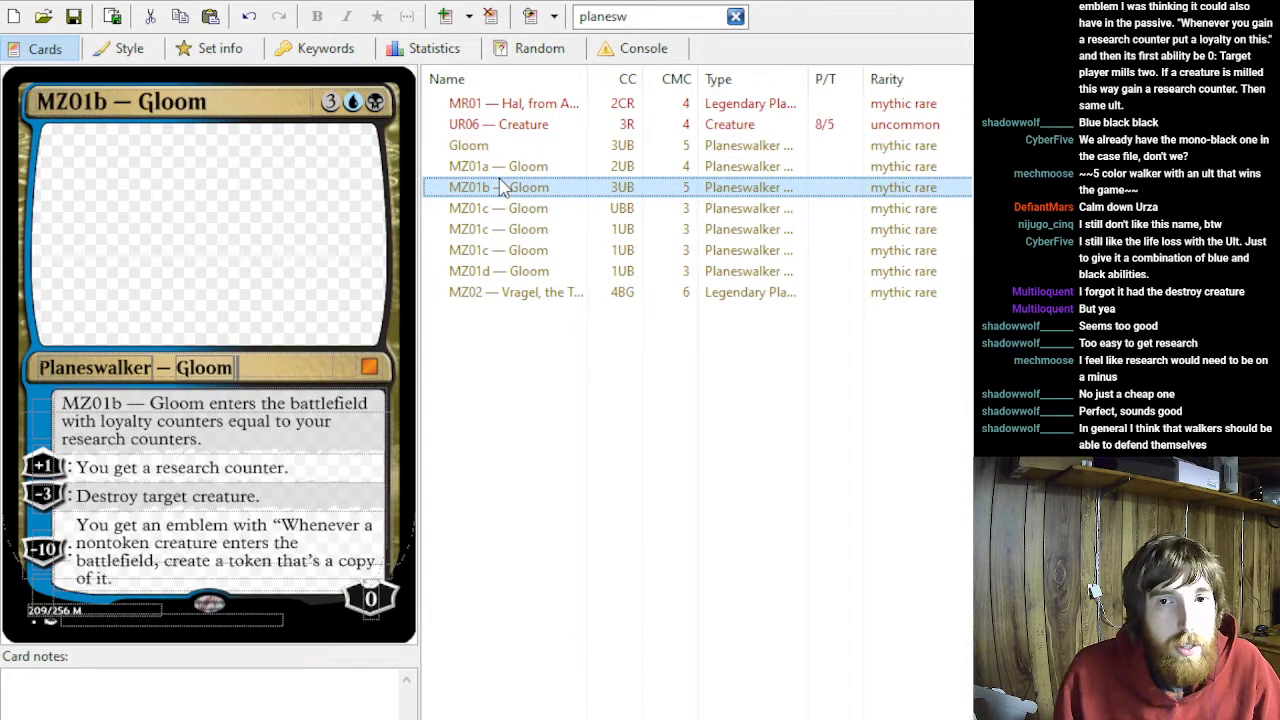
{"action": "key", "text": "Down"}
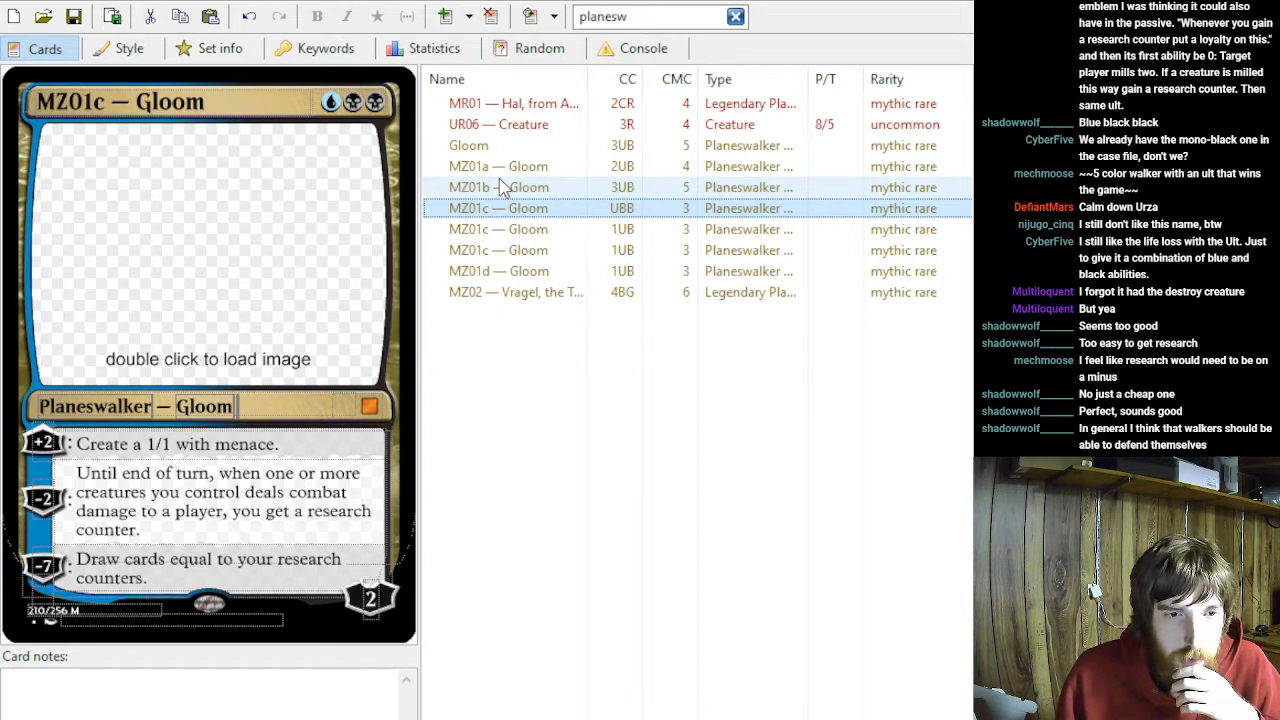
{"action": "key", "text": "Down"}
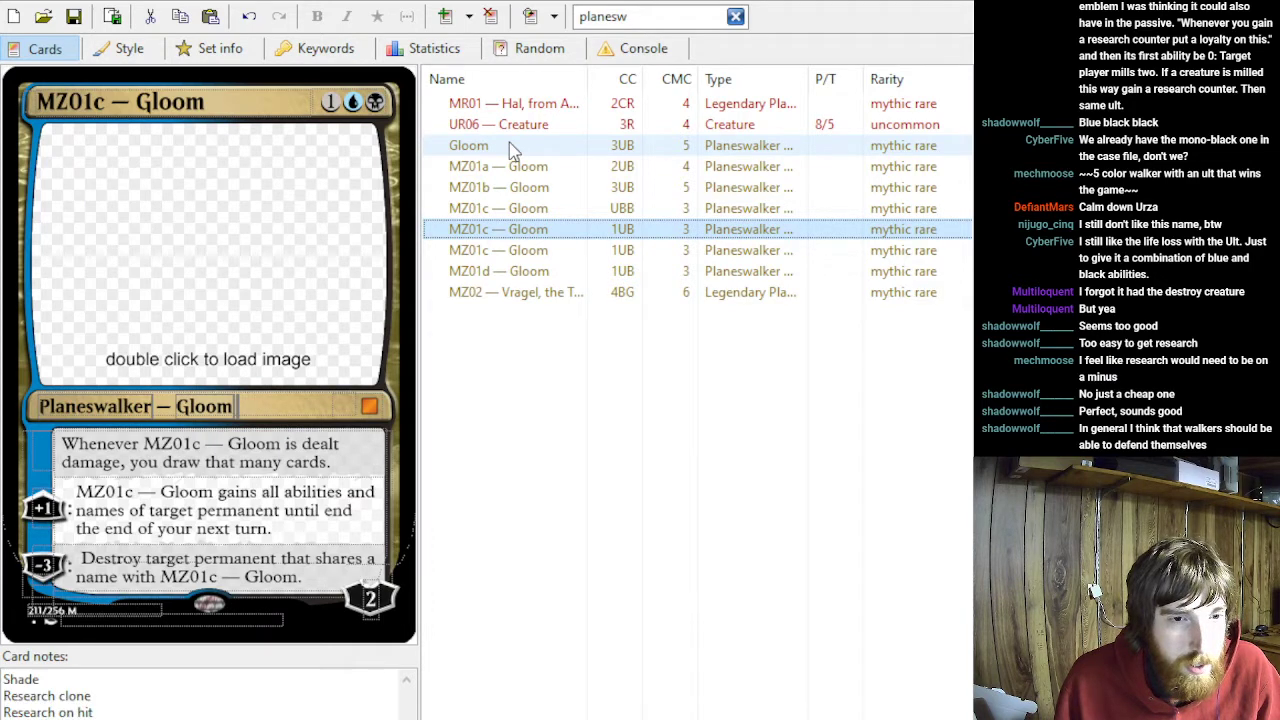
{"action": "left_click", "coordinate": [509, 145]}
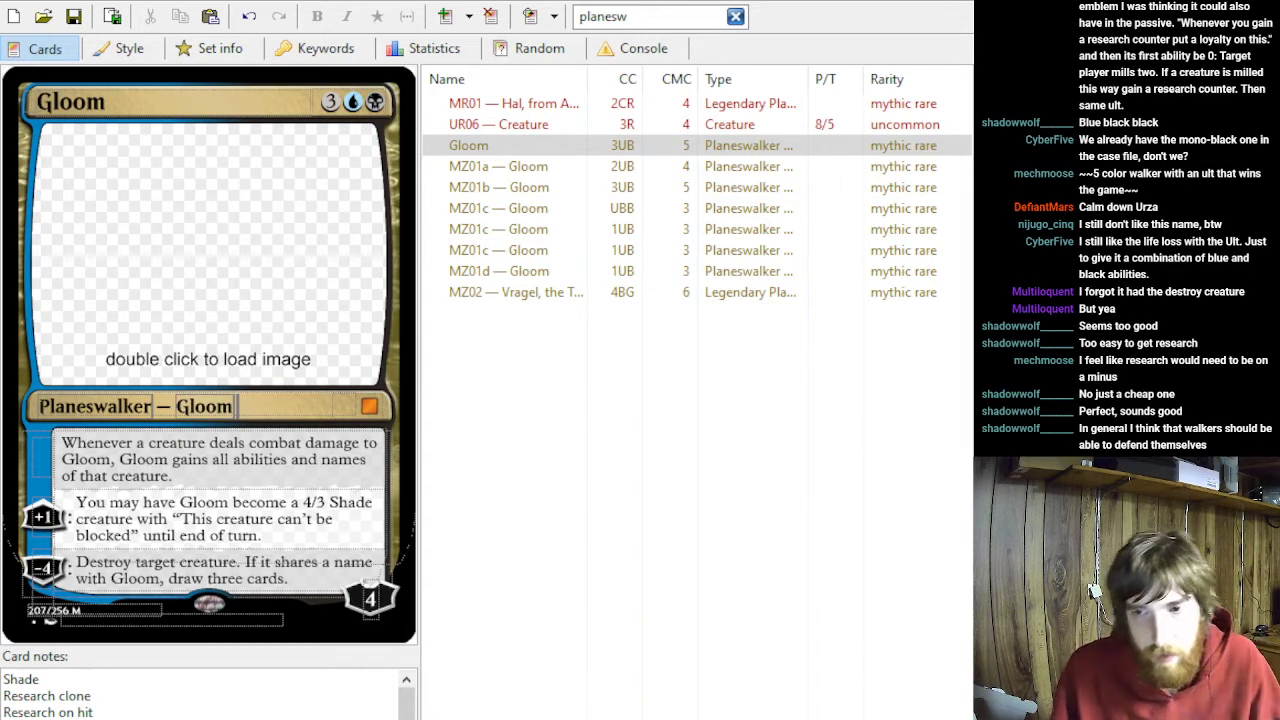
{"action": "left_click", "coordinate": [506, 274]}
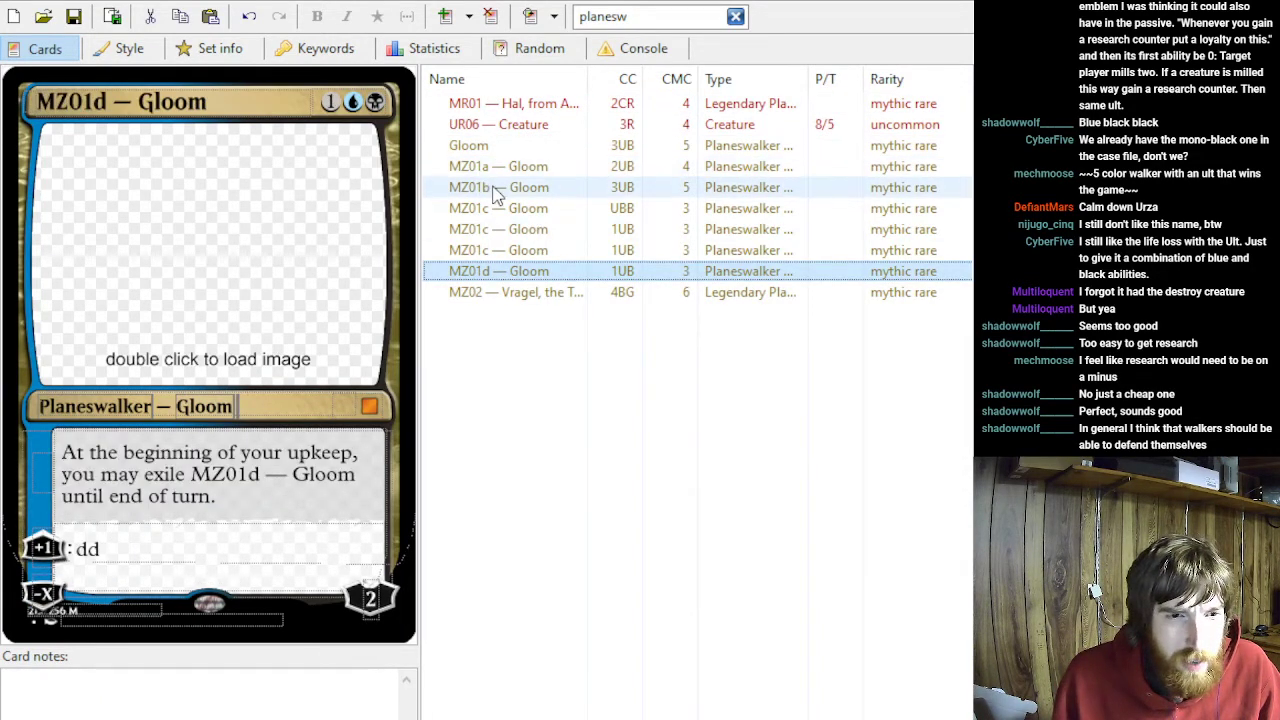
{"action": "key", "text": "Up"}
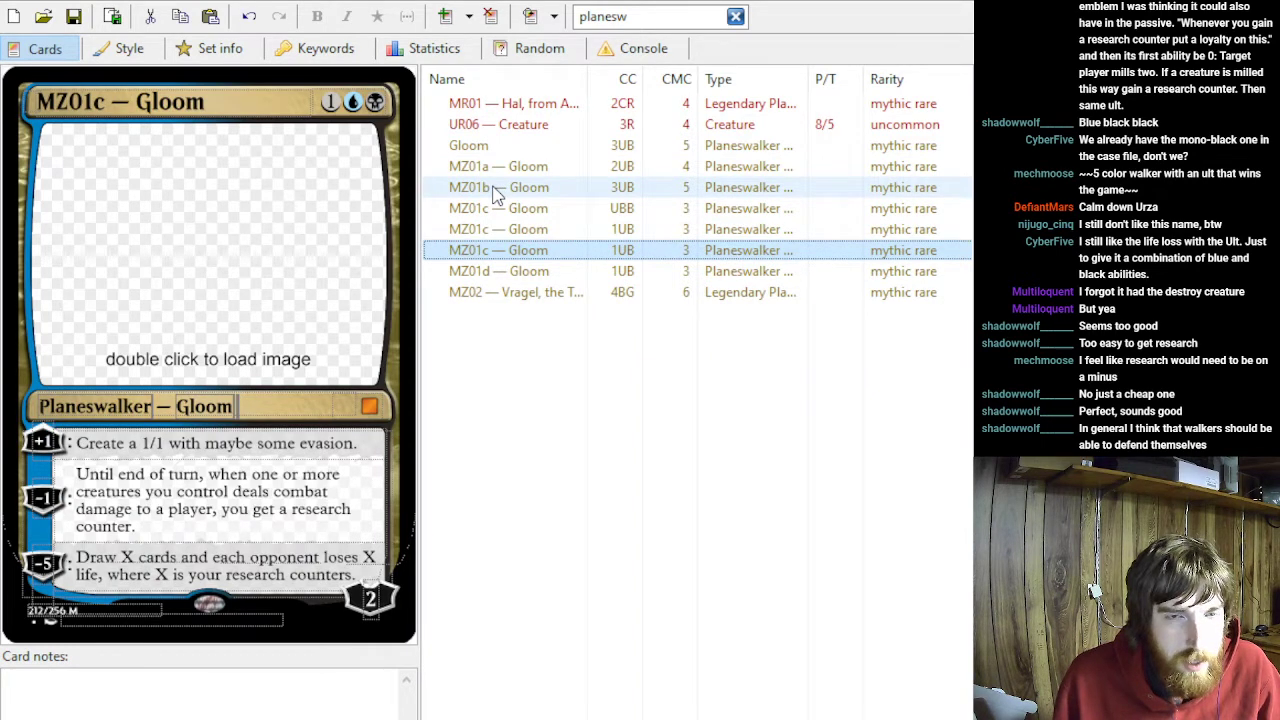
{"action": "key", "text": "Up"}
{"action": "key", "text": "Up"}
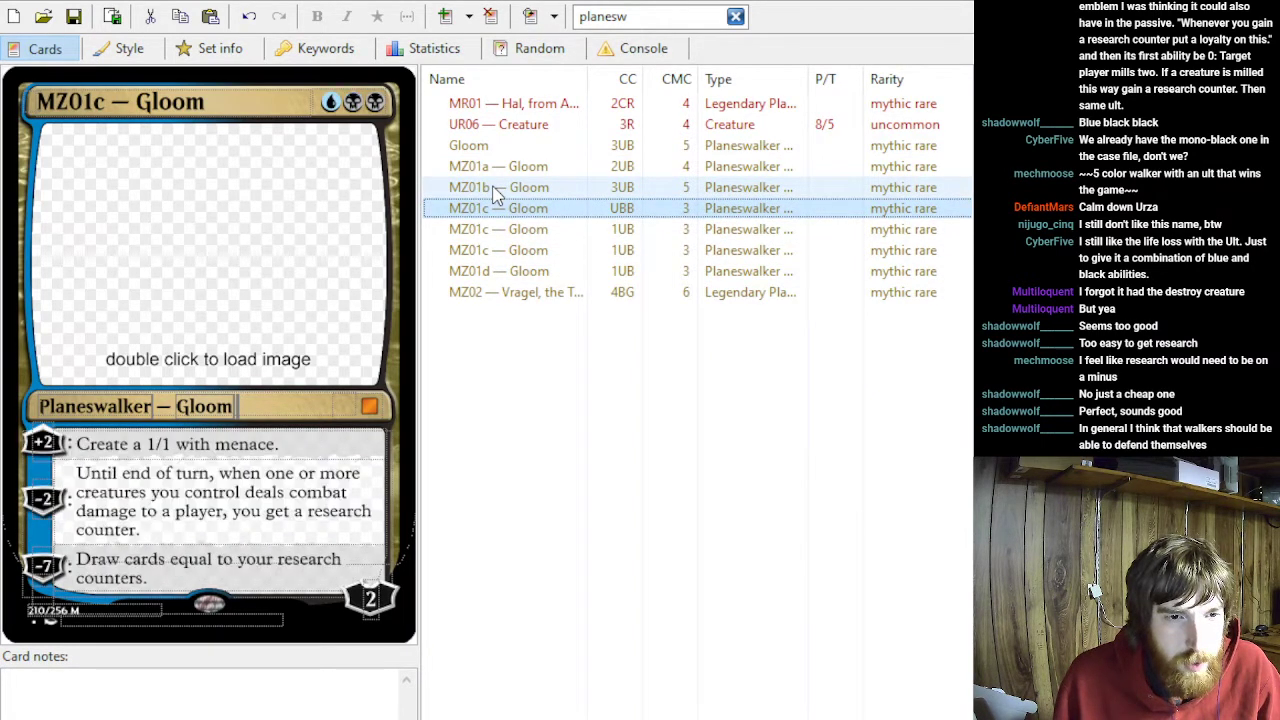
{"action": "key", "text": "Down"}
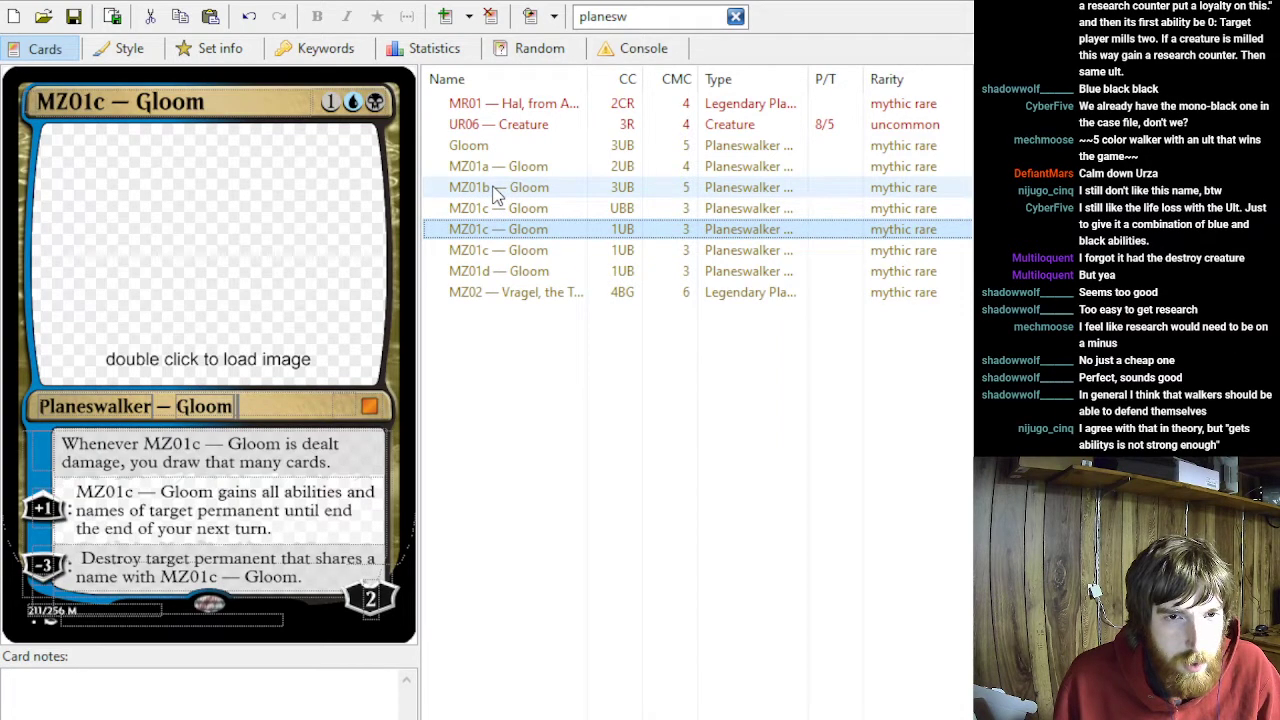
{"action": "key", "text": "Up"}
{"action": "key", "text": "Up"}
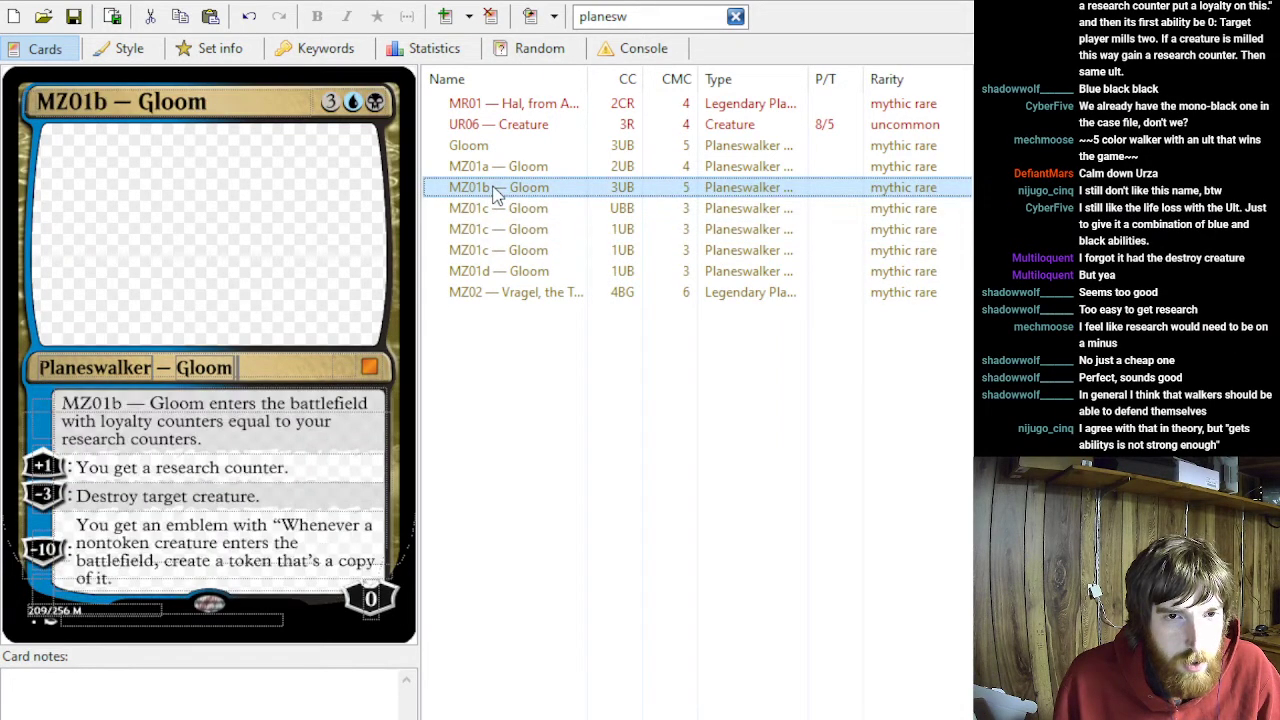
{"action": "key", "text": "Up"}
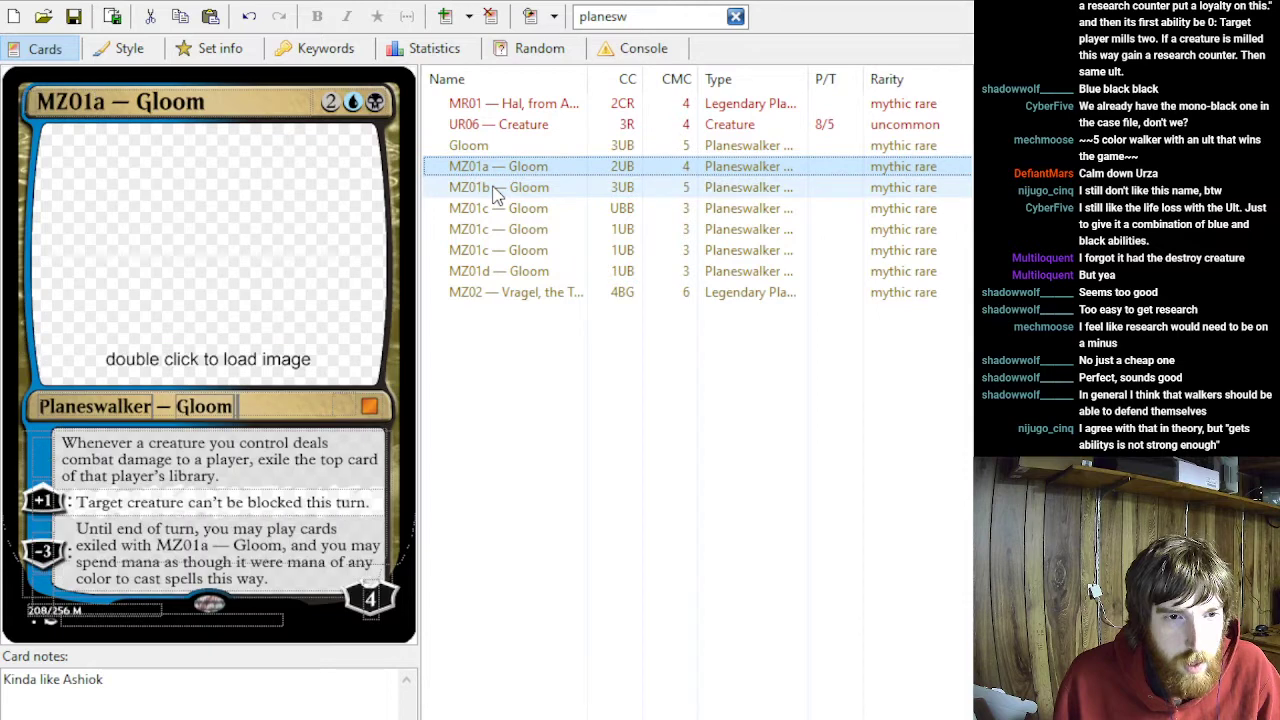
{"action": "key", "text": "Up"}
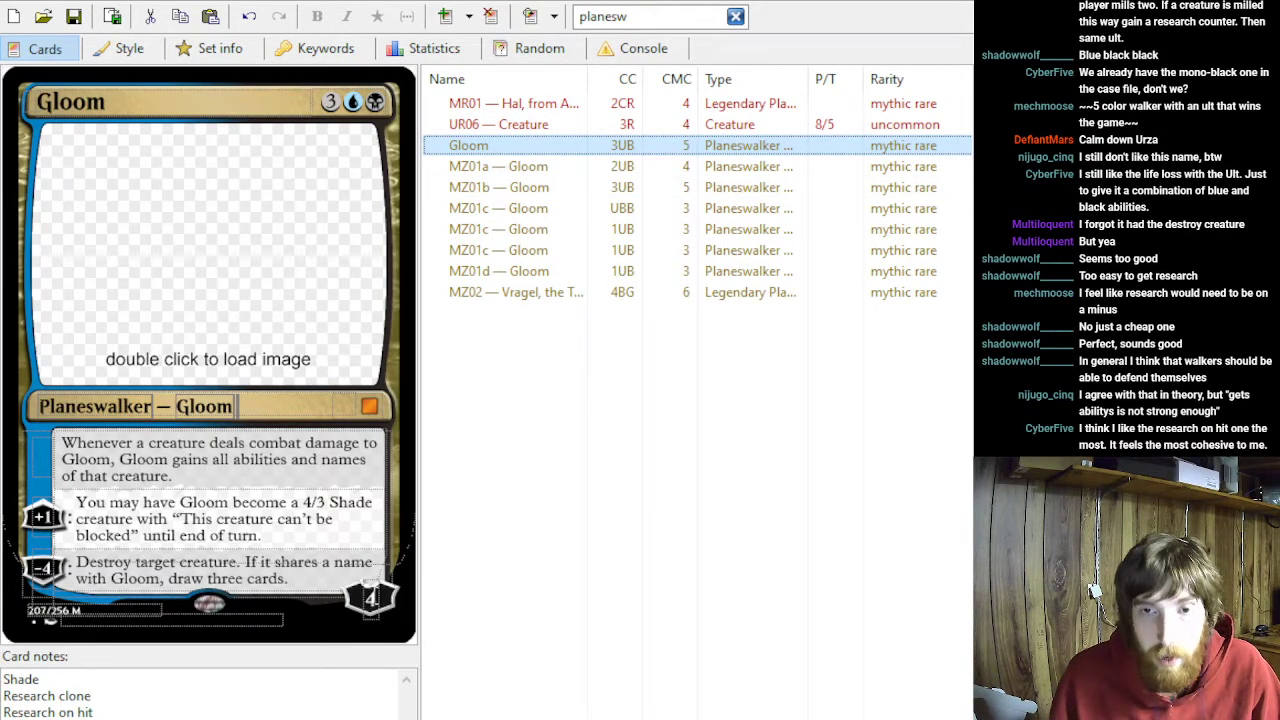
{"action": "left_click", "coordinate": [370, 598]}
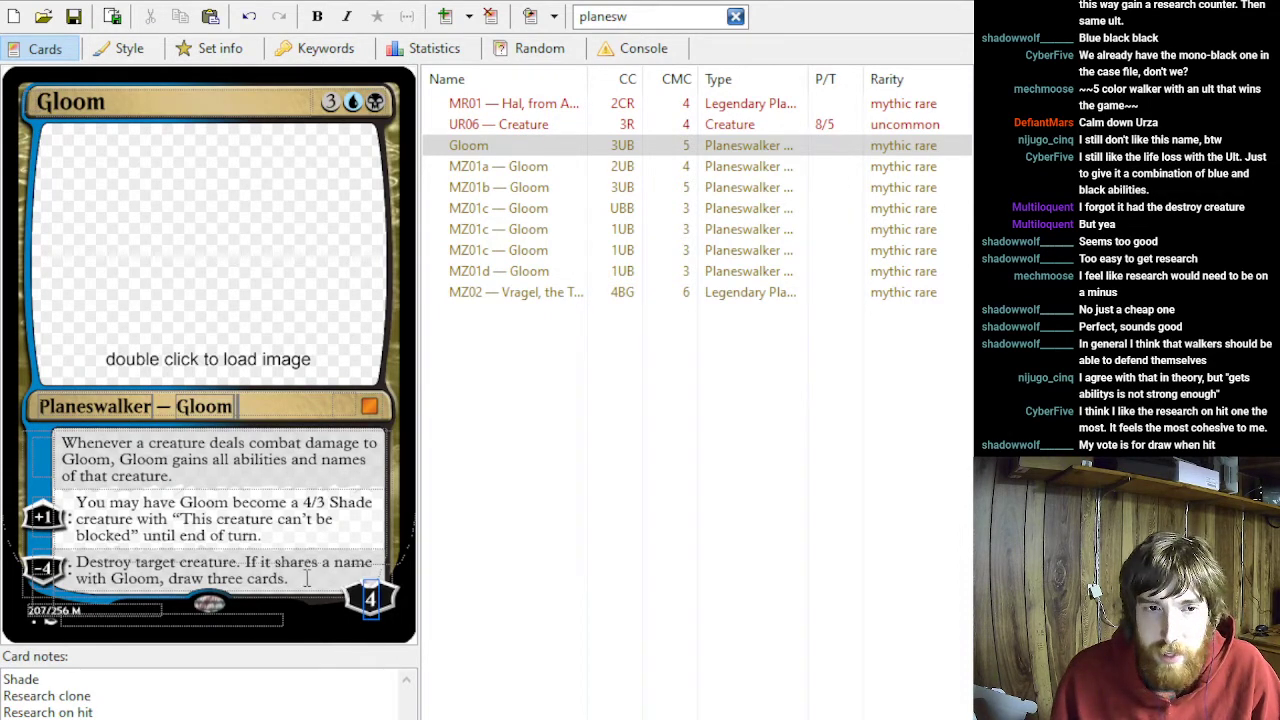
{"action": "left_click_drag", "start_coordinate": [298, 580], "coordinate": [64, 475]}
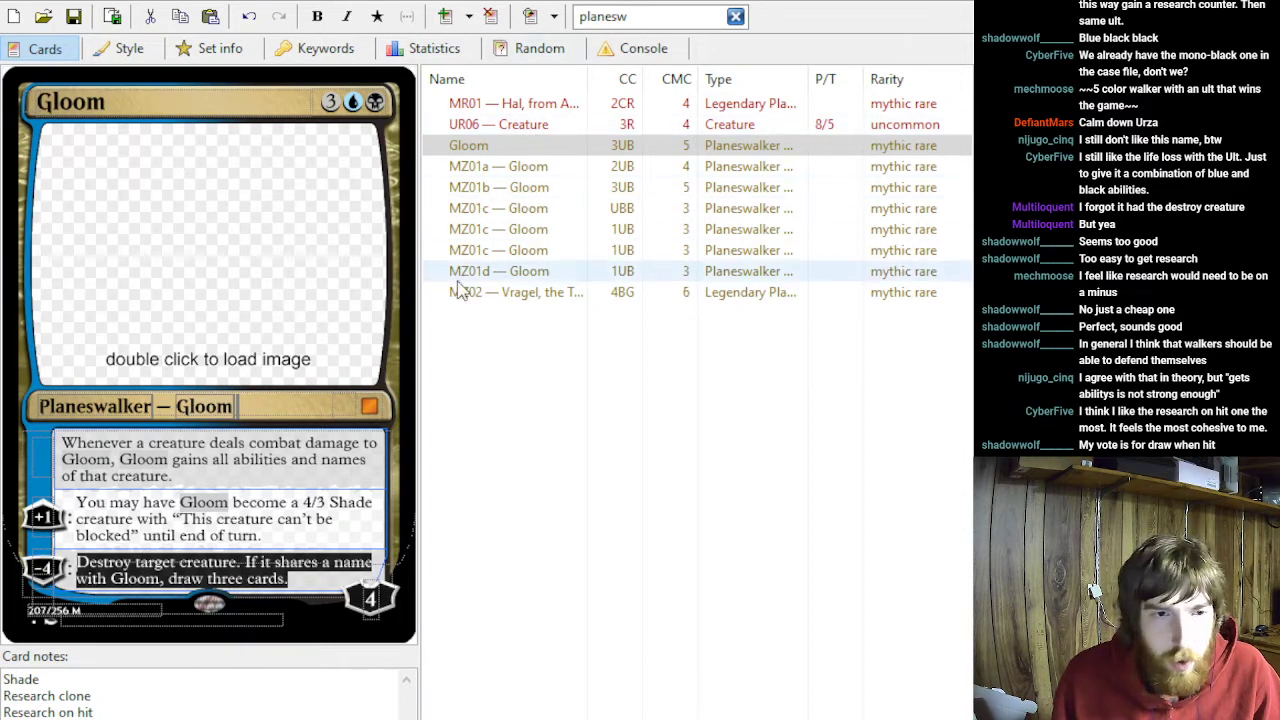
- Append "— 1" to both the "Research on hit" and "Shade" lines in the original Gloom card's notes
{"action": "left_click", "coordinate": [58, 712]}
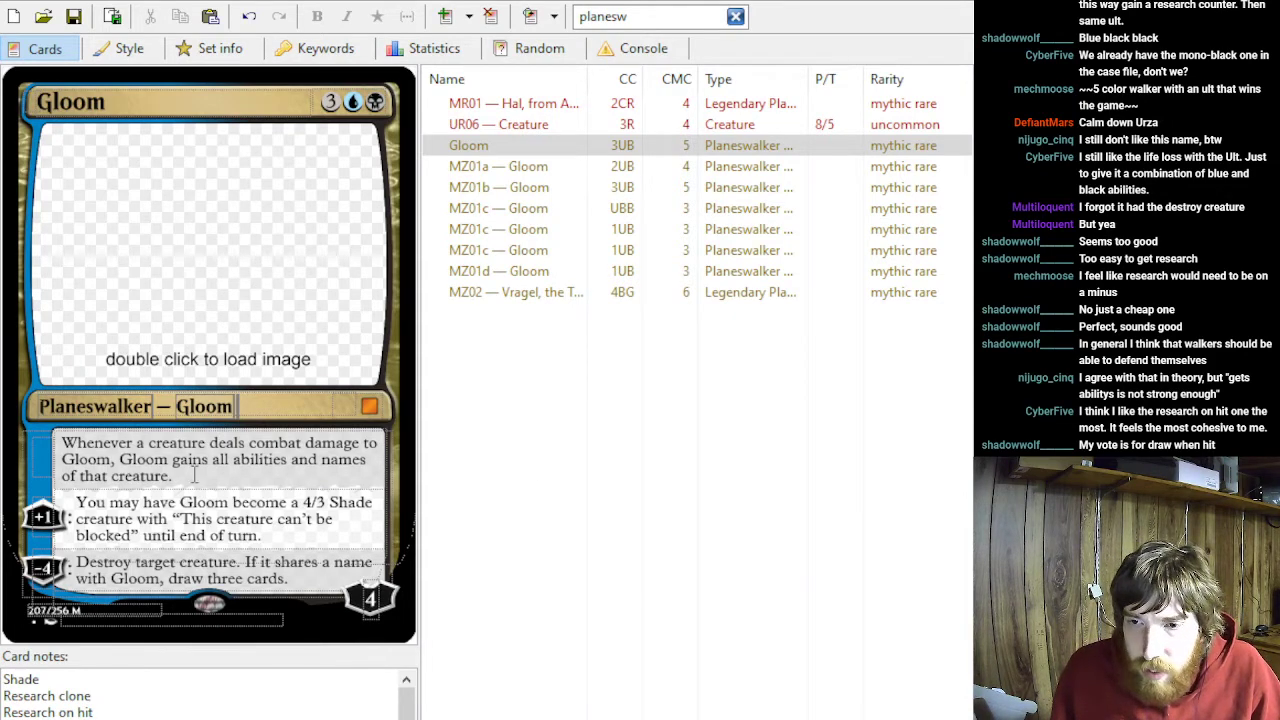
{"action": "left_click", "coordinate": [136, 686]}
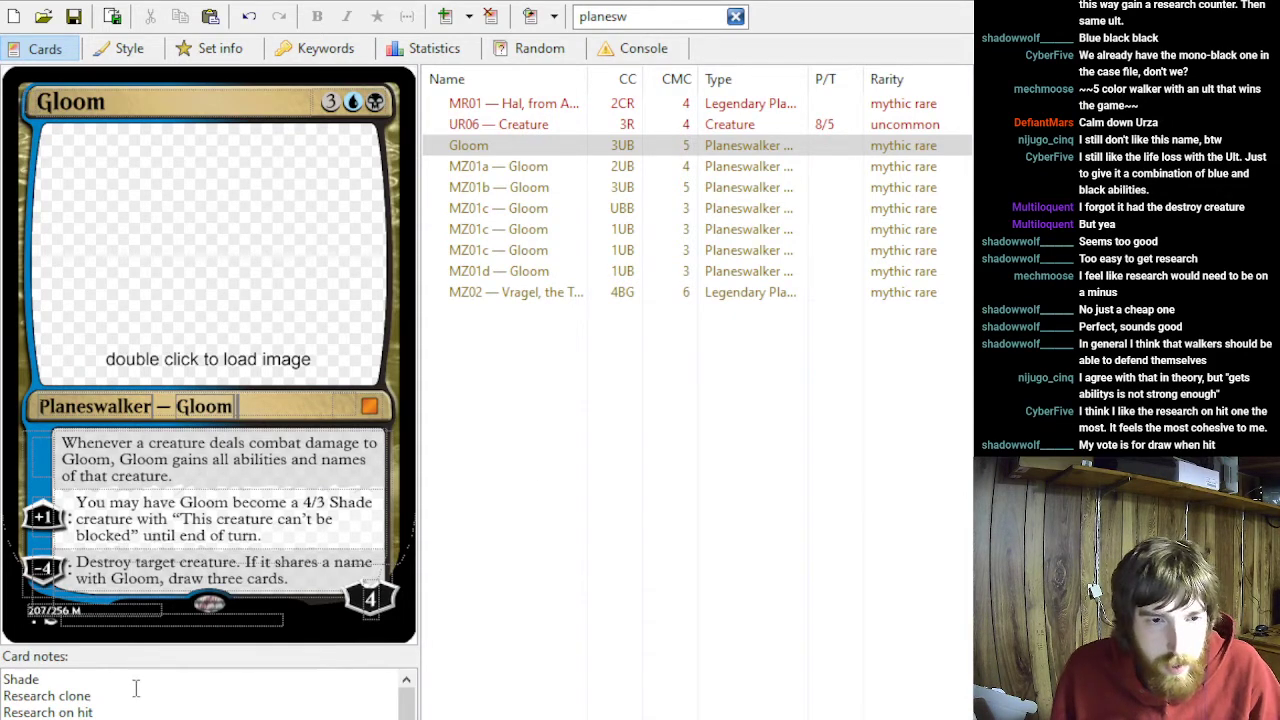
{"action": "left_click", "coordinate": [110, 711]}
{"action": "type", "text": "0"}
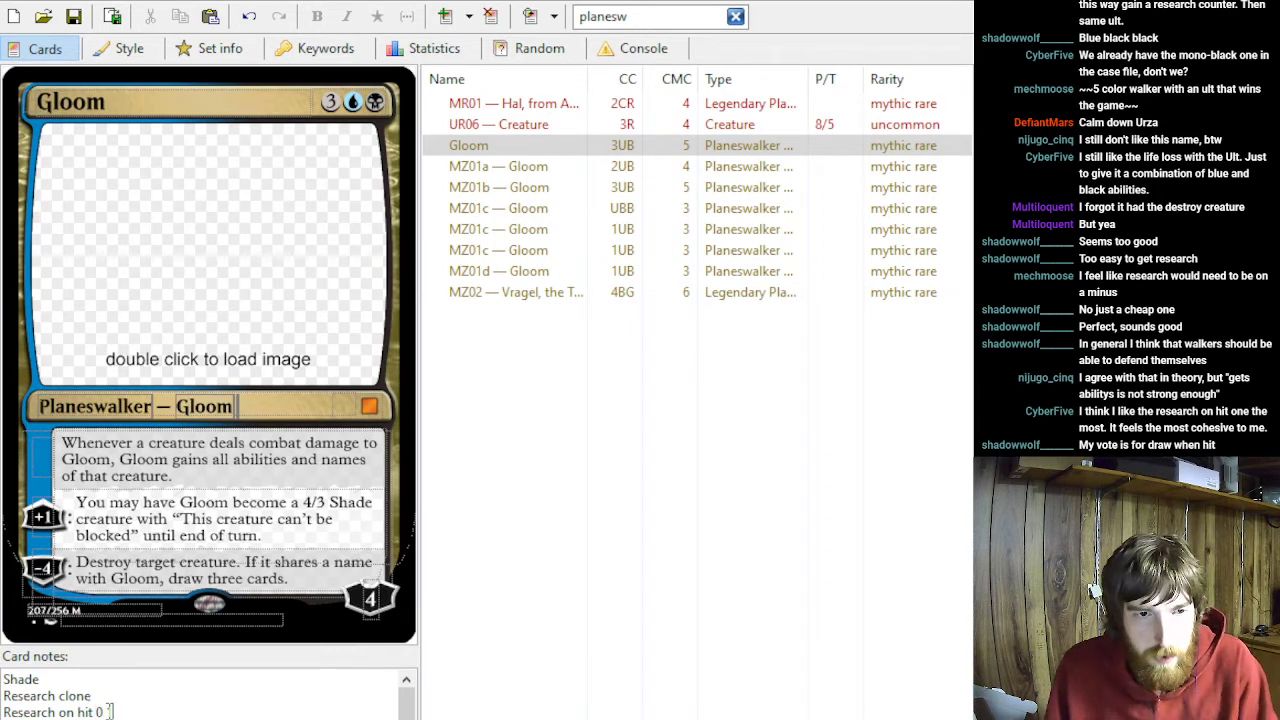
{"action": "key", "text": "BackSpace"}
{"action": "type", "text": "-1"}
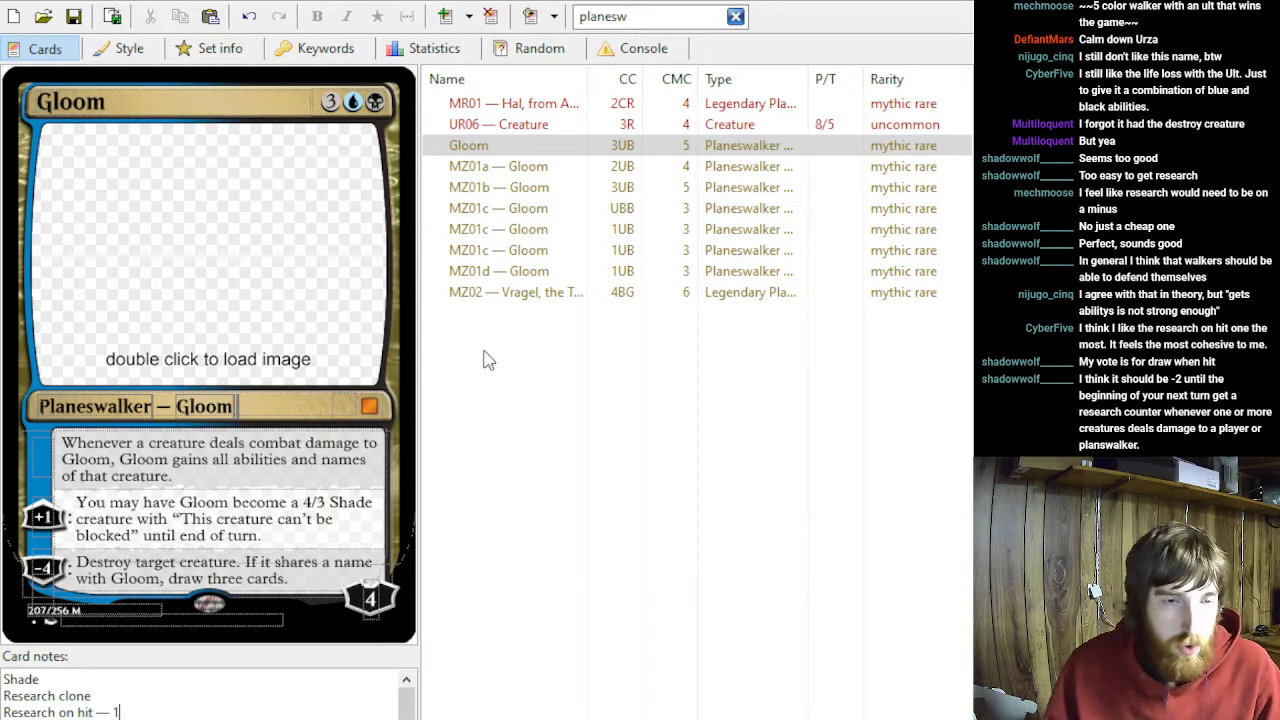
{"action": "left_click", "coordinate": [80, 679]}
{"action": "type", "text": "— 1"}
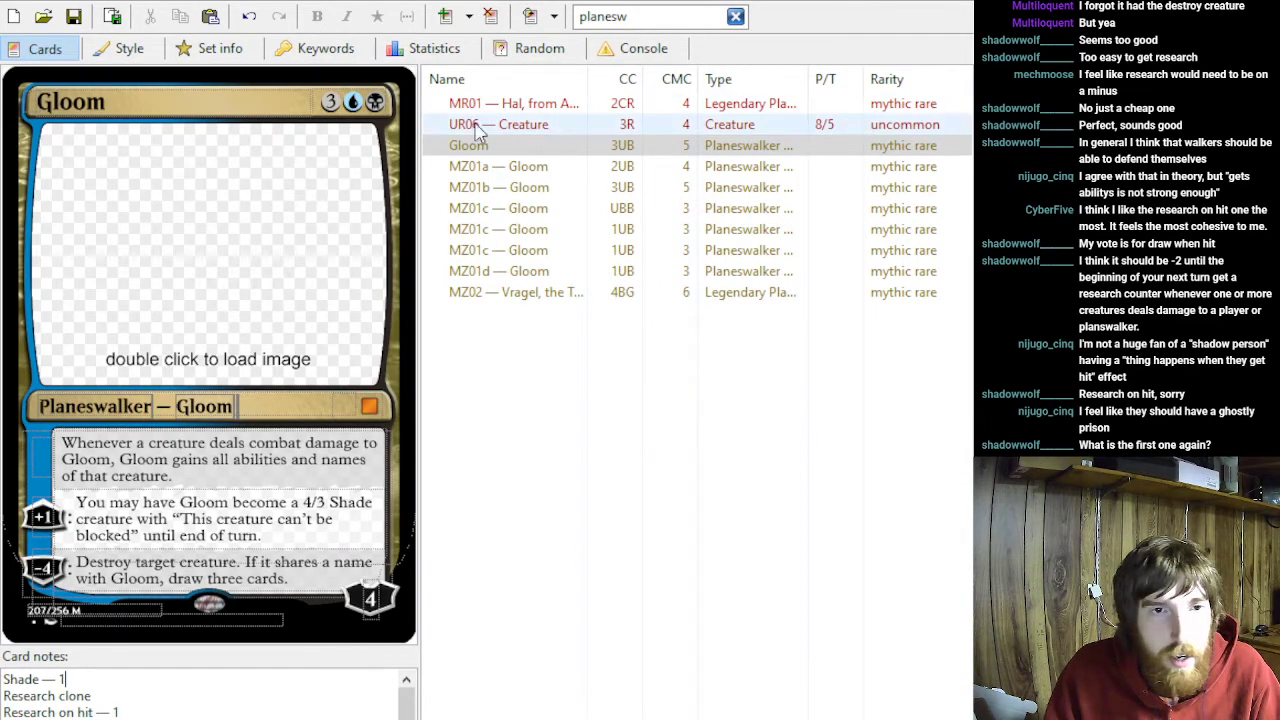
- Review the original Gloom's abilities and MZ01b, and append "— 1" to the "Research clone" line in the original Gloom card's notes
{"action": "triple_click", "coordinate": [80, 680]}
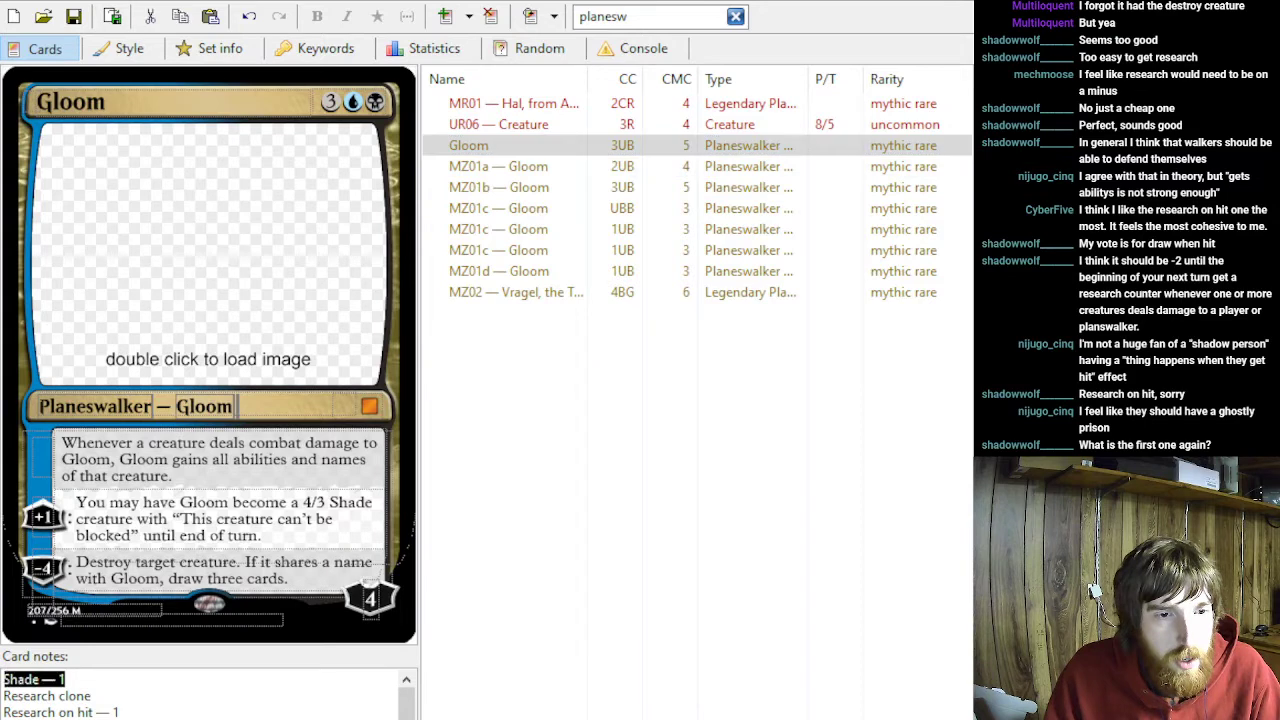
{"action": "left_click", "coordinate": [196, 485]}
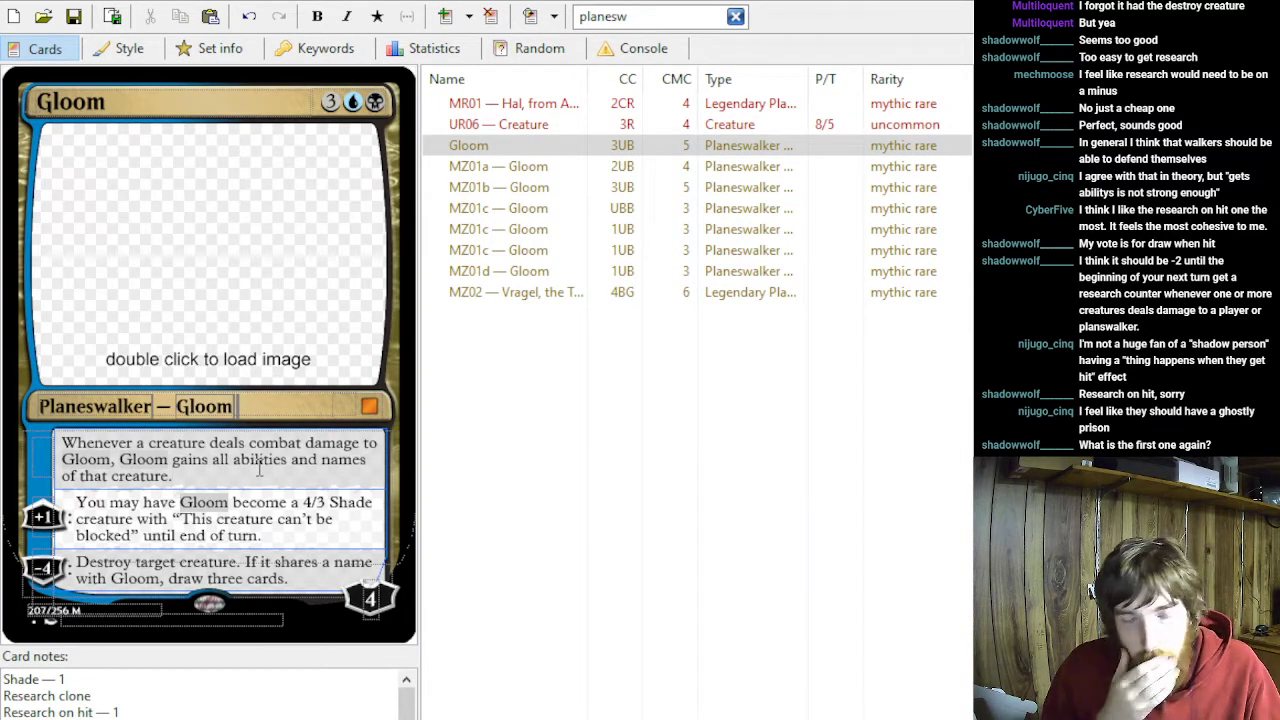
{"action": "left_click_drag", "start_coordinate": [262, 536], "coordinate": [244, 520]}
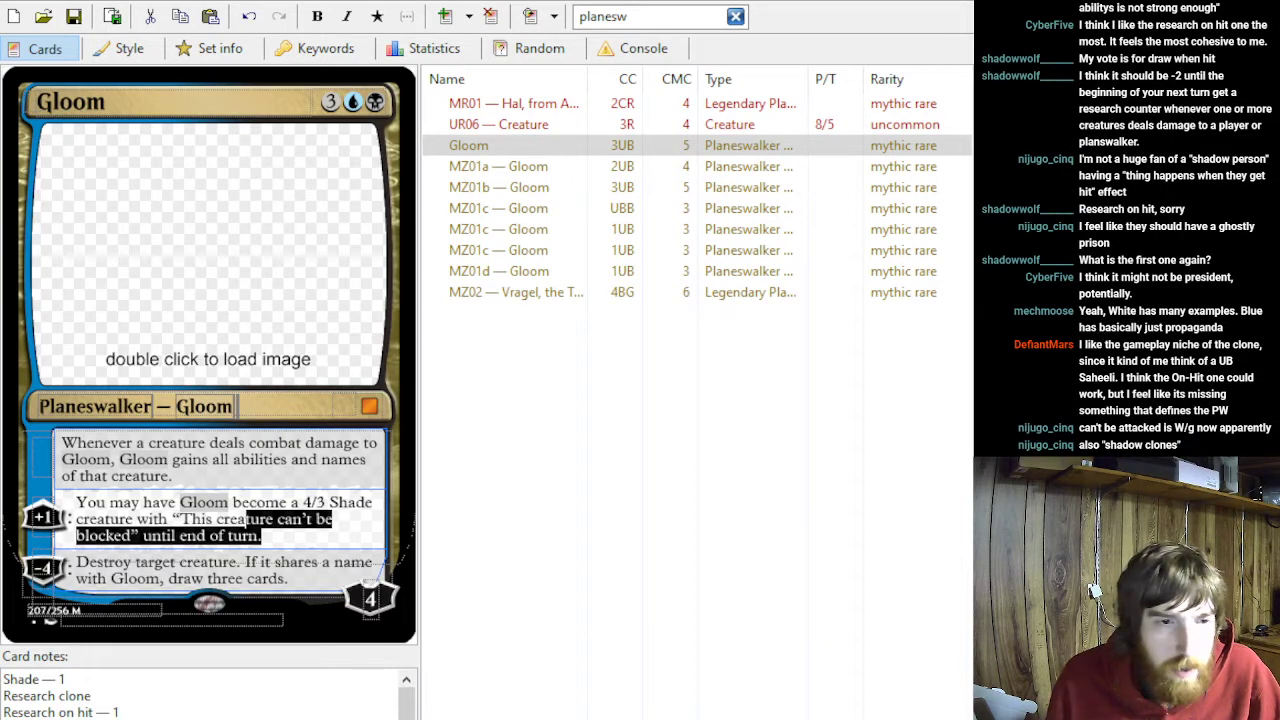
{"action": "type", "text": "1"}
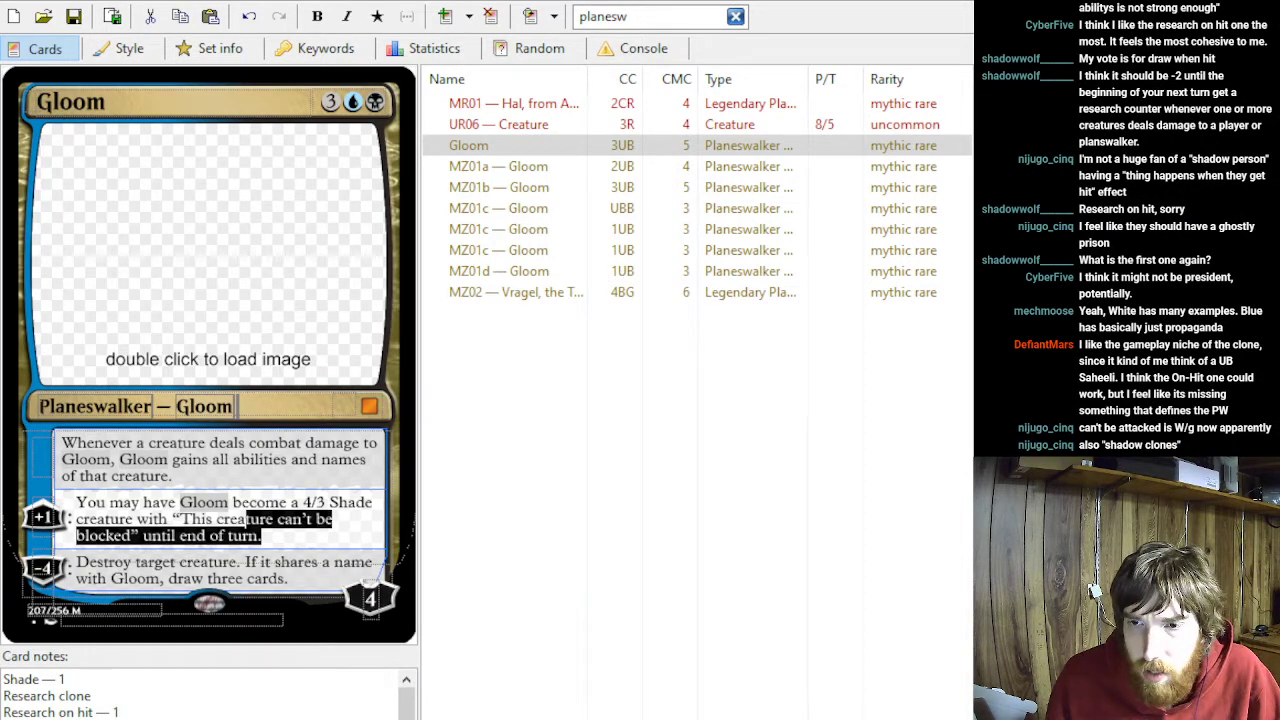
{"action": "left_click", "coordinate": [130, 712]}
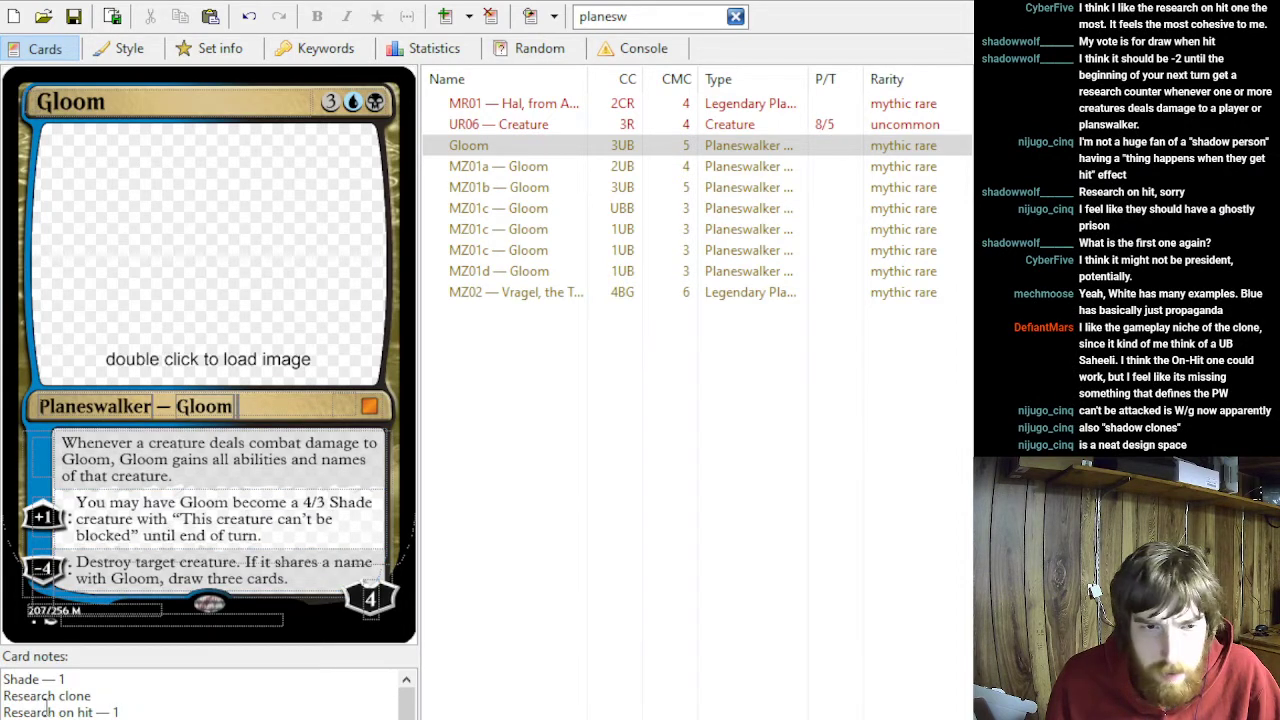
{"action": "left_click", "coordinate": [520, 189]}
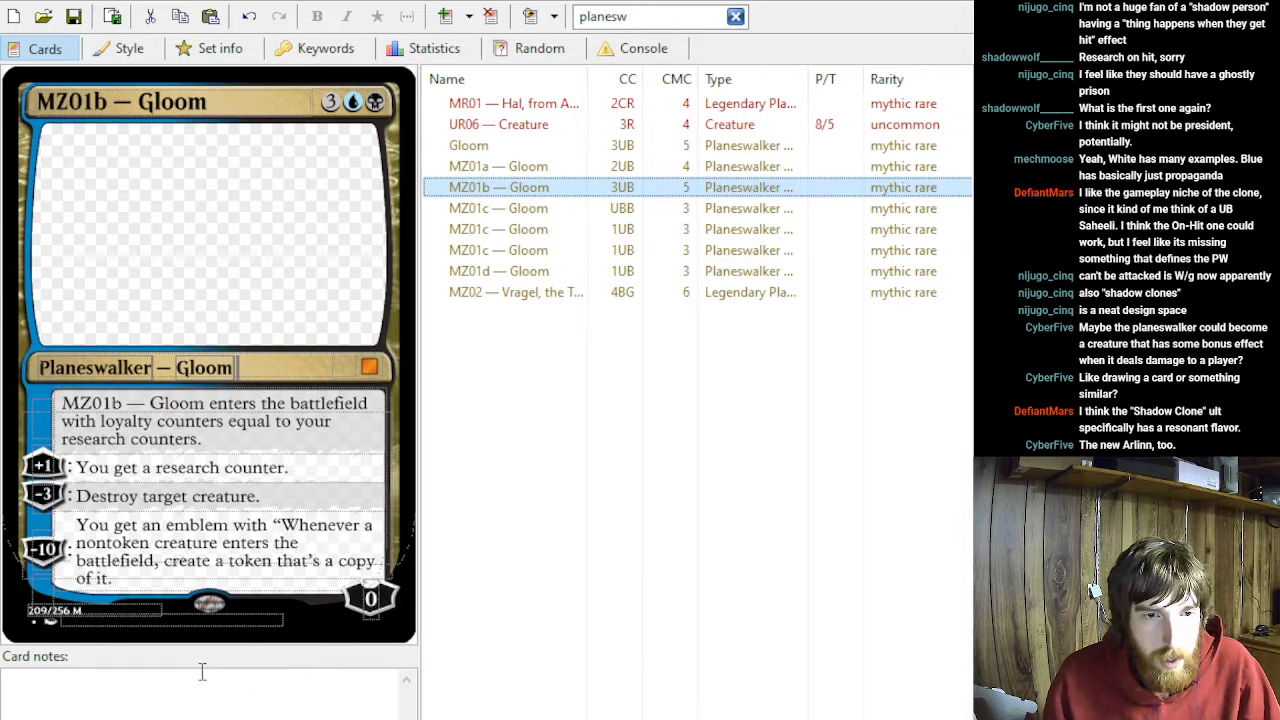
{"action": "left_click", "coordinate": [483, 146]}
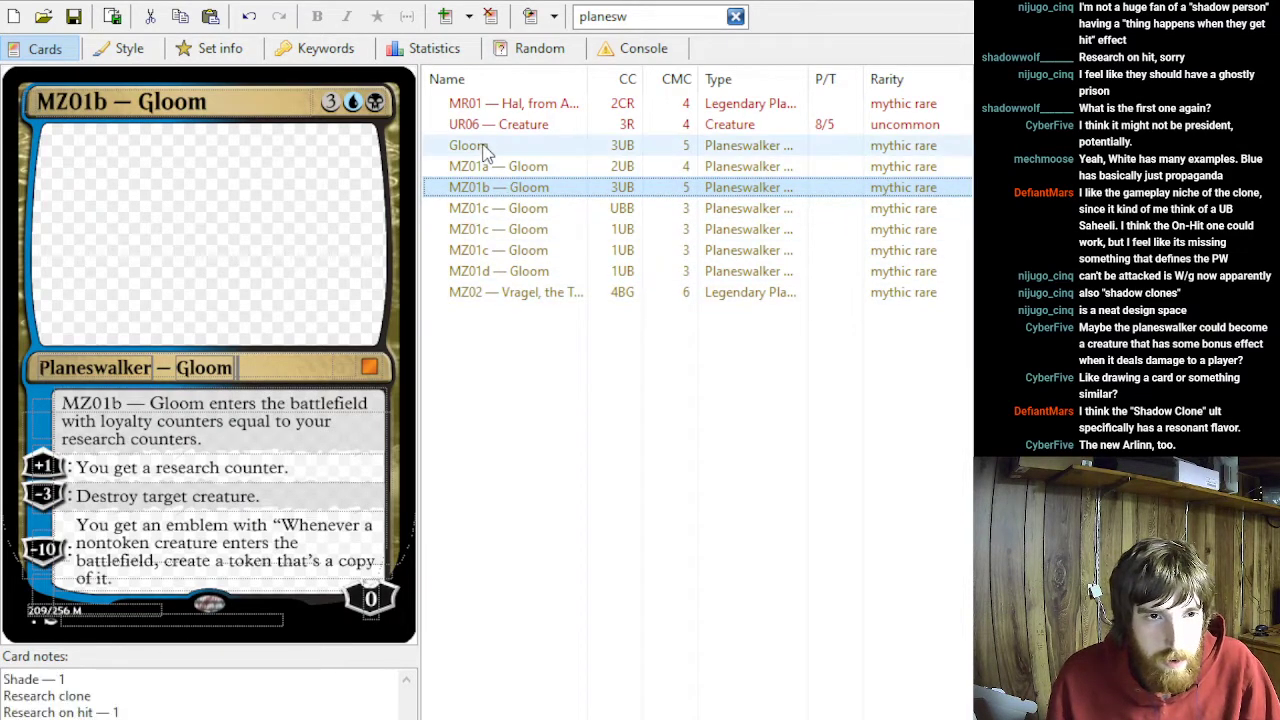
{"action": "left_click", "coordinate": [125, 682]}
{"action": "left_click", "coordinate": [116, 696]}
{"action": "type", "text": "— 1"}
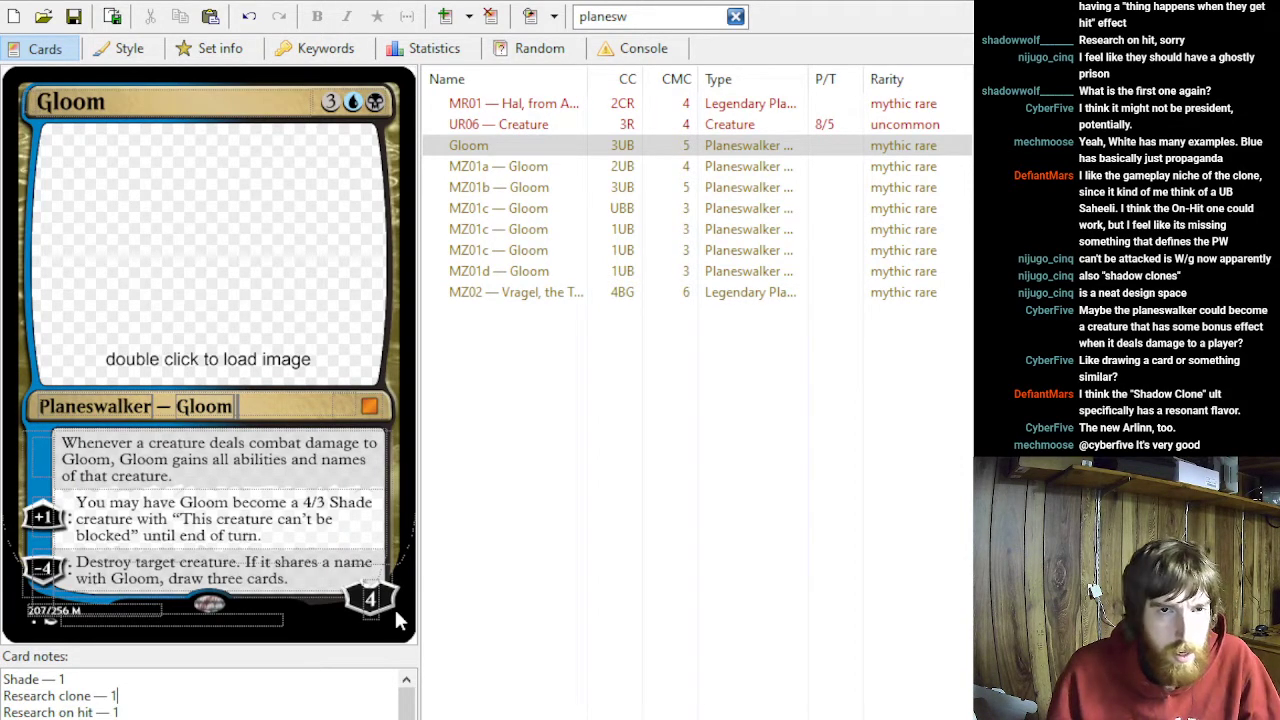
- Review the −10 emblem ability on MZ01b Gloom
{"action": "left_click", "coordinate": [541, 187]}
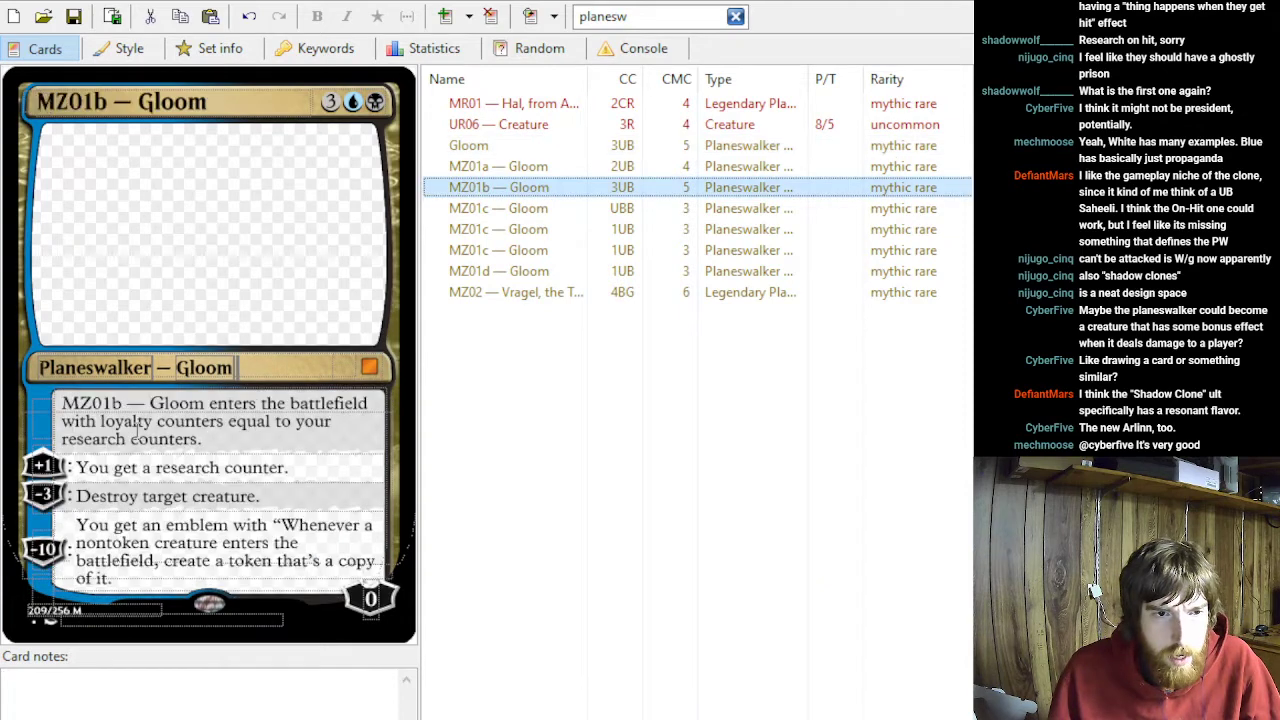
{"action": "triple_click", "coordinate": [143, 585]}
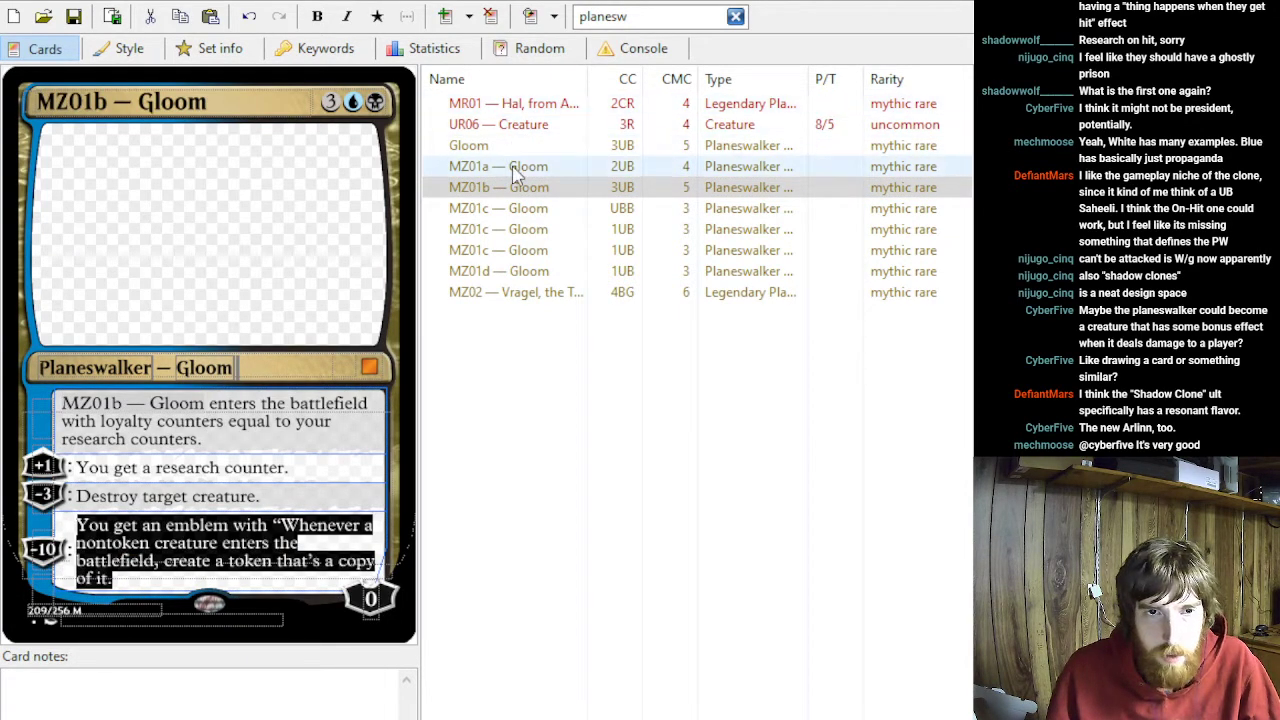
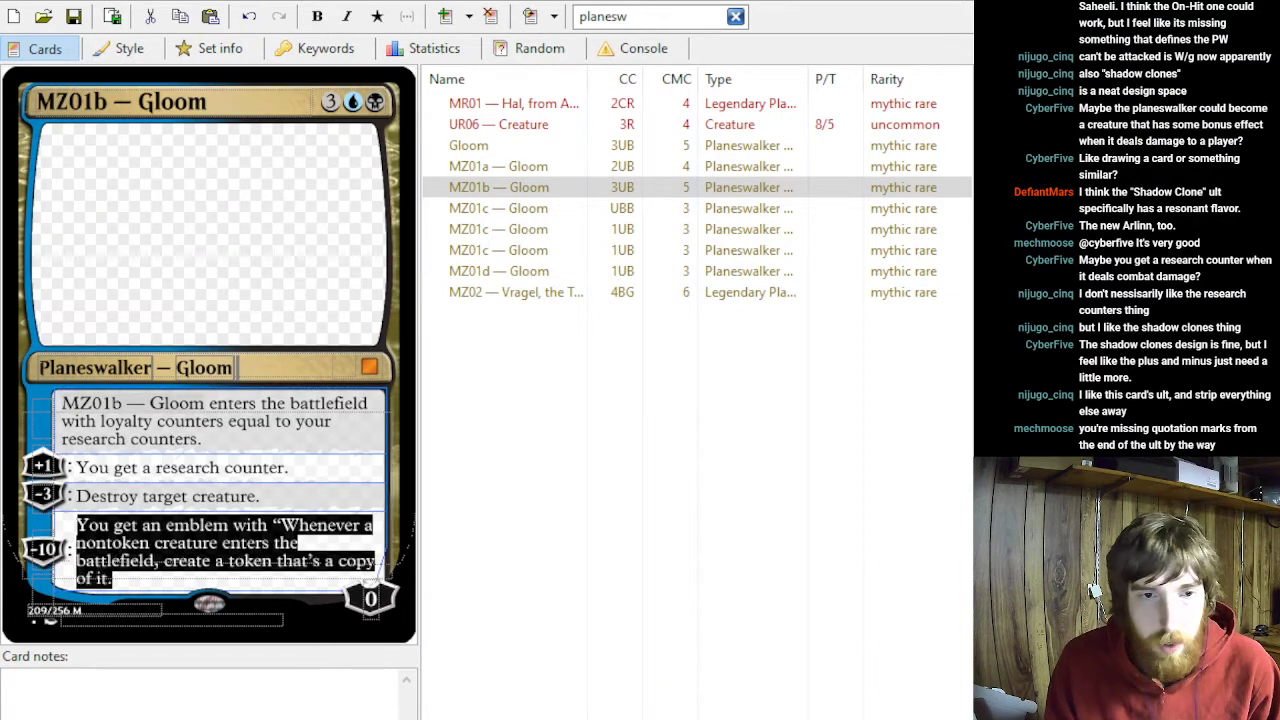
- Add the missing closing quotation mark to the end of the −10 emblem ability on MZ01b — Gloom
{"action": "left_click", "coordinate": [214, 582]}
{"action": "type", "text": "\""}
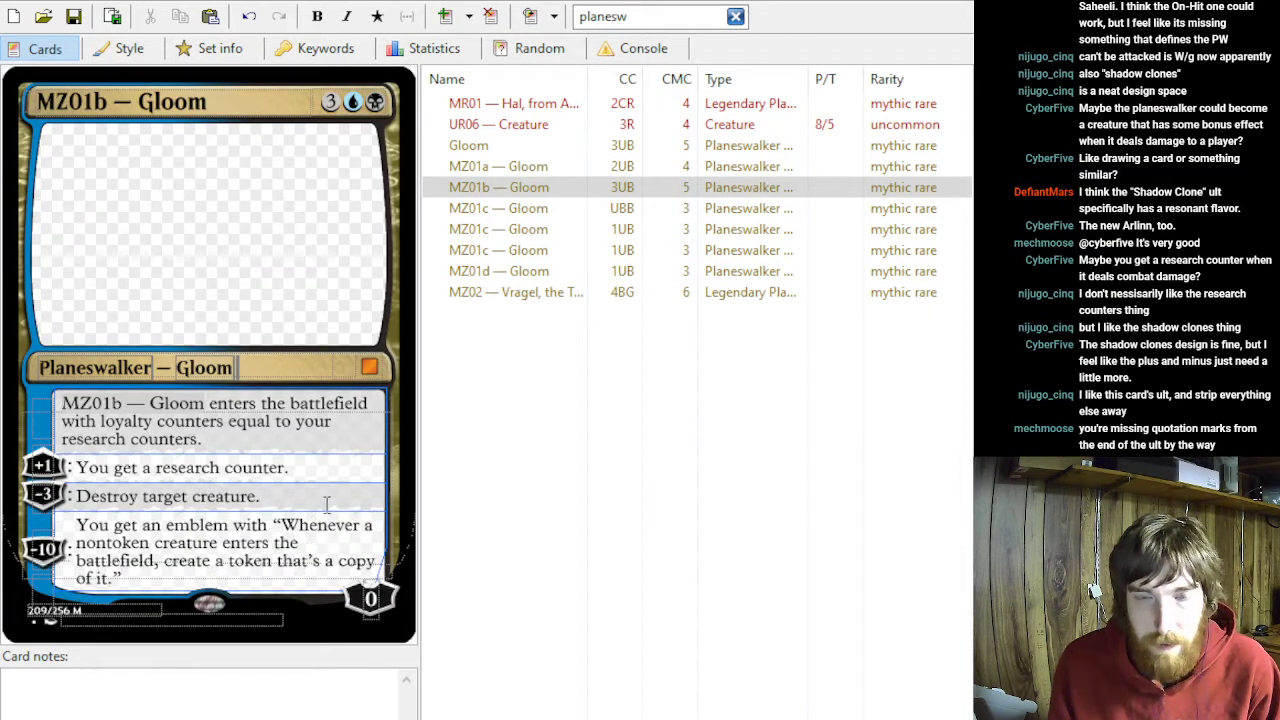
- Compare the original Gloom with MZ01b, and set the "Research clone" tally in the original Gloom card's notes to 2
{"action": "left_click", "coordinate": [505, 145]}
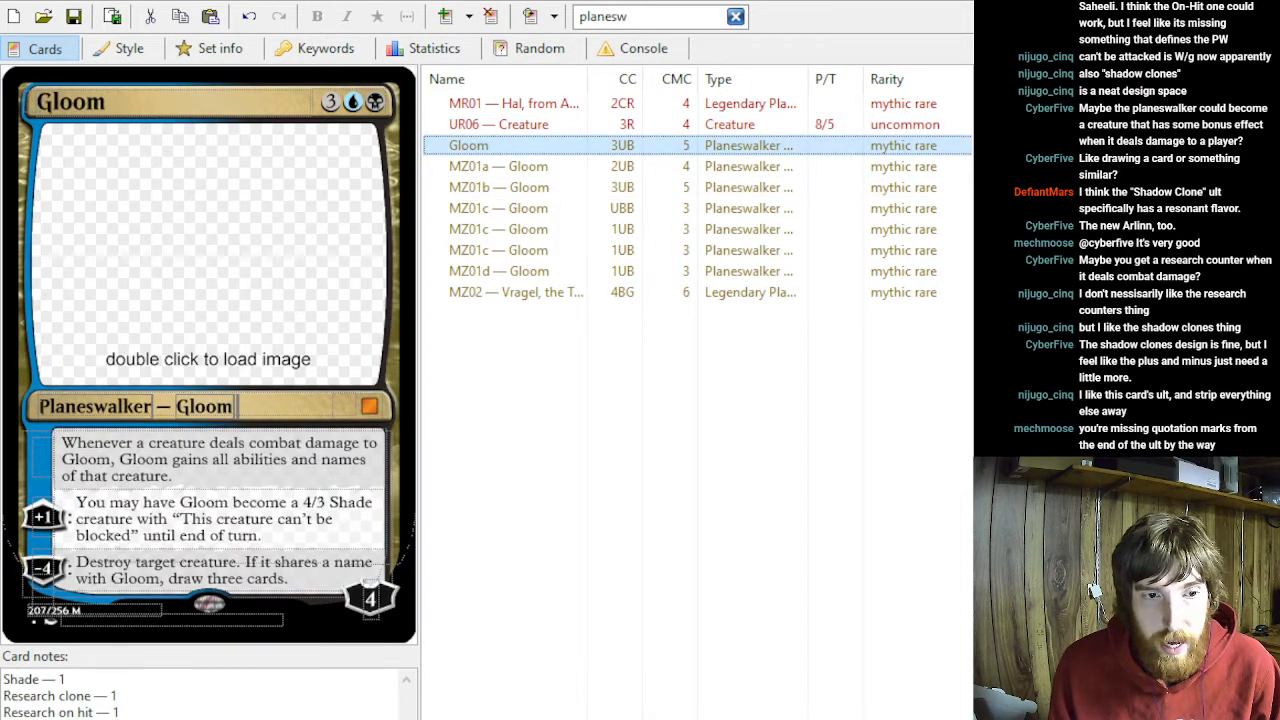
{"action": "left_click_drag", "start_coordinate": [135, 715], "coordinate": [15, 677]}
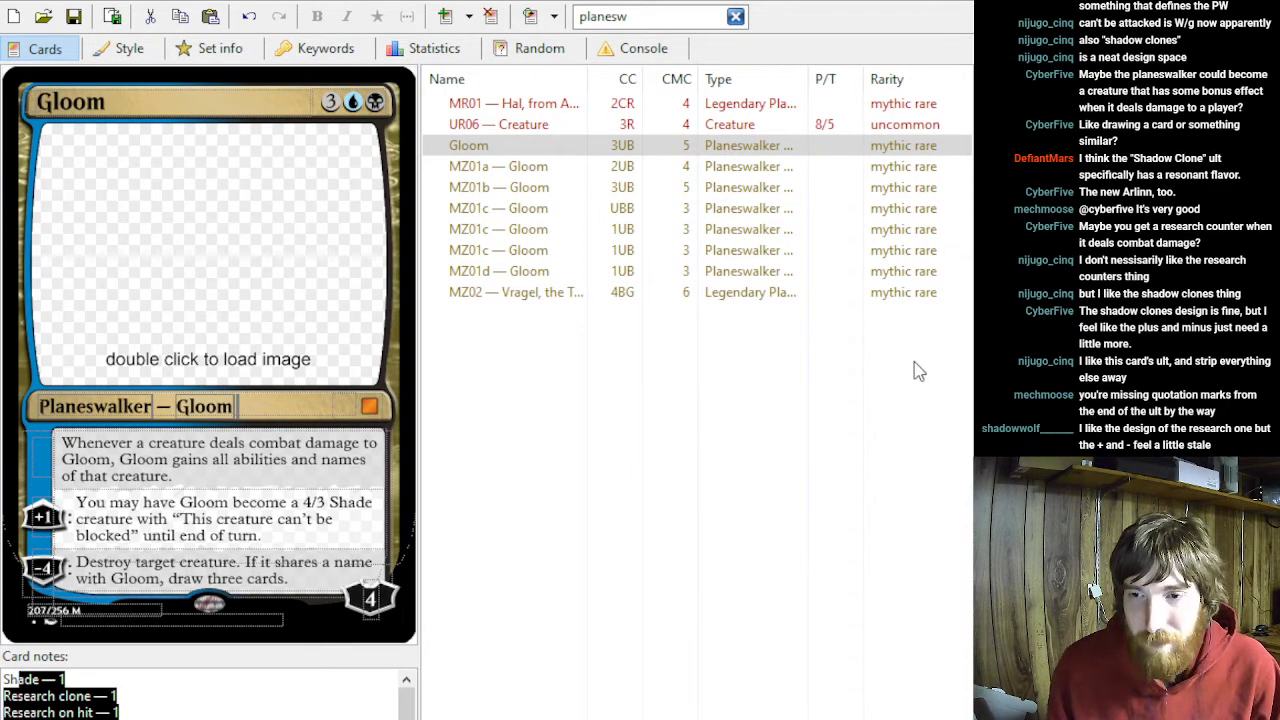
{"action": "left_click", "coordinate": [486, 195]}
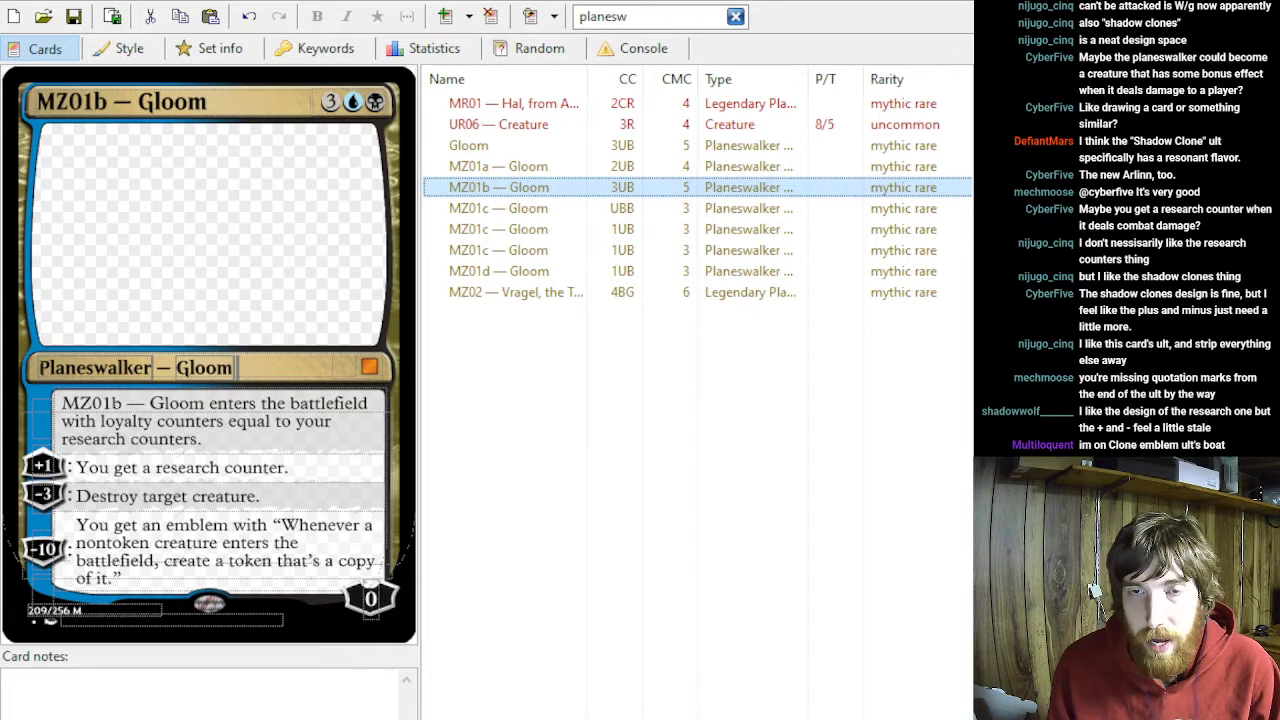
{"action": "left_click", "coordinate": [478, 145]}
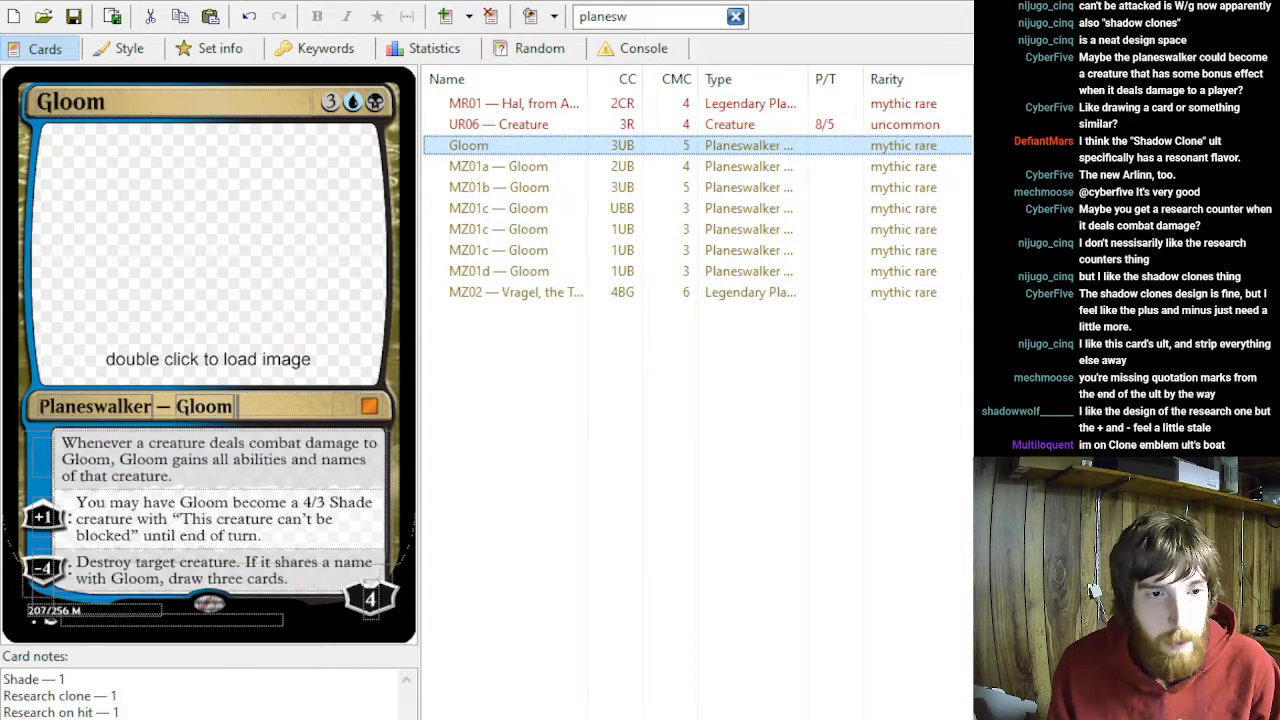
{"action": "left_click", "coordinate": [138, 704]}
{"action": "key", "text": "BackSpace"}
{"action": "type", "text": "2"}
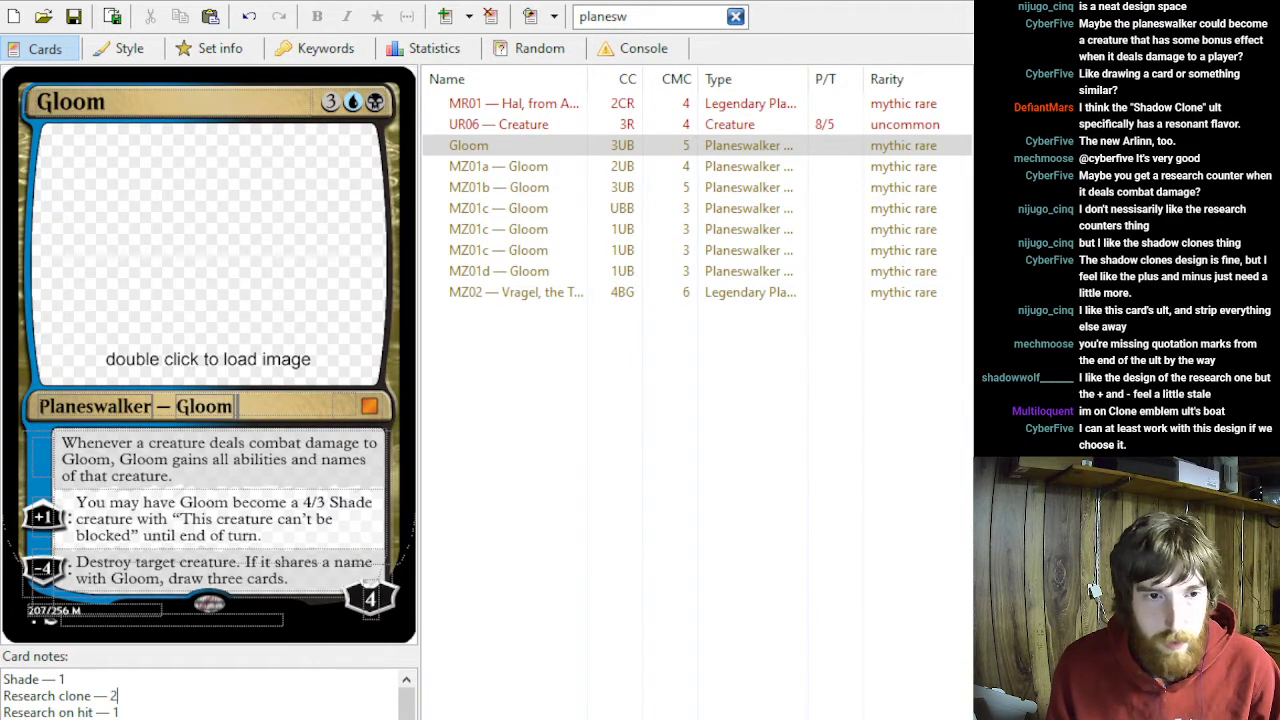
- Delete the original Gloom, MZ01a, all three MZ01c and the MZ01d Gloom cards, keeping only MZ01b
{"action": "left_click", "coordinate": [492, 192]}
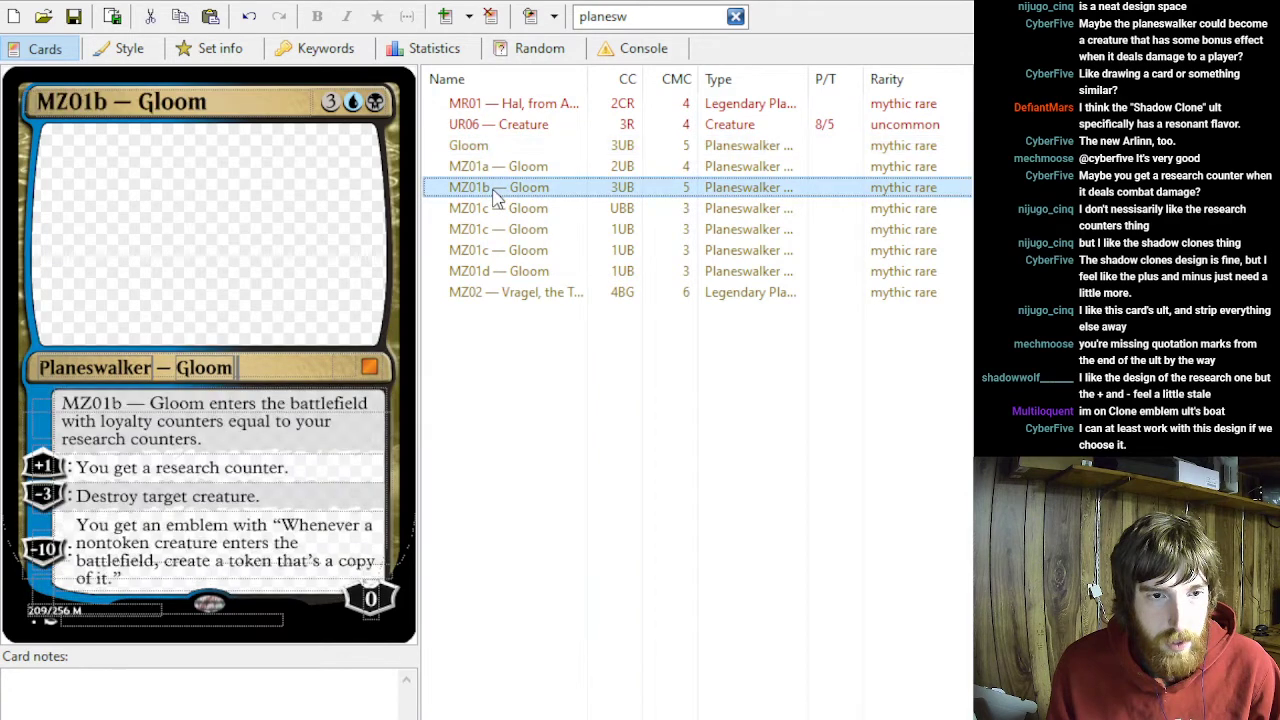
{"action": "left_click", "coordinate": [477, 145]}
{"action": "left_click", "coordinate": [482, 168]}
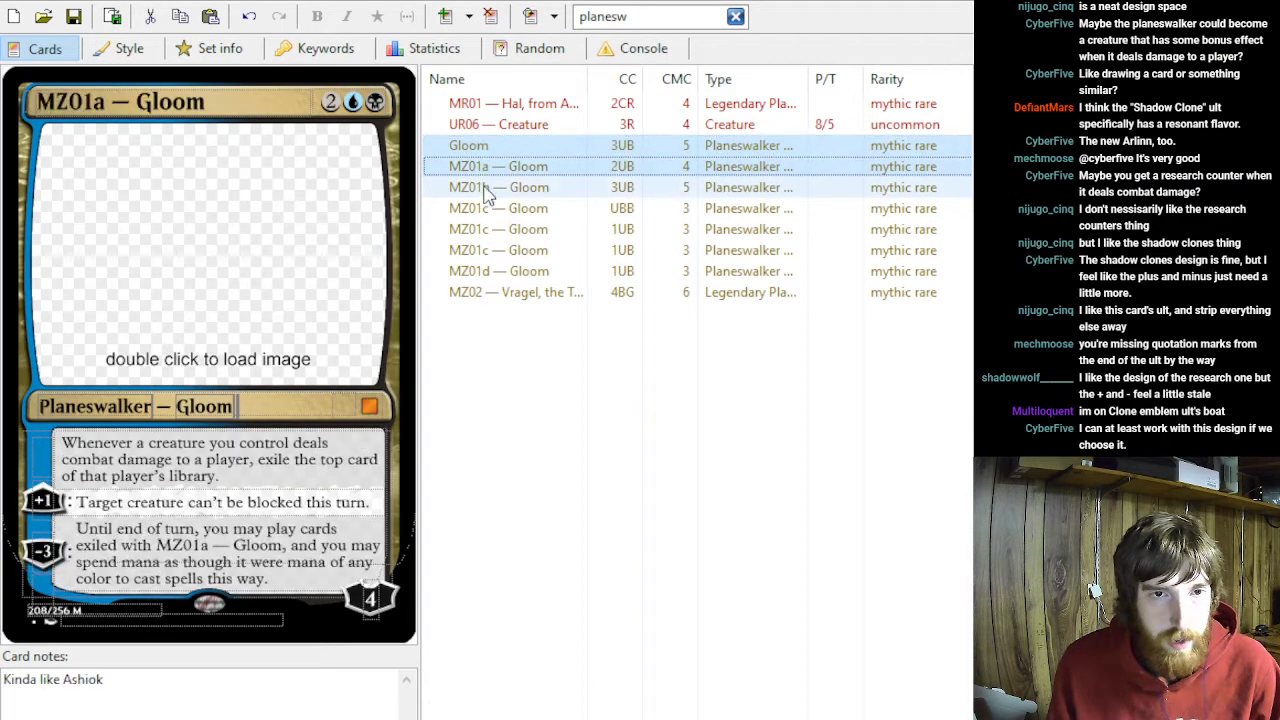
{"action": "left_click", "coordinate": [490, 208], "text": "ctrl"}
{"action": "left_click", "coordinate": [490, 229], "text": "ctrl"}
{"action": "left_click", "coordinate": [490, 250], "text": "ctrl"}
{"action": "left_click", "coordinate": [490, 271], "text": "ctrl"}
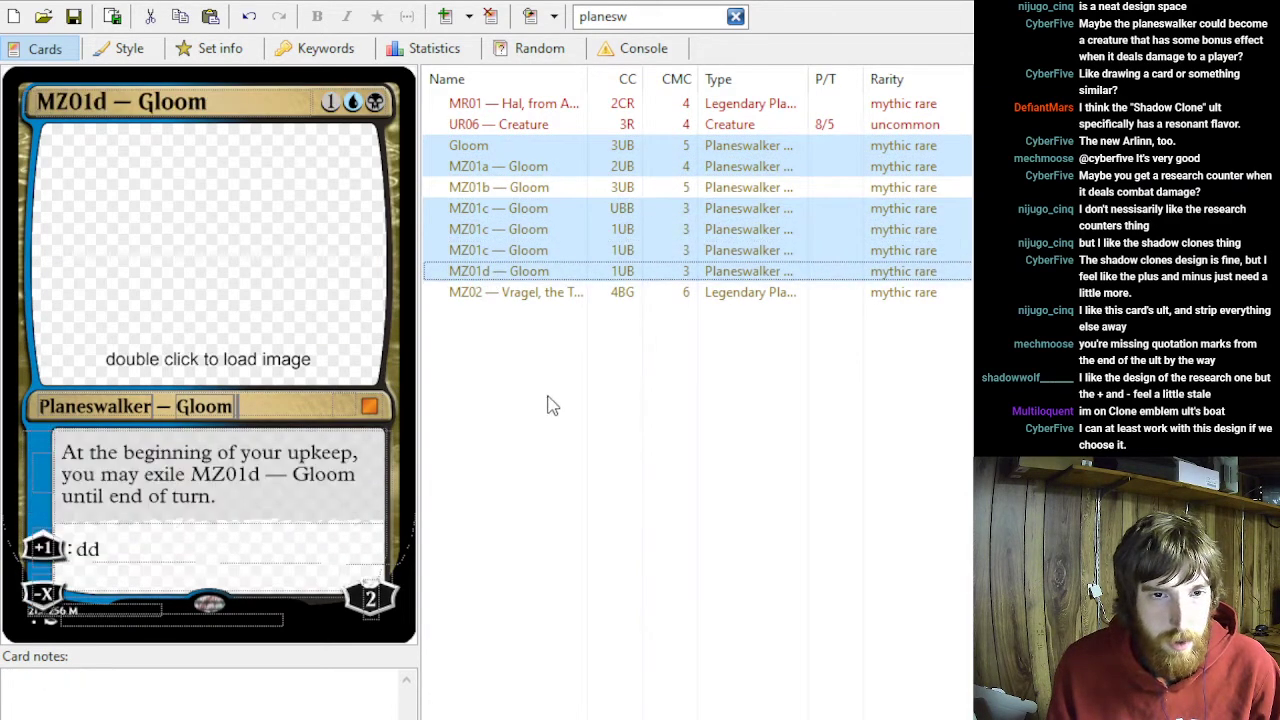
{"action": "key", "text": "Delete"}
{"action": "key", "text": "alt+Tab"}
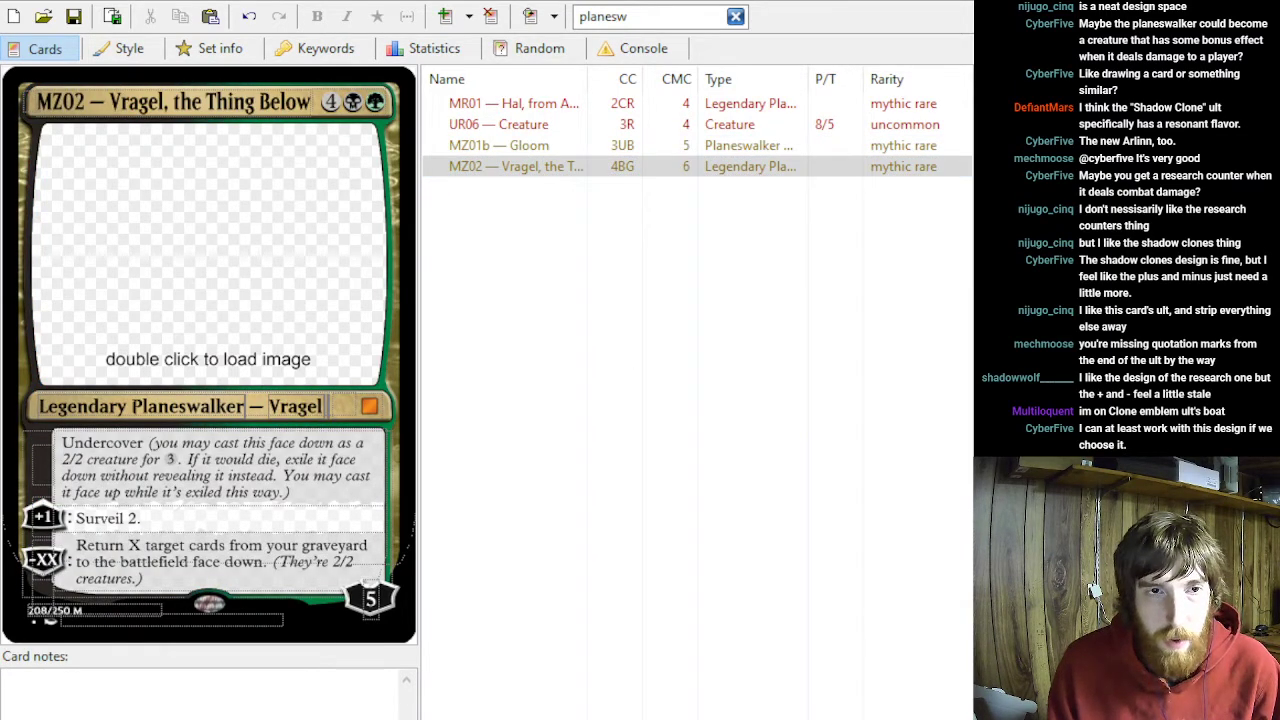
{"action": "key", "text": "alt+Tab"}
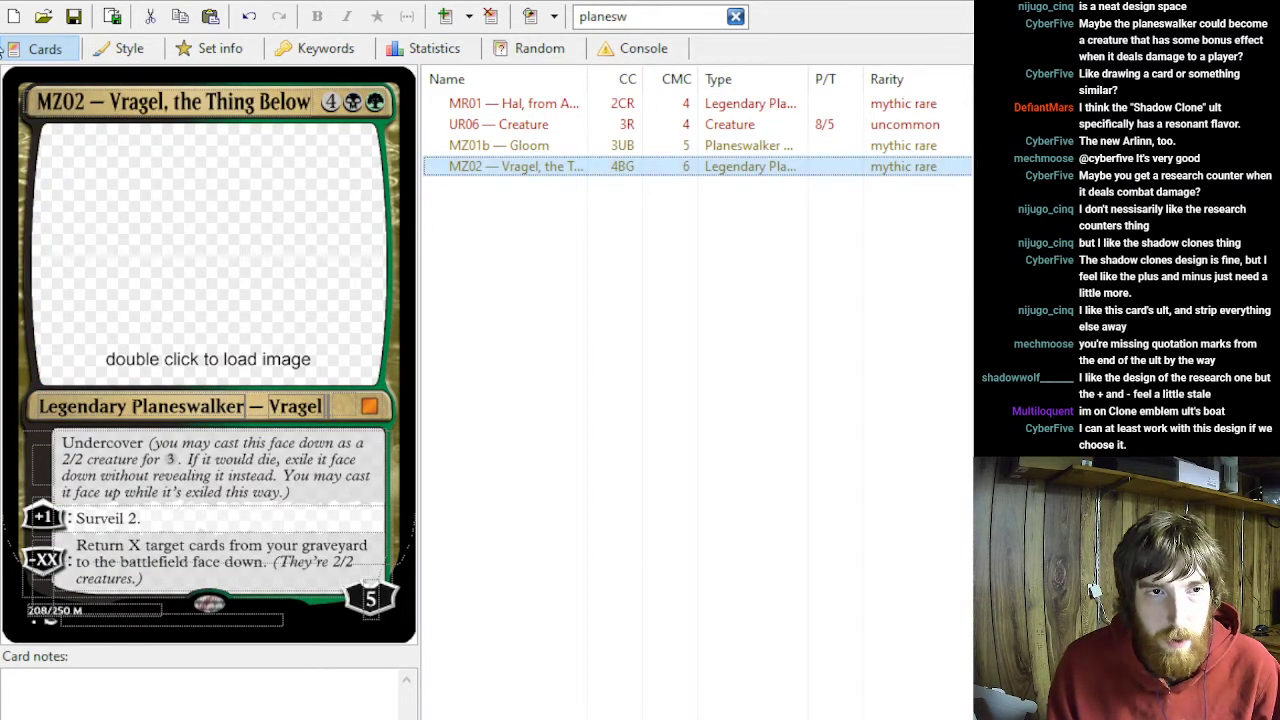
{"action": "left_click", "coordinate": [43, 46]}
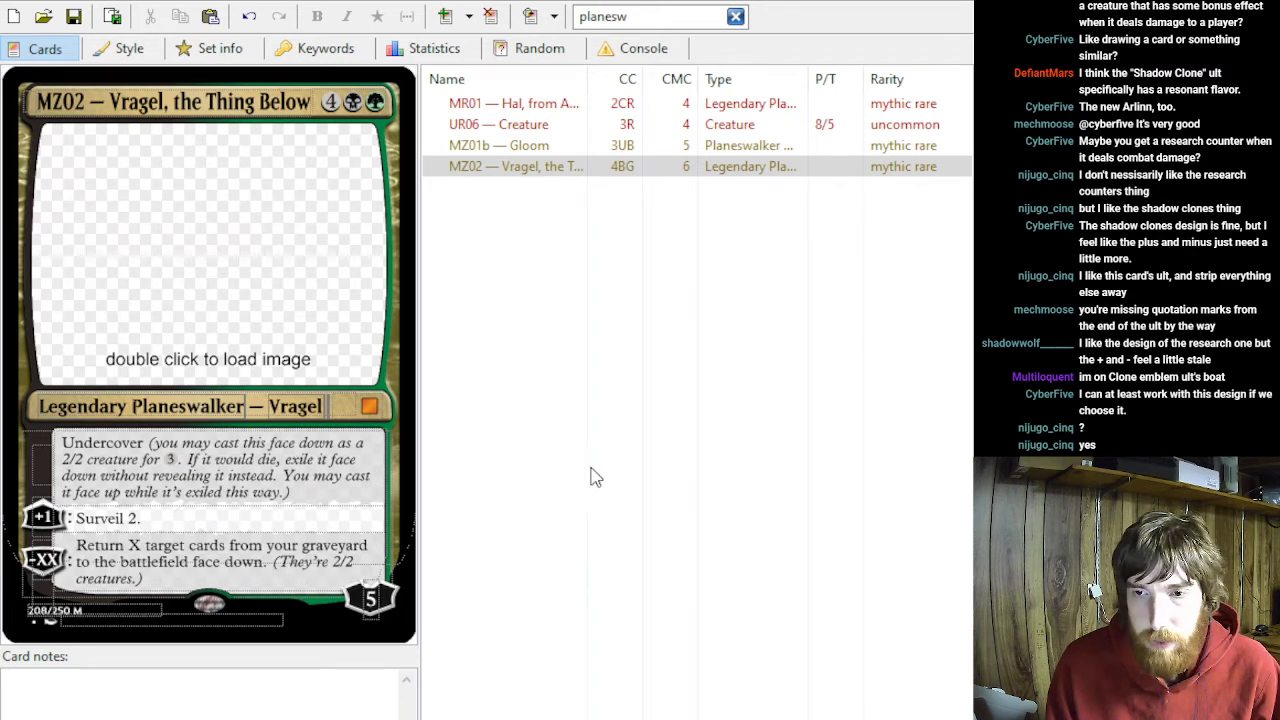
{"action": "left_click", "coordinate": [732, 3]}
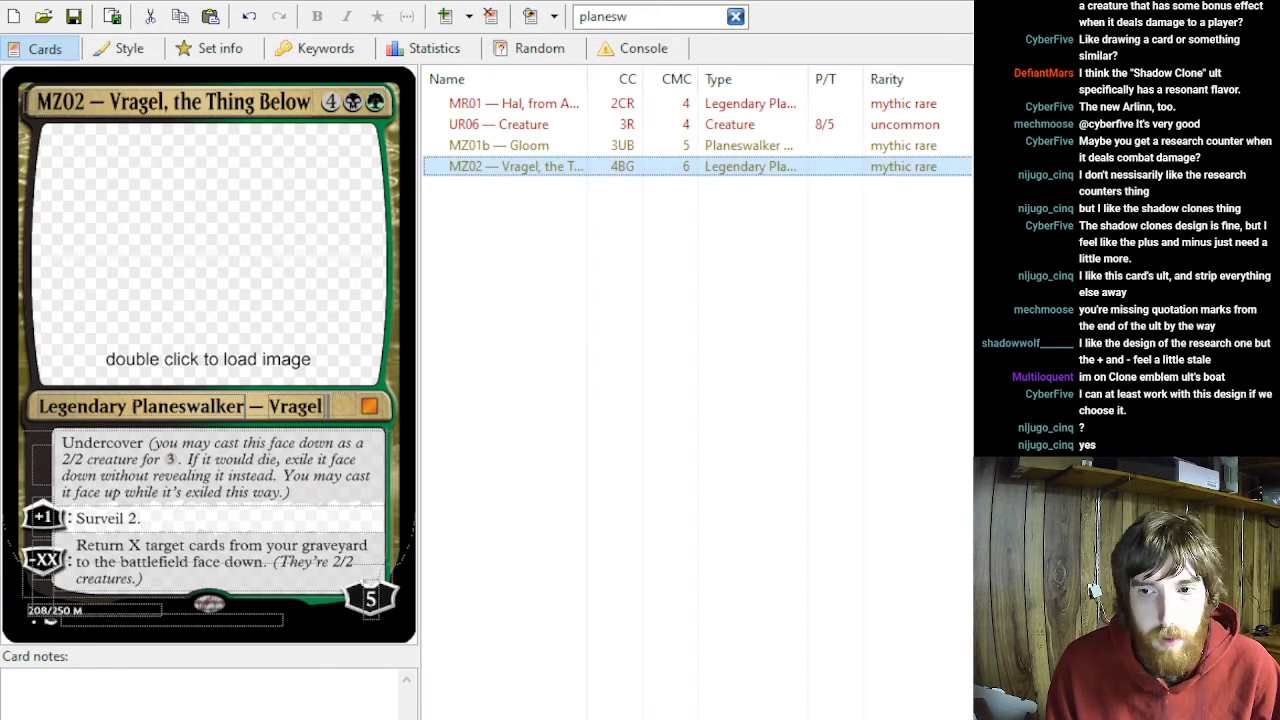
- Open MZ01b — Gloom and clear the "planesw" search filter to list the whole card set
{"action": "left_click", "coordinate": [470, 147]}
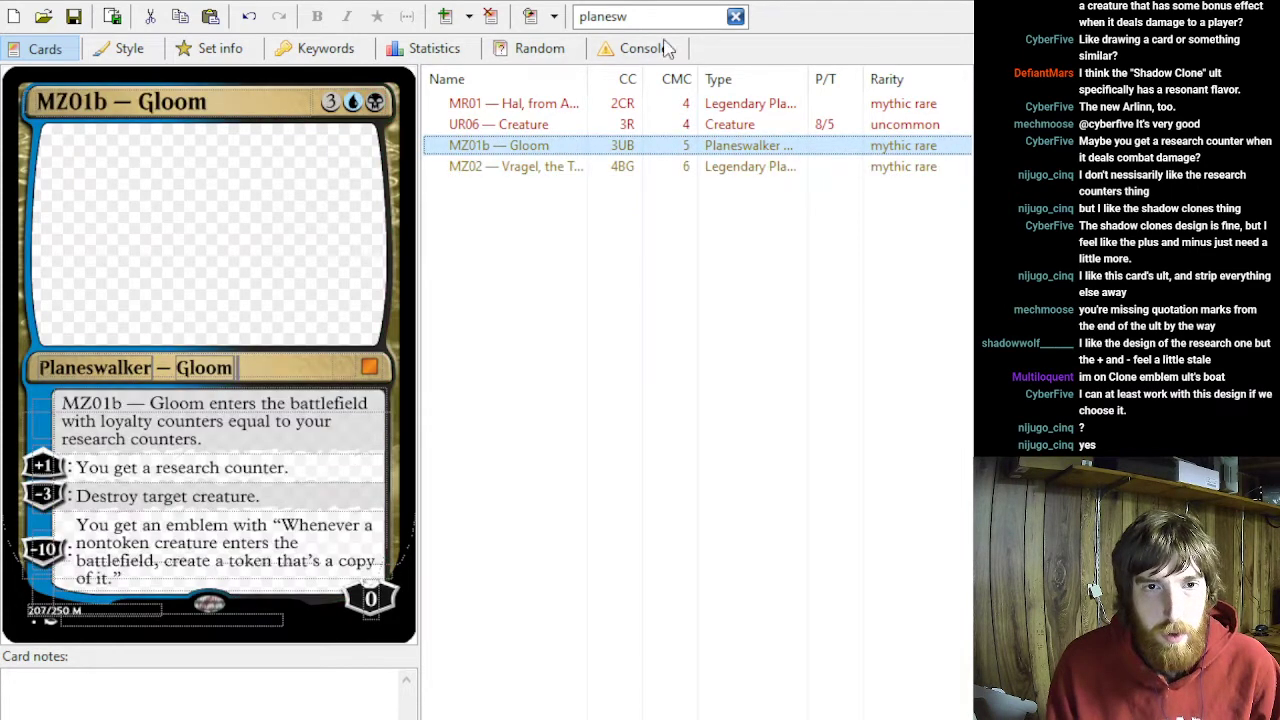
{"action": "left_click", "coordinate": [736, 18]}
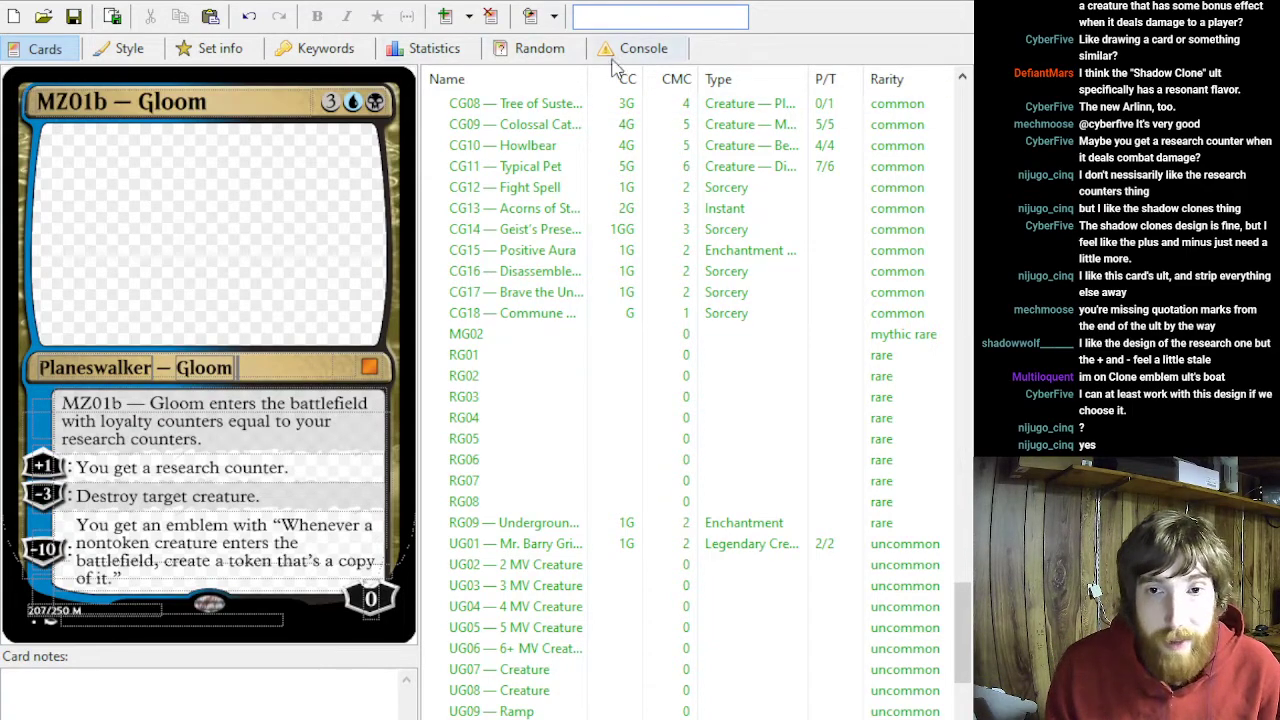
{"action": "scroll", "coordinate": [686, 157], "scroll_direction": "down", "scroll_amount": 15}
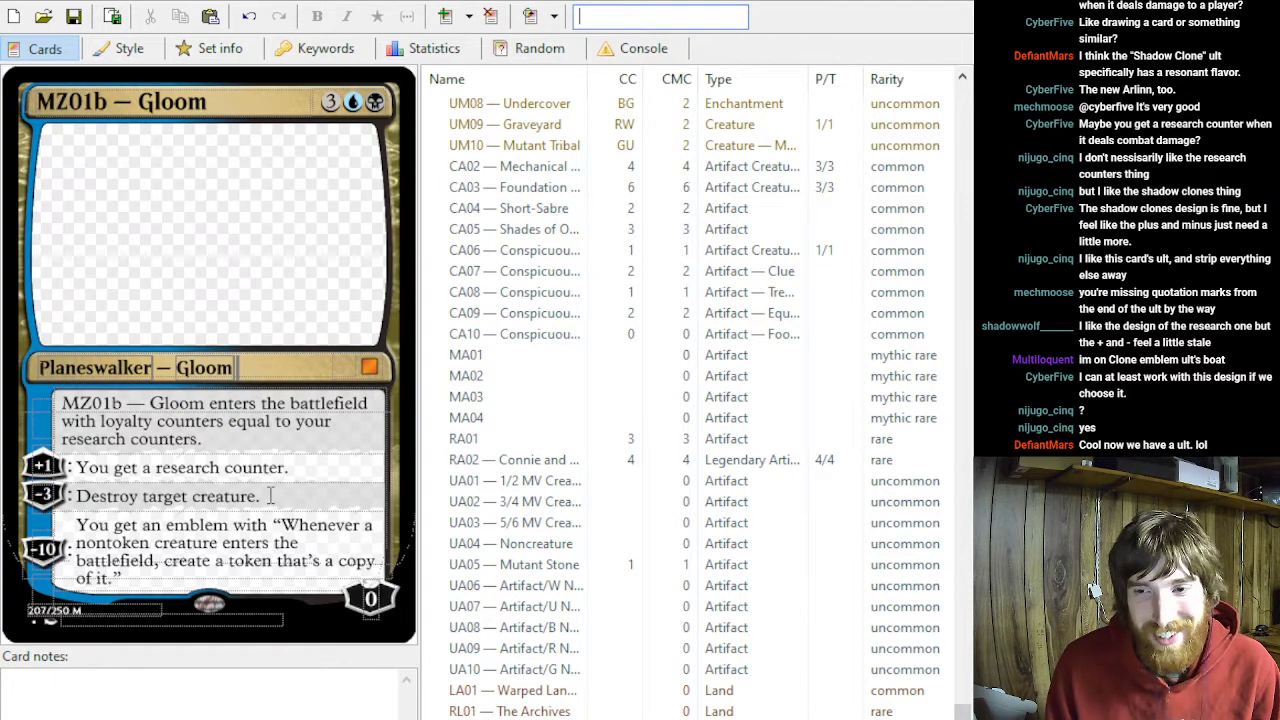
- Delete the rules text of the +1 and −3 abilities on MZ01b — Gloom
{"action": "triple_click", "coordinate": [270, 496]}
{"action": "key", "text": "BackSpace"}
{"action": "triple_click", "coordinate": [143, 466]}
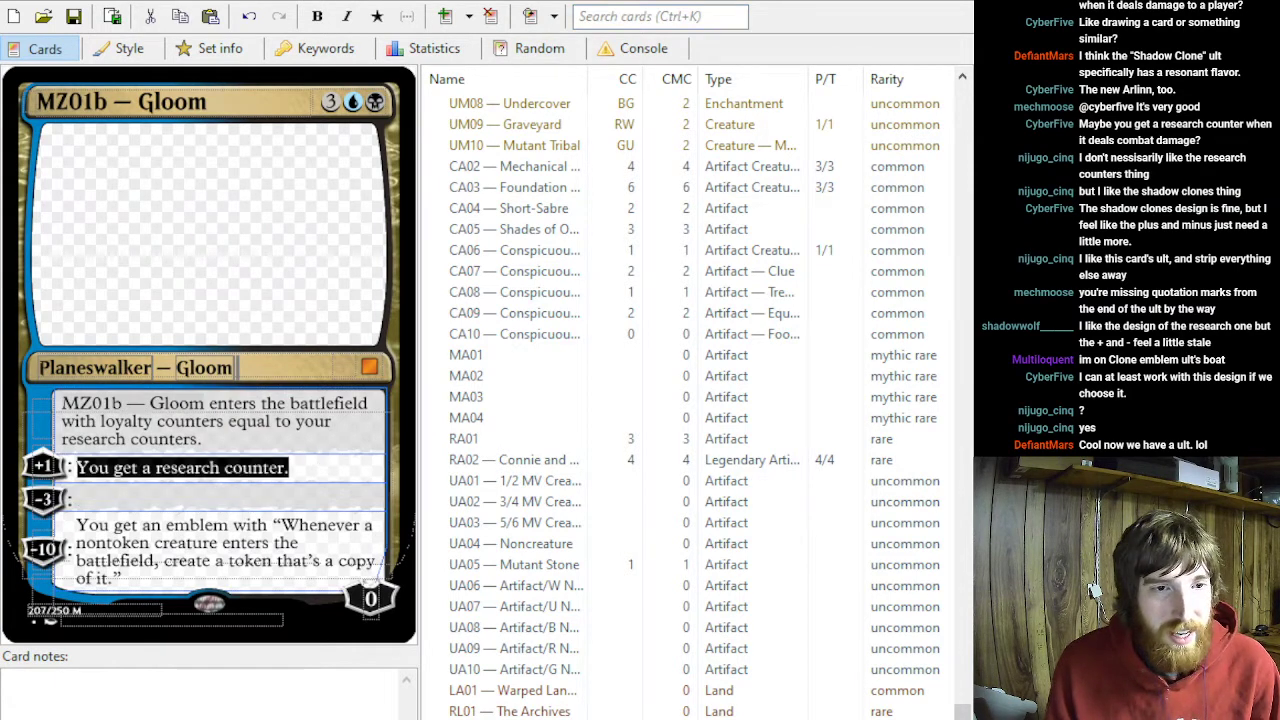
{"action": "key", "text": "BackSpace"}
{"action": "left_click_drag", "start_coordinate": [195, 441], "coordinate": [62, 403]}
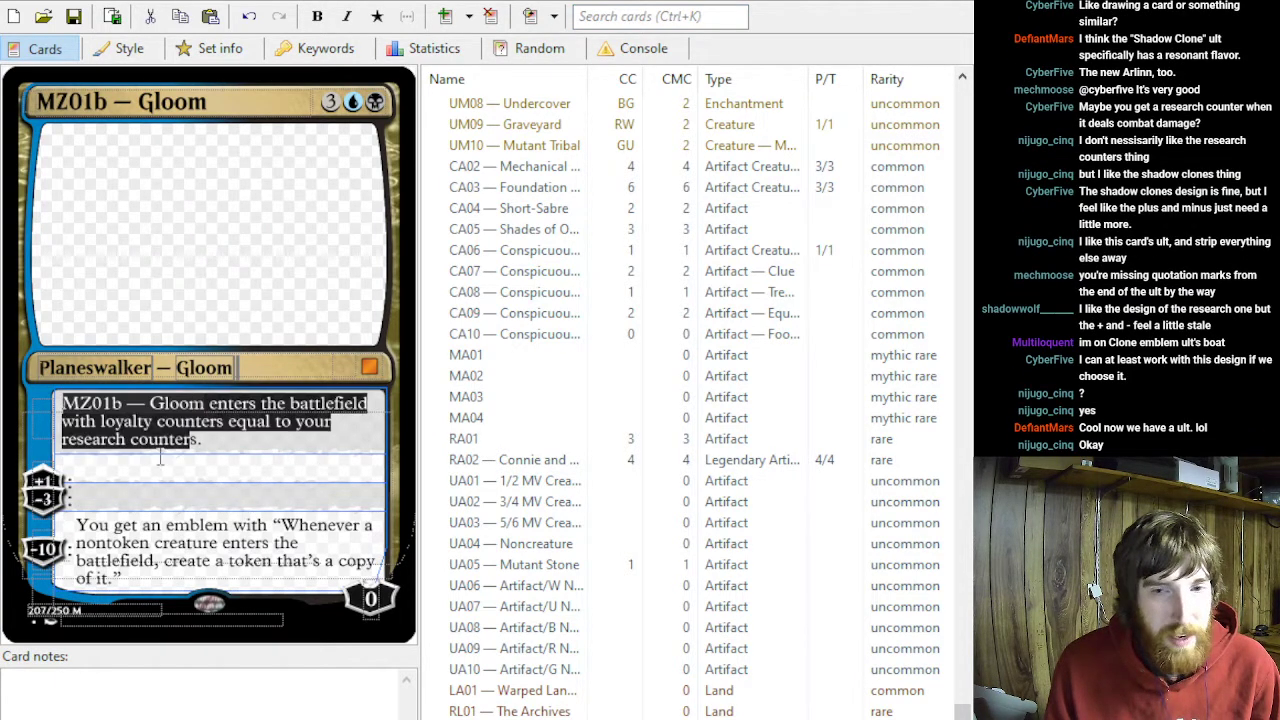
{"action": "left_click", "coordinate": [314, 443]}
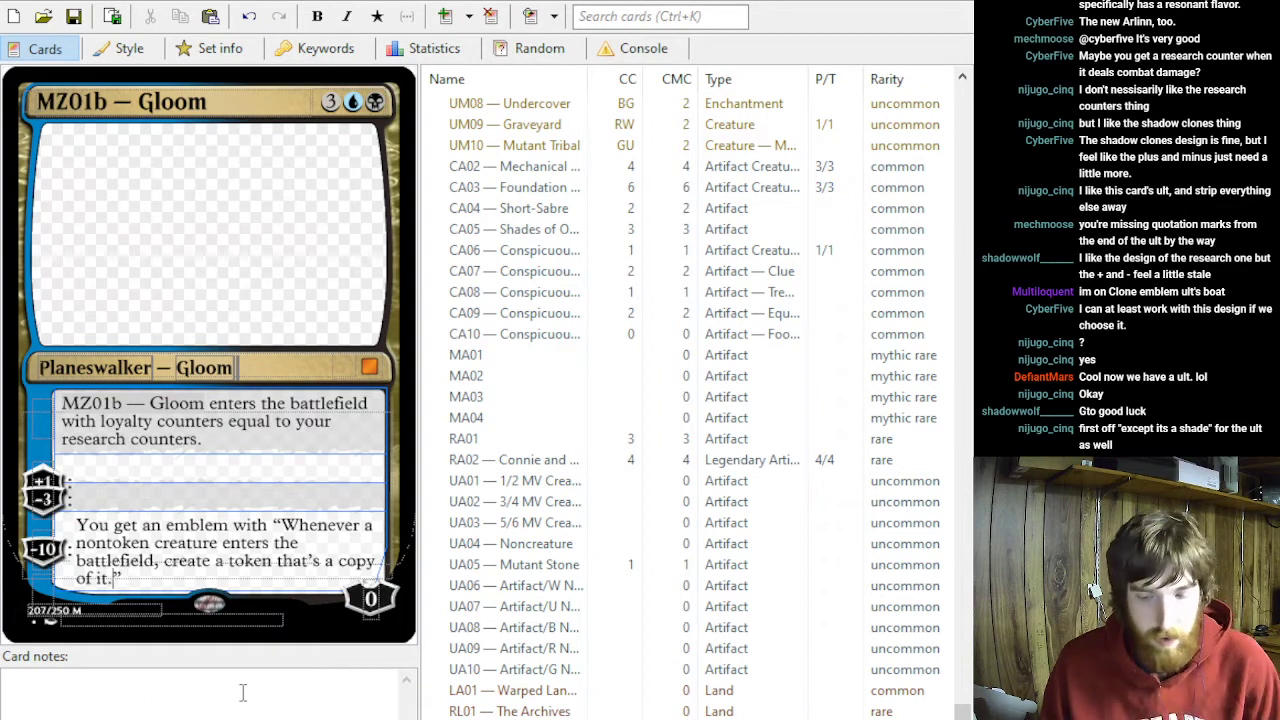
- Append "except it's a black Shade" to the end of the −10 emblem's token-copy sentence, inside the quotation marks
{"action": "type", "text": "e"}
{"action": "type", "text": "xcept i"}
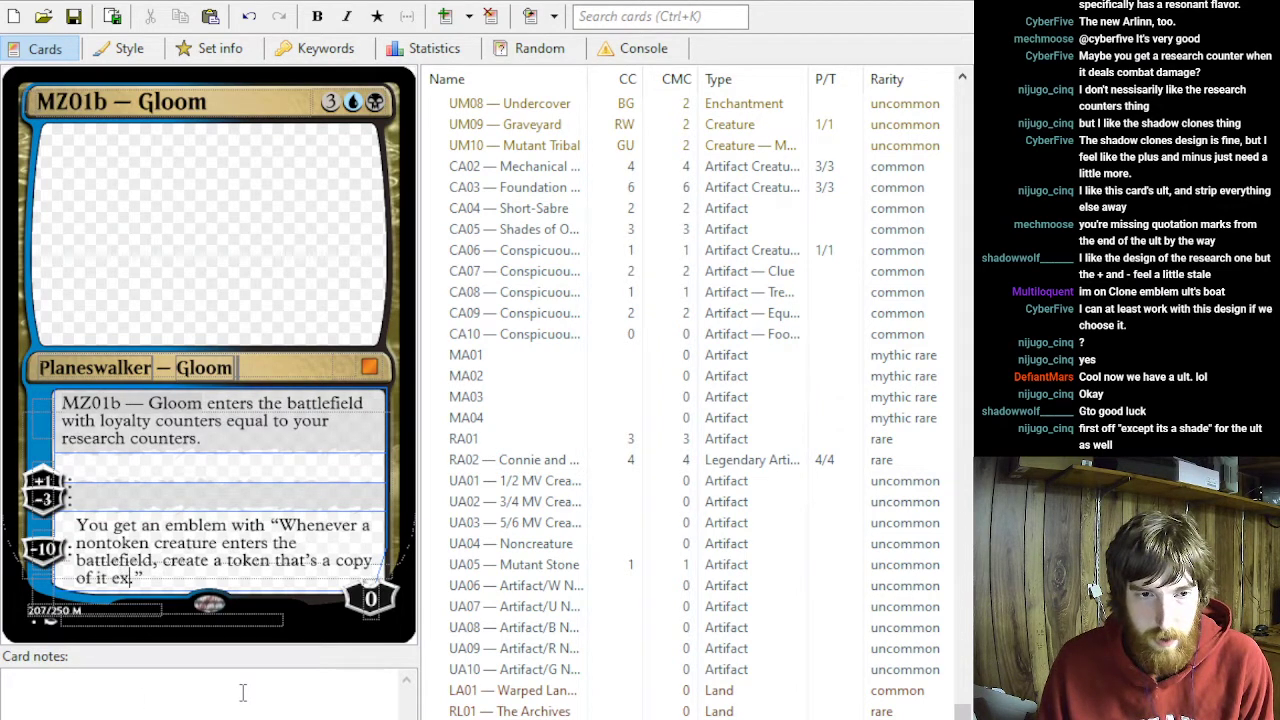
{"action": "type", "text": "t's a black Sh"}
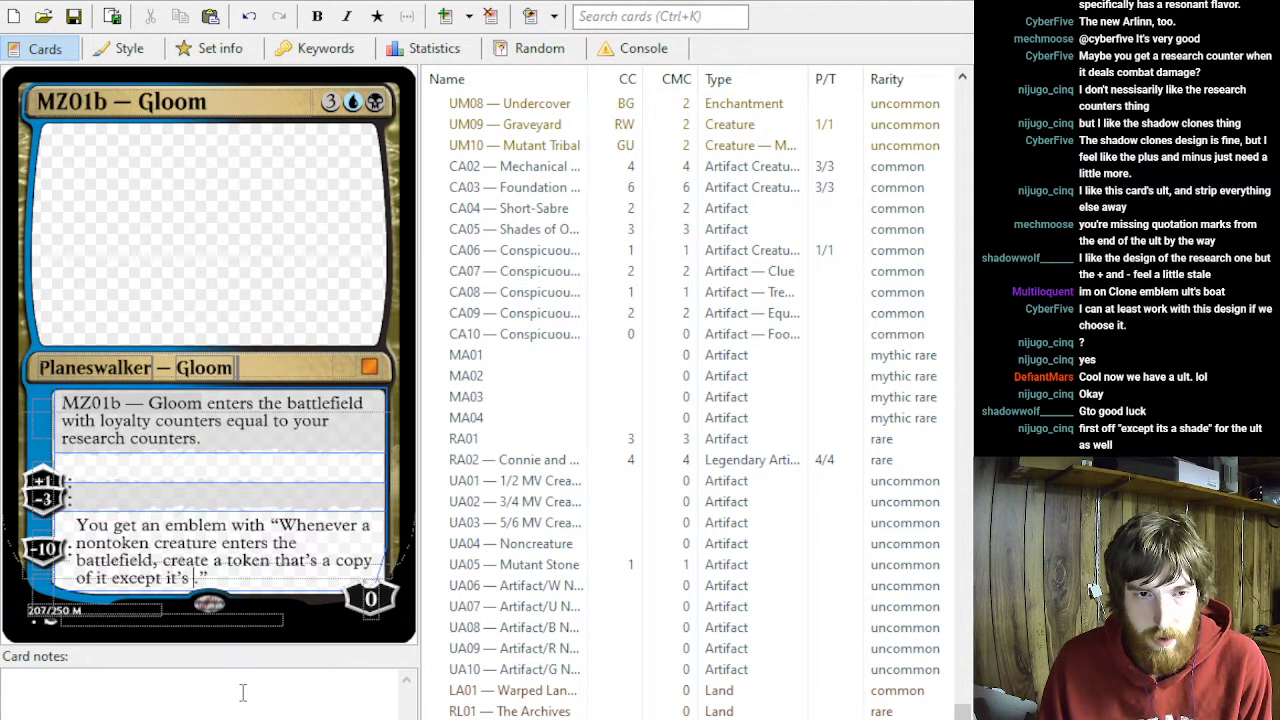
{"action": "type", "text": "ade"}
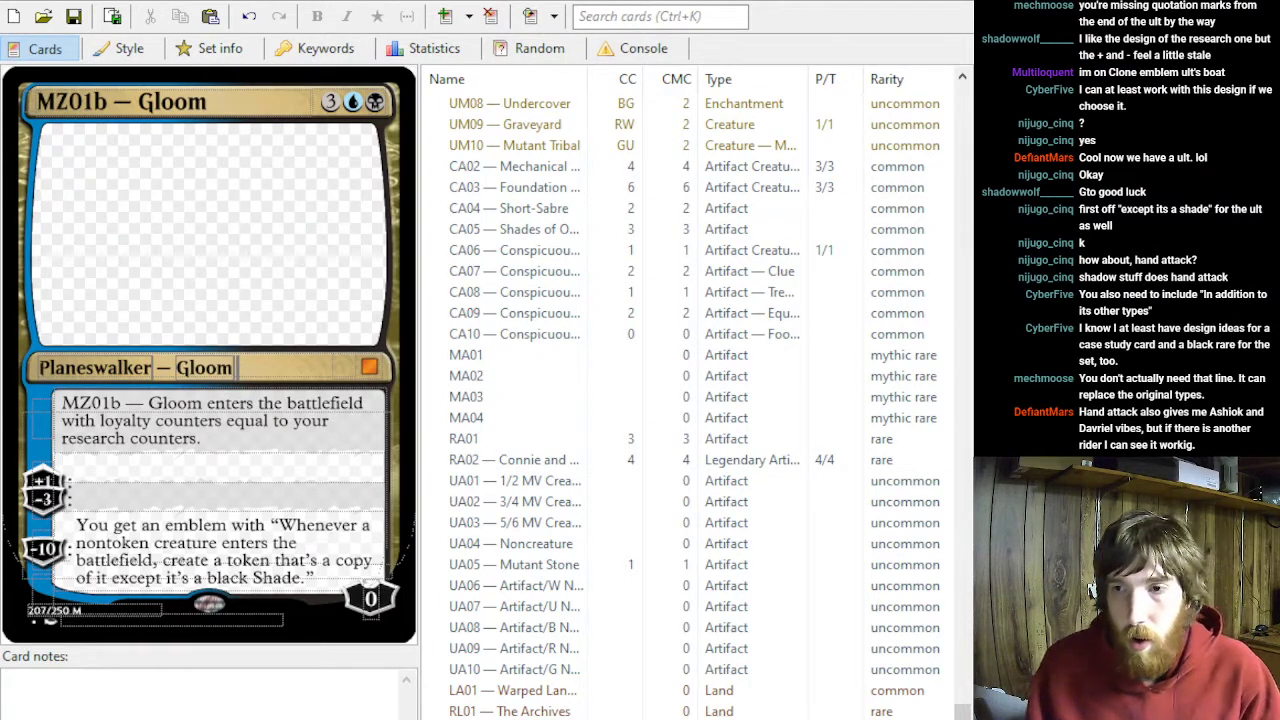
{"action": "key", "text": "alt+Tab"}
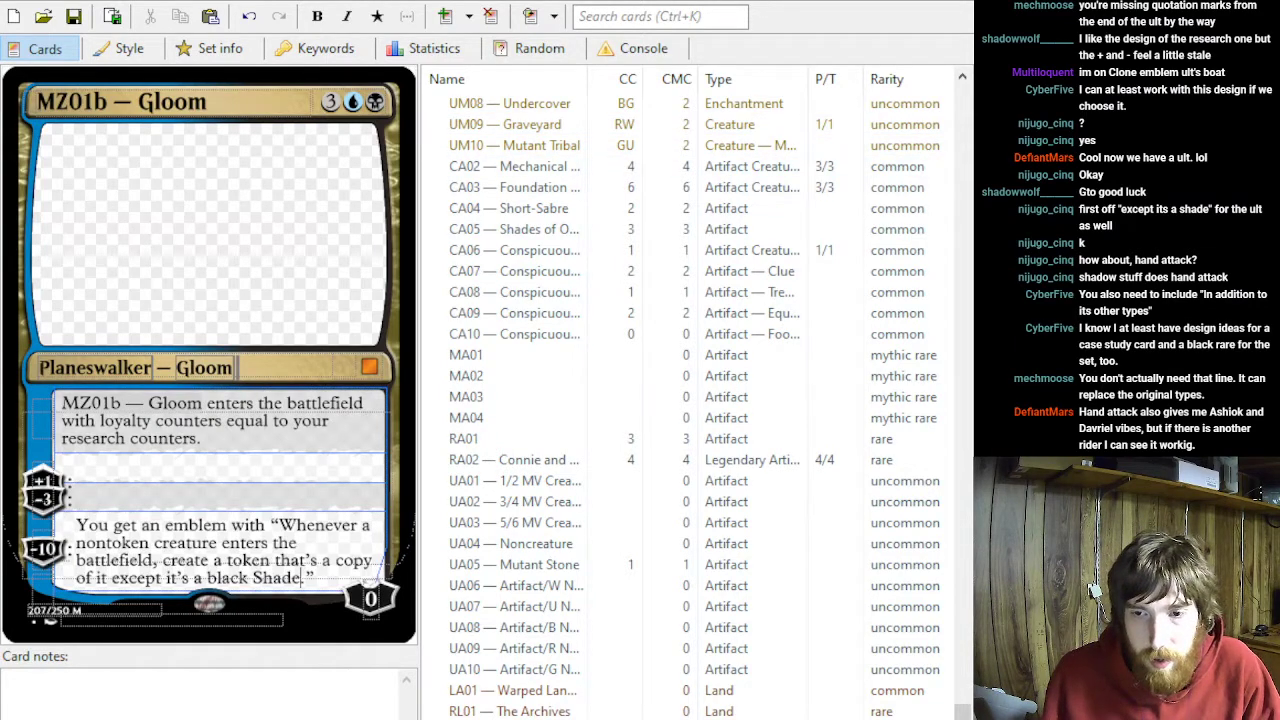
{"action": "key", "text": "alt+Tab"}
{"action": "key", "text": "alt+Tab"}
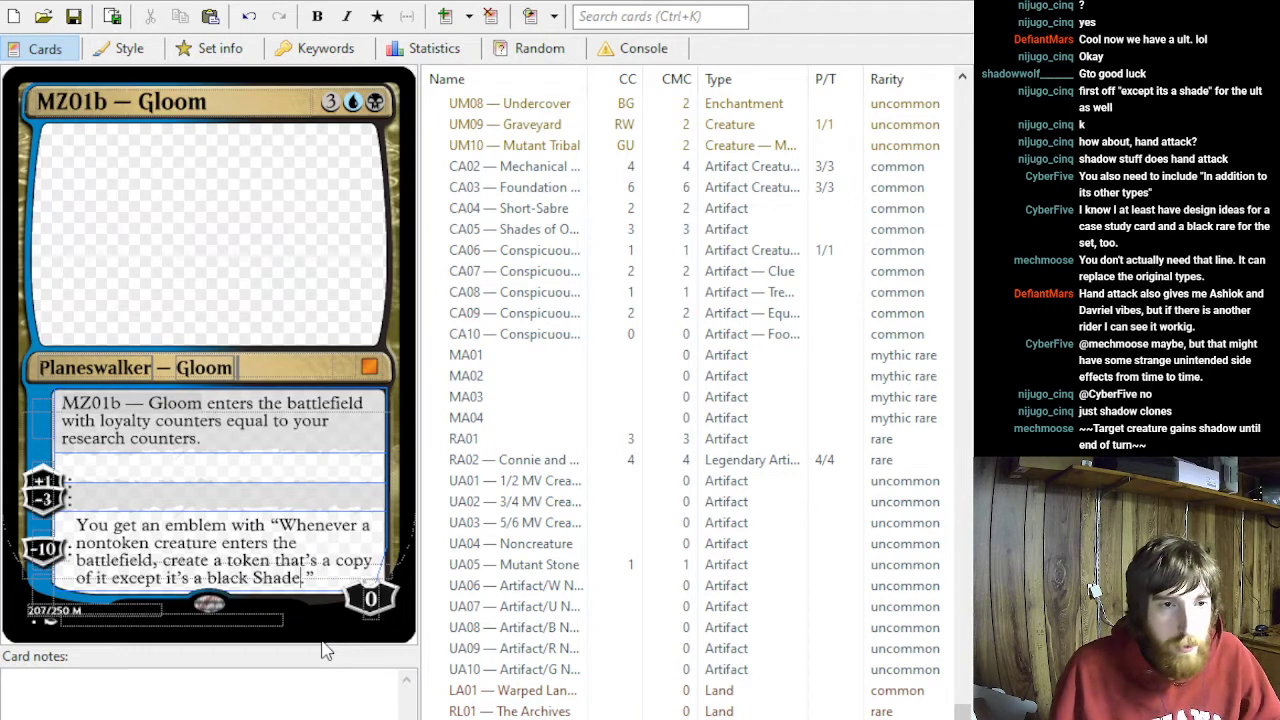
- Clear the −3 and +1 loyalty costs from the two empty abilities on MZ01b — Gloom
{"action": "left_click", "coordinate": [44, 499]}
{"action": "key", "text": "BackSpace"}
{"action": "key", "text": "BackSpace"}
{"action": "left_click", "coordinate": [45, 482]}
{"action": "key", "text": "BackSpace"}
{"action": "key", "text": "BackSpace"}
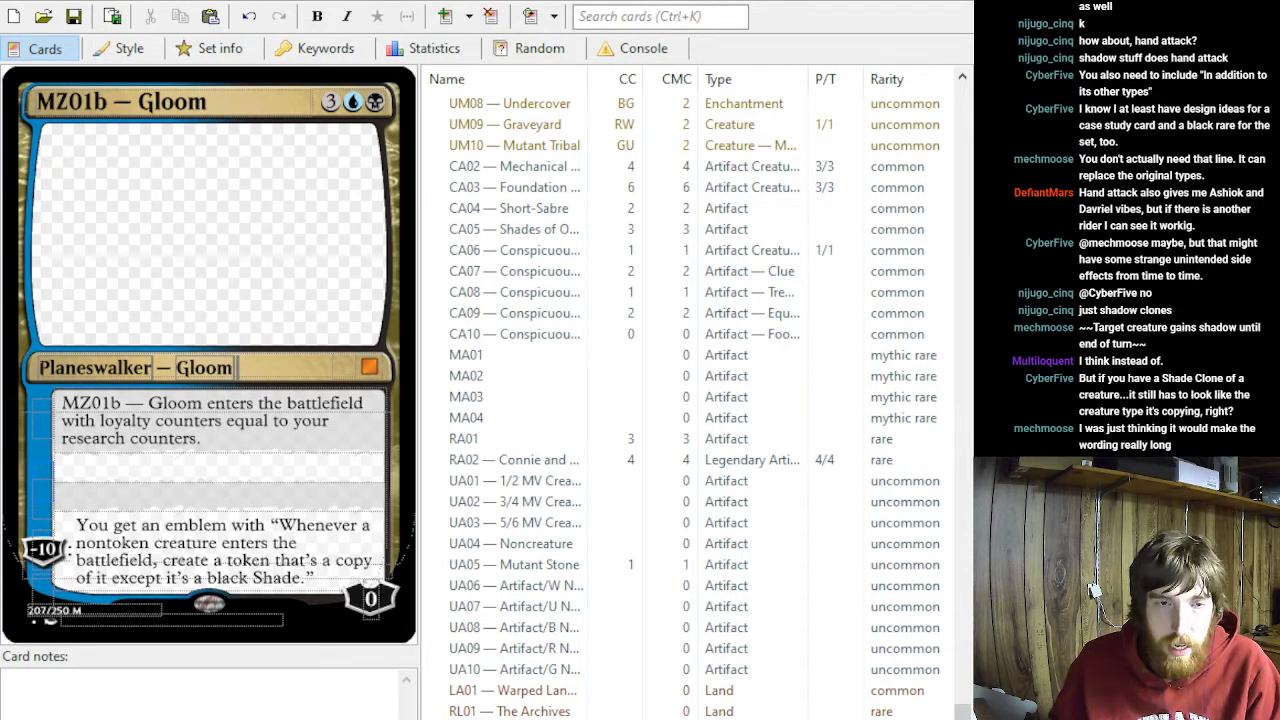
- Try adding "in addition to its other types" after "black Shade" in the −10 emblem, and remove the addition again
{"action": "left_click", "coordinate": [302, 580]}
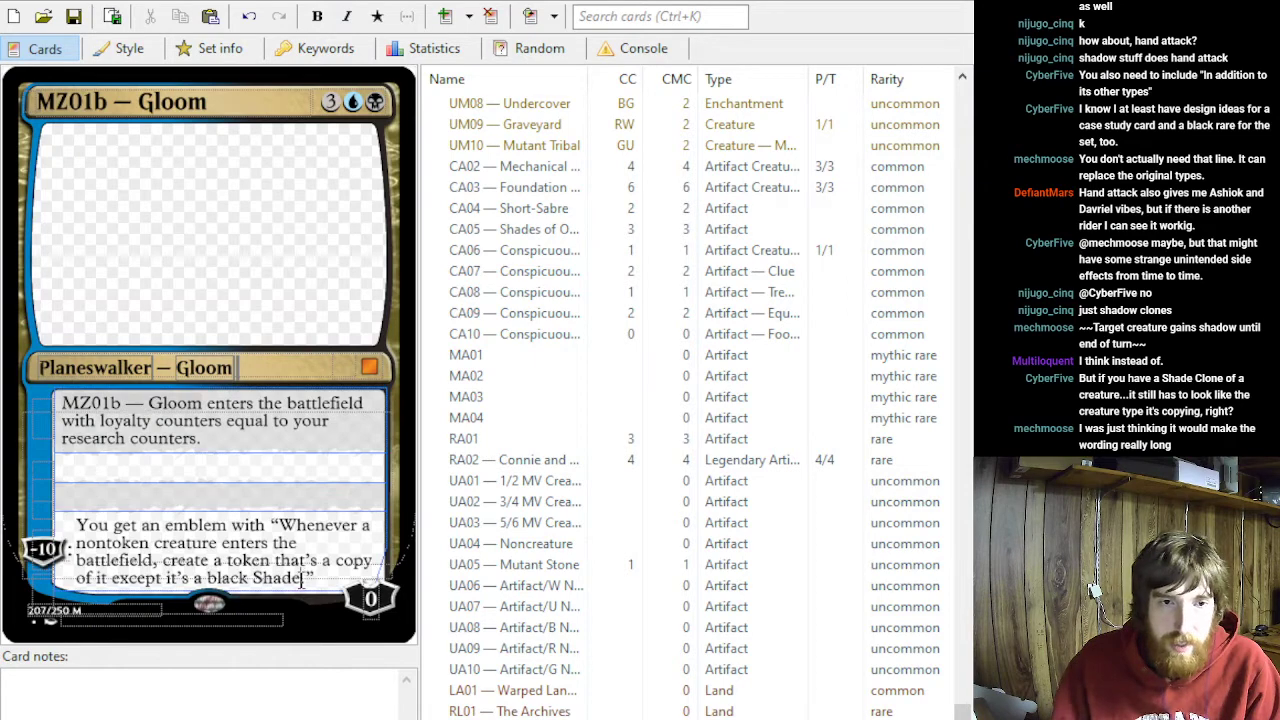
{"action": "type", "text": "in addition to its other types."}
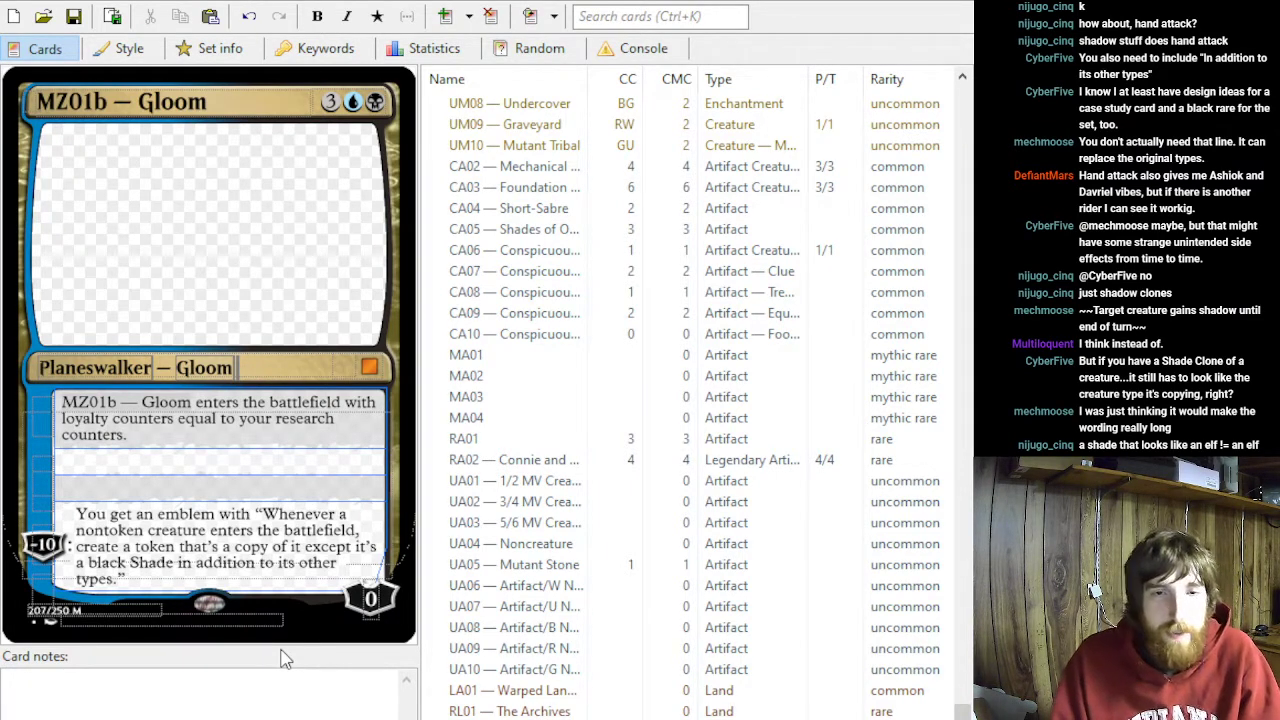
{"action": "left_click", "coordinate": [174, 566], "text": "shift"}
{"action": "key", "text": "BackSpace"}
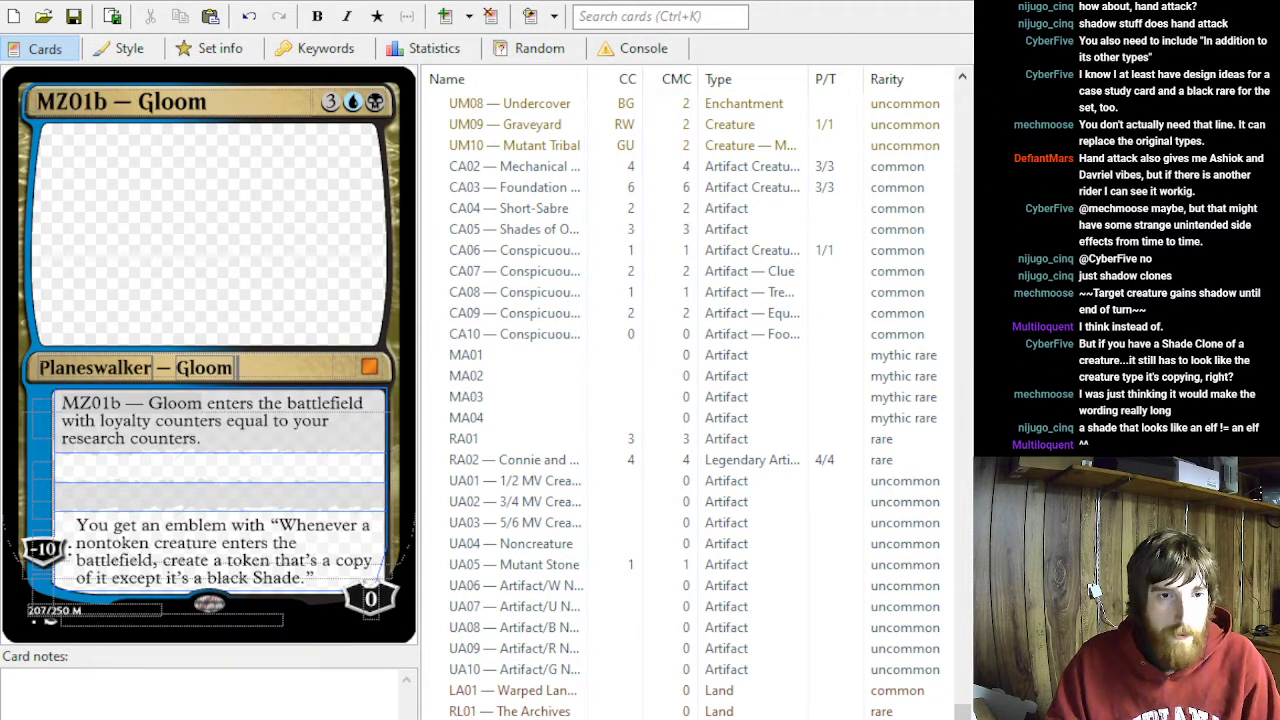
- Review the opening ability on MZ01b — Gloom that ties its loyalty counters to research counters
{"action": "triple_click", "coordinate": [254, 449]}
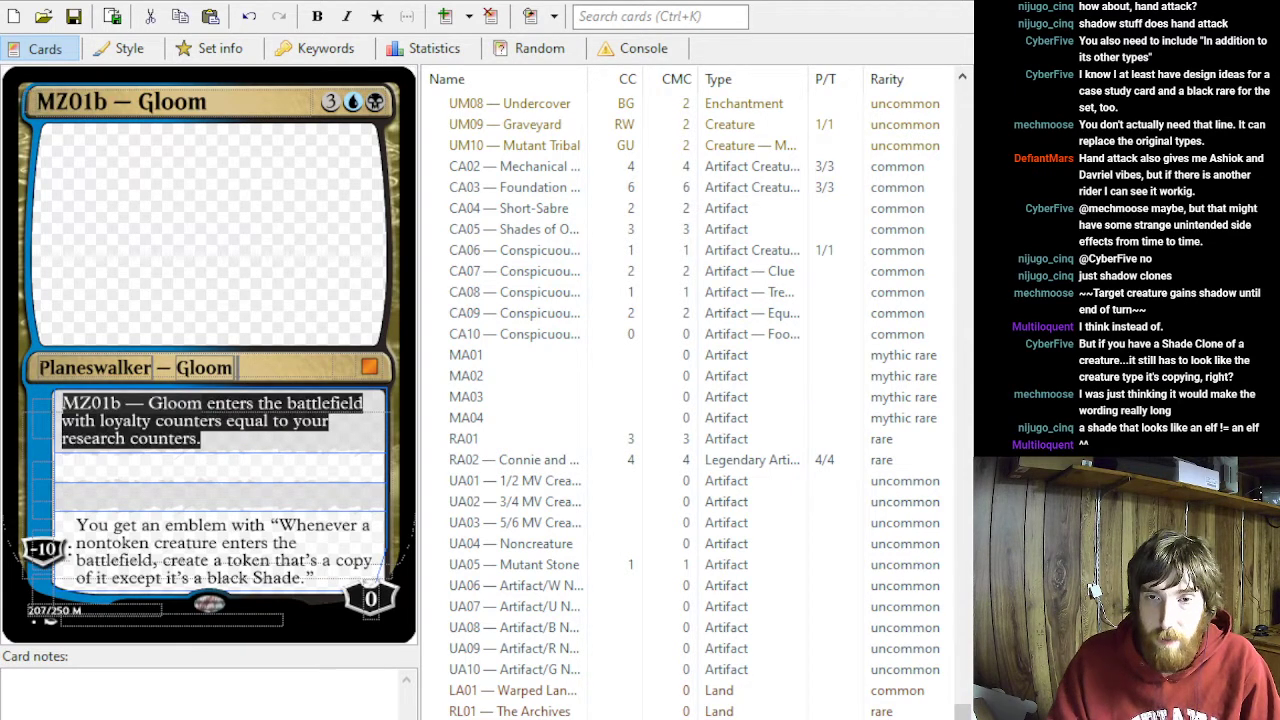
{"action": "triple_click", "coordinate": [231, 431]}
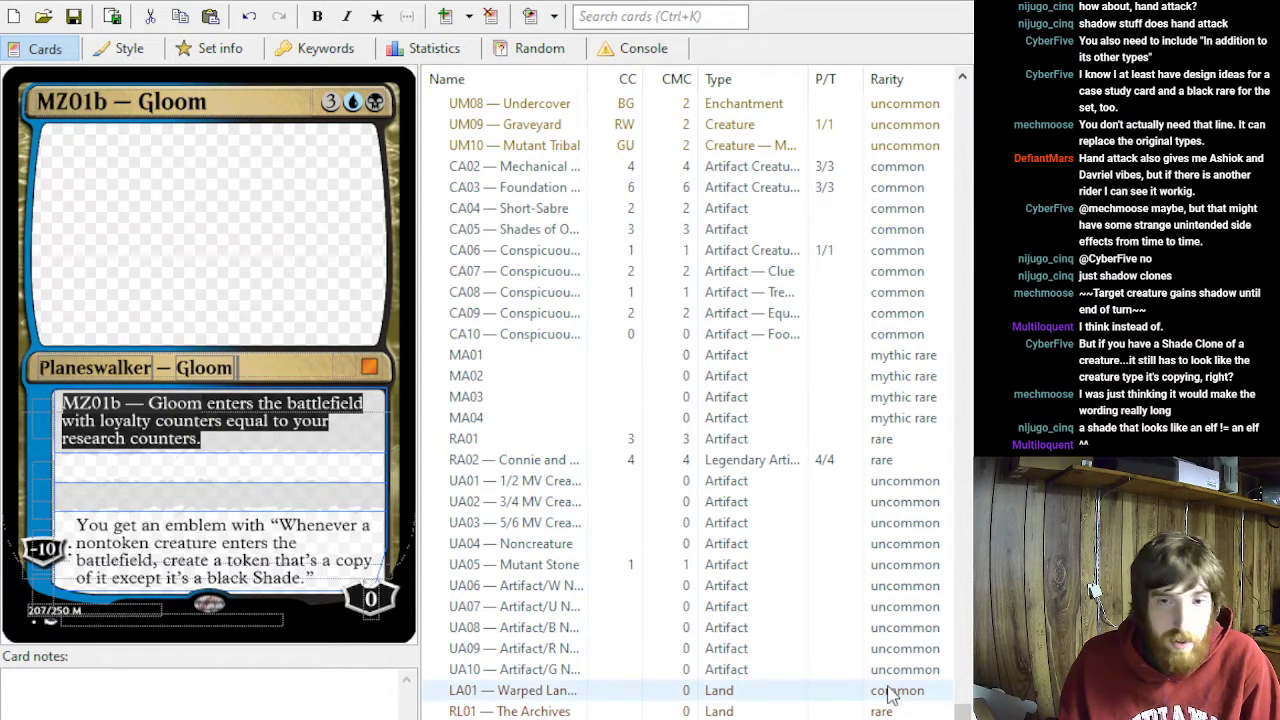
{"action": "key", "text": "alt+Tab"}
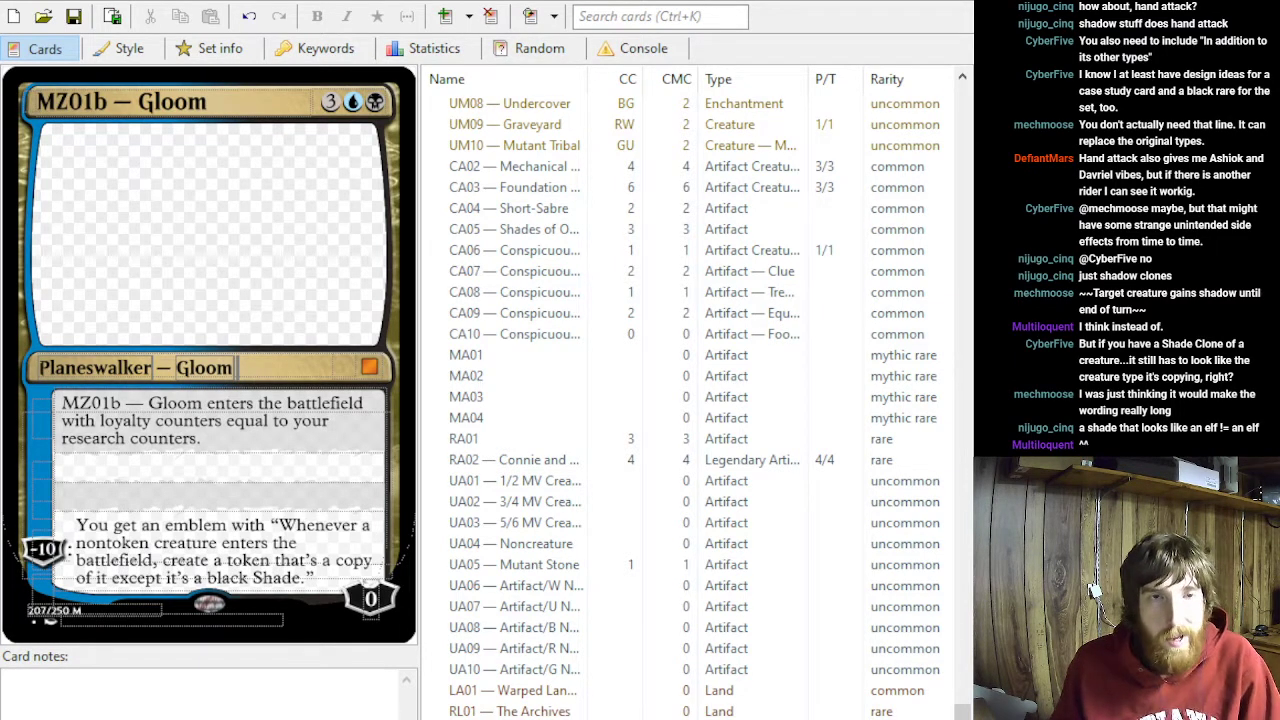
{"action": "left_click_drag", "start_coordinate": [63, 403], "coordinate": [286, 439]}
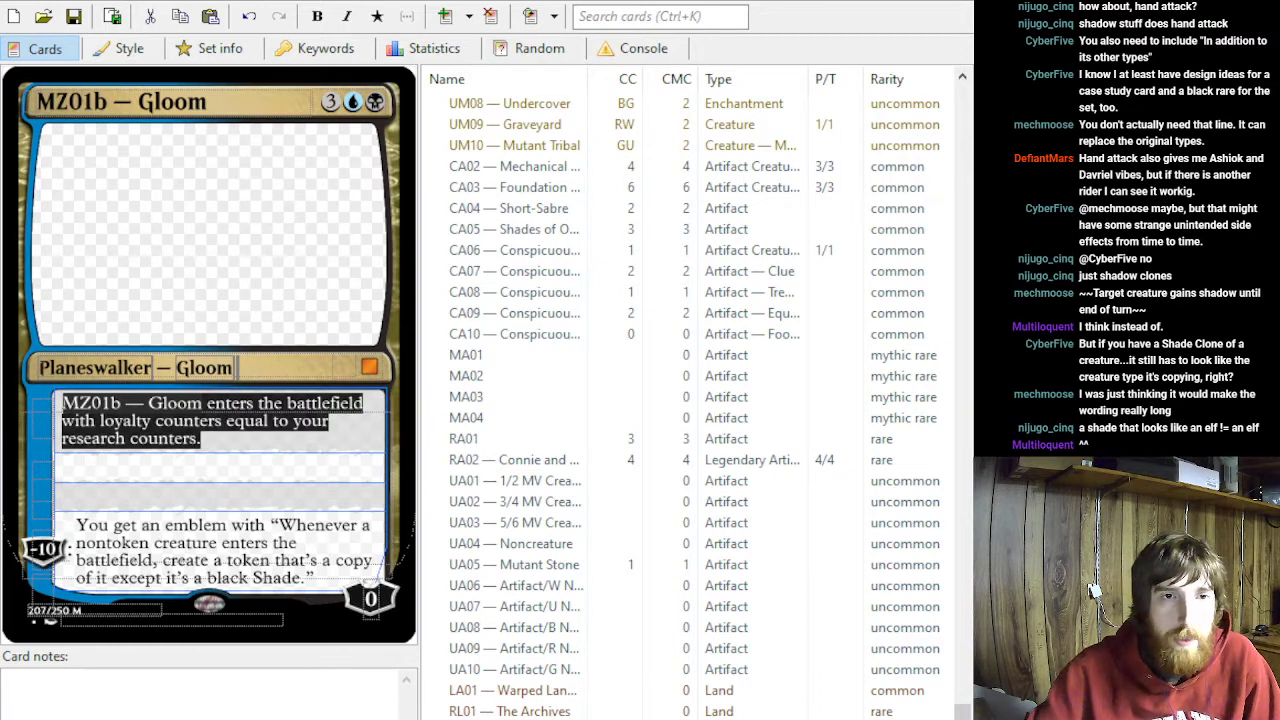
{"action": "left_click", "coordinate": [277, 449]}
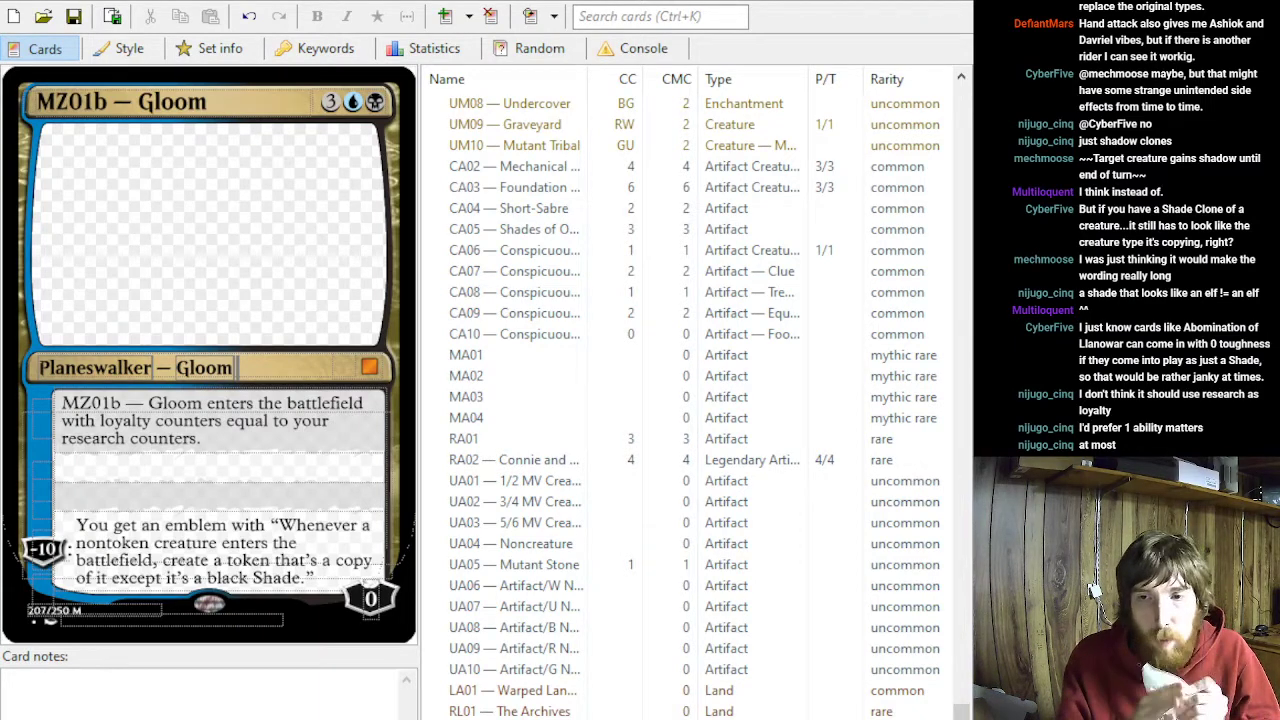
{"action": "left_click", "coordinate": [202, 439]}
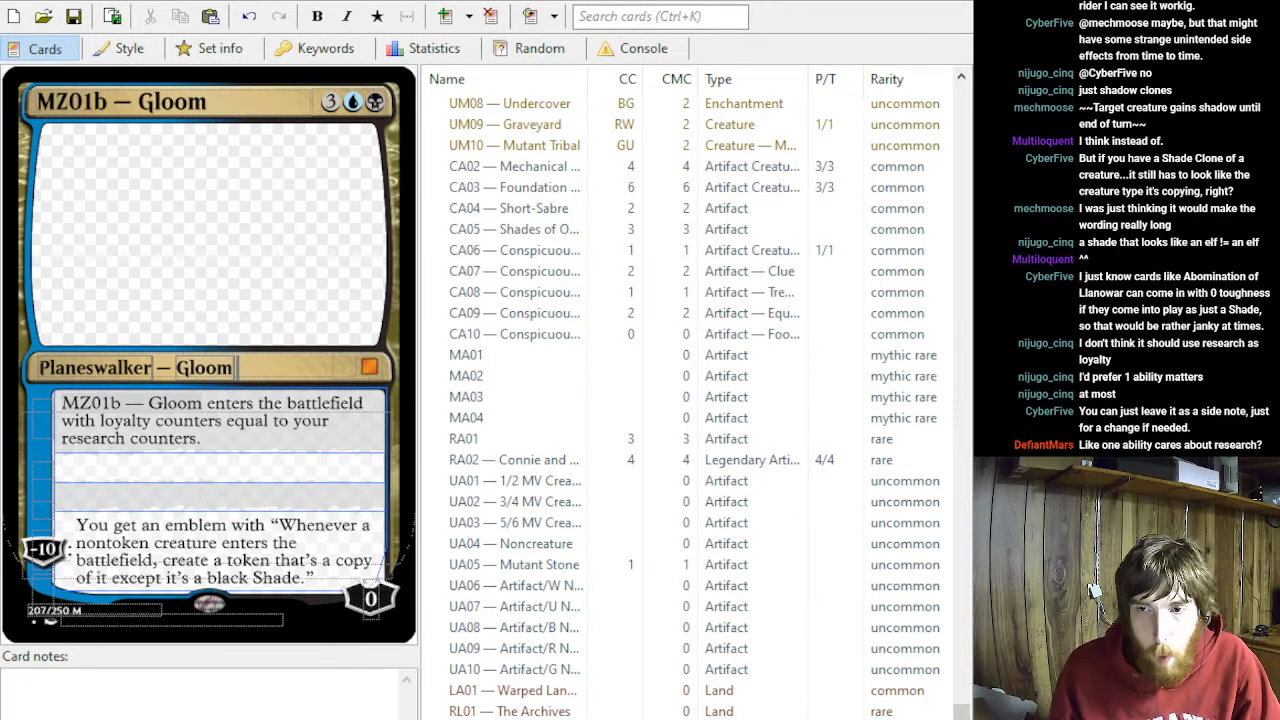
{"action": "key", "text": "alt+Tab"}
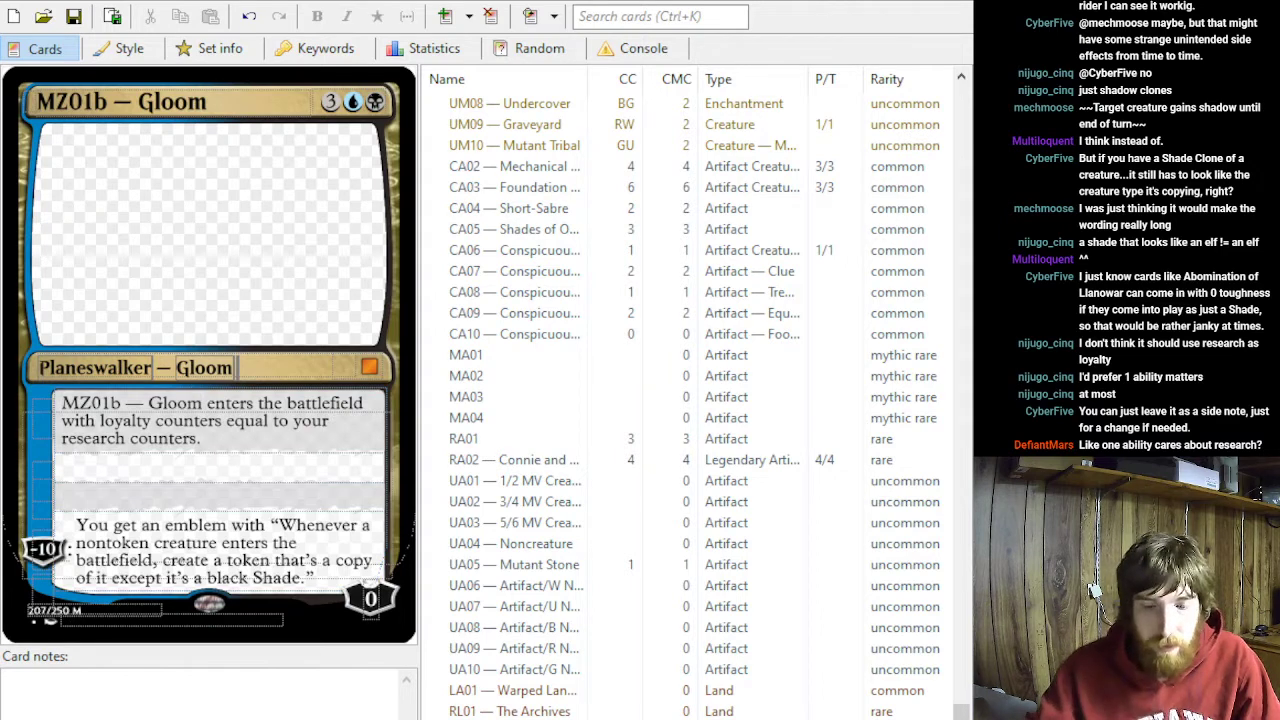
- Add the card note 'ult could have " in addition to its other types"' to MZ01b — Gloom
{"action": "key", "text": "alt+Tab"}
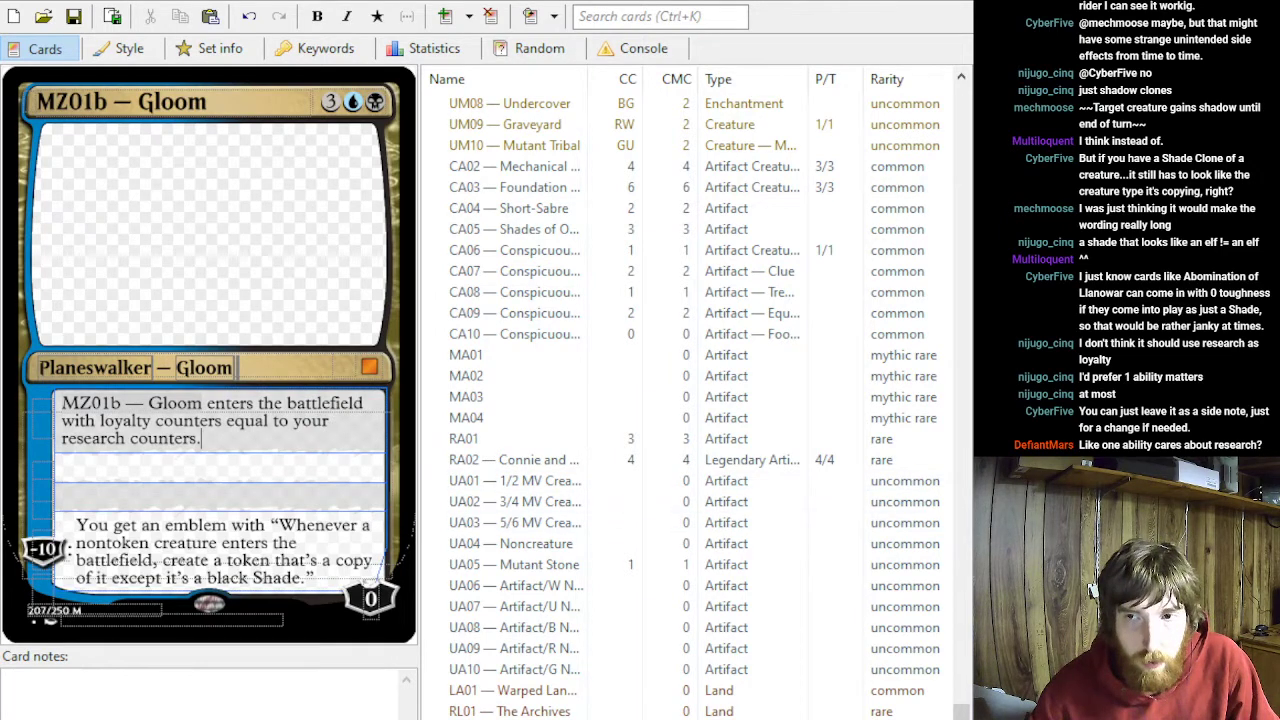
{"action": "left_click", "coordinate": [160, 692]}
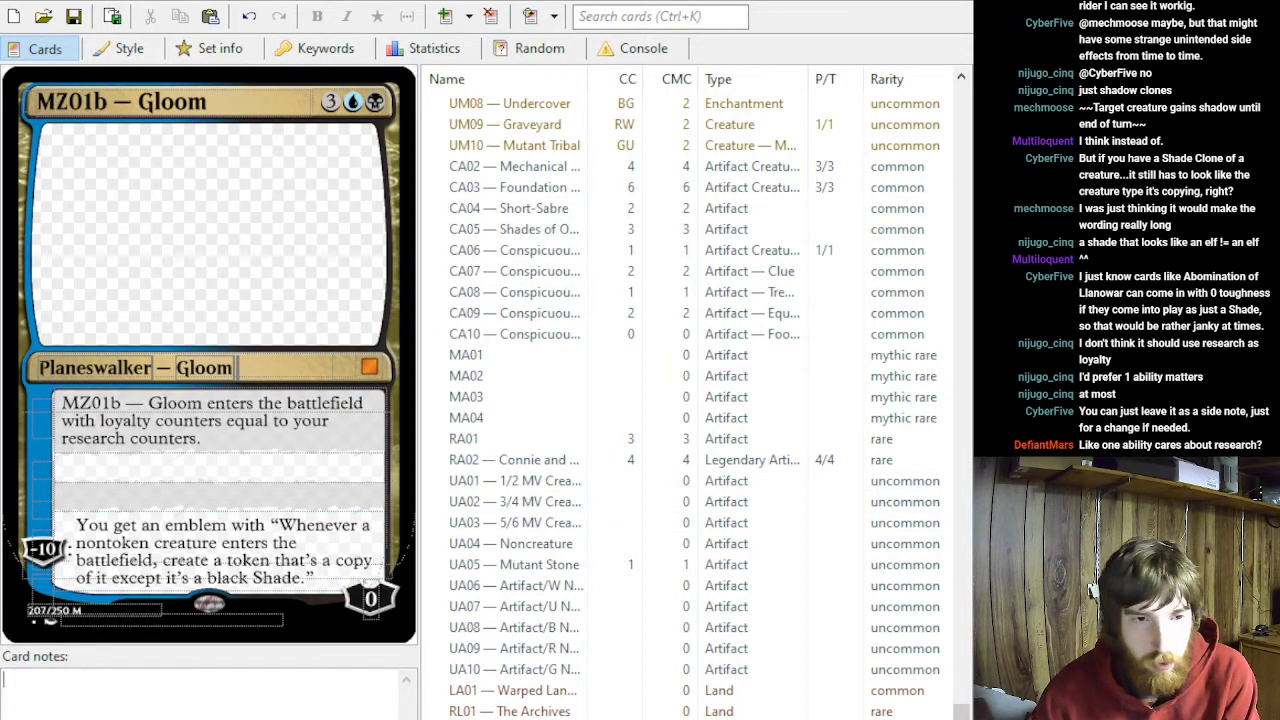
{"action": "type", "text": "ult"}
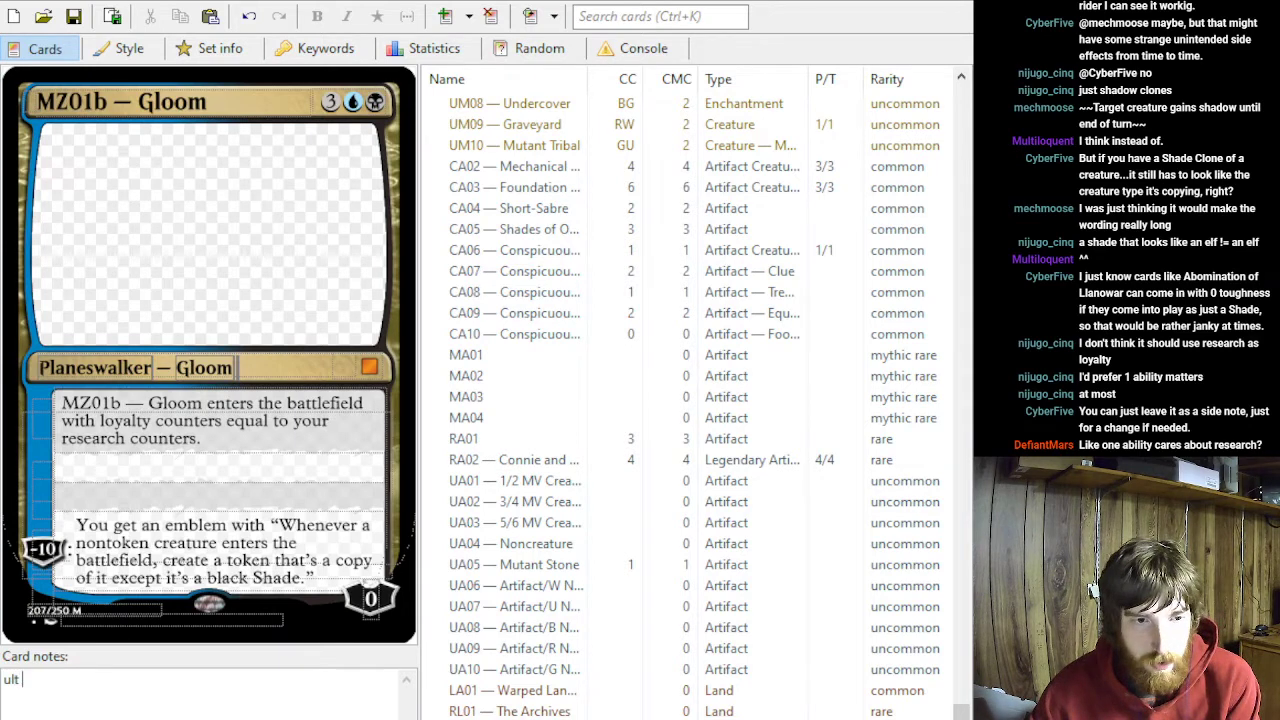
{"action": "type", "text": " could have \" in addition to its other types\""}
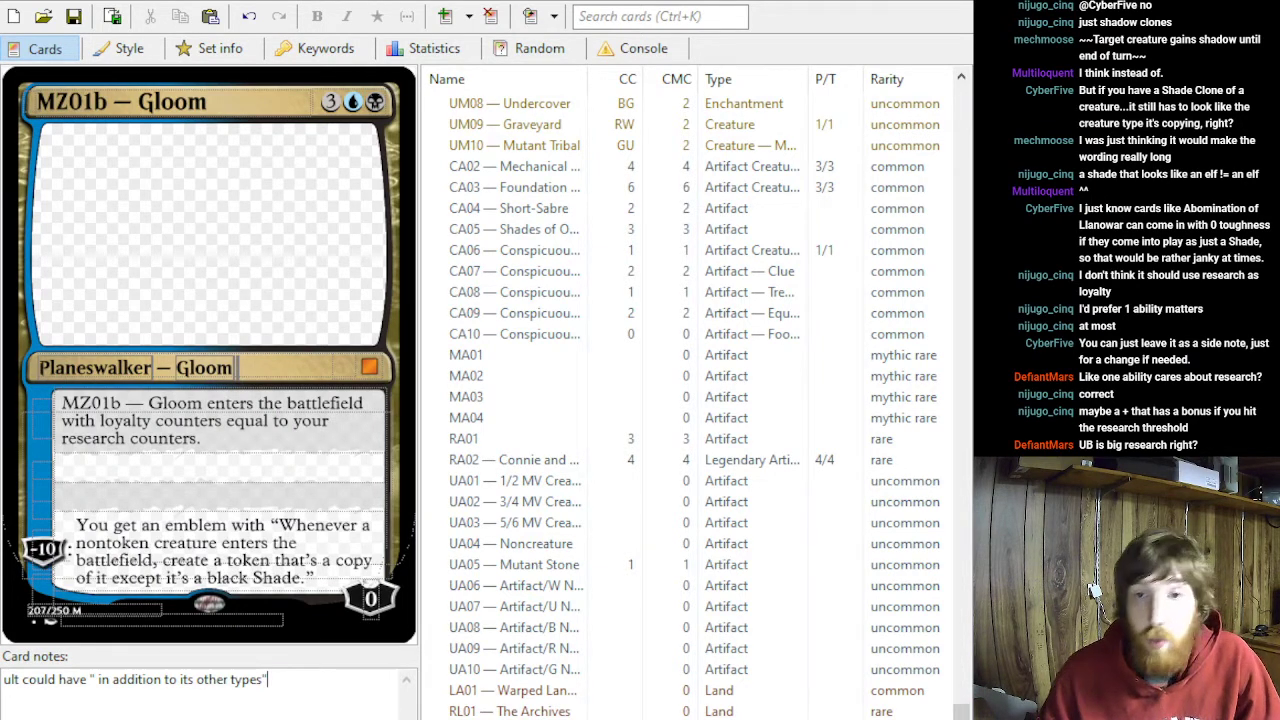
- Delete the opening ability on MZ01b — Gloom that sets its loyalty counters equal to research counters
{"action": "left_click_drag", "start_coordinate": [239, 443], "coordinate": [62, 403]}
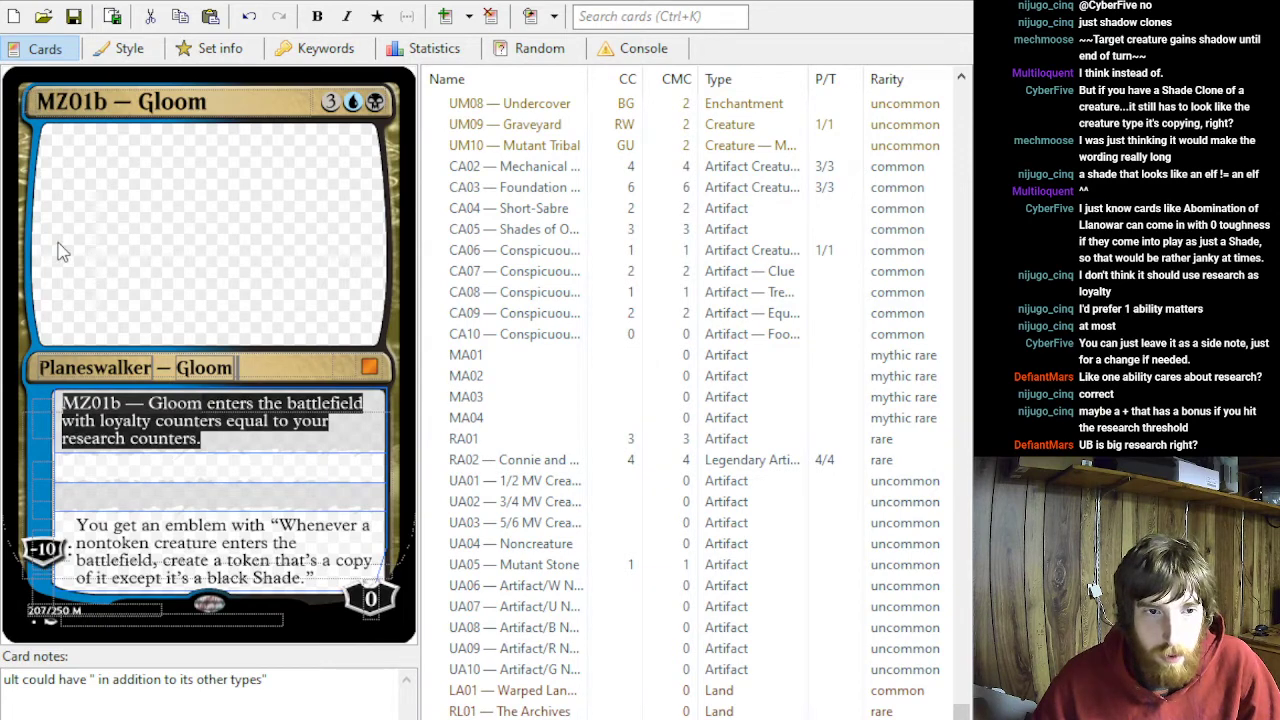
{"action": "key", "text": "Delete"}
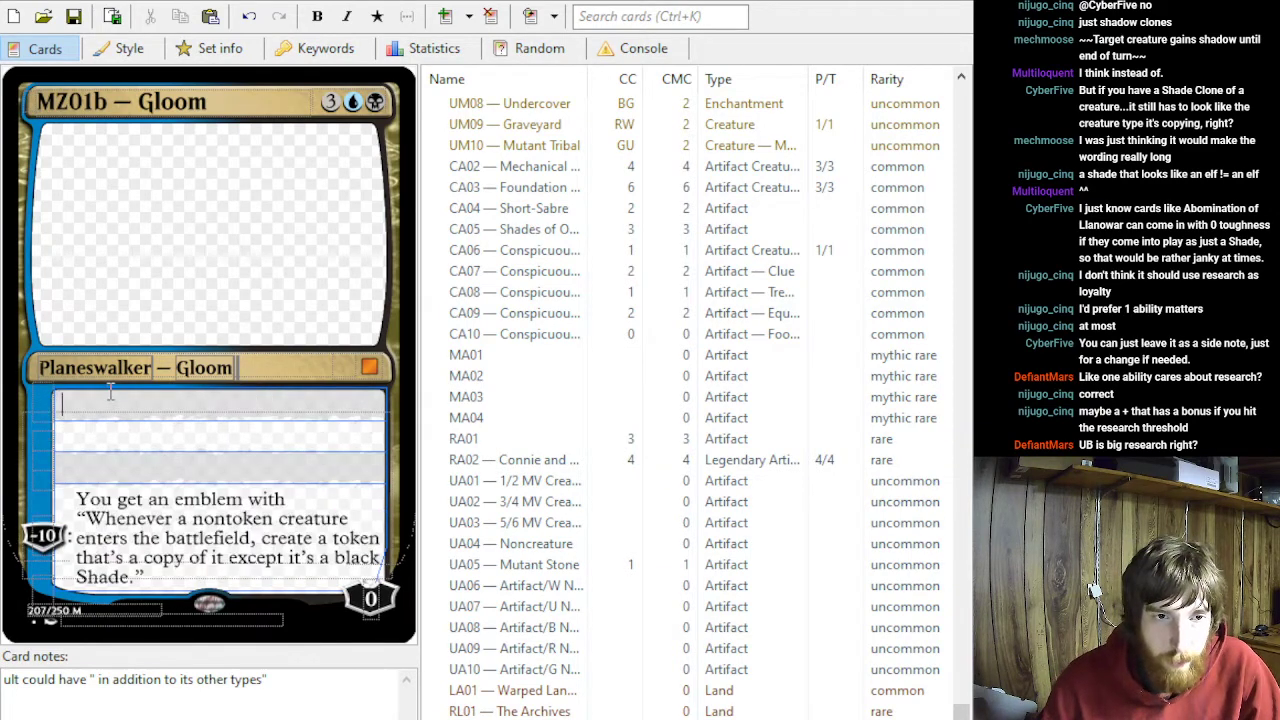
{"action": "left_click", "coordinate": [88, 470]}
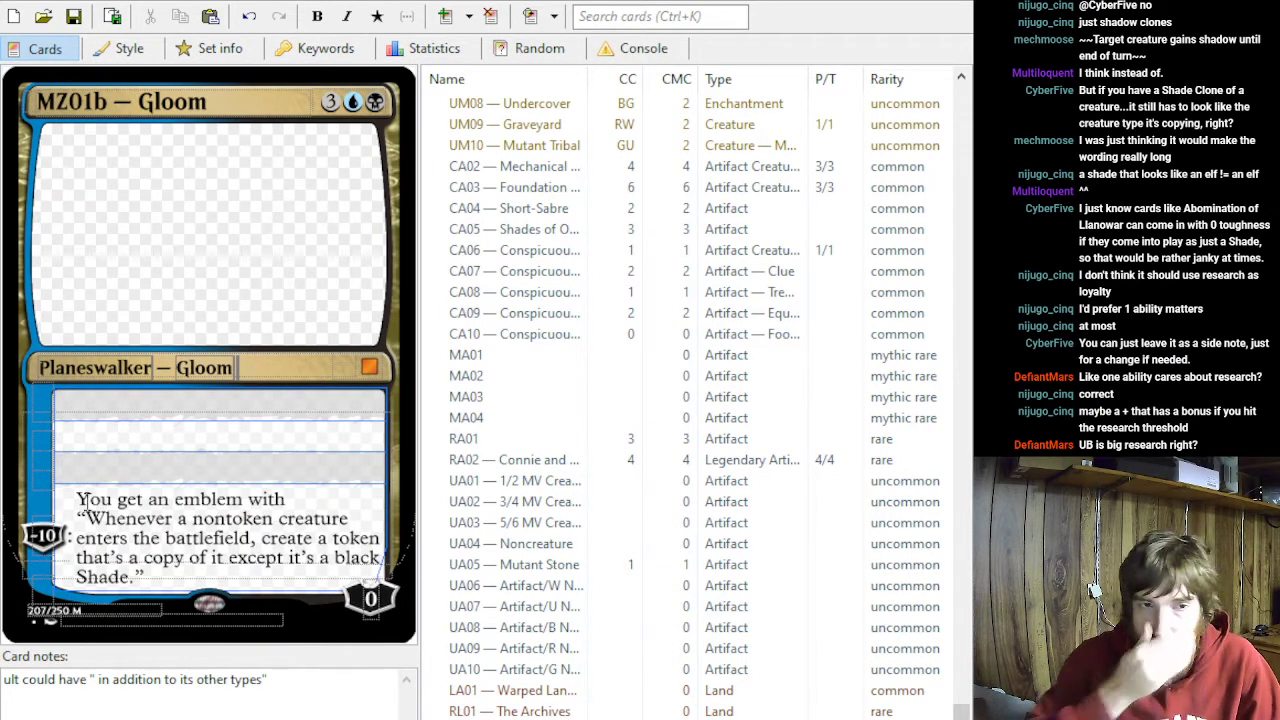
- Set the loyalty cost of the Shade emblem ability on MZ01b — Gloom to −8
{"action": "triple_click", "coordinate": [172, 578]}
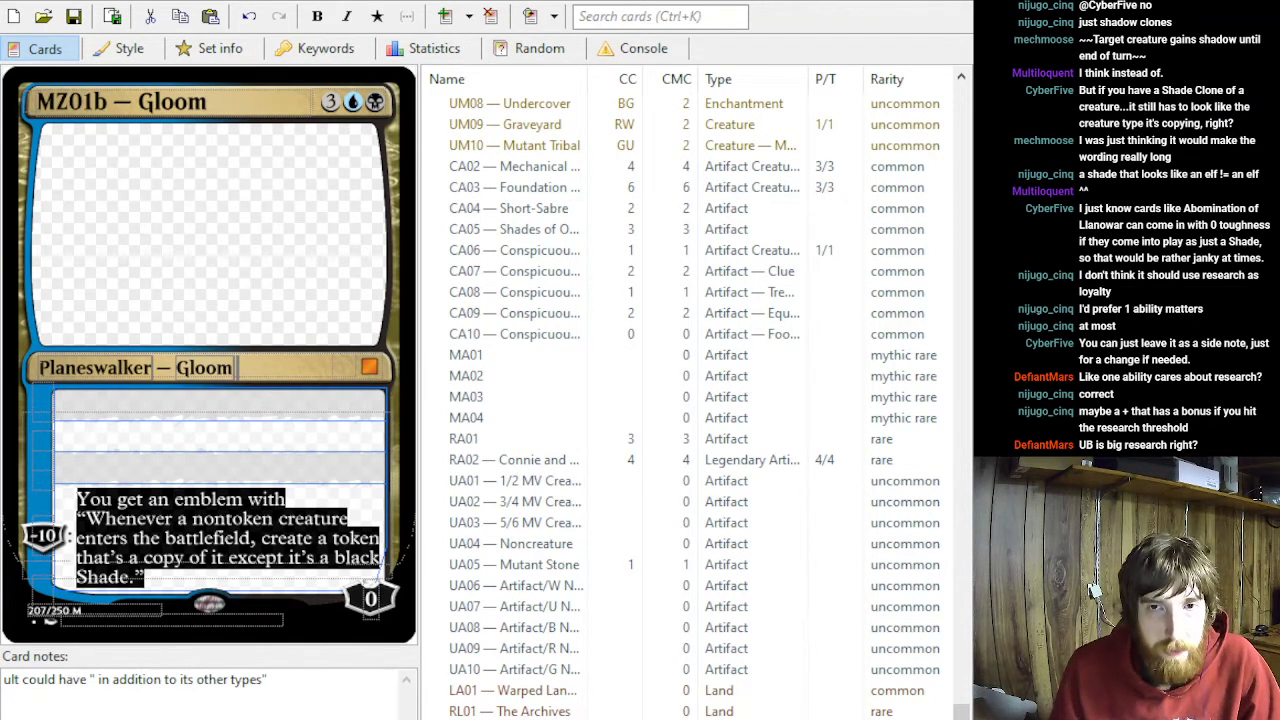
{"action": "left_click", "coordinate": [5, 548]}
{"action": "type", "text": "7"}
{"action": "key", "text": "BackSpace"}
{"action": "type", "text": "8"}
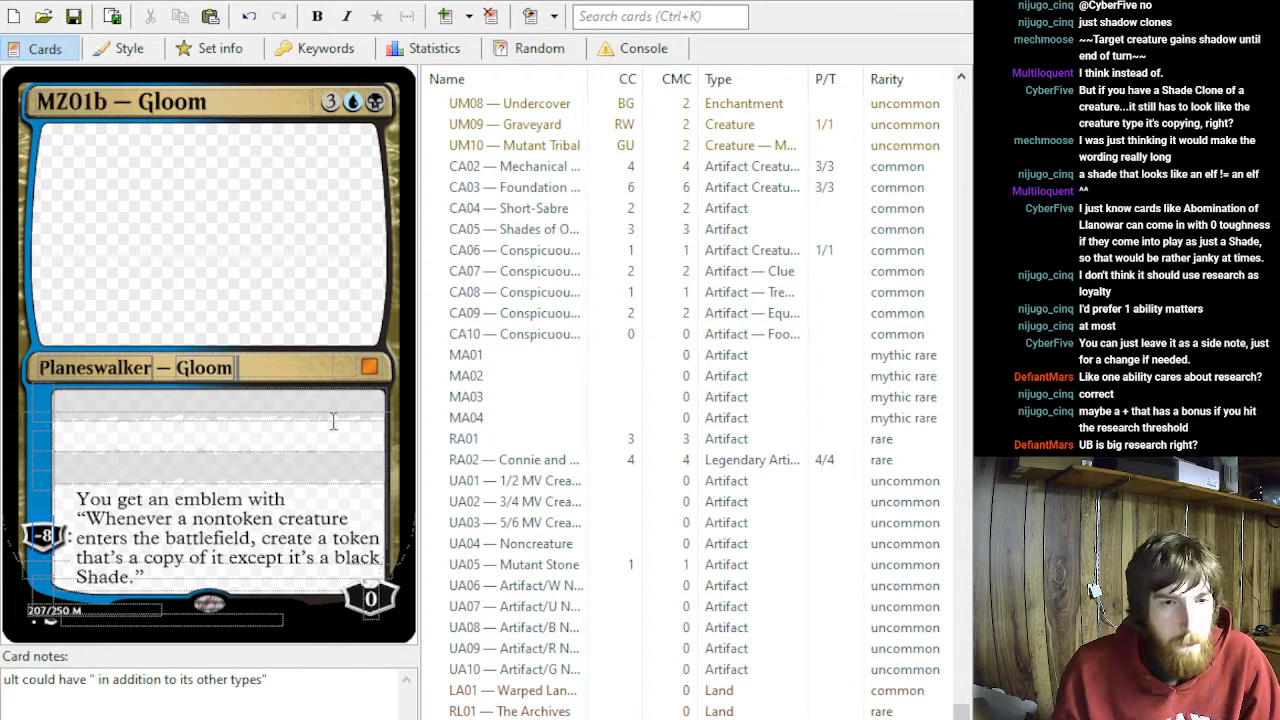
{"action": "left_click_drag", "start_coordinate": [150, 578], "coordinate": [83, 477]}
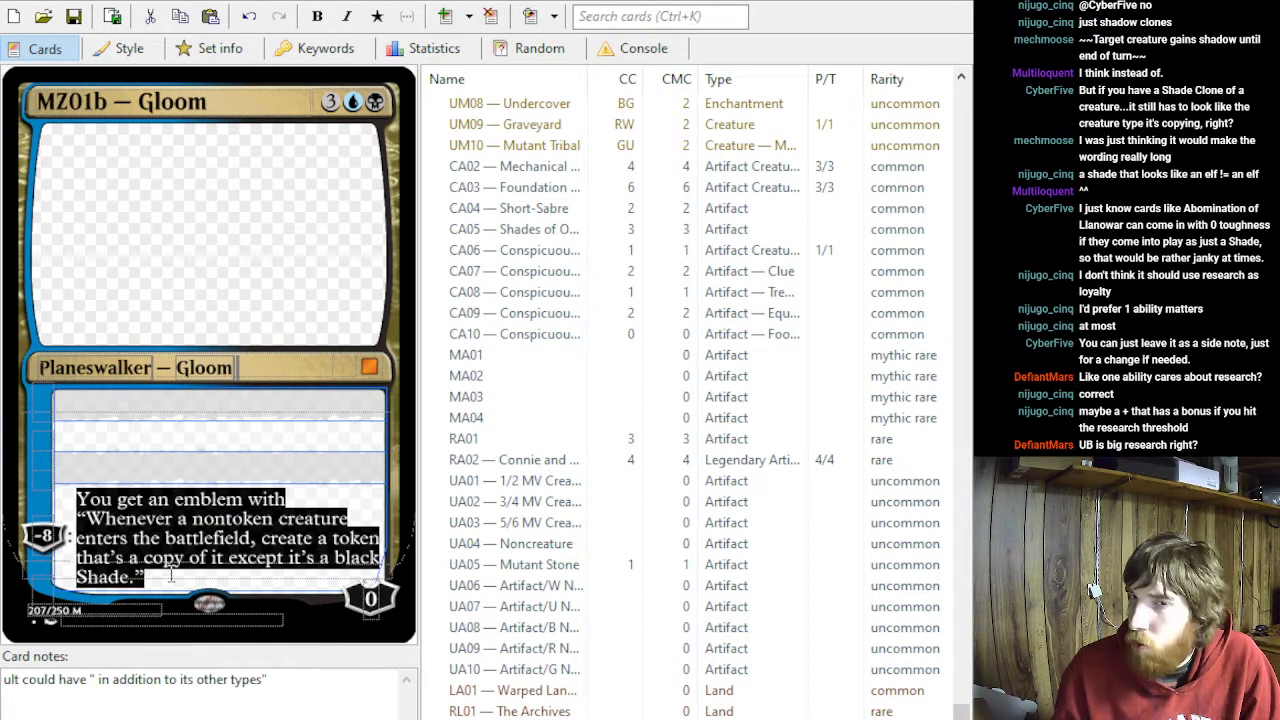
{"action": "left_click", "coordinate": [145, 455]}
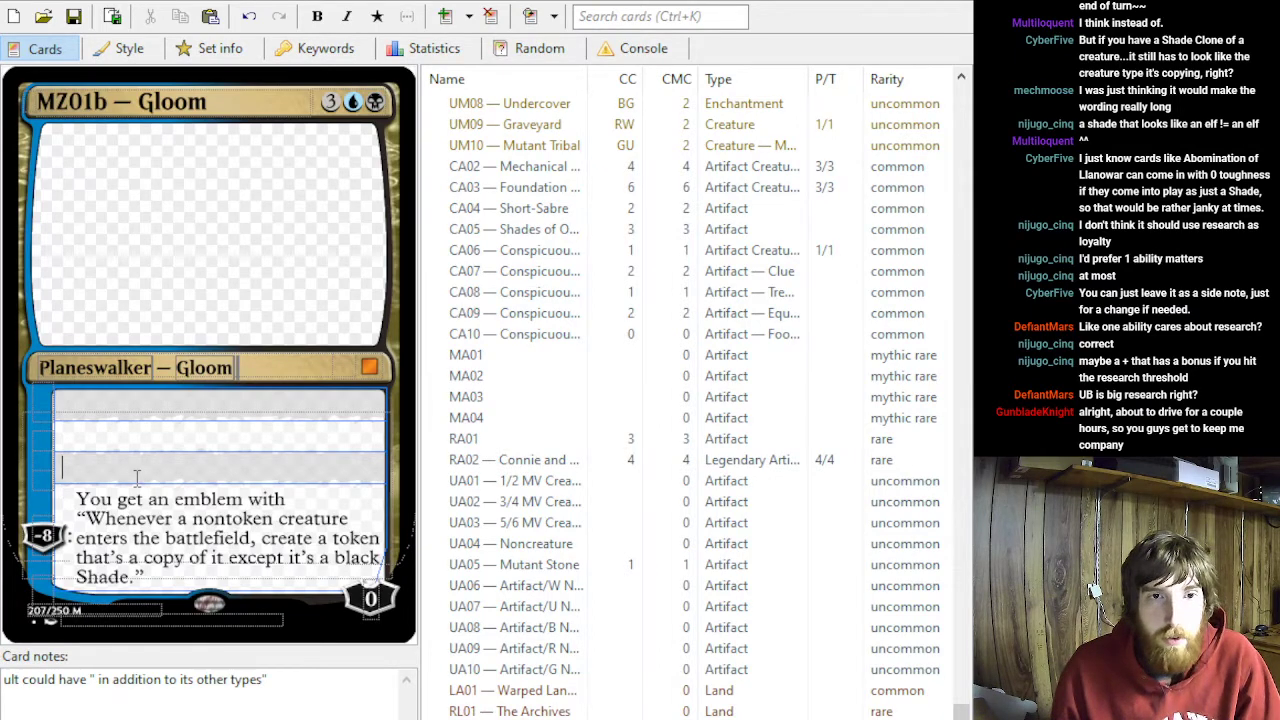
- Search the set for "hal" and review the +1, −2 and −7 abilities on MR01 — Hal, from Accounting
{"action": "left_click", "coordinate": [608, 14]}
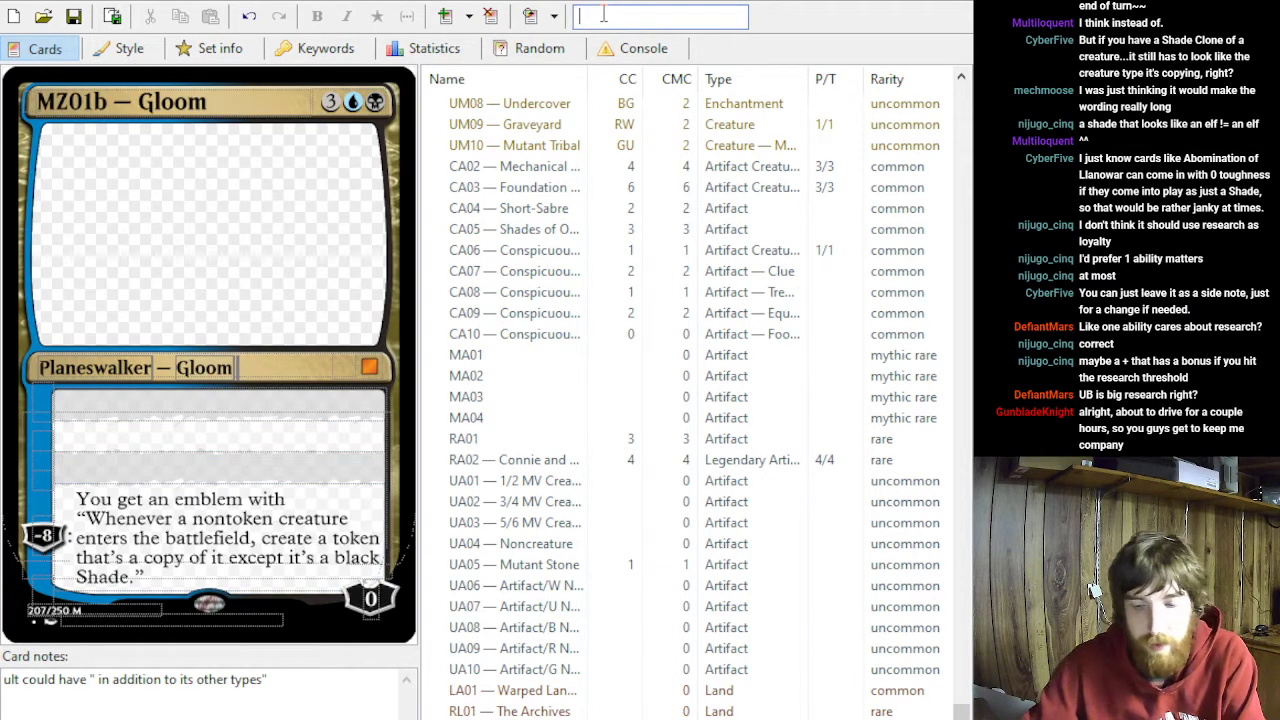
{"action": "type", "text": "hal"}
{"action": "left_click", "coordinate": [499, 123]}
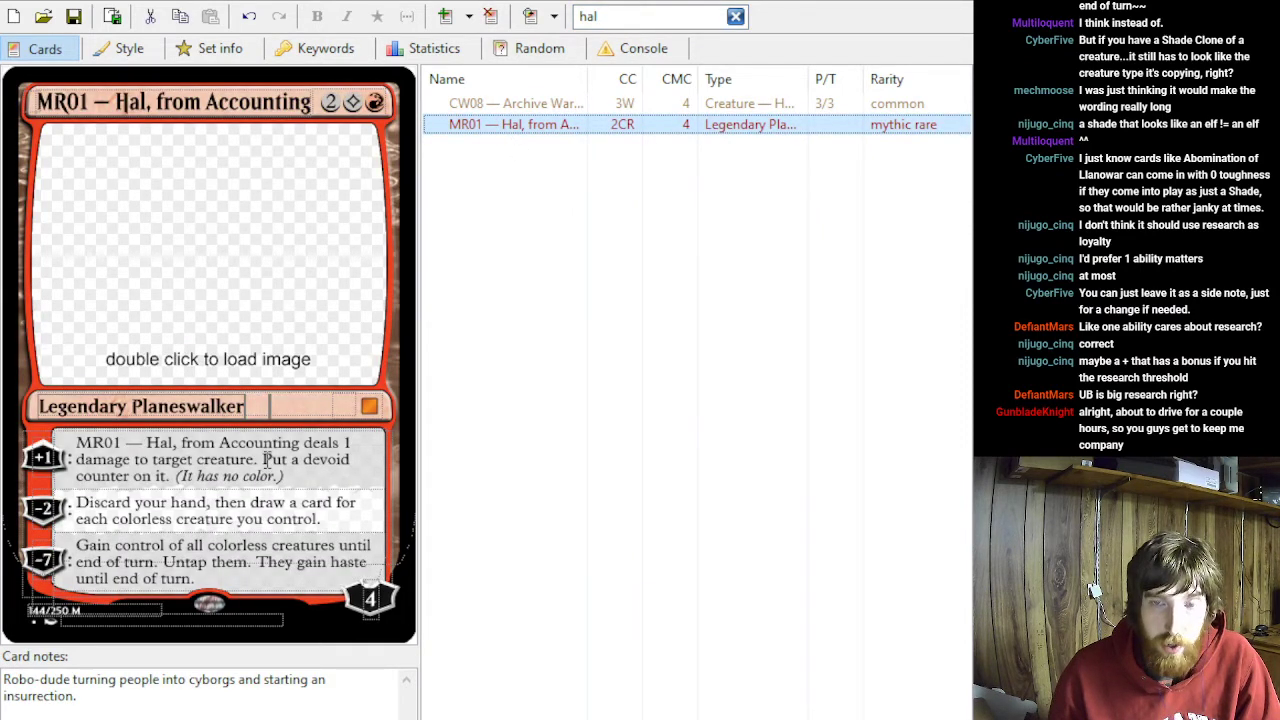
{"action": "left_click_drag", "start_coordinate": [288, 474], "coordinate": [298, 446]}
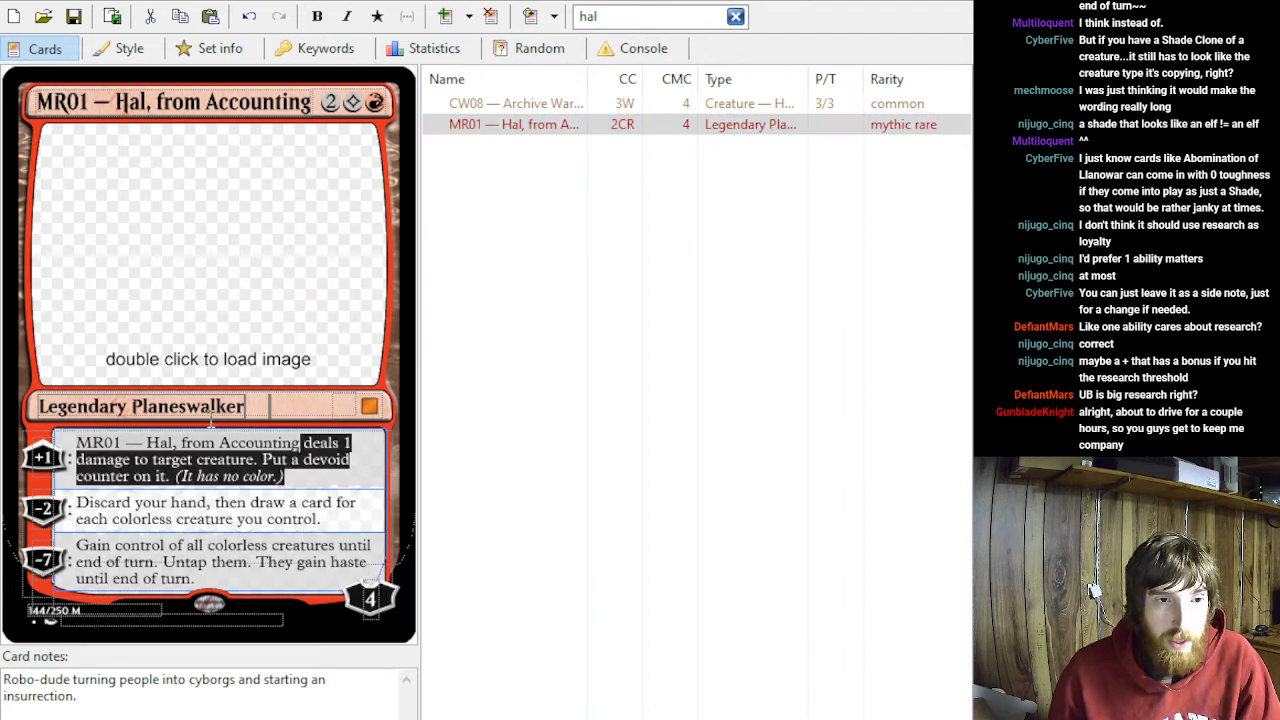
{"action": "left_click", "coordinate": [335, 478]}
{"action": "left_click_drag", "start_coordinate": [76, 503], "coordinate": [283, 520]}
{"action": "left_click_drag", "start_coordinate": [260, 579], "coordinate": [113, 521]}
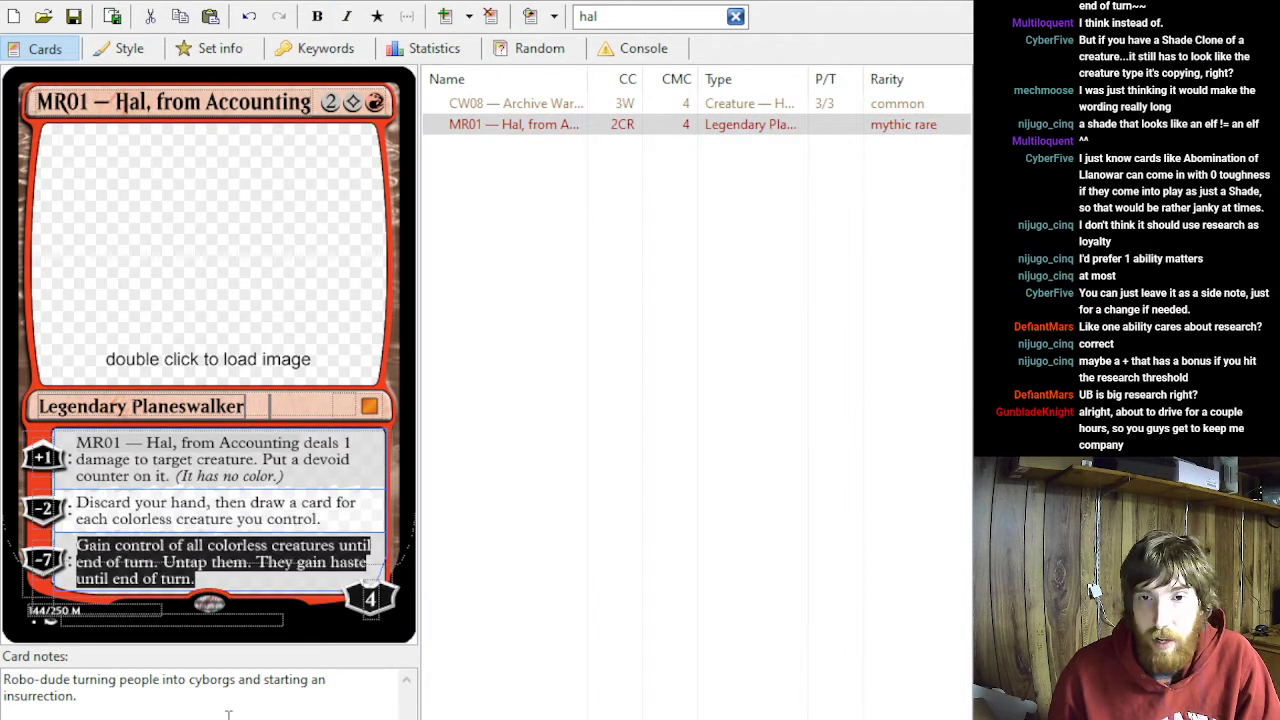
{"action": "left_click_drag", "start_coordinate": [210, 585], "coordinate": [84, 544]}
{"action": "left_click", "coordinate": [131, 546]}
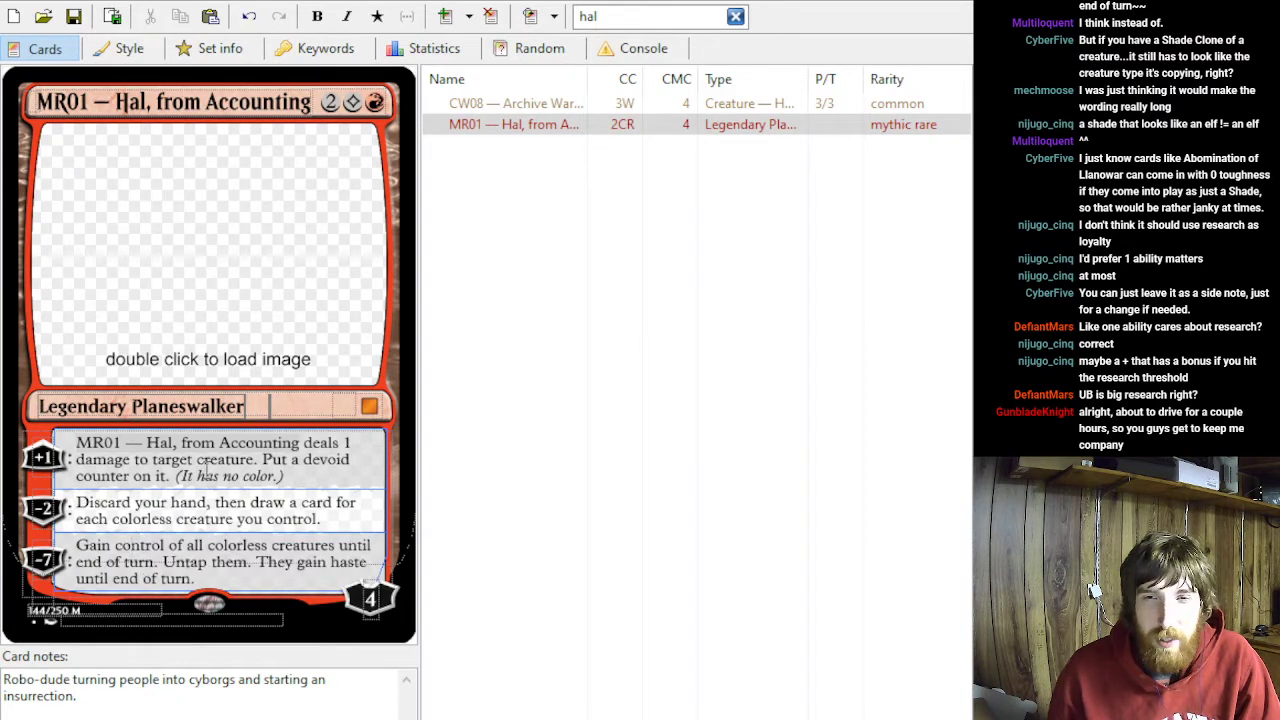
- Reopen MZ01b — Gloom by searching for "gloom", and set the third ability's loyalty cost to −2
{"action": "left_click", "coordinate": [735, 17]}
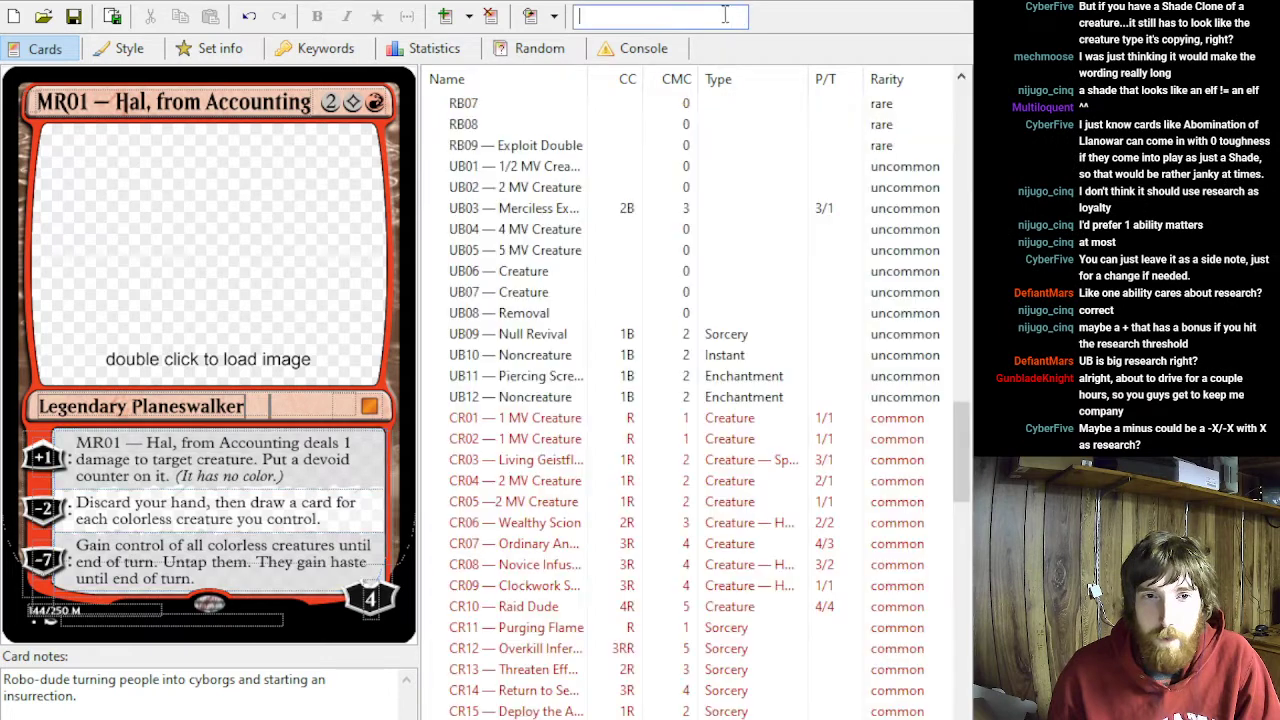
{"action": "left_click", "coordinate": [657, 17]}
{"action": "type", "text": "gloom"}
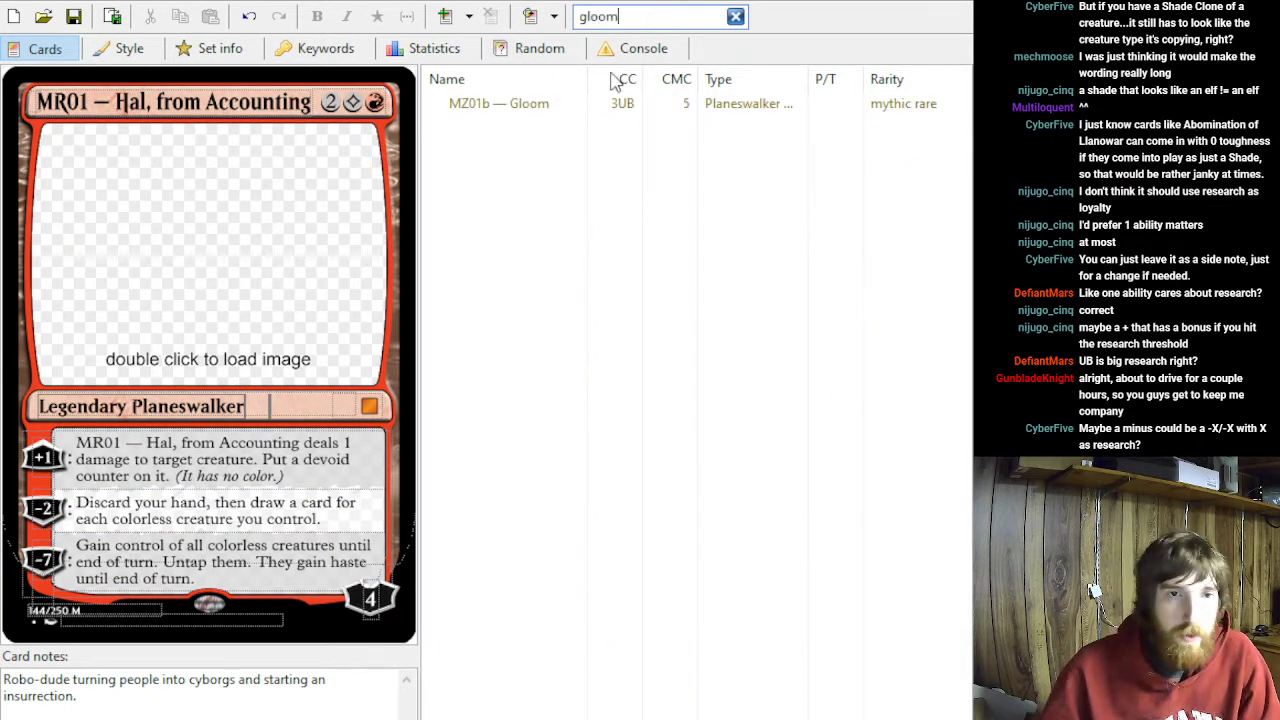
{"action": "left_click", "coordinate": [565, 106]}
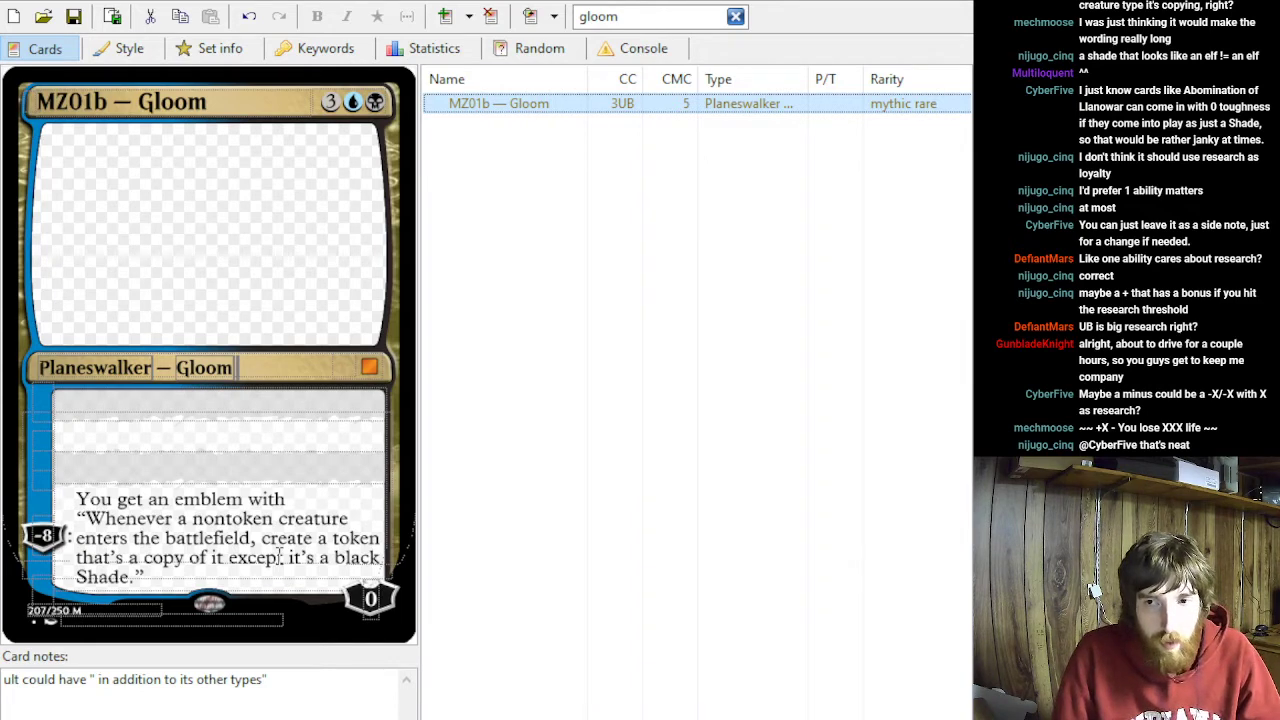
{"action": "left_click", "coordinate": [36, 472]}
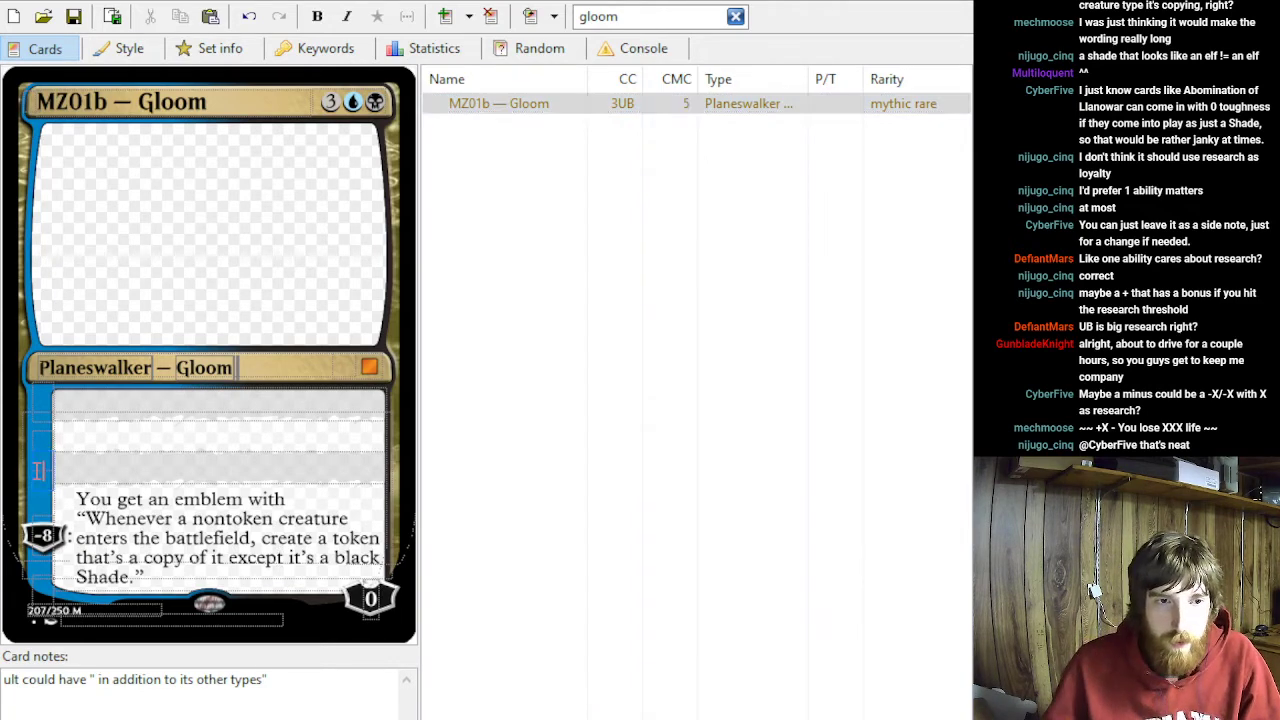
{"action": "type", "text": "+"}
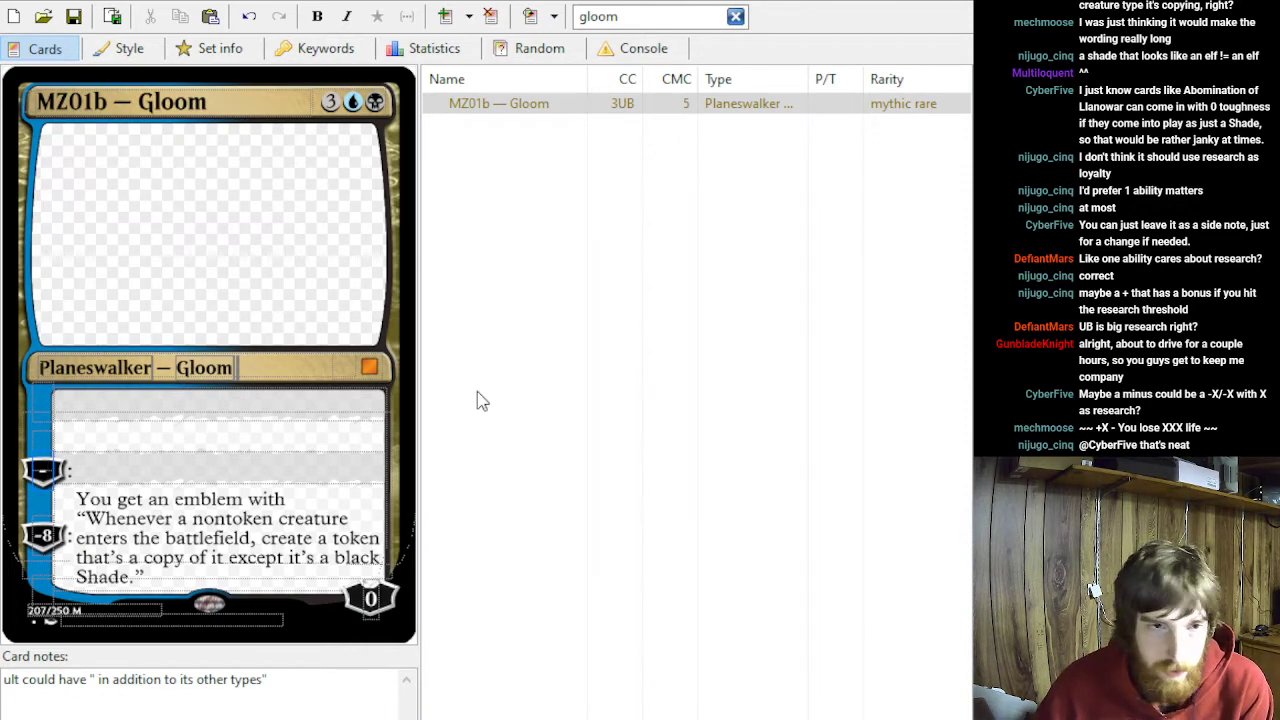
{"action": "key", "text": "BackSpace"}
{"action": "type", "text": "-2"}
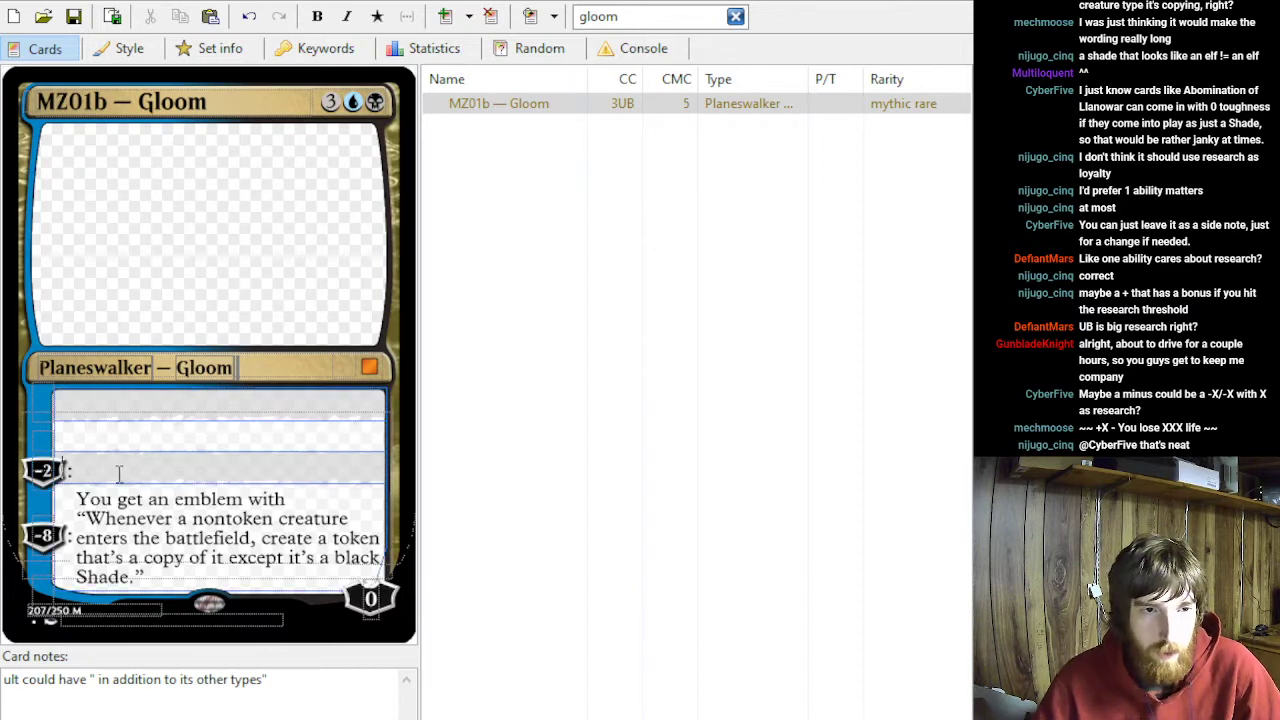
- Write the −2 ability as "Target creature gets -X/-X until end of turn, where X is your research counters."
{"action": "left_click", "coordinate": [63, 463]}
{"action": "type", "text": "Target creat"}
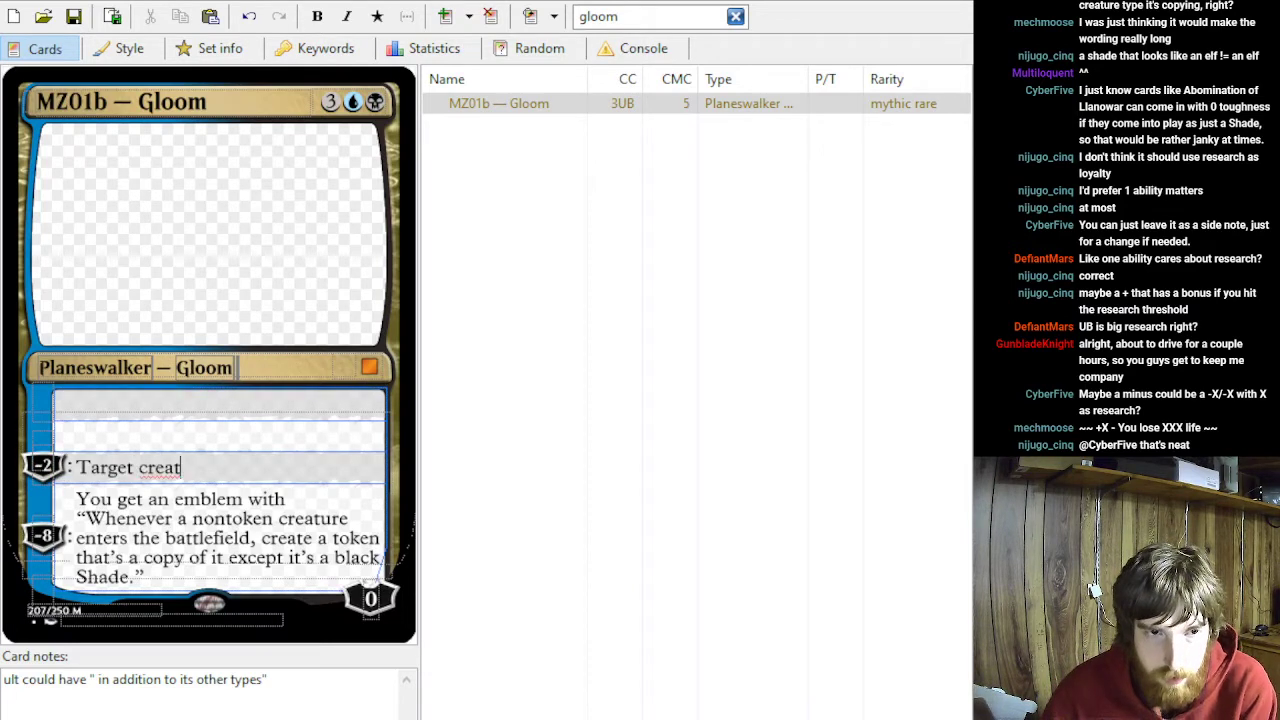
{"action": "type", "text": "ure gets -"}
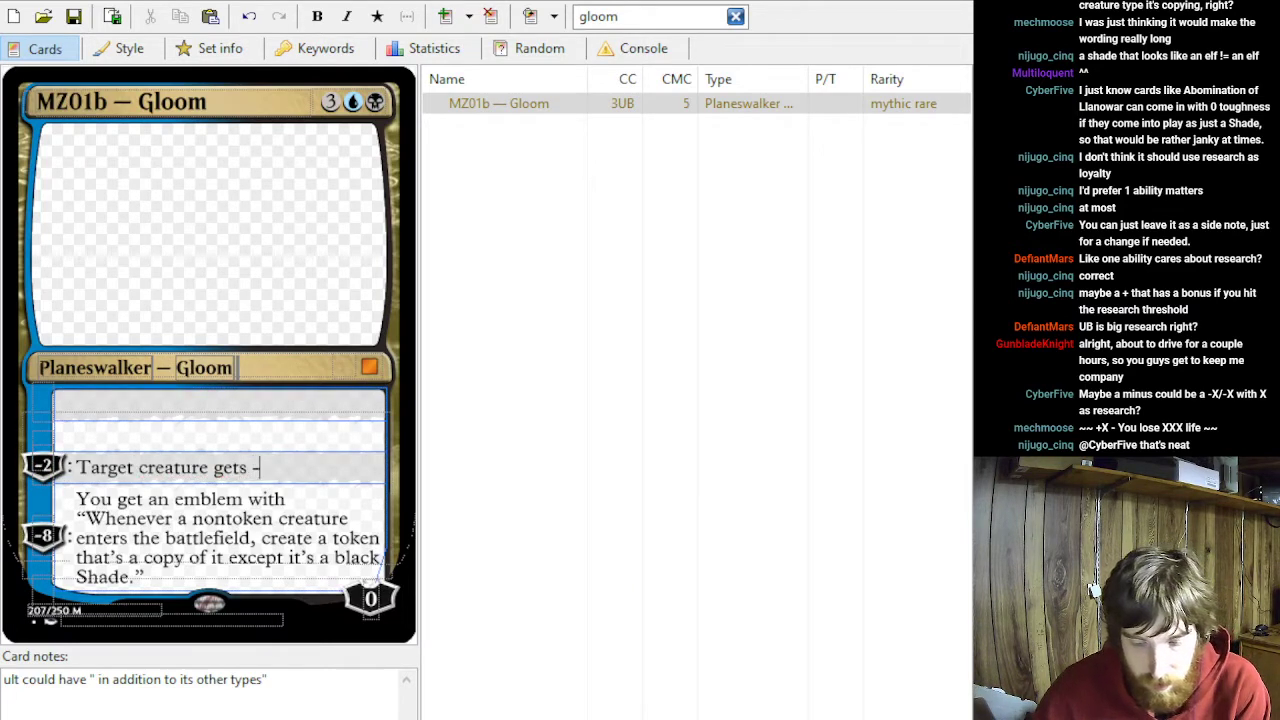
{"action": "type", "text": "X/-X "}
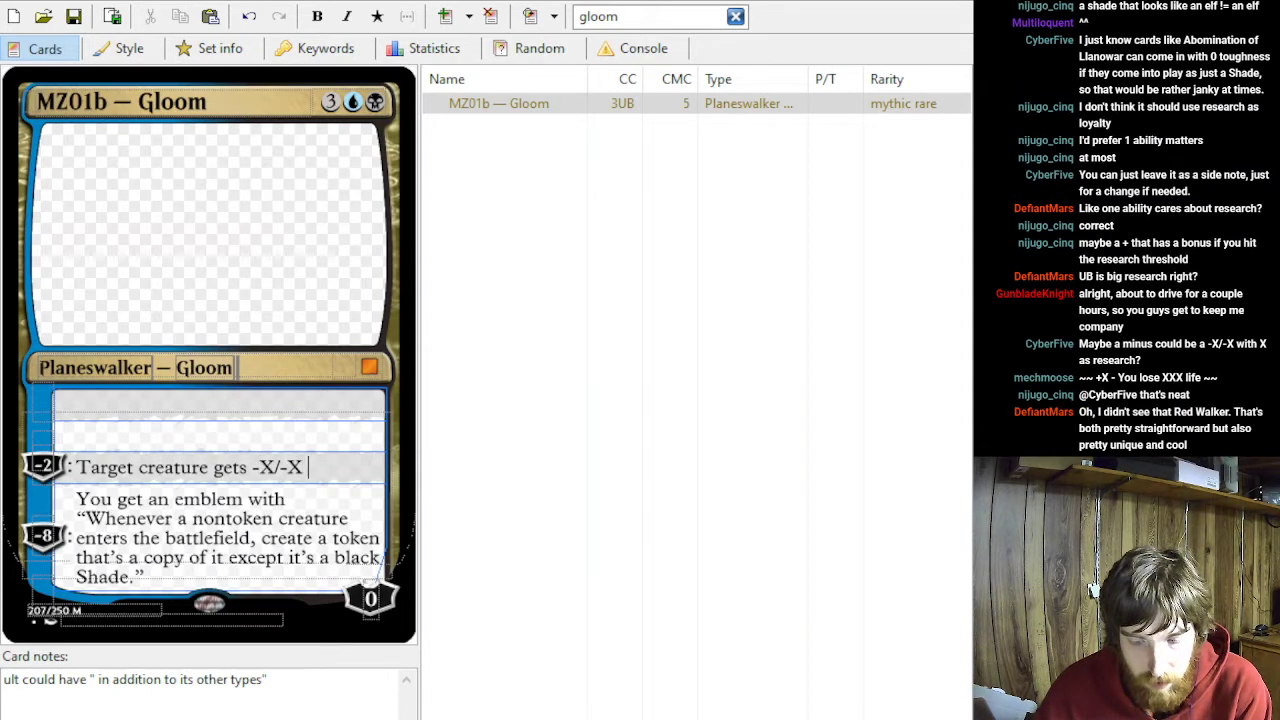
{"action": "type", "text": "until end of turn, where X i"}
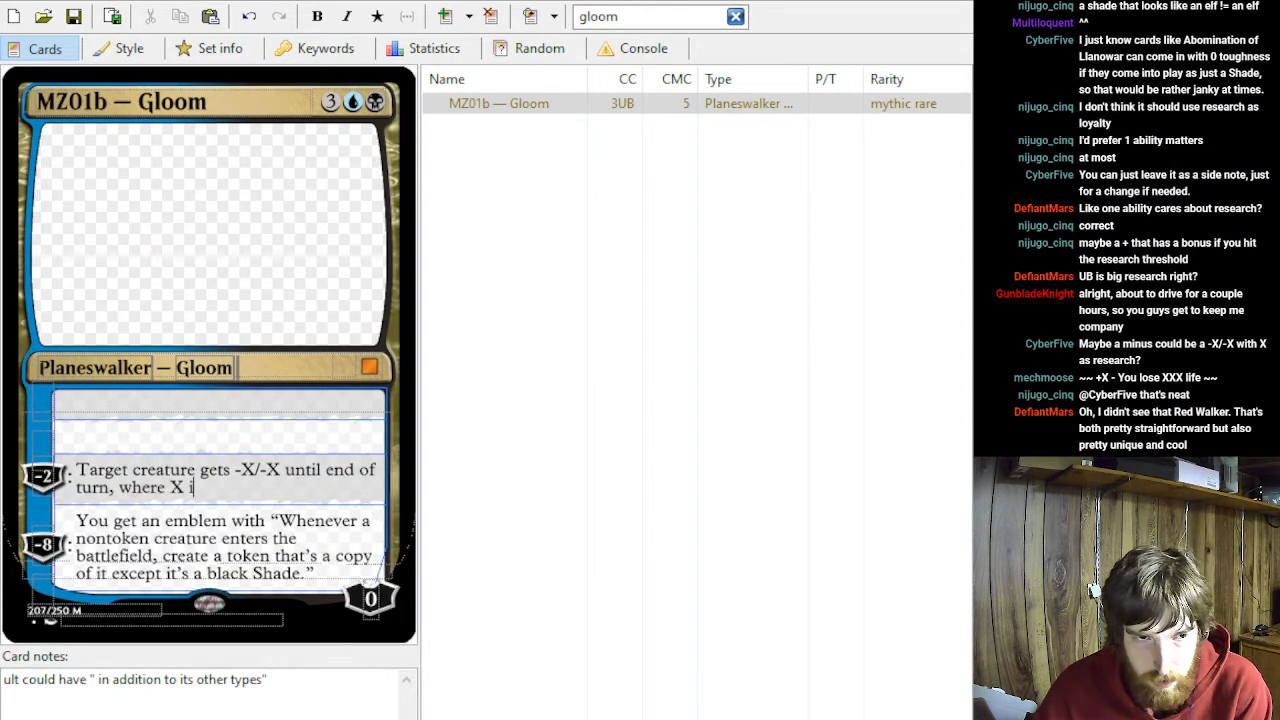
{"action": "type", "text": "s your research "}
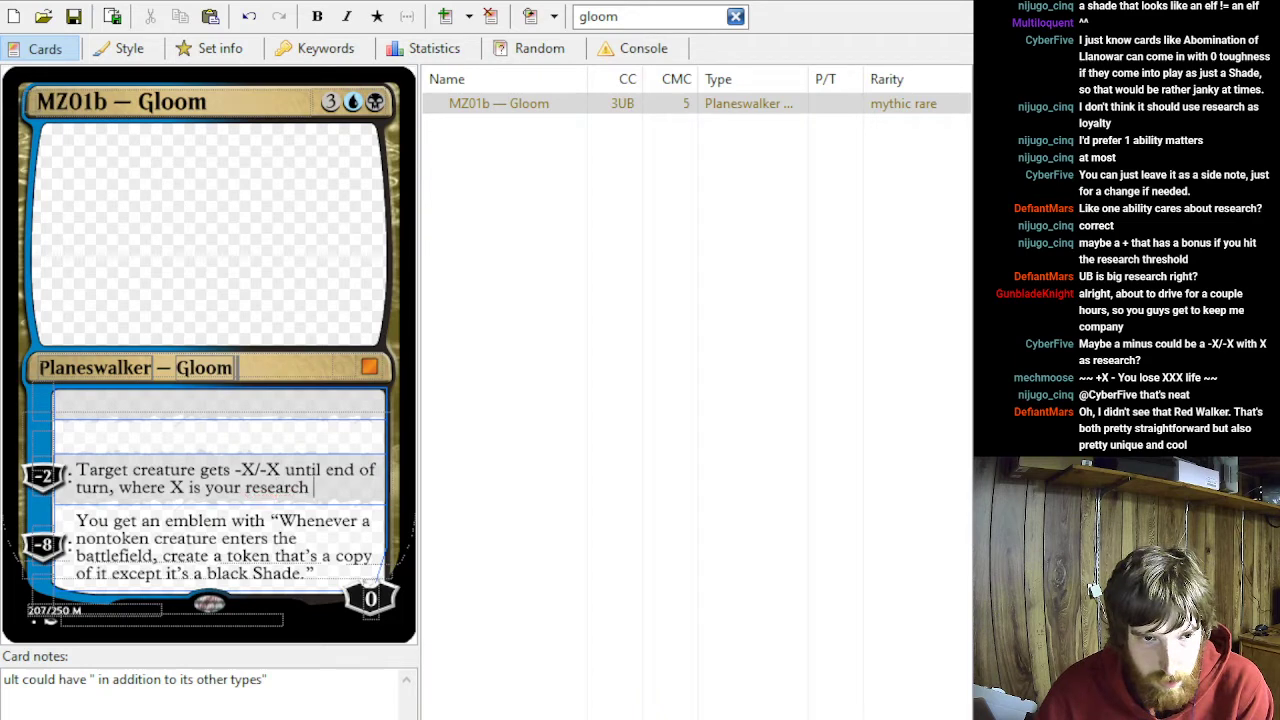
{"action": "type", "text": "counters."}
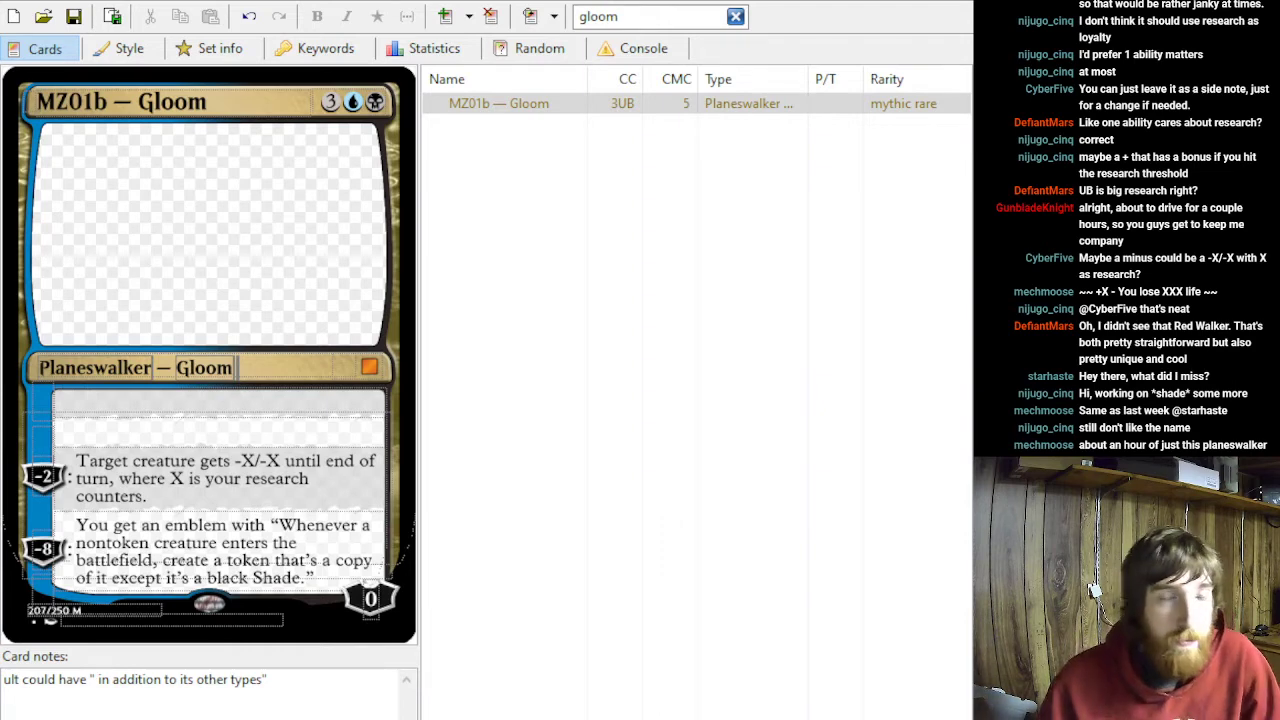
{"action": "left_click", "coordinate": [147, 496]}
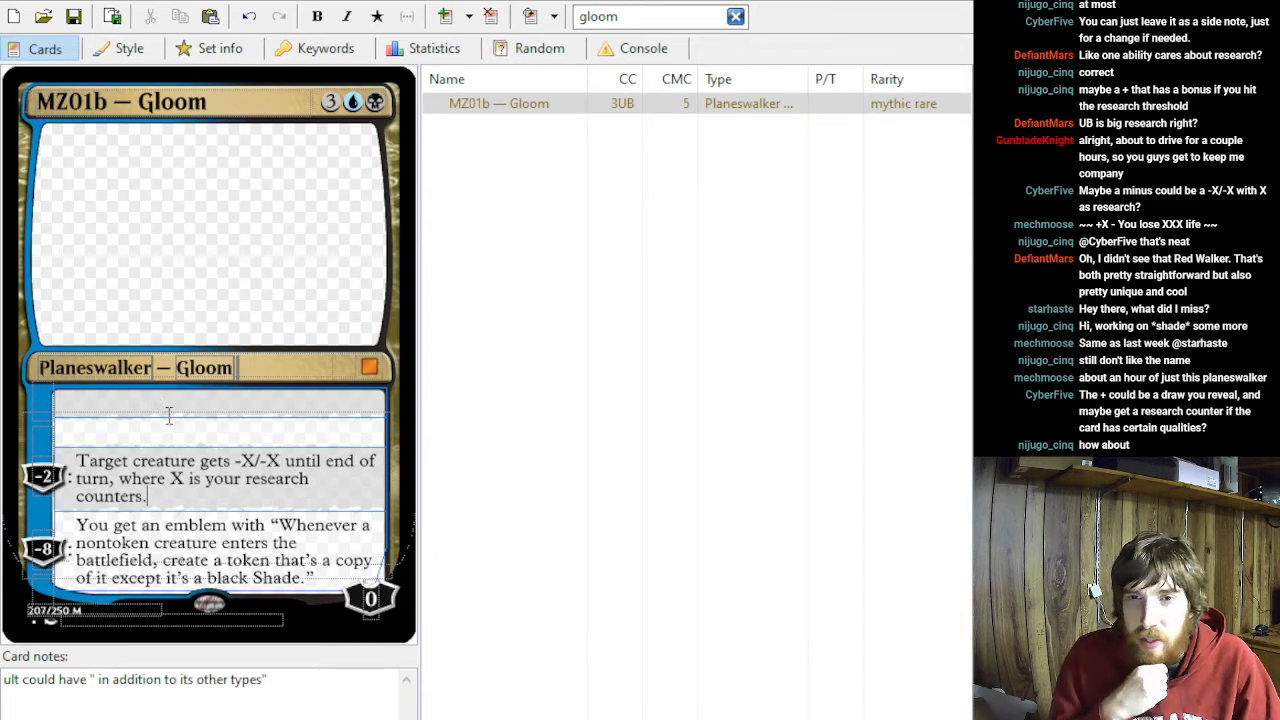
{"action": "left_click", "coordinate": [85, 420]}
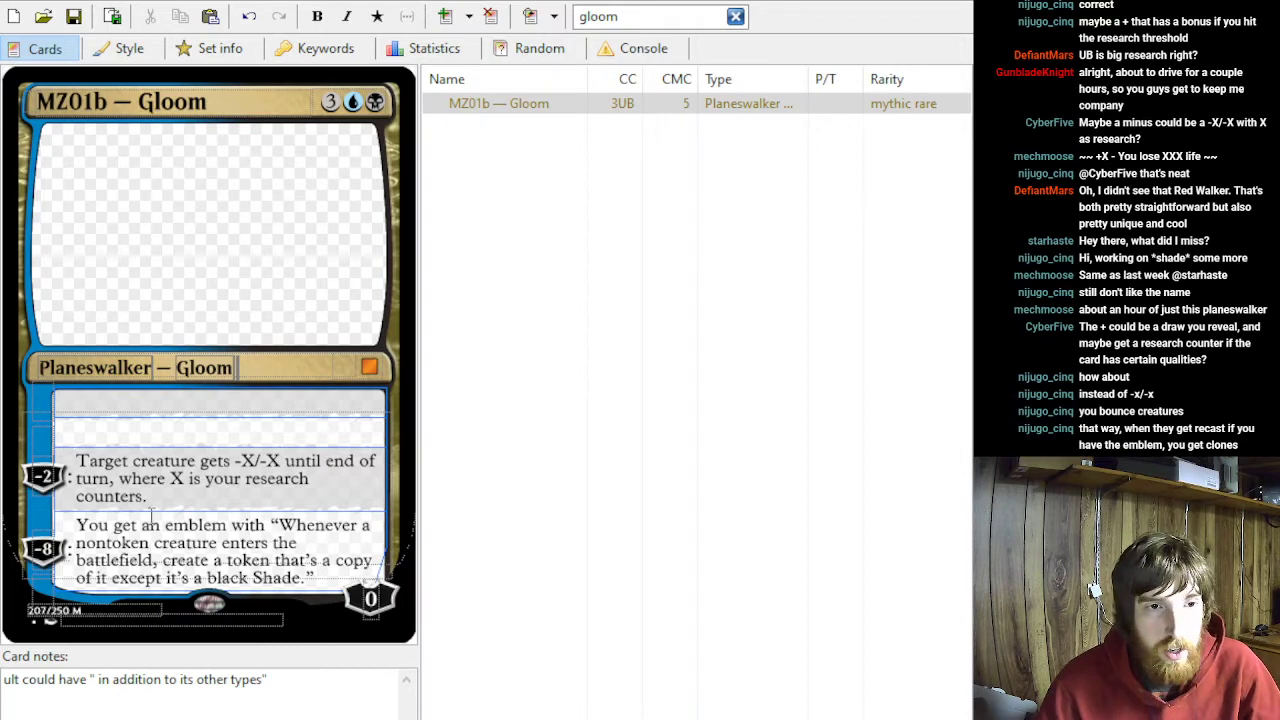
- Replace the −2 ability's text on MZ01b — Gloom with "Return target creature to its owner's hand."
{"action": "left_click_drag", "start_coordinate": [150, 497], "coordinate": [40, 447]}
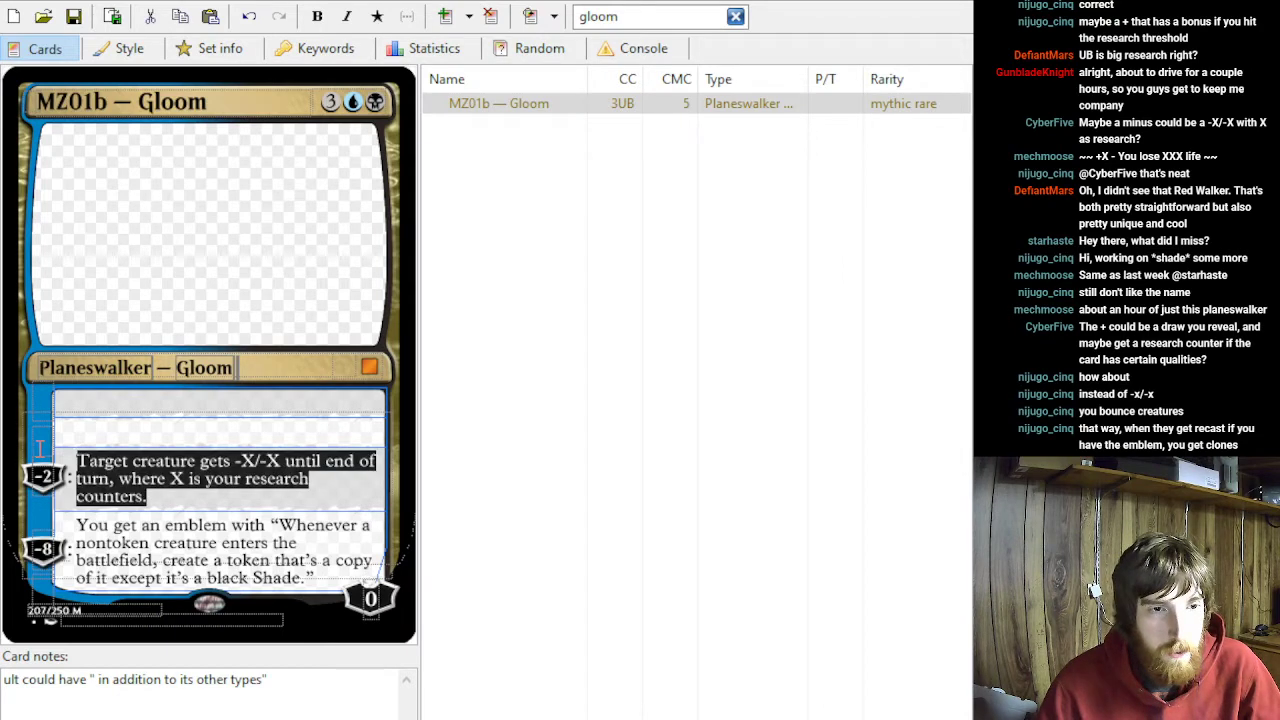
{"action": "key", "text": "Delete"}
{"action": "left_click", "coordinate": [121, 444]}
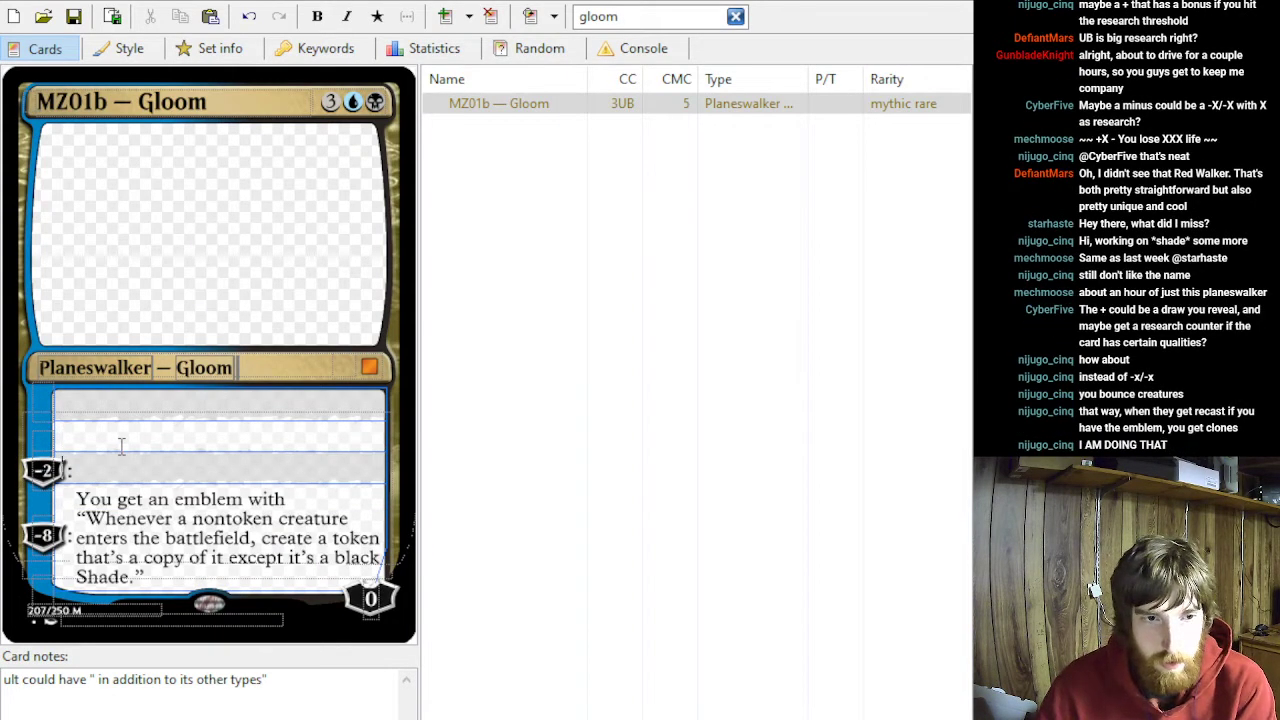
{"action": "type", "text": "Return t"}
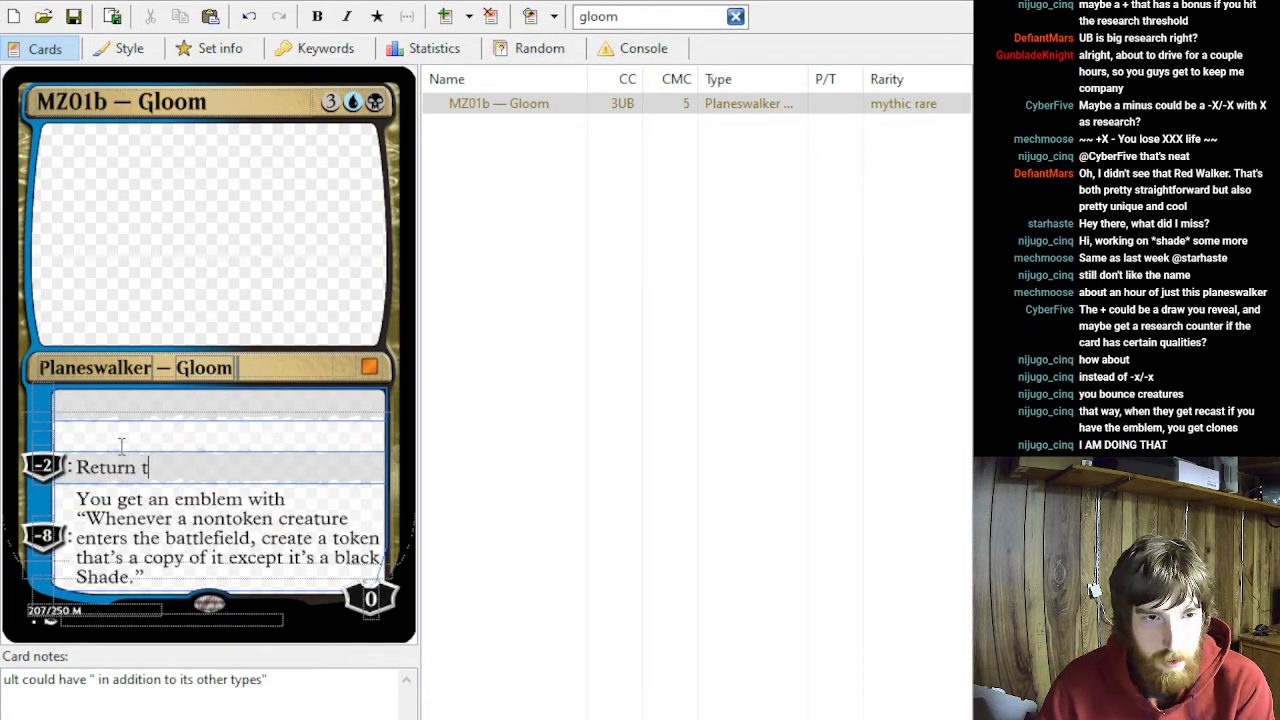
{"action": "type", "text": "arget creature to it"}
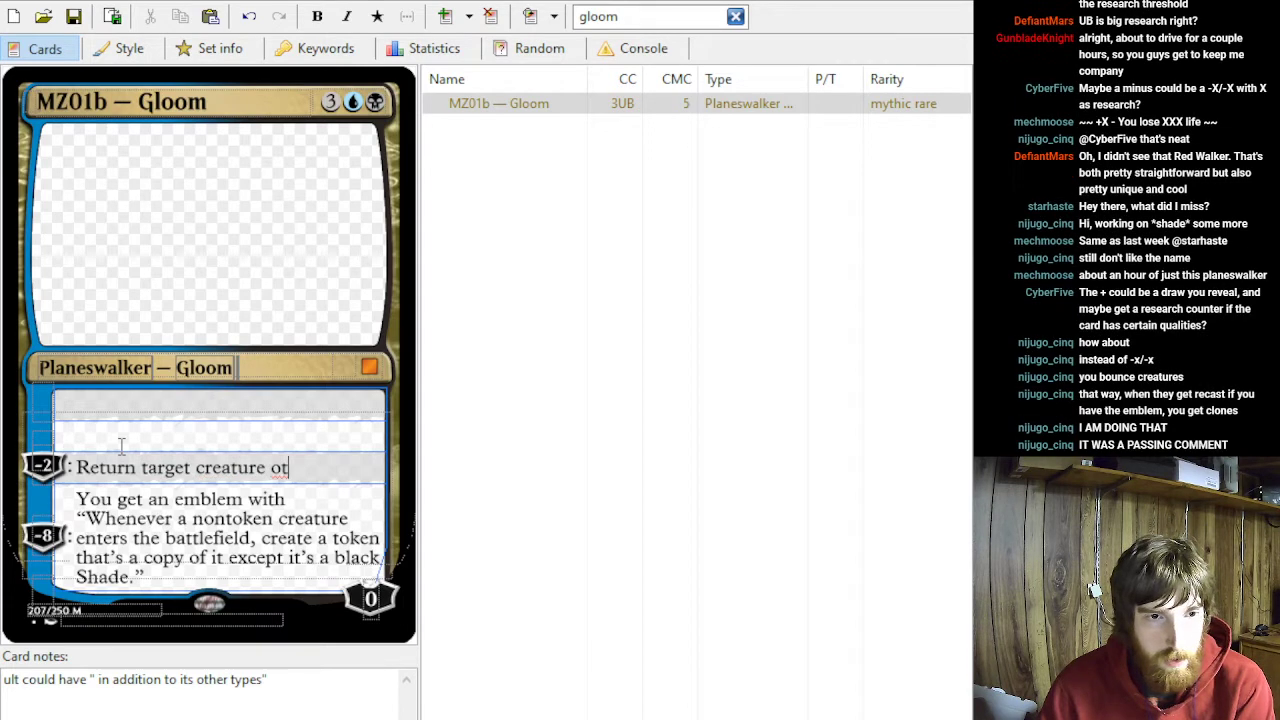
{"action": "type", "text": "s "}
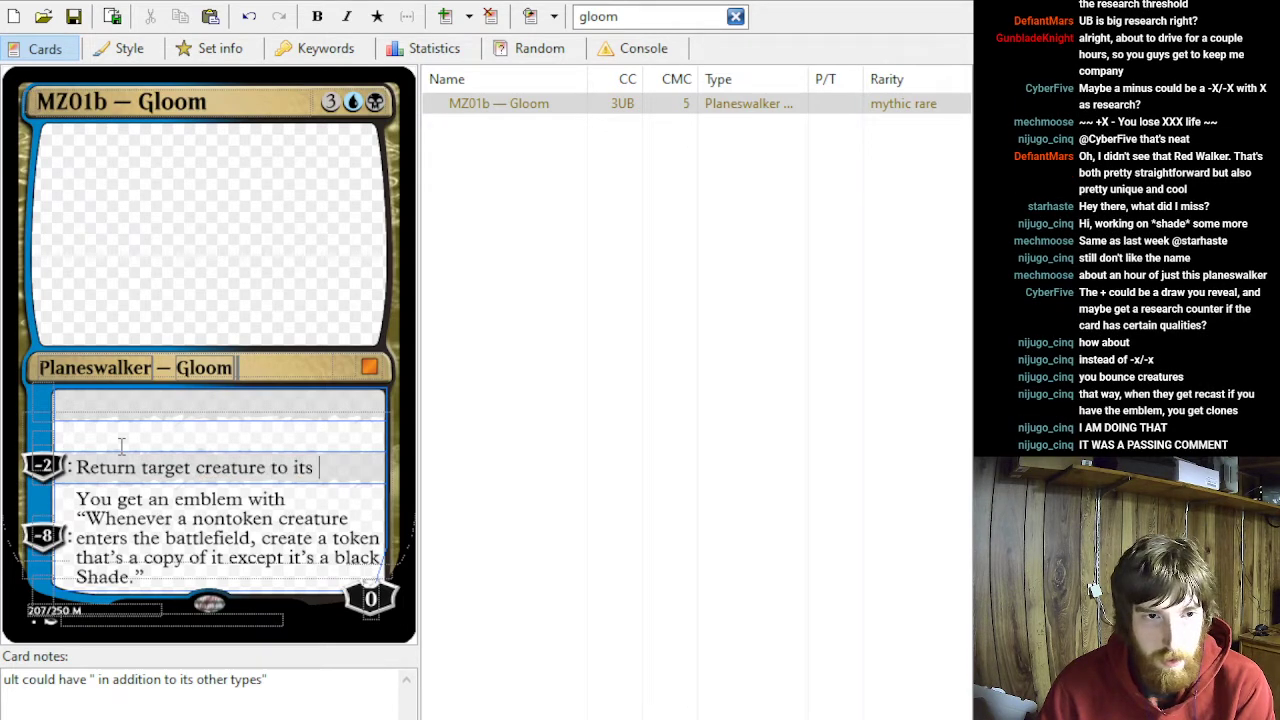
{"action": "type", "text": "owner's hand."}
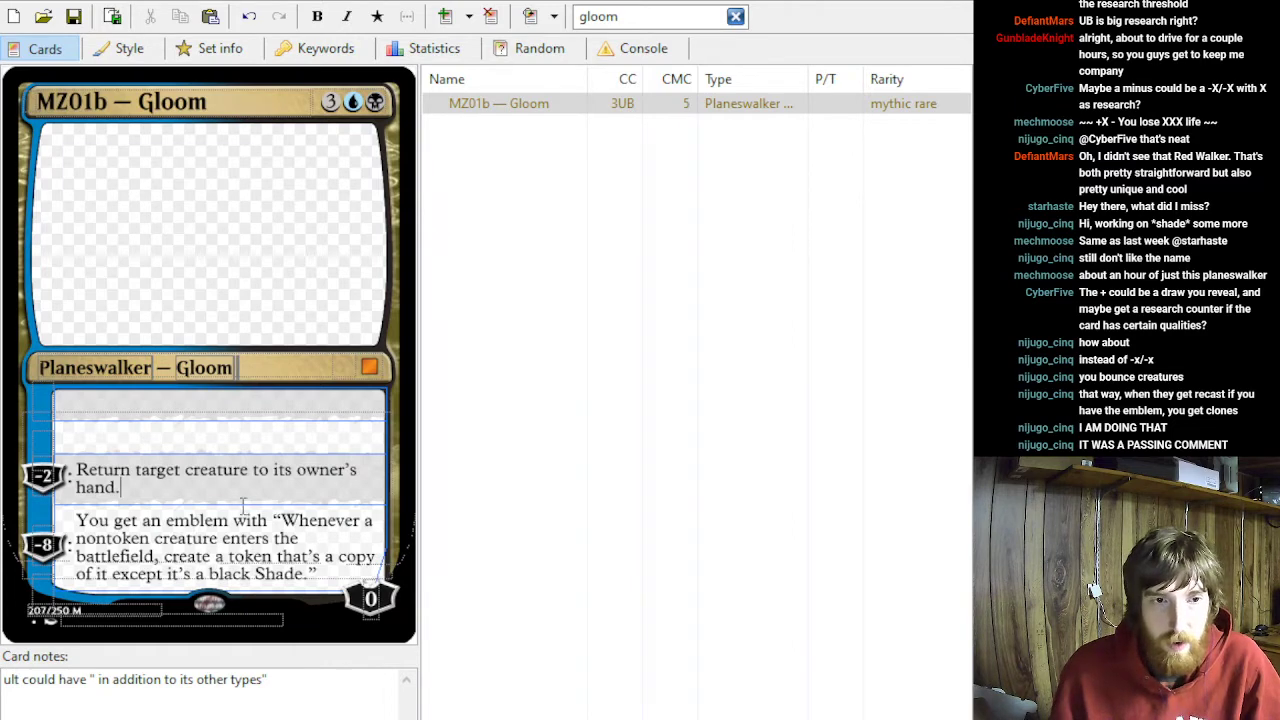
- Extend the −2 ability to "Return target creature card from the battlefield or a graveyard to its owner's hand."
{"action": "left_click", "coordinate": [125, 432]}
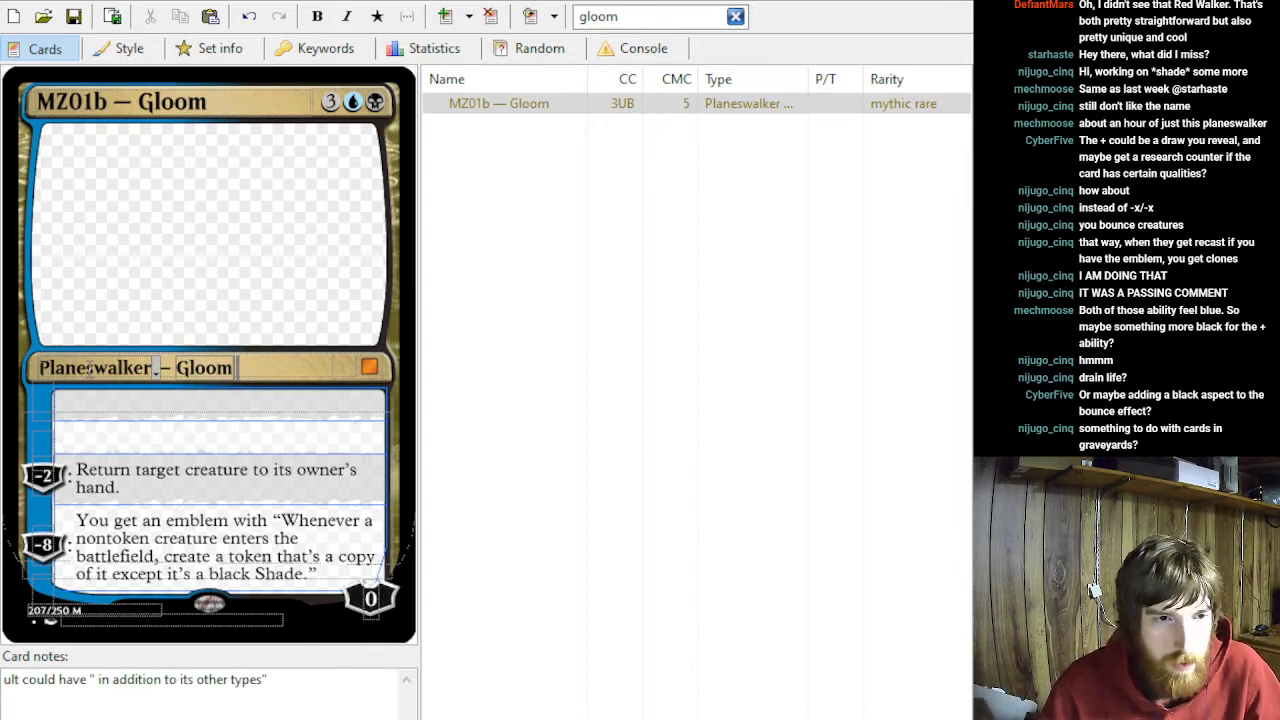
{"action": "left_click", "coordinate": [64, 440]}
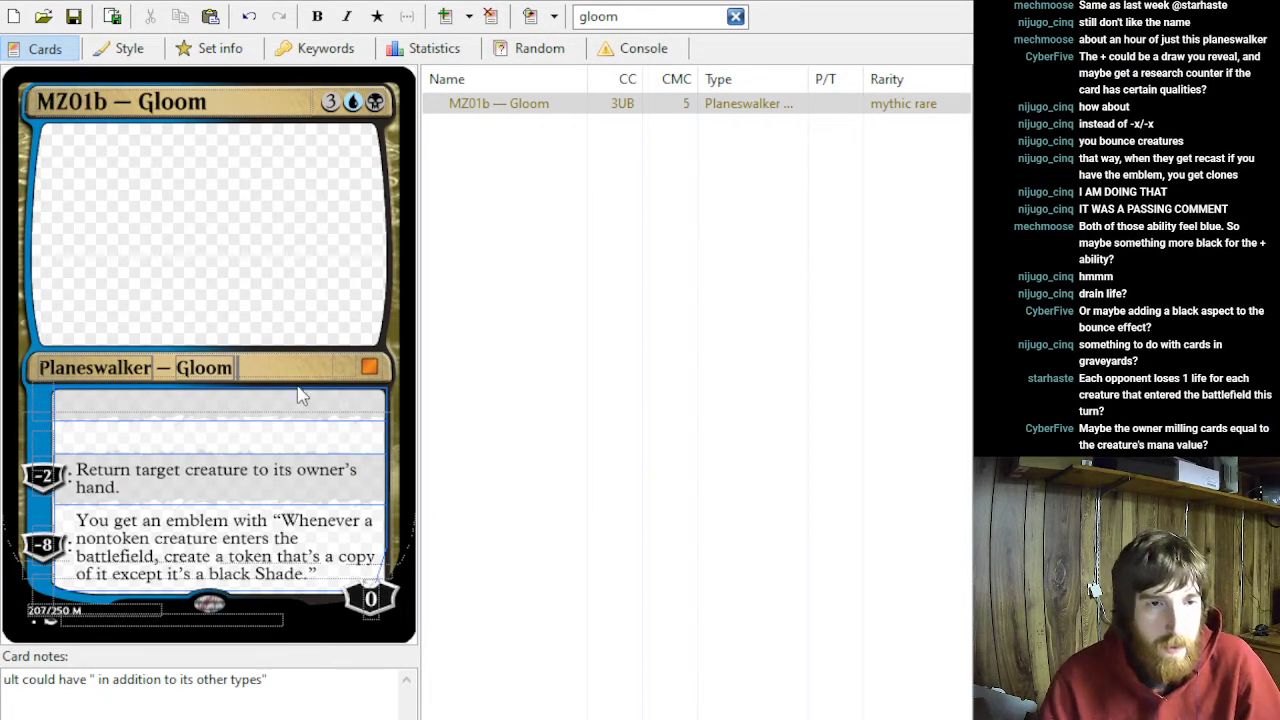
{"action": "left_click", "coordinate": [251, 472]}
{"action": "type", "text": "card from the"}
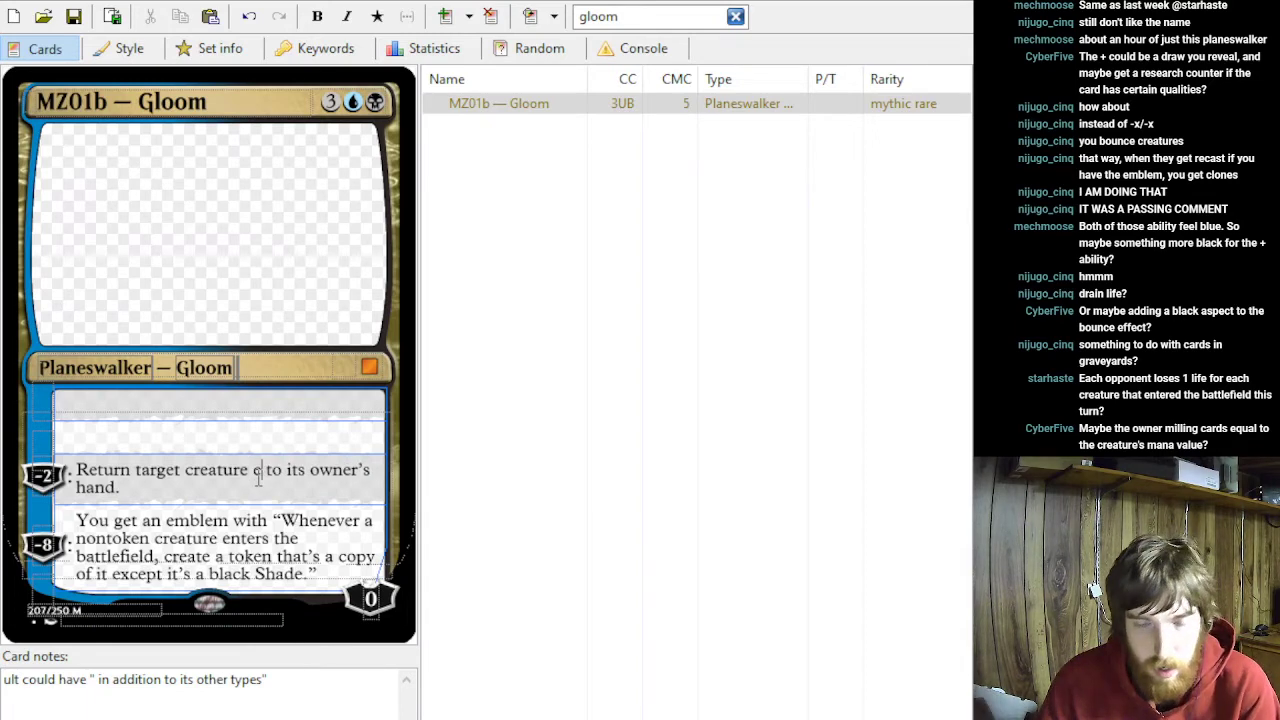
{"action": "type", "text": " battlef"}
{"action": "type", "text": "ield or a gra"}
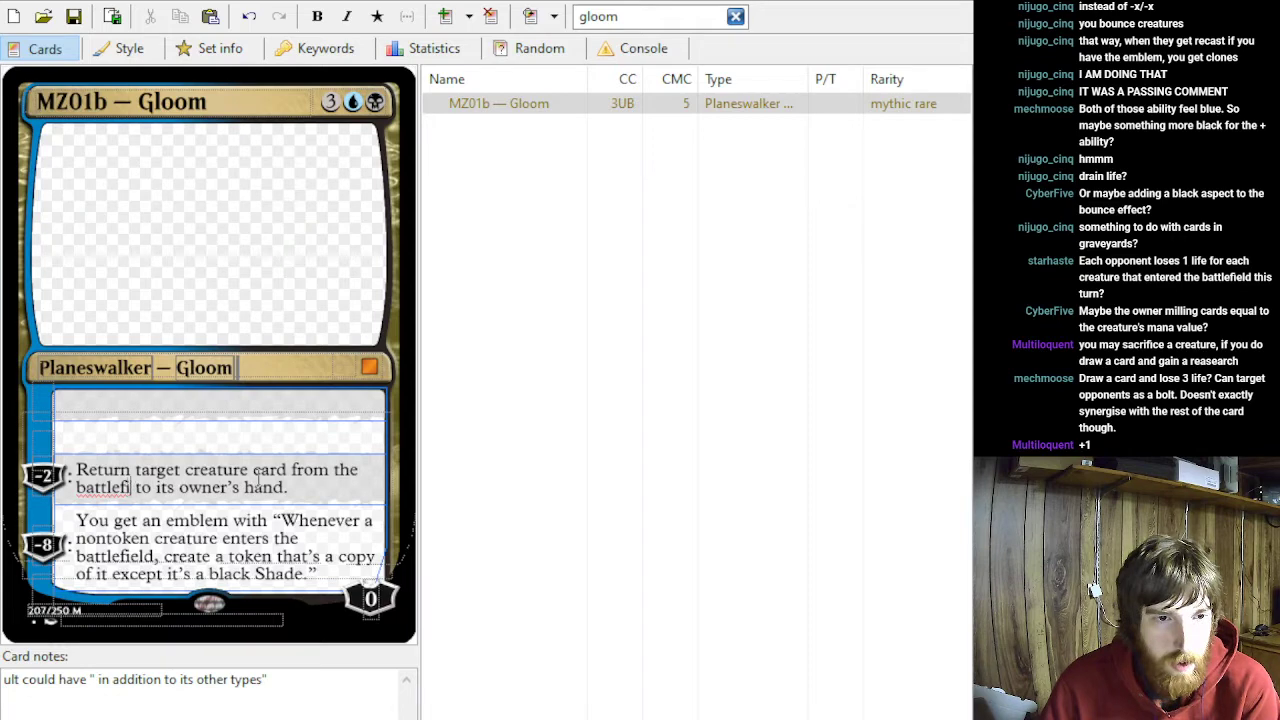
{"action": "type", "text": "veyard"}
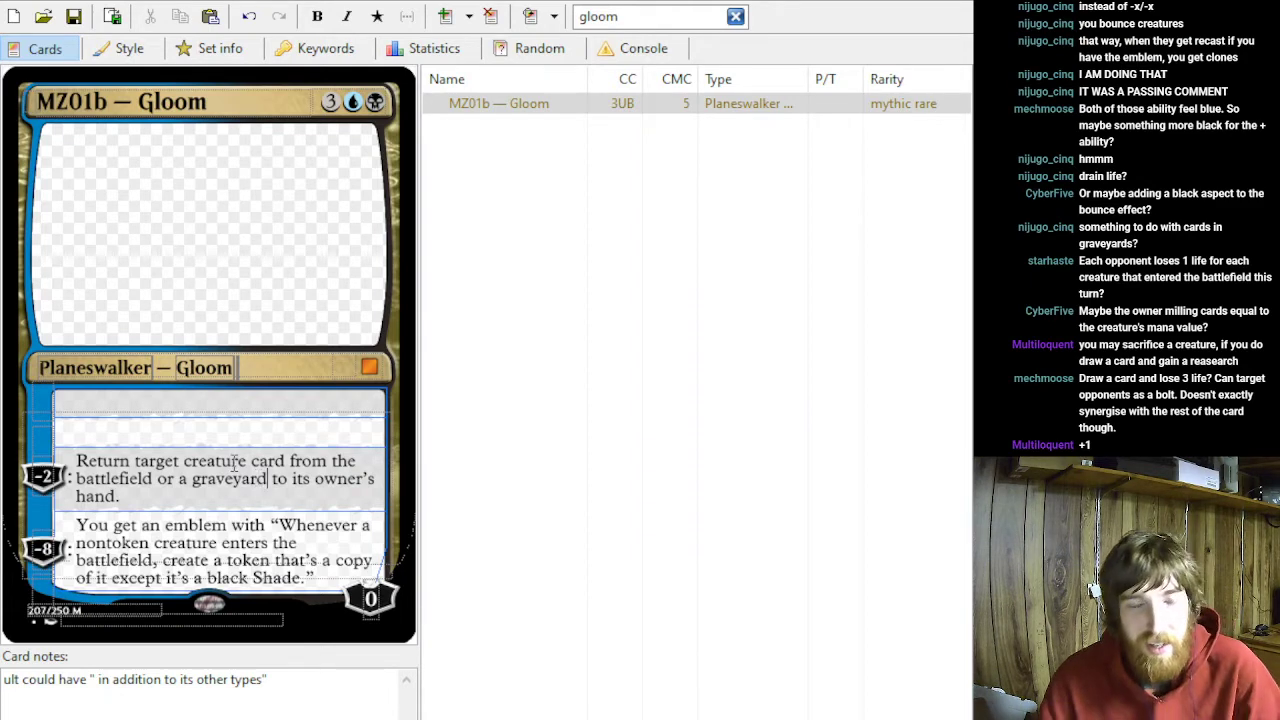
- Reword the −2 ability to "Return target creature from the battlefield or creature card a graveyard to its owner's hand."
{"action": "double_click", "coordinate": [264, 461]}
{"action": "key", "text": "BackSpace"}
{"action": "type", "text": "creature card"}
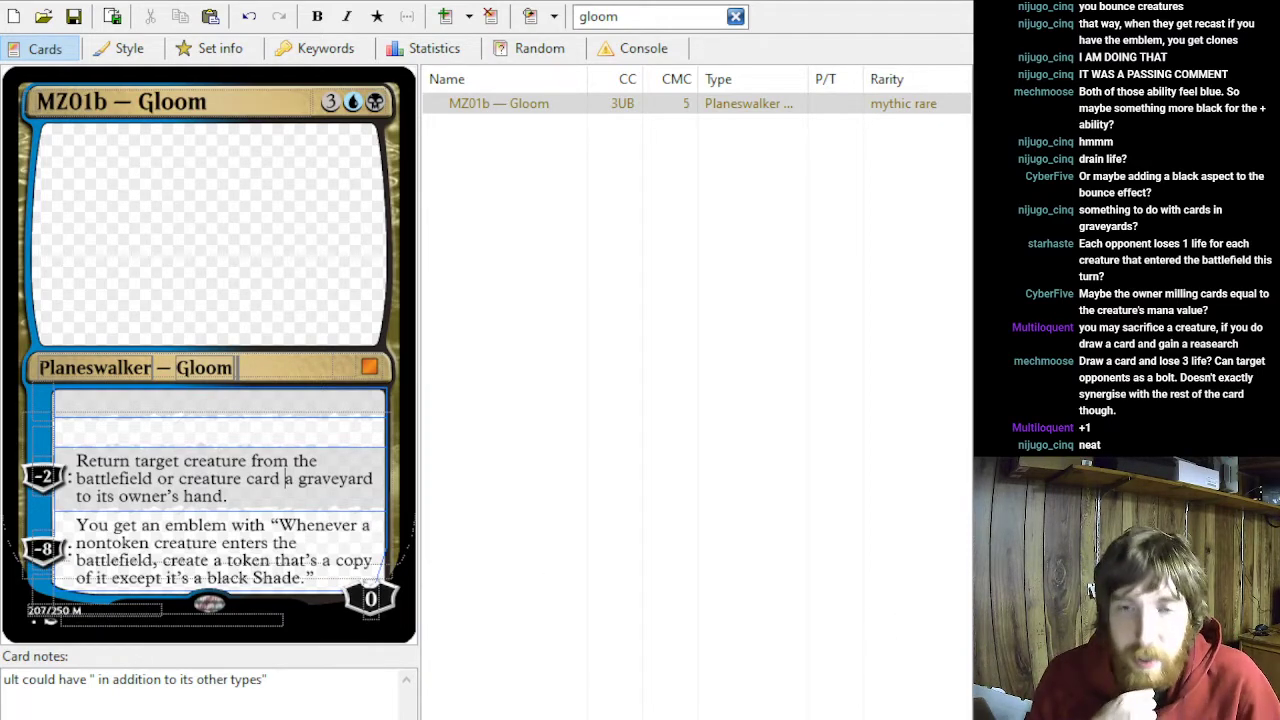
{"action": "left_click_drag", "start_coordinate": [228, 496], "coordinate": [122, 437]}
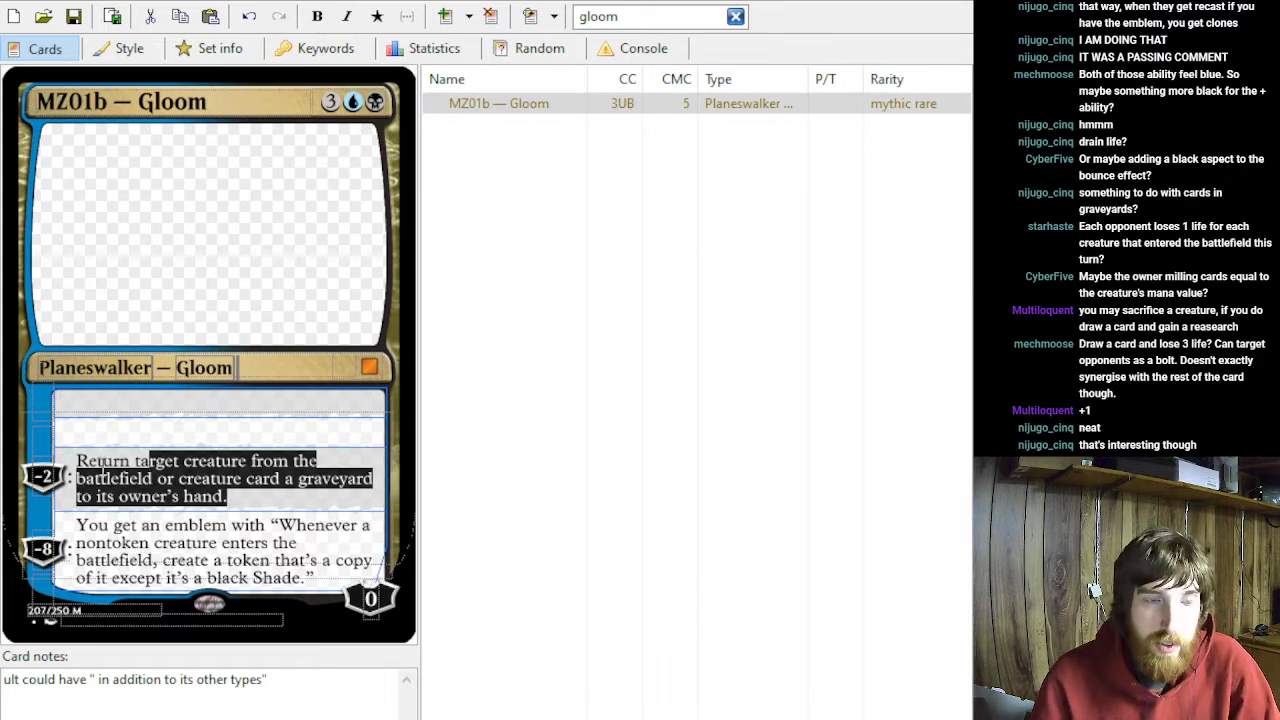
- Fill the second ability with cost +1 and the text "Each opponent loses 1 life for each creature that entered the battlefield this turn."
{"action": "left_click", "coordinate": [44, 440]}
{"action": "type", "text": "+1"}
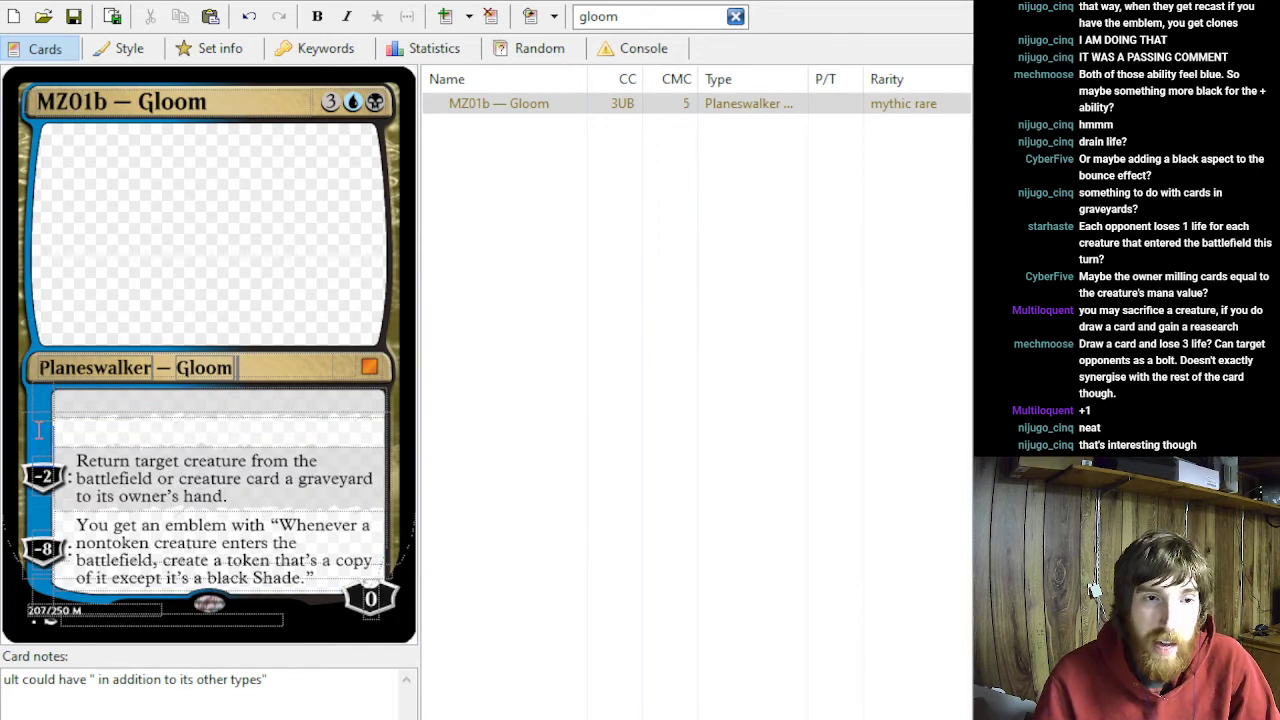
{"action": "left_click", "coordinate": [83, 436]}
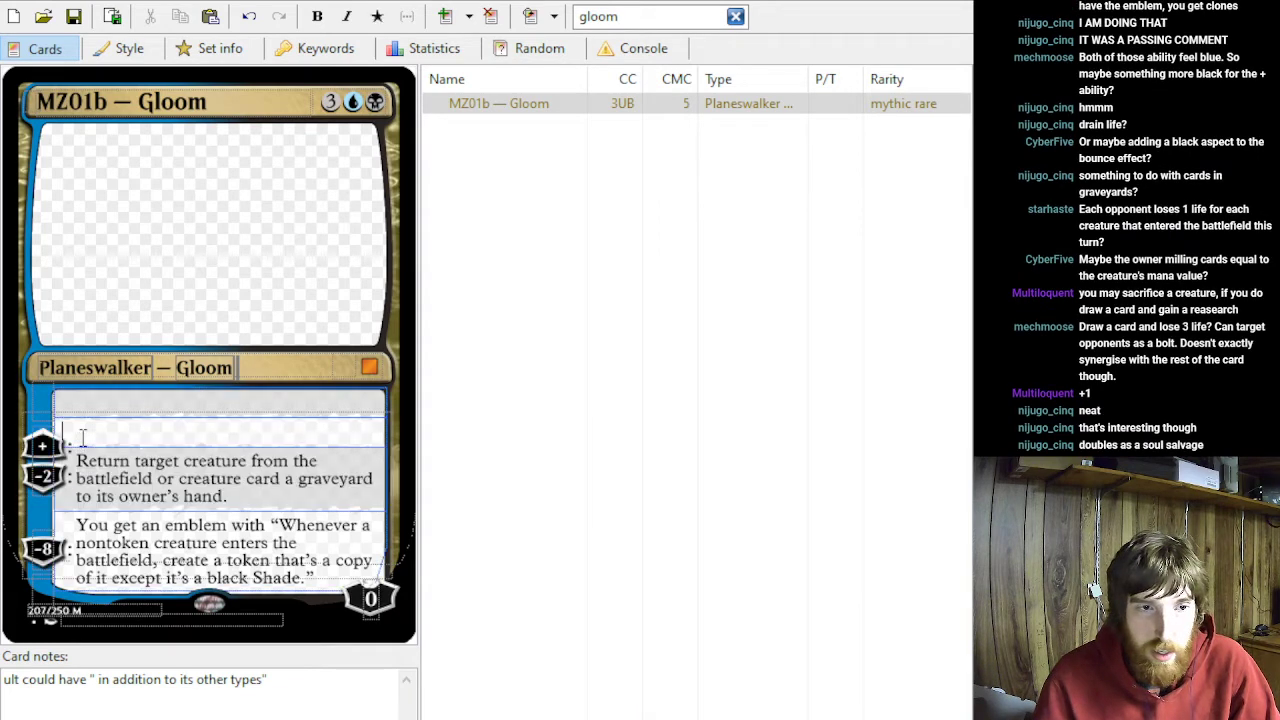
{"action": "type", "text": "Each opp"}
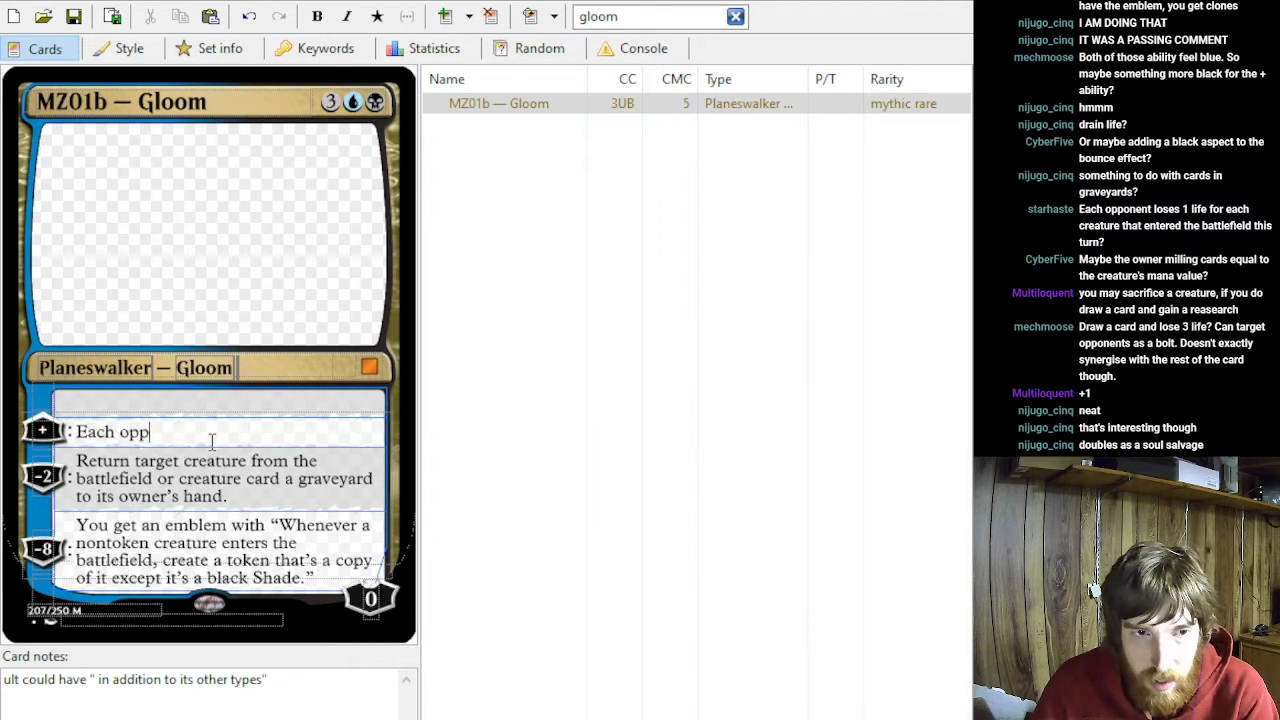
{"action": "type", "text": "onent loses 1 li"}
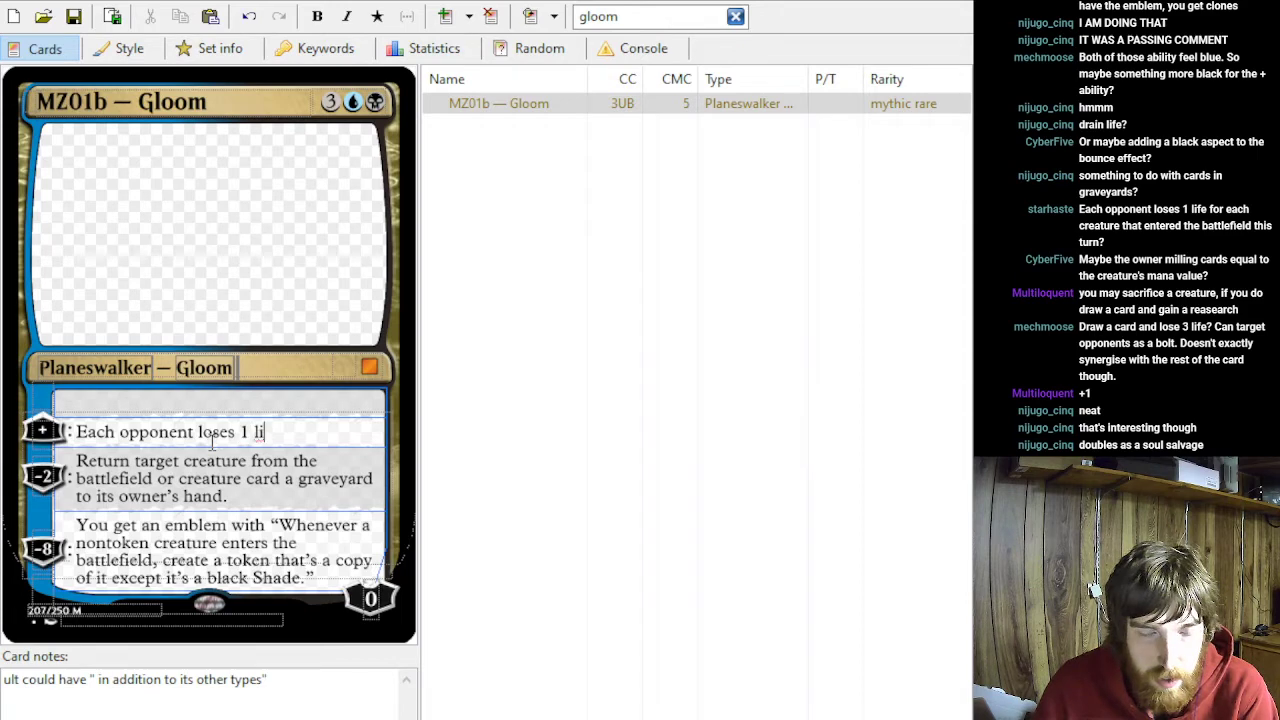
{"action": "type", "text": "fe for  each cre"}
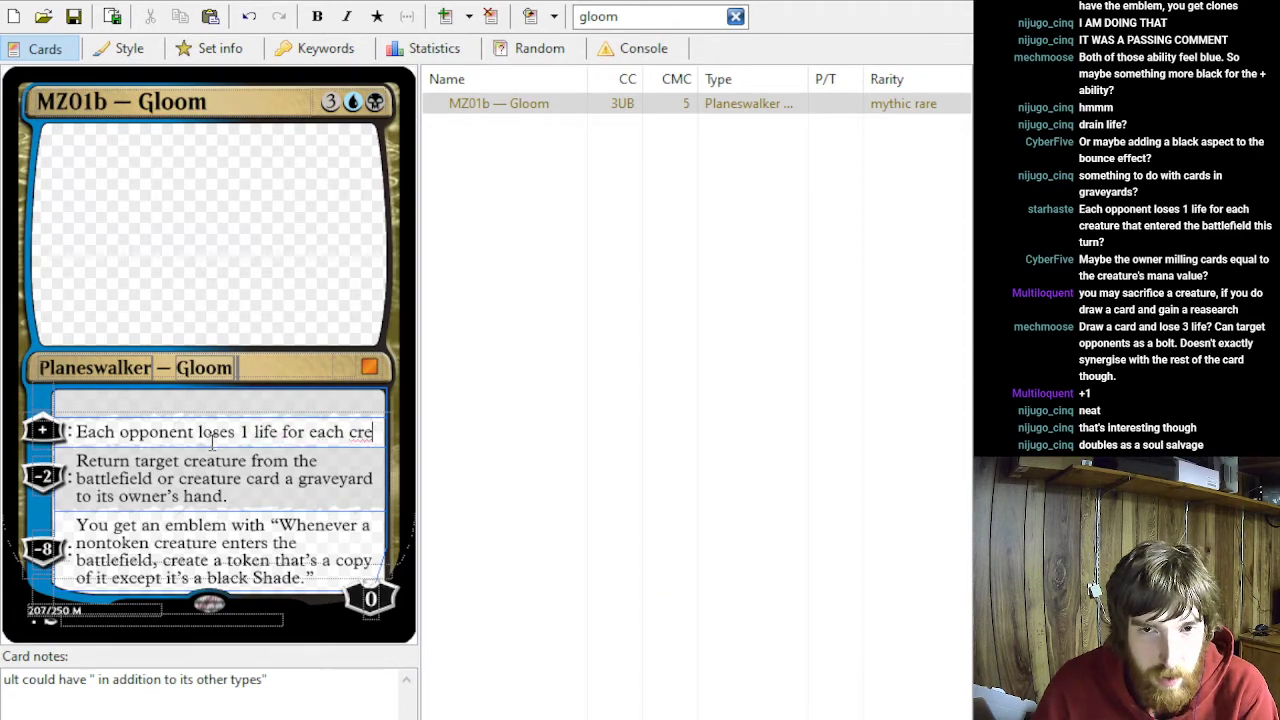
{"action": "type", "text": "ature that enterd the battlefv"}
{"action": "key", "text": "BackSpace"}
{"action": "key", "text": "BackSpace"}
{"action": "type", "text": "field this"}
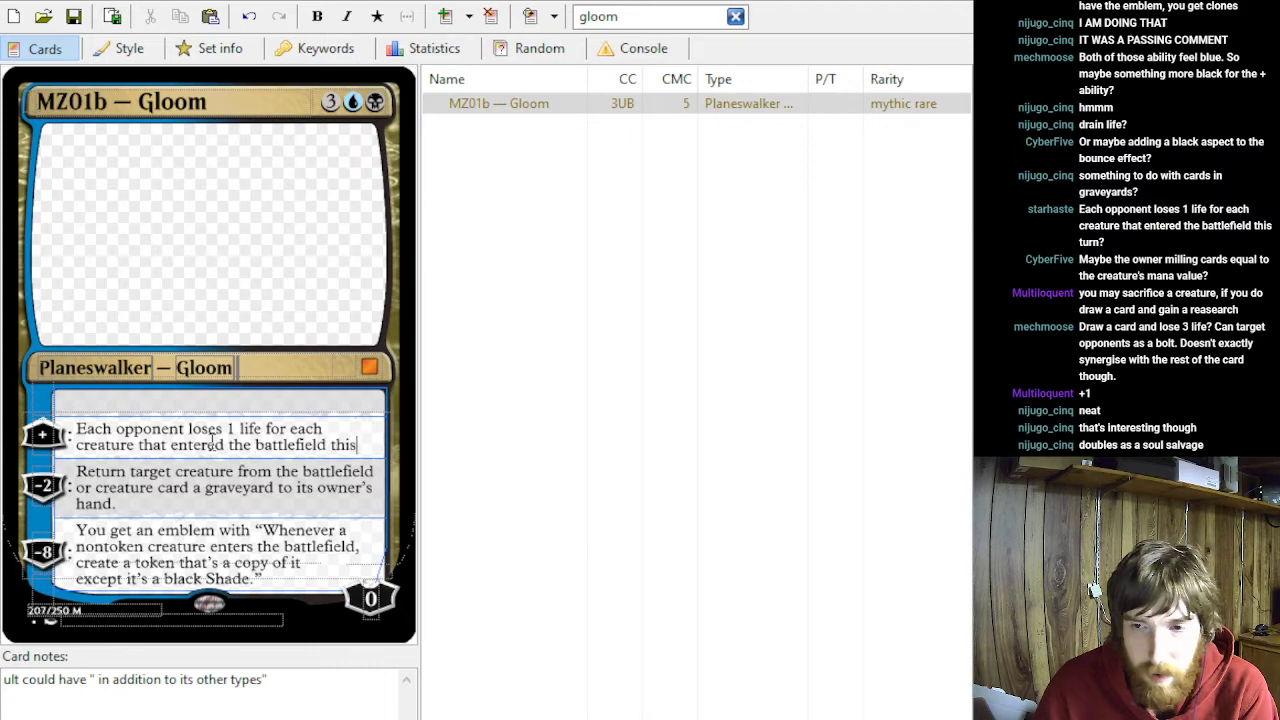
{"action": "type", "text": " turn."}
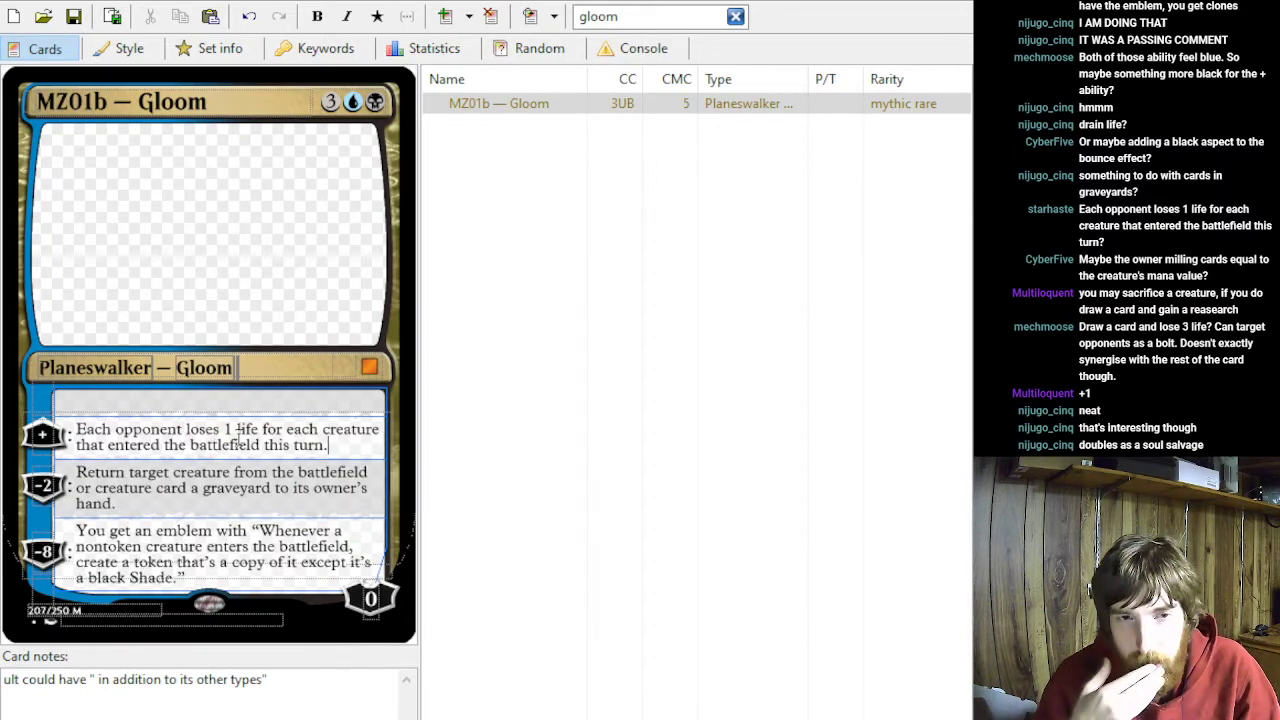
{"action": "left_click", "coordinate": [54, 434]}
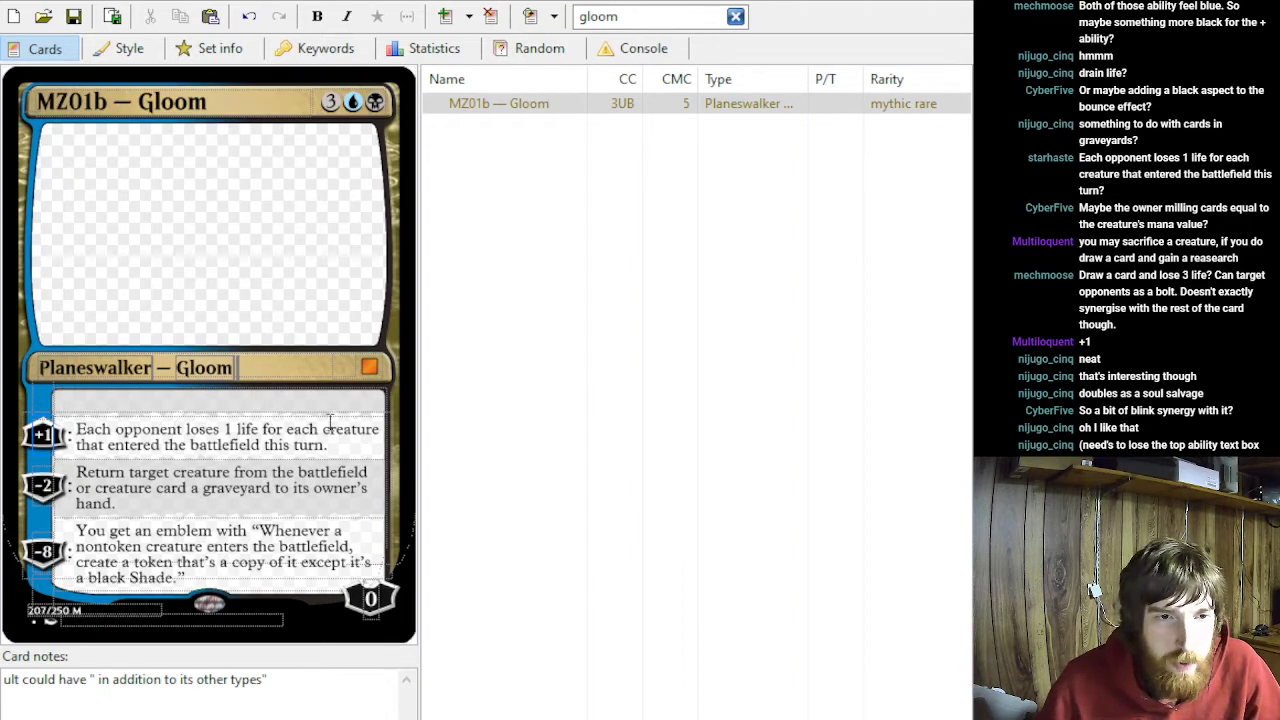
- Move the opponent life-loss text up into the first ability slot and the return-creature text up into the second
{"action": "left_click_drag", "start_coordinate": [332, 446], "coordinate": [64, 411]}
{"action": "key", "text": "ctrl+c"}
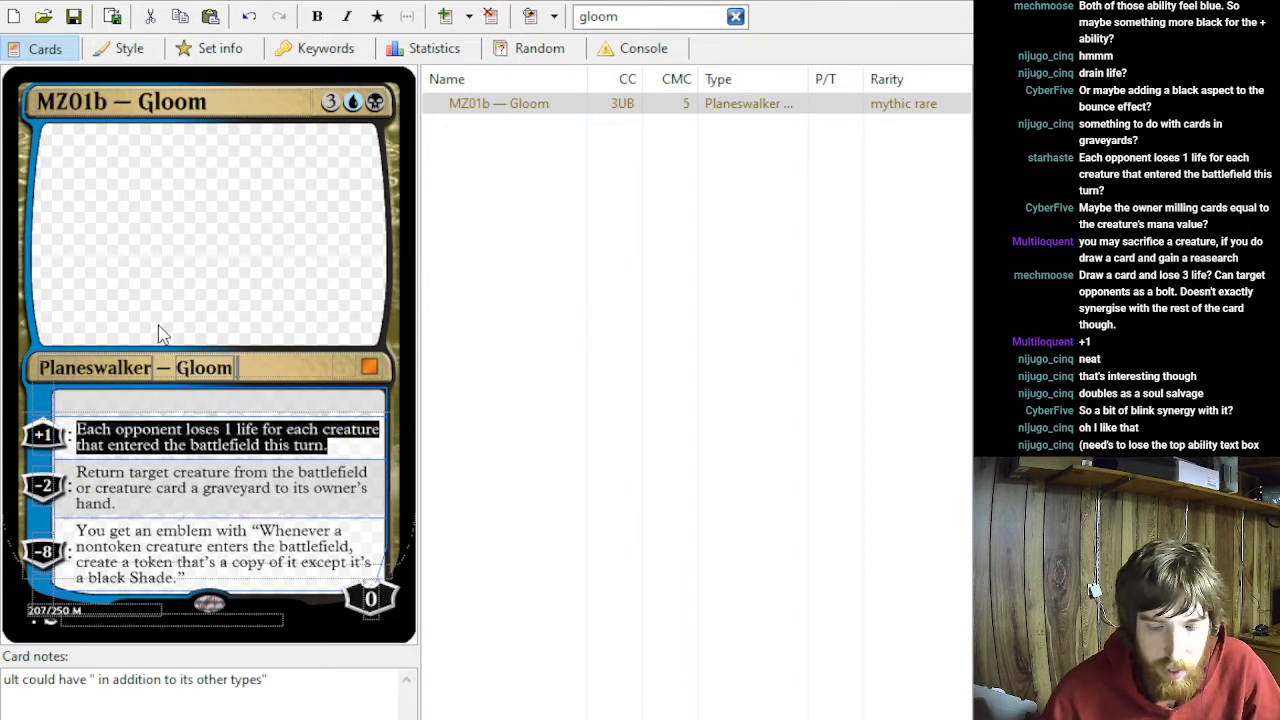
{"action": "key", "text": "Delete"}
{"action": "key", "text": "ctrl+v"}
{"action": "left_click_drag", "start_coordinate": [225, 512], "coordinate": [40, 480]}
{"action": "key", "text": "ctrl+c"}
{"action": "key", "text": "Delete"}
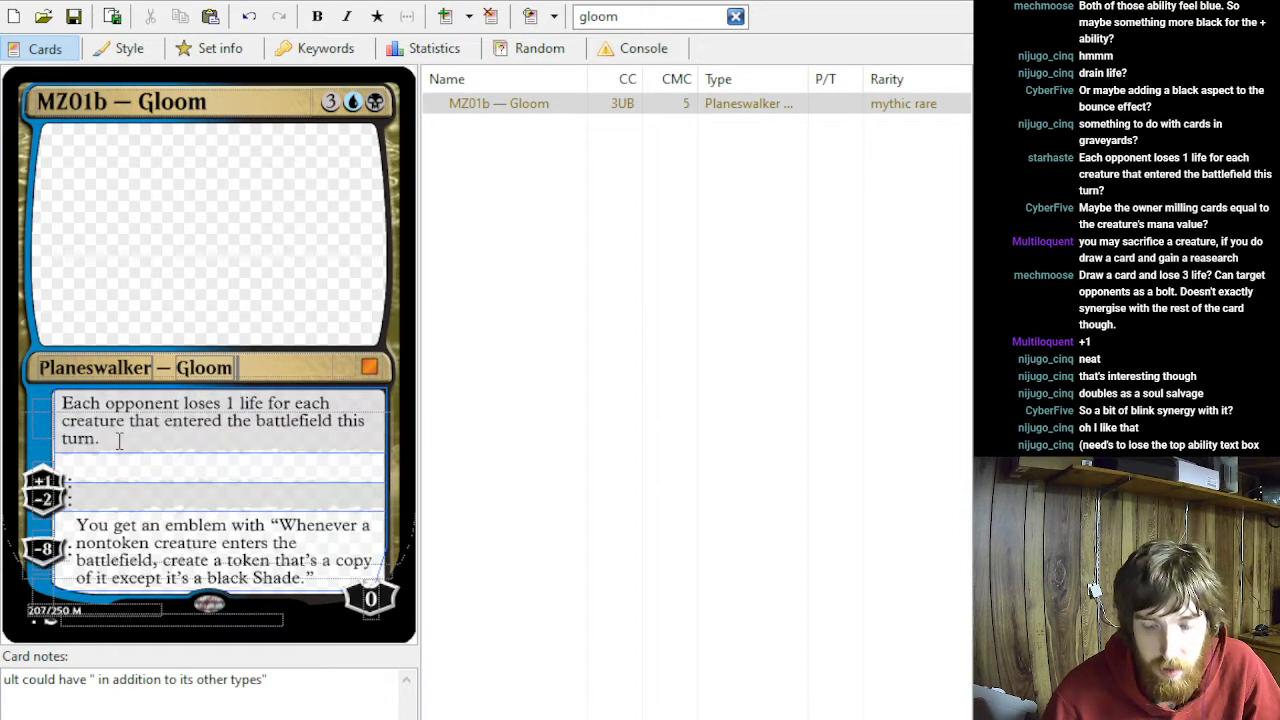
{"action": "left_click", "coordinate": [110, 466]}
{"action": "key", "text": "ctrl+v"}
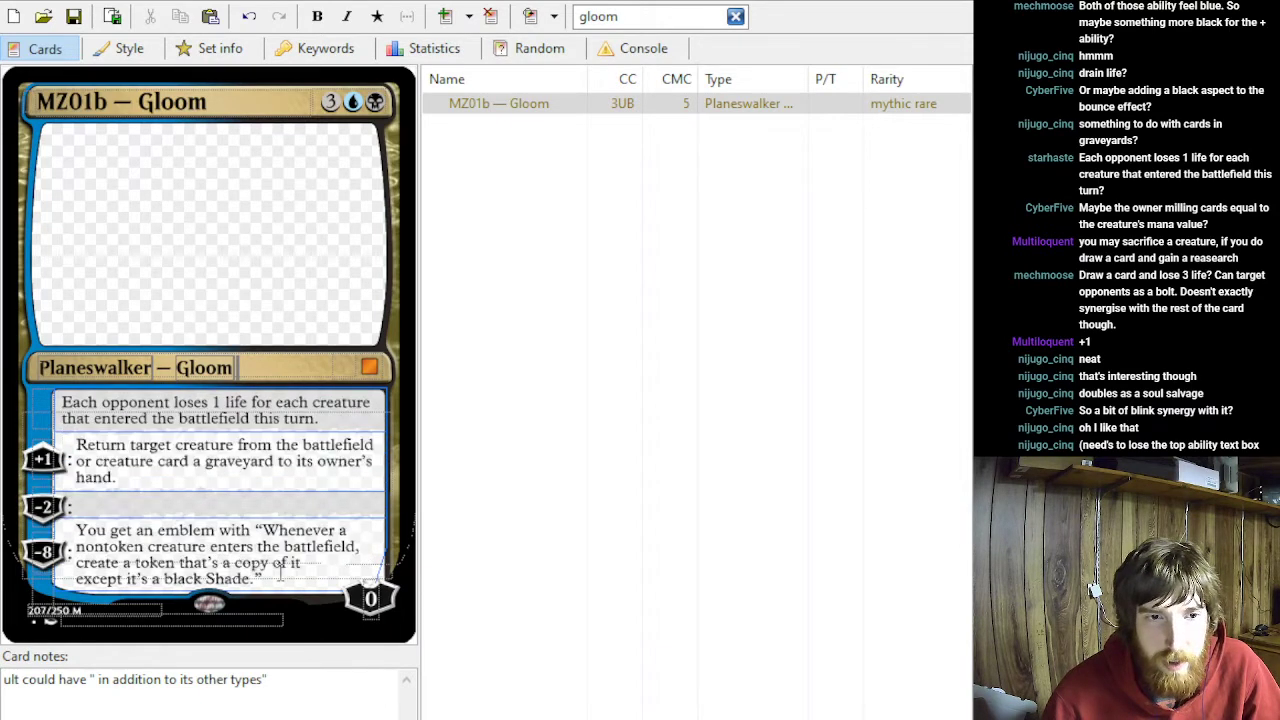
- Move the Shade emblem text from the fourth ability slot up into the third
{"action": "left_click_drag", "start_coordinate": [286, 580], "coordinate": [76, 528]}
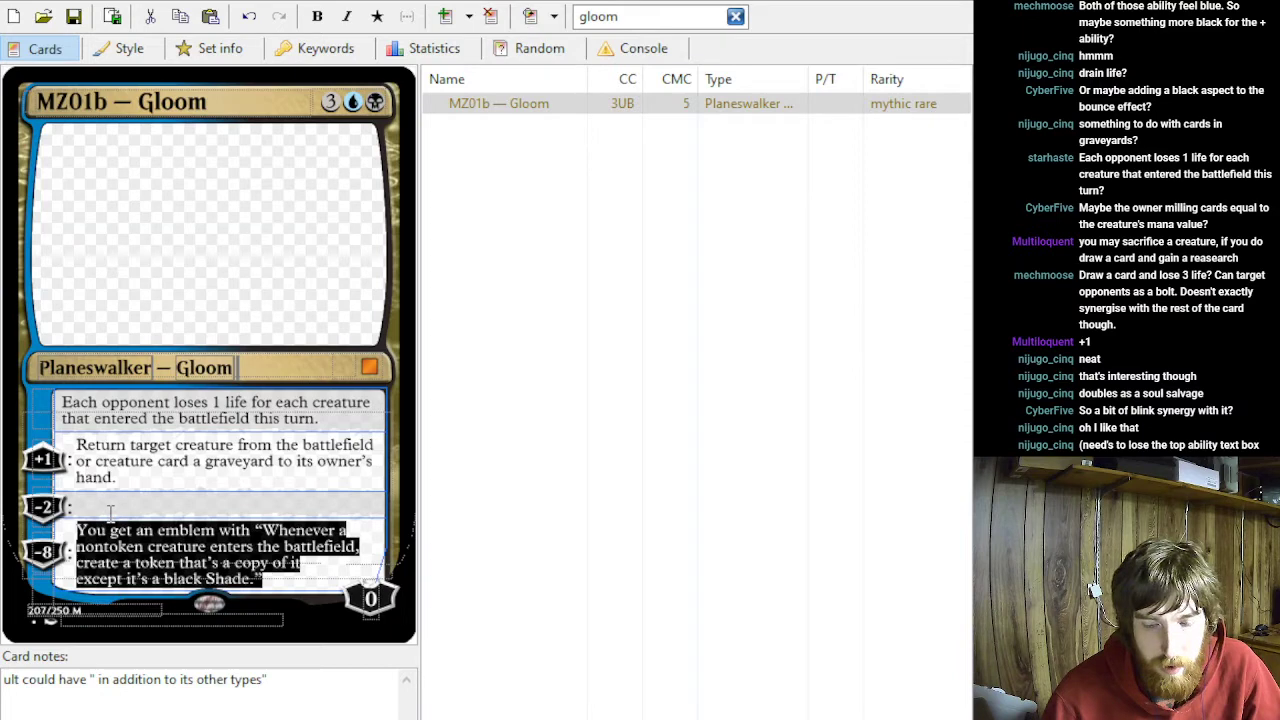
{"action": "key", "text": "ctrl+x"}
{"action": "left_click", "coordinate": [97, 578]}
{"action": "key", "text": "ctrl+v"}
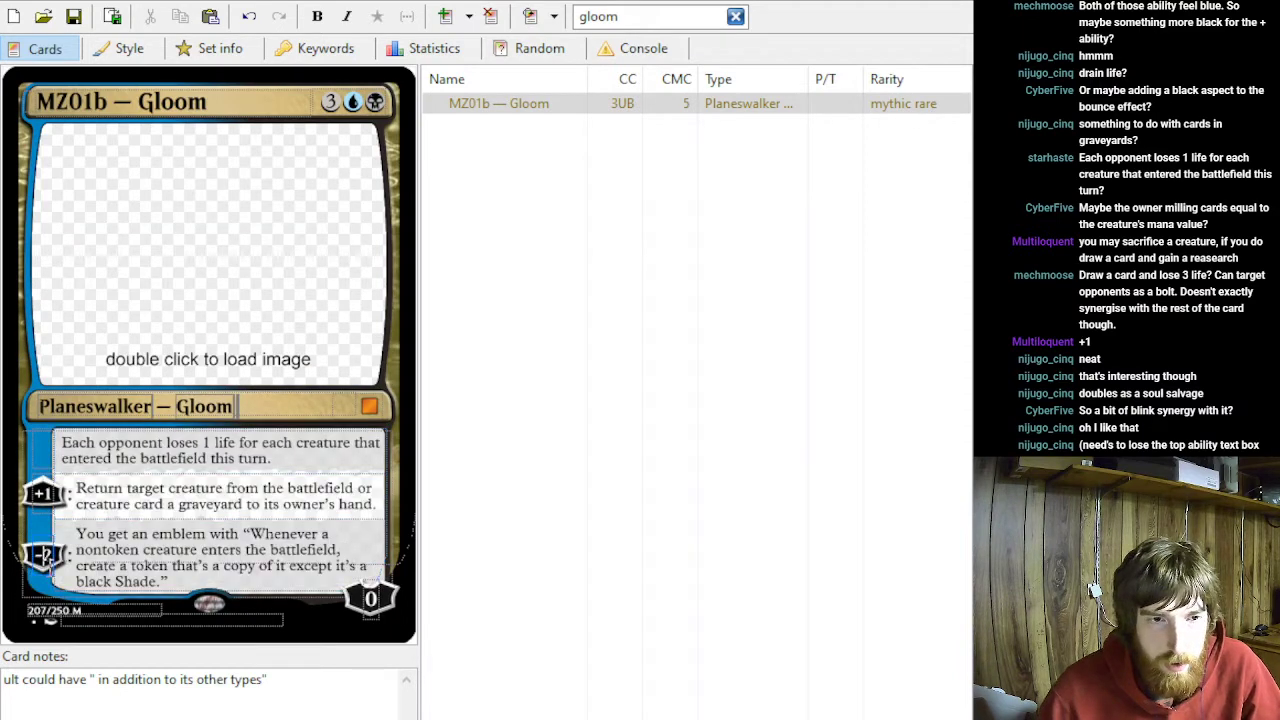
- Set the loyalty costs to −8 for the emblem ability, −2 for the return ability and +1 for the first ability
{"action": "key", "text": "Delete"}
{"action": "type", "text": "8"}
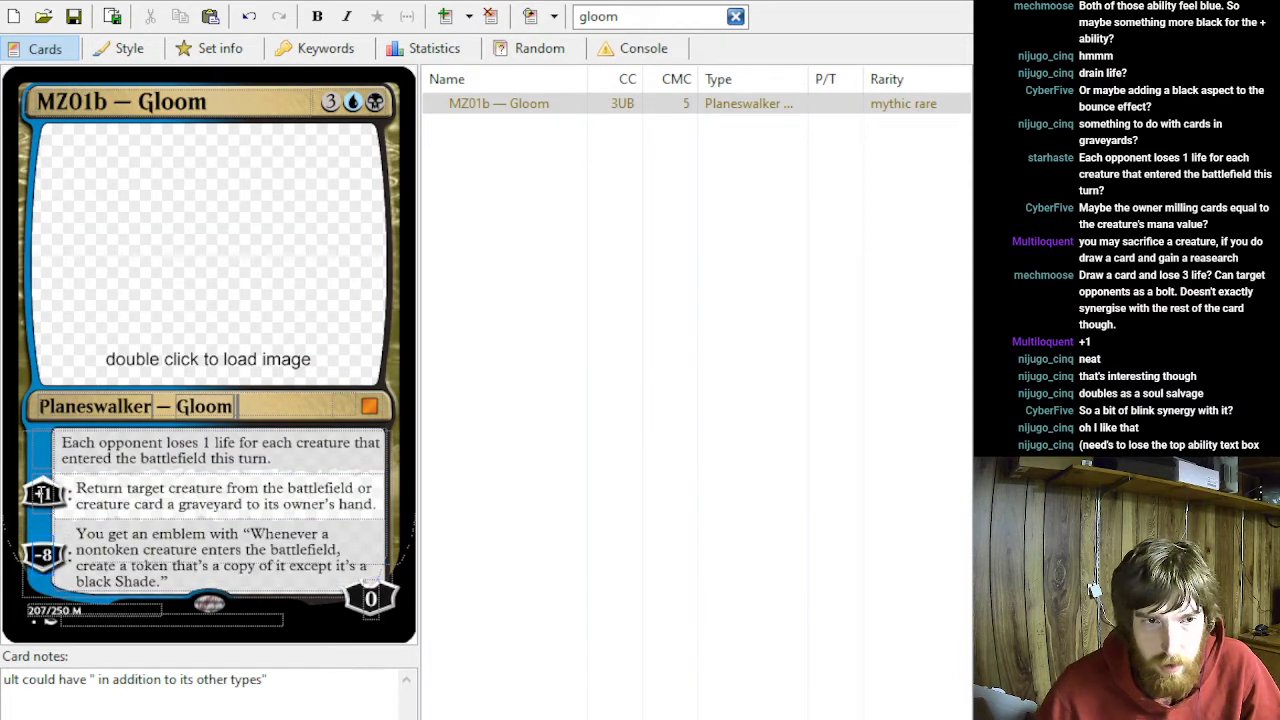
{"action": "type", "text": "-2"}
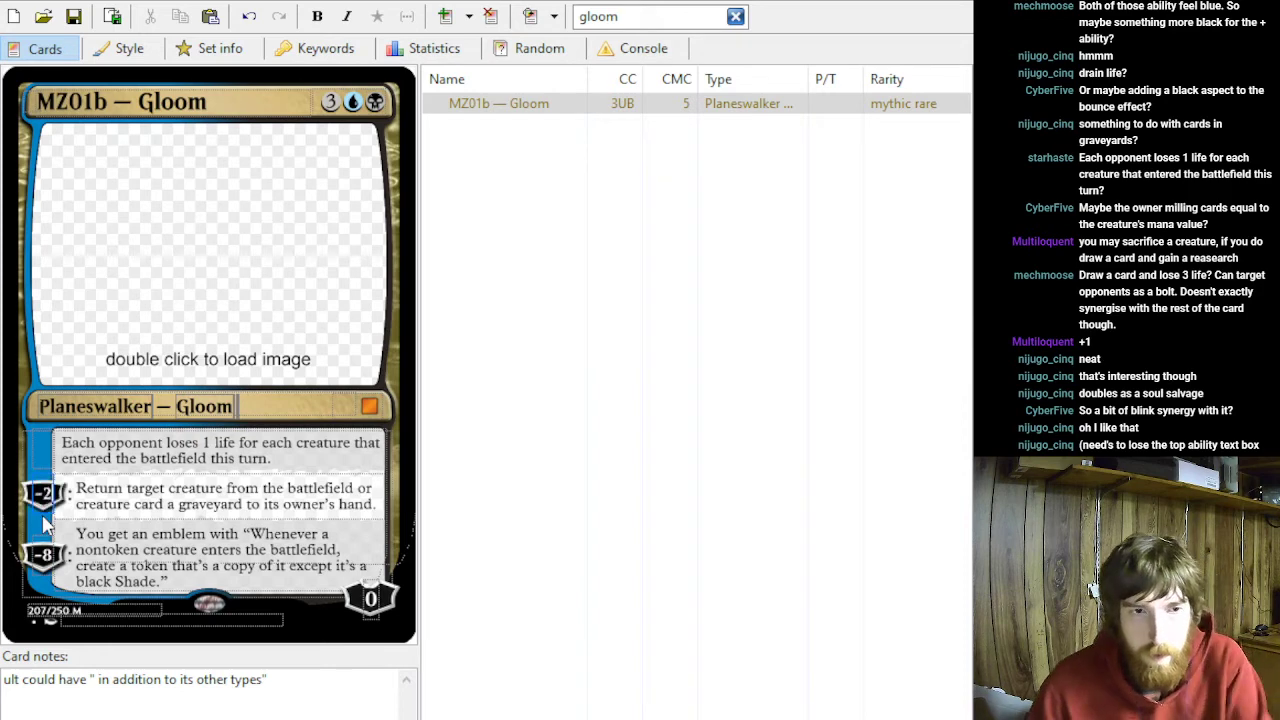
{"action": "left_click", "coordinate": [44, 450]}
{"action": "type", "text": "+1"}
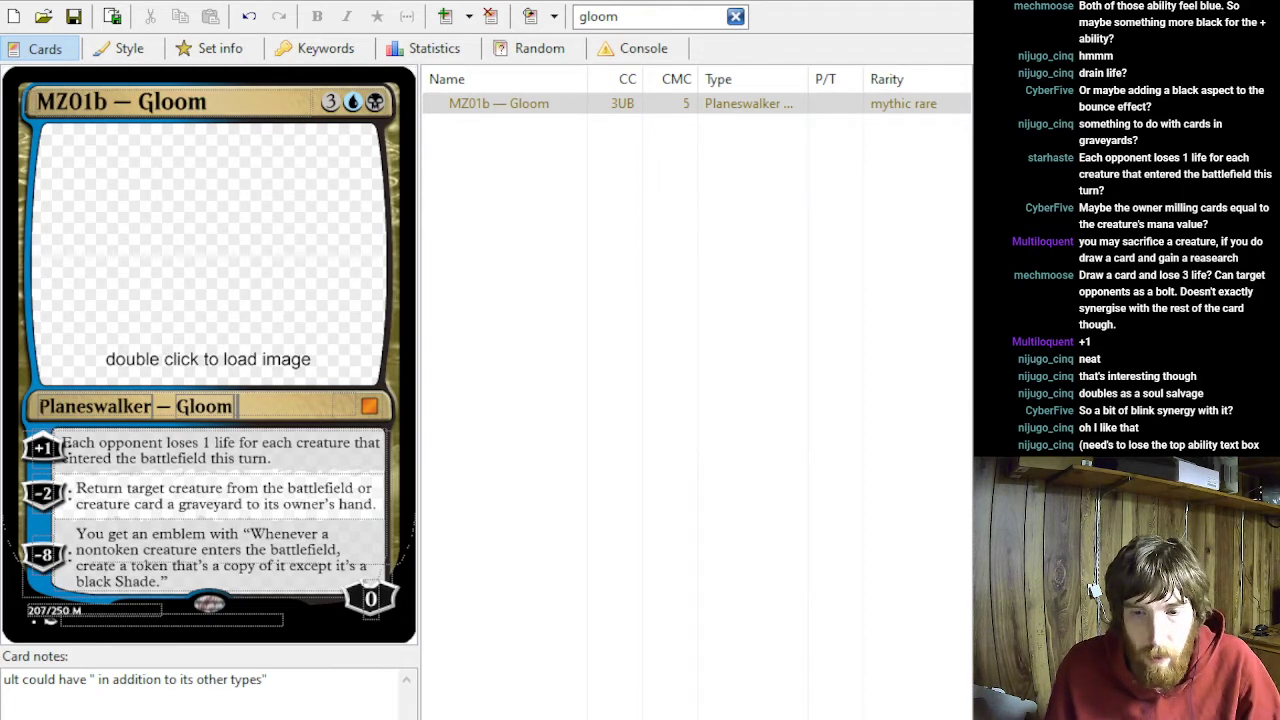
- Replace the +1 ability's text with "Target player draws a card and loses 3 life."
{"action": "left_click", "coordinate": [50, 449]}
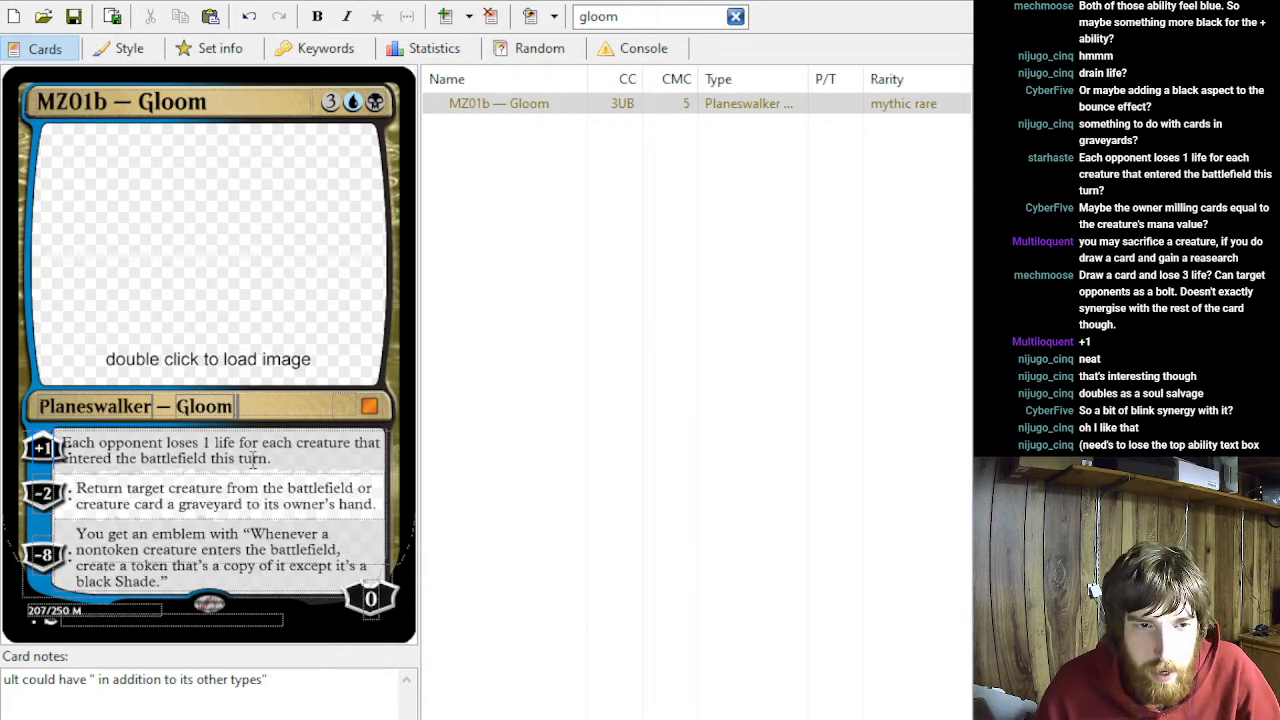
{"action": "left_click_drag", "start_coordinate": [292, 463], "coordinate": [35, 427]}
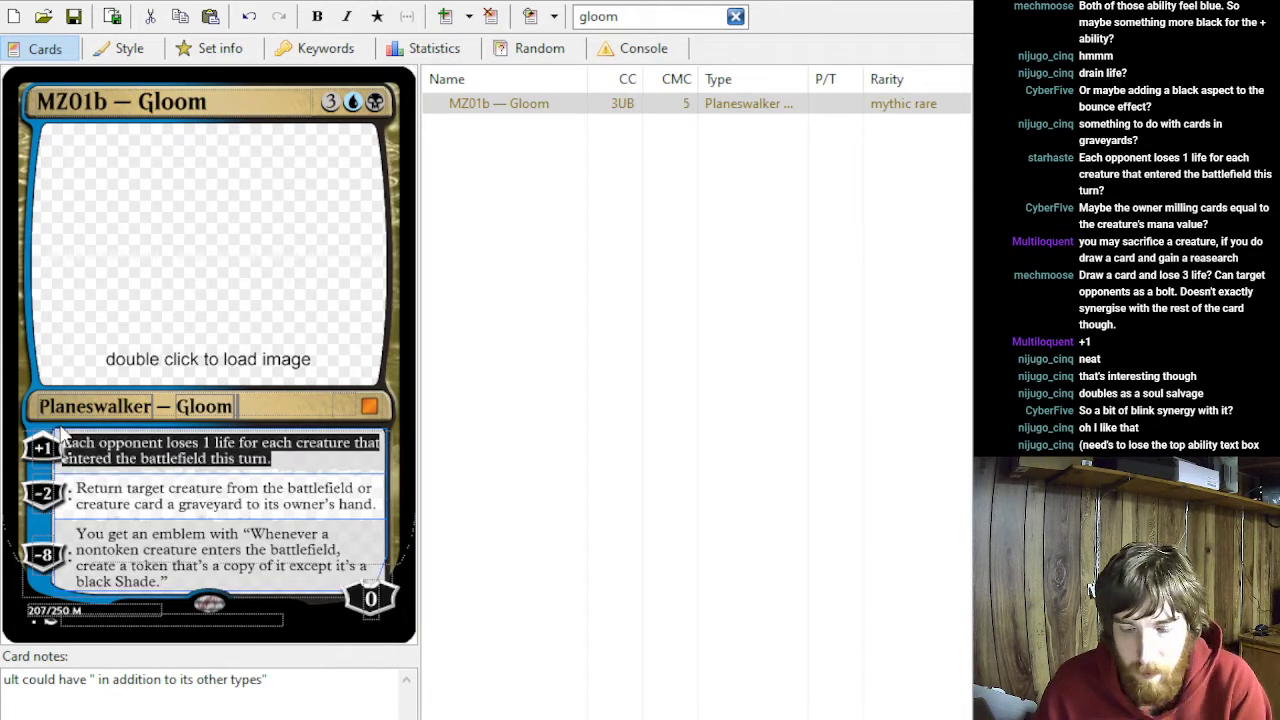
{"action": "type", "text": "Target player draws a card and loses 3 life."}
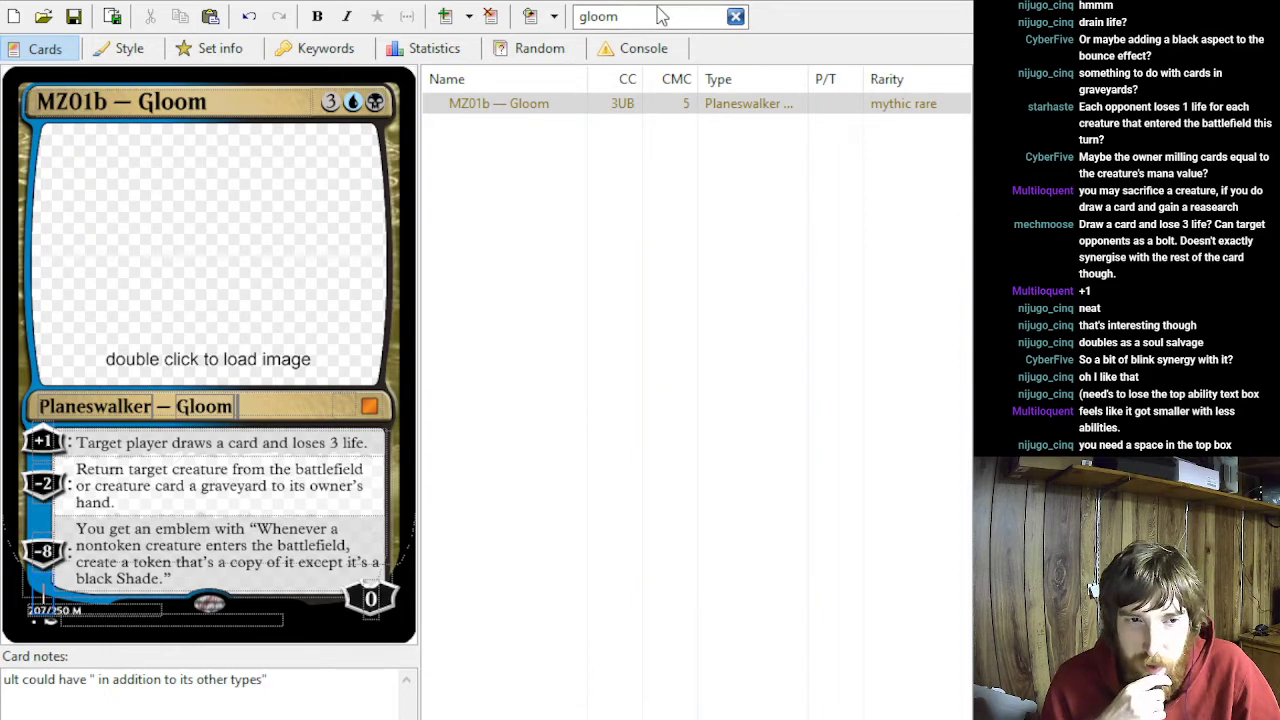
- Set the planeswalker's starting loyalty to 2 and the first ability's loyalty cost to +3
{"action": "left_click", "coordinate": [371, 598]}
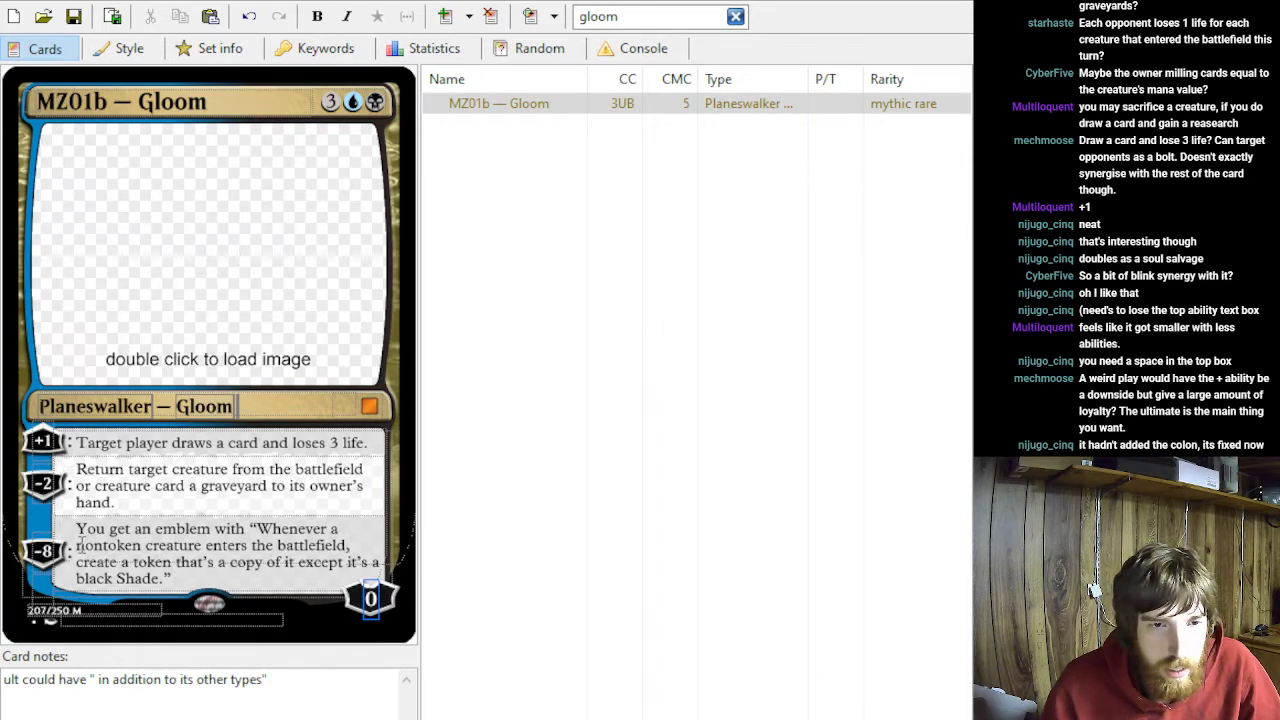
{"action": "key", "text": "Delete"}
{"action": "type", "text": "1"}
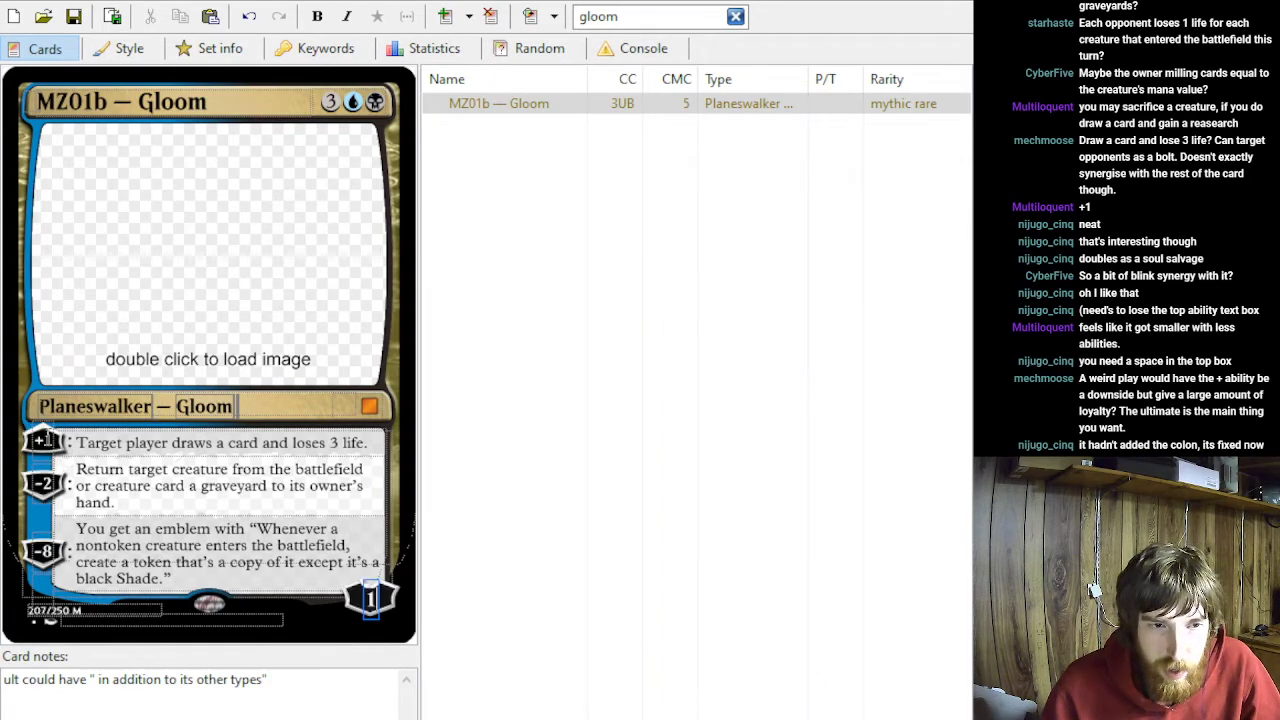
{"action": "key", "text": "BackSpace"}
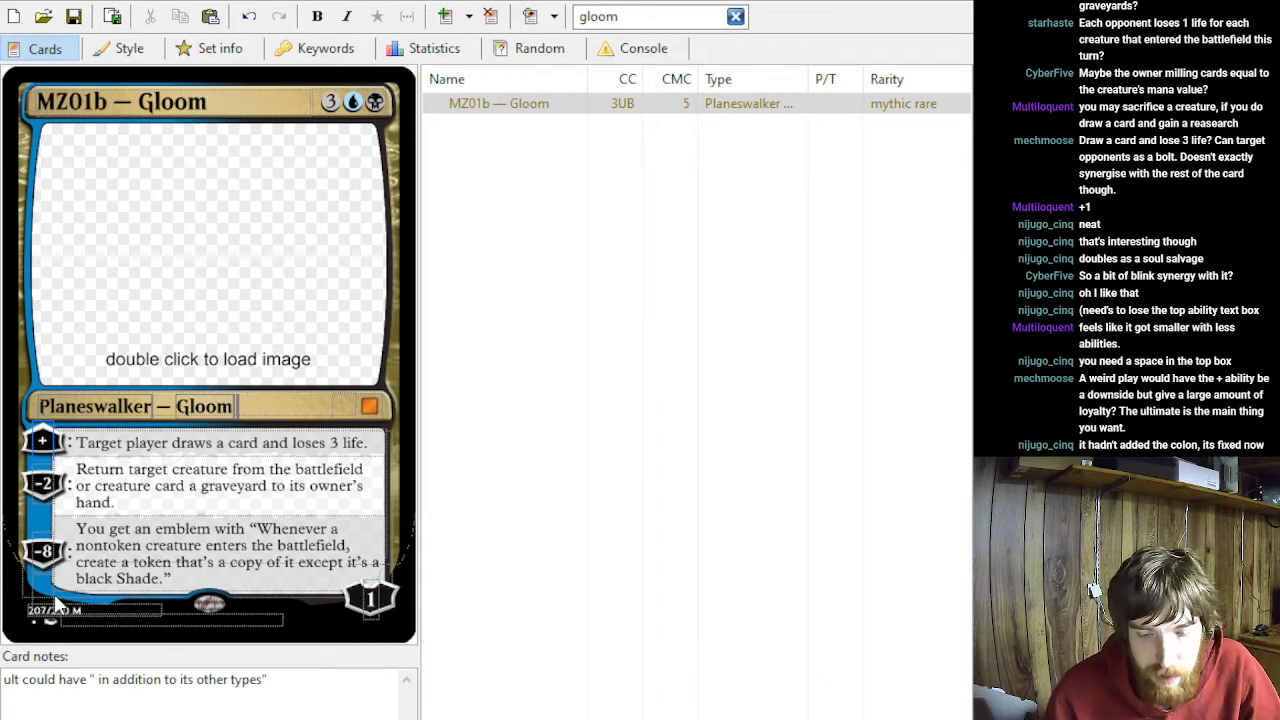
{"action": "type", "text": "3"}
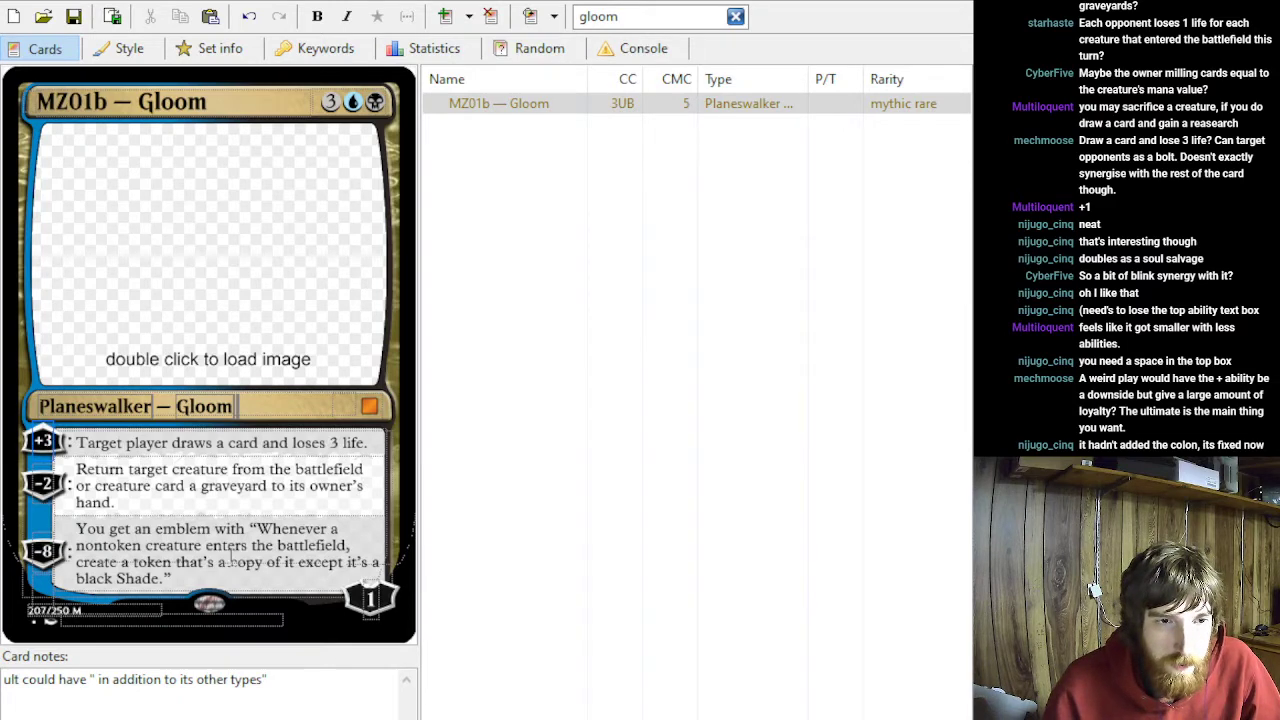
{"action": "double_click", "coordinate": [370, 600]}
{"action": "type", "text": "2"}
- Insert the missing word "in" before "a graveyard" in the −2 ability's text
{"action": "double_click", "coordinate": [47, 484]}
{"action": "left_click", "coordinate": [170, 504]}
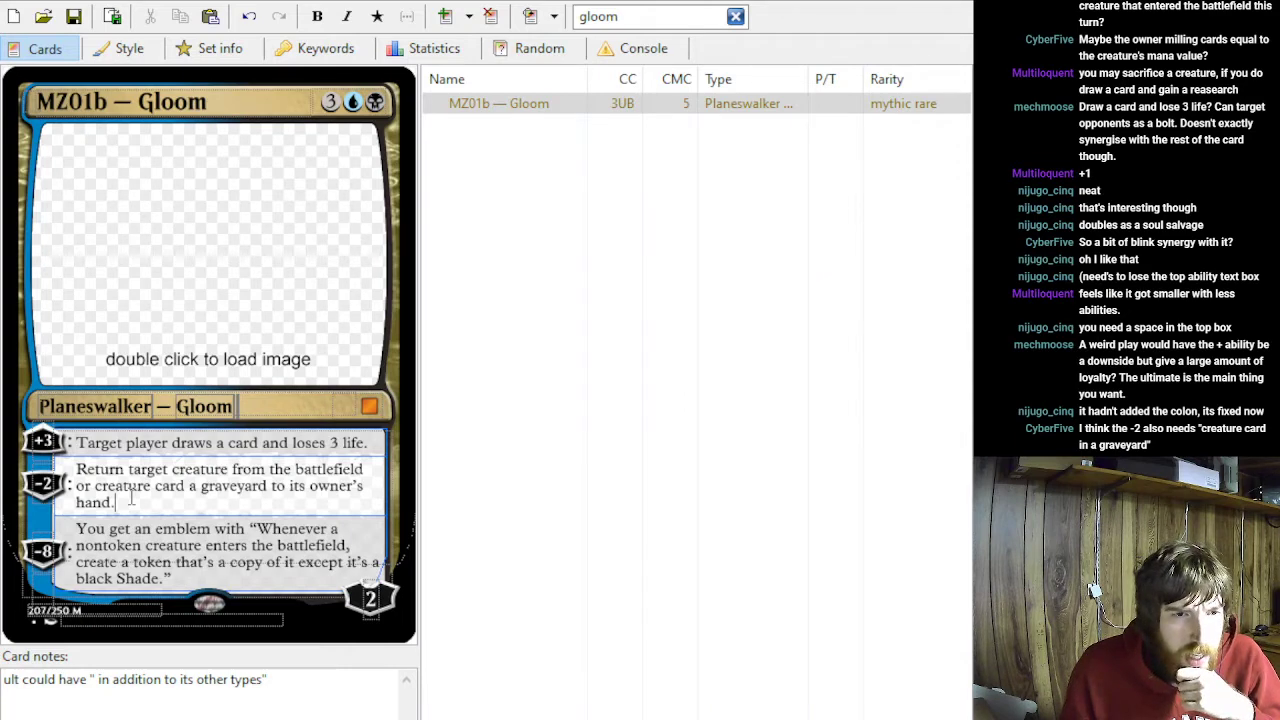
{"action": "left_click", "coordinate": [189, 485]}
{"action": "type", "text": "in"}
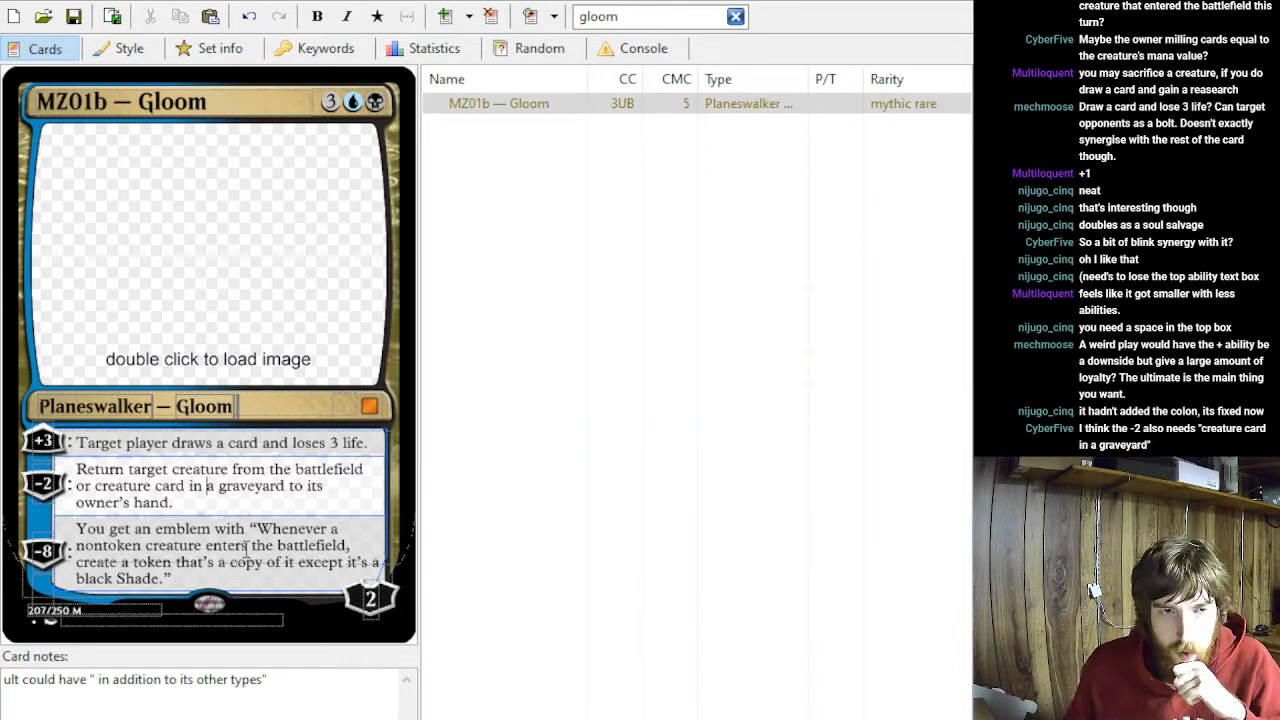
- Replace the first ability's text with "Discard a card."
{"action": "triple_click", "coordinate": [366, 442]}
{"action": "key", "text": "BackSpace"}
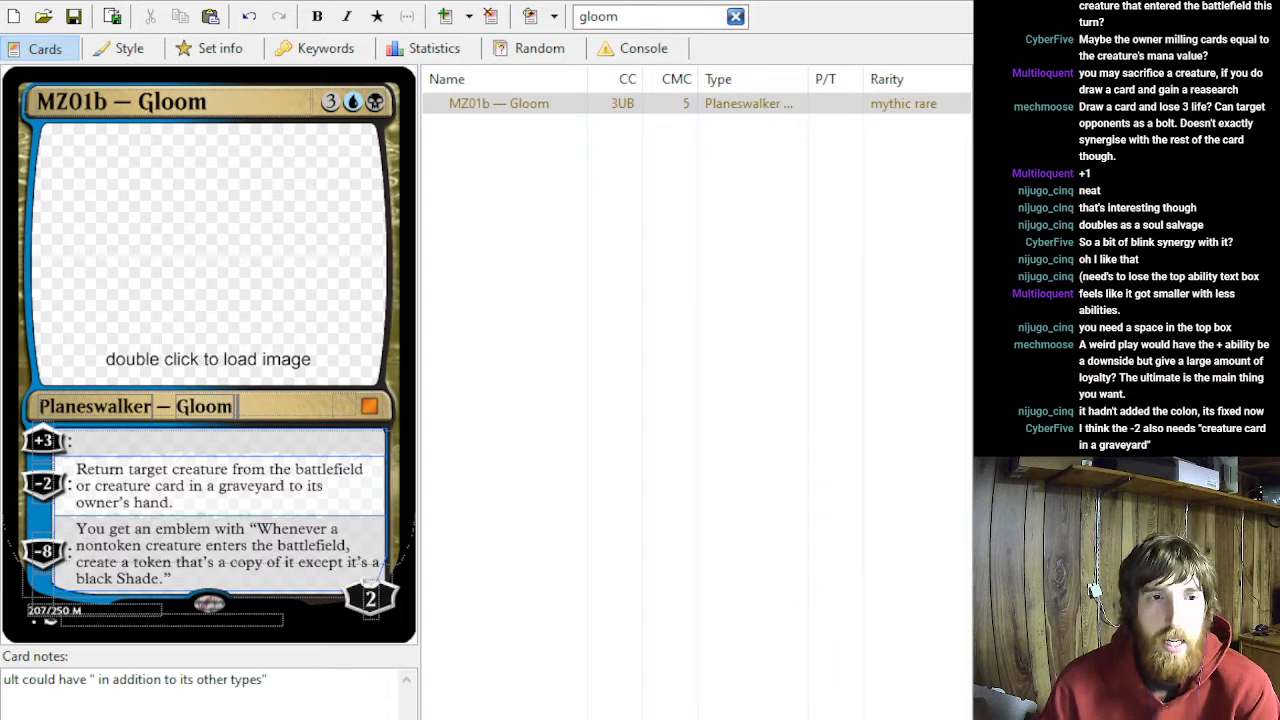
{"action": "type", "text": "You lose lif"}
{"action": "key", "text": "BackSpace"}
{"action": "key", "text": "BackSpace"}
{"action": "key", "text": "BackSpace"}
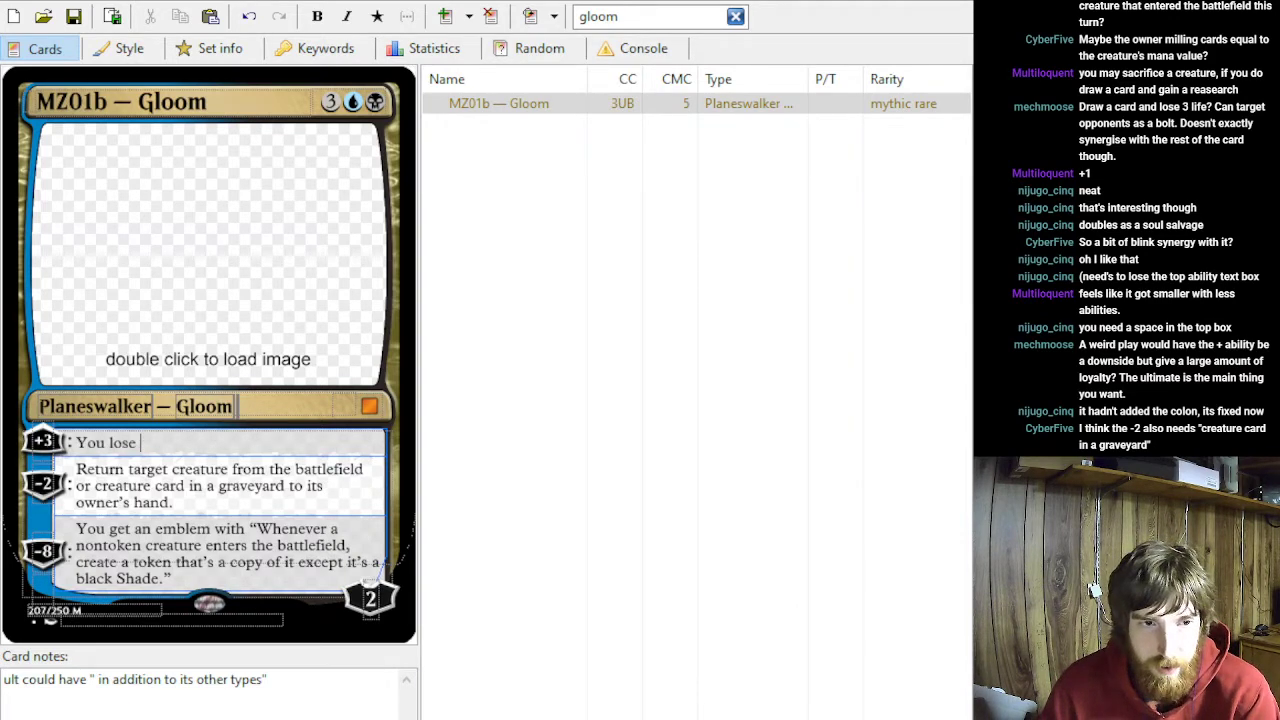
{"action": "type", "text": "e life"}
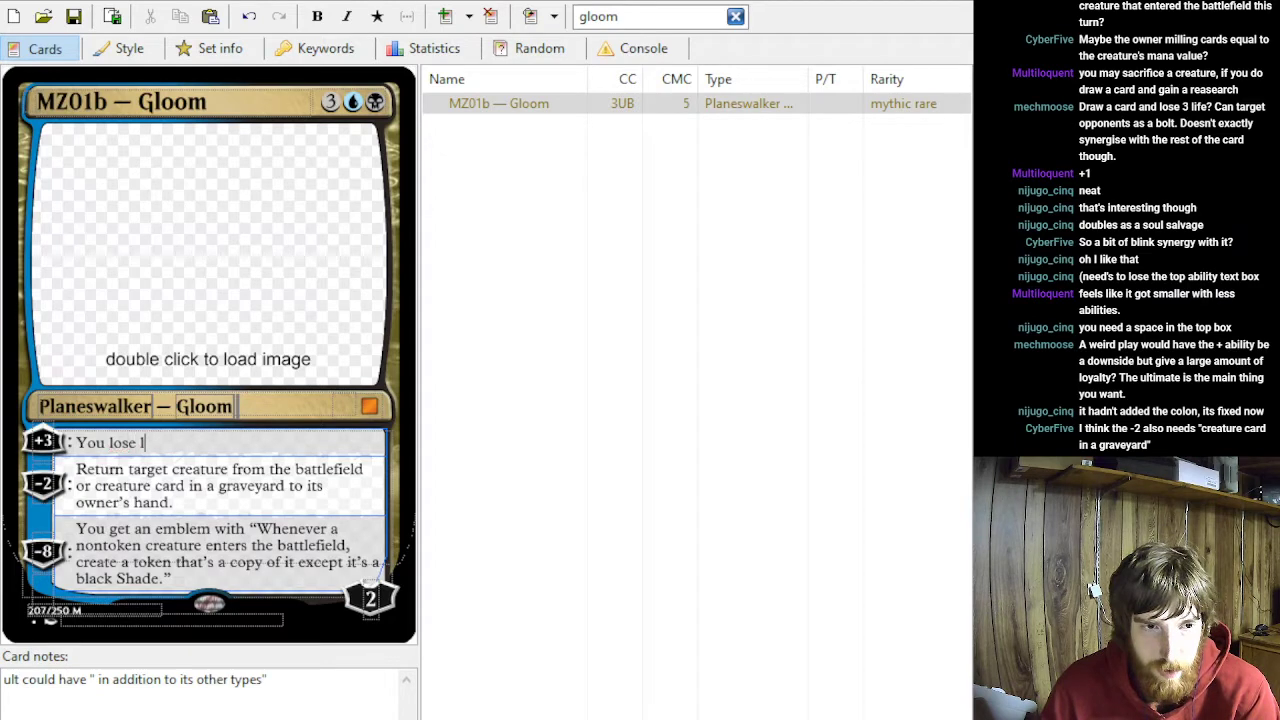
{"action": "key", "text": "BackSpace"}
{"action": "key", "text": "BackSpace"}
{"action": "key", "text": "BackSpace"}
{"action": "key", "text": "BackSpace"}
{"action": "key", "text": "BackSpace"}
{"action": "key", "text": "BackSpace"}
{"action": "key", "text": "BackSpace"}
{"action": "key", "text": "BackSpace"}
{"action": "key", "text": "BackSpace"}
{"action": "key", "text": "BackSpace"}
{"action": "key", "text": "BackSpace"}
{"action": "key", "text": "BackSpace"}
{"action": "key", "text": "BackSpace"}
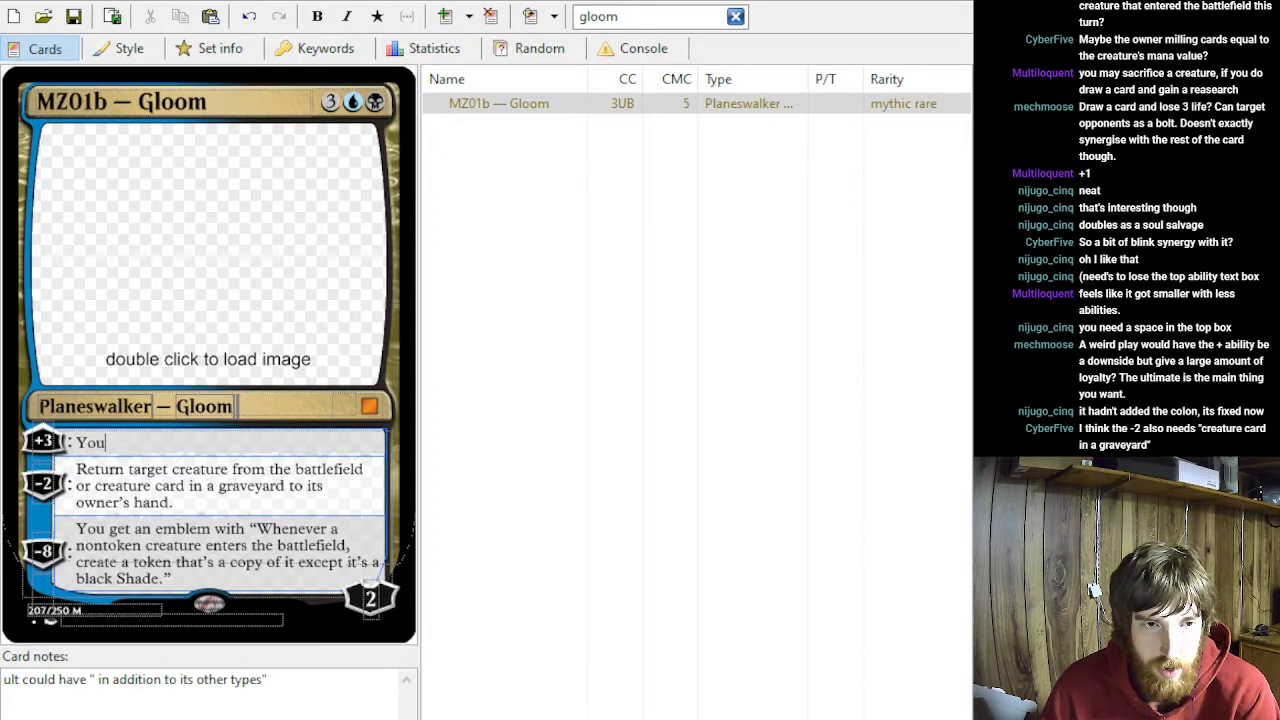
{"action": "type", "text": "Discard a card."}
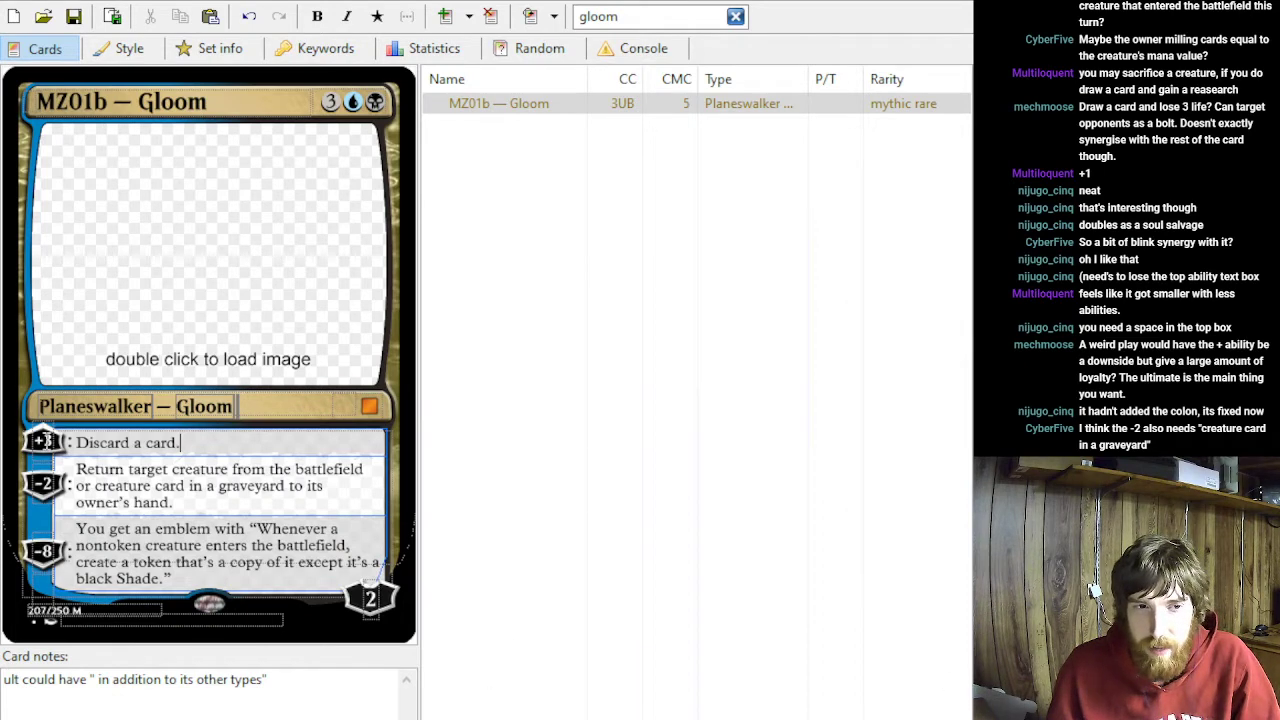
{"action": "left_click_drag", "start_coordinate": [167, 442], "coordinate": [76, 442]}
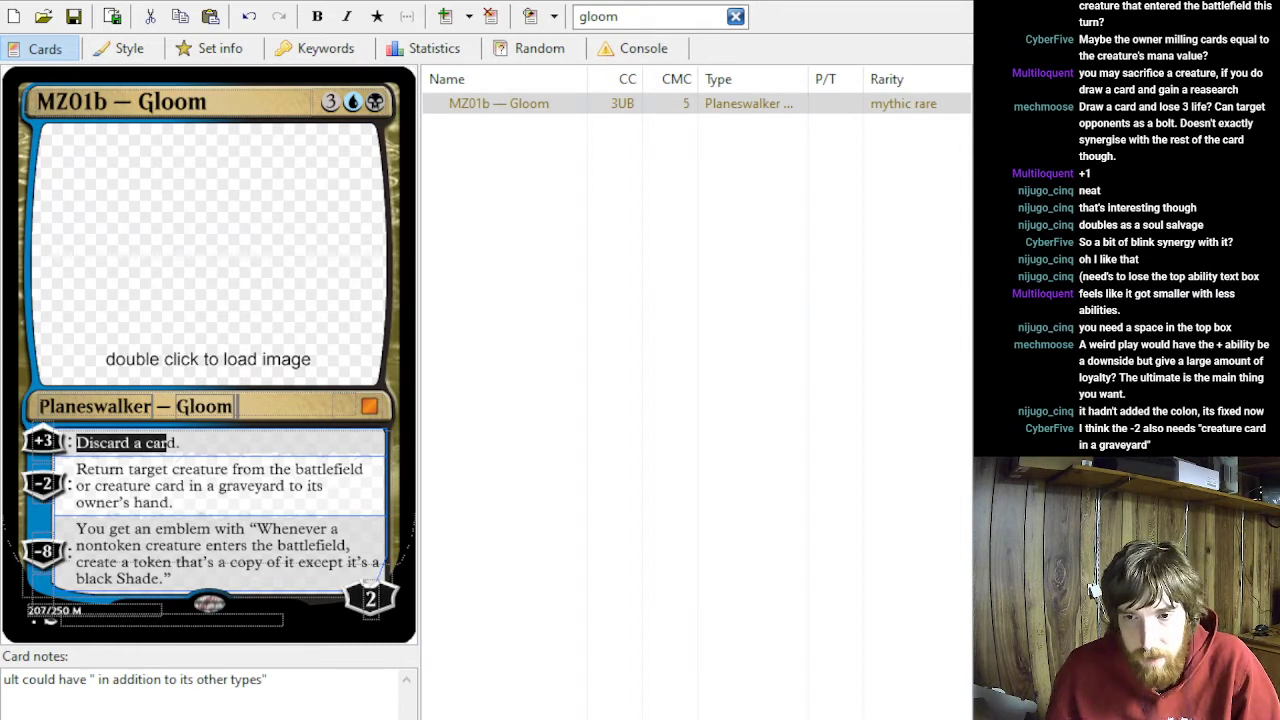
{"action": "key", "text": "alt+Tab"}
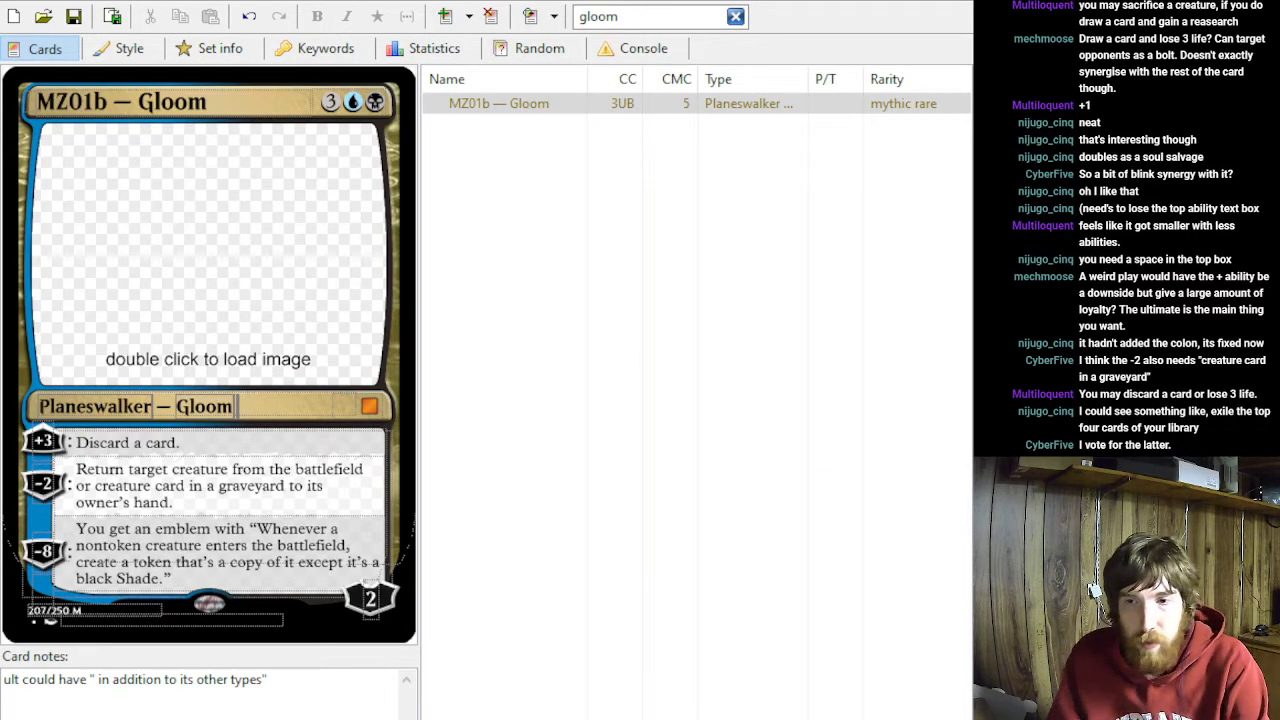
{"action": "key", "text": "shift+End"}
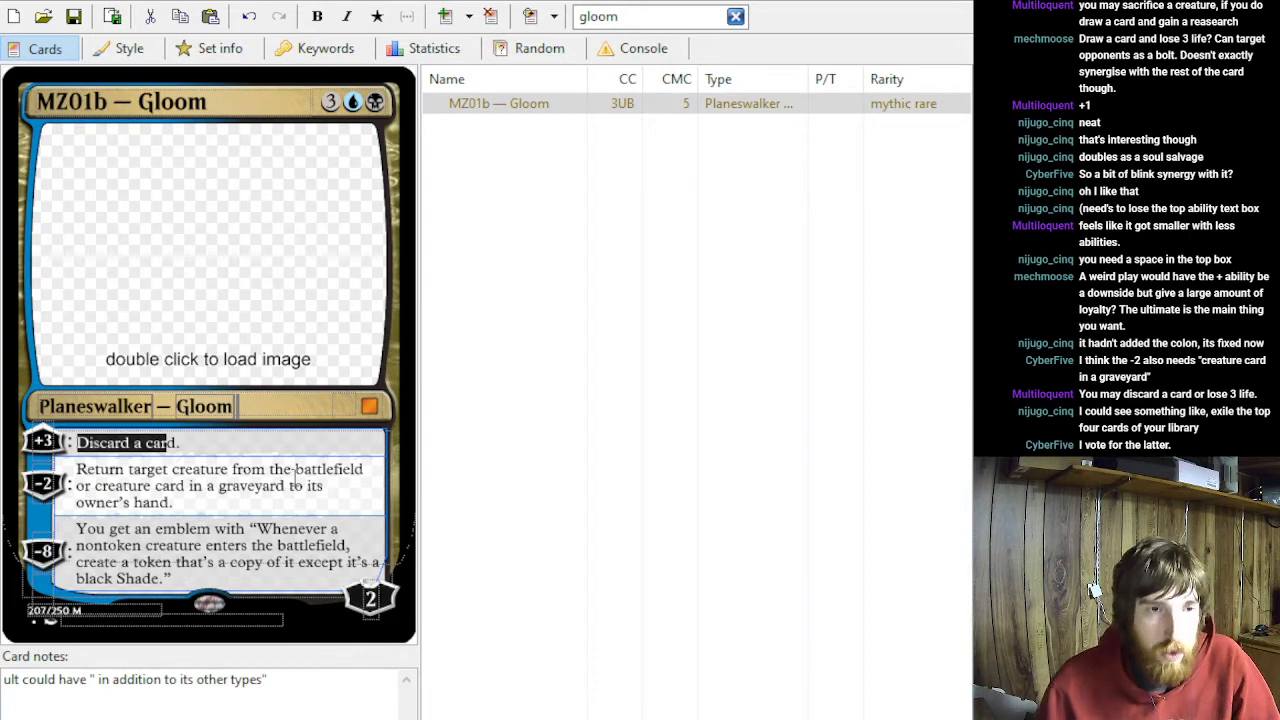
{"action": "left_click", "coordinate": [232, 447]}
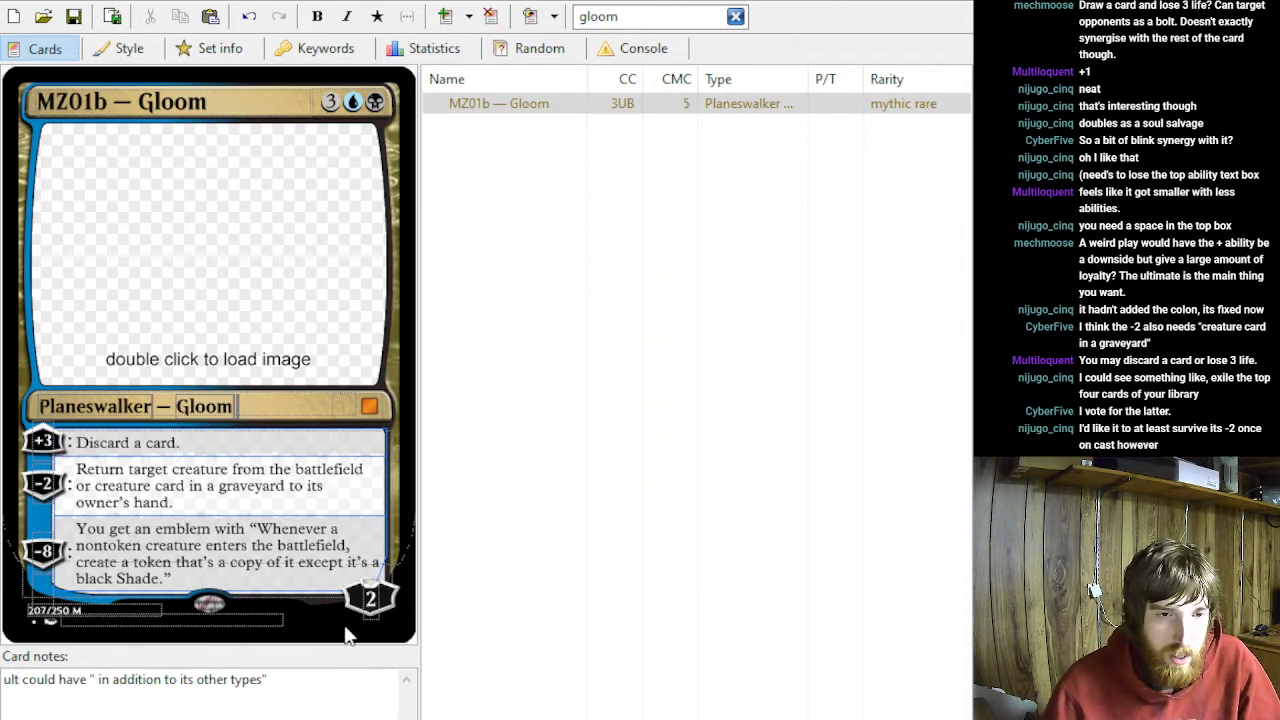
- Set the planeswalker's starting loyalty to 3 and the first ability's loyalty cost to +2
{"action": "left_click", "coordinate": [368, 606]}
{"action": "key", "text": "BackSpace"}
{"action": "type", "text": "3"}
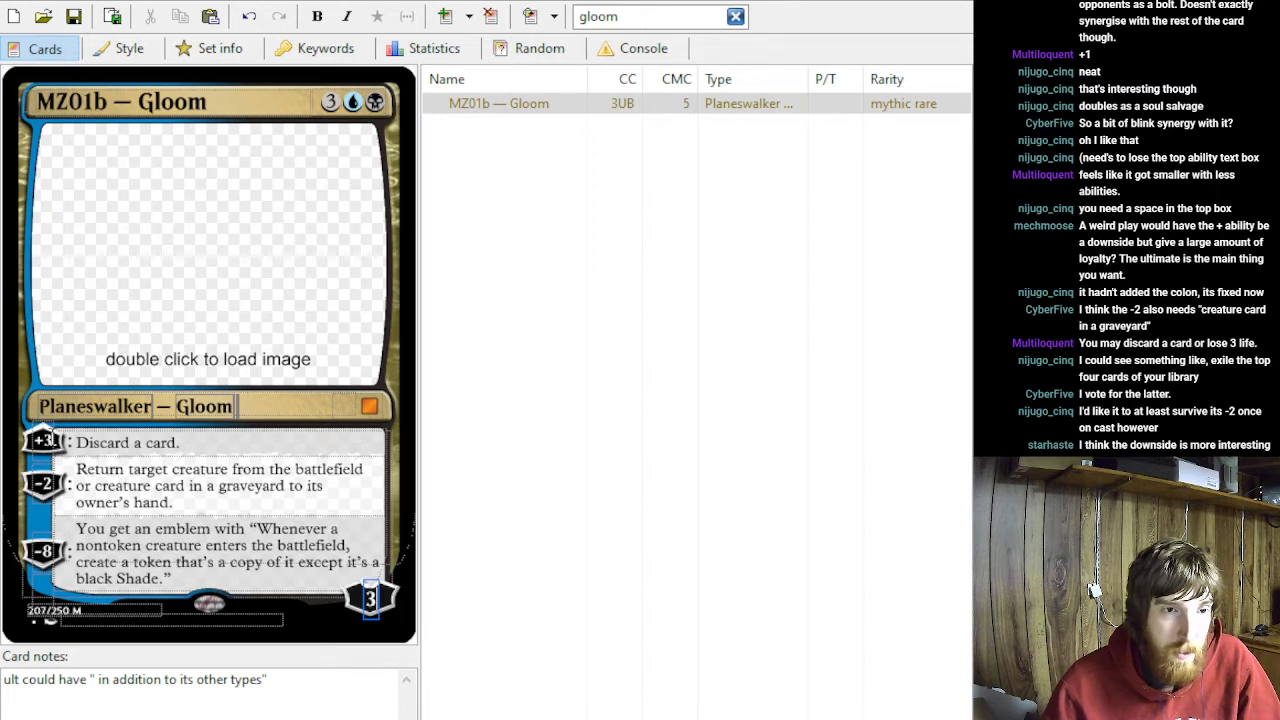
{"action": "key", "text": "BackSpace"}
{"action": "type", "text": "2"}
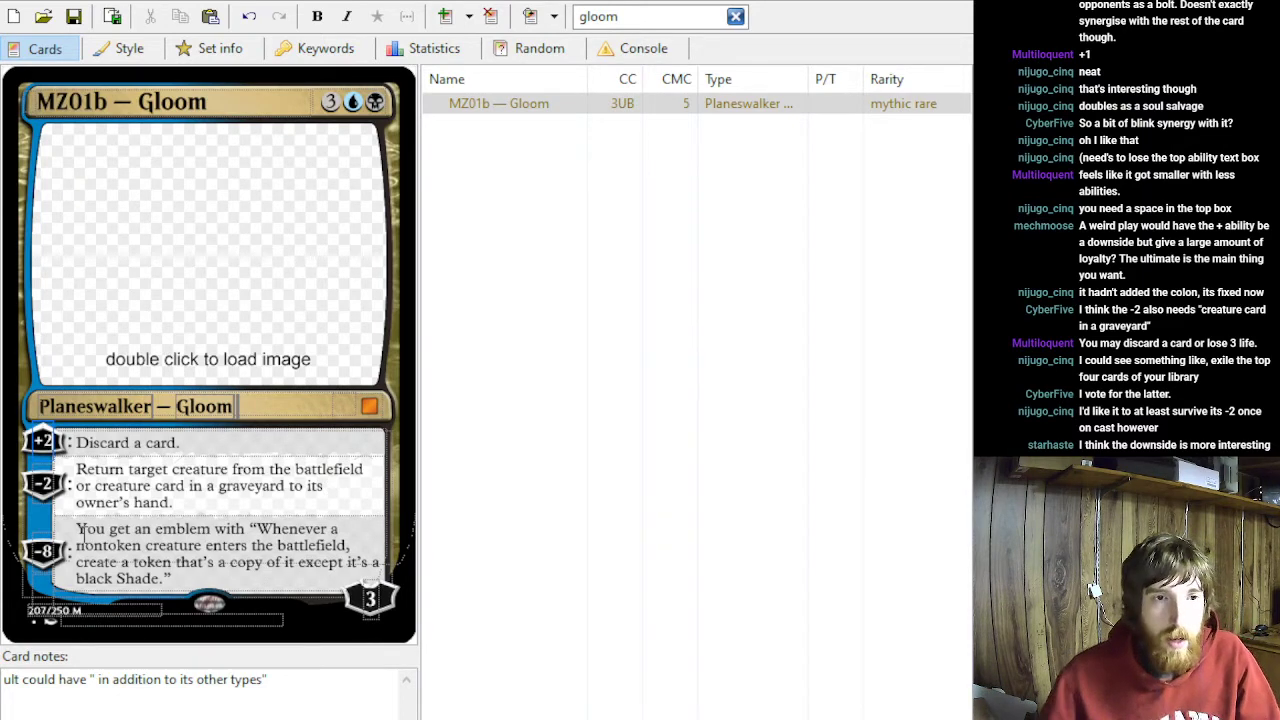
- Replace the +2 ability's text with "Exile the top four cards of your library."
{"action": "key", "text": "Tab"}
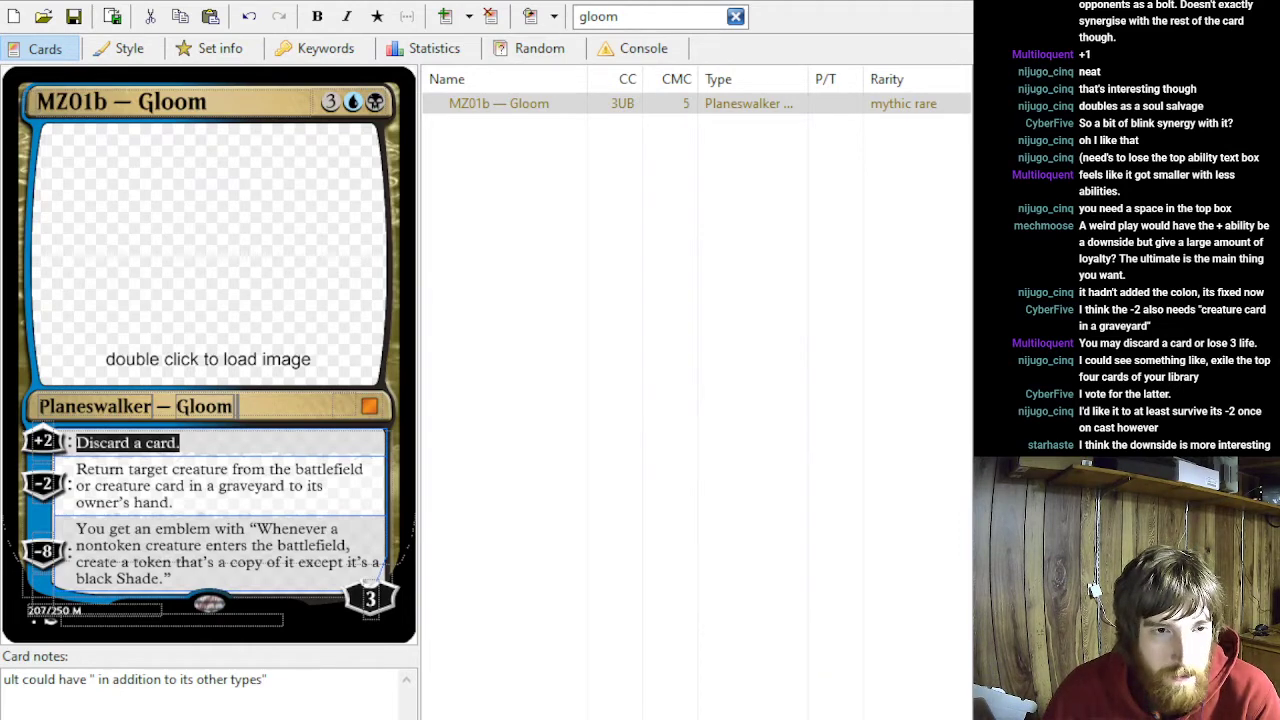
{"action": "type", "text": "Exi"}
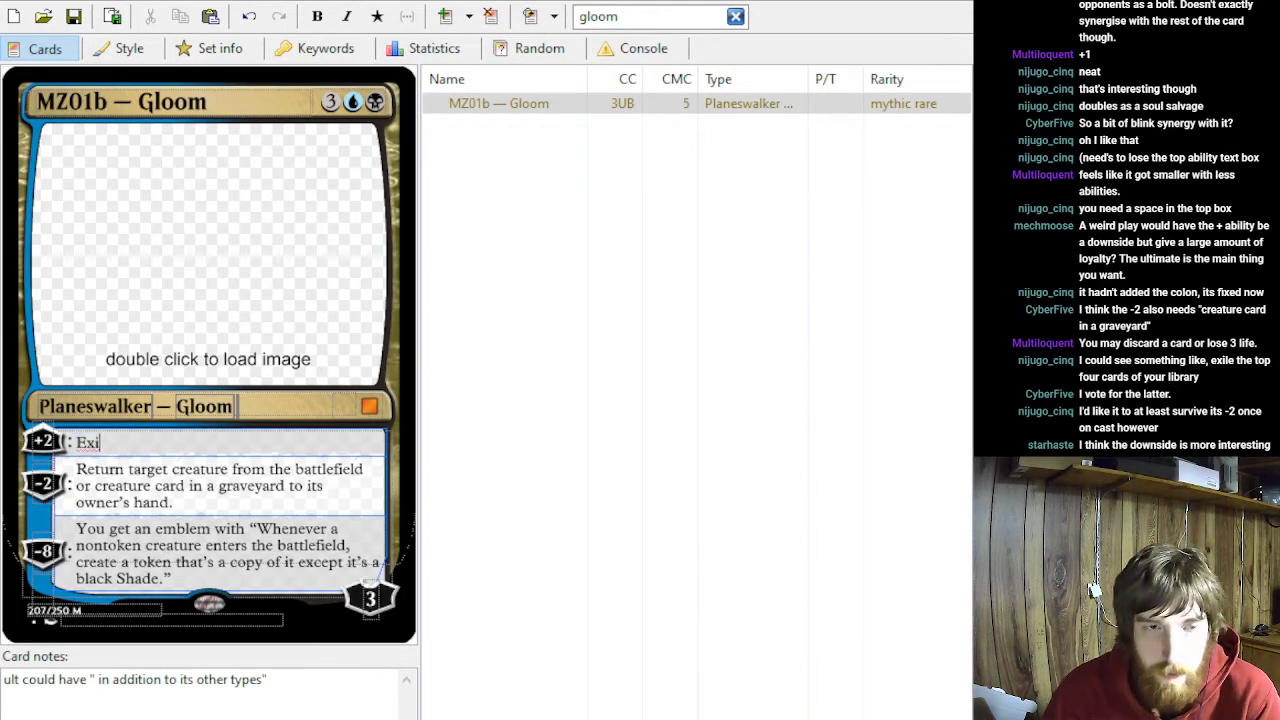
{"action": "type", "text": "le the top four cards of your libary"}
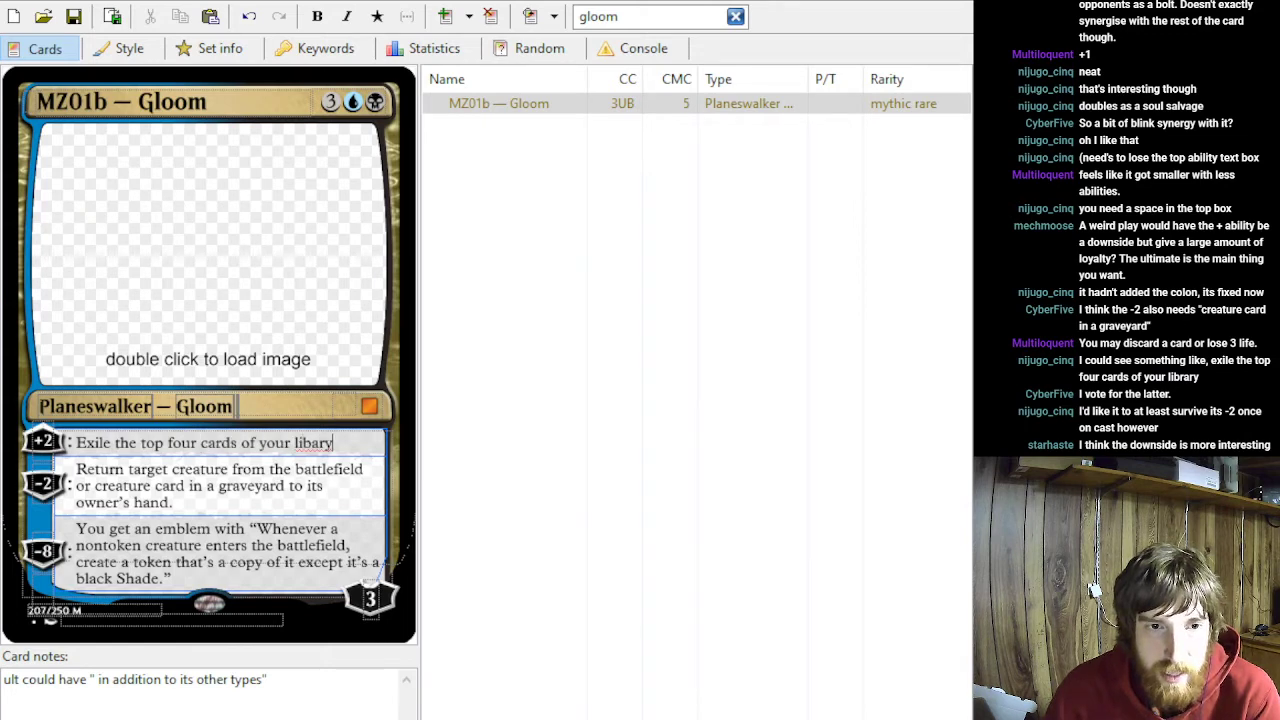
{"action": "key", "text": "BackSpace"}
{"action": "key", "text": "BackSpace"}
{"action": "type", "text": "rary."}
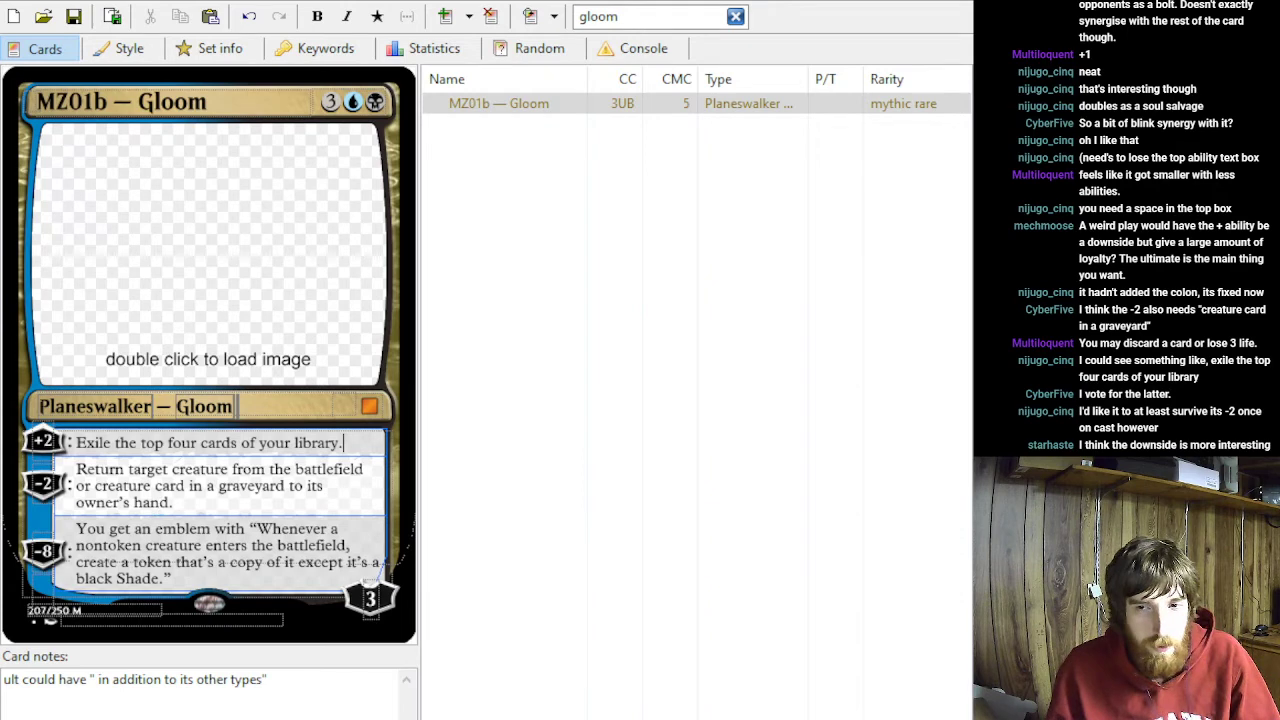
{"action": "key", "text": "alt+Tab"}
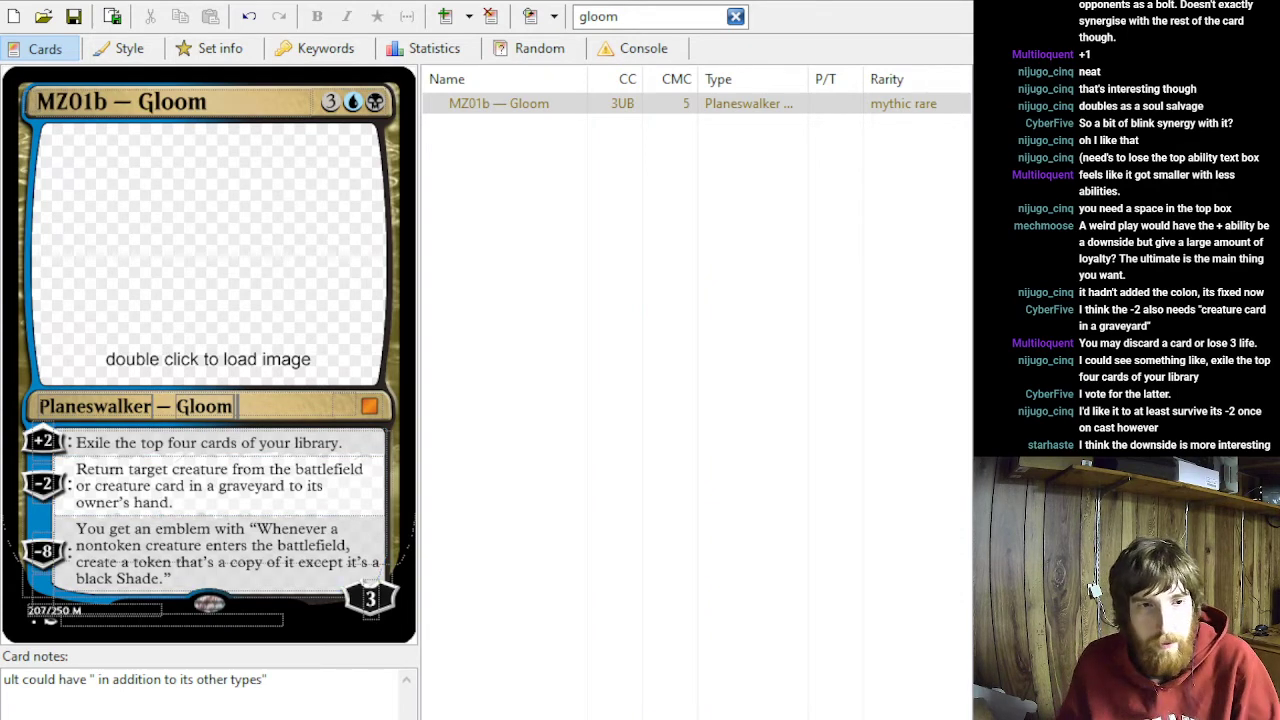
{"action": "key", "text": "alt+Tab"}
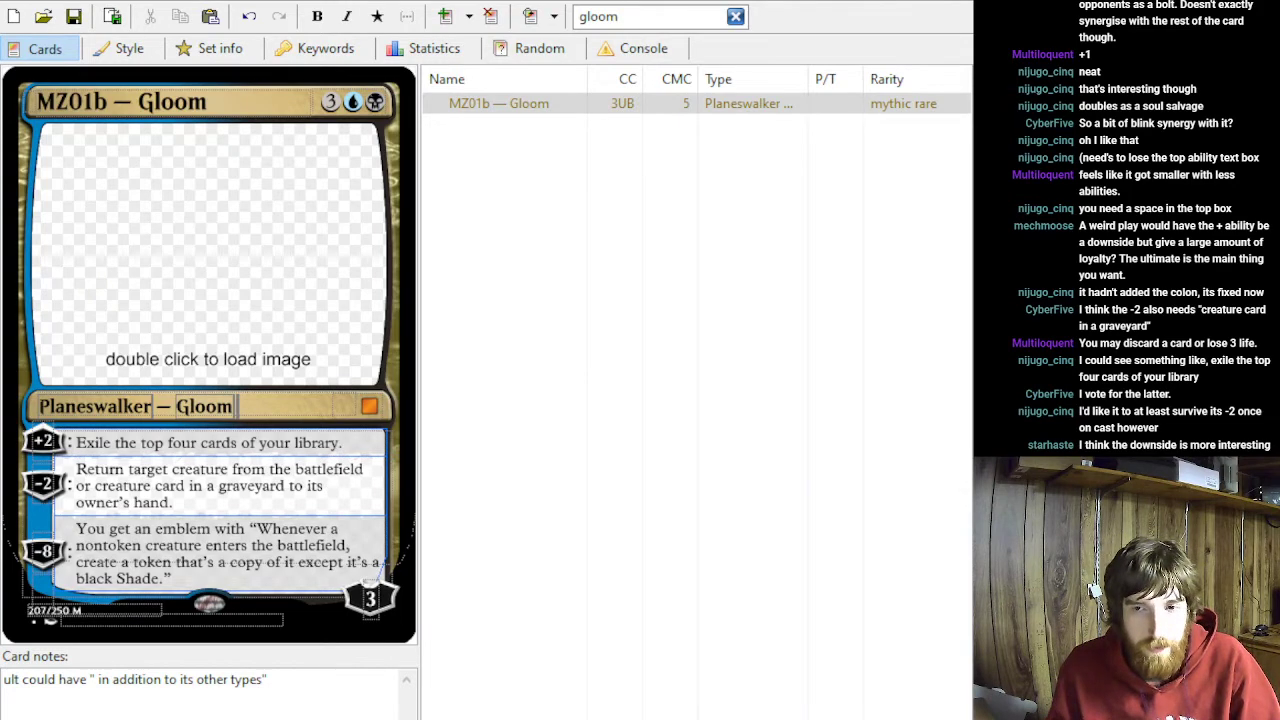
{"action": "key", "text": "alt+Tab"}
{"action": "key", "text": "alt+Tab"}
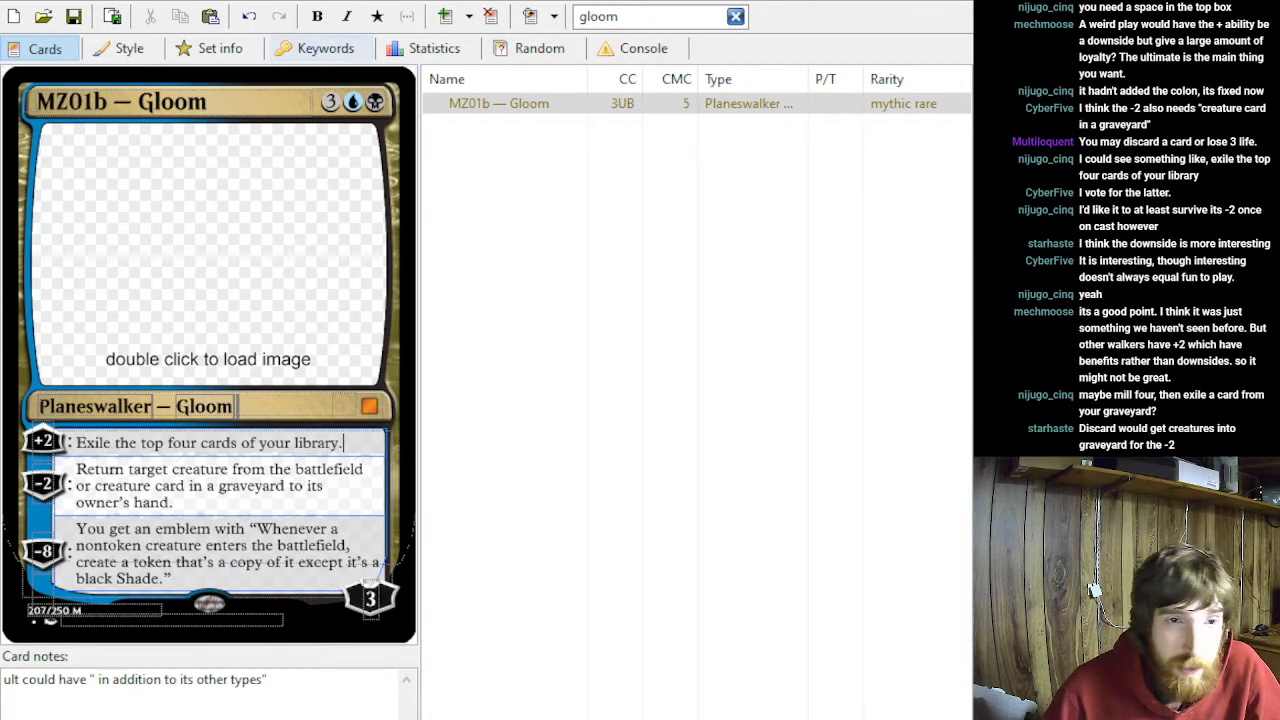
{"action": "left_click", "coordinate": [343, 100]}
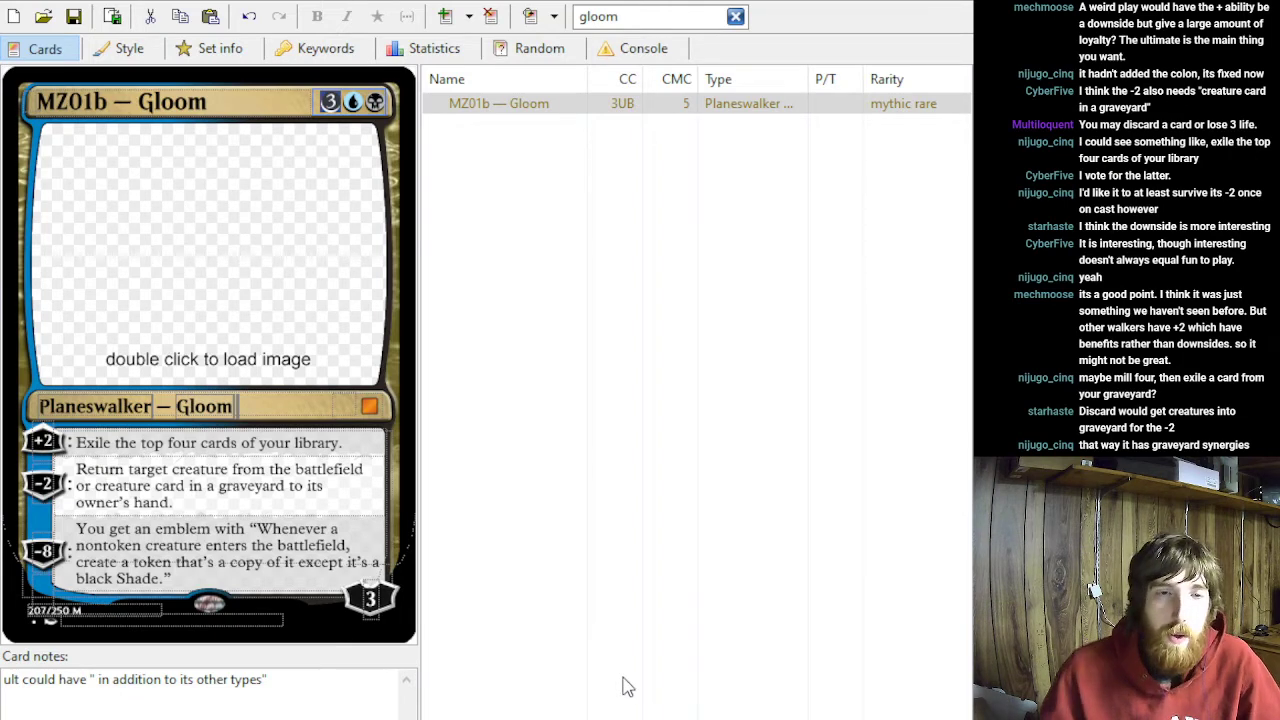
- Rewrite the +2 ability as "Mill four cards, then exile a card from your graveyard."
{"action": "left_click", "coordinate": [352, 443]}
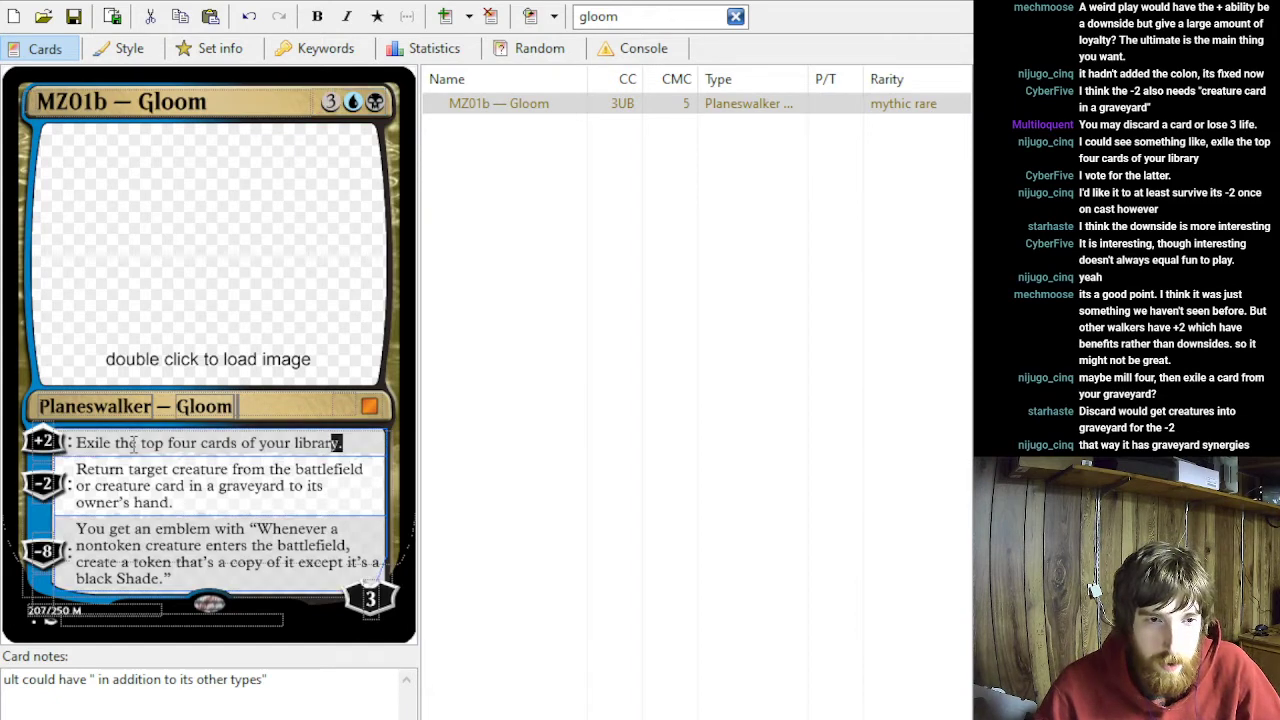
{"action": "left_click_drag", "start_coordinate": [166, 443], "coordinate": [77, 443]}
{"action": "type", "text": "Mill"}
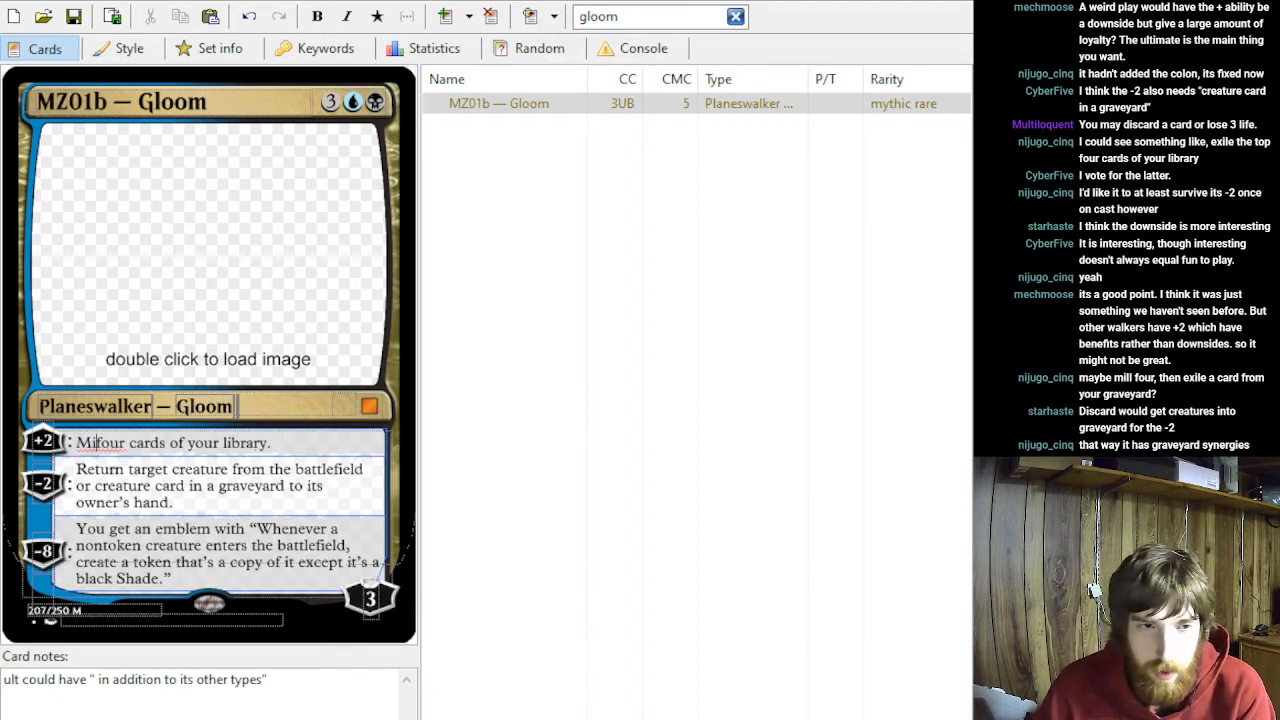
{"action": "key", "text": "Right"}
{"action": "key", "text": "Right"}
{"action": "key", "text": "Right"}
{"action": "key", "text": "Right"}
{"action": "key", "text": "Right"}
{"action": "key", "text": "Delete"}
{"action": "key", "text": "Delete"}
{"action": "key", "text": "Delete"}
{"action": "key", "text": "Delete"}
{"action": "key", "text": "Delete"}
{"action": "key", "text": "Delete"}
{"action": "key", "text": "Delete"}
{"action": "key", "text": "Delete"}
{"action": "key", "text": "Delete"}
{"action": "key", "text": "Delete"}
{"action": "key", "text": "Delete"}
{"action": "key", "text": "Delete"}
{"action": "key", "text": "Delete"}
{"action": "key", "text": "Delete"}
{"action": "key", "text": "Delete"}
{"action": "key", "text": "Delete"}
{"action": "key", "text": "Delete"}
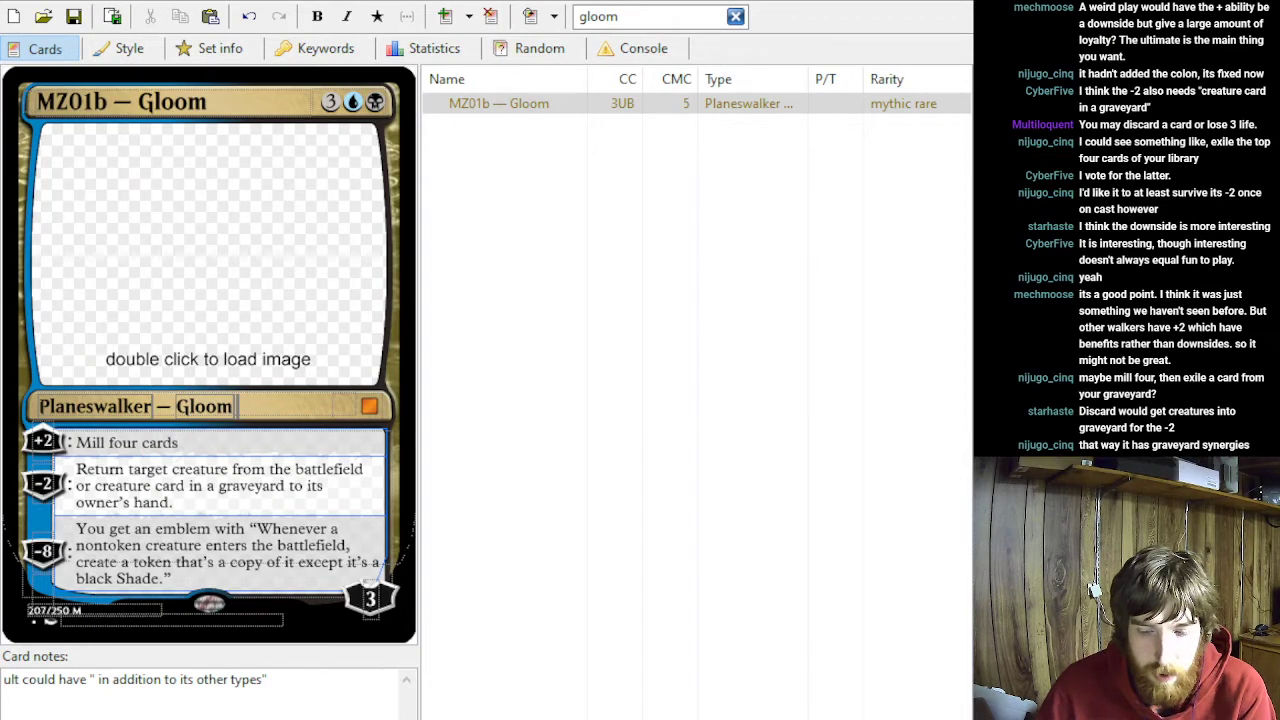
{"action": "type", "text": ", then exile"}
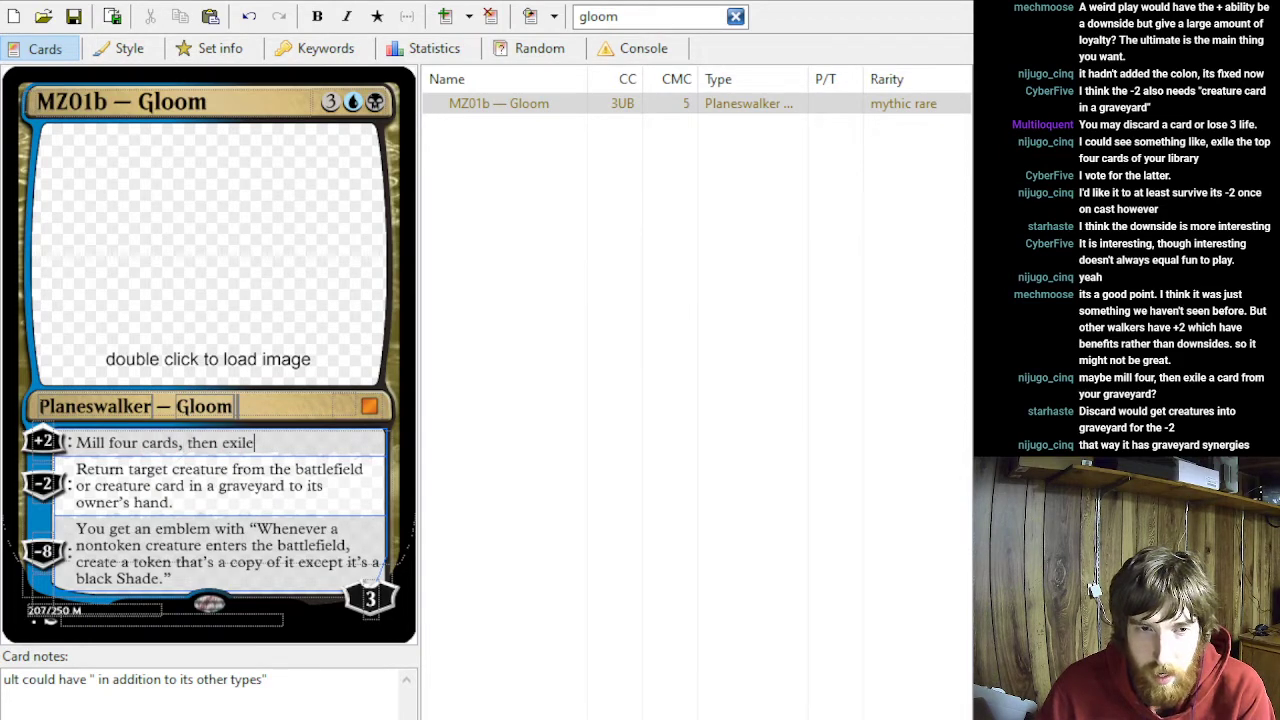
{"action": "type", "text": " a card from your graveyard."}
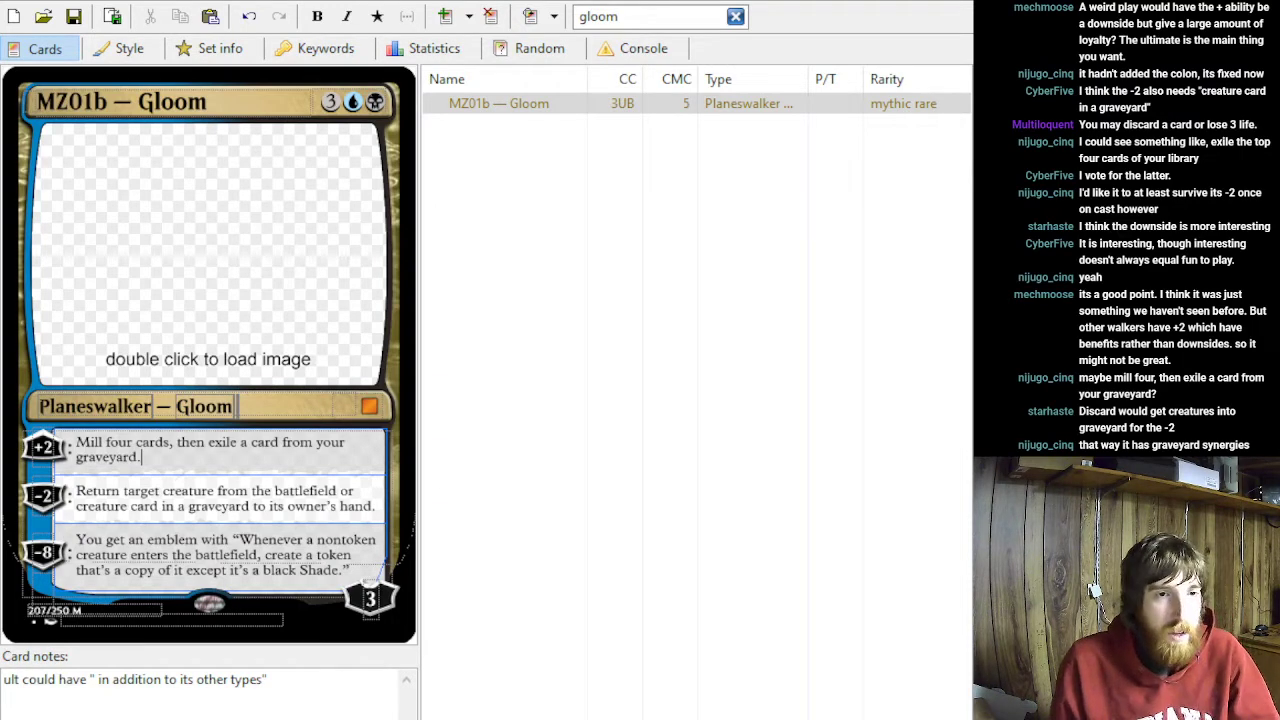
- Replace the +2 ability's text with "Target creature gains menace until end of turn."
{"action": "key", "text": "ctrl+a"}
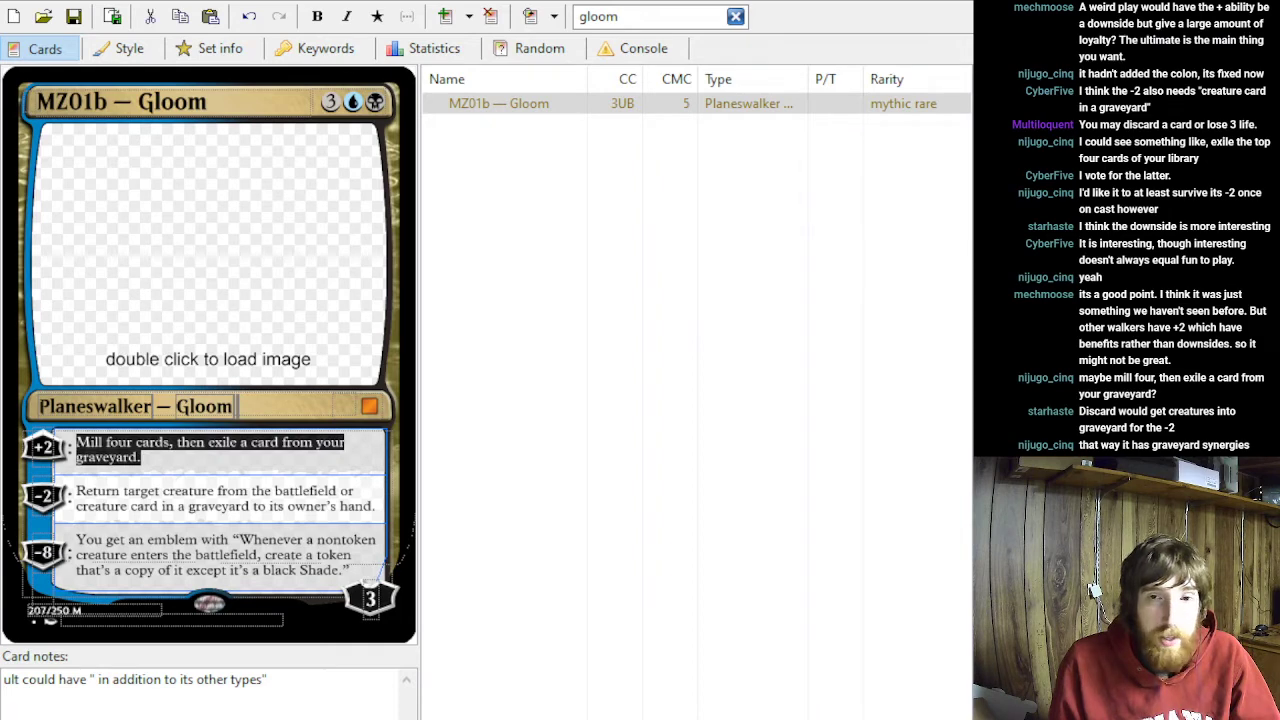
{"action": "type", "text": "arg"}
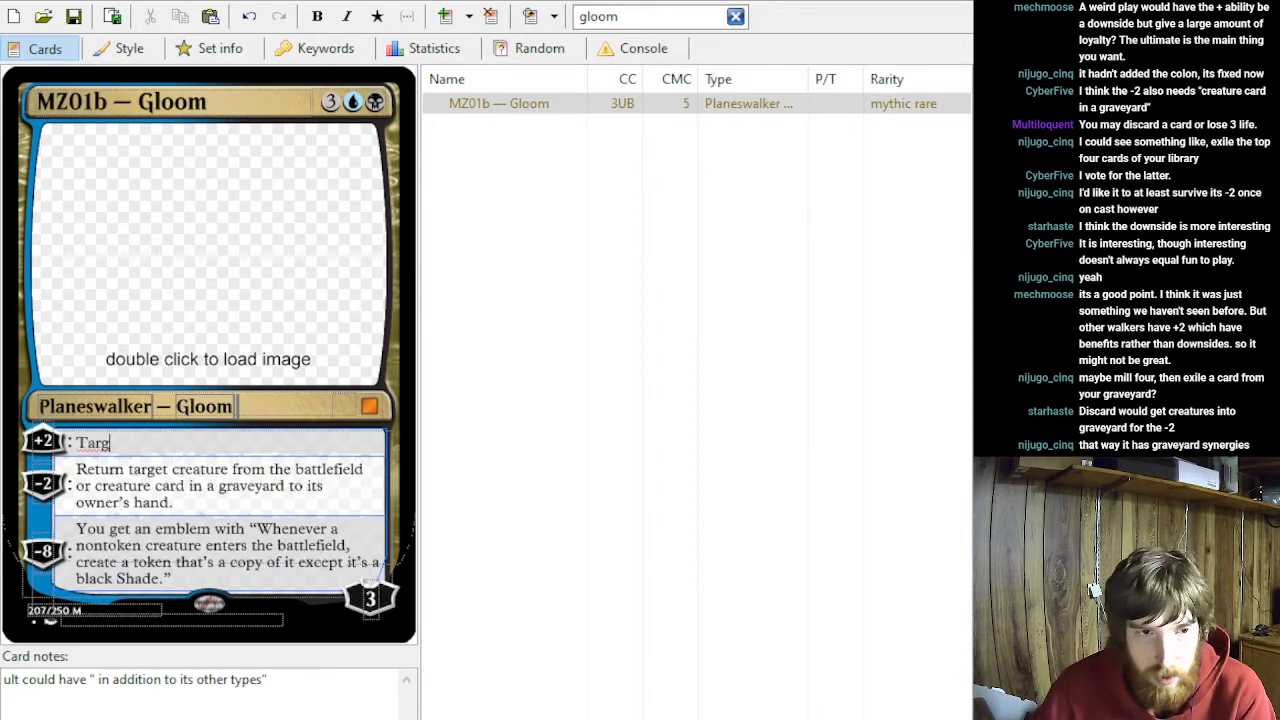
{"action": "type", "text": "et creature "}
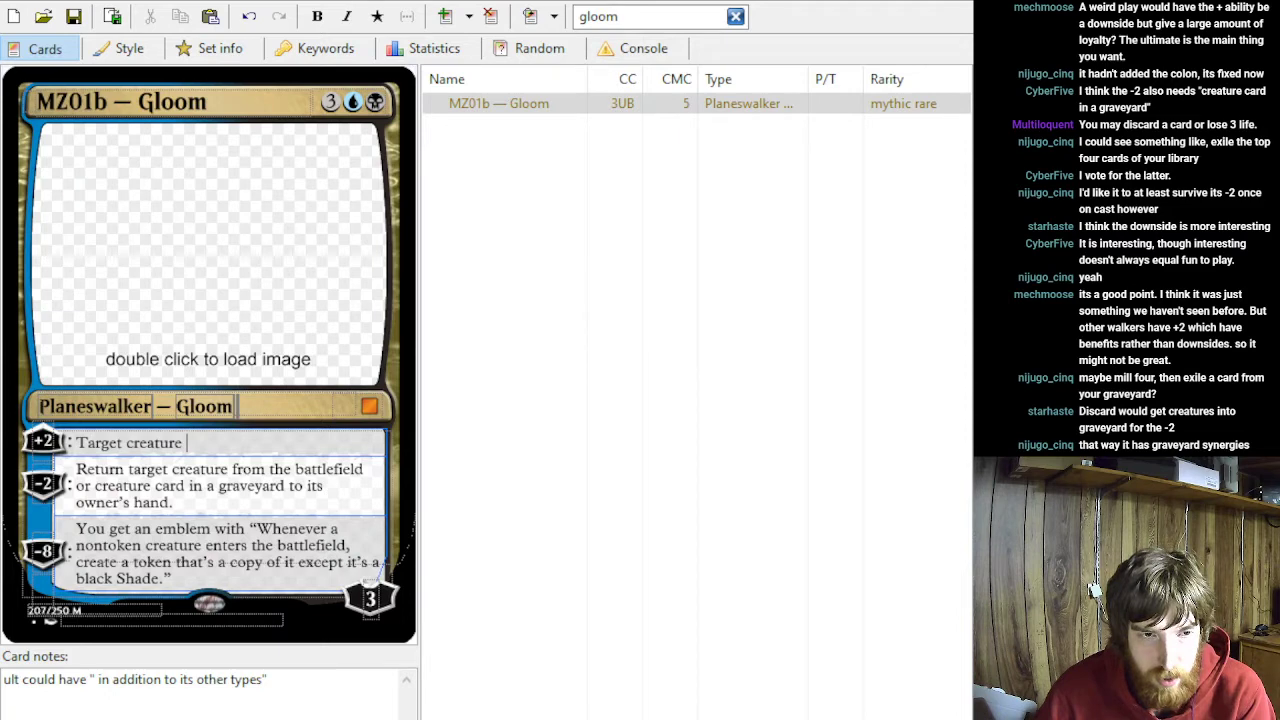
{"action": "type", "text": "g"}
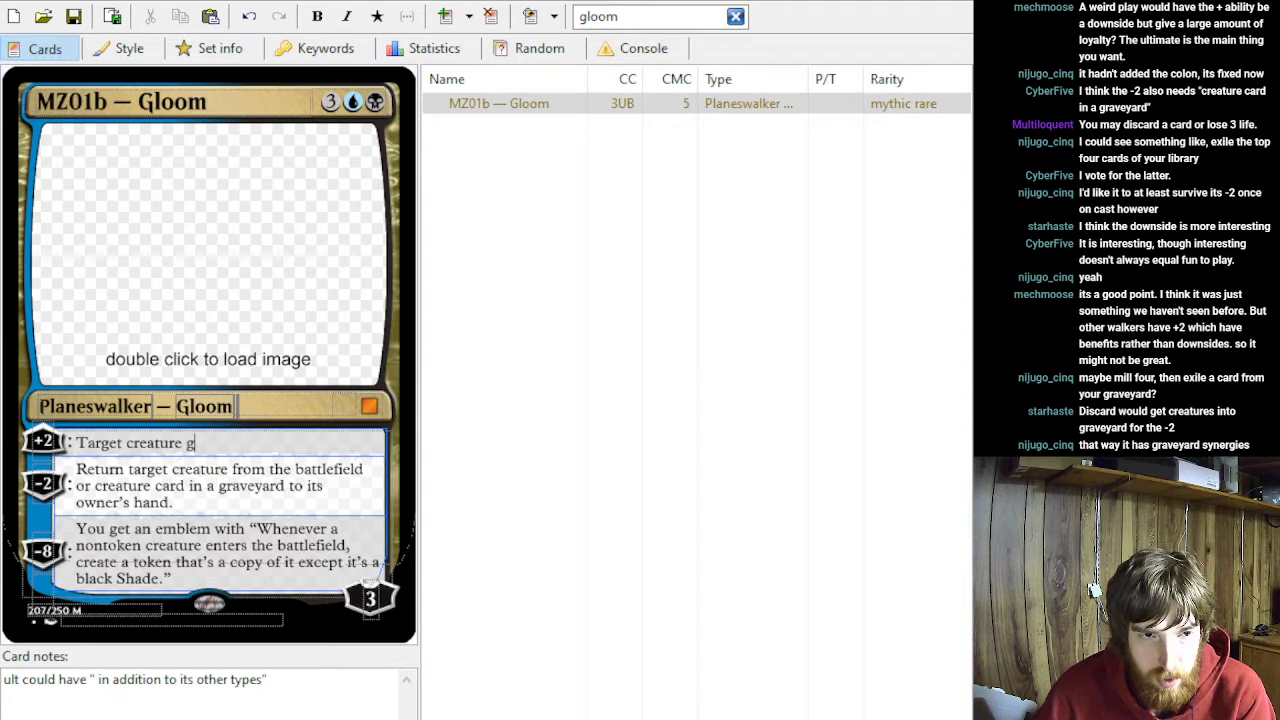
{"action": "type", "text": "ains menace until end of turn."}
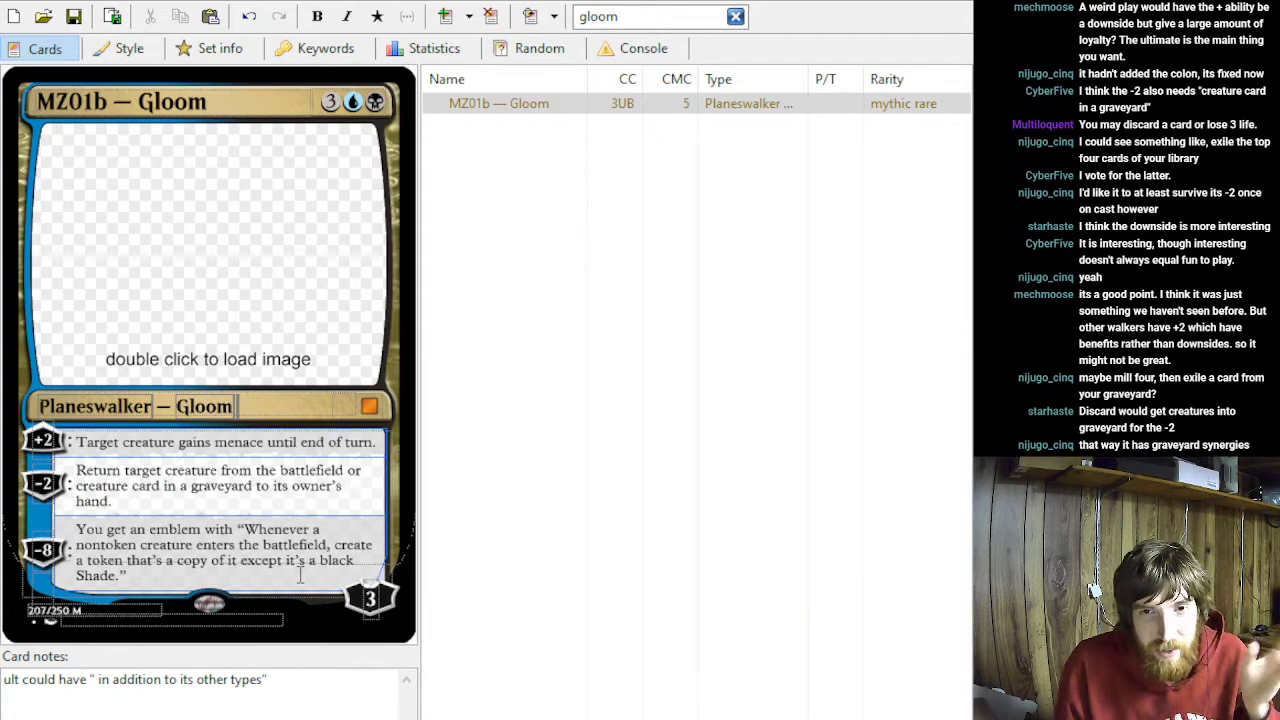
{"action": "left_click_drag", "start_coordinate": [213, 442], "coordinate": [281, 443]}
{"action": "left_click", "coordinate": [281, 443]}
{"action": "double_click", "coordinate": [236, 442]}
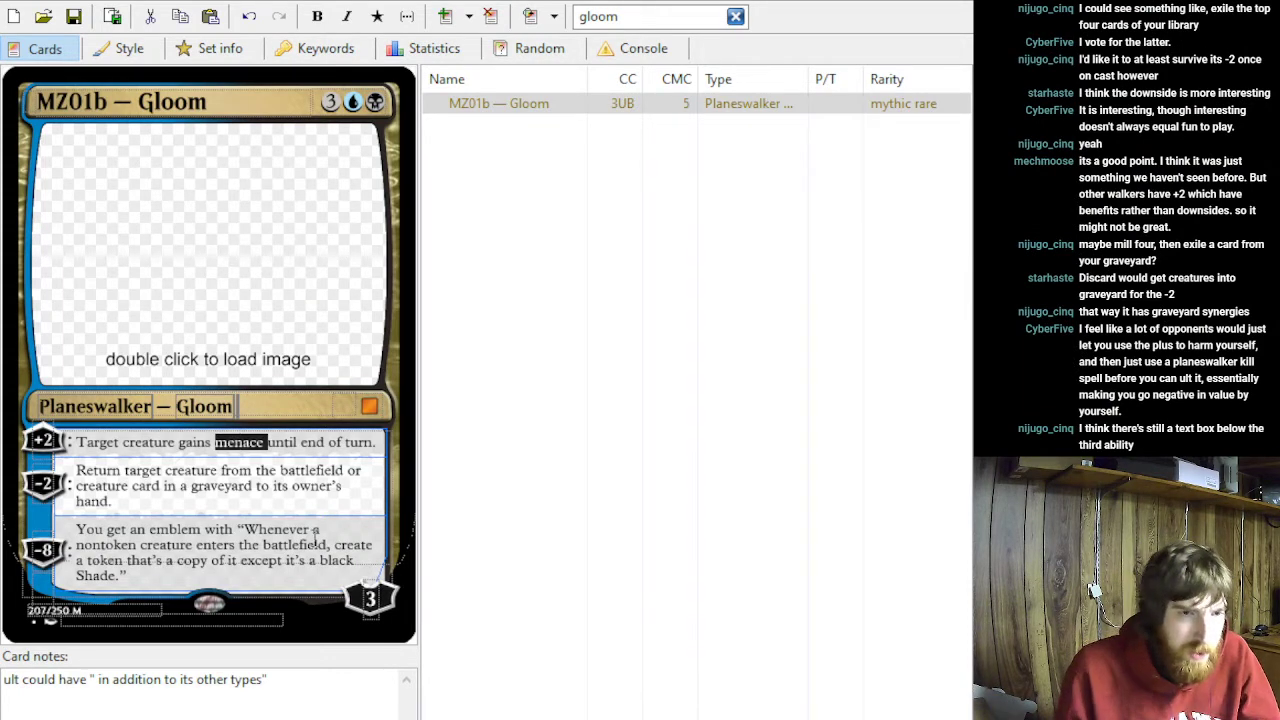
- Delete and re-enter the closing quotation mark at the end of the −8 emblem ability's text
{"action": "left_click", "coordinate": [166, 576]}
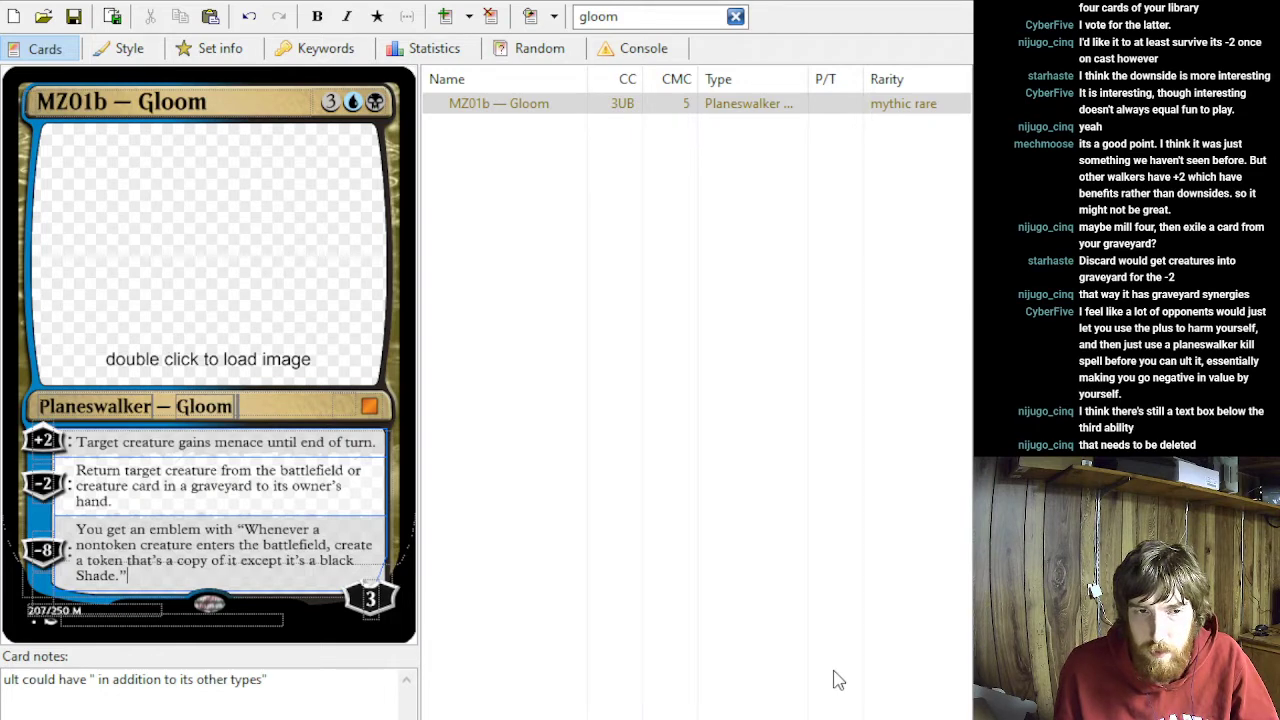
{"action": "left_click", "coordinate": [288, 575]}
{"action": "key", "text": "BackSpace"}
{"action": "type", "text": "\""}
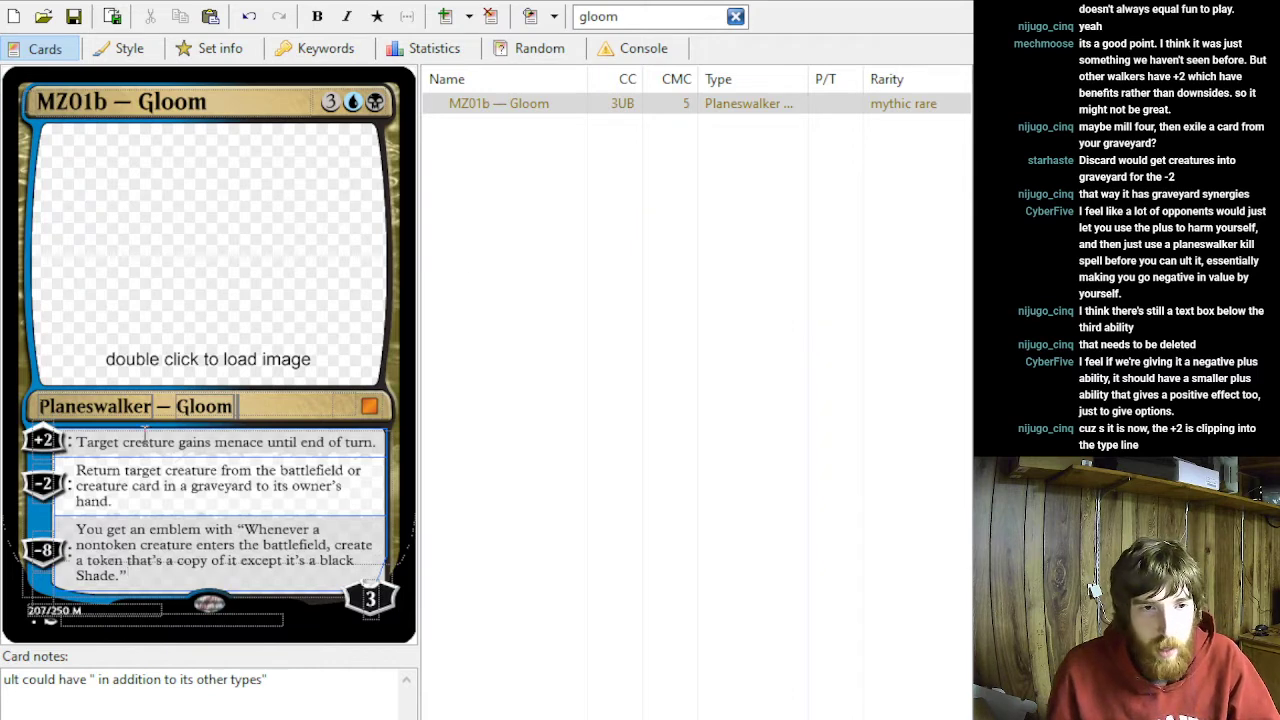
{"action": "left_click_drag", "start_coordinate": [118, 508], "coordinate": [63, 474]}
{"action": "left_click_drag", "start_coordinate": [119, 584], "coordinate": [64, 534]}
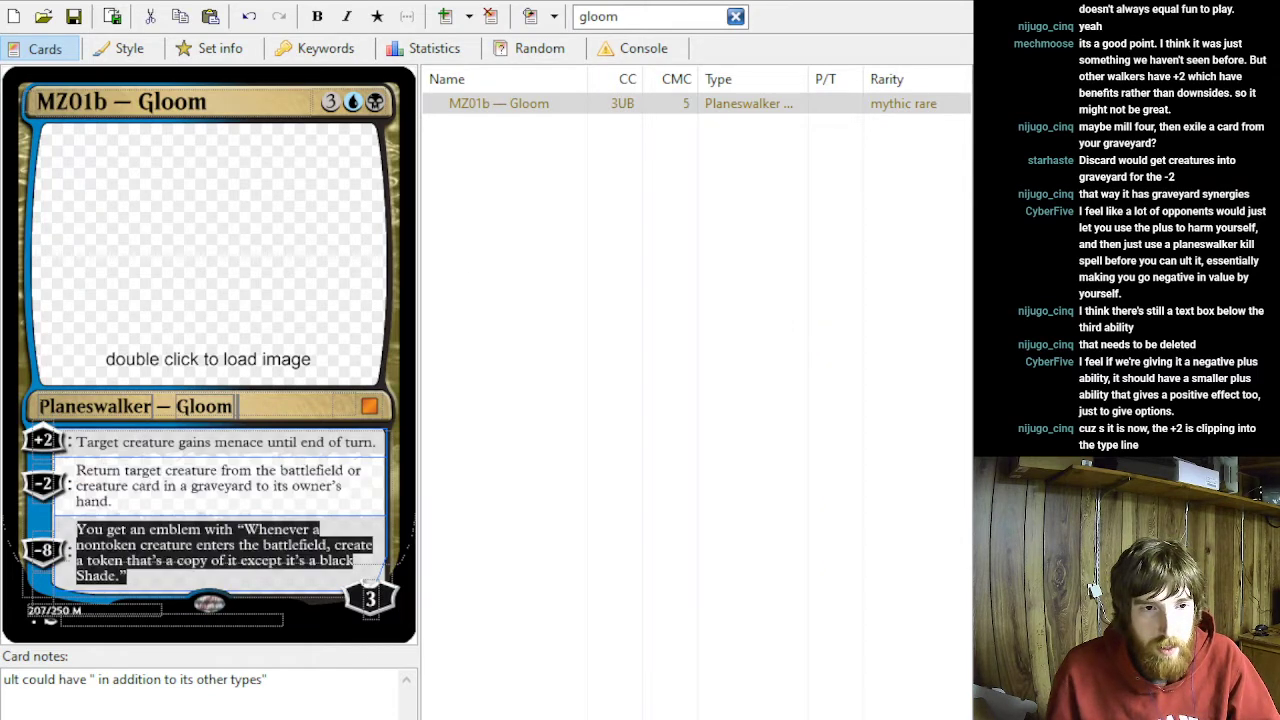
{"action": "left_click", "coordinate": [133, 511]}
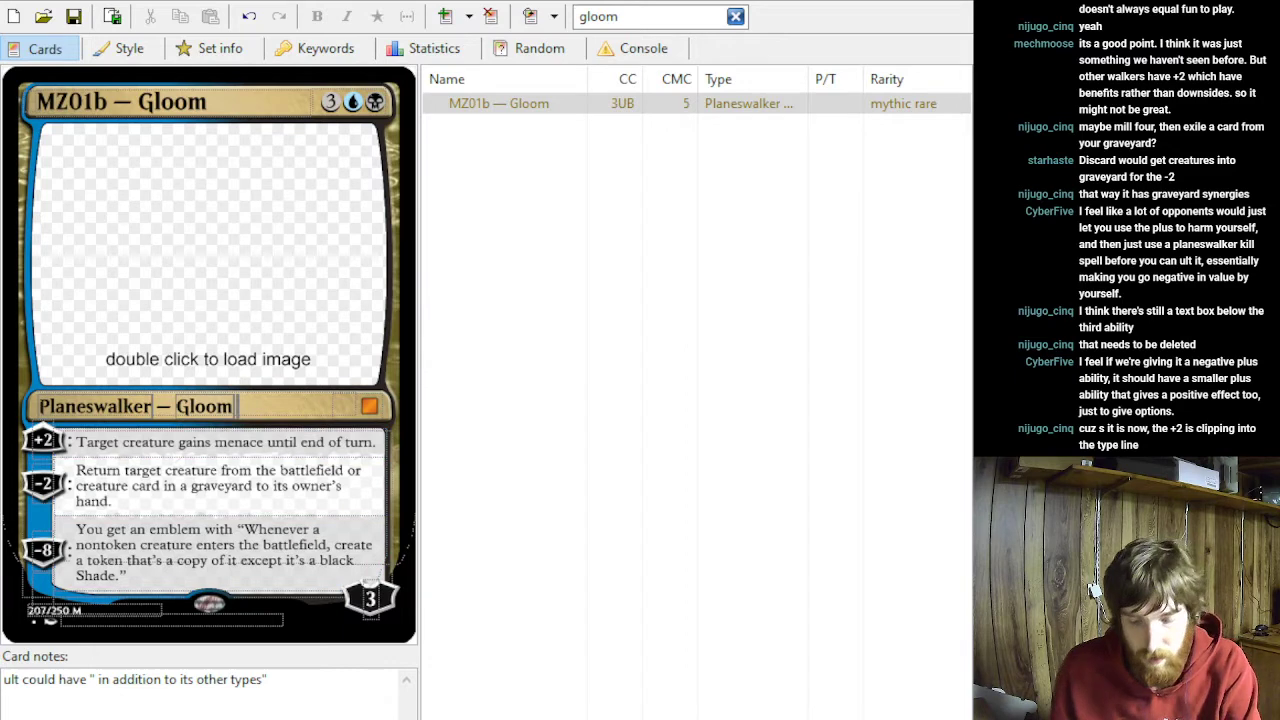
{"action": "key", "text": "alt+Tab"}
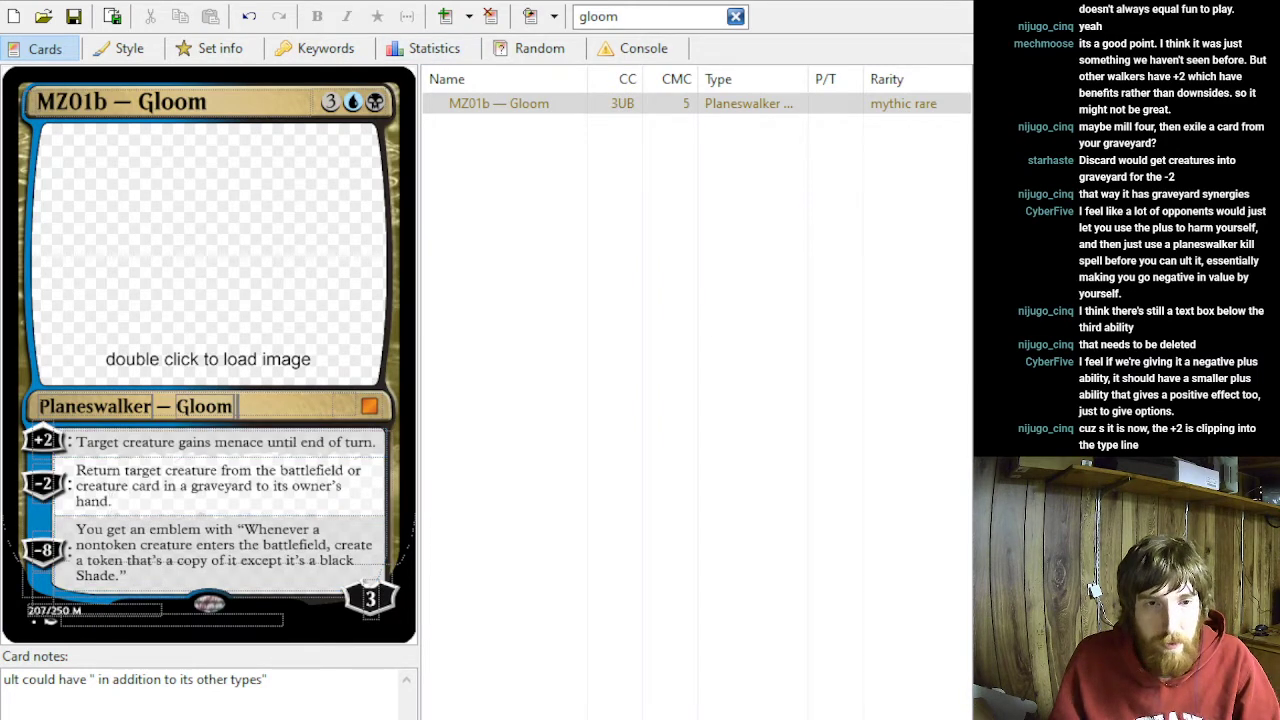
{"action": "key", "text": "alt+Tab"}
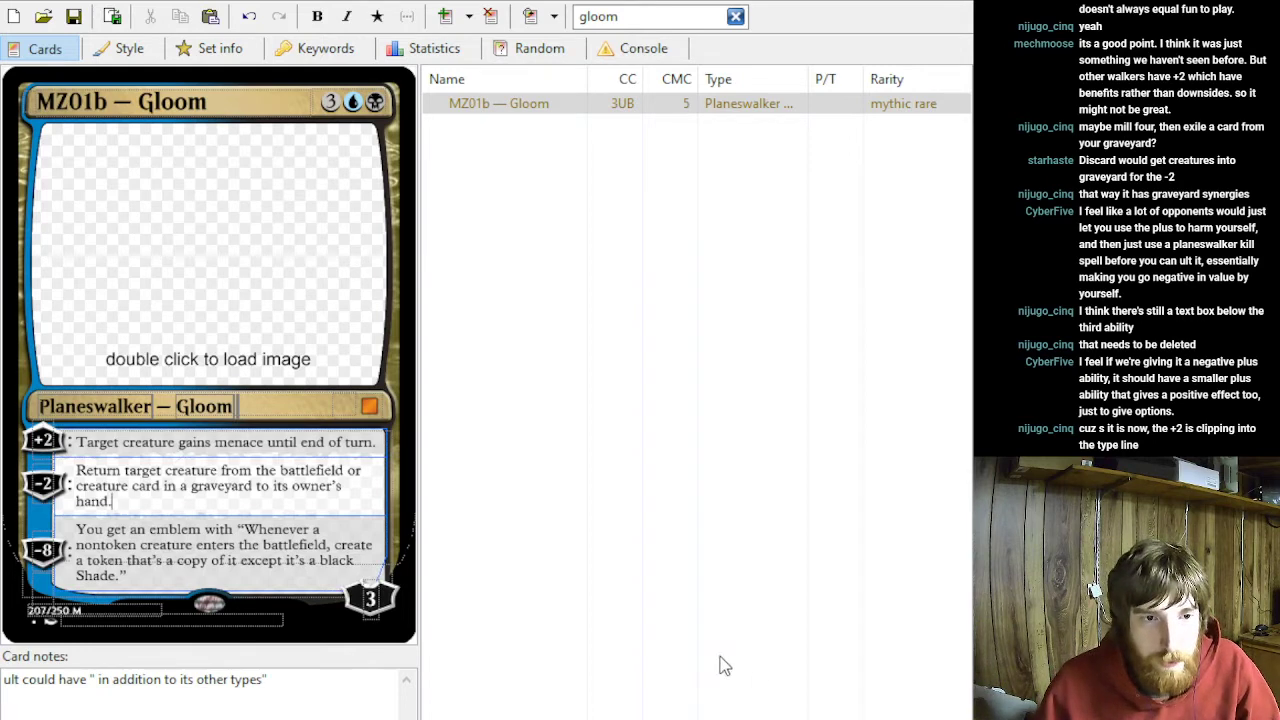
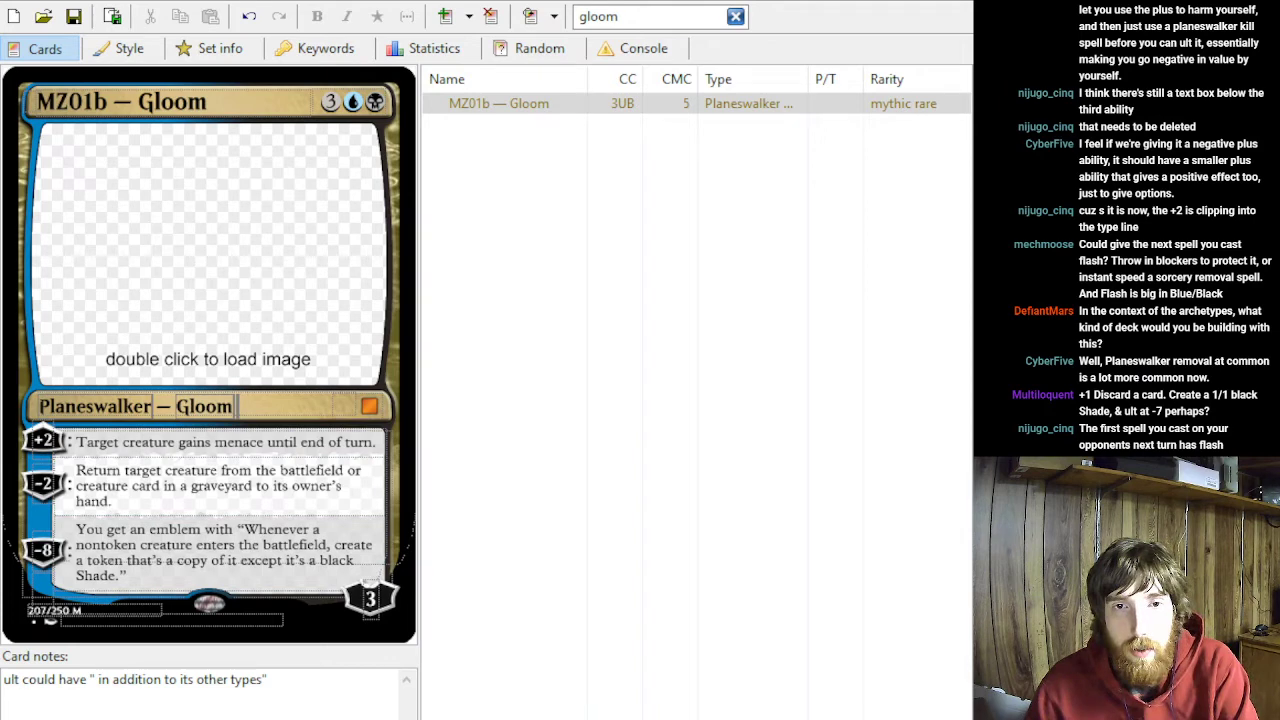
- Set the loyalty cost of the menace ability to +1
{"action": "left_click", "coordinate": [113, 502]}
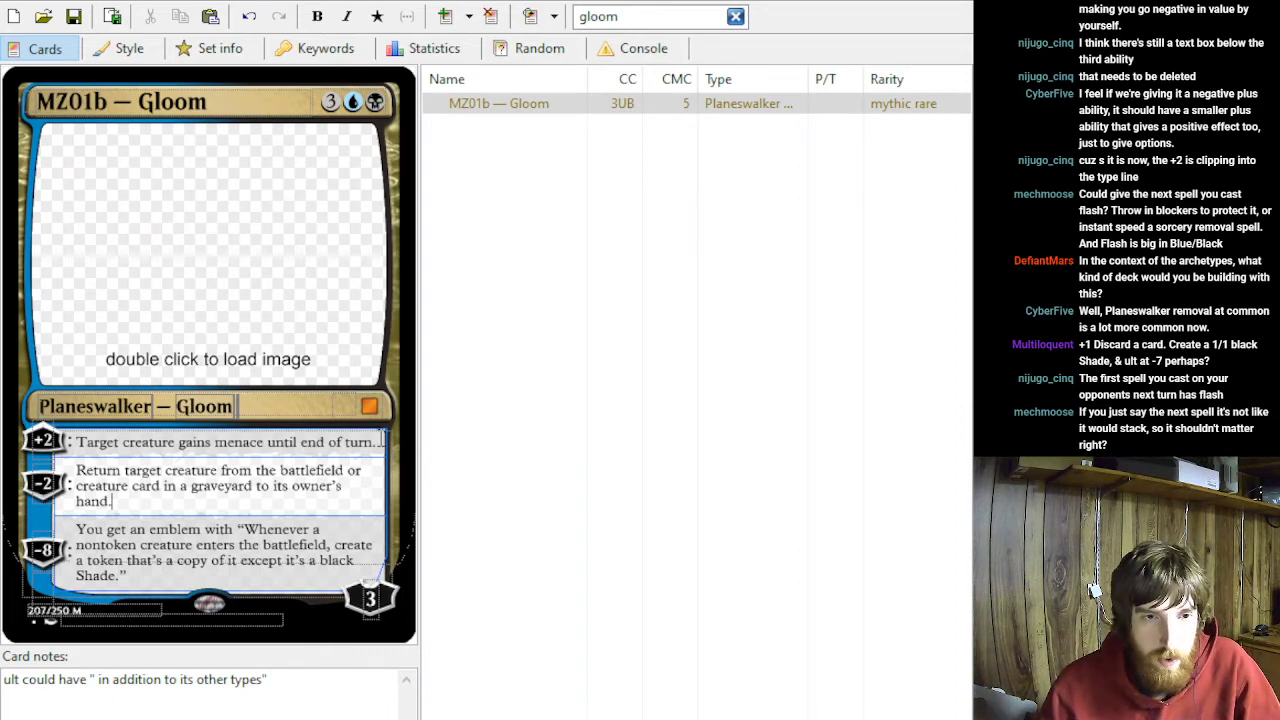
{"action": "left_click_drag", "start_coordinate": [379, 441], "coordinate": [3, 425]}
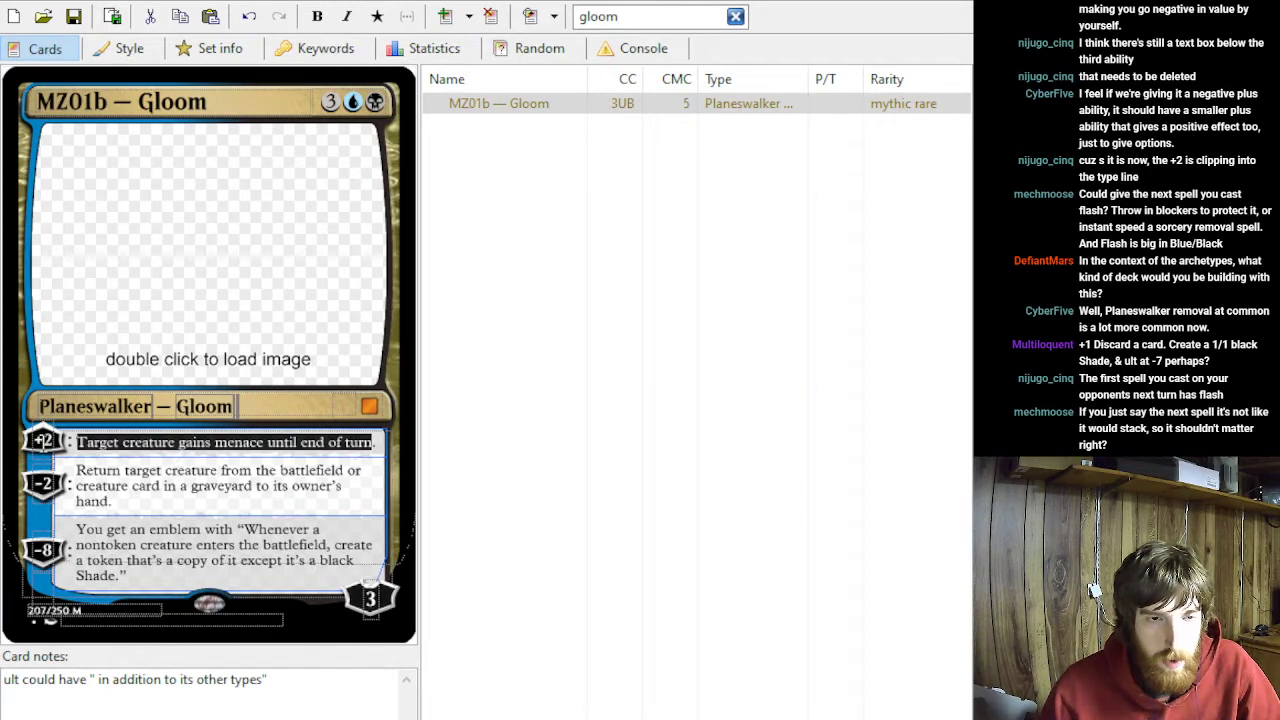
{"action": "left_click", "coordinate": [42, 441]}
{"action": "key", "text": "BackSpace"}
{"action": "key", "text": "Delete"}
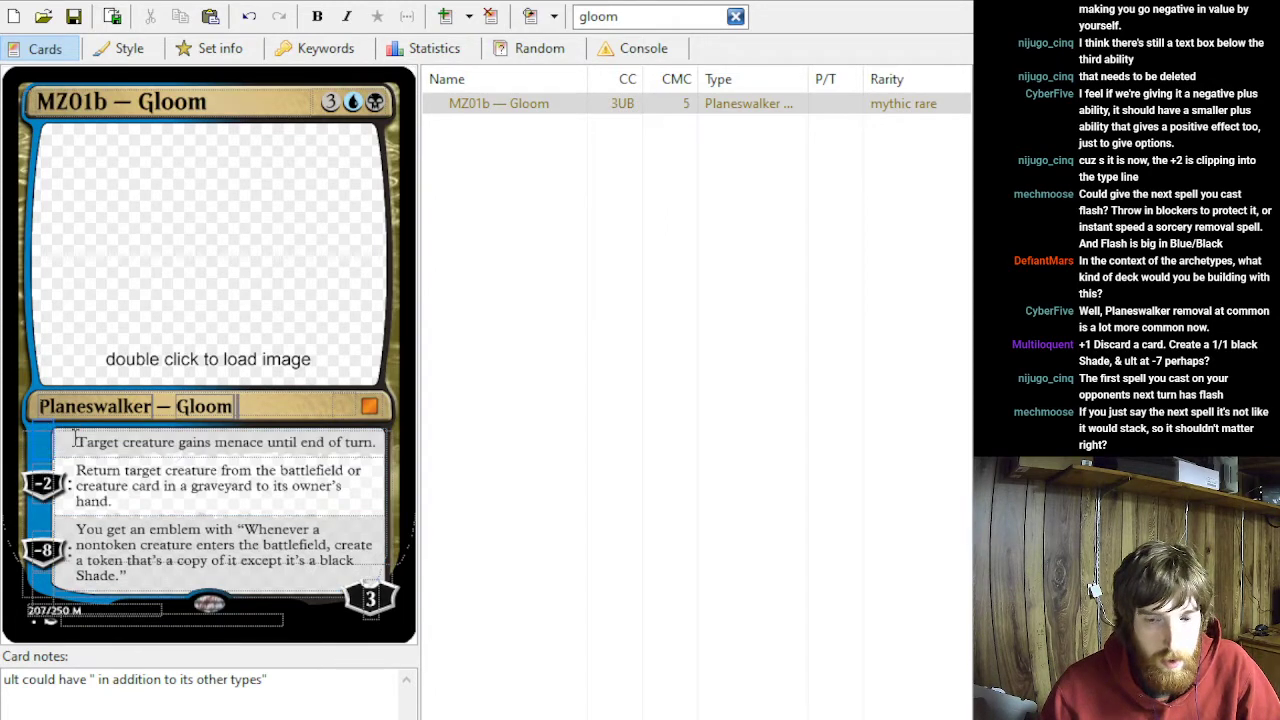
{"action": "type", "text": "+1"}
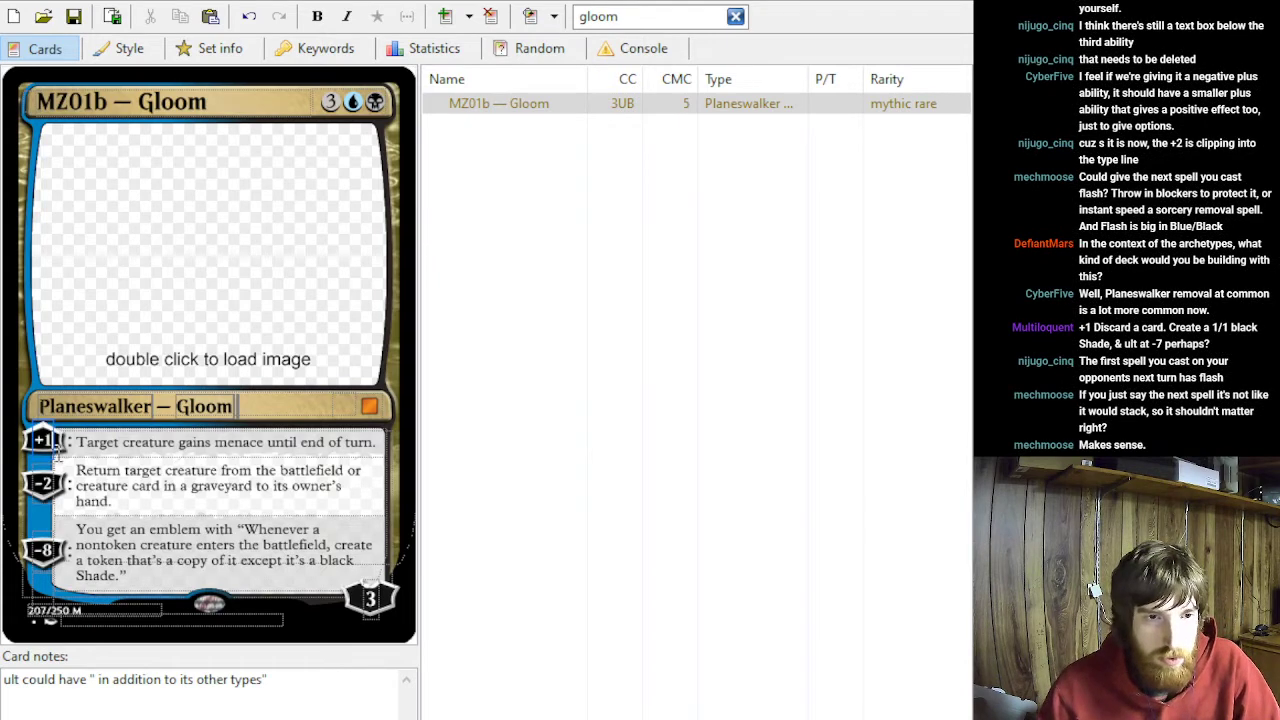
- Replace the +1 ability's text with "Mill one card, then create a 1/1 black Shade creature token."
{"action": "key", "text": "Tab"}
{"action": "type", "text": "Mill one cards"}
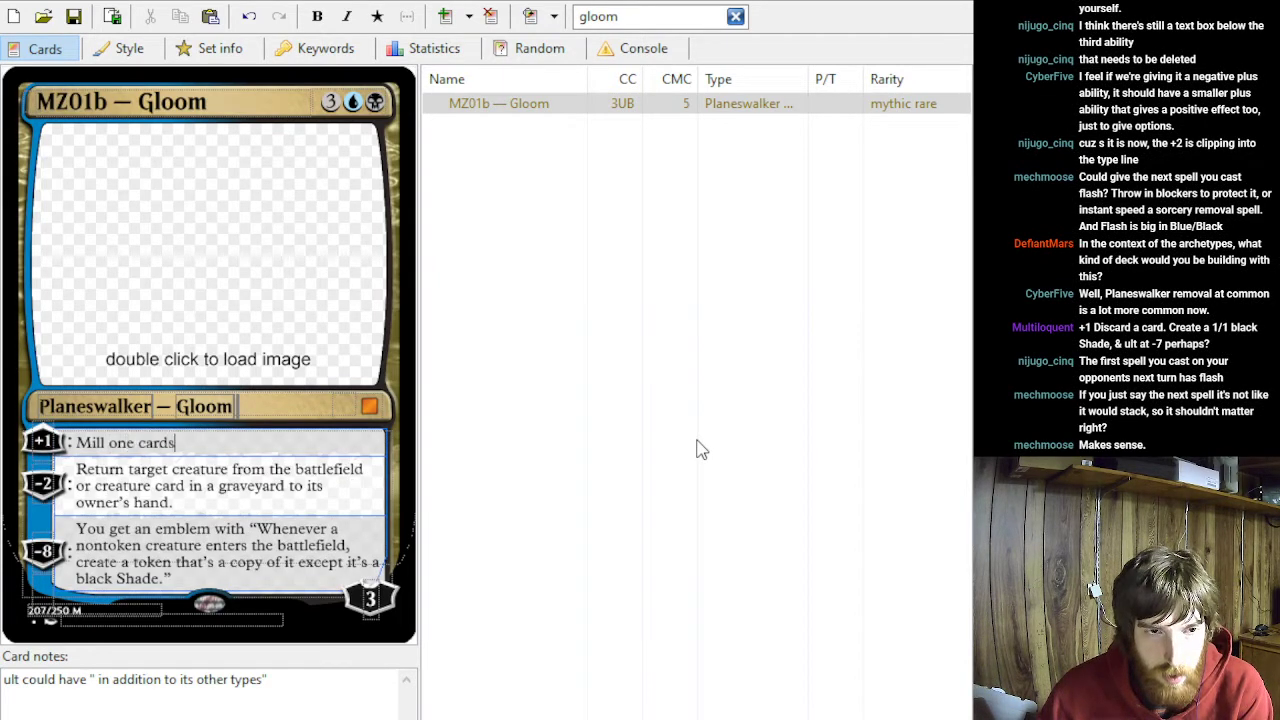
{"action": "key", "text": "BackSpace"}
{"action": "type", "text": ", then create "}
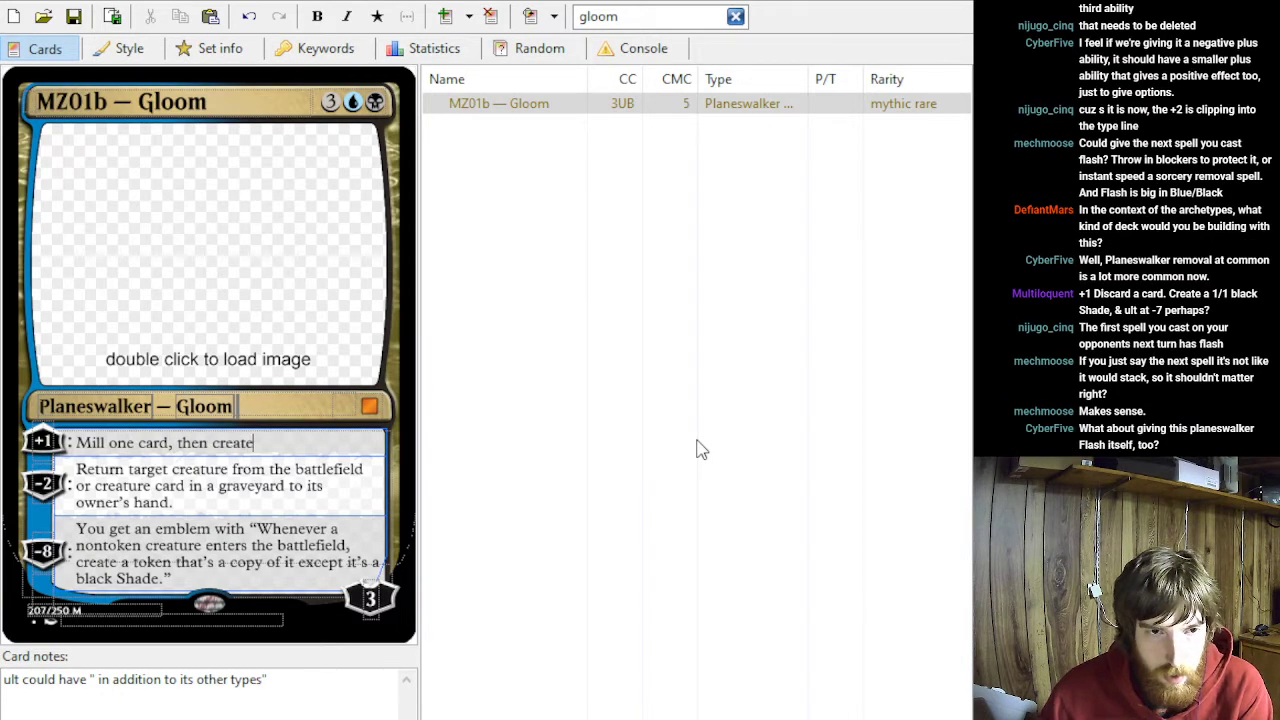
{"action": "type", "text": "a 1/1"}
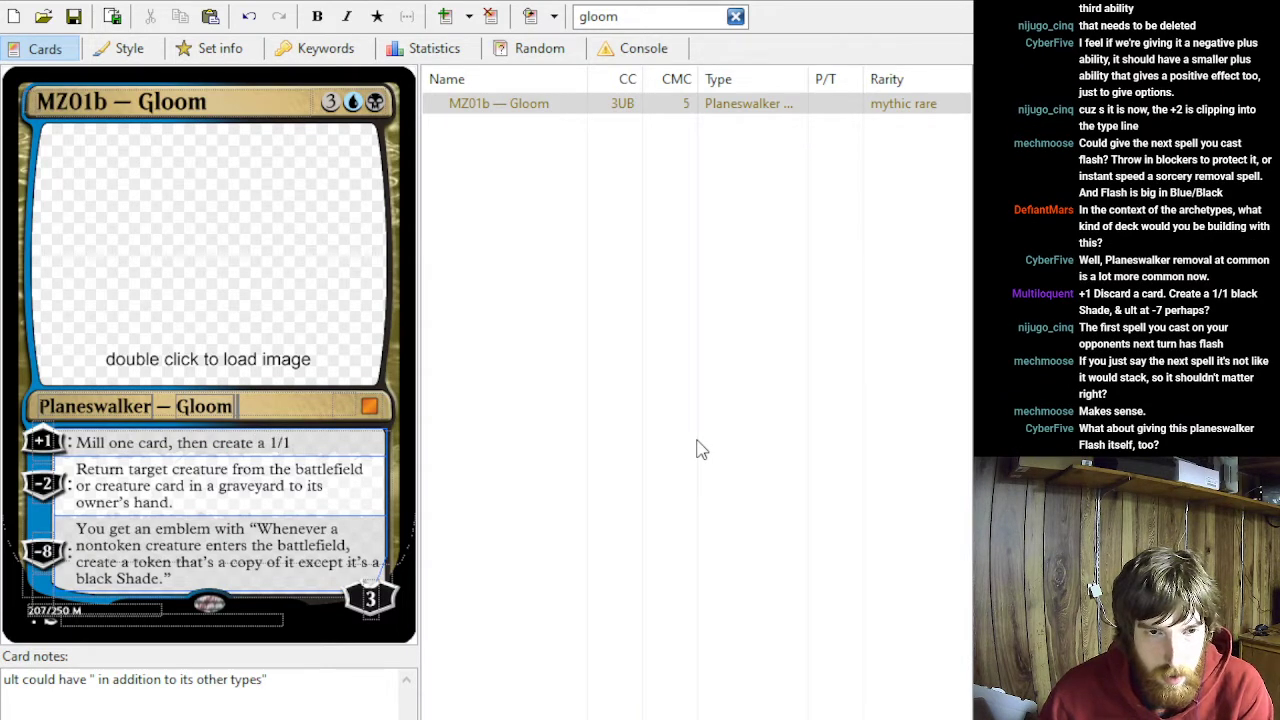
{"action": "type", "text": " black Shade cre"}
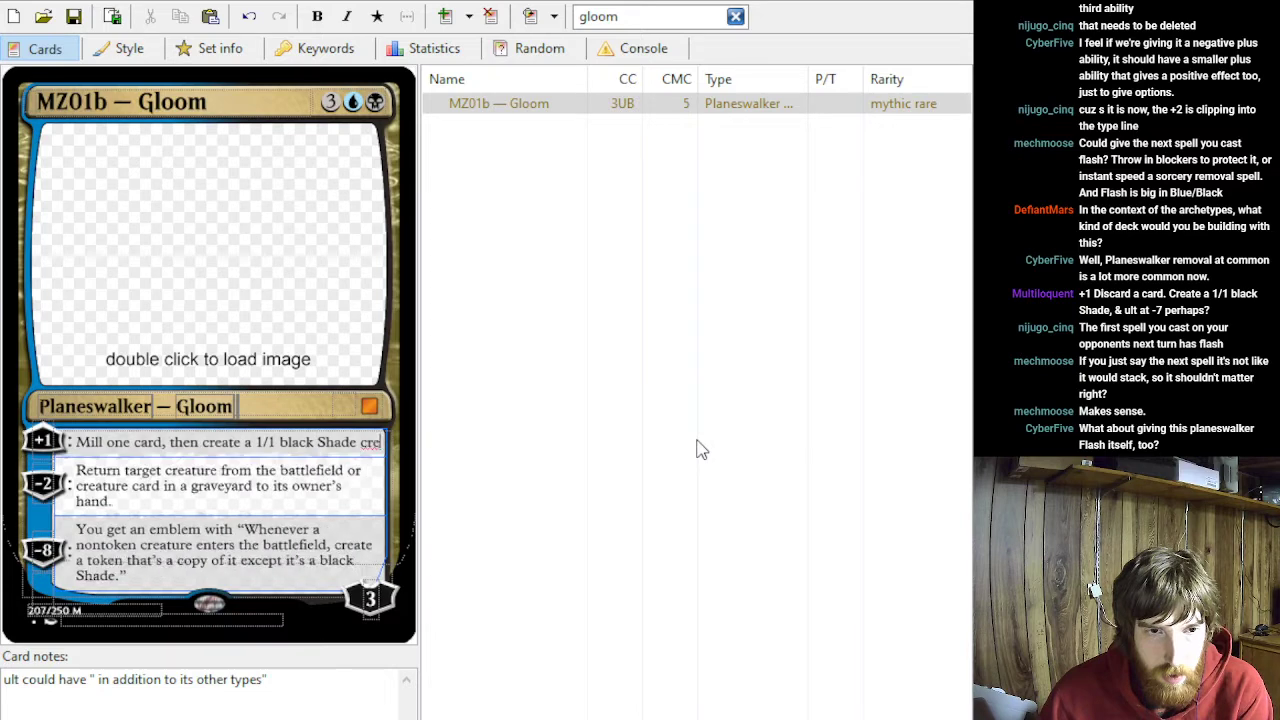
{"action": "type", "text": "ature token."}
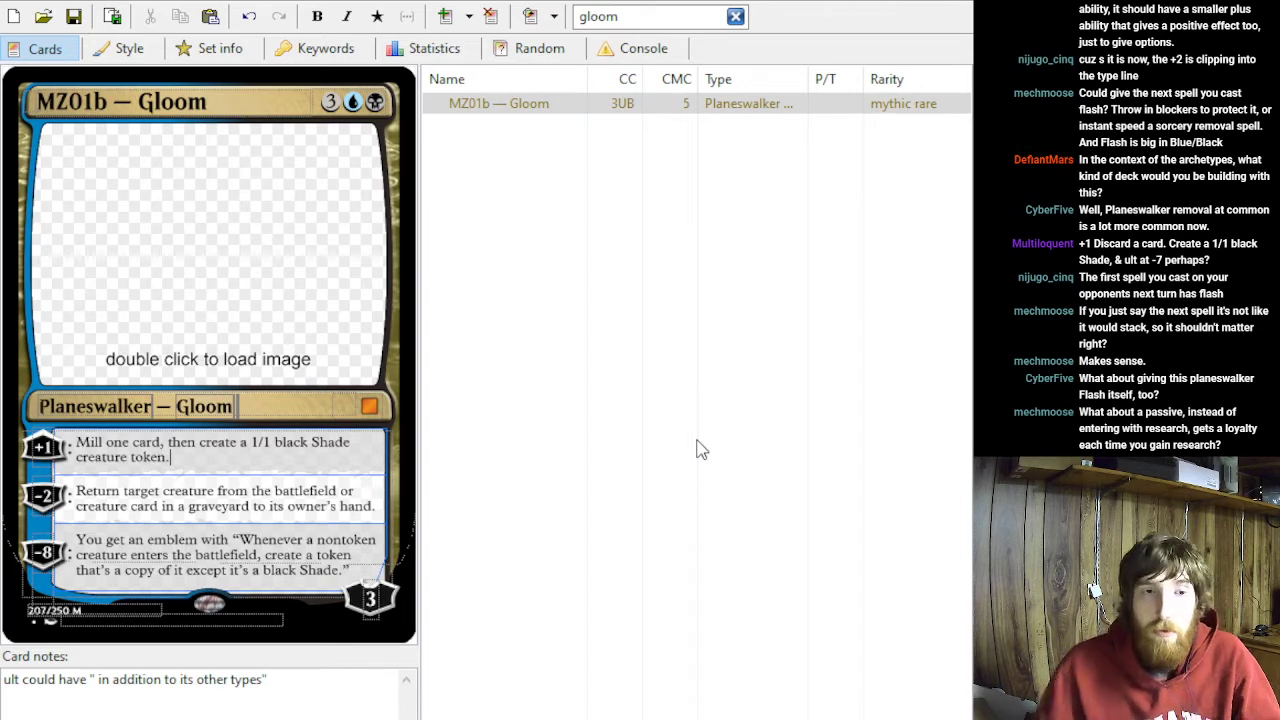
- Remove the loyalty cost from the first ability
{"action": "left_click_drag", "start_coordinate": [172, 457], "coordinate": [65, 434]}
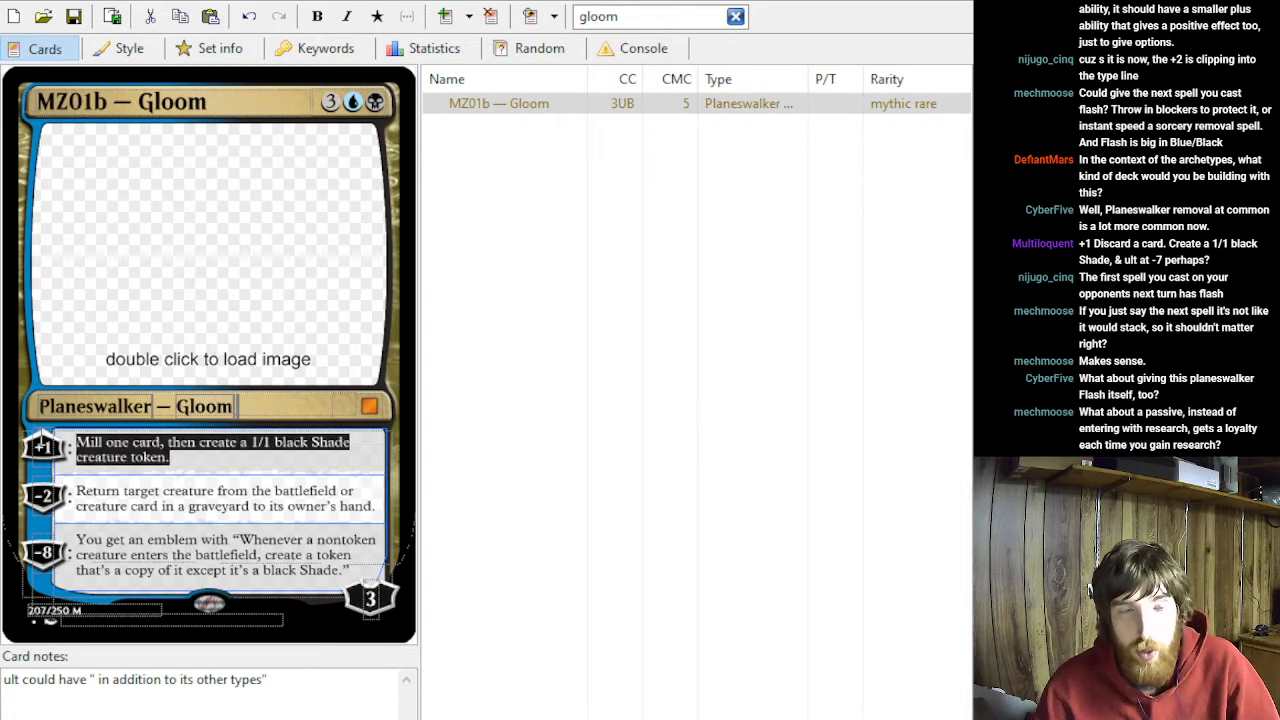
{"action": "double_click", "coordinate": [42, 447]}
{"action": "key", "text": "BackSpace"}
- Rewrite the first ability as the passive "Whenever you get a research counter, put a loyalty counter on ~."
{"action": "left_click_drag", "start_coordinate": [178, 457], "coordinate": [68, 436]}
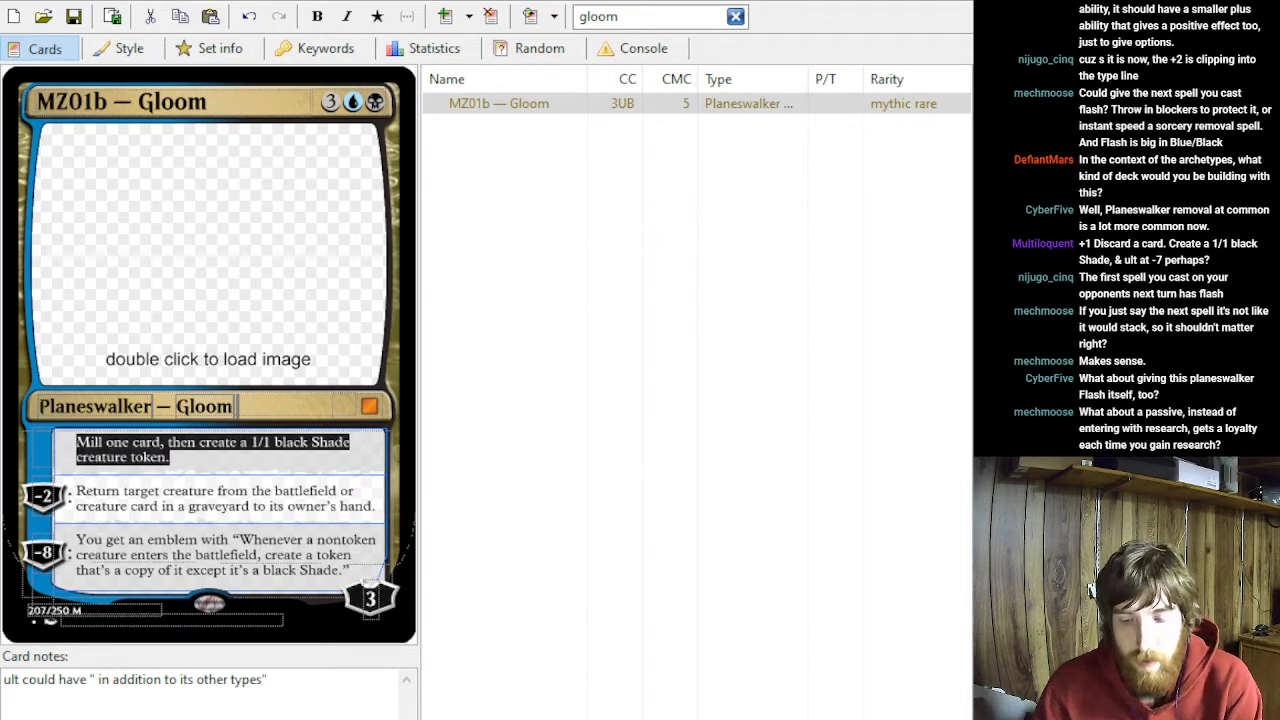
{"action": "type", "text": "Whenever you get a rea"}
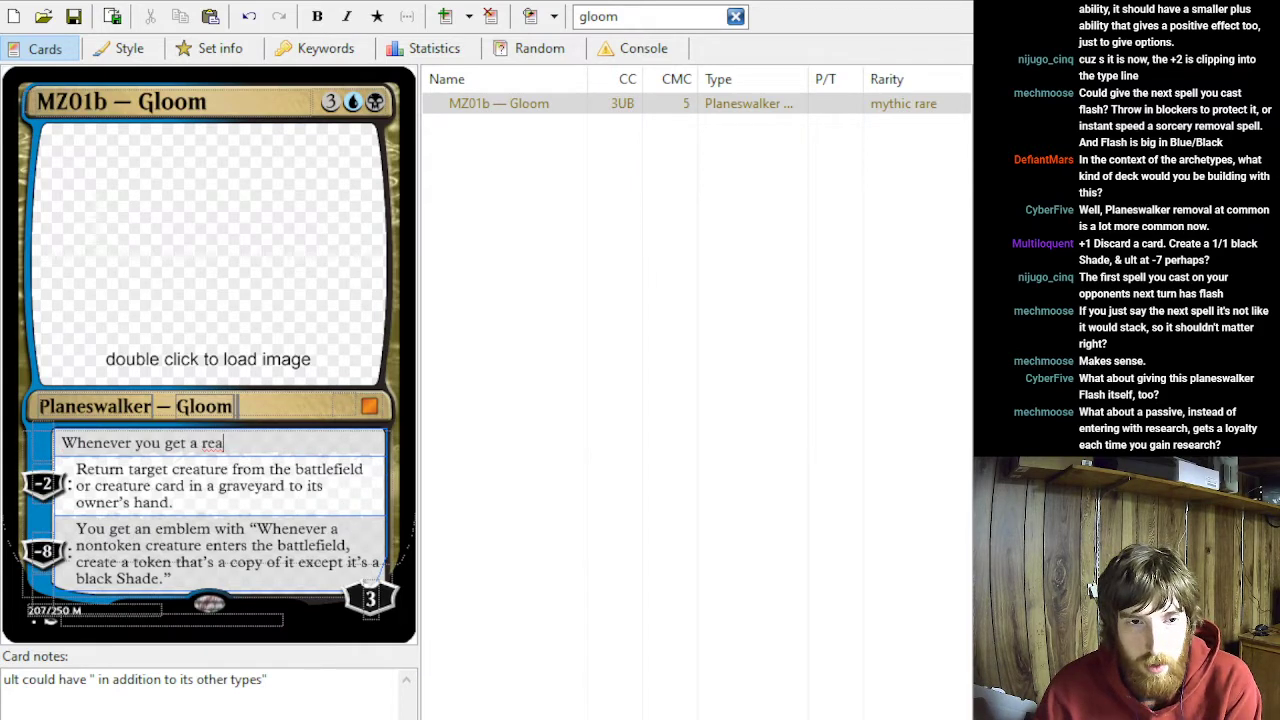
{"action": "key", "text": "BackSpace"}
{"action": "type", "text": "search counter, put a loyalto"}
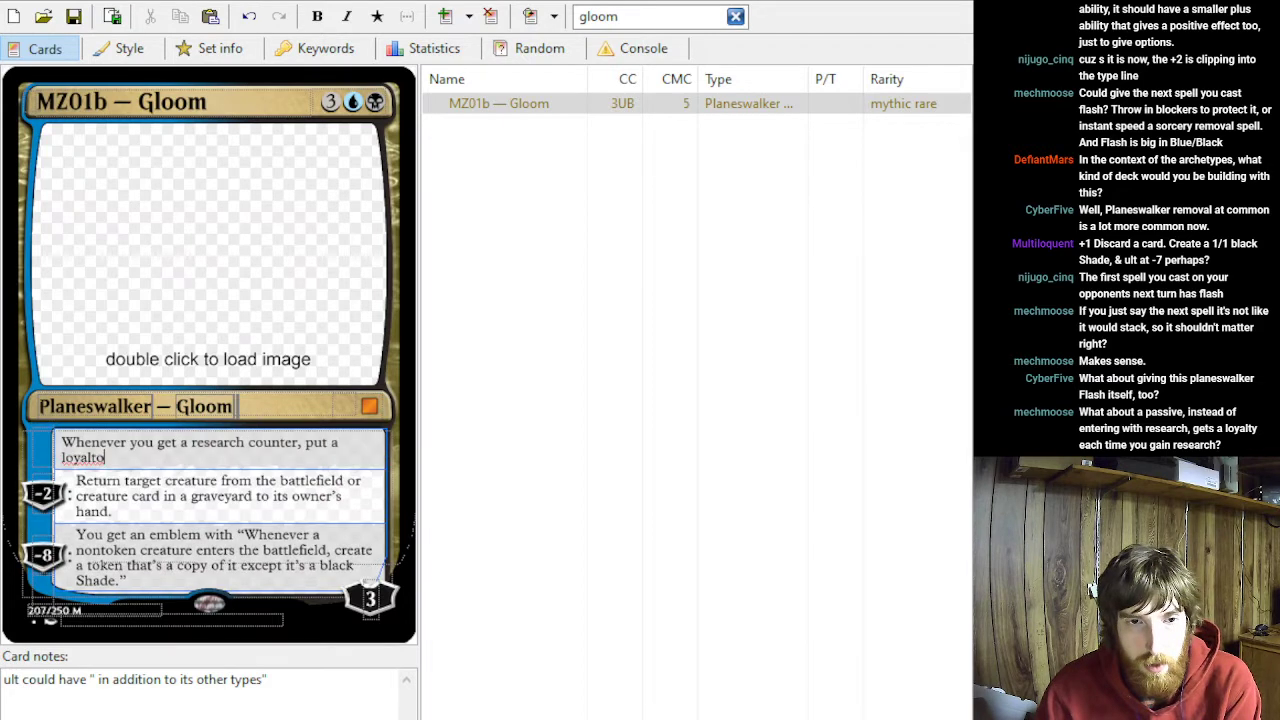
{"action": "key", "text": "BackSpace"}
{"action": "type", "text": "y counter on "}
{"action": "type", "text": "~"}
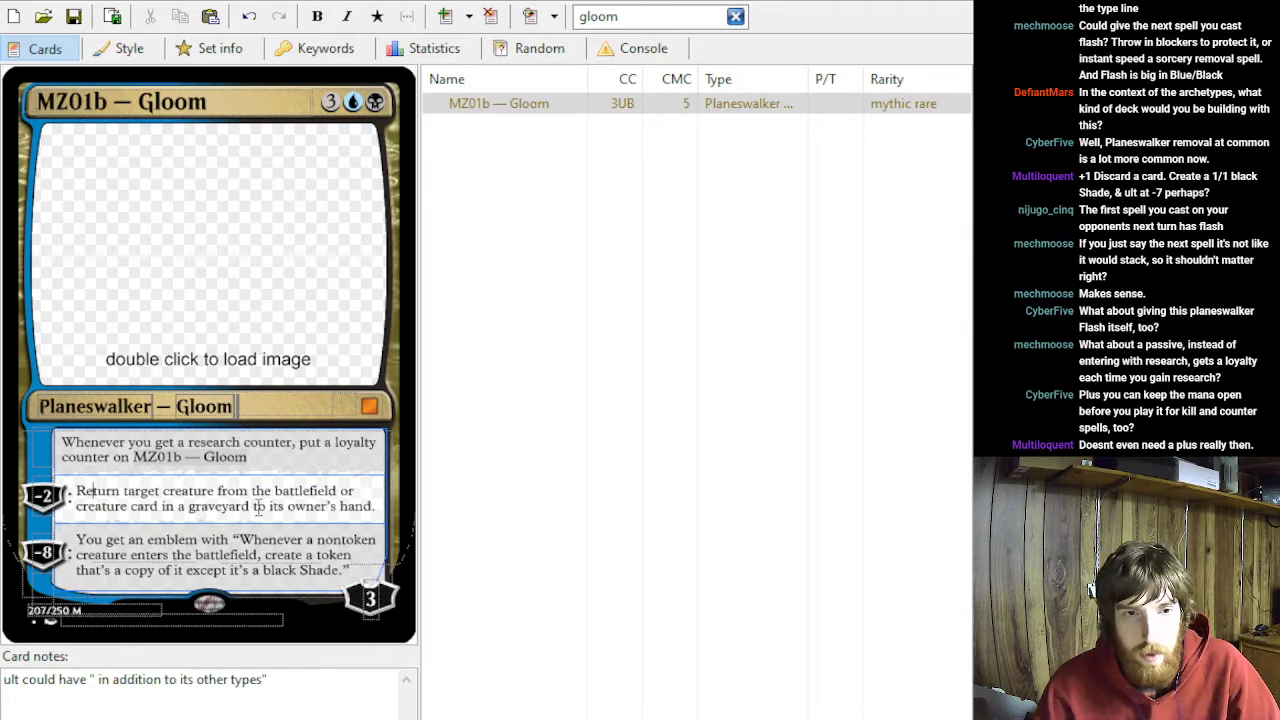
{"action": "type", "text": "."}
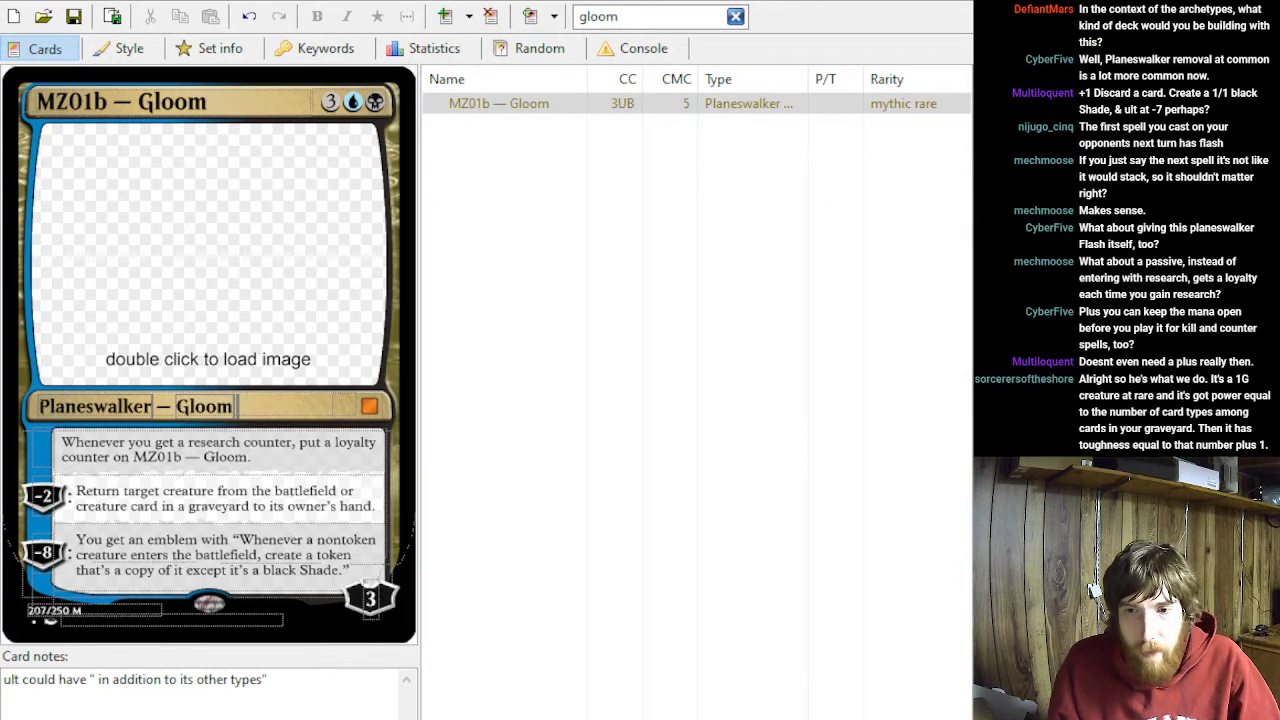
- Clear the number in the emblem ability's loyalty cost and set the starting loyalty to 4
{"action": "left_click", "coordinate": [252, 457]}
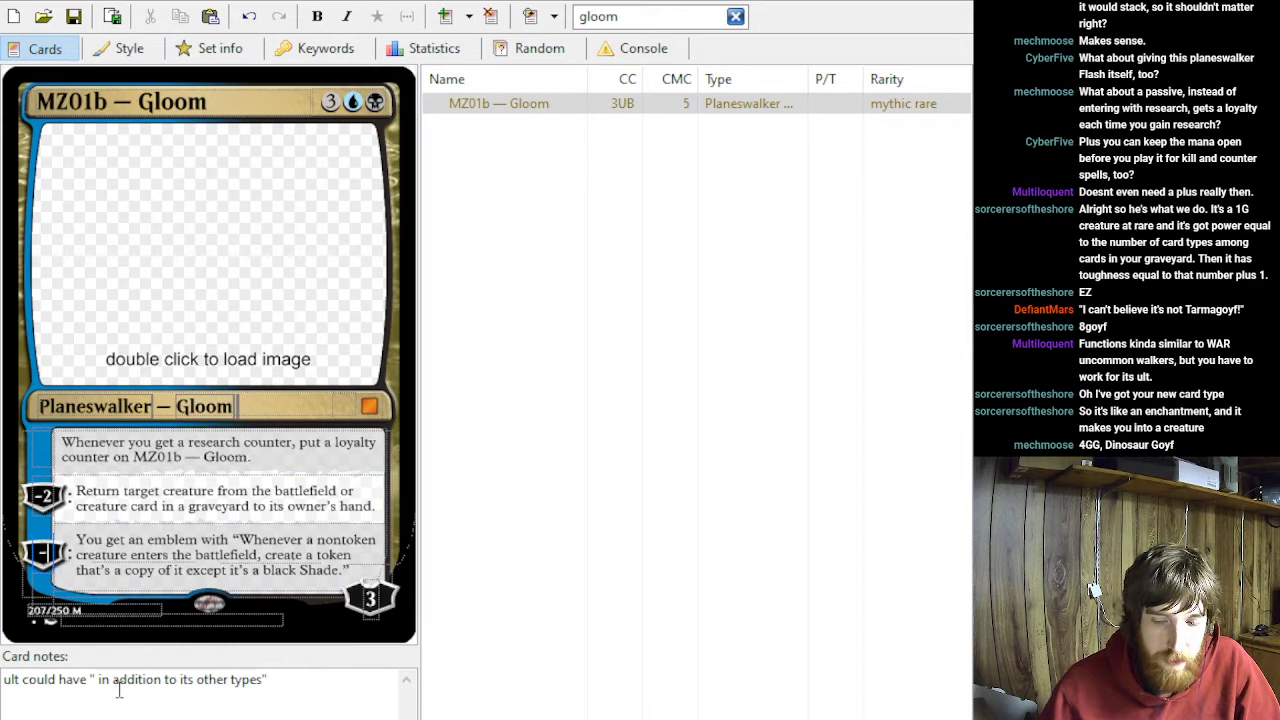
{"action": "type", "text": "7"}
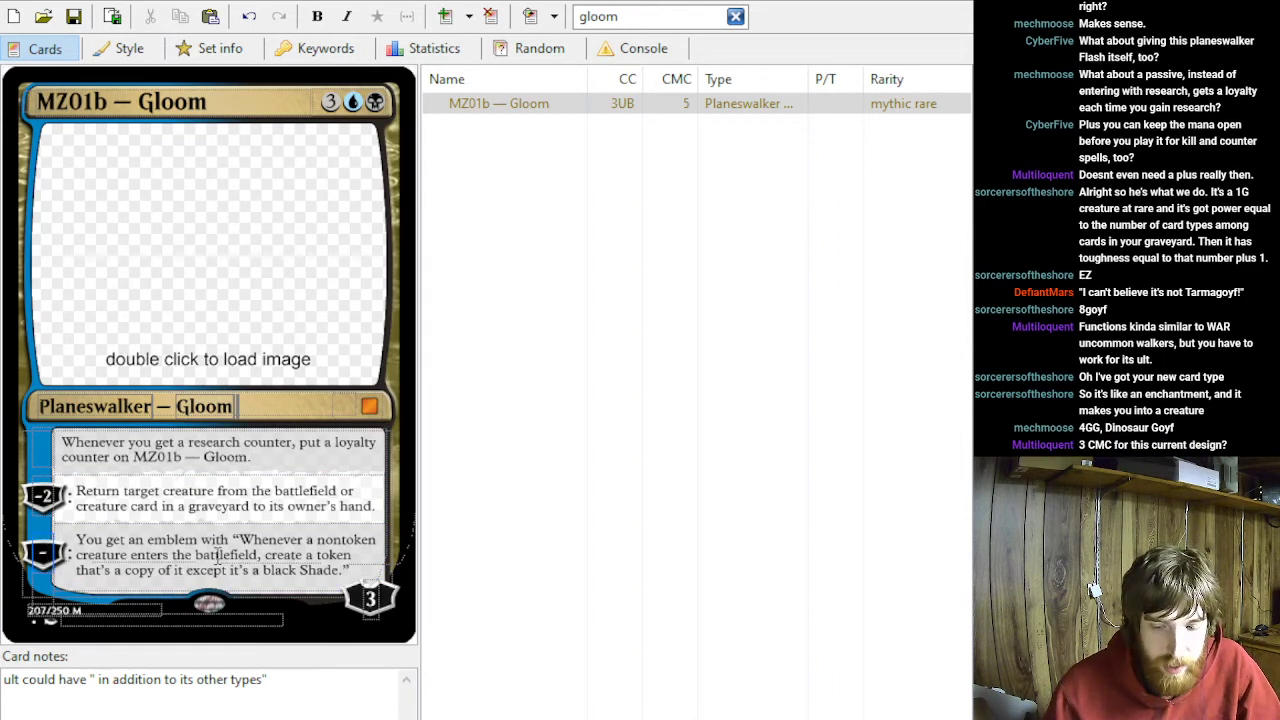
{"action": "left_click", "coordinate": [371, 598]}
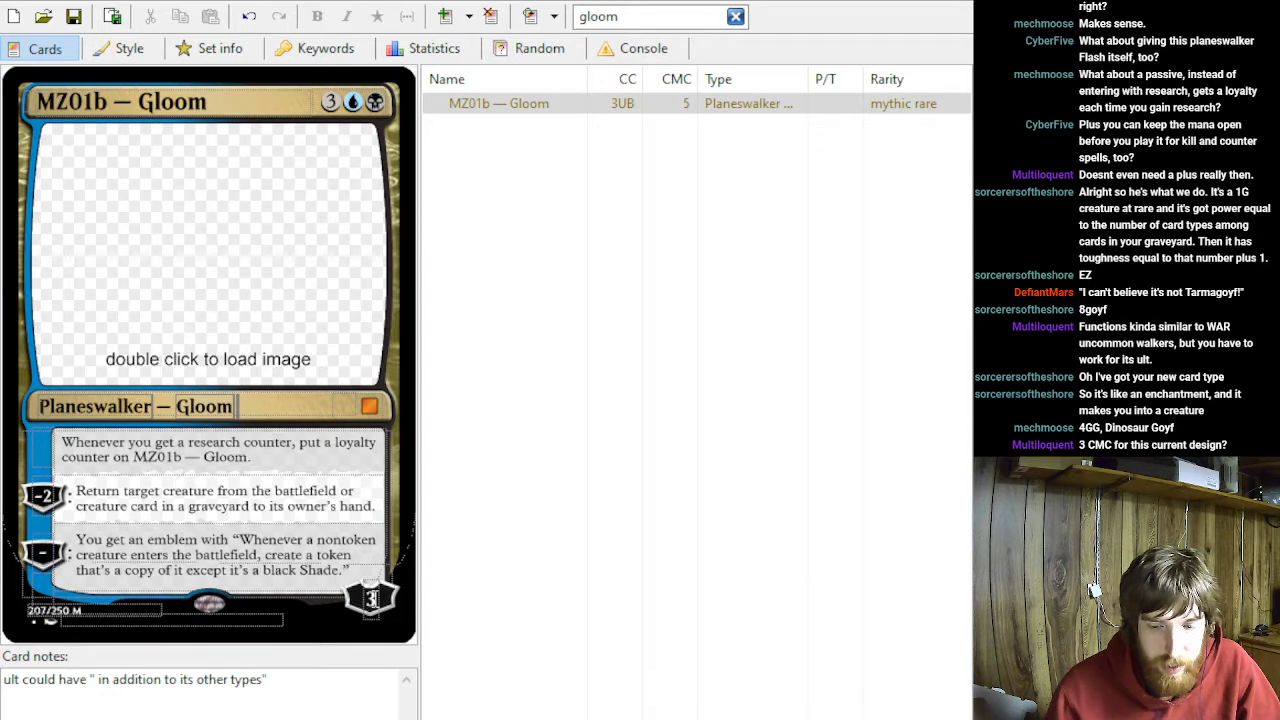
{"action": "key", "text": "BackSpace"}
{"action": "type", "text": "4"}
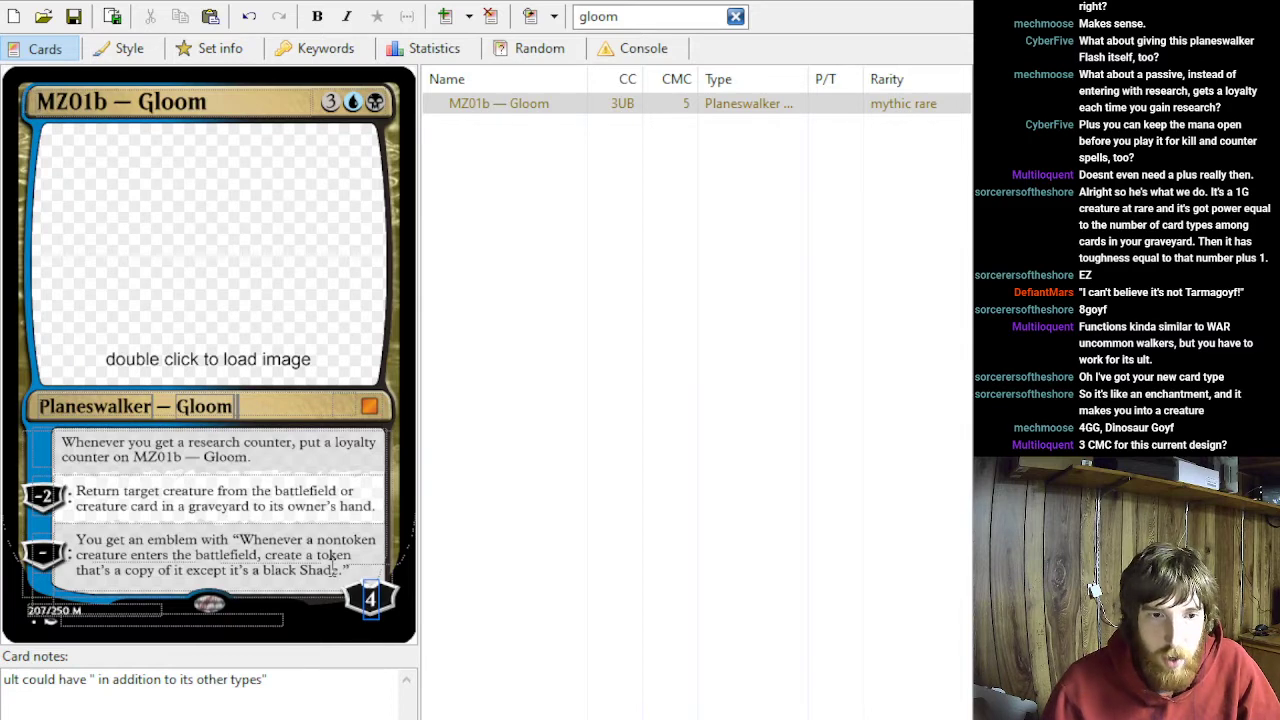
- Change the generic mana in the card's casting cost to 1, for a cost of 1UB
{"action": "left_click", "coordinate": [331, 101]}
{"action": "key", "text": "BackSpace"}
{"action": "type", "text": "1"}
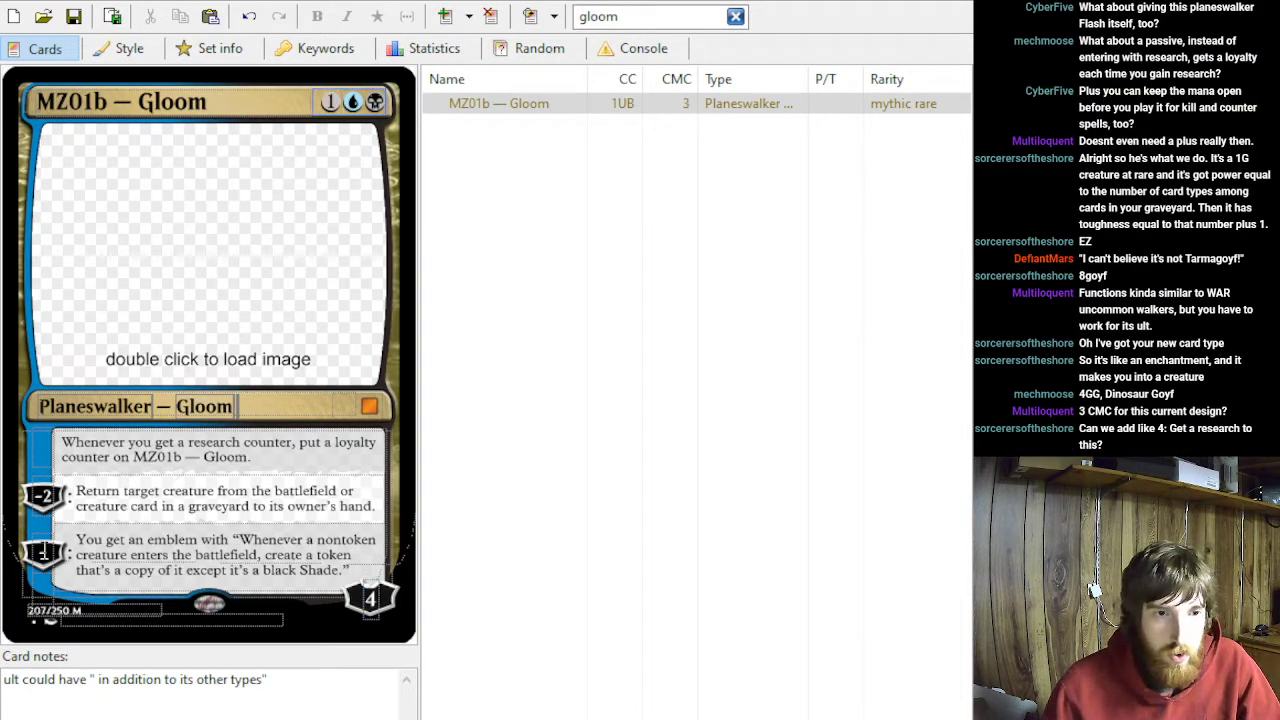
- Set the emblem ability's loyalty cost to −7 and the starting loyalty to 3
{"action": "left_click", "coordinate": [45, 552]}
{"action": "key", "text": "BackSpace"}
{"action": "type", "text": "7"}
{"action": "left_click", "coordinate": [368, 596]}
{"action": "key", "text": "BackSpace"}
{"action": "type", "text": "3"}
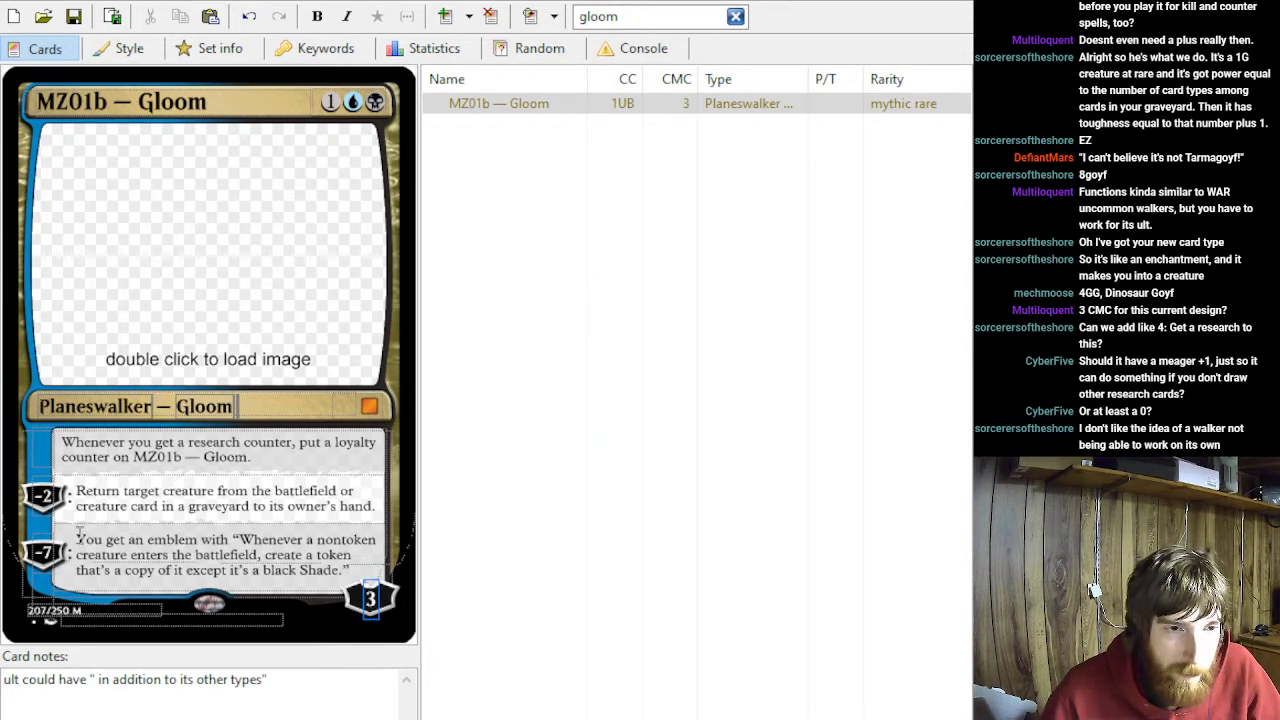
- Move the emblem text out of the third ability into a new fourth ability, leaving placeholder text "kk" in the third
{"action": "left_click_drag", "start_coordinate": [79, 531], "coordinate": [451, 609]}
{"action": "key", "text": "ctrl+c"}
{"action": "key", "text": "BackSpace"}
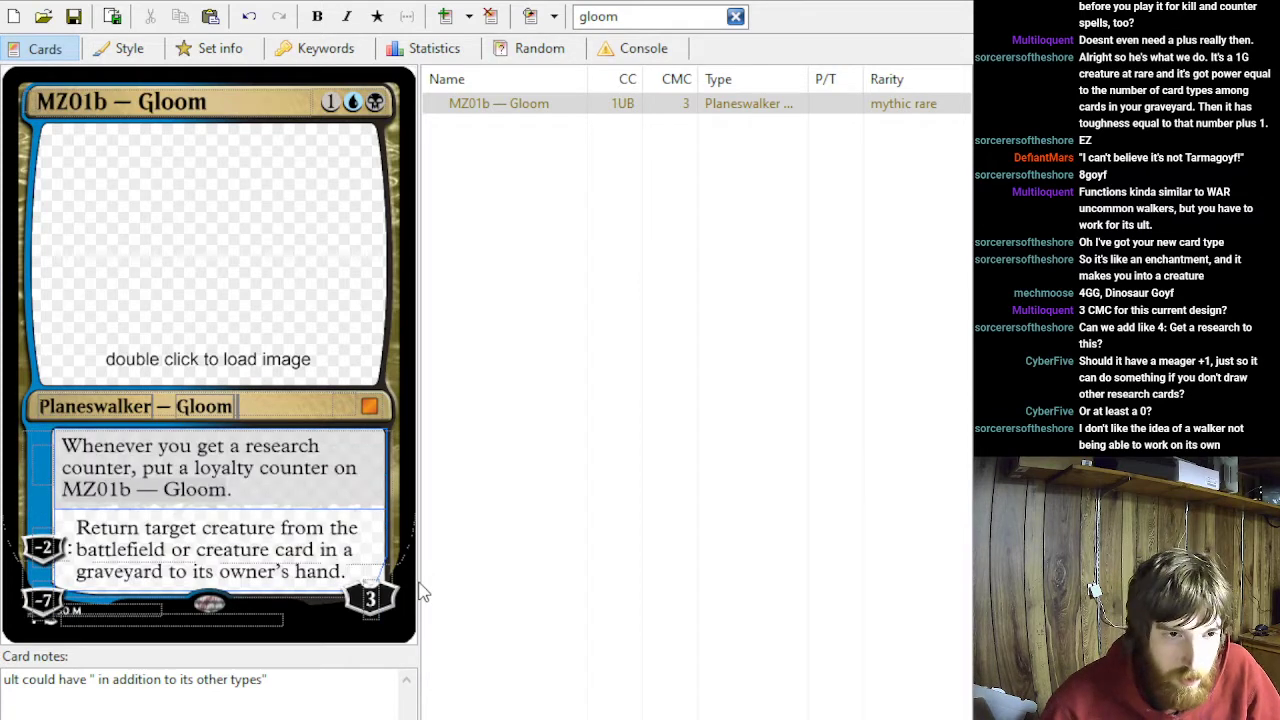
{"action": "type", "text": "k"}
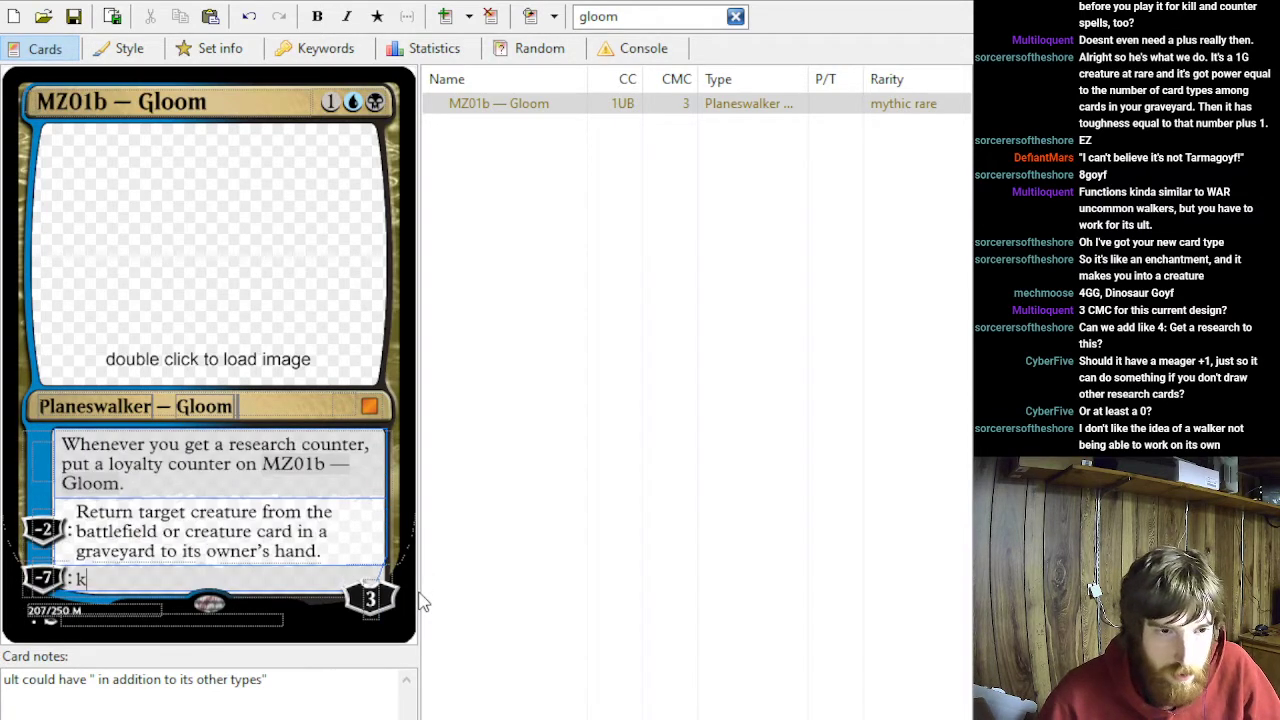
{"action": "type", "text": "k"}
{"action": "key", "text": "Return"}
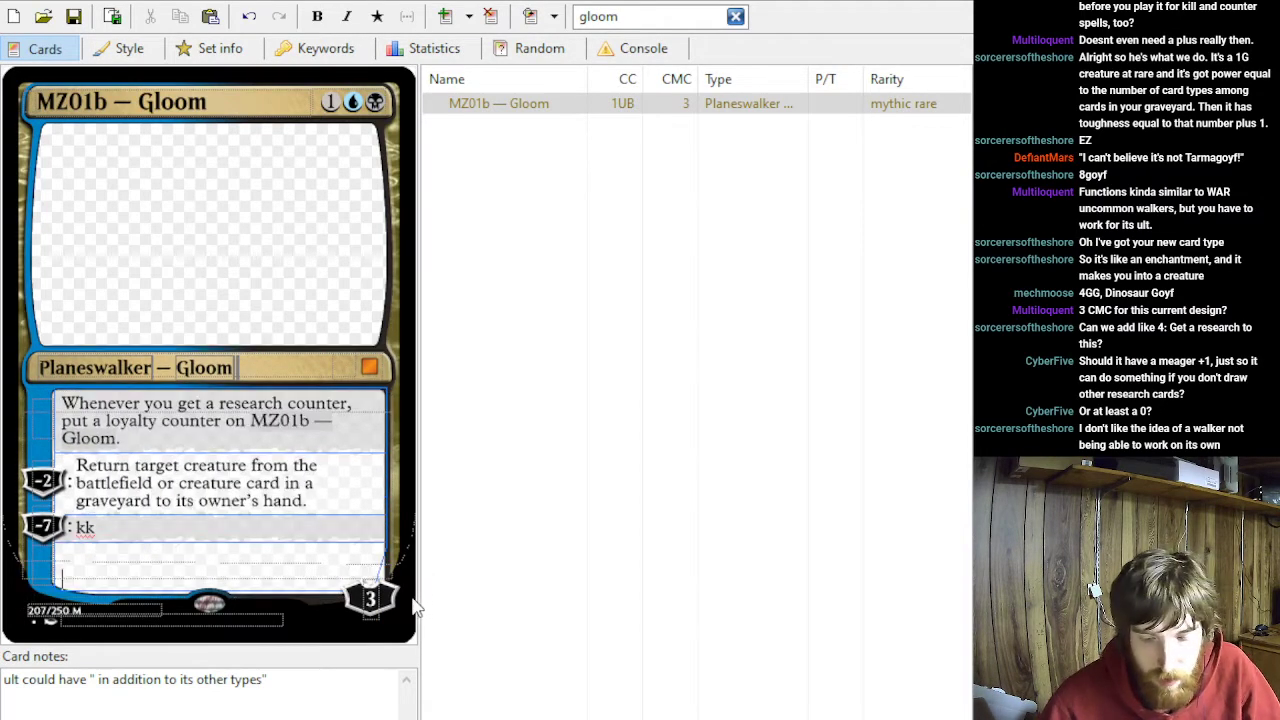
{"action": "key", "text": "ctrl+v"}
{"action": "key", "text": "BackSpace"}
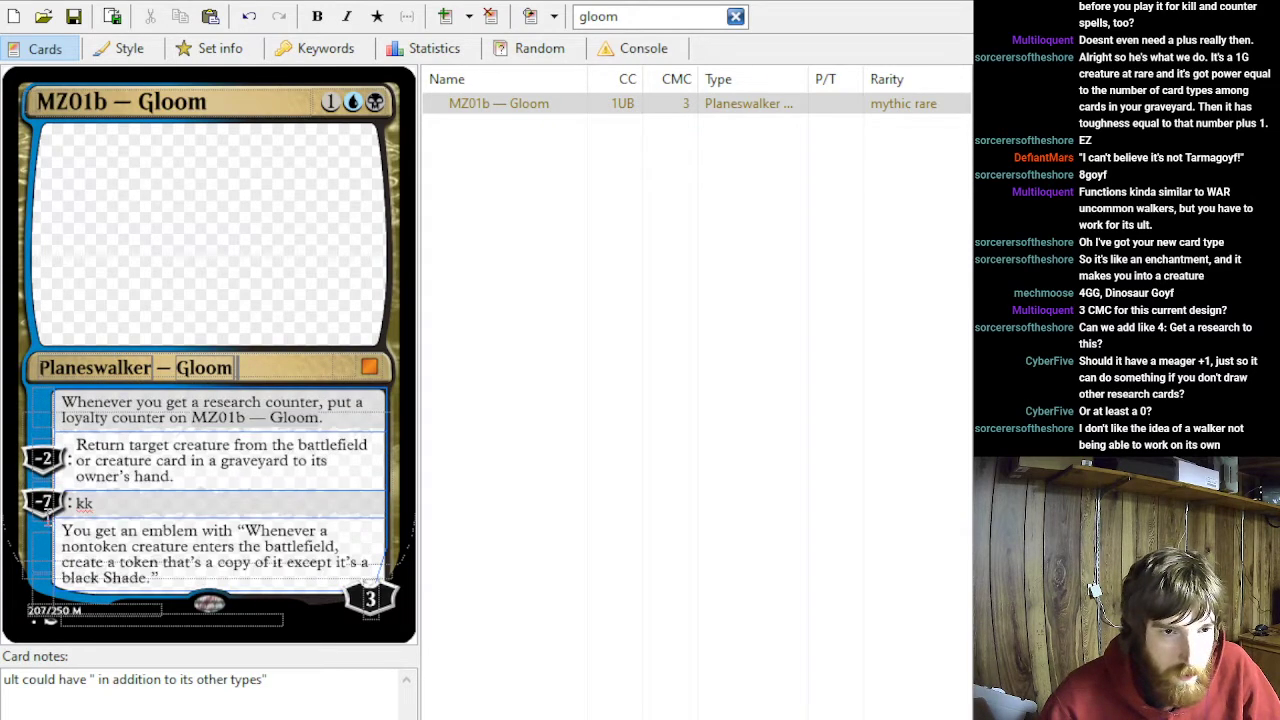
- Give the emblem text in the fourth ability a −7 cost and clear the third ability's placeholder text and cost
{"action": "type", "text": "-7"}
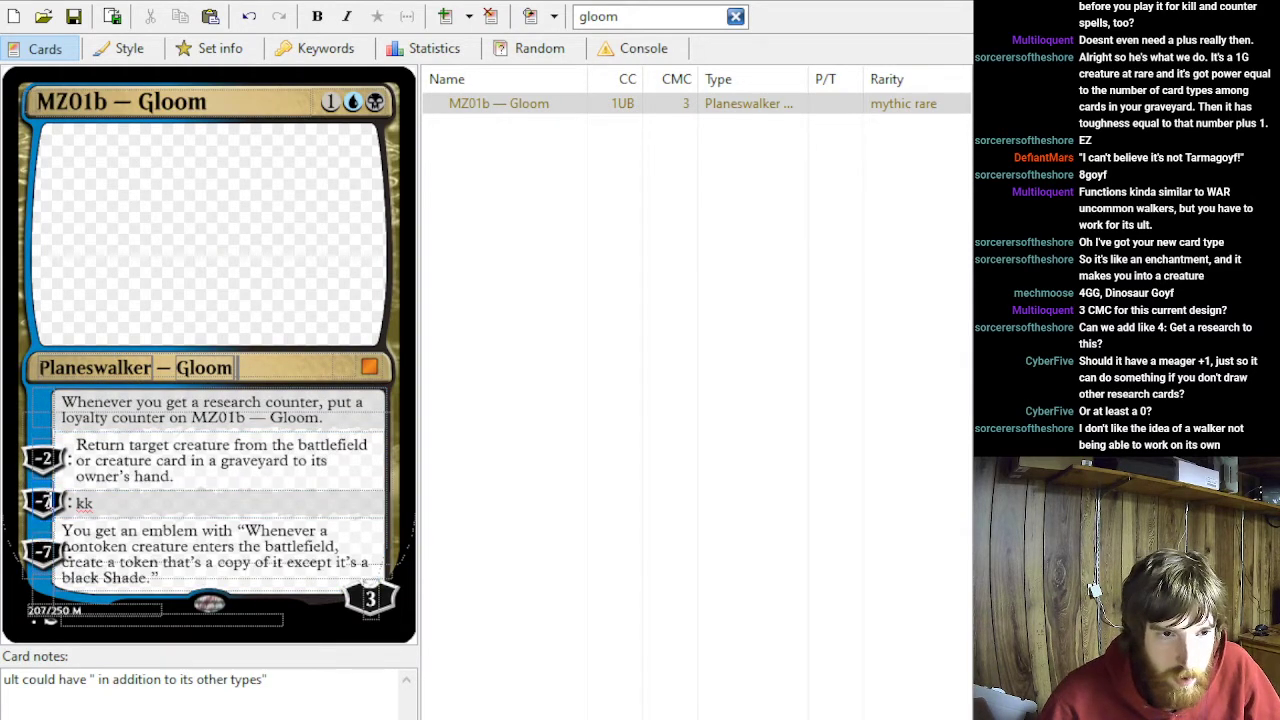
{"action": "key", "text": "BackSpace"}
{"action": "left_click_drag", "start_coordinate": [103, 504], "coordinate": [47, 506]}
{"action": "key", "text": "BackSpace"}
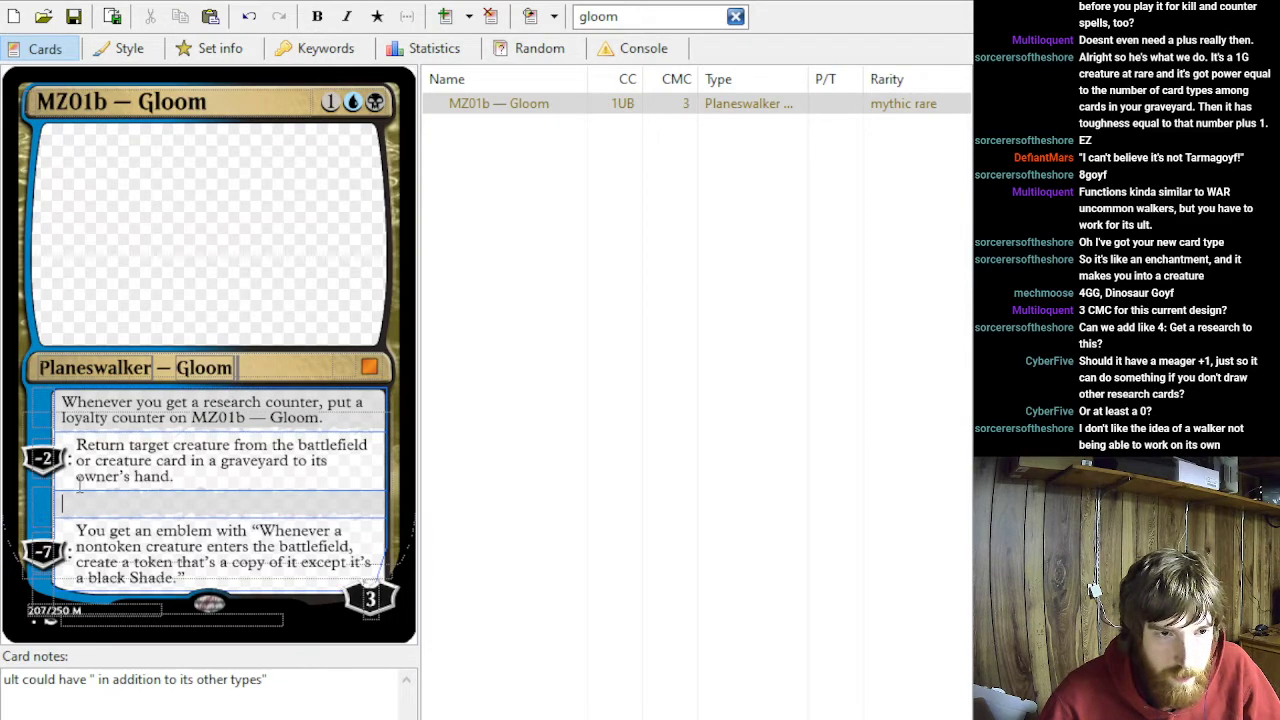
- Move the creature-return text and its −2 cost from the second ability to the empty third ability
{"action": "triple_click", "coordinate": [199, 480]}
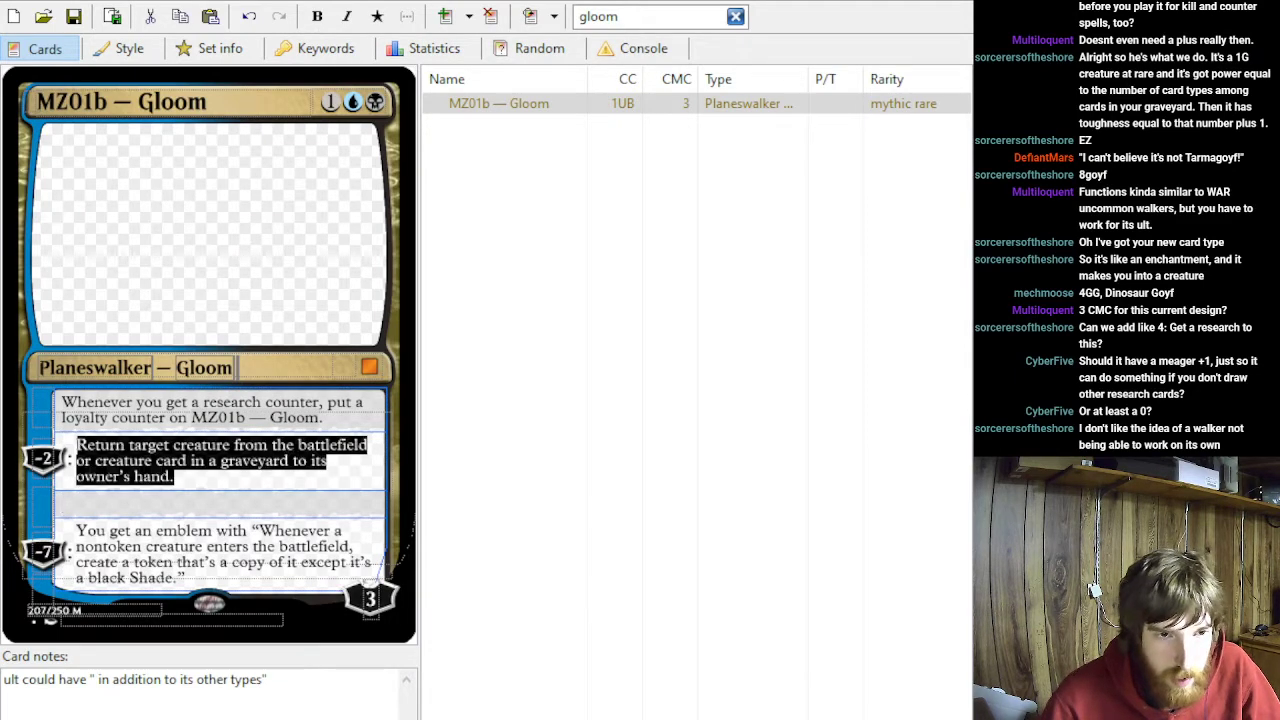
{"action": "key", "text": "BackSpace"}
{"action": "key", "text": "ctrl+z"}
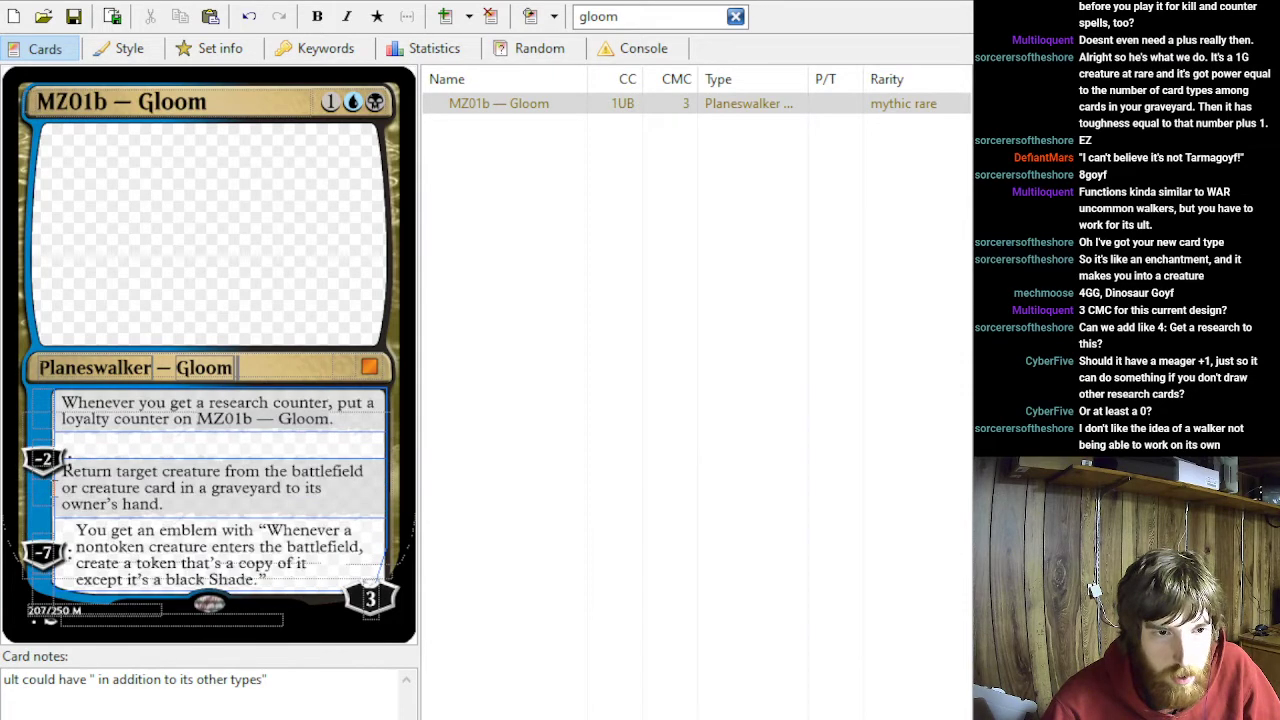
{"action": "type", "text": "-2"}
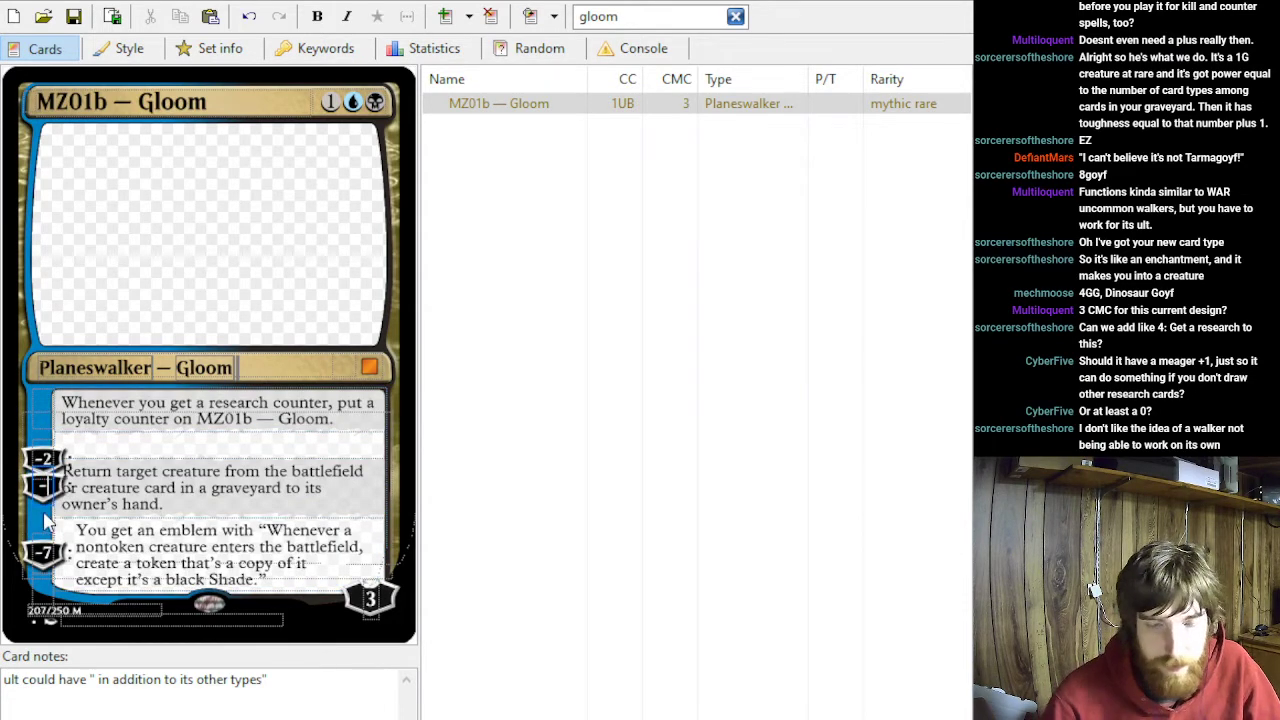
{"action": "left_click", "coordinate": [52, 457]}
{"action": "key", "text": "BackSpace"}
{"action": "key", "text": "BackSpace"}
{"action": "left_click", "coordinate": [88, 452]}
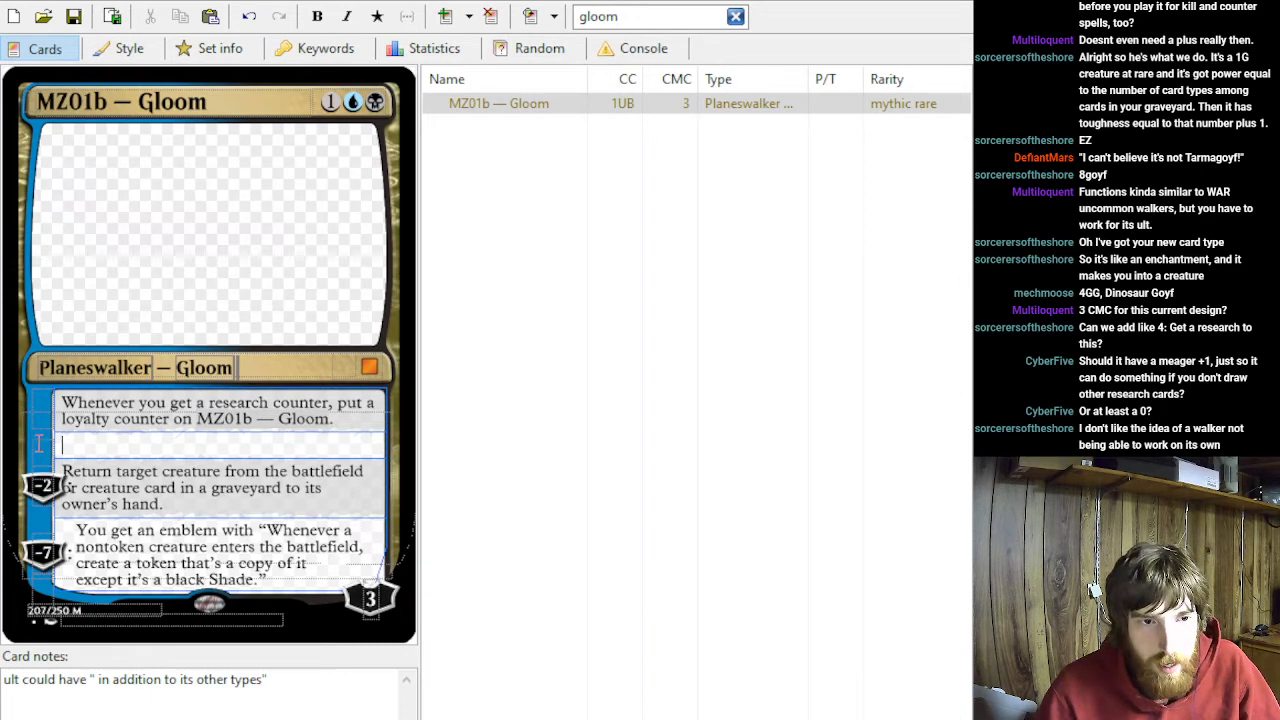
- Give the empty second ability of MZ01b Gloom a +1 loyalty cost
{"action": "left_click", "coordinate": [40, 445]}
{"action": "type", "text": "+1:"}
{"action": "left_click", "coordinate": [77, 448]}
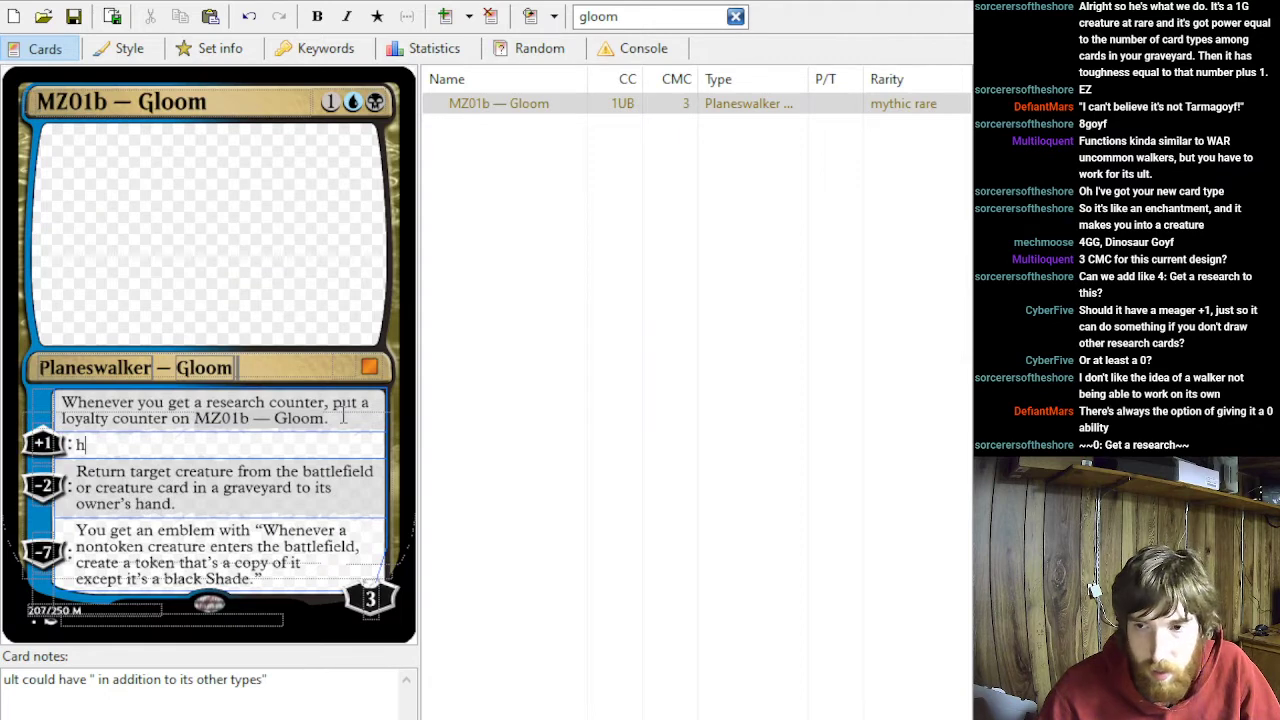
{"action": "type", "text": "h"}
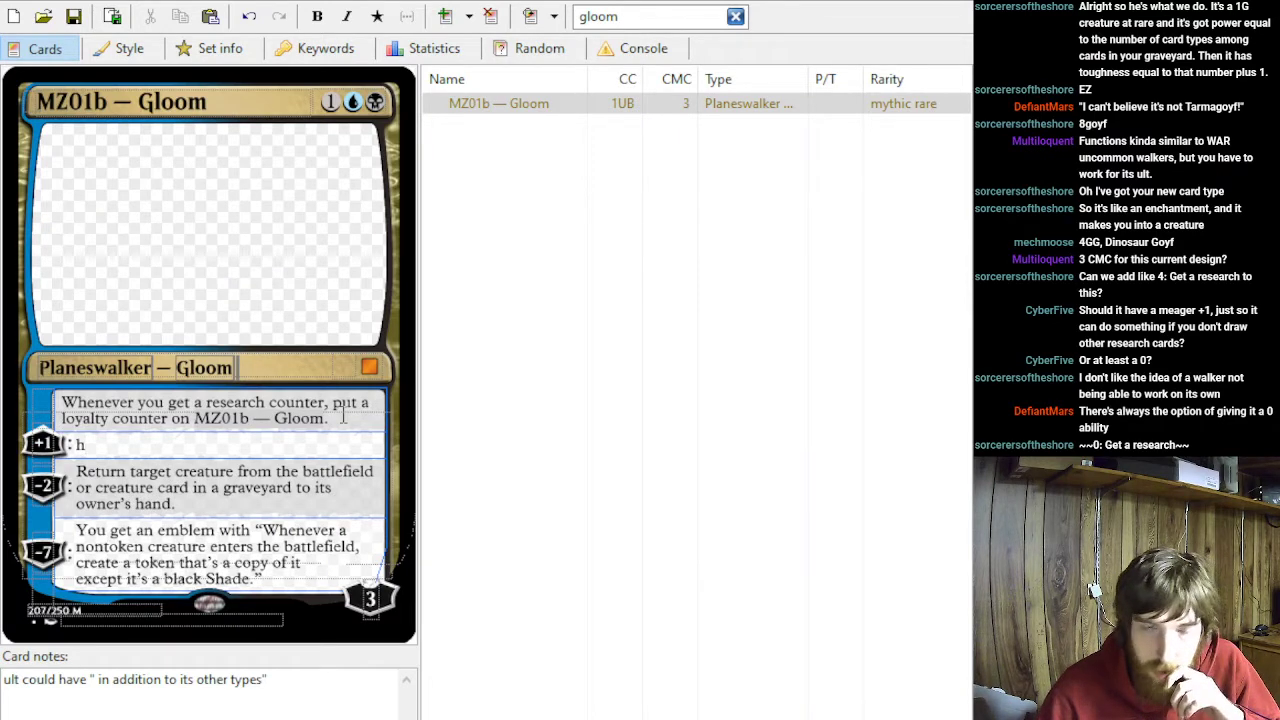
{"action": "key", "text": "BackSpace"}
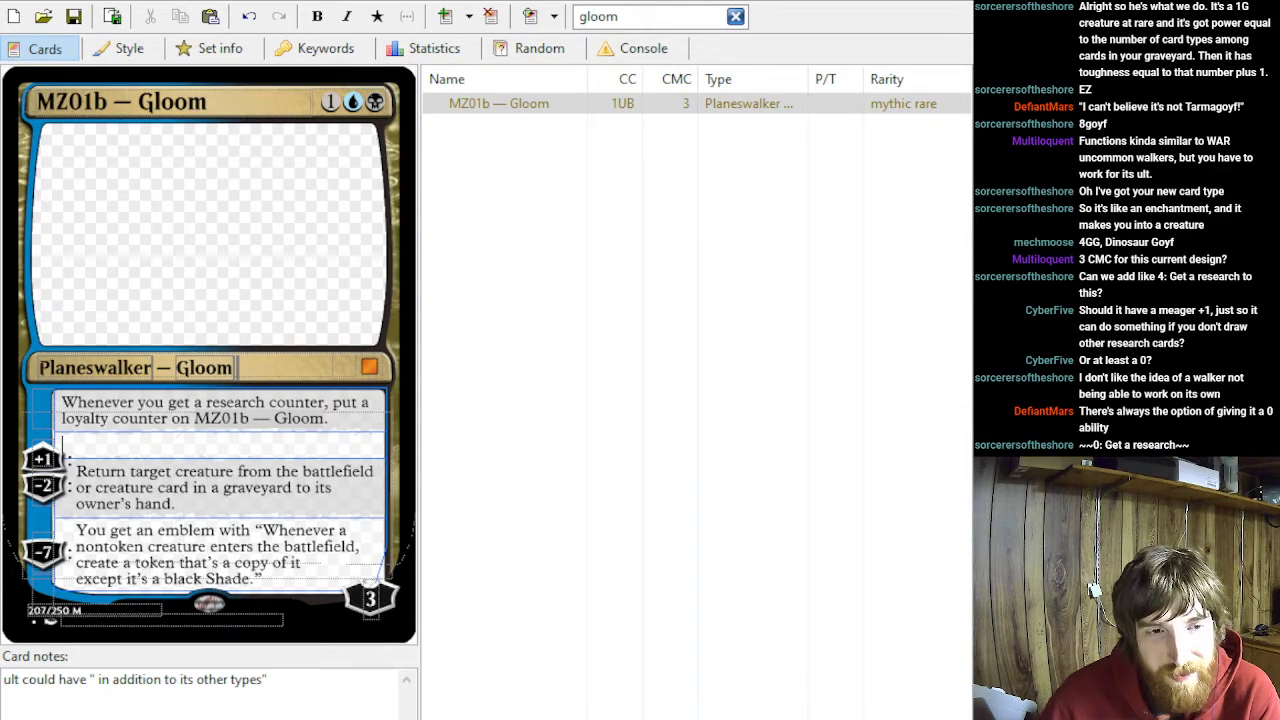
- Word the +1 ability as "Tap or untap target permanent."
{"action": "type", "text": "+1: Ta"}
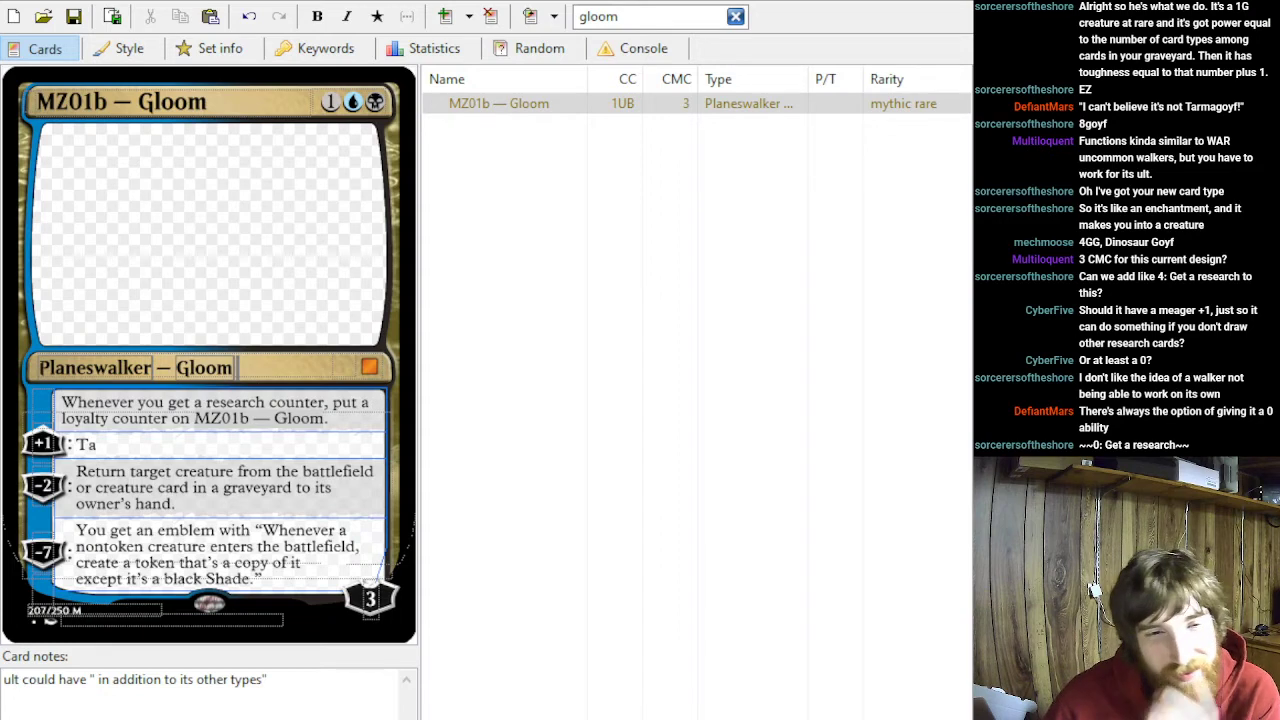
{"action": "type", "text": "p or"}
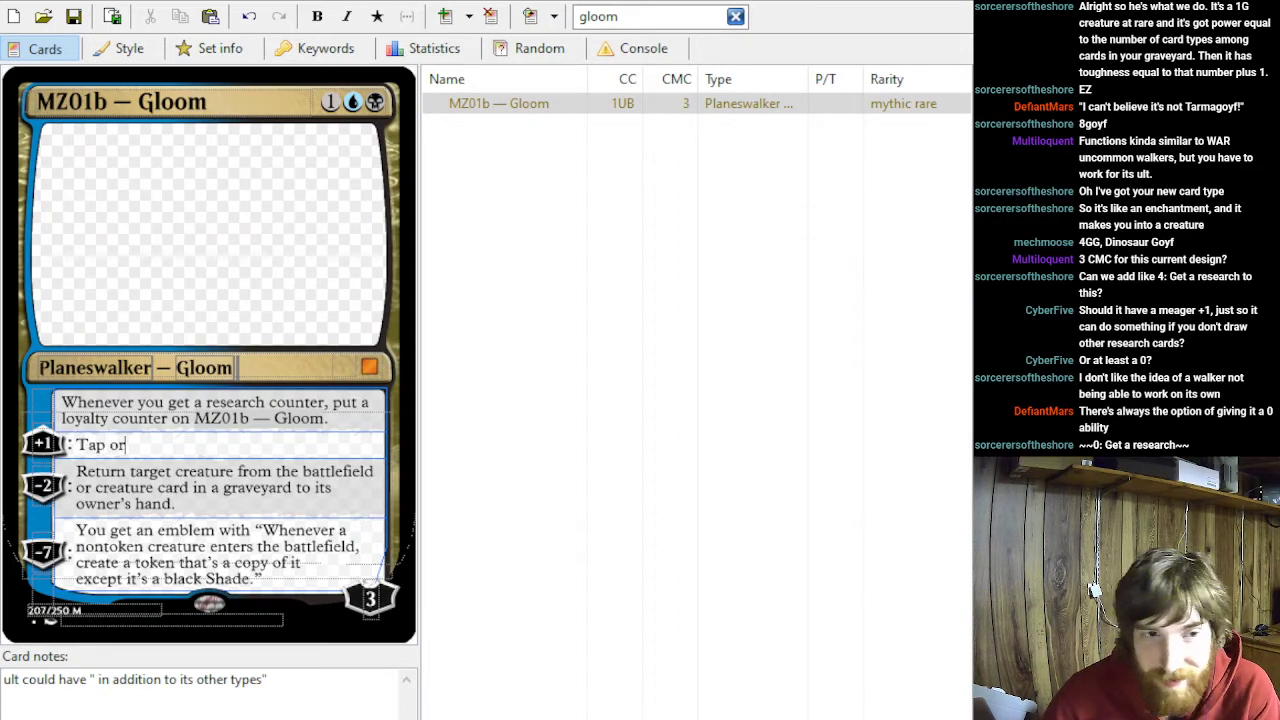
{"action": "type", "text": " untap target creature."}
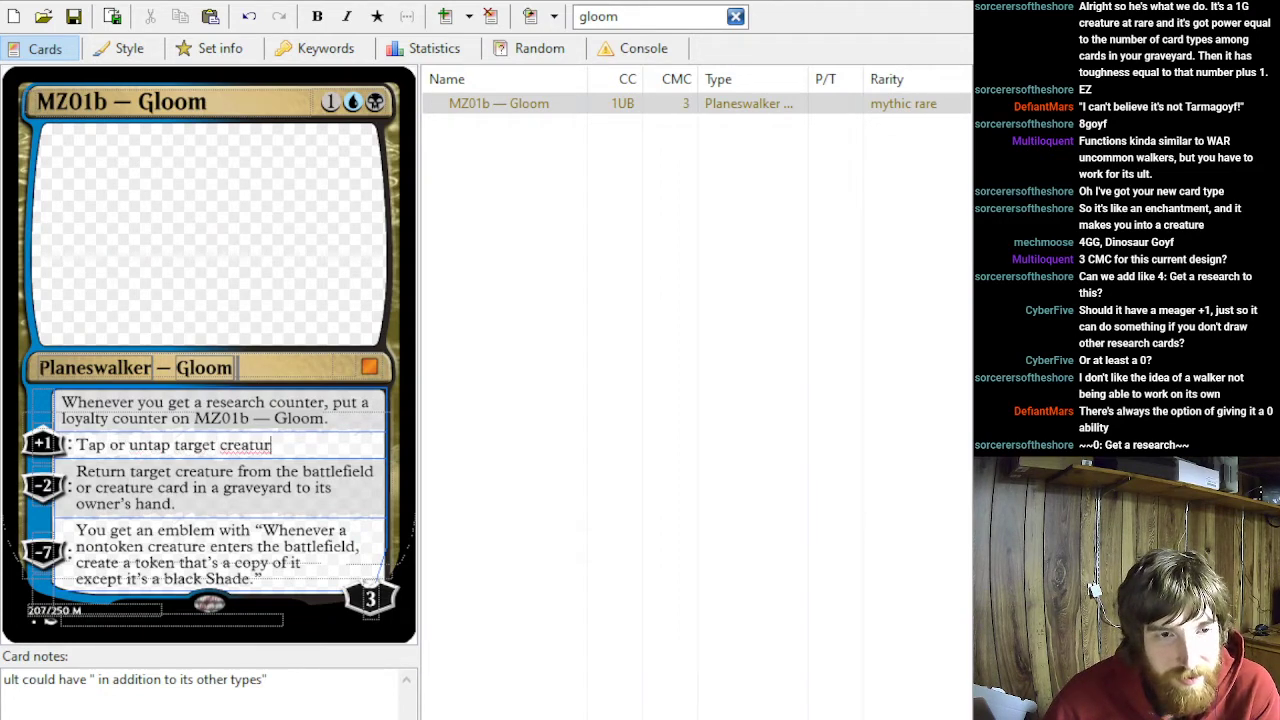
{"action": "key", "text": "BackSpace"}
{"action": "key", "text": "BackSpace"}
{"action": "key", "text": "BackSpace"}
{"action": "key", "text": "BackSpace"}
{"action": "key", "text": "BackSpace"}
{"action": "key", "text": "BackSpace"}
{"action": "key", "text": "BackSpace"}
{"action": "key", "text": "BackSpace"}
{"action": "type", "text": "pep"}
{"action": "key", "text": "BackSpace"}
{"action": "type", "text": "rmanent."}
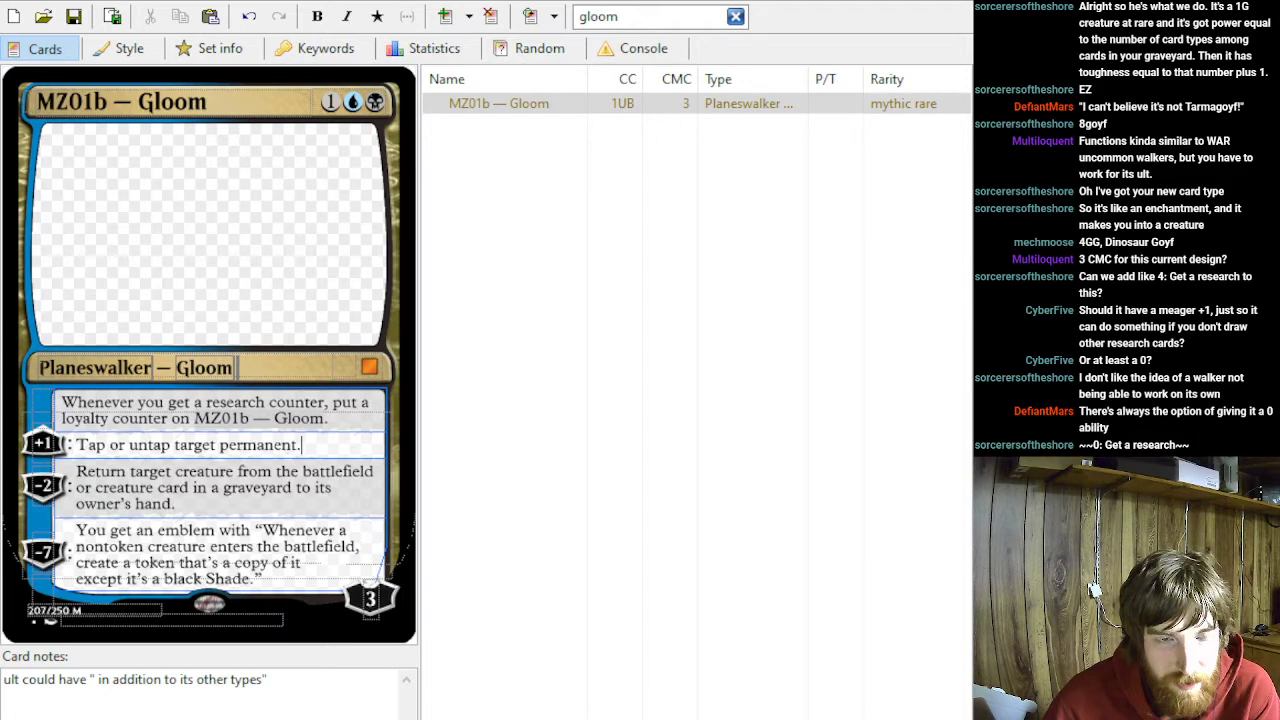
- Replace the +1 ability's text with "You mill 2 cards."
{"action": "key", "text": "BackSpace"}
{"action": "key", "text": "BackSpace"}
{"action": "key", "text": "BackSpace"}
{"action": "key", "text": "BackSpace"}
{"action": "key", "text": "BackSpace"}
{"action": "key", "text": "BackSpace"}
{"action": "key", "text": "BackSpace"}
{"action": "key", "text": "BackSpace"}
{"action": "key", "text": "BackSpace"}
{"action": "key", "text": "BackSpace"}
{"action": "key", "text": "BackSpace"}
{"action": "key", "text": "BackSpace"}
{"action": "key", "text": "BackSpace"}
{"action": "key", "text": "BackSpace"}
{"action": "key", "text": "BackSpace"}
{"action": "key", "text": "BackSpace"}
{"action": "key", "text": "BackSpace"}
{"action": "key", "text": "BackSpace"}
{"action": "key", "text": "BackSpace"}
{"action": "key", "text": "BackSpace"}
{"action": "key", "text": "BackSpace"}
{"action": "key", "text": "BackSpace"}
{"action": "key", "text": "BackSpace"}
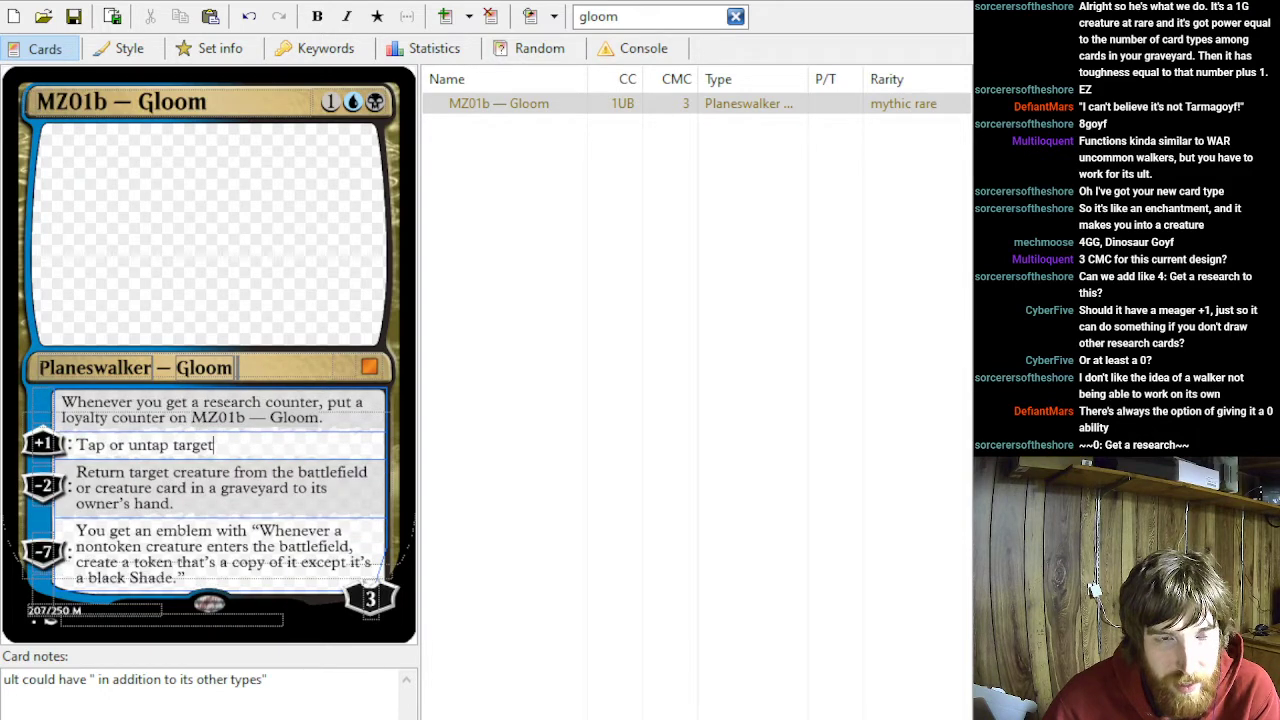
{"action": "key", "text": "BackSpace"}
{"action": "key", "text": "BackSpace"}
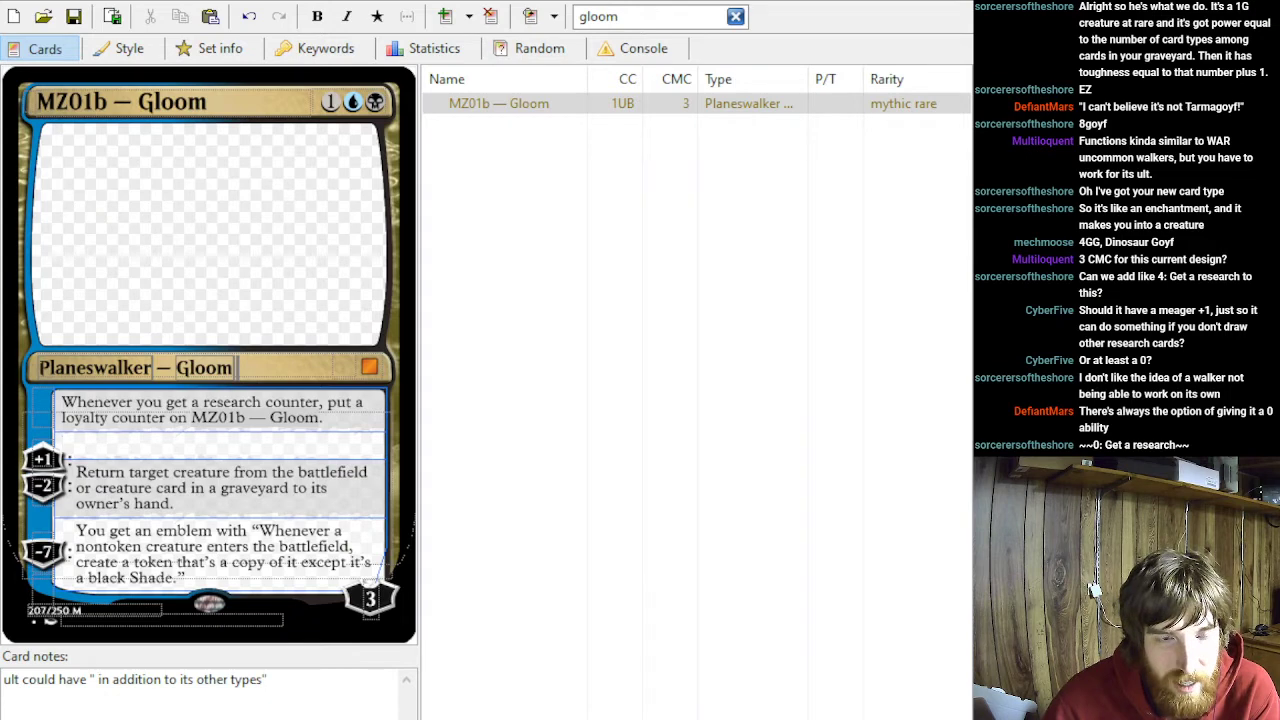
{"action": "type", "text": "You mil"}
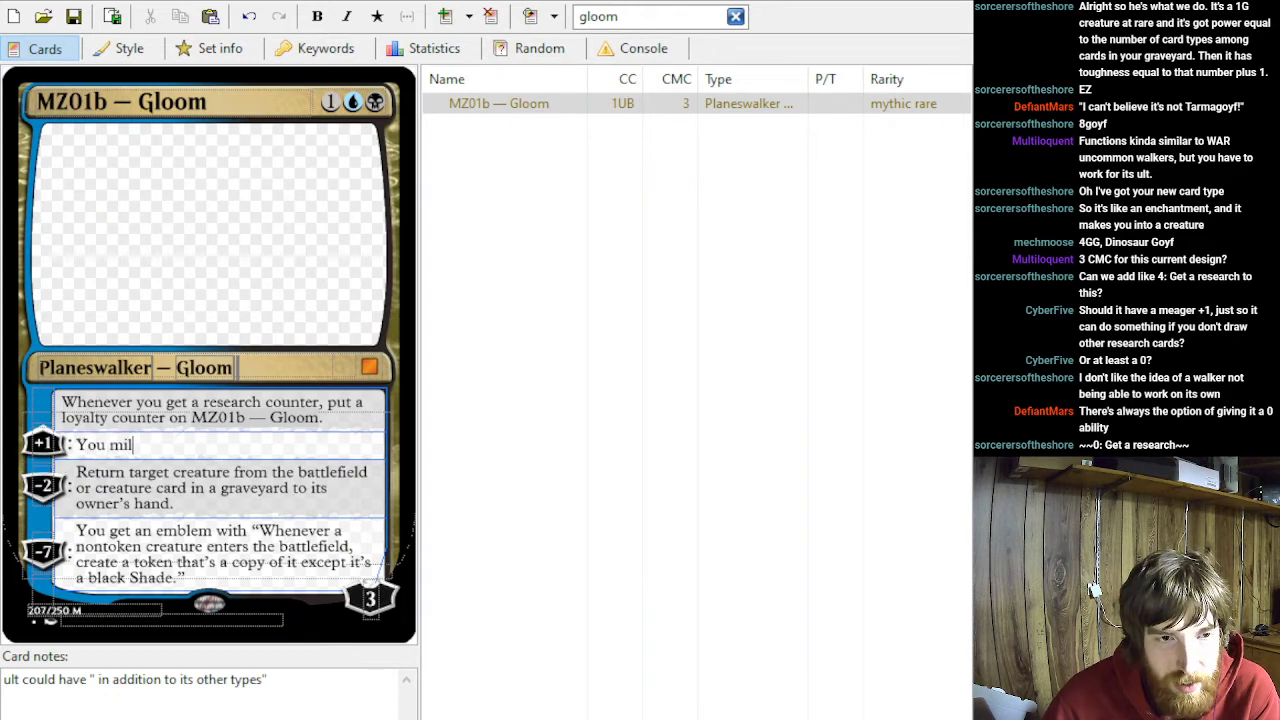
{"action": "type", "text": "l 2 cards."}
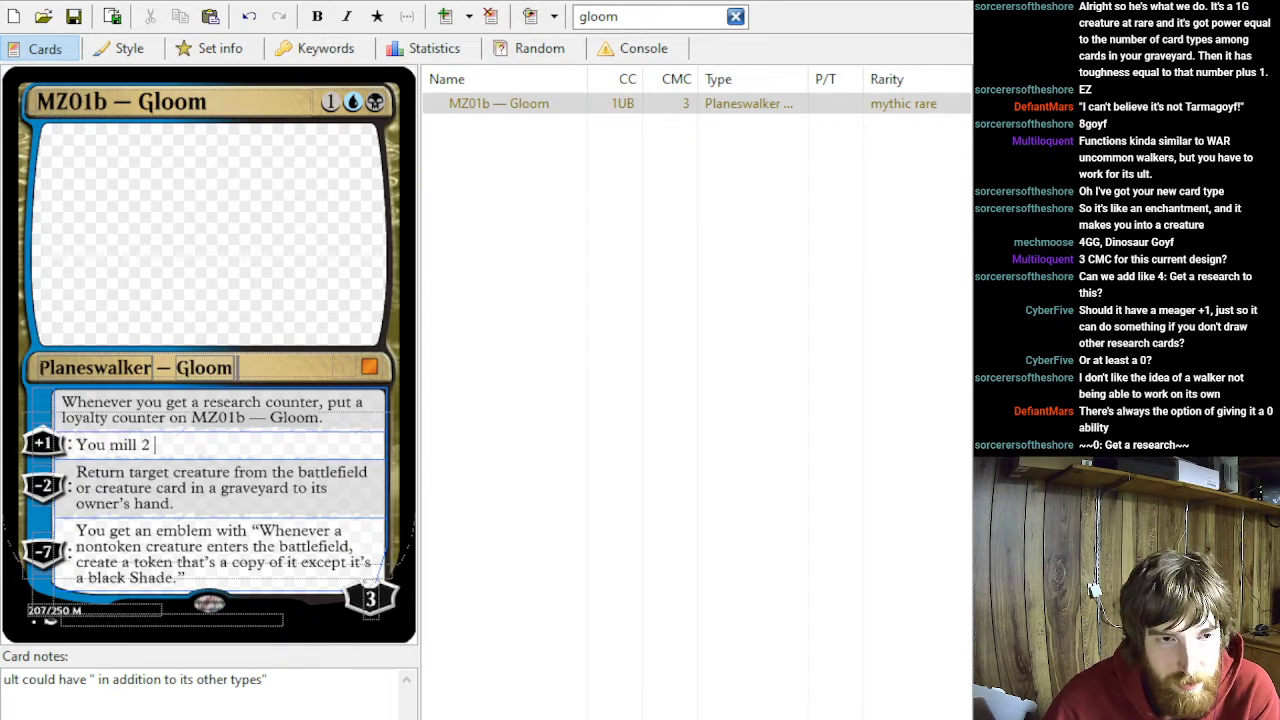
- Replace the +1 ability's milling text with "Surveil 2."
{"action": "key", "text": "BackSpace"}
{"action": "key", "text": "BackSpace"}
{"action": "key", "text": "BackSpace"}
{"action": "key", "text": "BackSpace"}
{"action": "key", "text": "BackSpace"}
{"action": "key", "text": "BackSpace"}
{"action": "key", "text": "BackSpace"}
{"action": "key", "text": "BackSpace"}
{"action": "key", "text": "BackSpace"}
{"action": "key", "text": "BackSpace"}
{"action": "key", "text": "BackSpace"}
{"action": "key", "text": "BackSpace"}
{"action": "key", "text": "BackSpace"}
{"action": "key", "text": "BackSpace"}
{"action": "key", "text": "BackSpace"}
{"action": "key", "text": "BackSpace"}
{"action": "key", "text": "BackSpace"}
{"action": "key", "text": "BackSpace"}
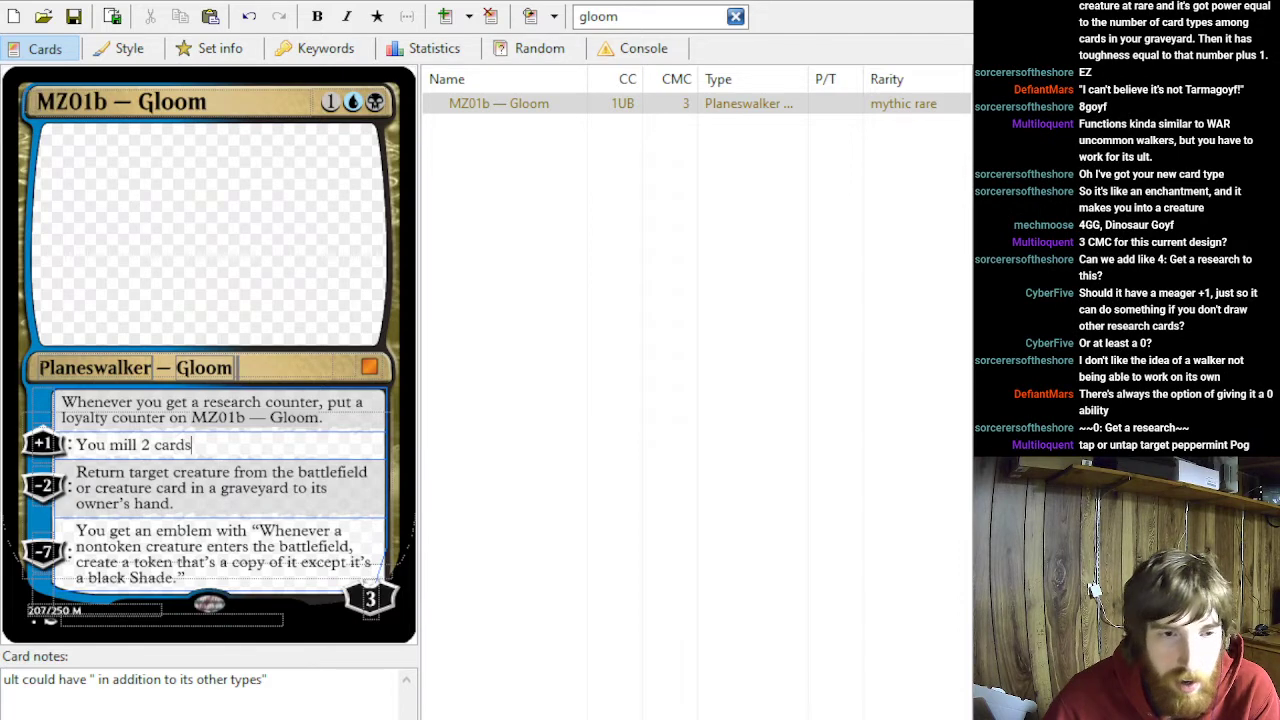
{"action": "type", "text": "Survei"}
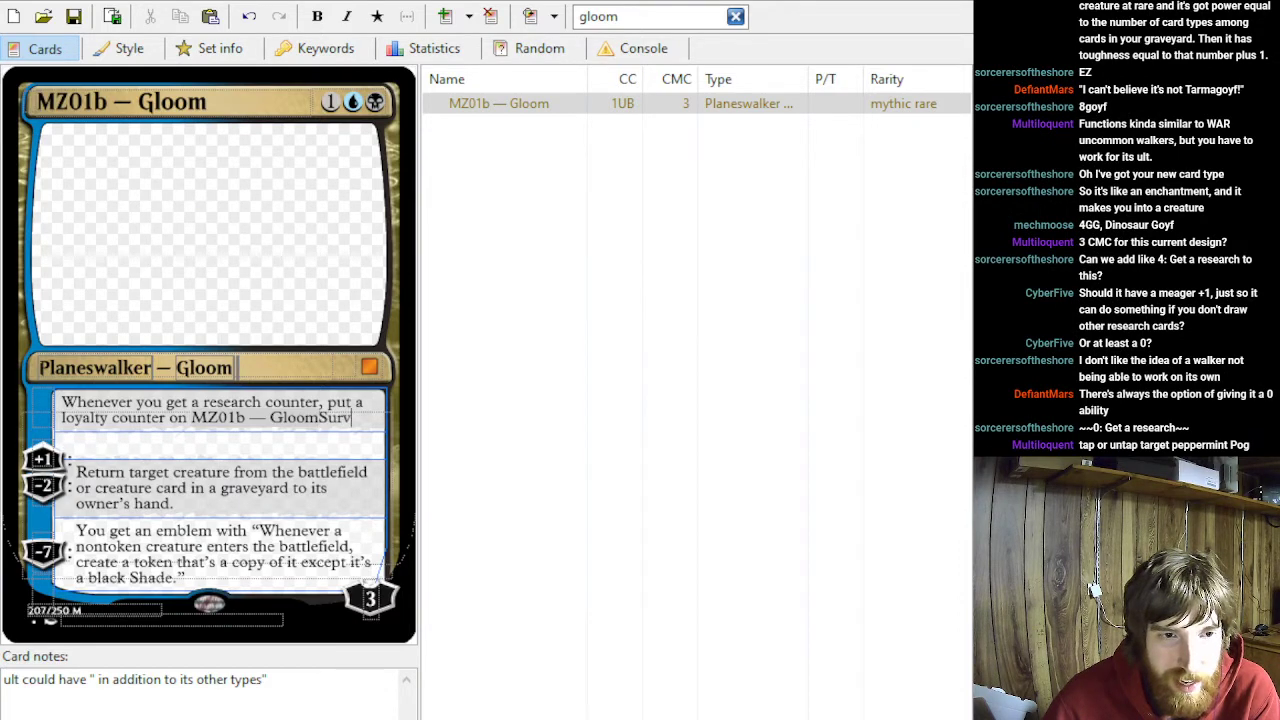
{"action": "key", "text": "BackSpace"}
{"action": "key", "text": "BackSpace"}
{"action": "key", "text": "BackSpace"}
{"action": "key", "text": "BackSpace"}
{"action": "key", "text": "BackSpace"}
{"action": "key", "text": "BackSpace"}
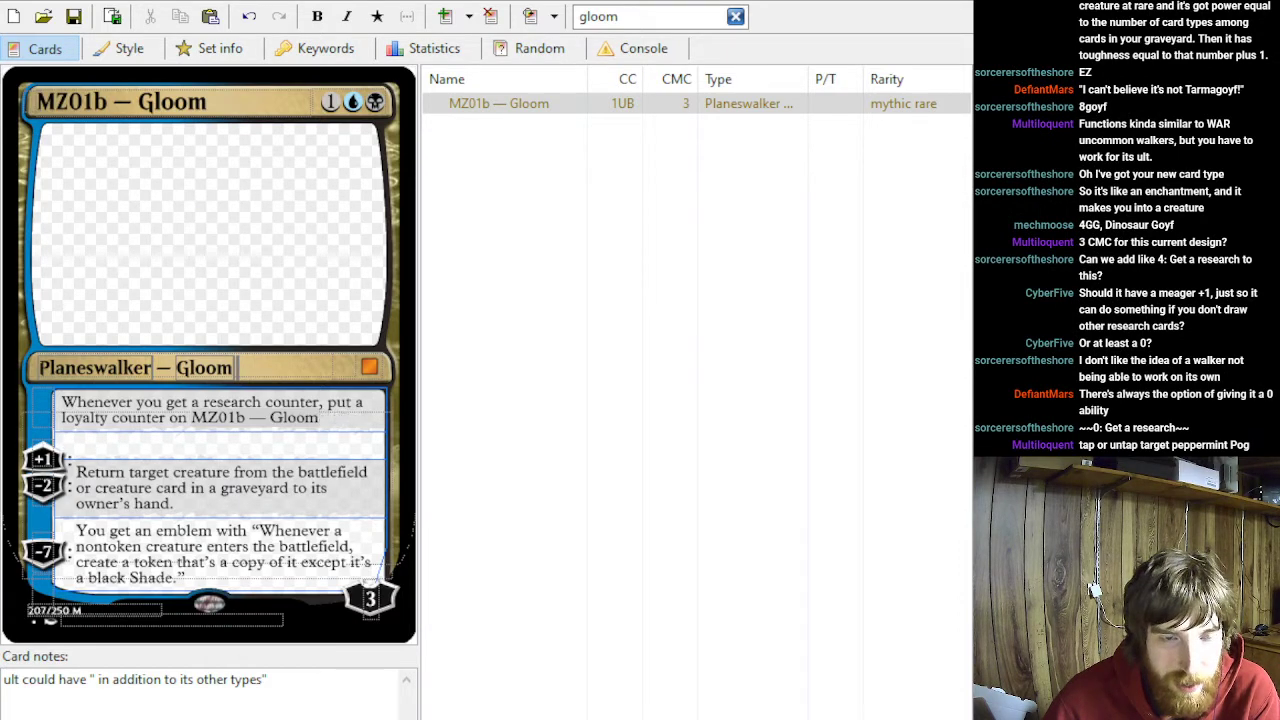
{"action": "type", "text": "Surveil"}
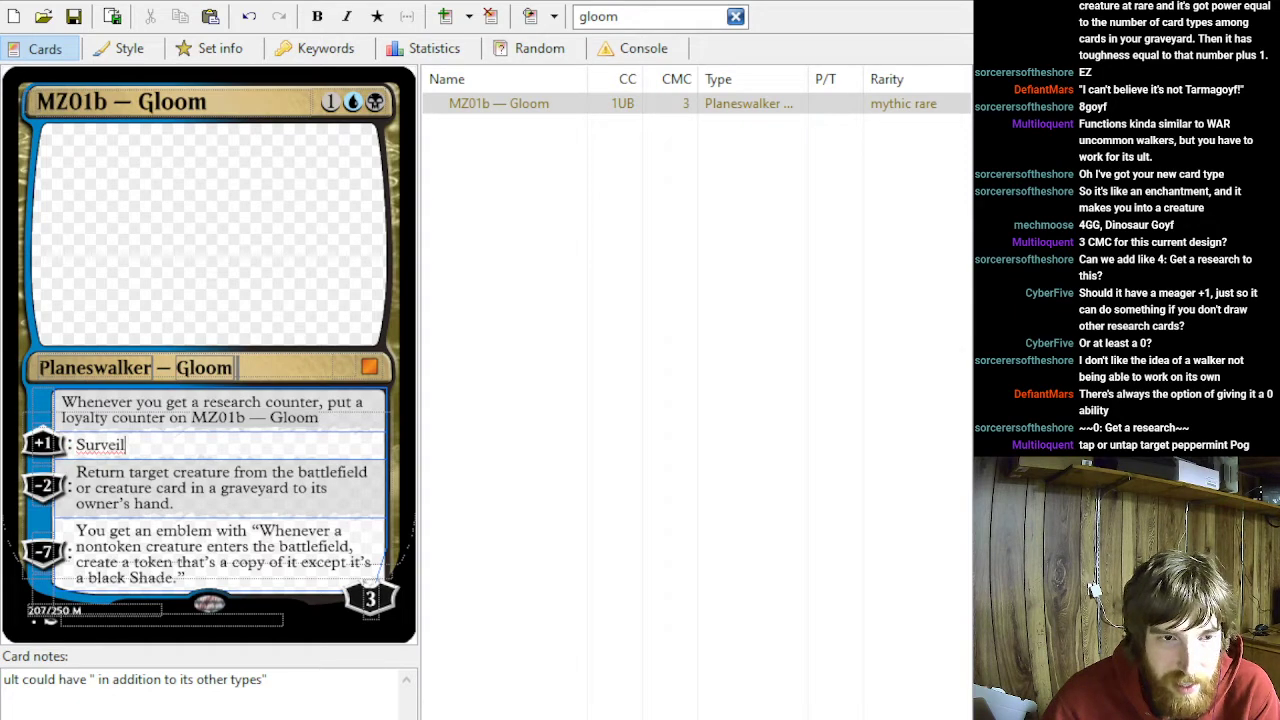
{"action": "type", "text": " 2."}
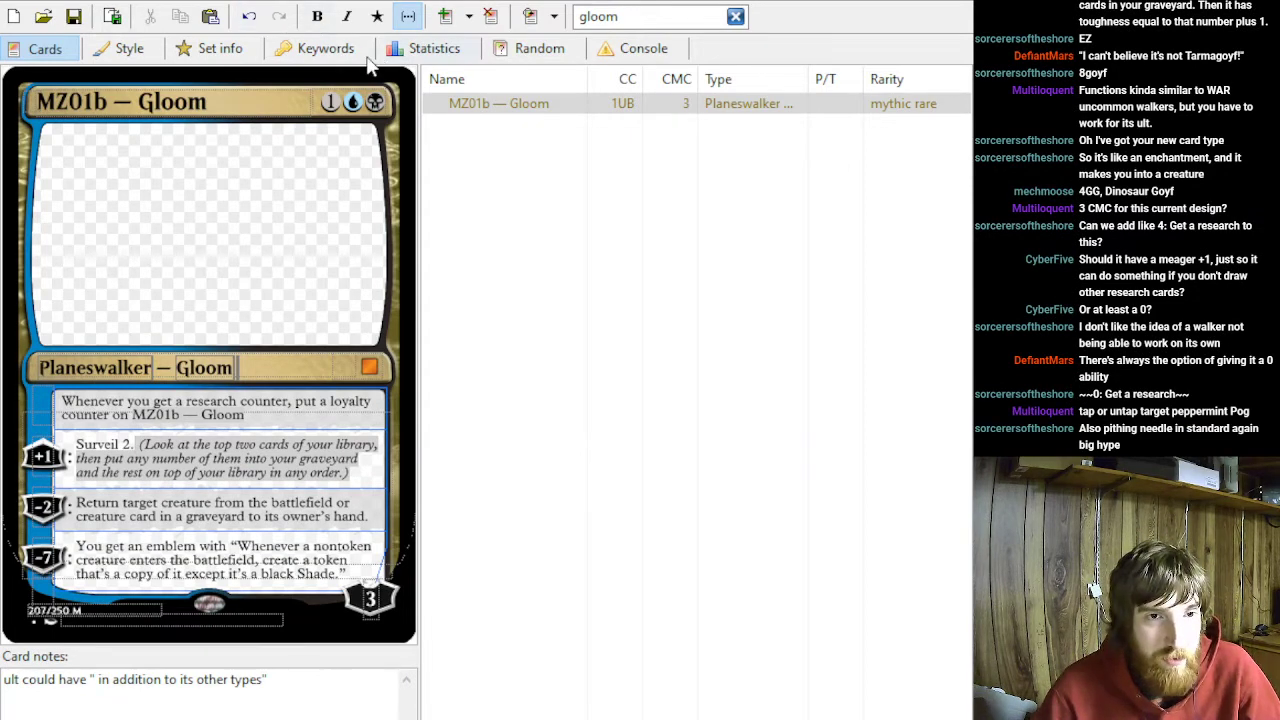
- Hide the surveil reminder text and change the +1 ability to "Surveil 1."
{"action": "left_click", "coordinate": [408, 18]}
{"action": "left_click", "coordinate": [186, 444]}
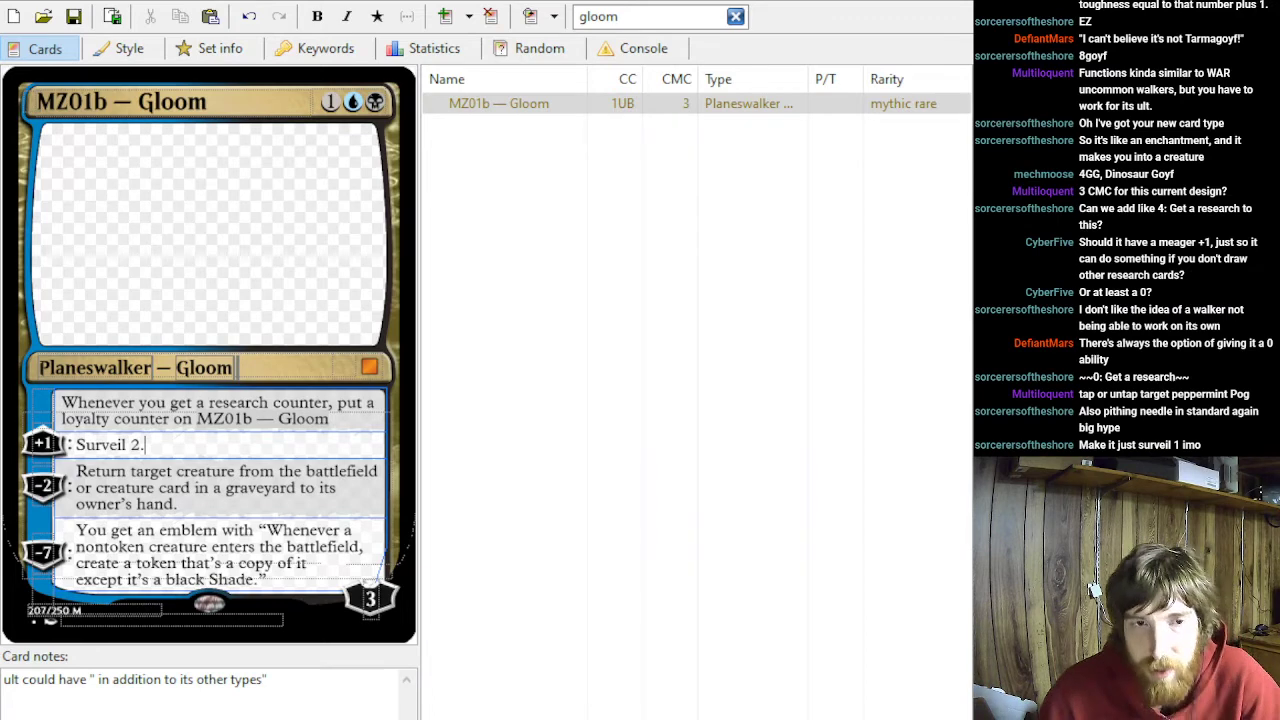
{"action": "key", "text": "BackSpace"}
{"action": "key", "text": "BackSpace"}
{"action": "type", "text": "1."}
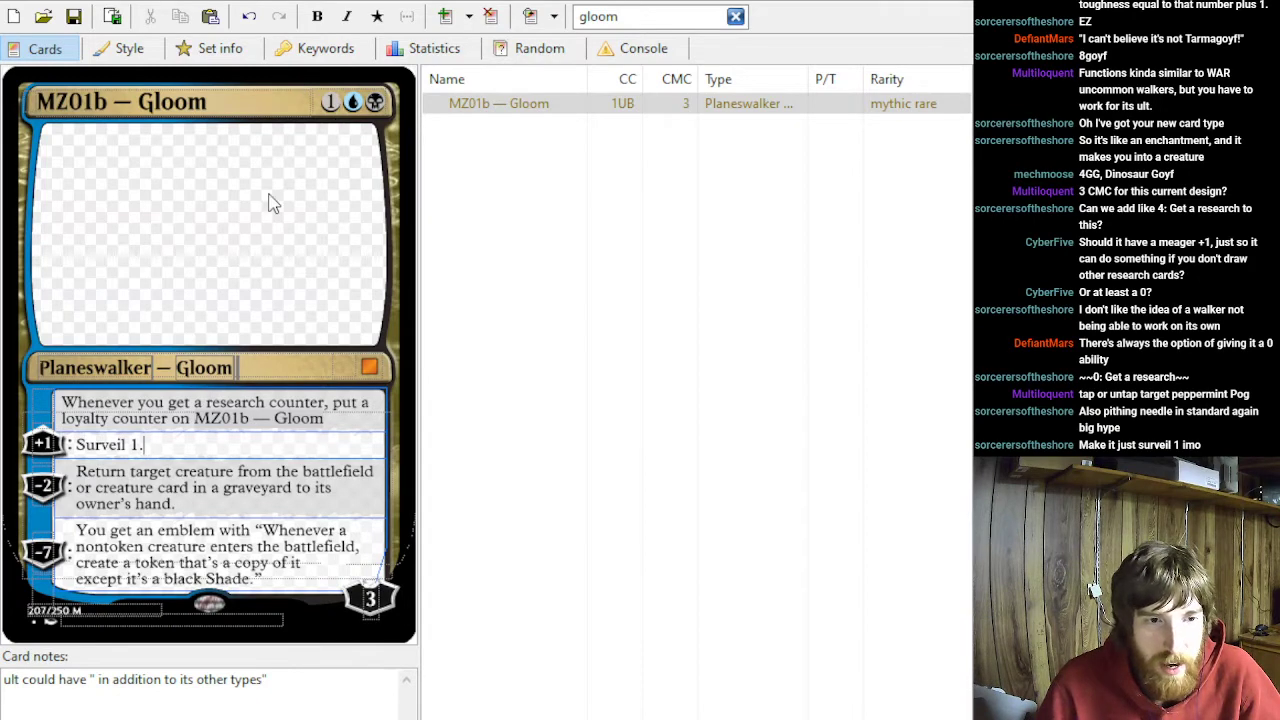
- Change the Gloom planeswalker's mana cost to 2UB
{"action": "left_click", "coordinate": [349, 102]}
{"action": "key", "text": "BackSpace"}
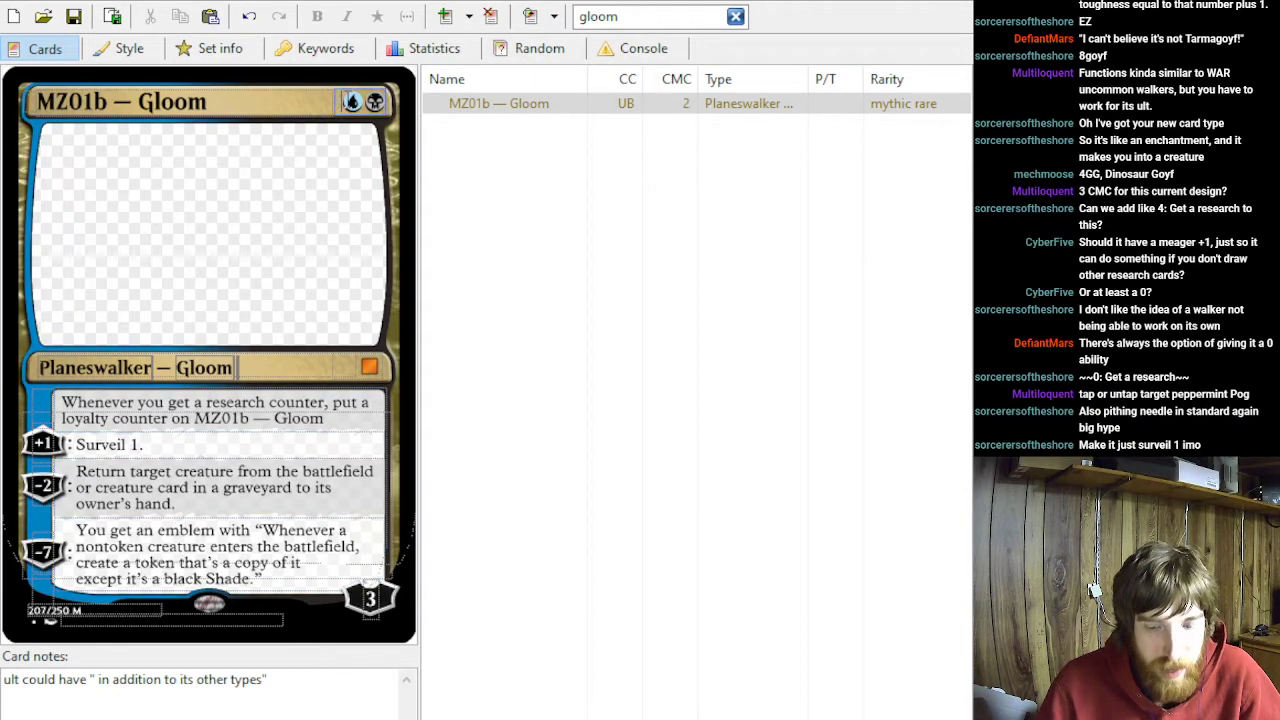
{"action": "type", "text": "2"}
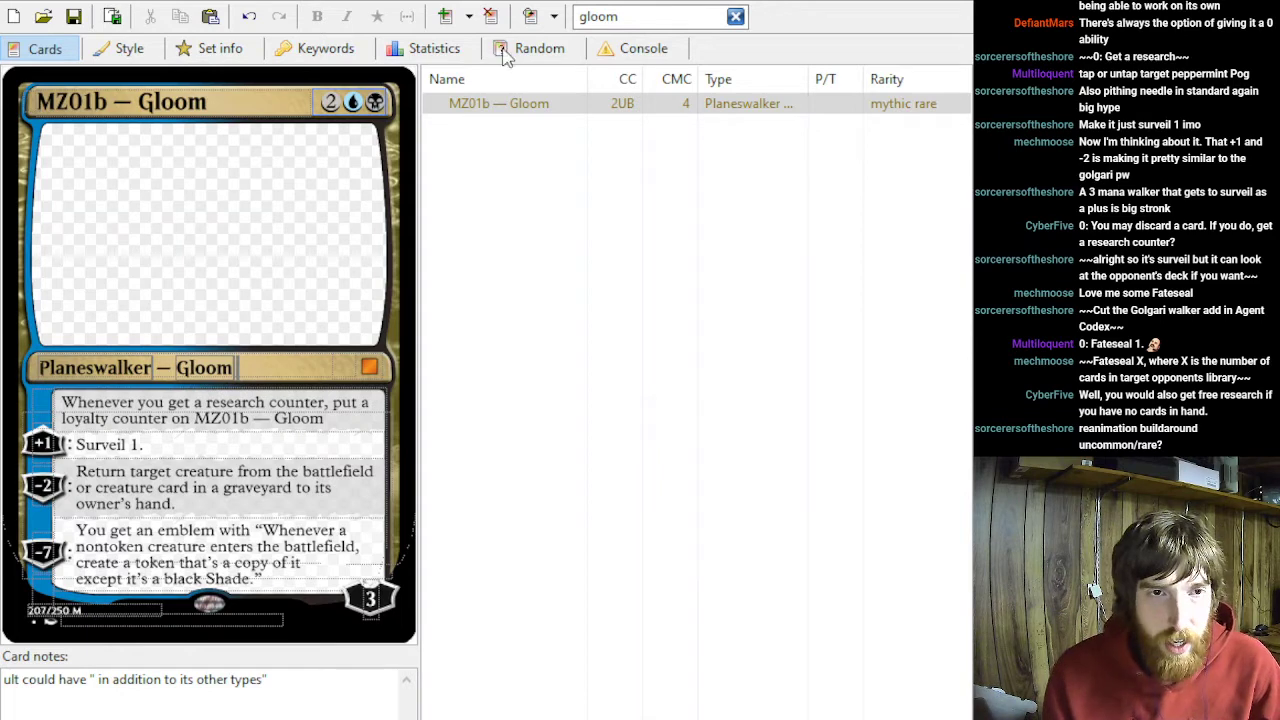
- Clear the card search and look through the full set, viewing Perfectly Normal Cultist and the UU11 Noncreature enchantment
{"action": "left_click", "coordinate": [735, 17]}
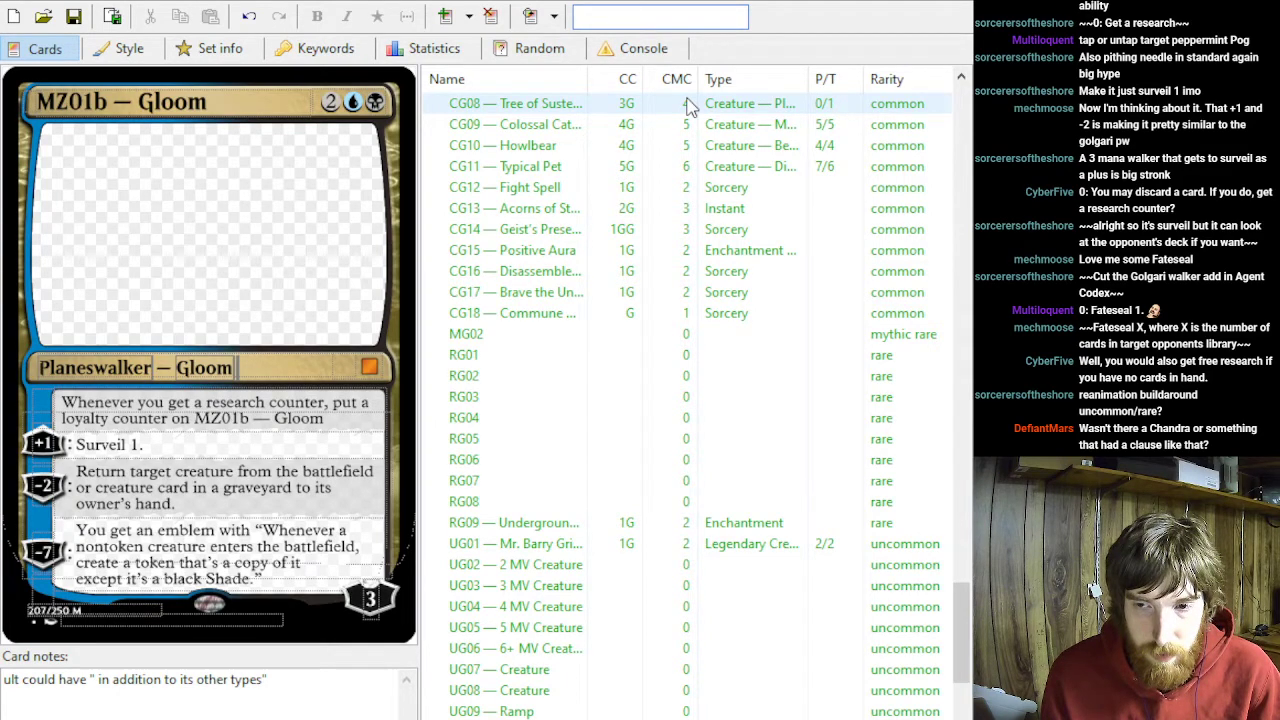
{"action": "scroll", "coordinate": [760, 225], "scroll_direction": "down", "scroll_amount": 10}
{"action": "scroll", "coordinate": [745, 205], "scroll_direction": "up", "scroll_amount": 11}
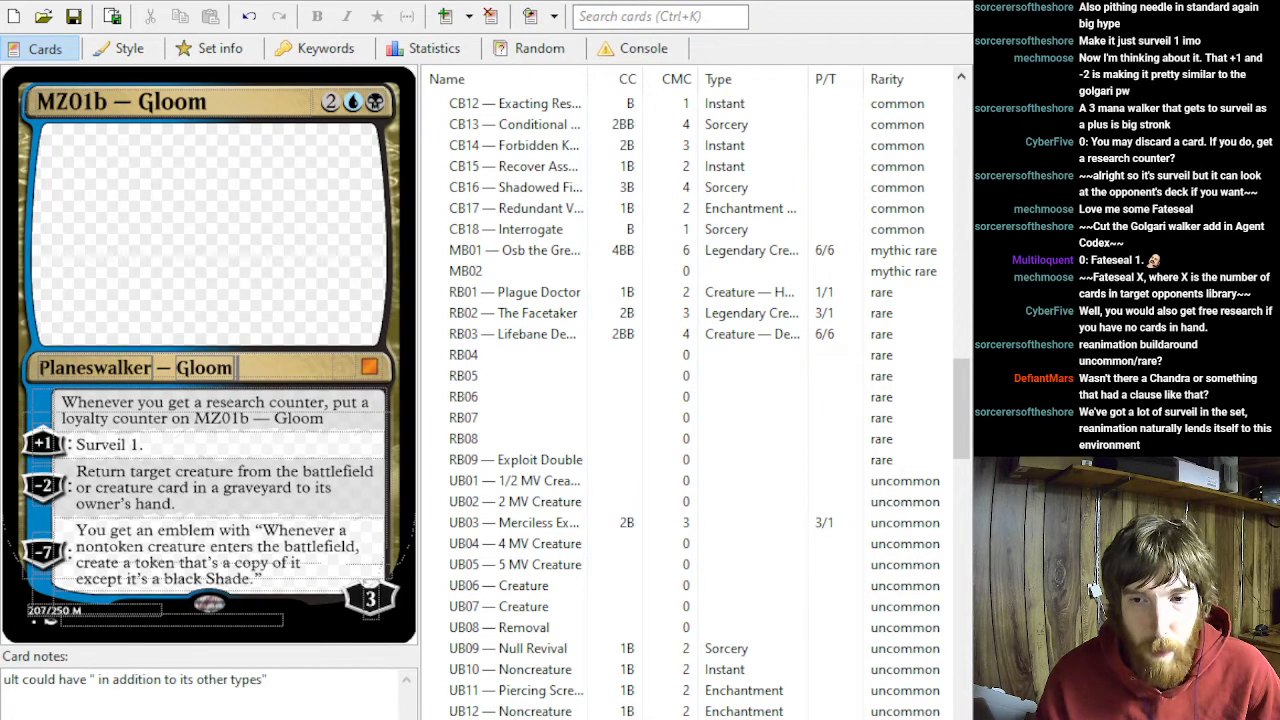
{"action": "left_click", "coordinate": [660, 16]}
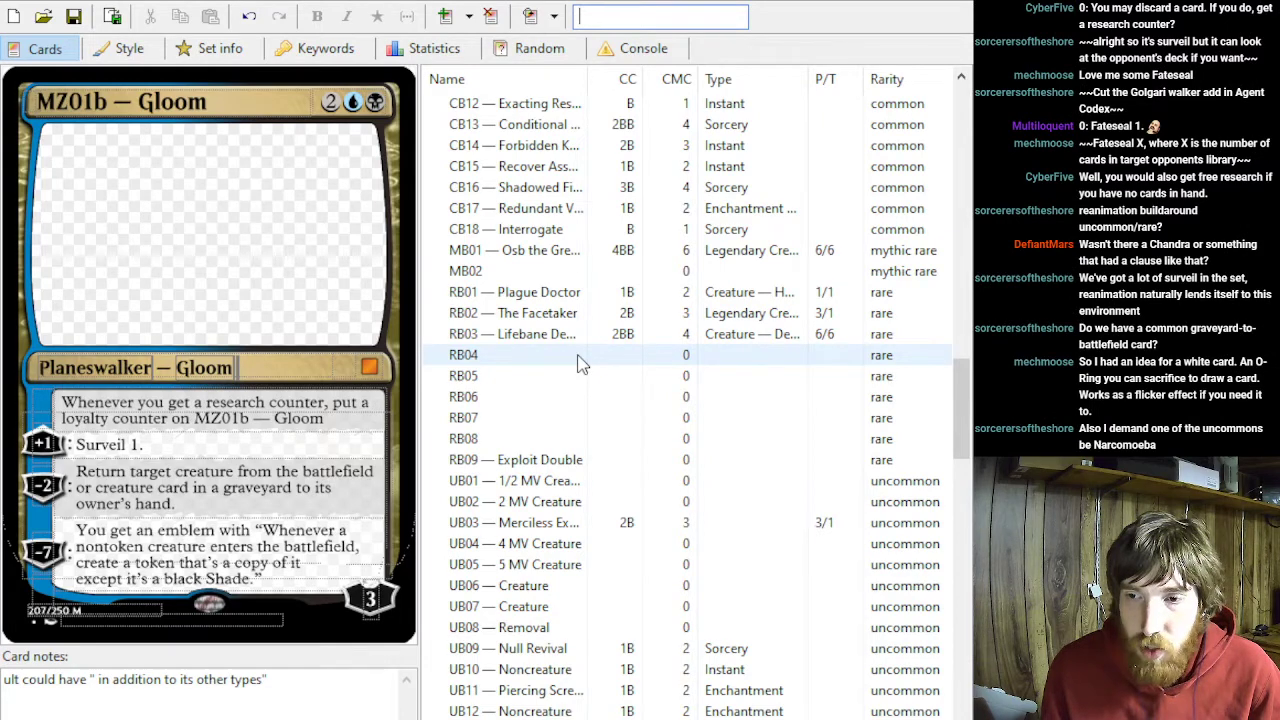
{"action": "scroll", "coordinate": [583, 364], "scroll_direction": "up", "scroll_amount": 6}
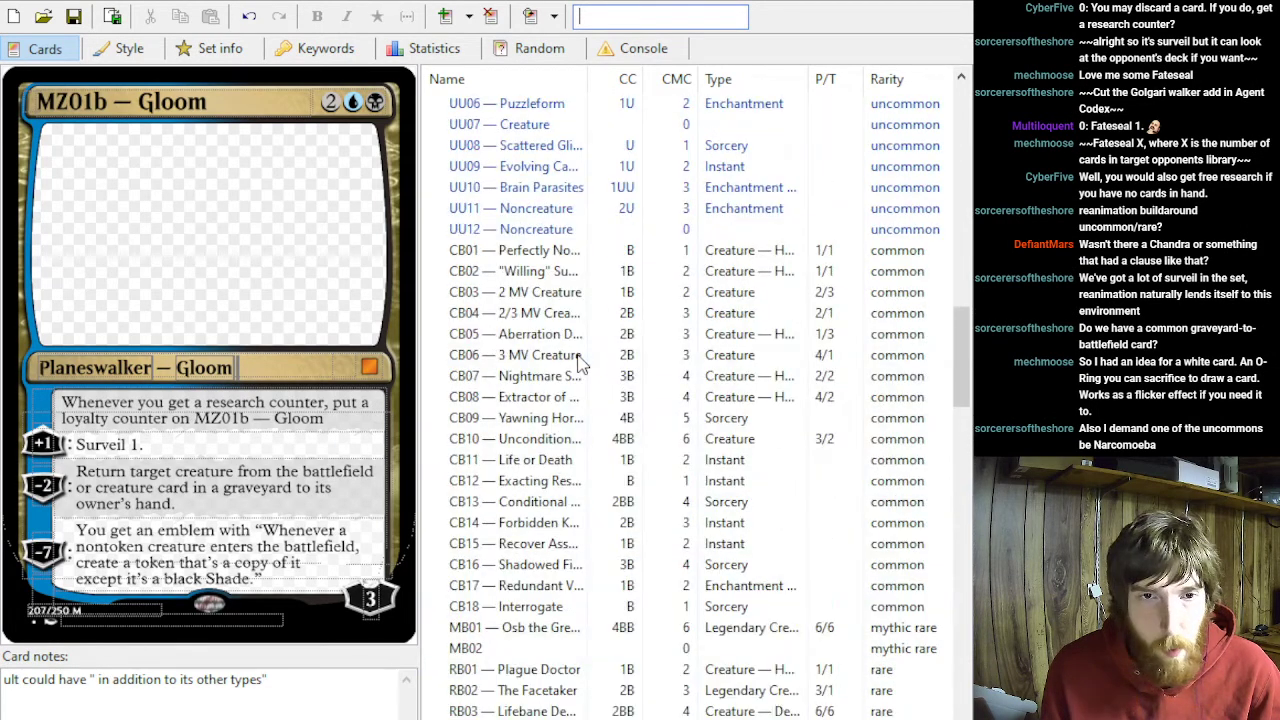
{"action": "left_click", "coordinate": [540, 252]}
{"action": "key", "text": "Down"}
{"action": "key", "text": "Up"}
{"action": "key", "text": "Up"}
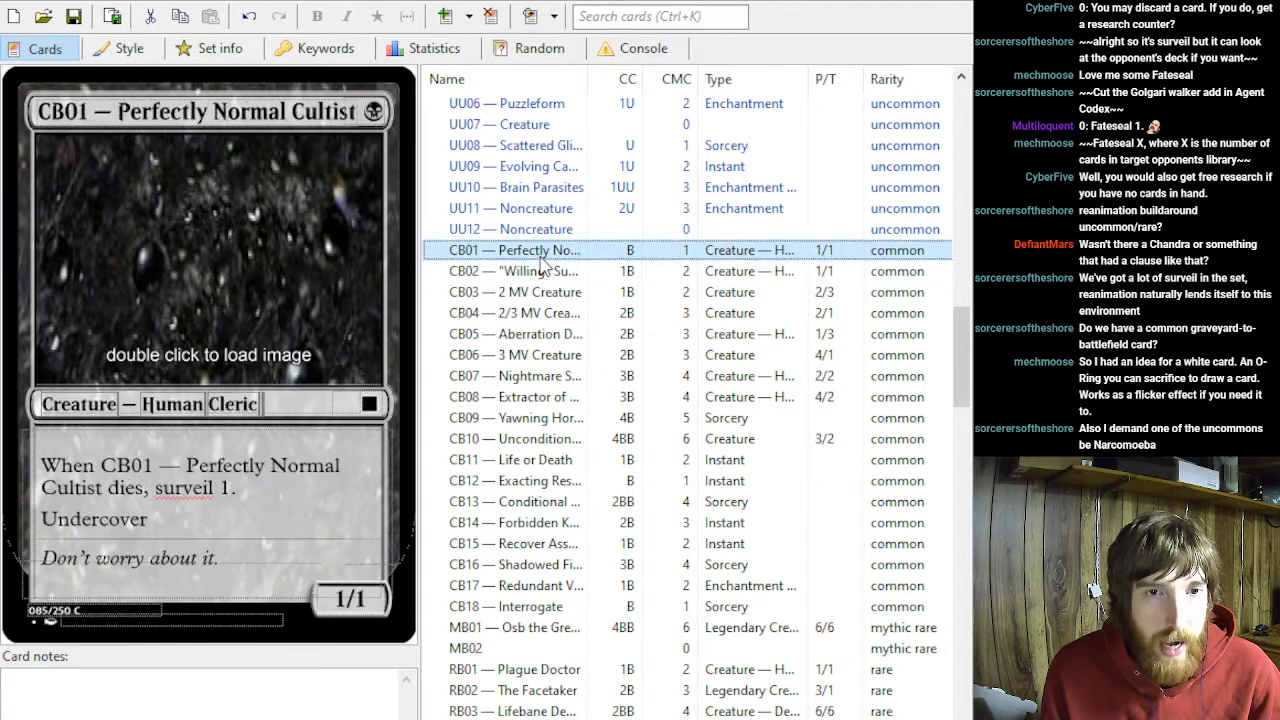
{"action": "key", "text": "Up"}
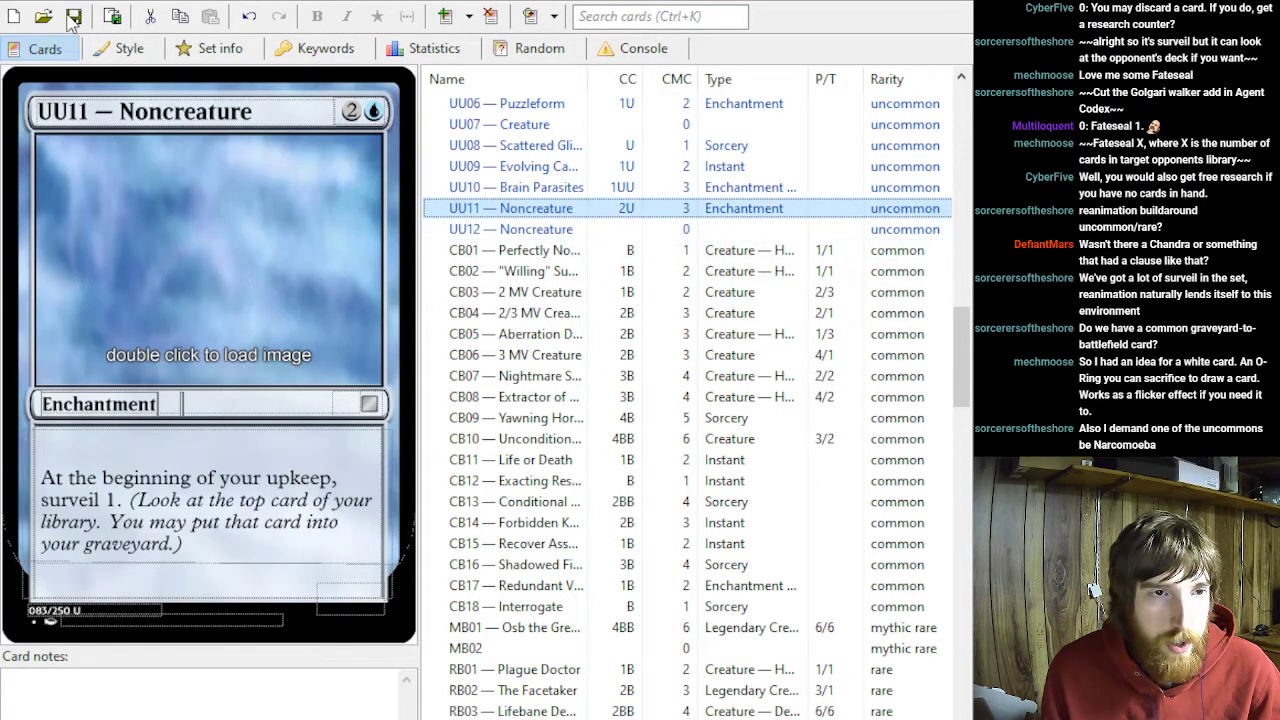
- Turn off the Clear frame option in the shared card styling and view the Chameleon card
{"action": "left_click", "coordinate": [118, 48]}
{"action": "left_click", "coordinate": [630, 678]}
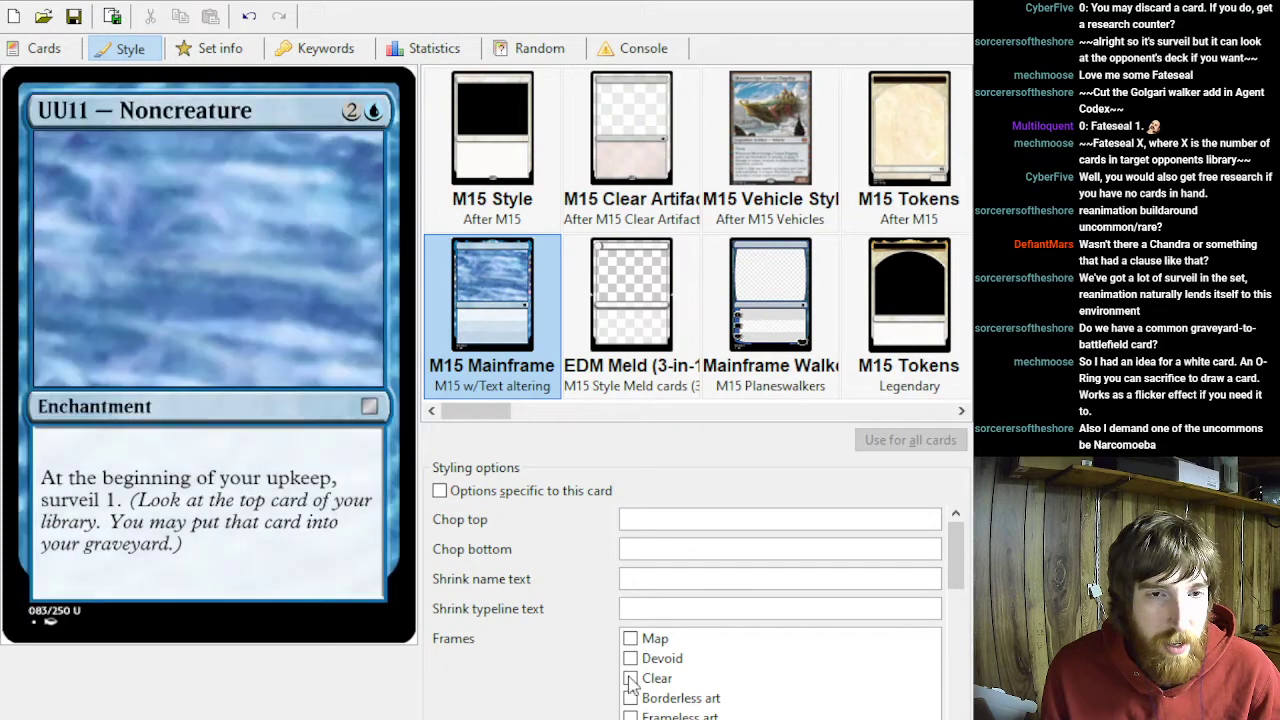
{"action": "left_click", "coordinate": [38, 50]}
{"action": "scroll", "coordinate": [623, 280], "scroll_direction": "up", "scroll_amount": 15}
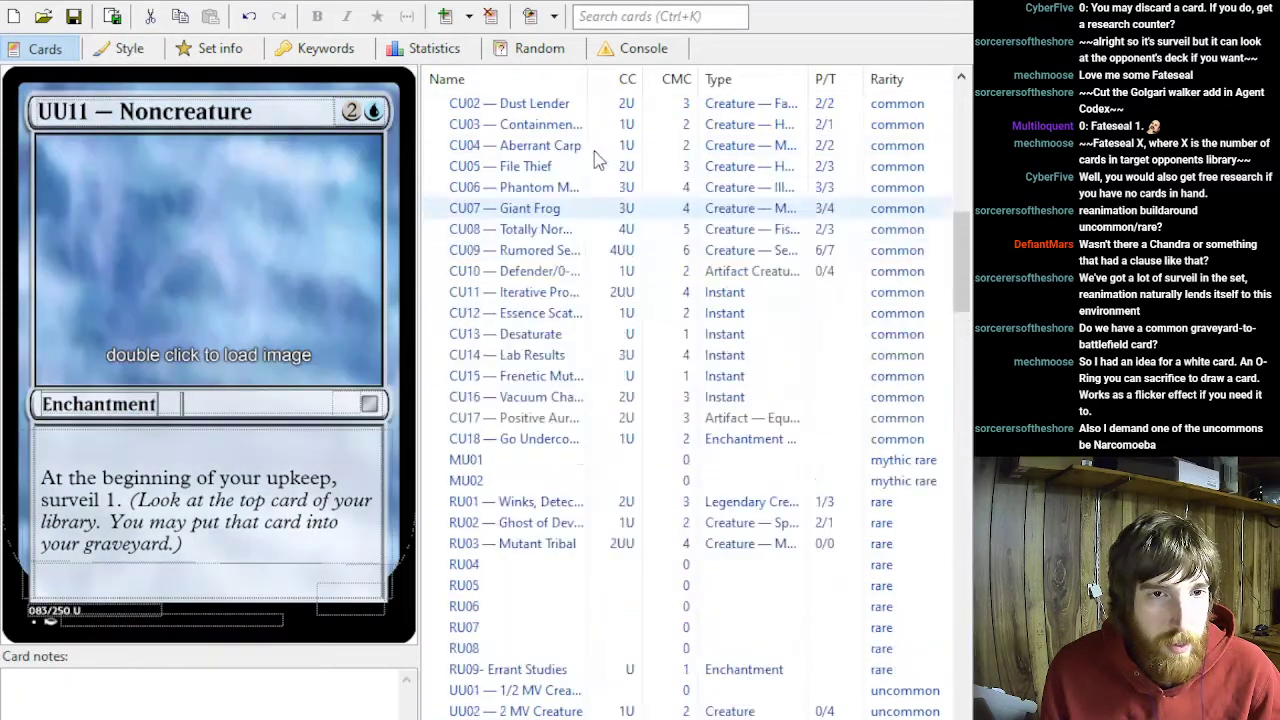
{"action": "left_click", "coordinate": [551, 125]}
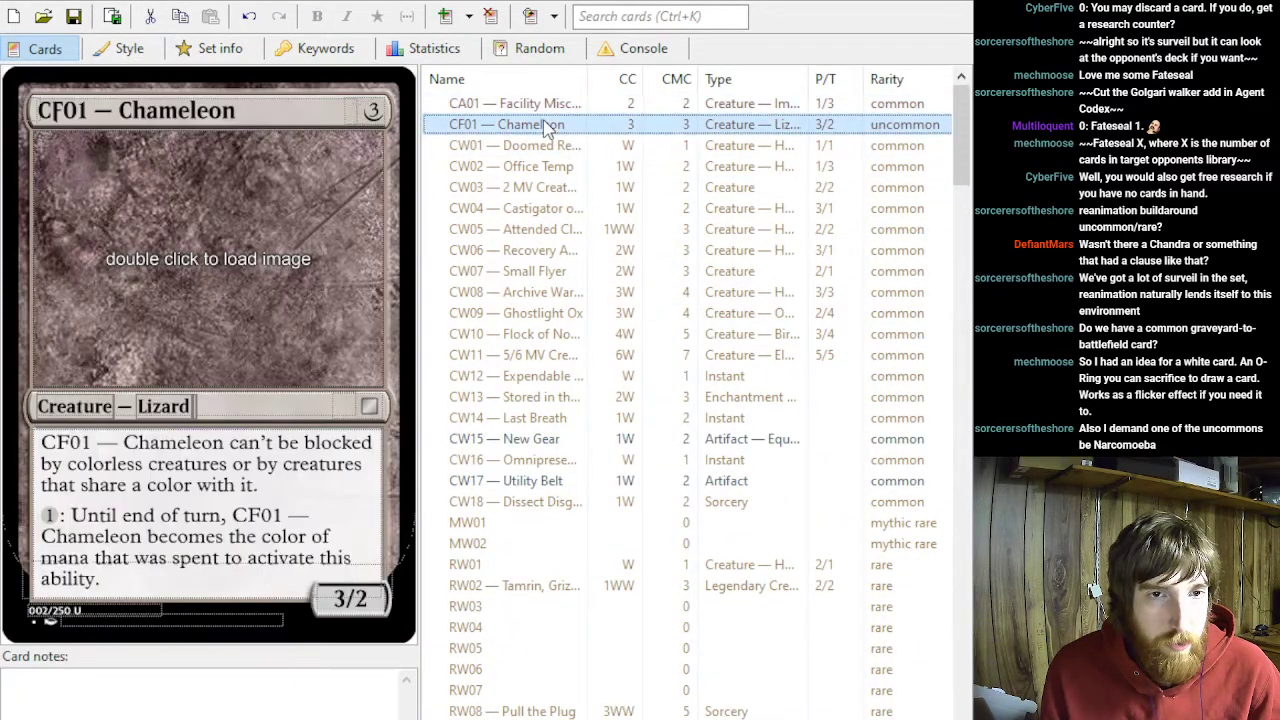
- Review the black commons from Perfectly Normal Cultist through Recover Assets, reading their rules text for surveil and graveyard effects
{"action": "scroll", "coordinate": [660, 240], "scroll_direction": "down", "scroll_amount": 20}
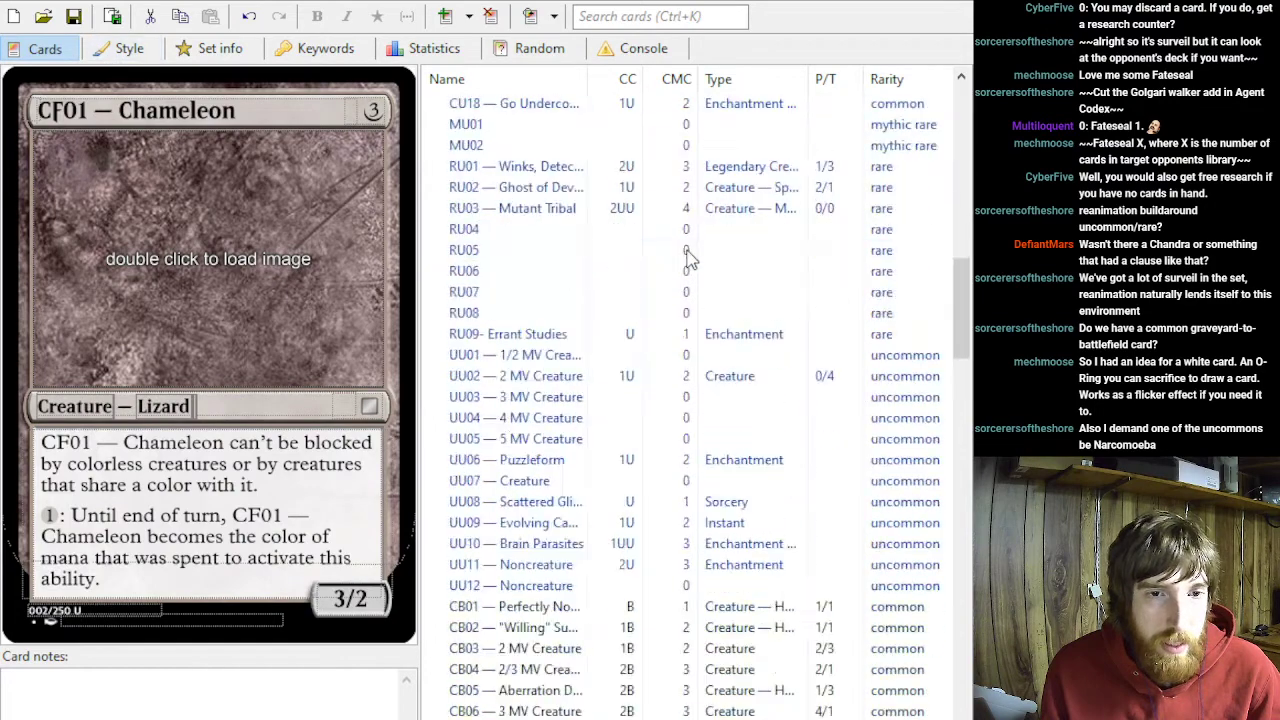
{"action": "scroll", "coordinate": [683, 245], "scroll_direction": "up", "scroll_amount": 4}
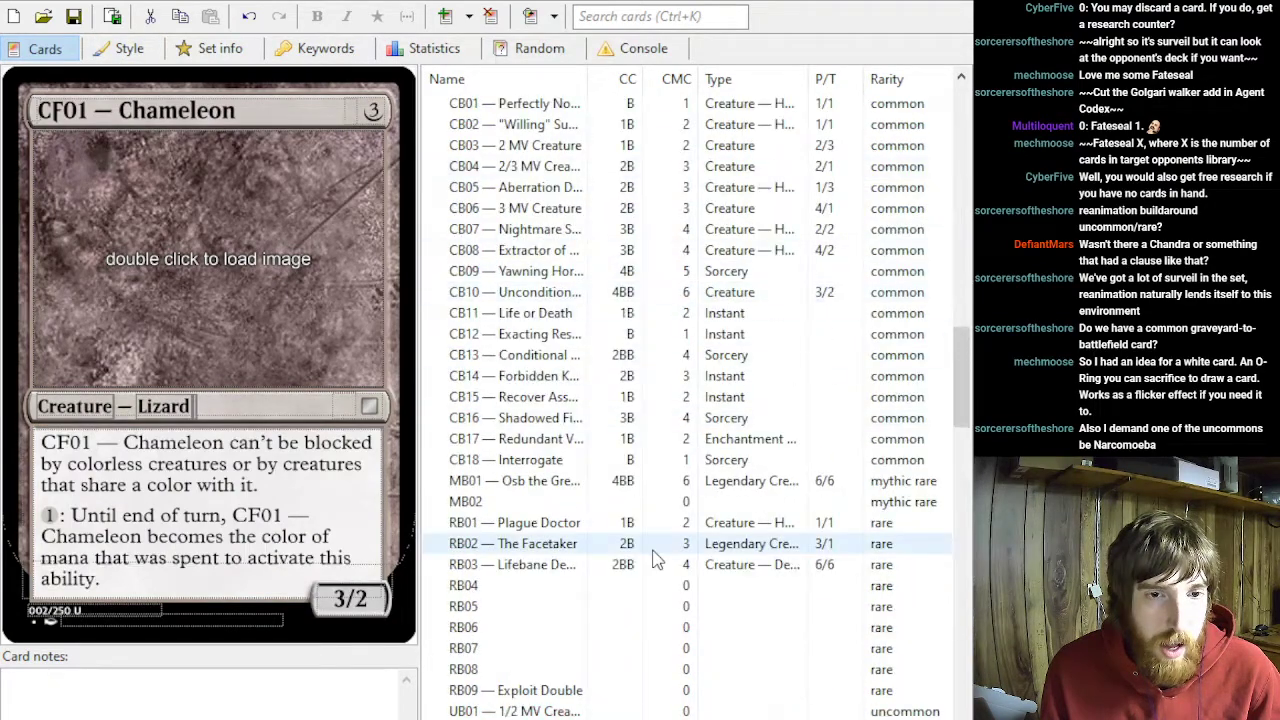
{"action": "scroll", "coordinate": [591, 205], "scroll_direction": "up", "scroll_amount": 3}
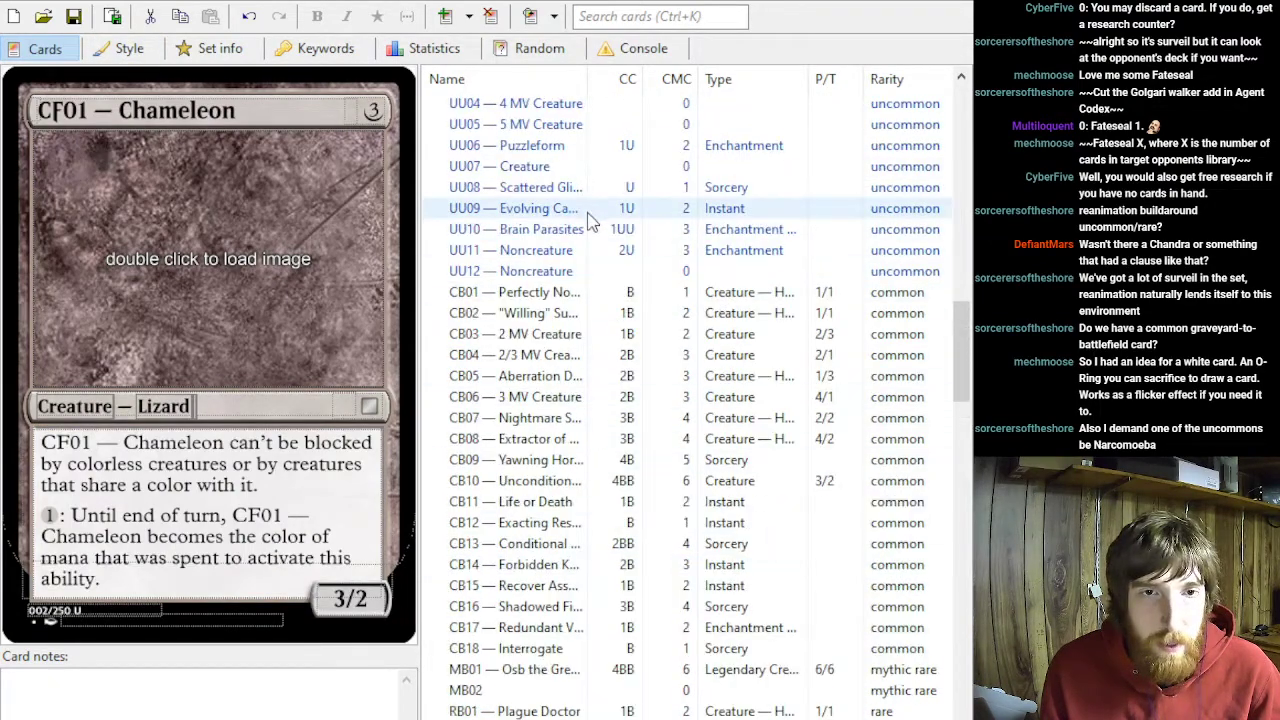
{"action": "left_click", "coordinate": [598, 300]}
{"action": "key", "text": "Down"}
{"action": "key", "text": "Down"}
{"action": "key", "text": "Down"}
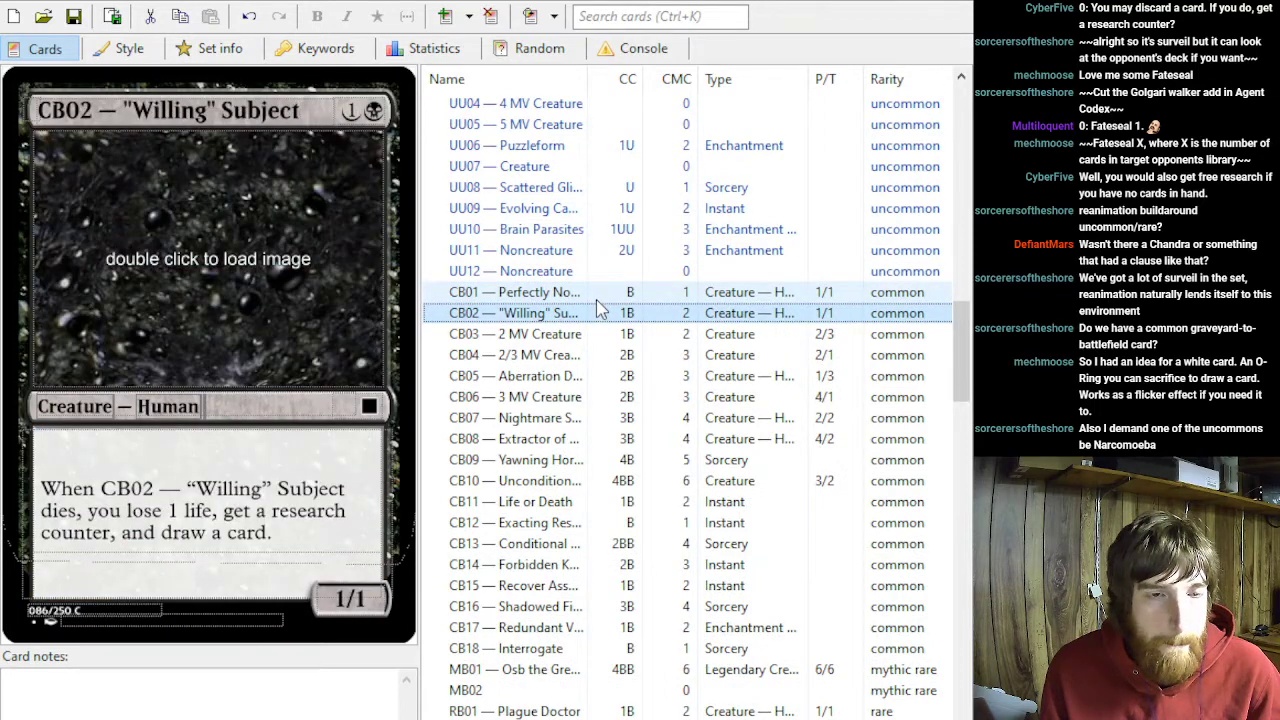
{"action": "key", "text": "Down"}
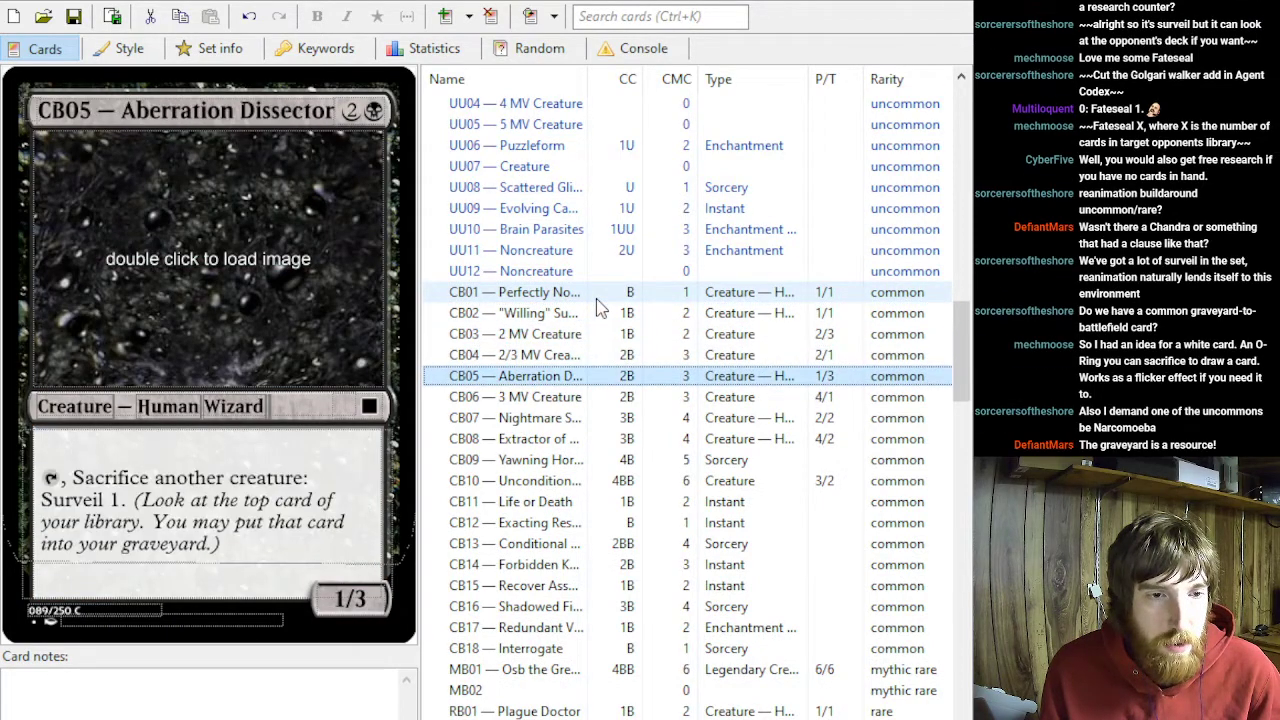
{"action": "key", "text": "Down"}
{"action": "key", "text": "Down"}
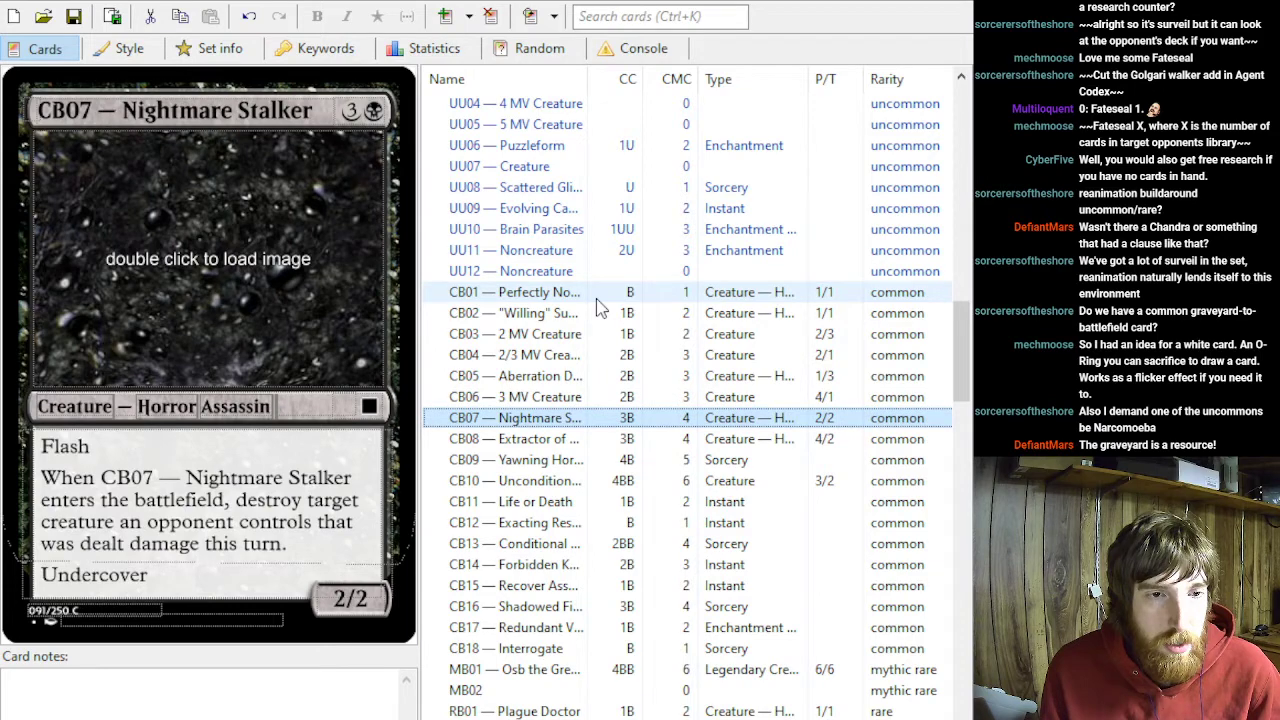
{"action": "key", "text": "Down"}
{"action": "key", "text": "Down"}
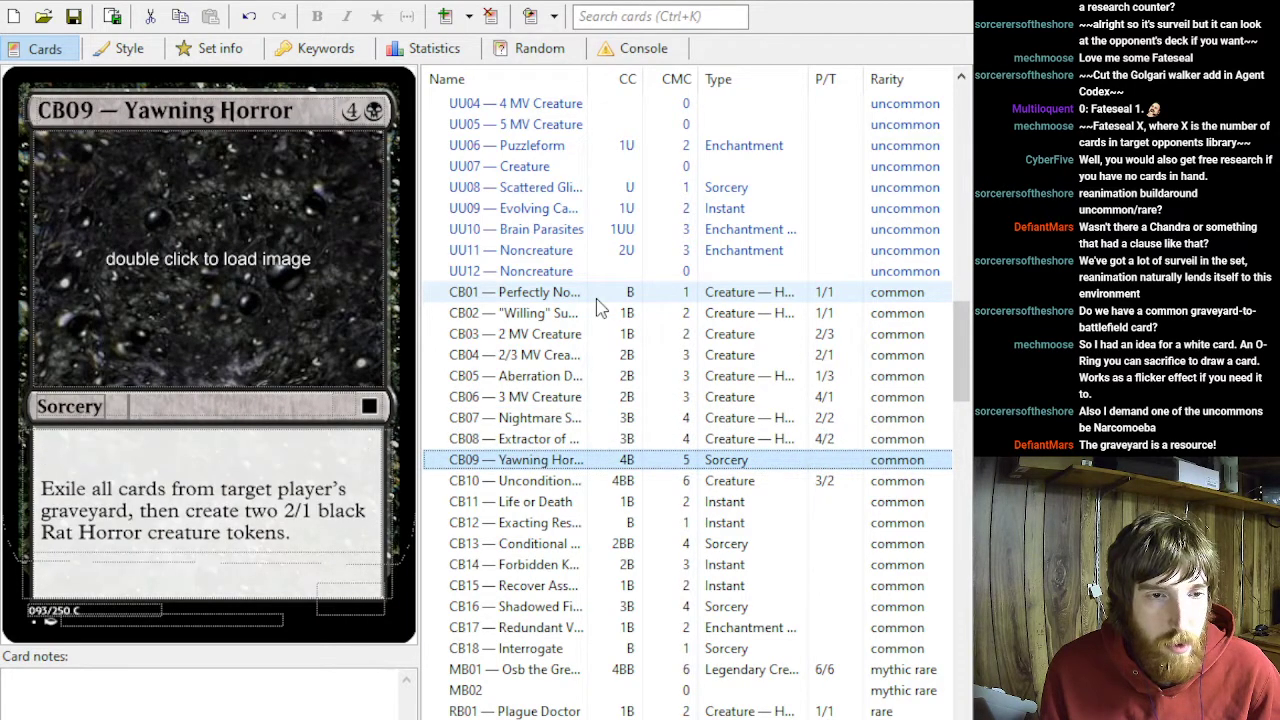
{"action": "key", "text": "Down"}
{"action": "key", "text": "Down"}
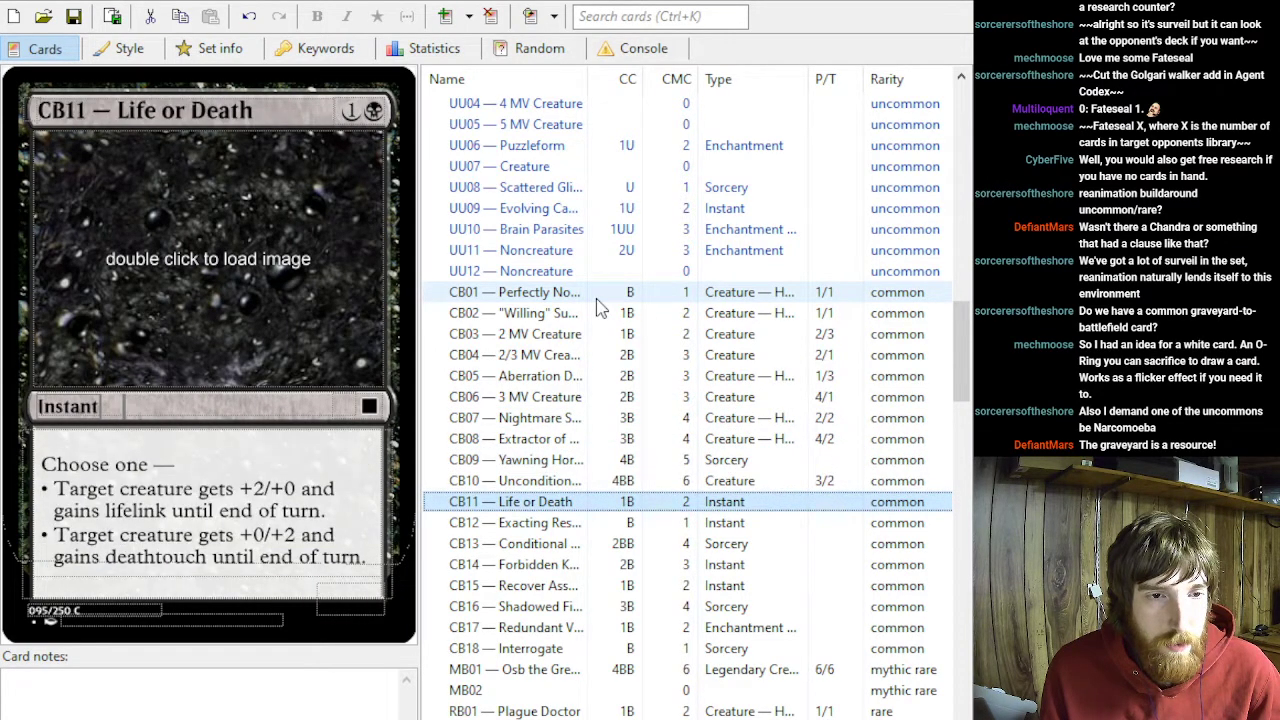
{"action": "key", "text": "Down"}
{"action": "key", "text": "Down"}
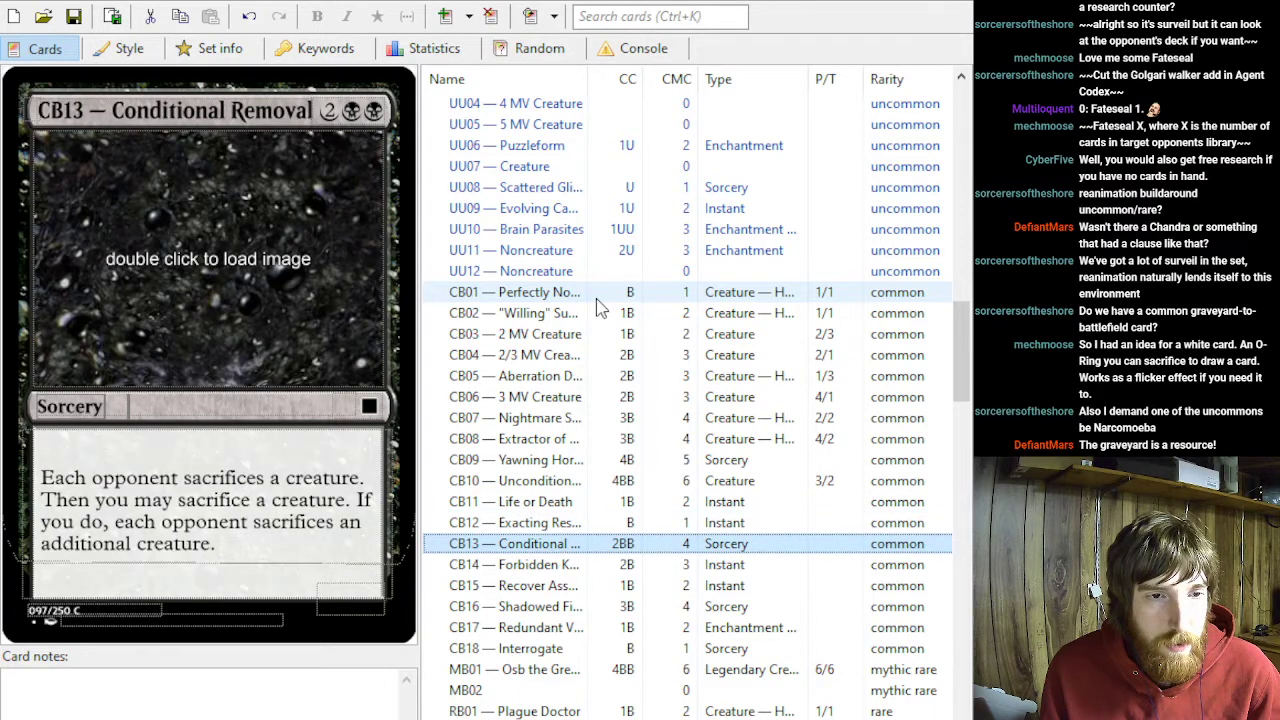
{"action": "key", "text": "Down"}
{"action": "key", "text": "Down"}
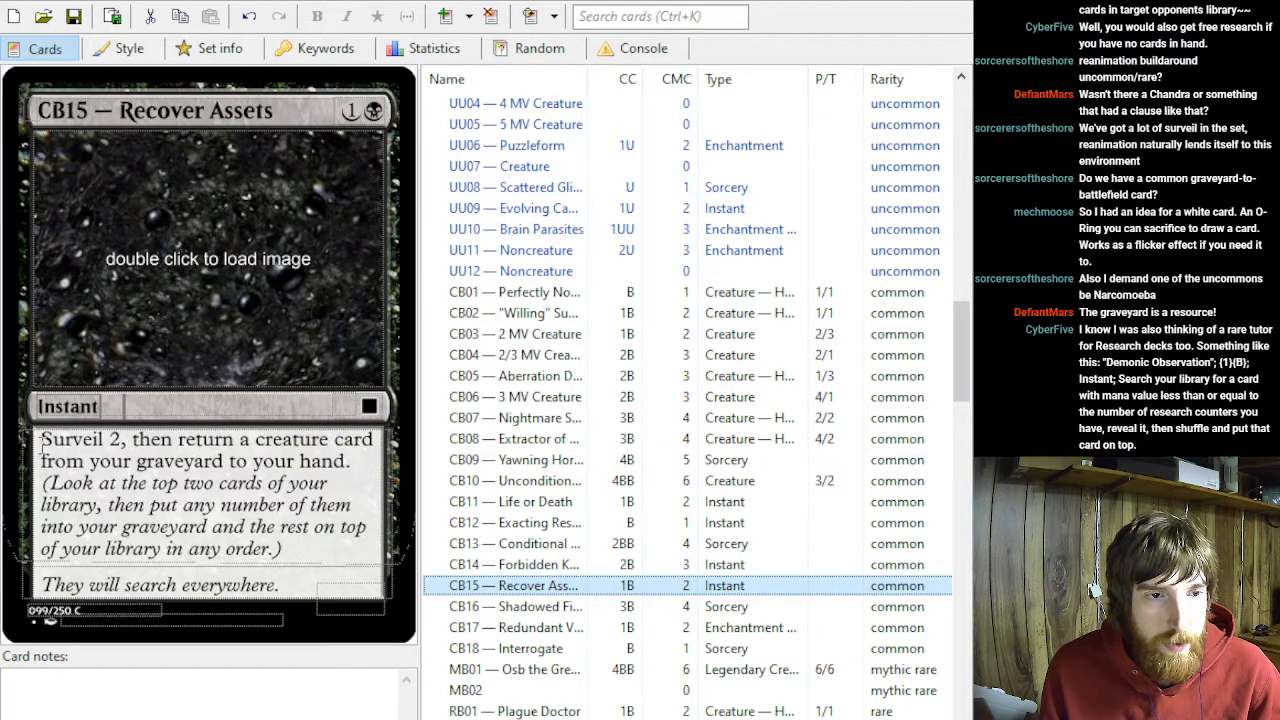
{"action": "left_click_drag", "start_coordinate": [42, 446], "coordinate": [347, 480]}
{"action": "left_click", "coordinate": [347, 480]}
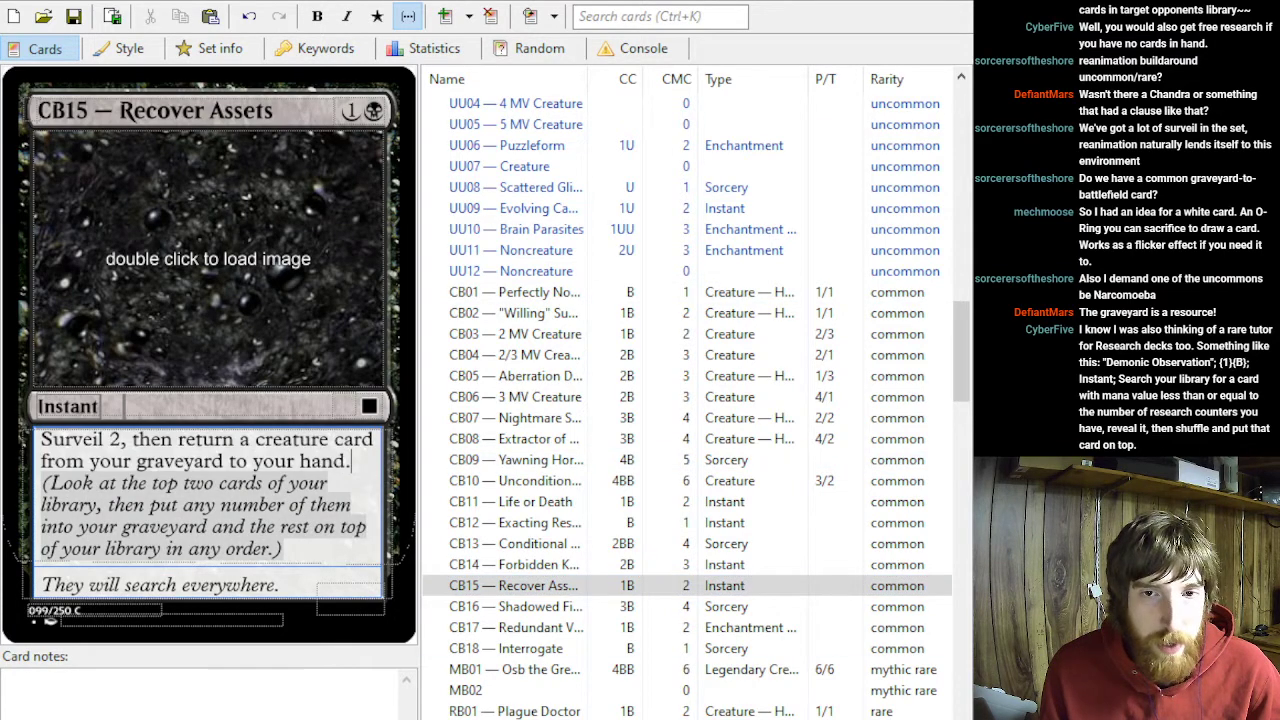
- View the black commons Shadowed Figure and Redundant Vital Organs, examining the Aura's return-to-battlefield rules text
{"action": "left_click", "coordinate": [516, 604]}
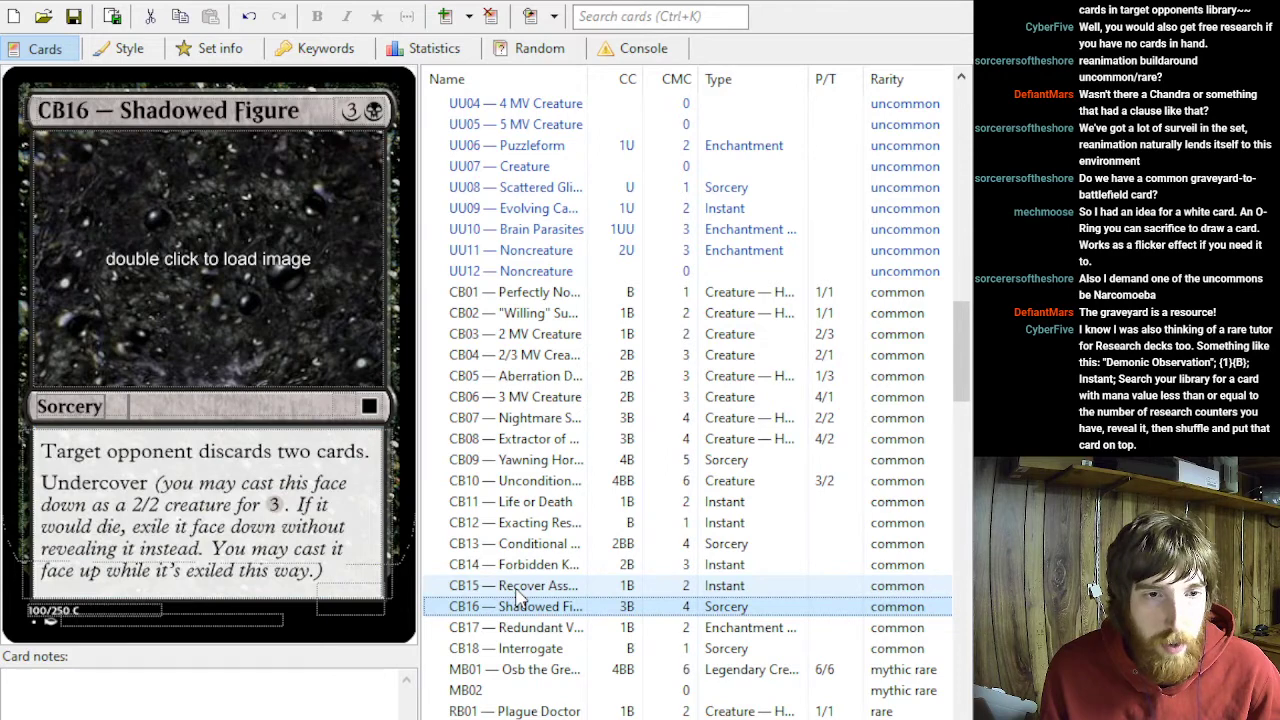
{"action": "key", "text": "Down"}
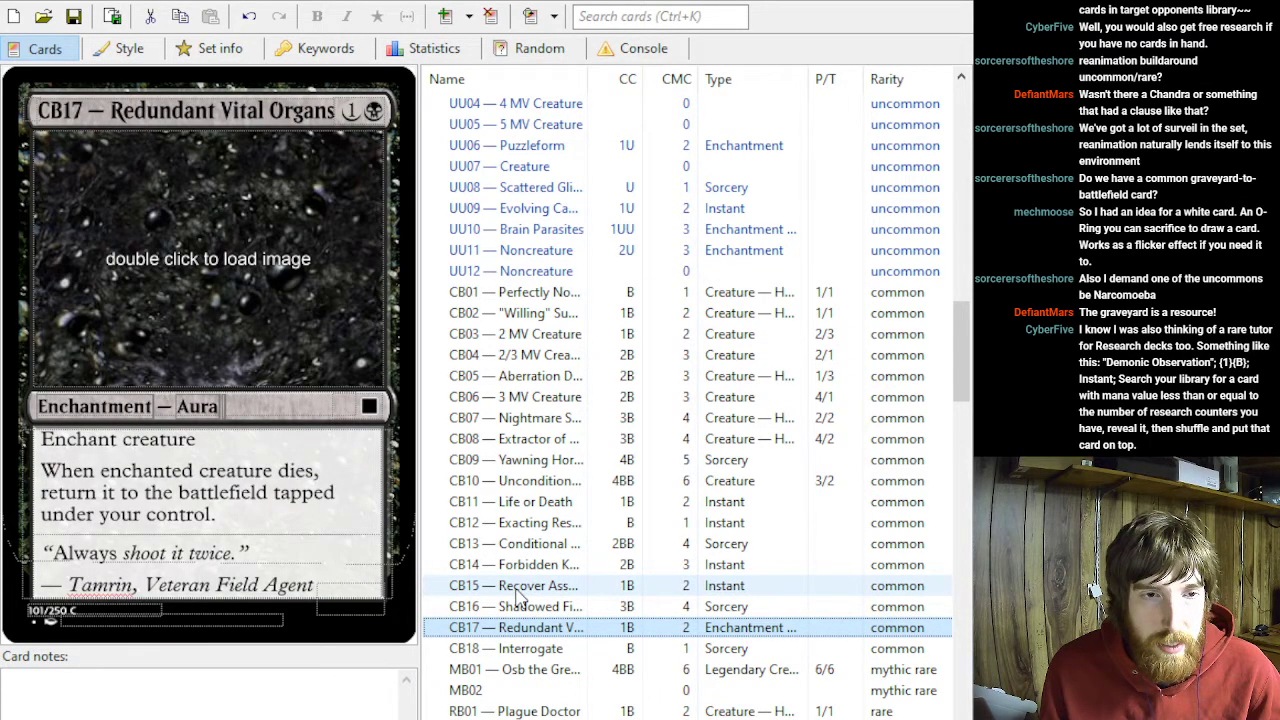
{"action": "left_click", "coordinate": [252, 508]}
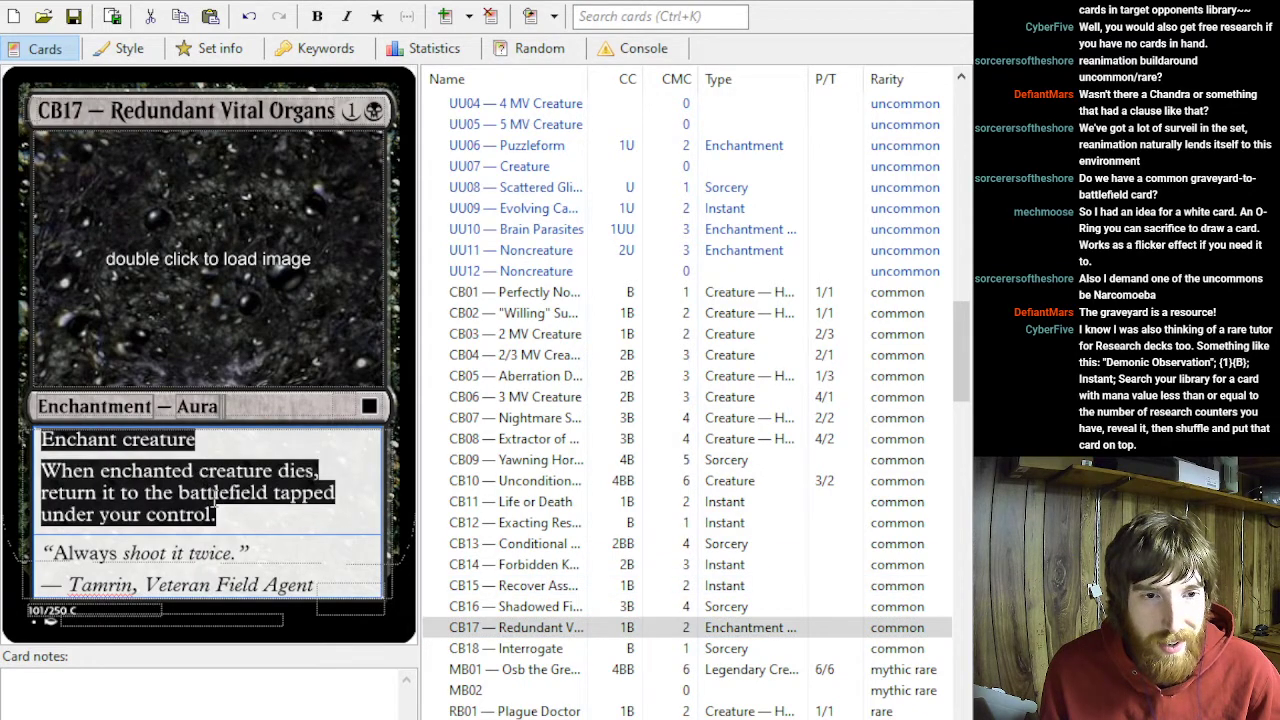
{"action": "left_click", "coordinate": [215, 495]}
{"action": "left_click", "coordinate": [506, 632]}
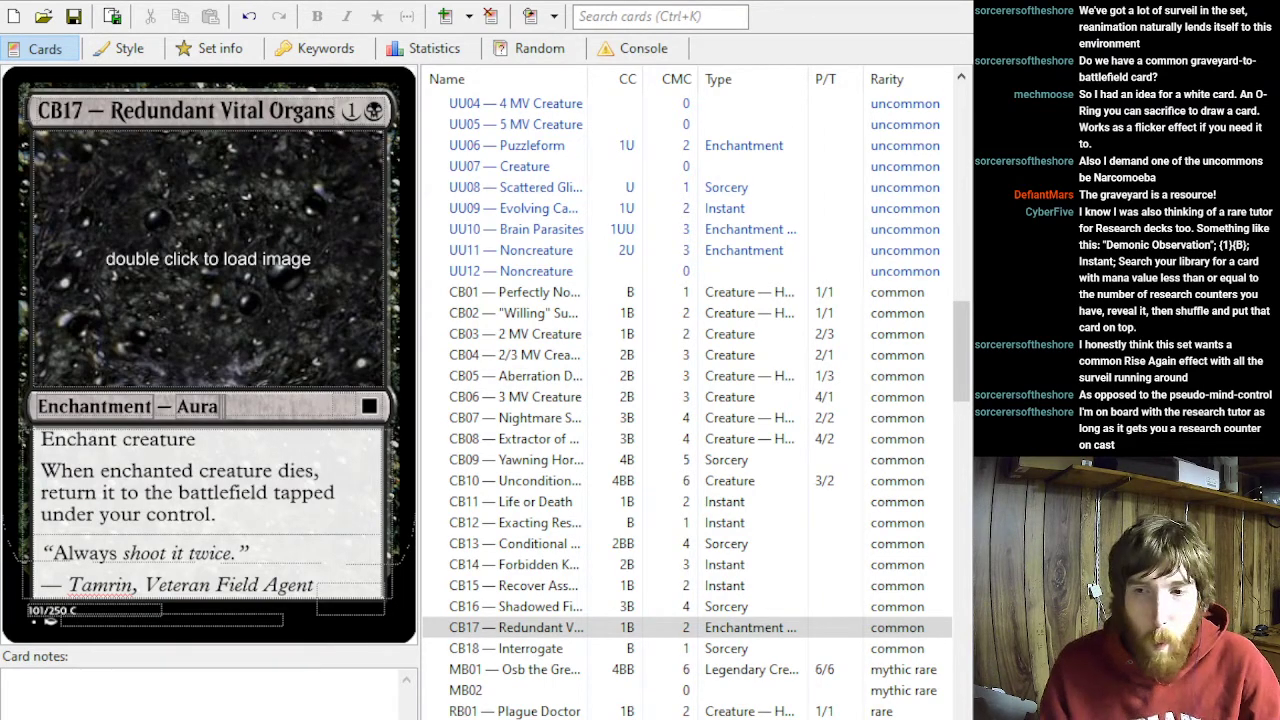
{"action": "left_click", "coordinate": [620, 628]}
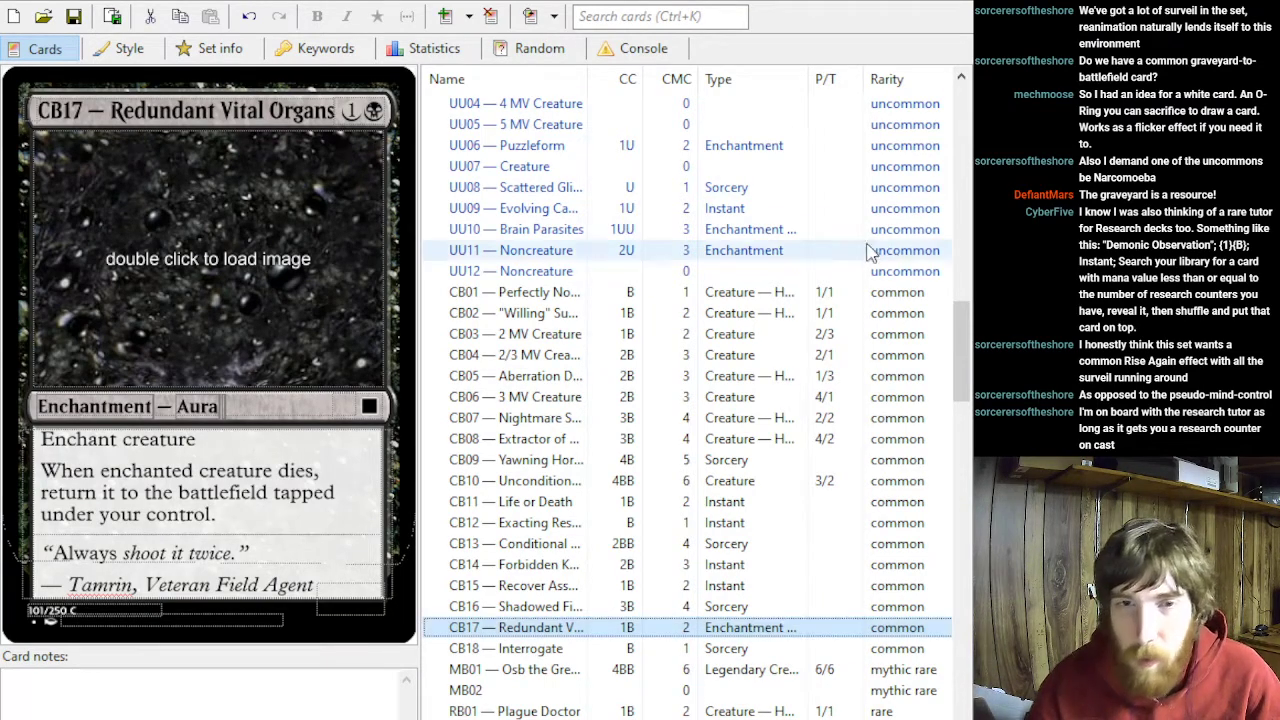
- Turn the blank black rare RB08 into an Instant with mana cost 1B
{"action": "scroll", "coordinate": [740, 330], "scroll_direction": "up", "scroll_amount": 8}
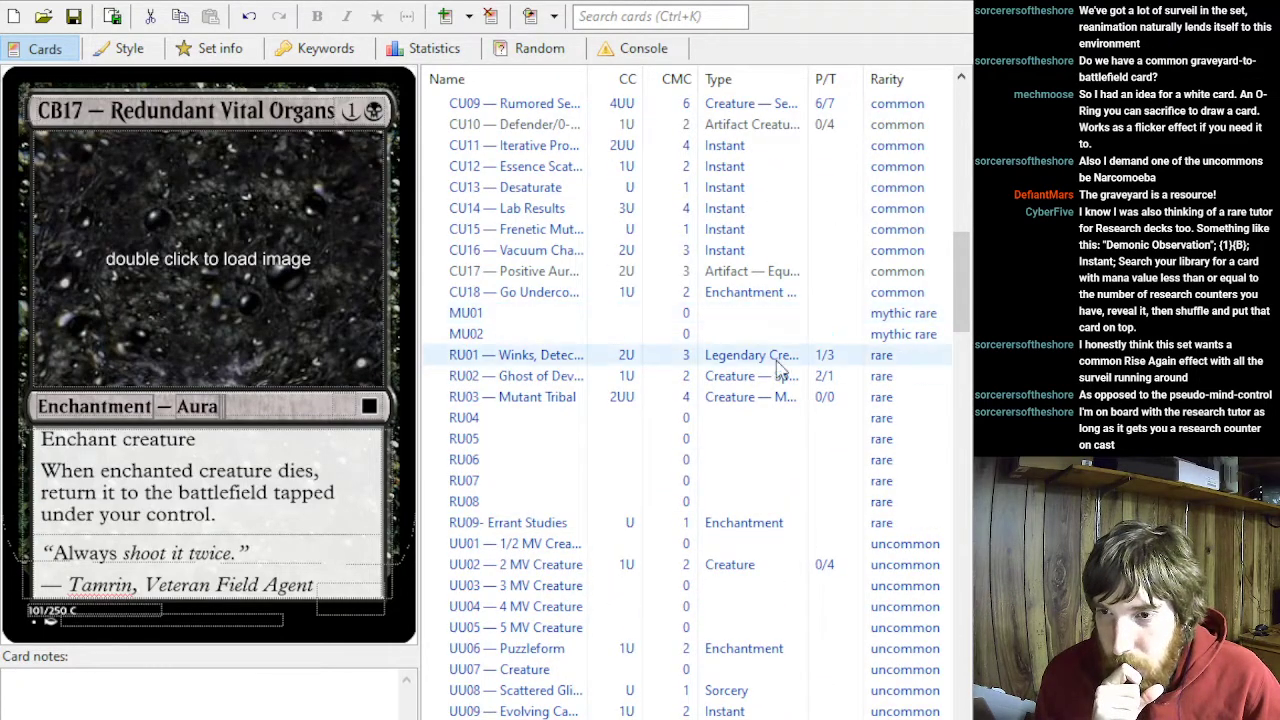
{"action": "scroll", "coordinate": [775, 482], "scroll_direction": "down", "scroll_amount": 6}
{"action": "scroll", "coordinate": [775, 482], "scroll_direction": "down", "scroll_amount": 11}
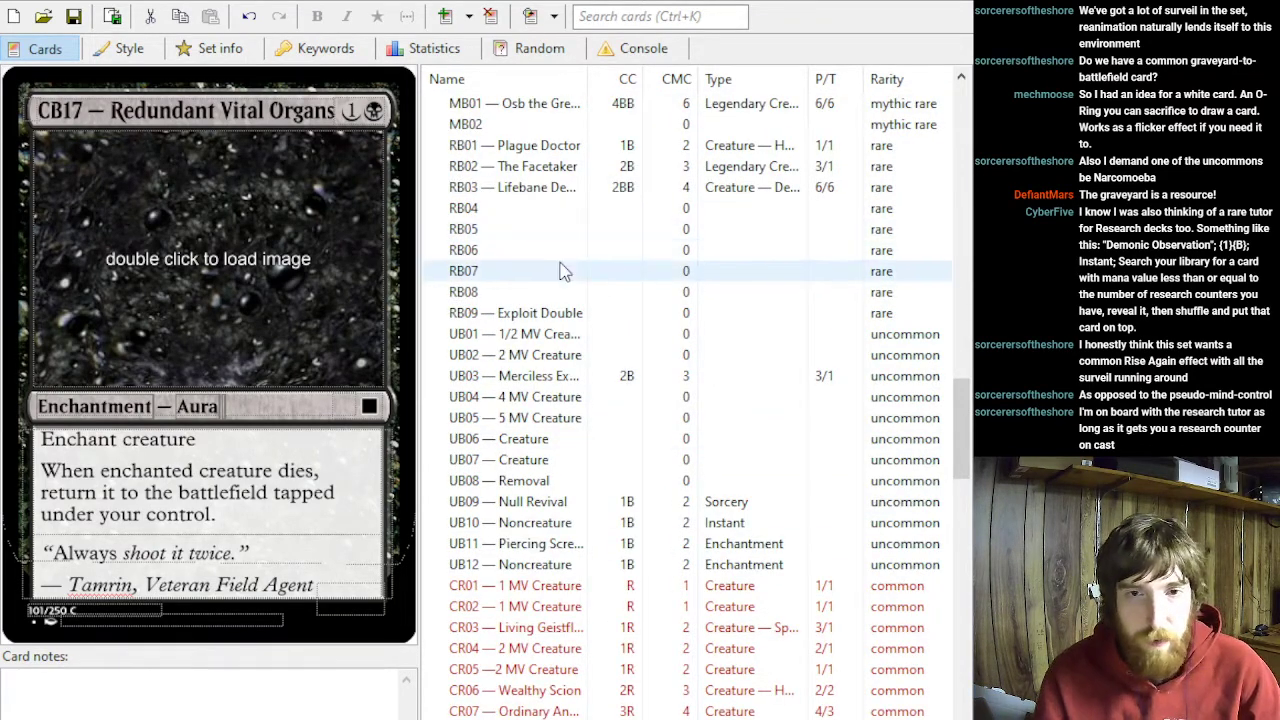
{"action": "scroll", "coordinate": [651, 371], "scroll_direction": "up", "scroll_amount": 2}
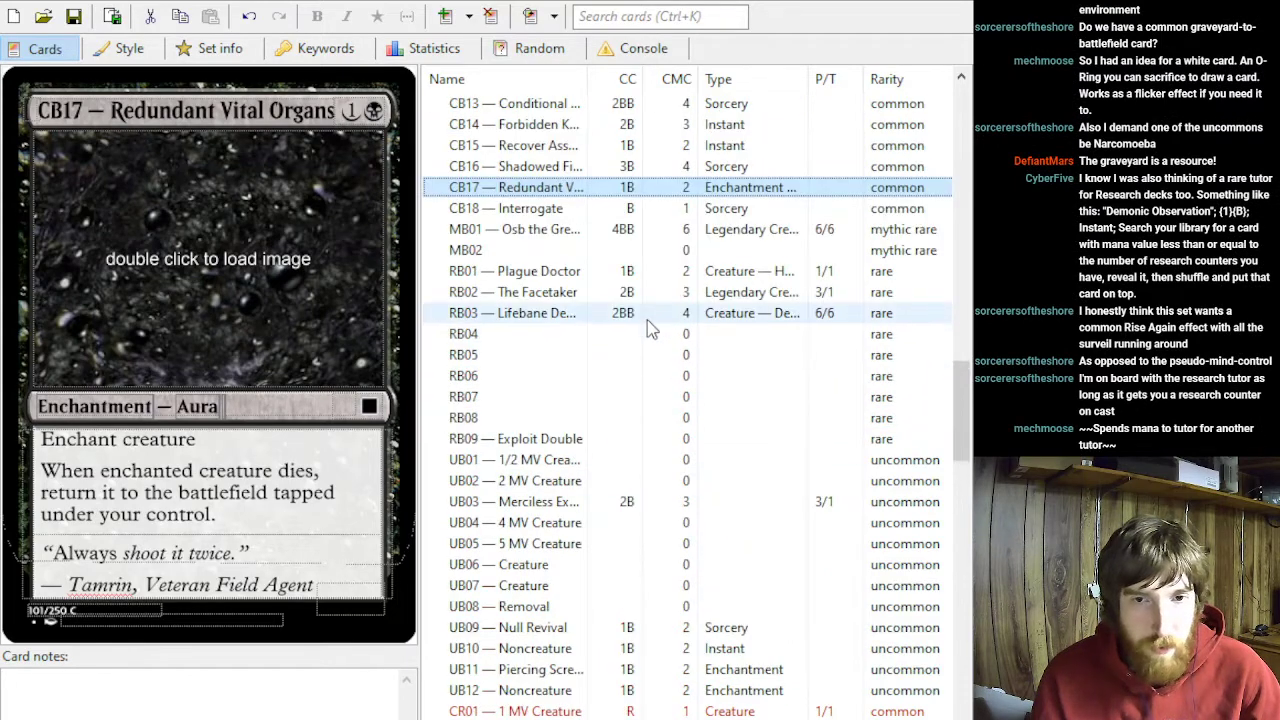
{"action": "scroll", "coordinate": [647, 336], "scroll_direction": "up", "scroll_amount": 1}
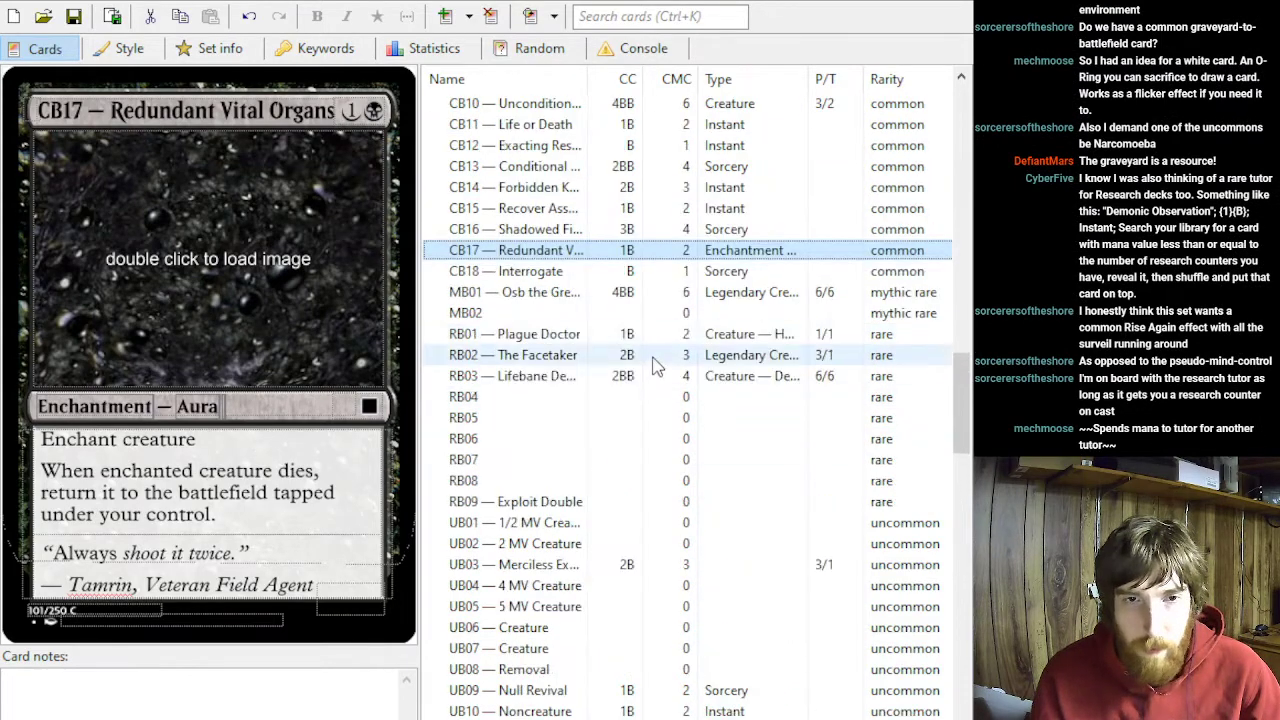
{"action": "left_click", "coordinate": [590, 482]}
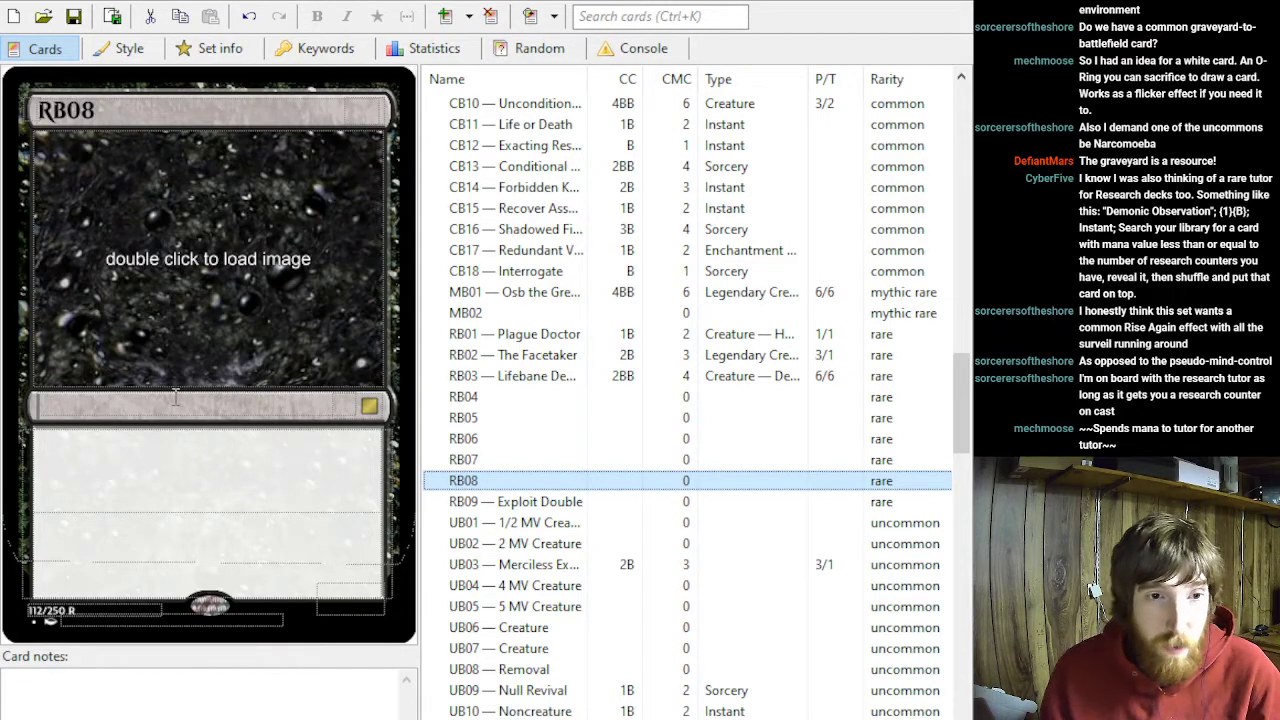
{"action": "left_click", "coordinate": [138, 400]}
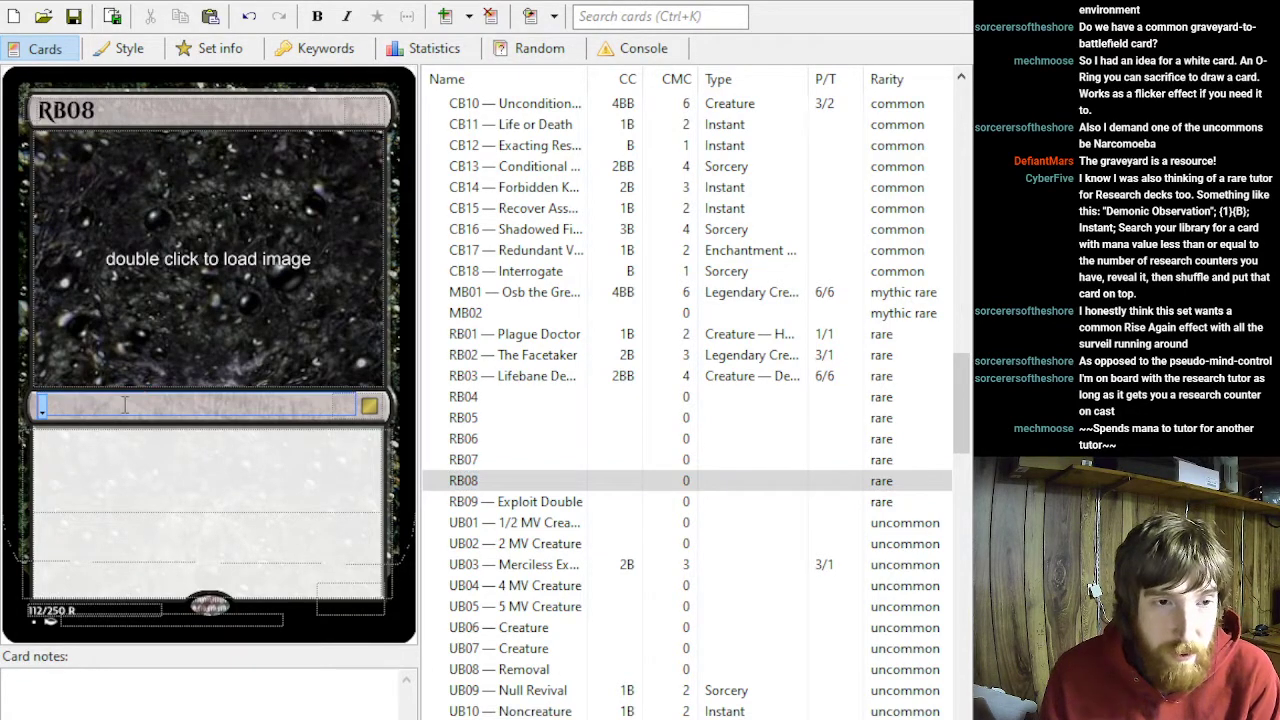
{"action": "type", "text": "Instant"}
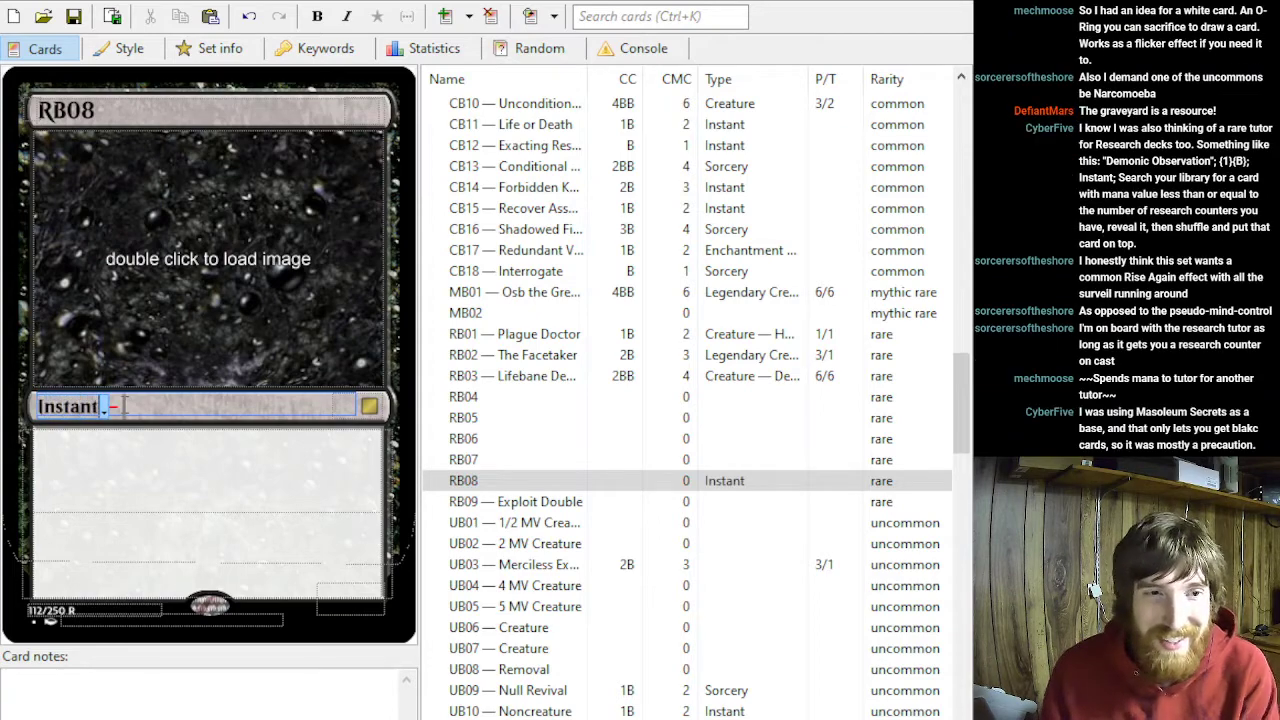
{"action": "left_click", "coordinate": [374, 108]}
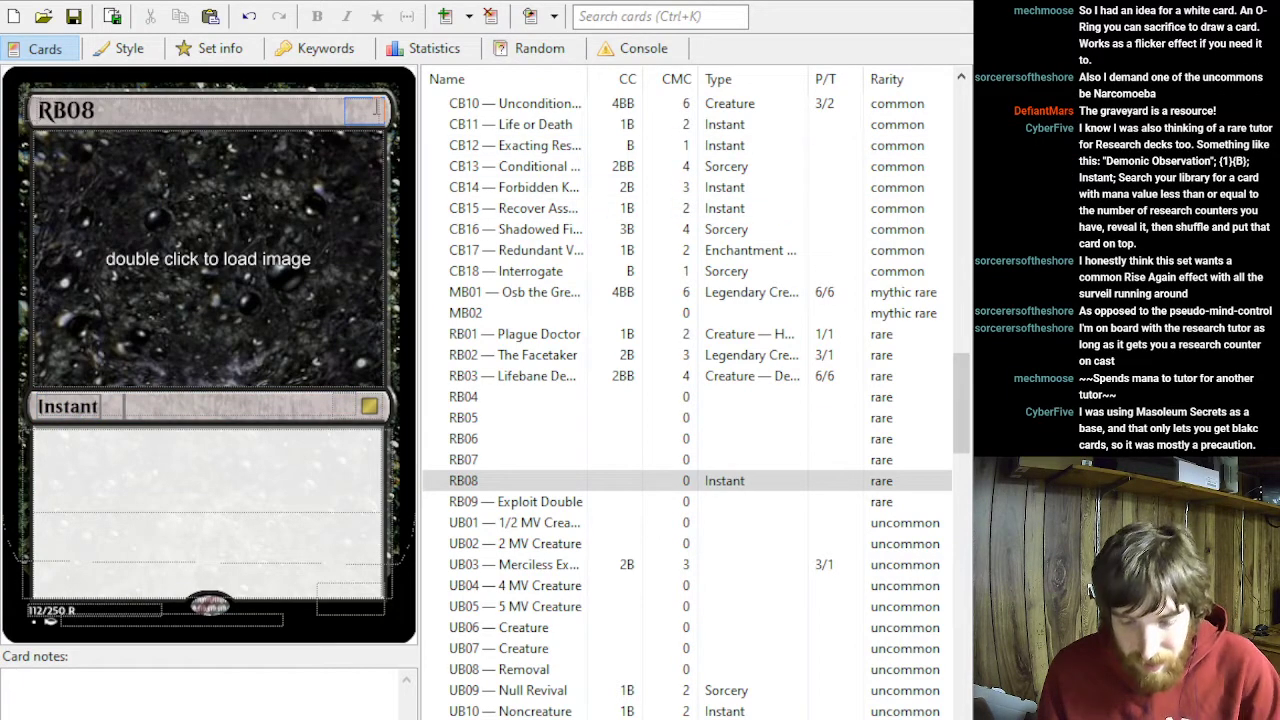
{"action": "type", "text": "1B"}
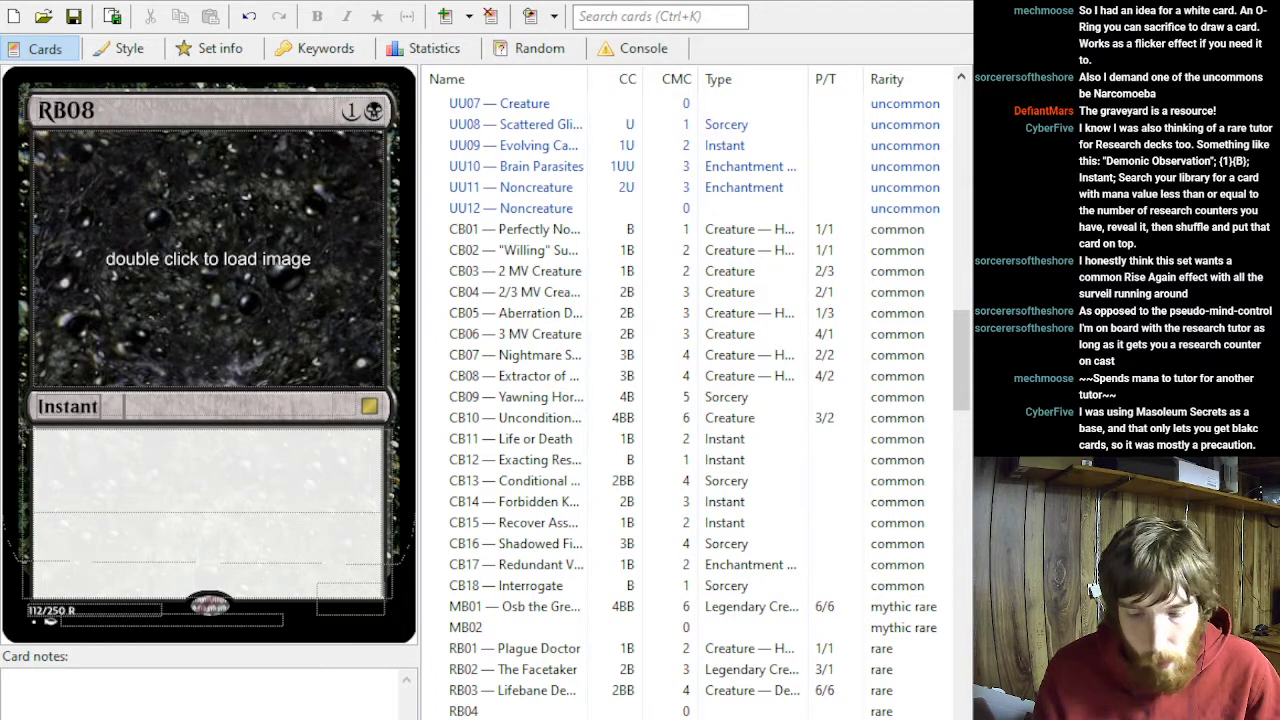
- Paste the copied research-counter library search text as RB08's rules text and name the card "RB08 — Demonic Observation"
{"action": "left_click", "coordinate": [283, 464]}
{"action": "type", "text": "Search your library for a card with mana value less than or equal to the number of research counters you have, reveal it, then shuffle and put that card on top."}
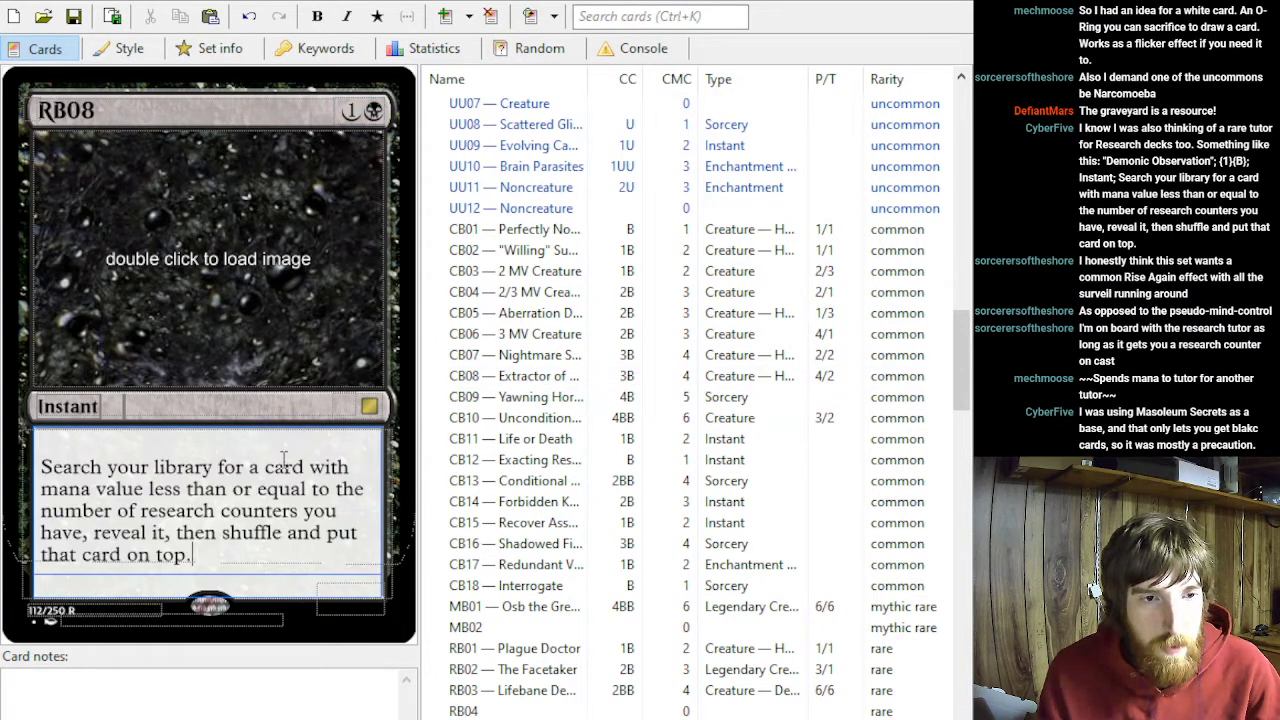
{"action": "left_click", "coordinate": [146, 113]}
{"action": "type", "text": "— Demonic "}
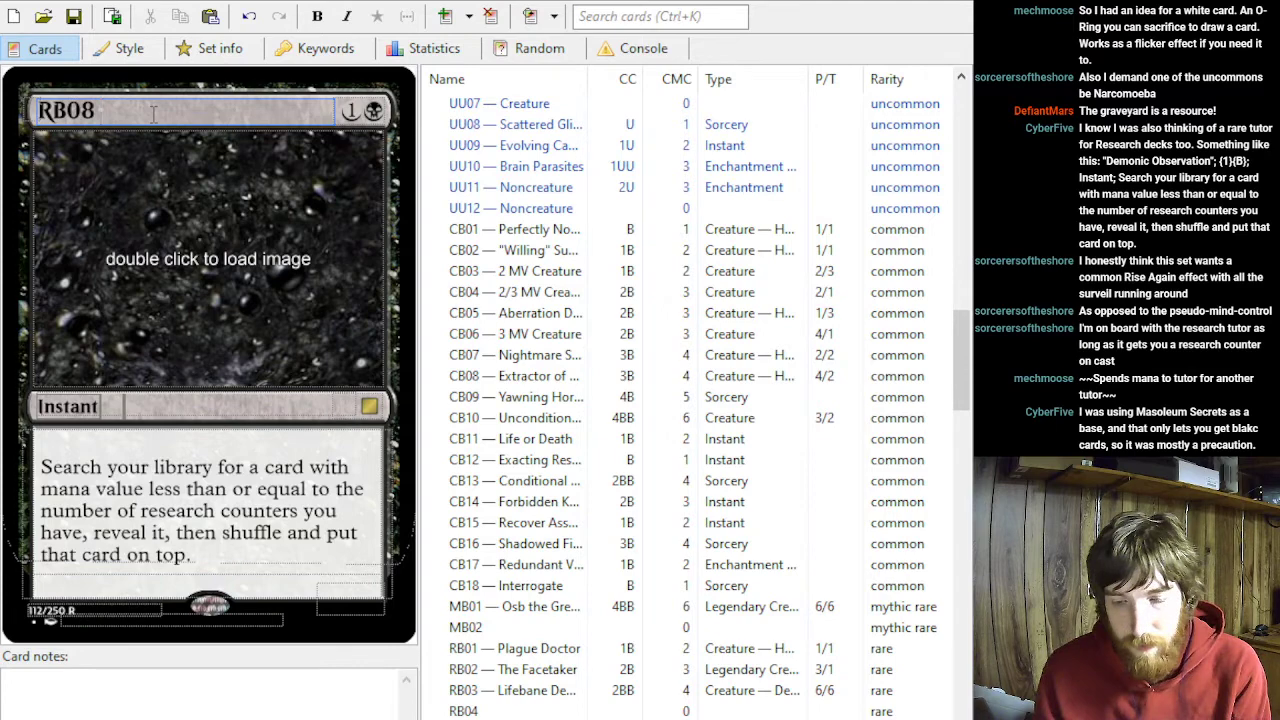
{"action": "type", "text": "Observation"}
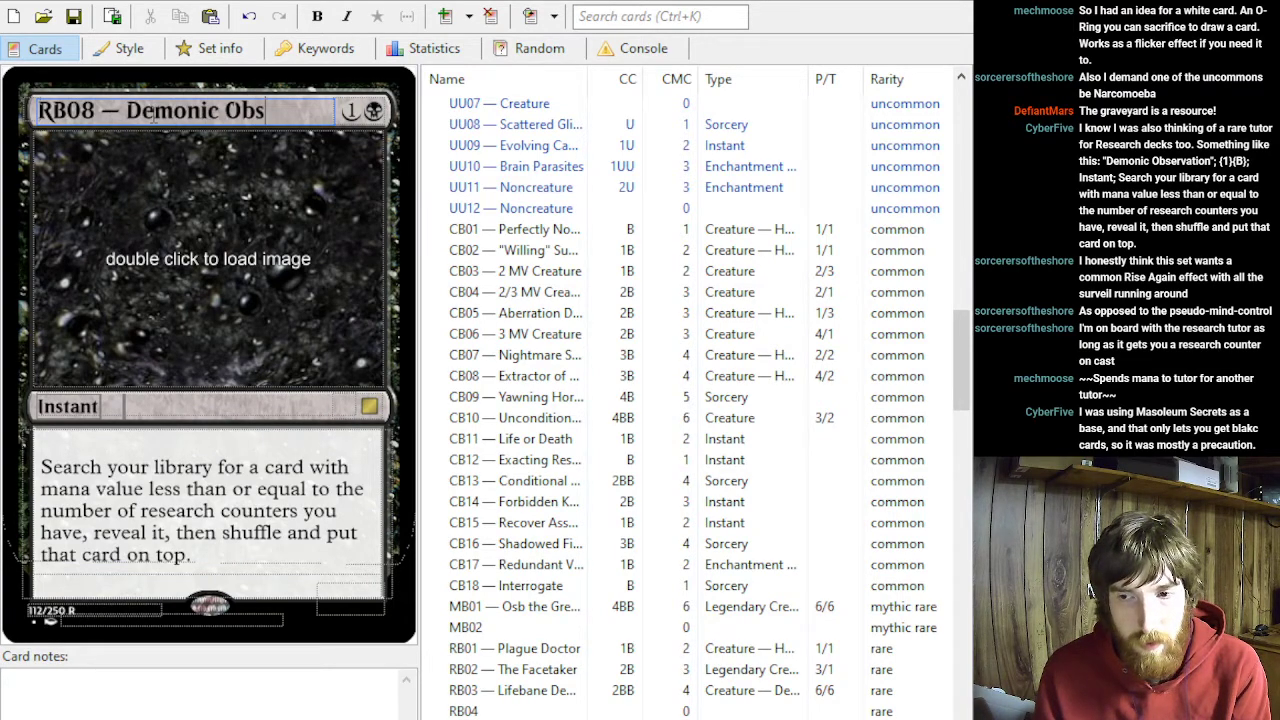
- Respell the card name as "RB08 — Demonic Osbervation"
{"action": "key", "text": "Left"}
{"action": "key", "text": "Left"}
{"action": "key", "text": "Left"}
{"action": "key", "text": "Left"}
{"action": "key", "text": "Left"}
{"action": "key", "text": "Left"}
{"action": "key", "text": "Left"}
{"action": "key", "text": "Left"}
{"action": "key", "text": "Left"}
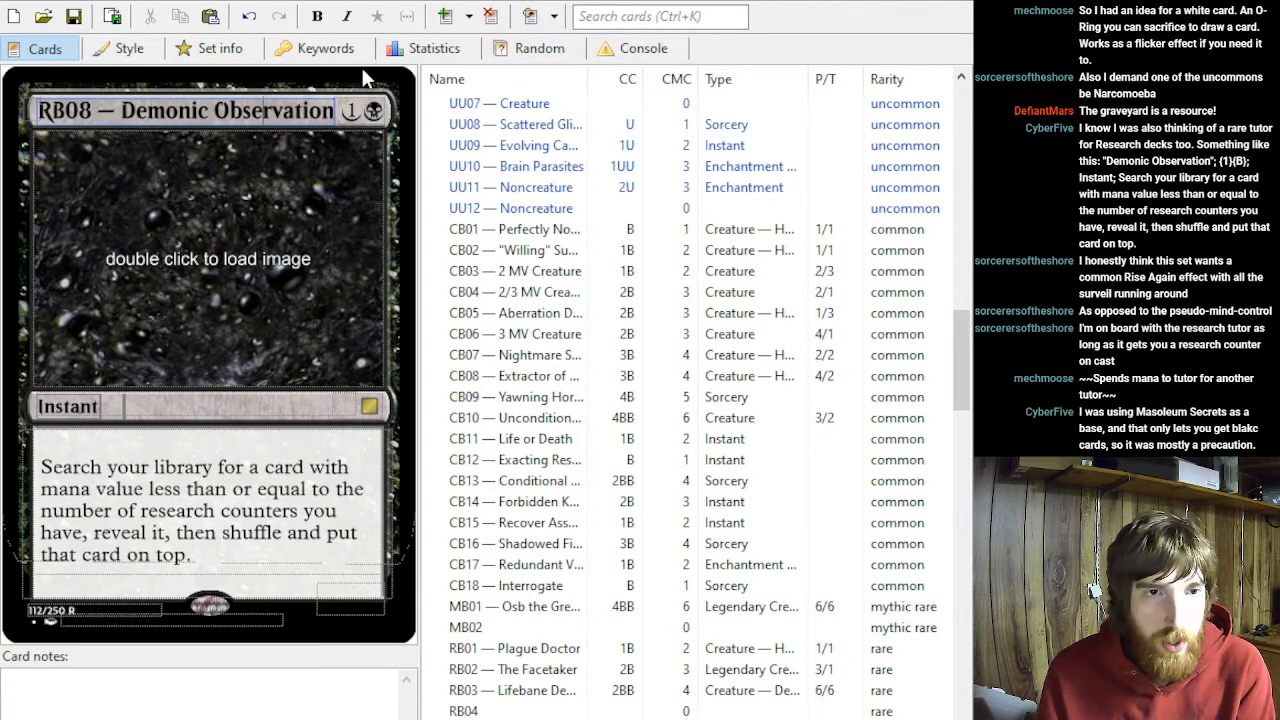
{"action": "key", "text": "Delete"}
{"action": "key", "text": "Delete"}
{"action": "type", "text": "sb"}
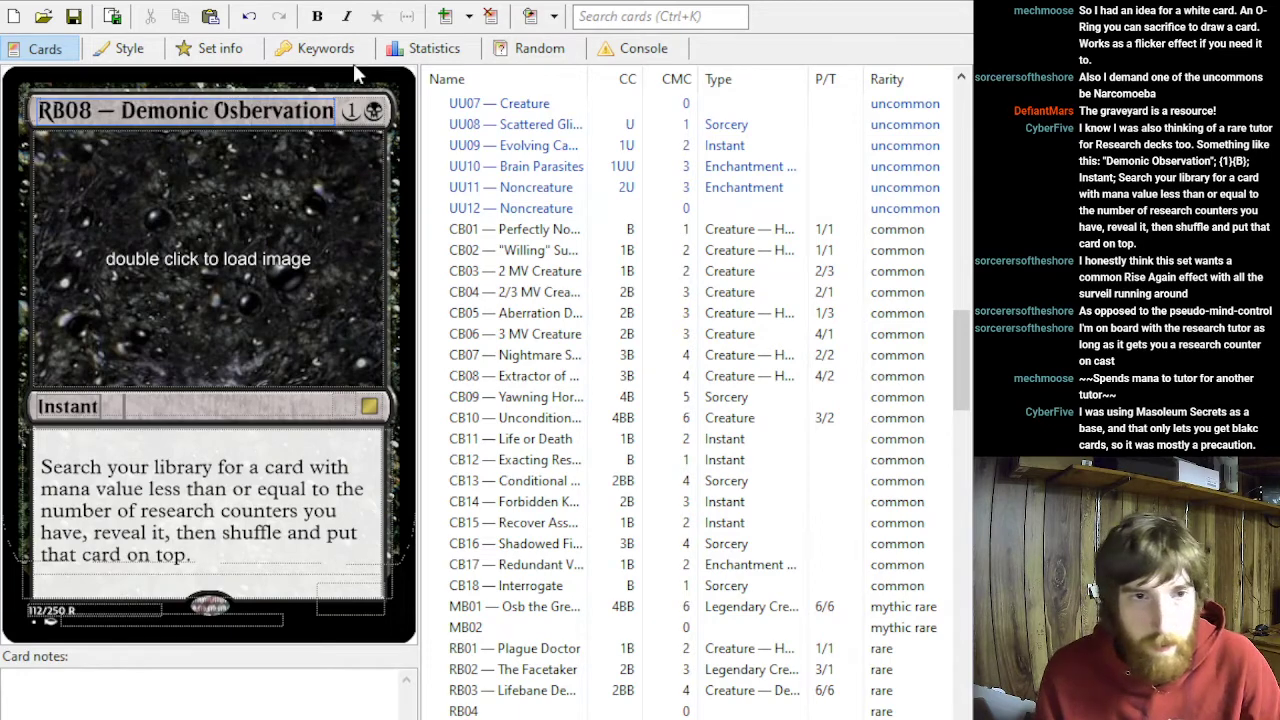
- Begin the card's rules text with "You get a research counter, then" and continue it with a lowercase "search"
{"action": "left_click", "coordinate": [228, 543]}
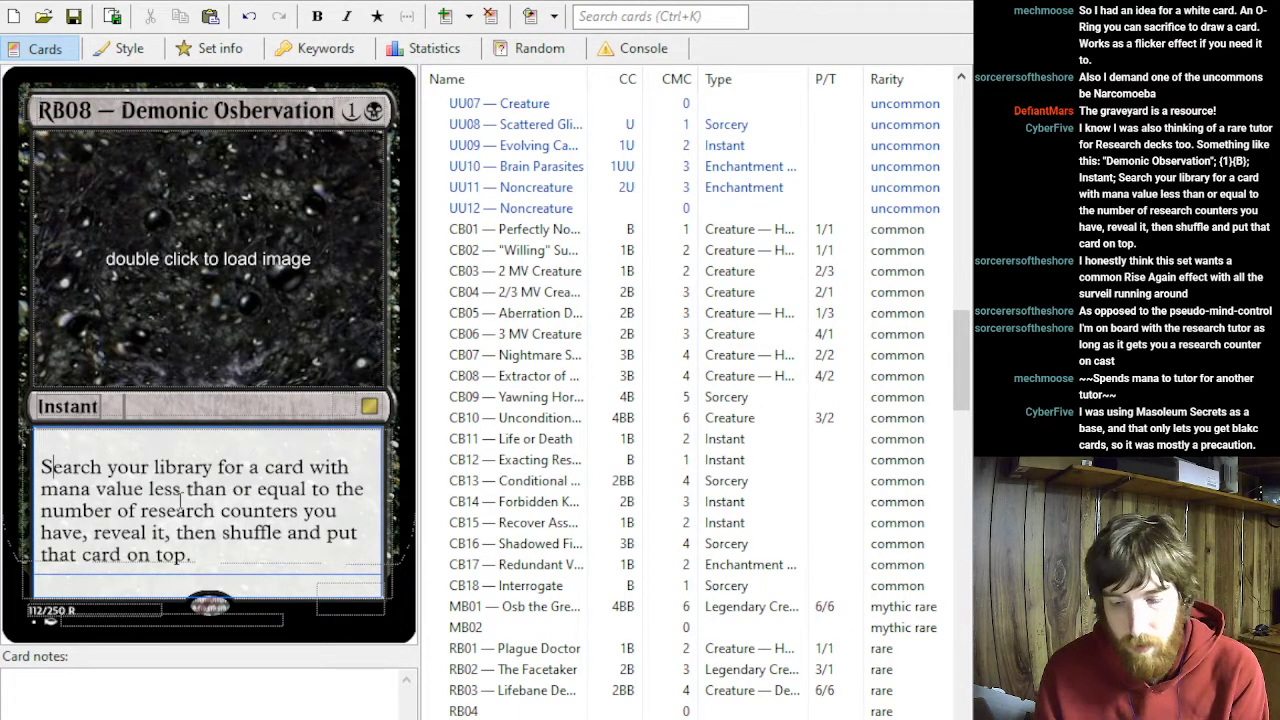
{"action": "key", "text": "Delete"}
{"action": "type", "text": "You s"}
{"action": "type", "text": "t a research count"}
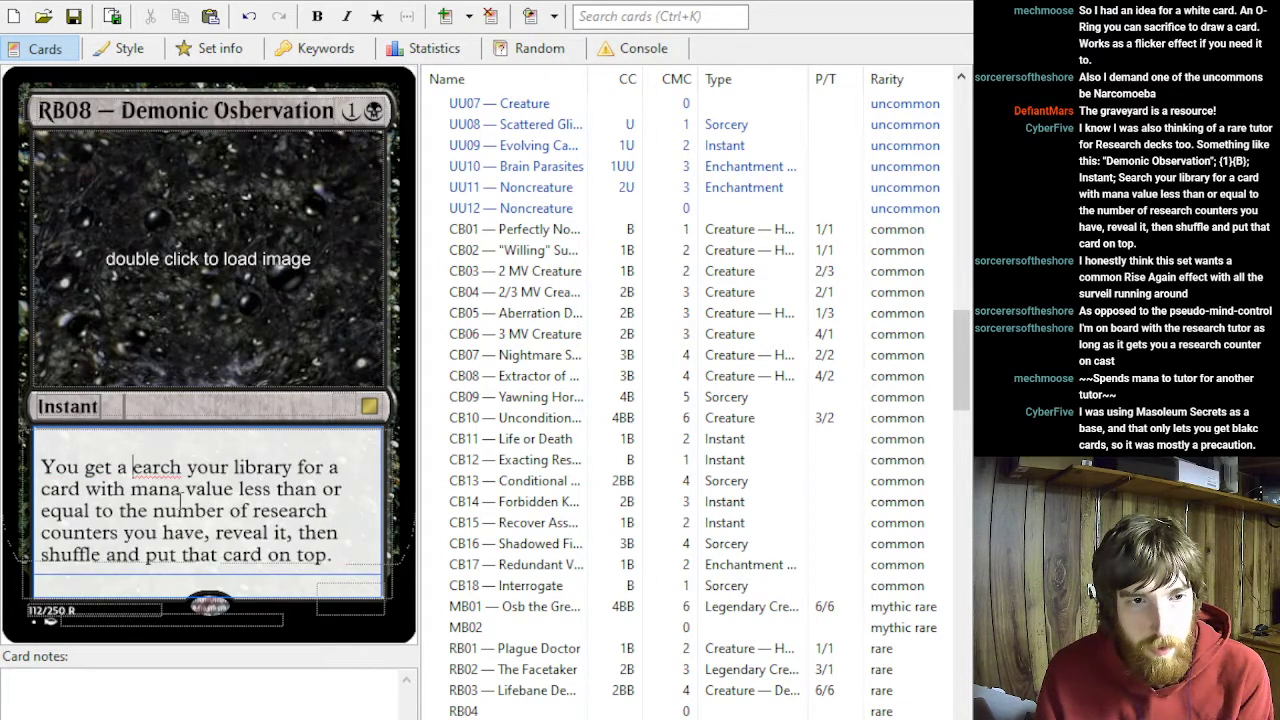
{"action": "type", "text": "er, the"}
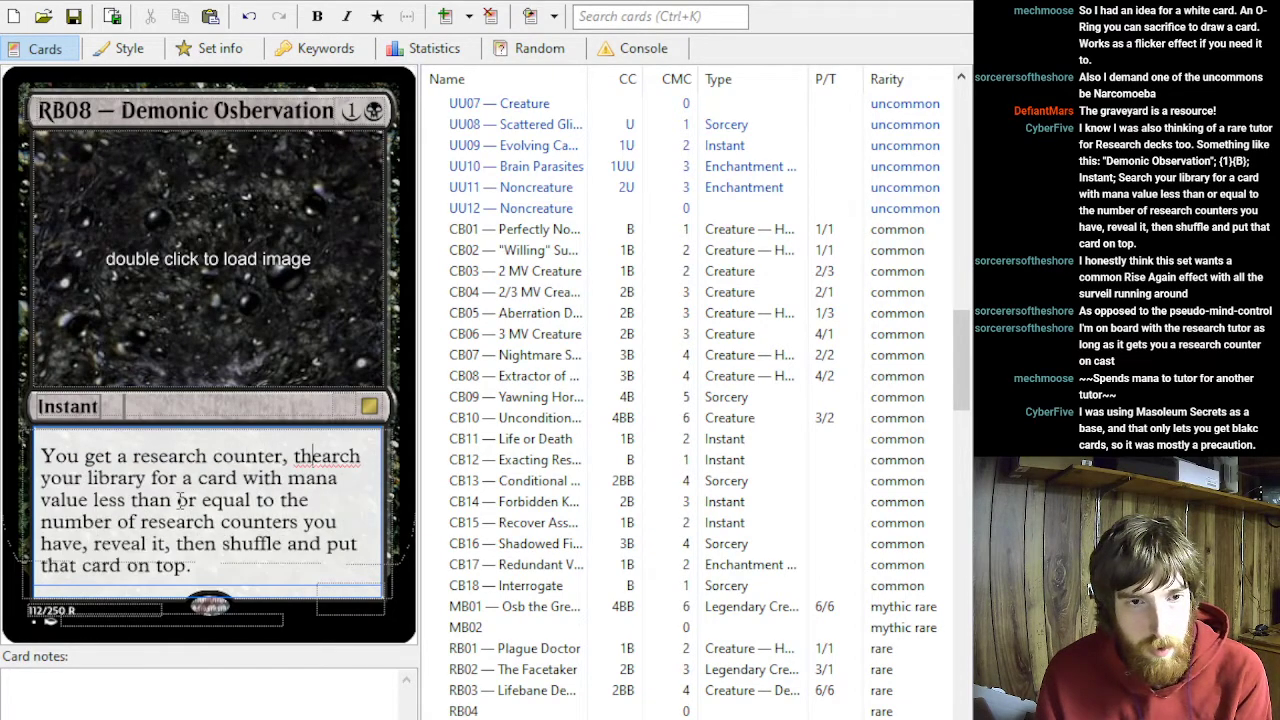
{"action": "type", "text": "n s"}
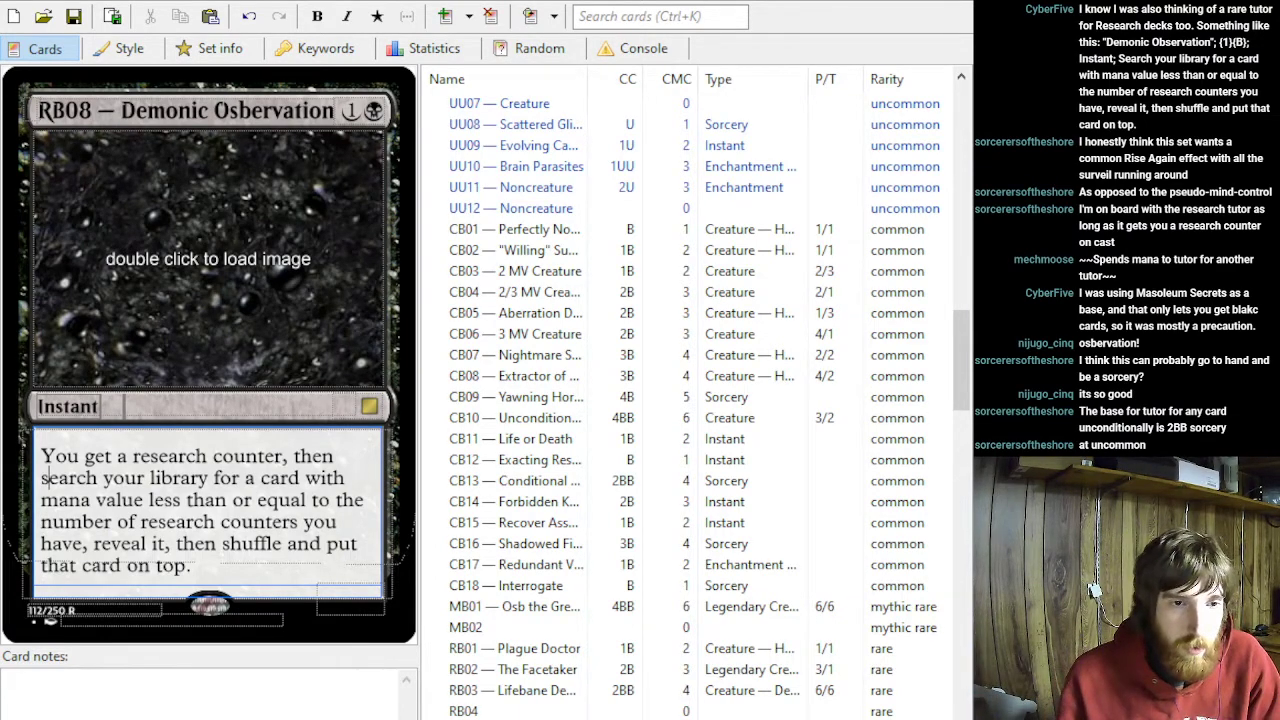
- Change the card type of RB08 — Demonic Osbervation to Sorcery
{"action": "double_click", "coordinate": [70, 406]}
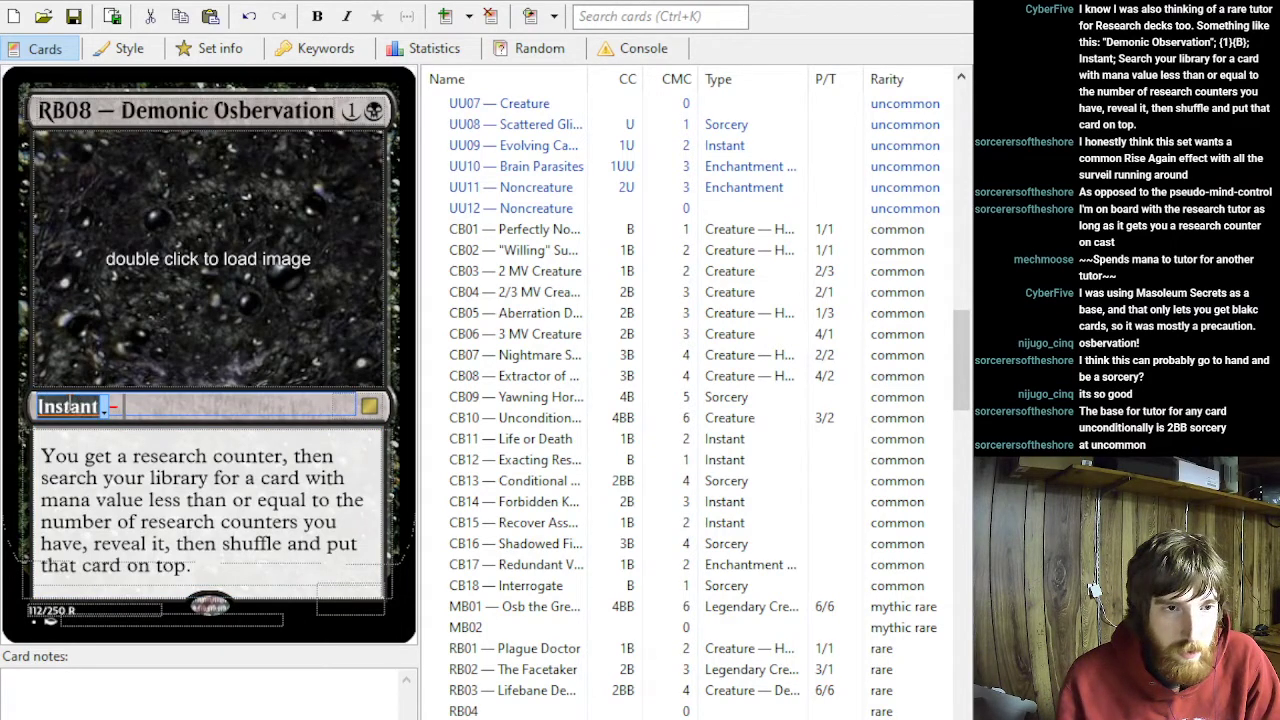
{"action": "type", "text": "Sorcery"}
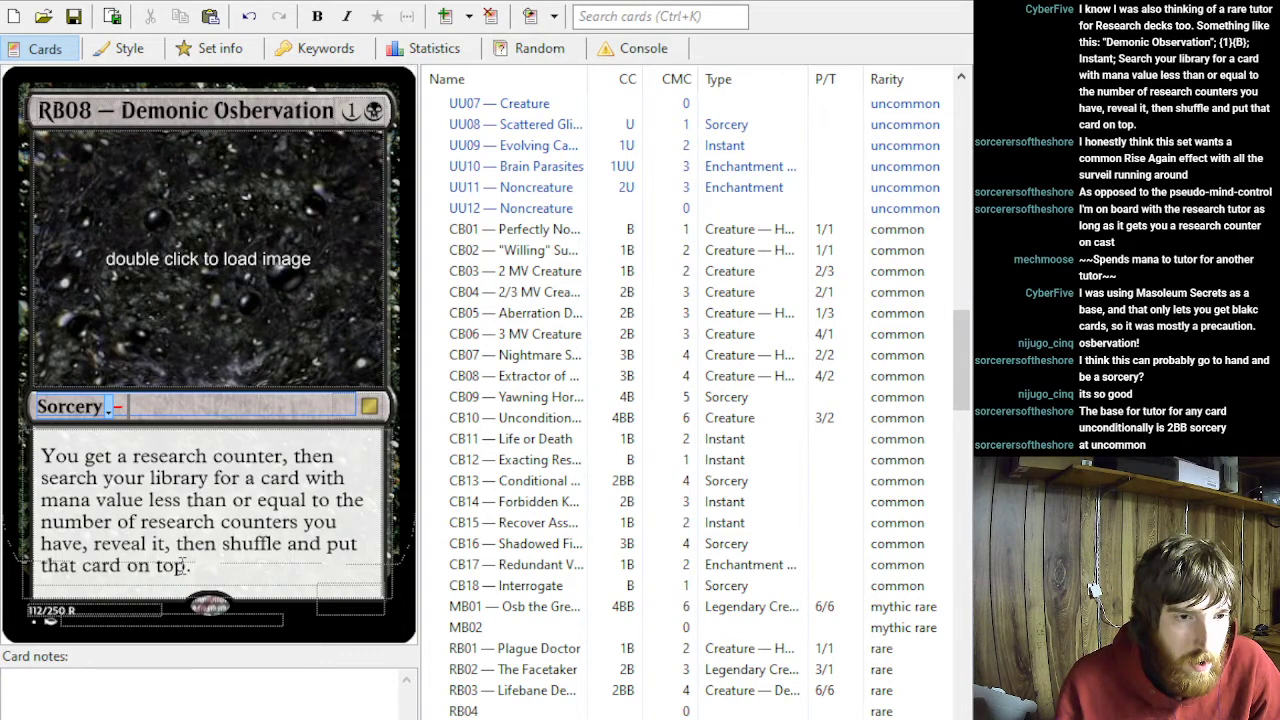
- Reword the end of RB08's rules text to "put it into your hand, then shuffle.", removing the part that puts the card on top
{"action": "left_click_drag", "start_coordinate": [274, 560], "coordinate": [297, 553]}
{"action": "left_click", "coordinate": [297, 563]}
{"action": "left_click_drag", "start_coordinate": [195, 565], "coordinate": [274, 555]}
{"action": "left_click", "coordinate": [190, 565]}
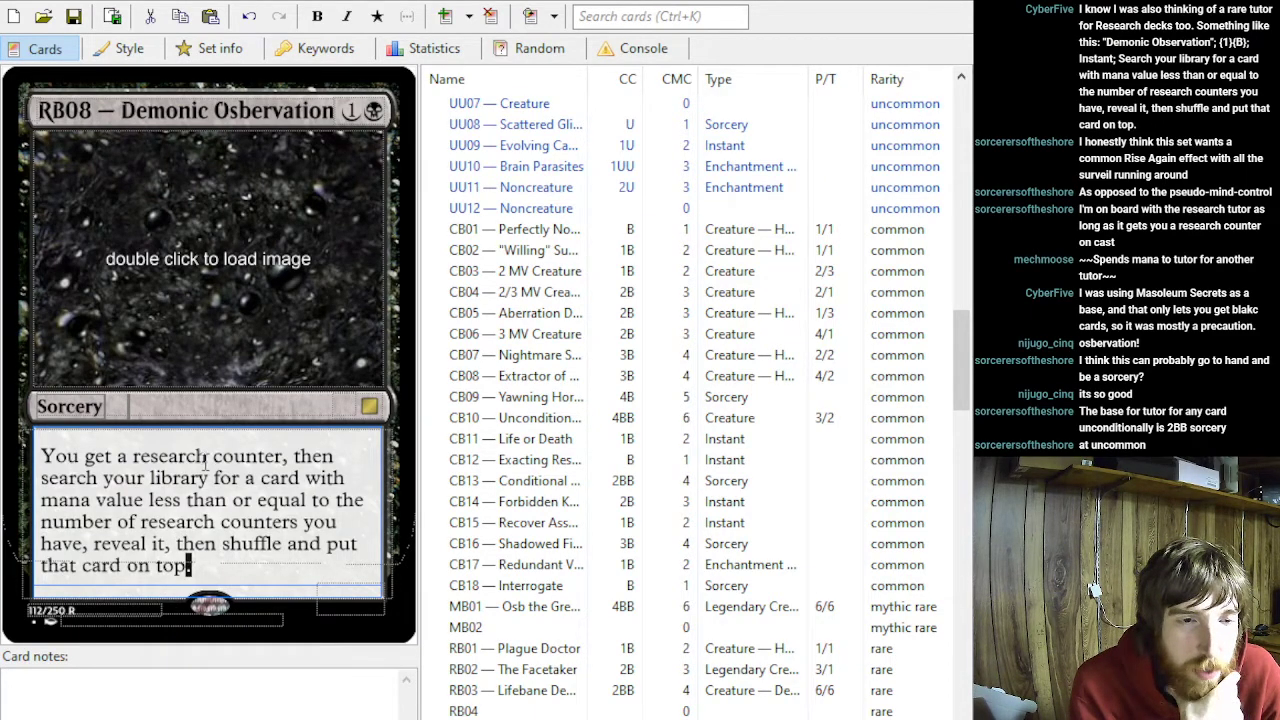
{"action": "left_click", "coordinate": [177, 544]}
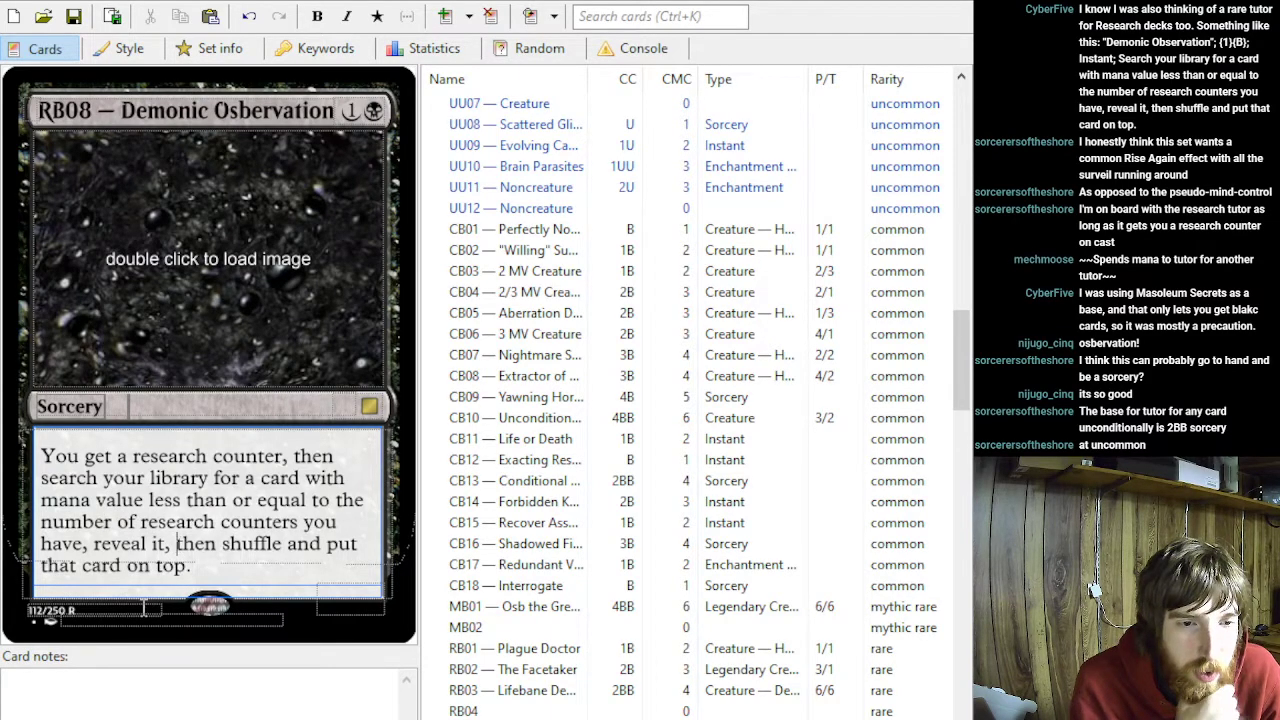
{"action": "type", "text": "put "}
{"action": "type", "text": "it "}
{"action": "type", "text": "into your hand"}
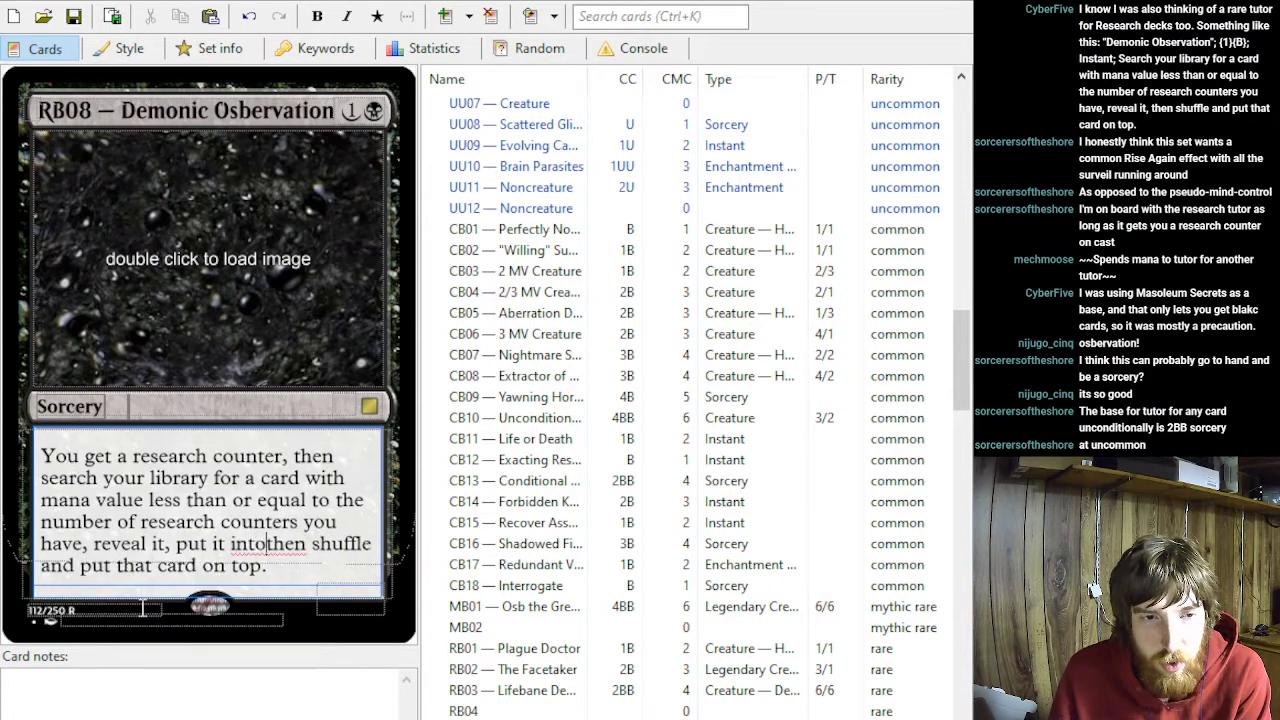
{"action": "type", "text": ","}
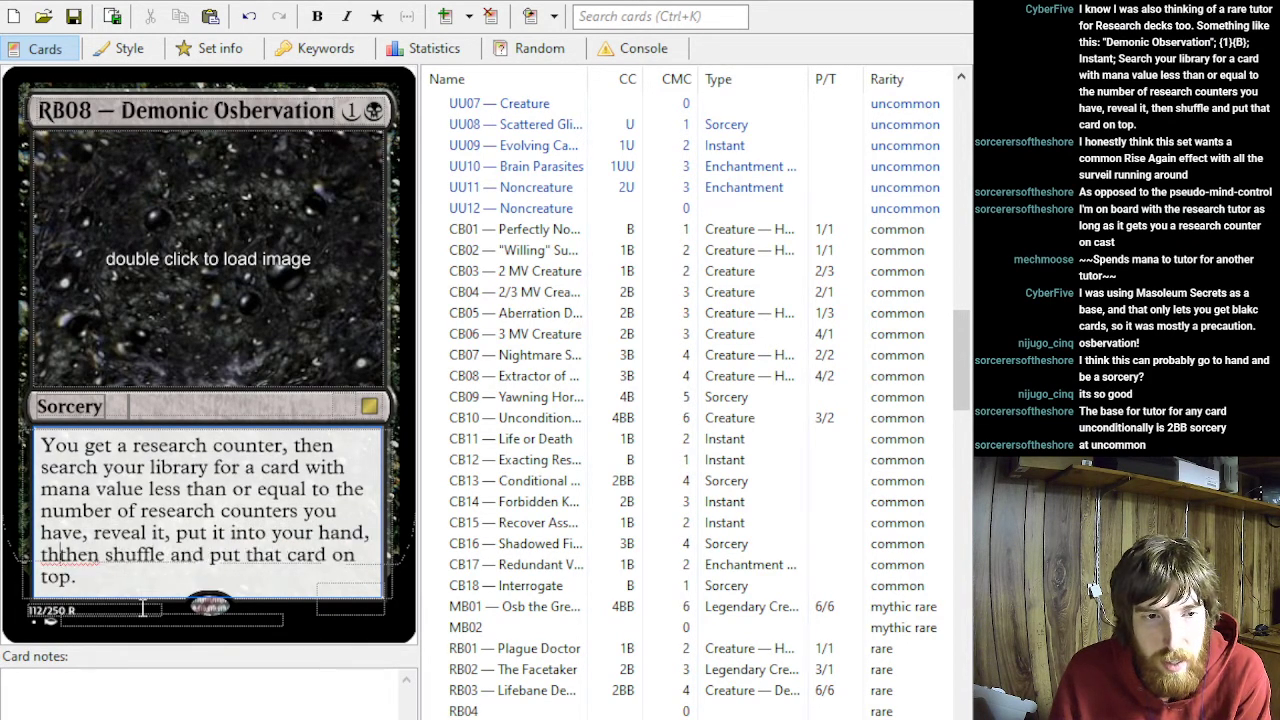
{"action": "left_click_drag", "start_coordinate": [72, 577], "coordinate": [148, 556]}
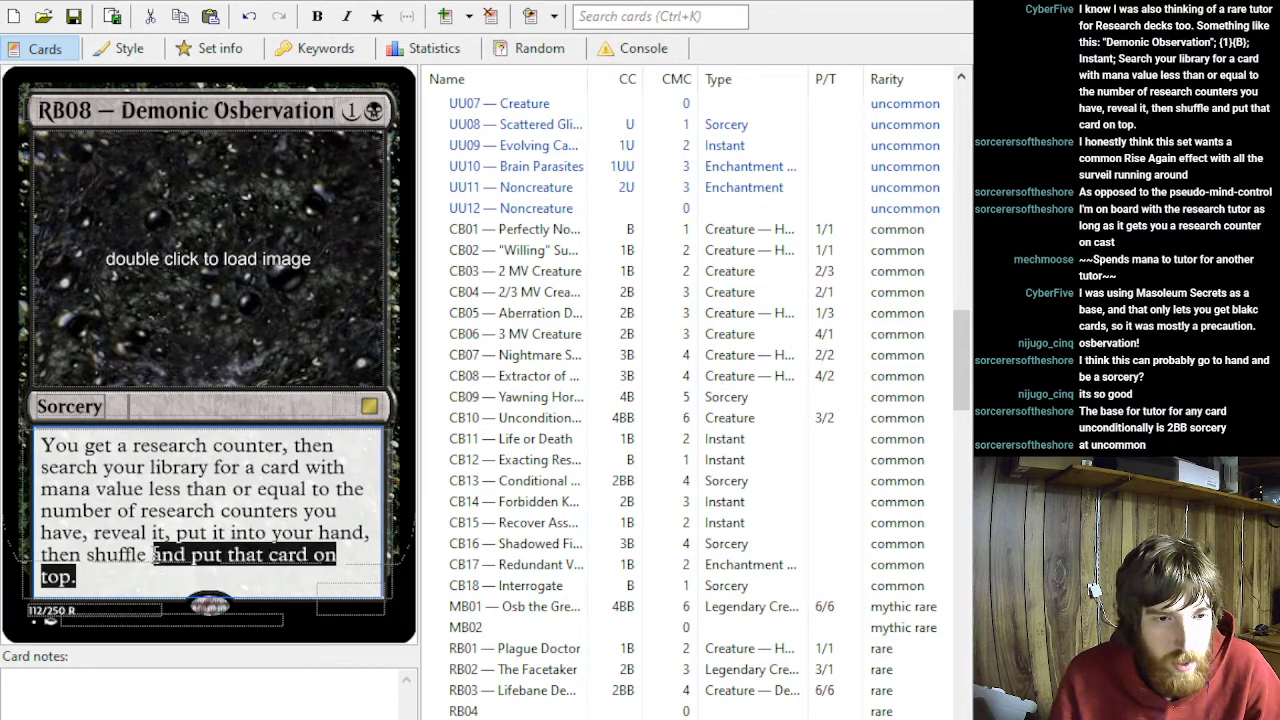
{"action": "key", "text": "BackSpace"}
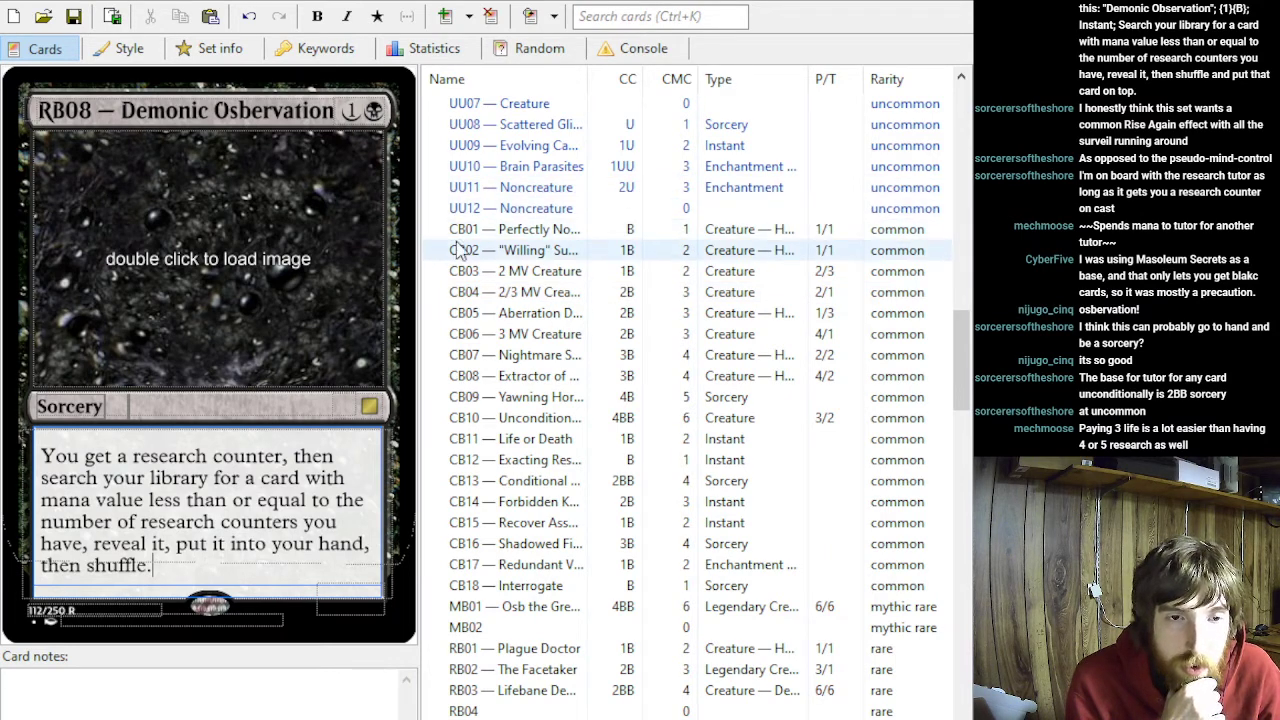
- Add the card note "Test at 2 or 3 mana." to RB08
{"action": "left_click", "coordinate": [366, 112]}
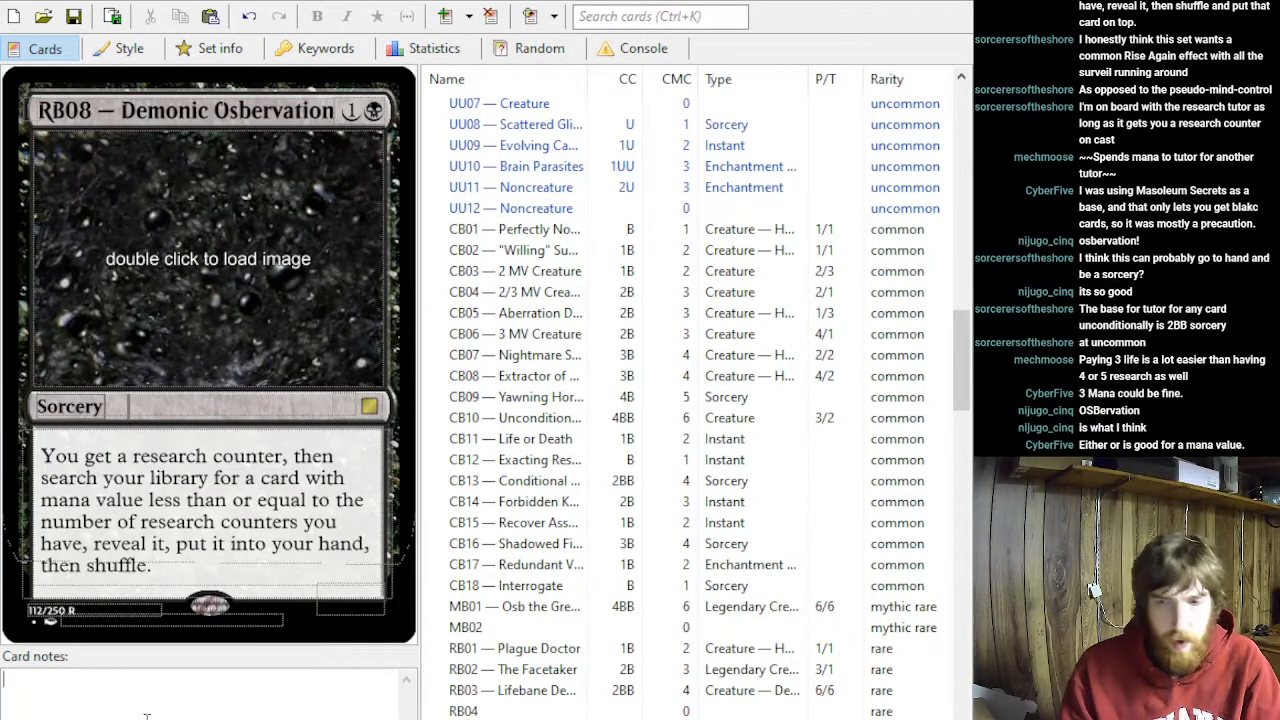
{"action": "type", "text": "Test "}
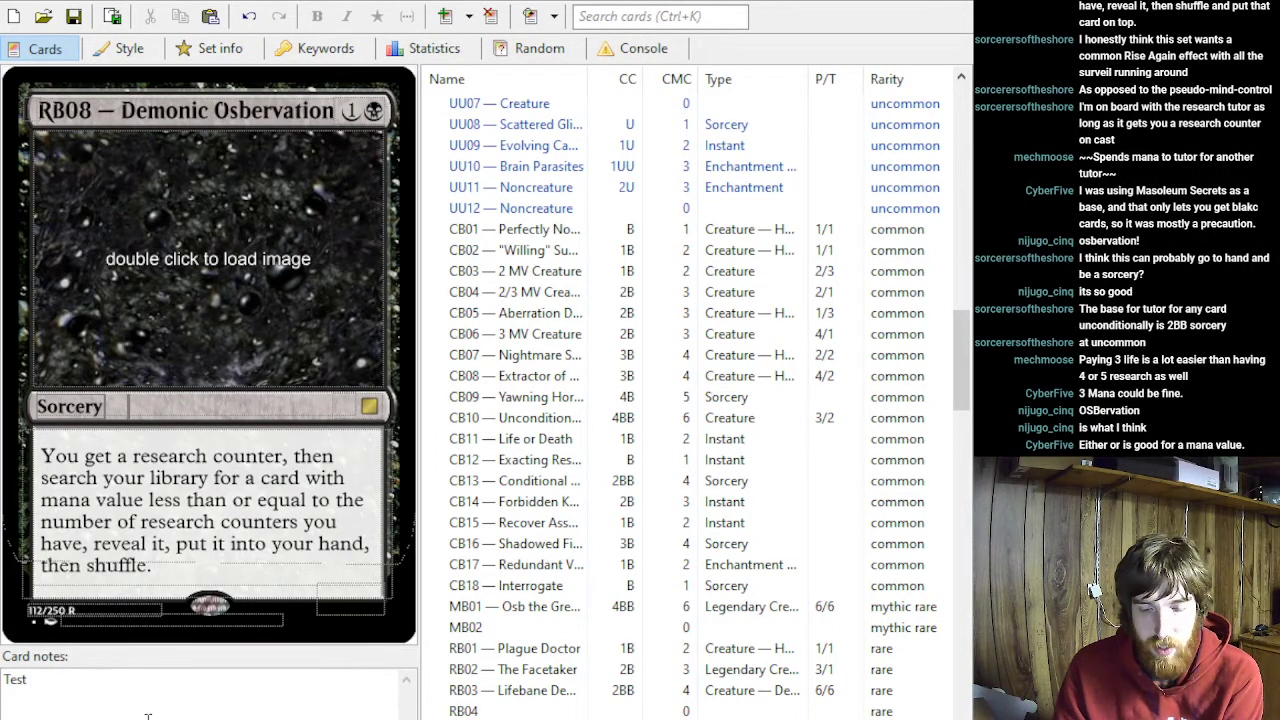
{"action": "type", "text": "at 2 and 3"}
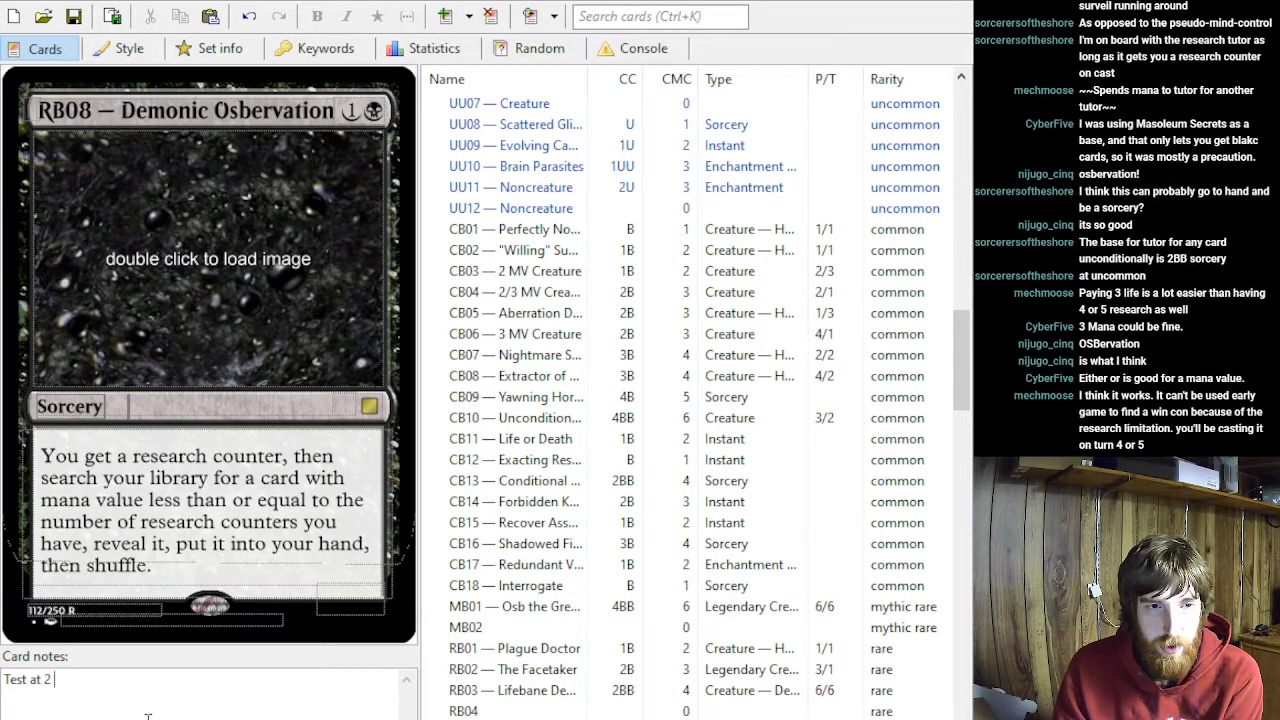
{"action": "key", "text": "BackSpace"}
{"action": "key", "text": "BackSpace"}
{"action": "key", "text": "BackSpace"}
{"action": "key", "text": "BackSpace"}
{"action": "key", "text": "BackSpace"}
{"action": "key", "text": "BackSpace"}
{"action": "type", "text": "or 3 mana."}
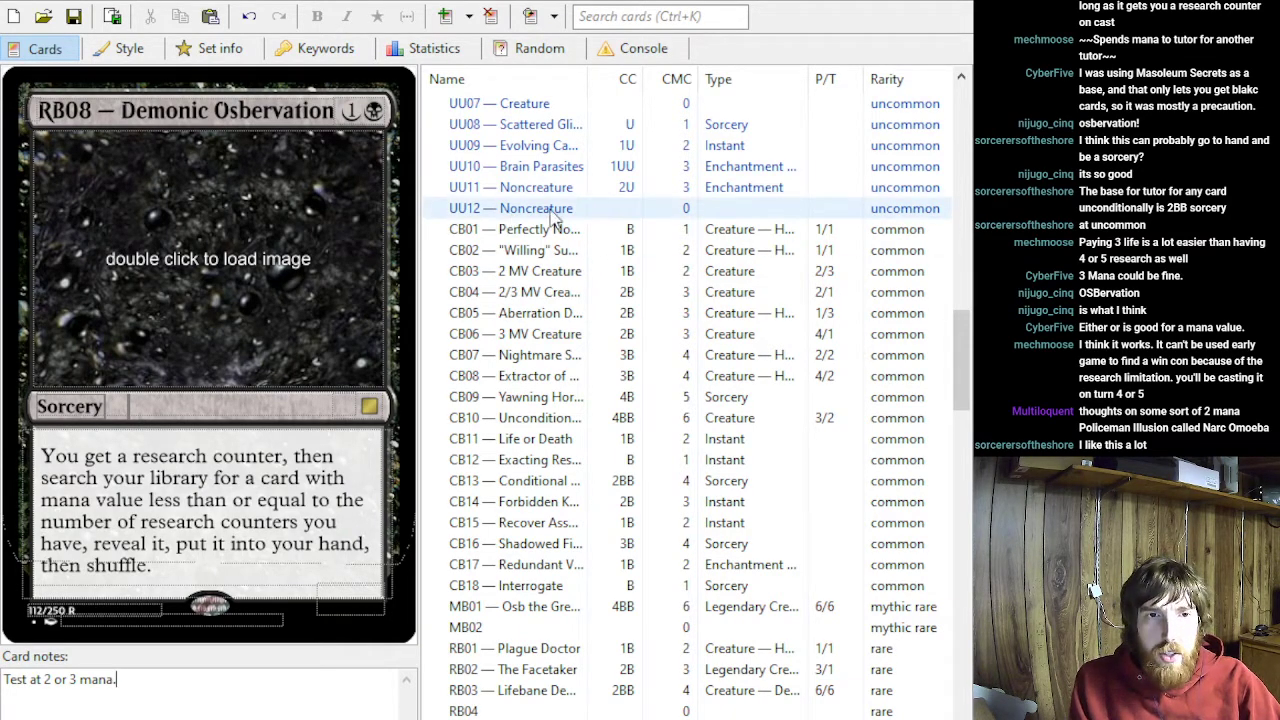
- Open the blank white uncommon UW11 — Noncreature and paste the copied O-Ring card idea into its rules text
{"action": "scroll", "coordinate": [639, 307], "scroll_direction": "up", "scroll_amount": 12}
{"action": "scroll", "coordinate": [641, 312], "scroll_direction": "up", "scroll_amount": 7}
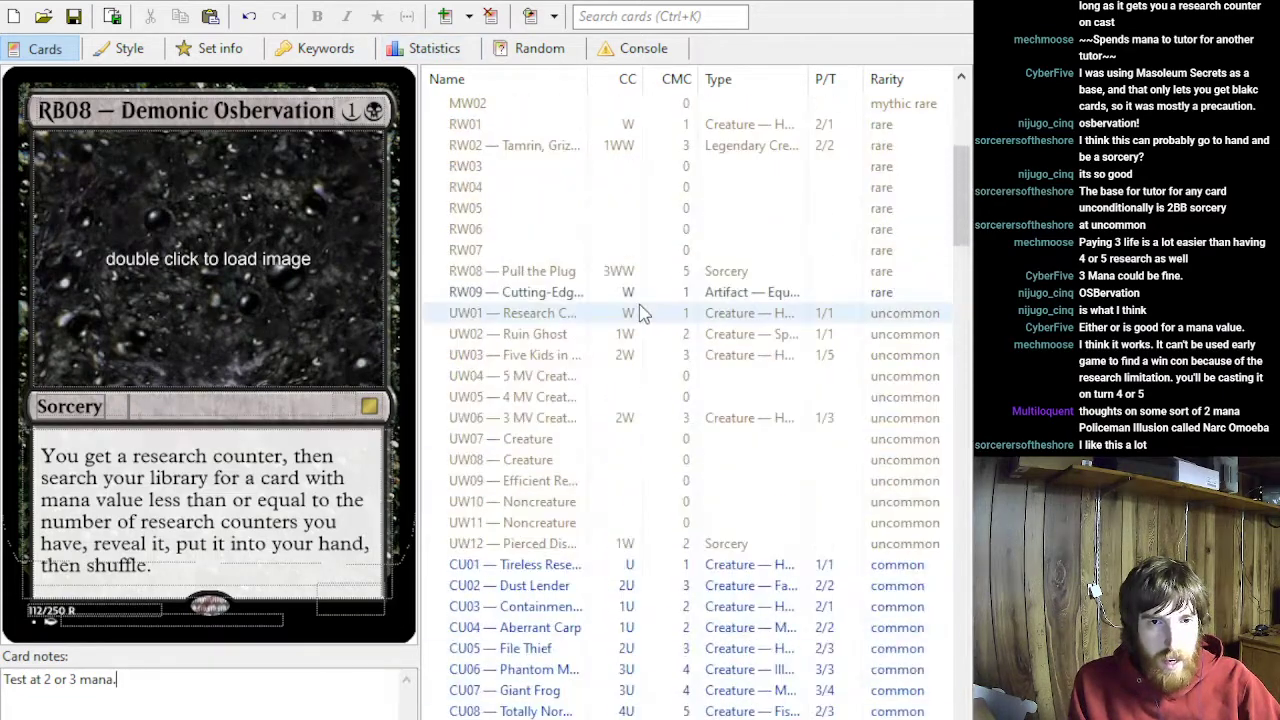
{"action": "scroll", "coordinate": [641, 312], "scroll_direction": "up", "scroll_amount": 6}
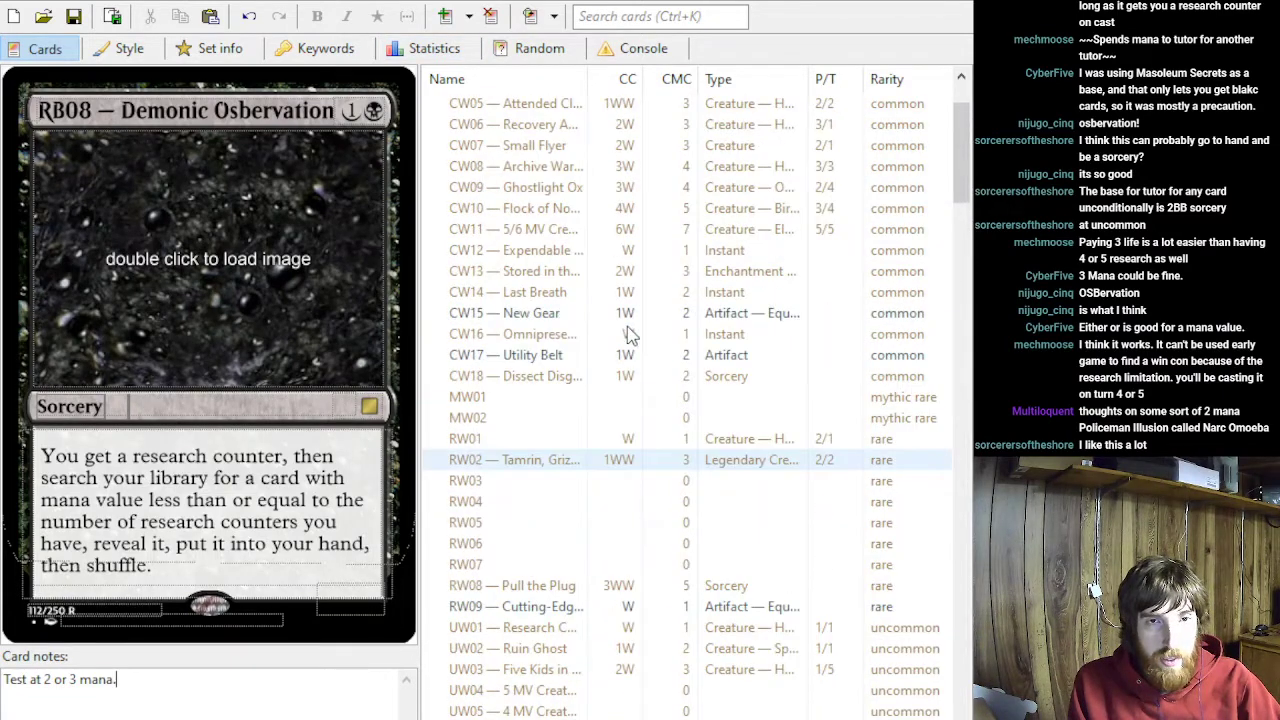
{"action": "scroll", "coordinate": [548, 490], "scroll_direction": "down", "scroll_amount": 3}
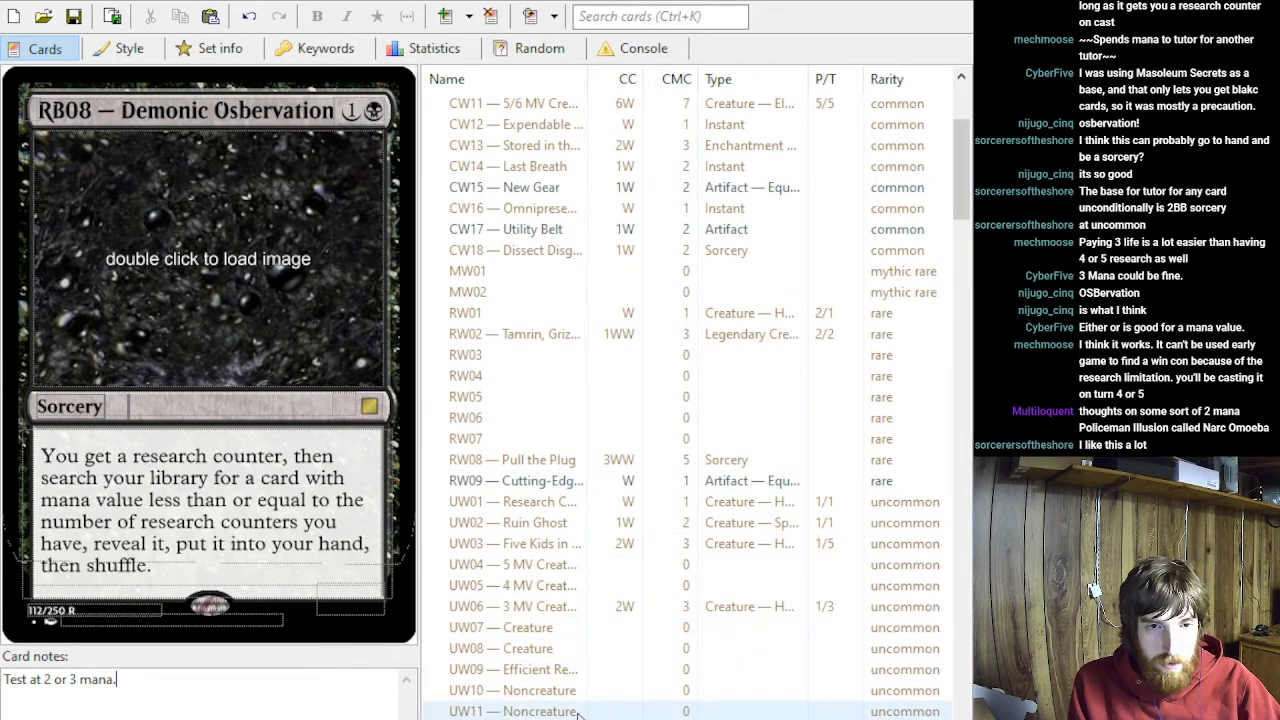
{"action": "left_click", "coordinate": [564, 678]}
{"action": "left_click", "coordinate": [558, 710]}
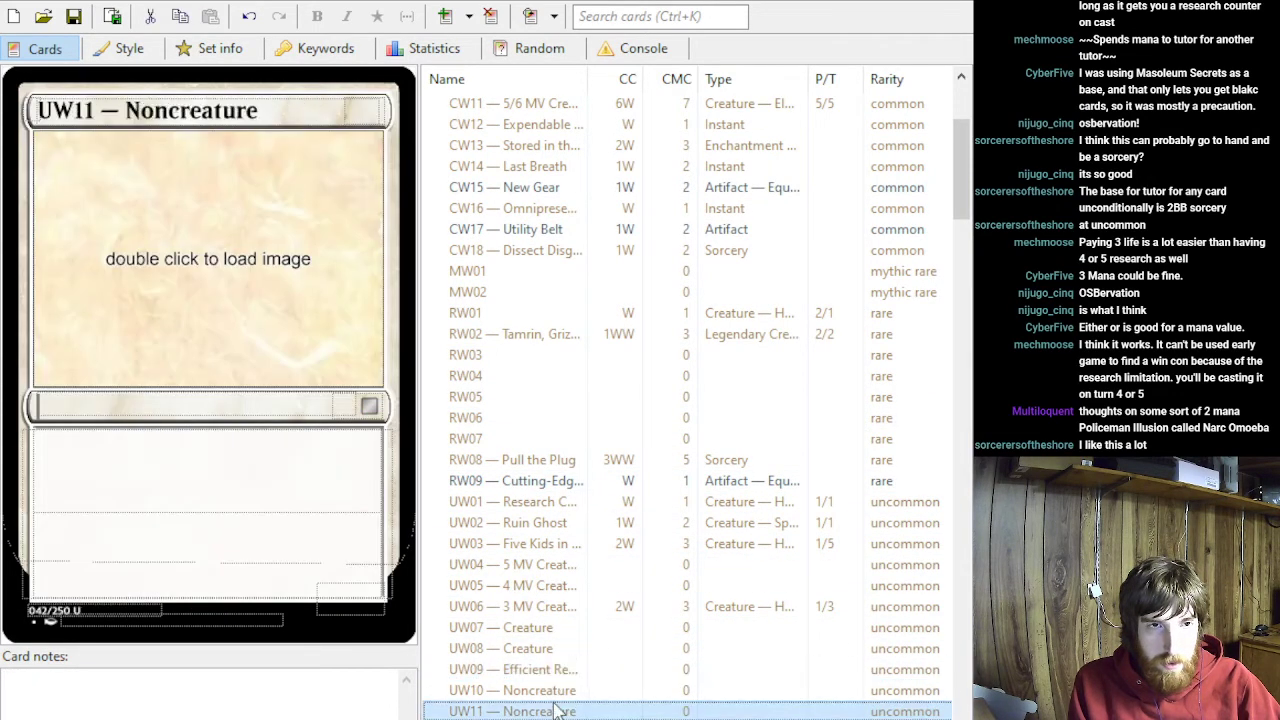
{"action": "left_click", "coordinate": [211, 463]}
{"action": "type", "text": "So I had an idea for a white card. An O-Ring you can sacrifice to draw a card. Works as a flicker effect if you need it to."}
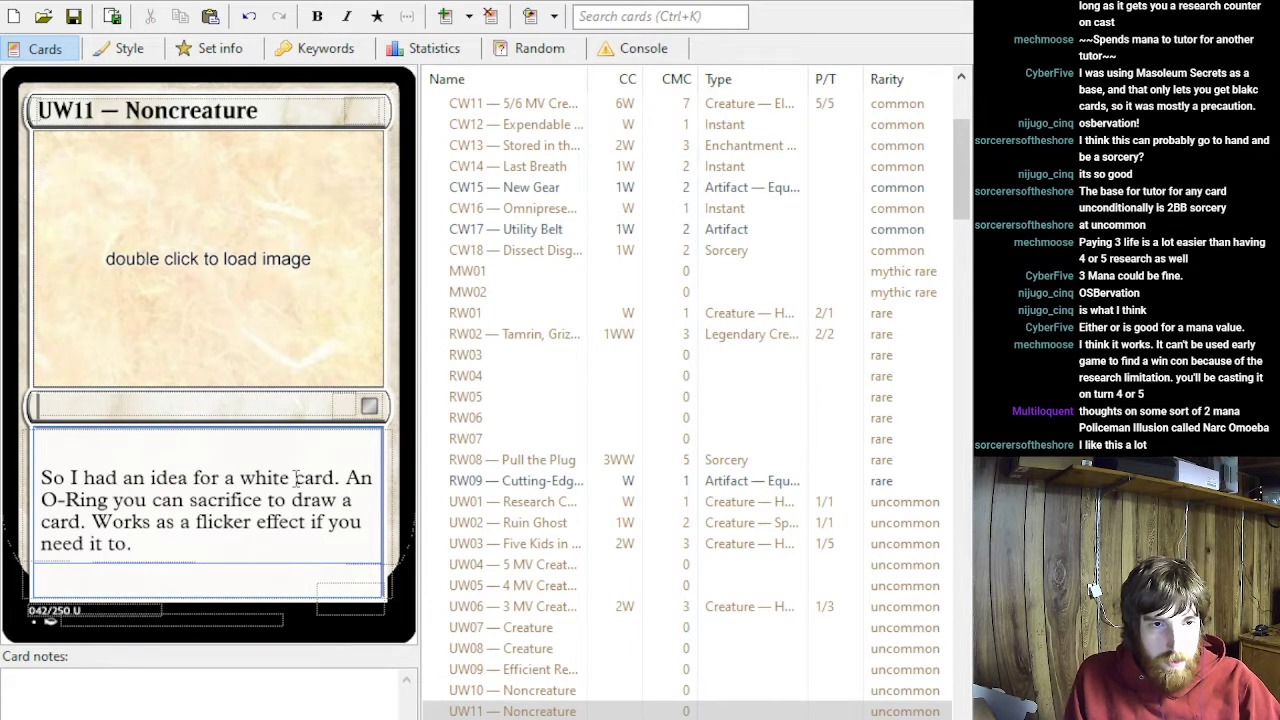
- Replace UW11's pasted idea with "When ~ enters the battlefield, exile target nonland permanent until ~ leaves the battlefield."
{"action": "left_click_drag", "start_coordinate": [40, 477], "coordinate": [214, 586]}
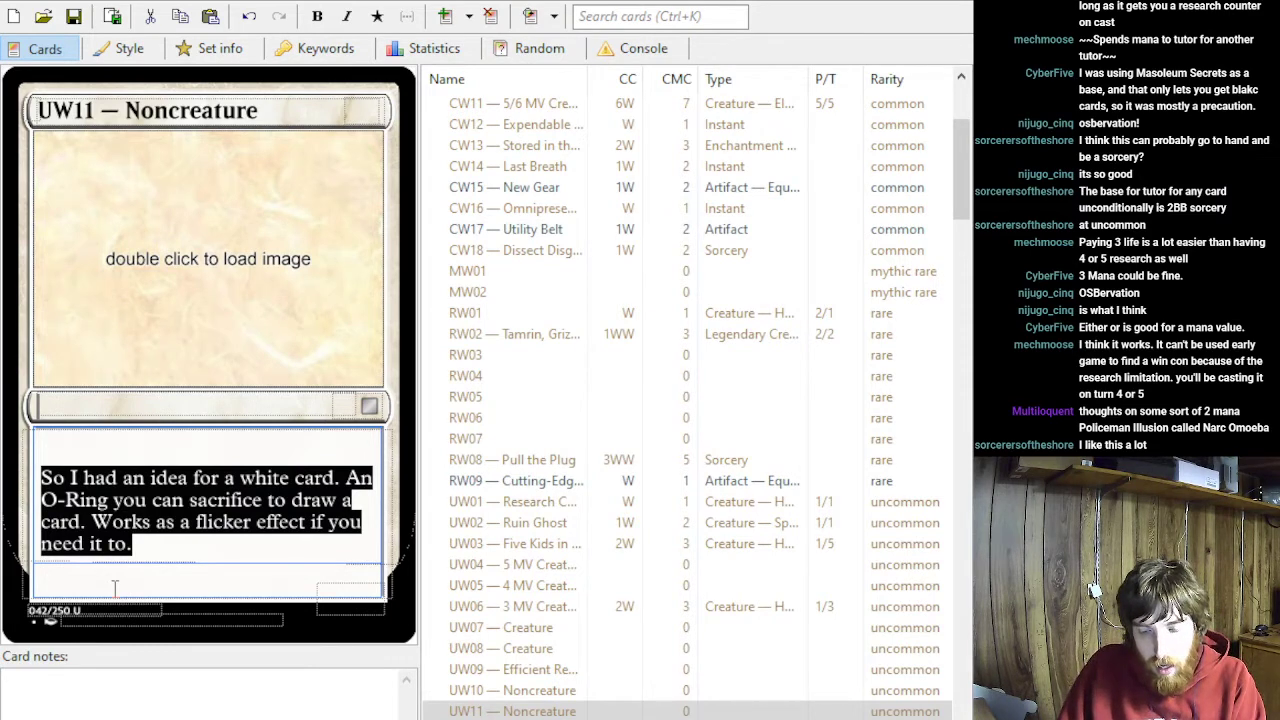
{"action": "type", "text": "When ~ enters the battlefield"}
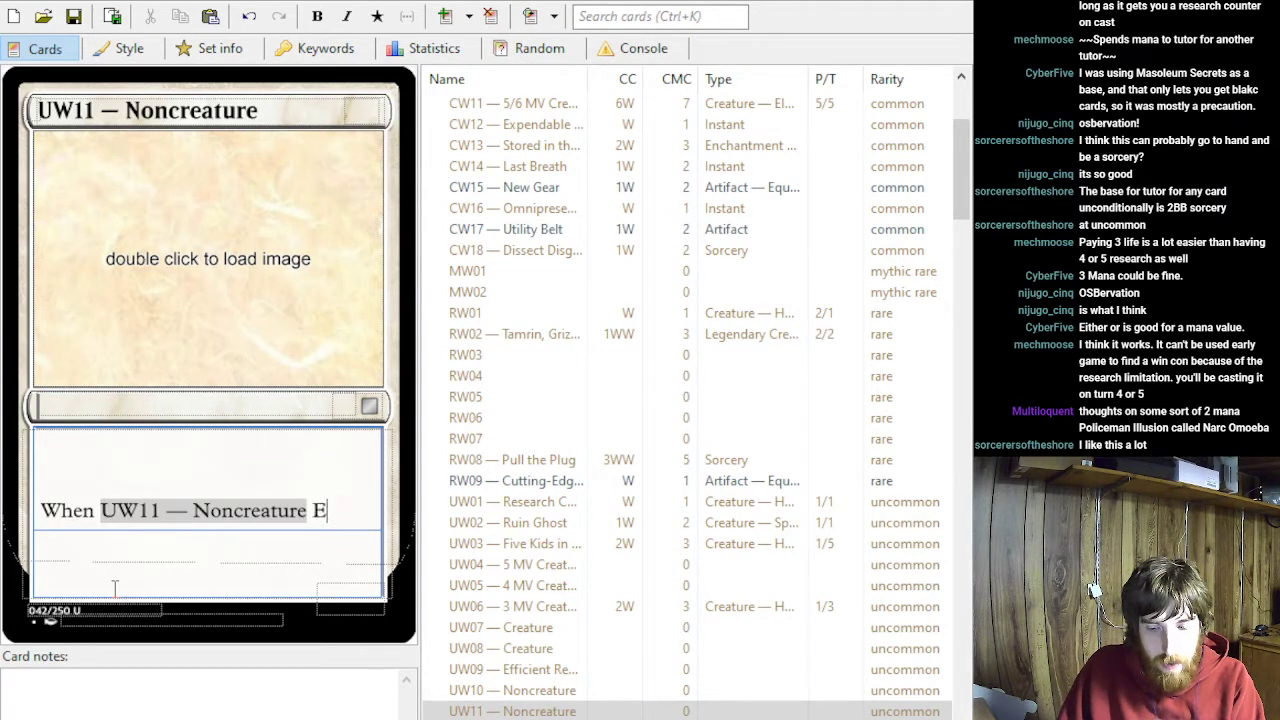
{"action": "type", "text": ", exile t"}
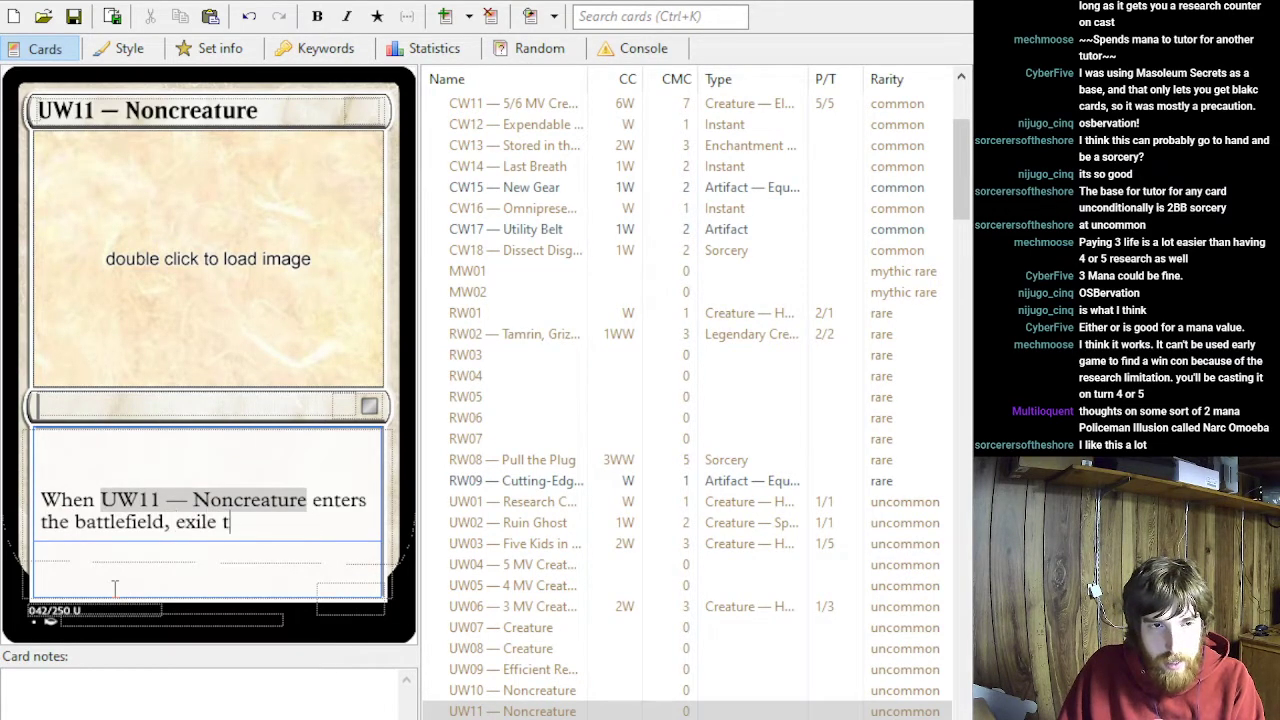
{"action": "type", "text": "arget nonla"}
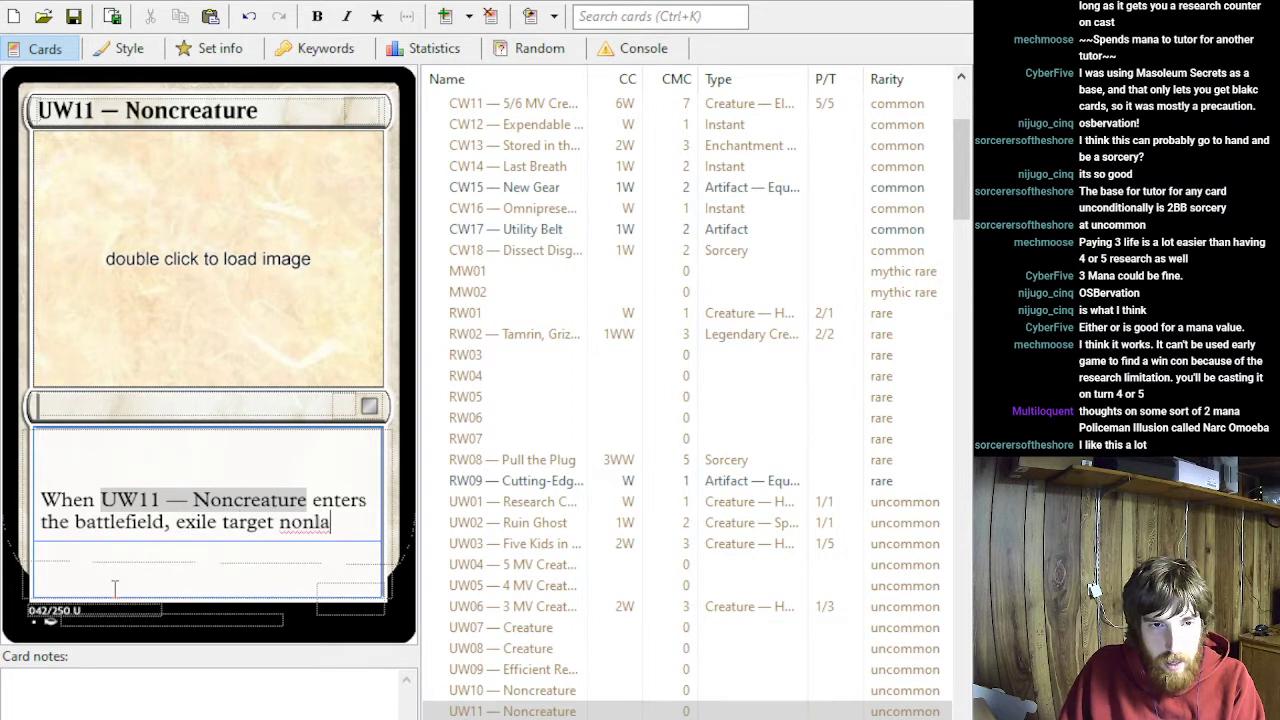
{"action": "type", "text": "nd permanent un"}
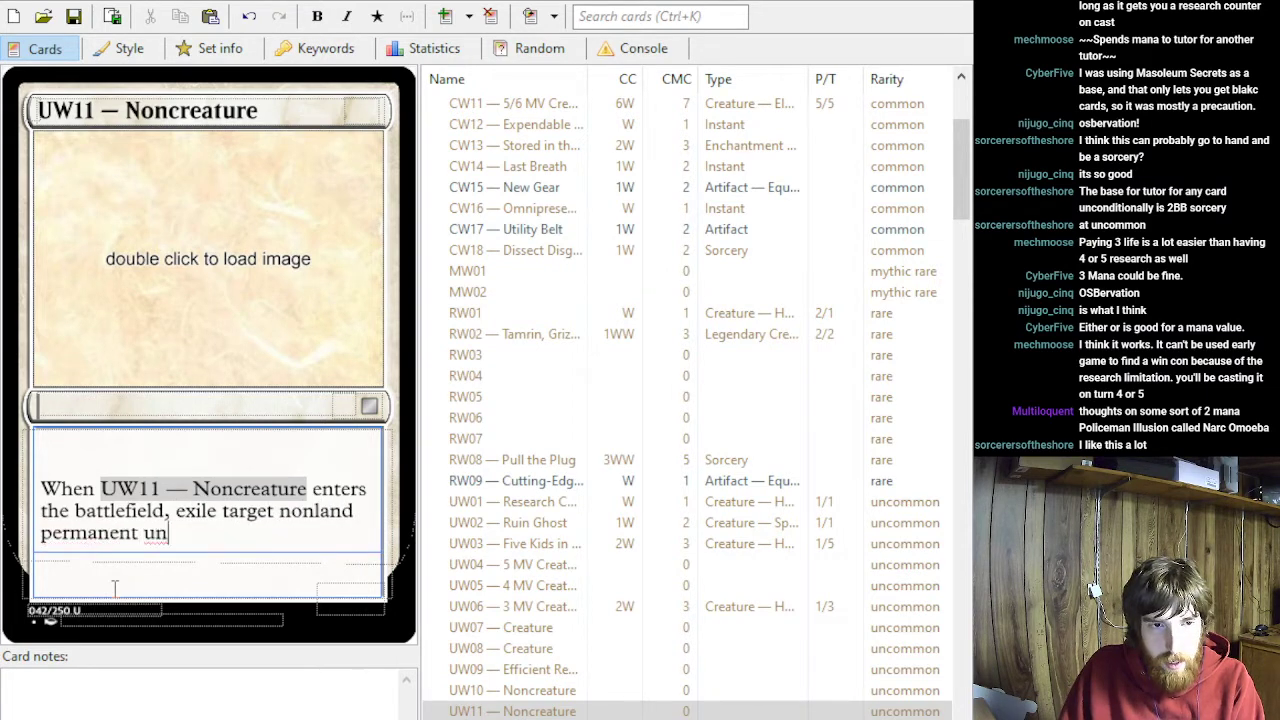
{"action": "type", "text": "til ~"}
{"action": "type", "text": " leaves"}
{"action": "type", "text": "the battlefield."}
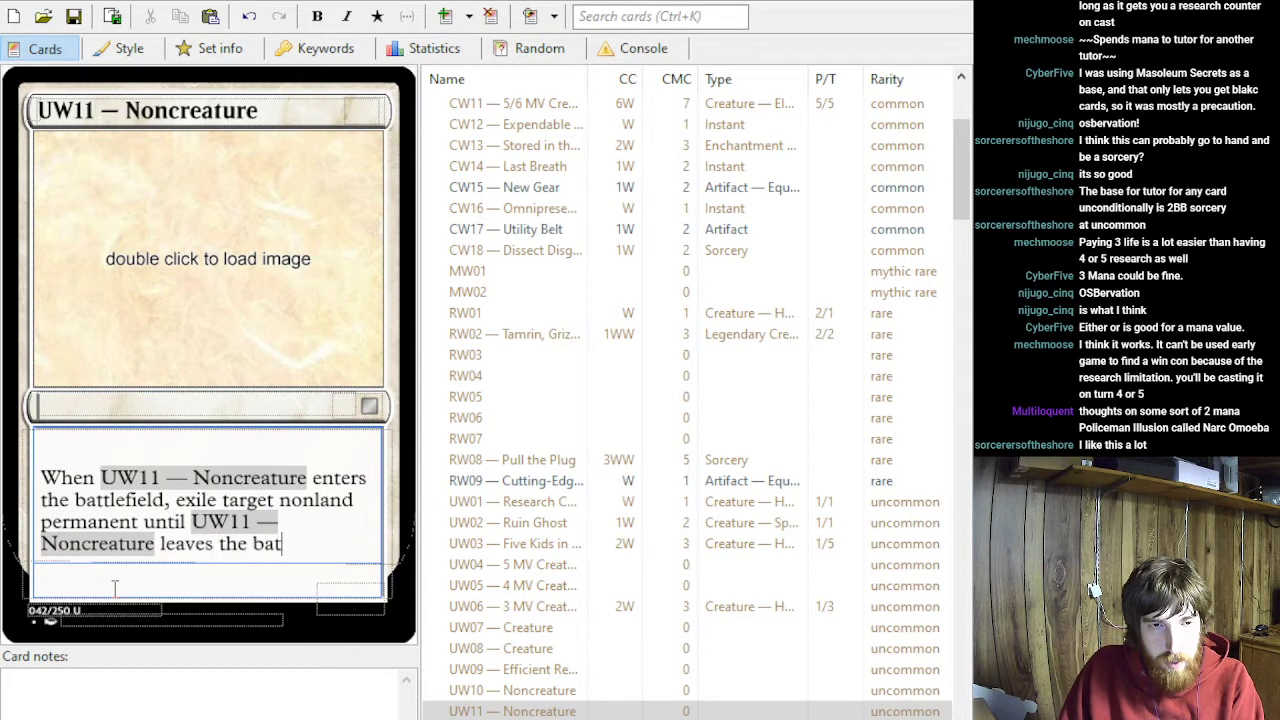
- Add a second ability paragraph to UW11 reading "Sacrifice ~: Draw a card."
{"action": "key", "text": "Return"}
{"action": "type", "text": "Sacrificed"}
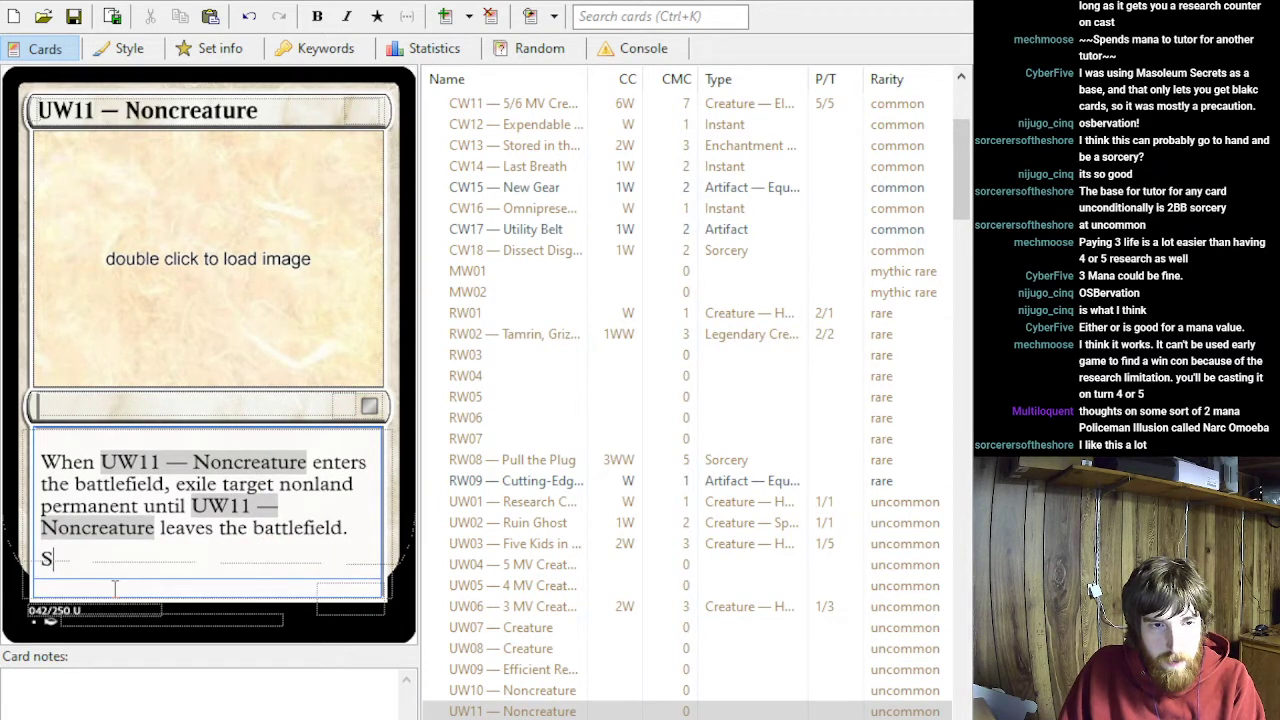
{"action": "key", "text": "BackSpace"}
{"action": "key", "text": "BackSpace"}
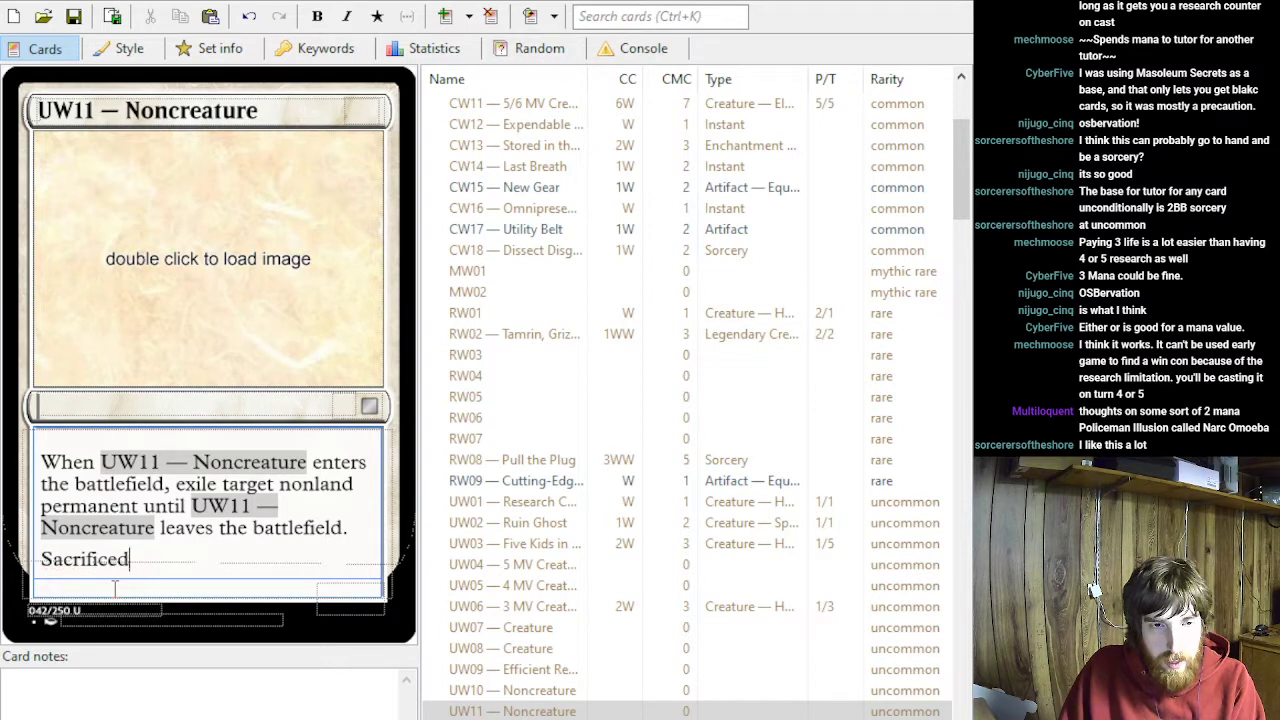
{"action": "type", "text": "~: "}
{"action": "type", "text": "Draw a card."}
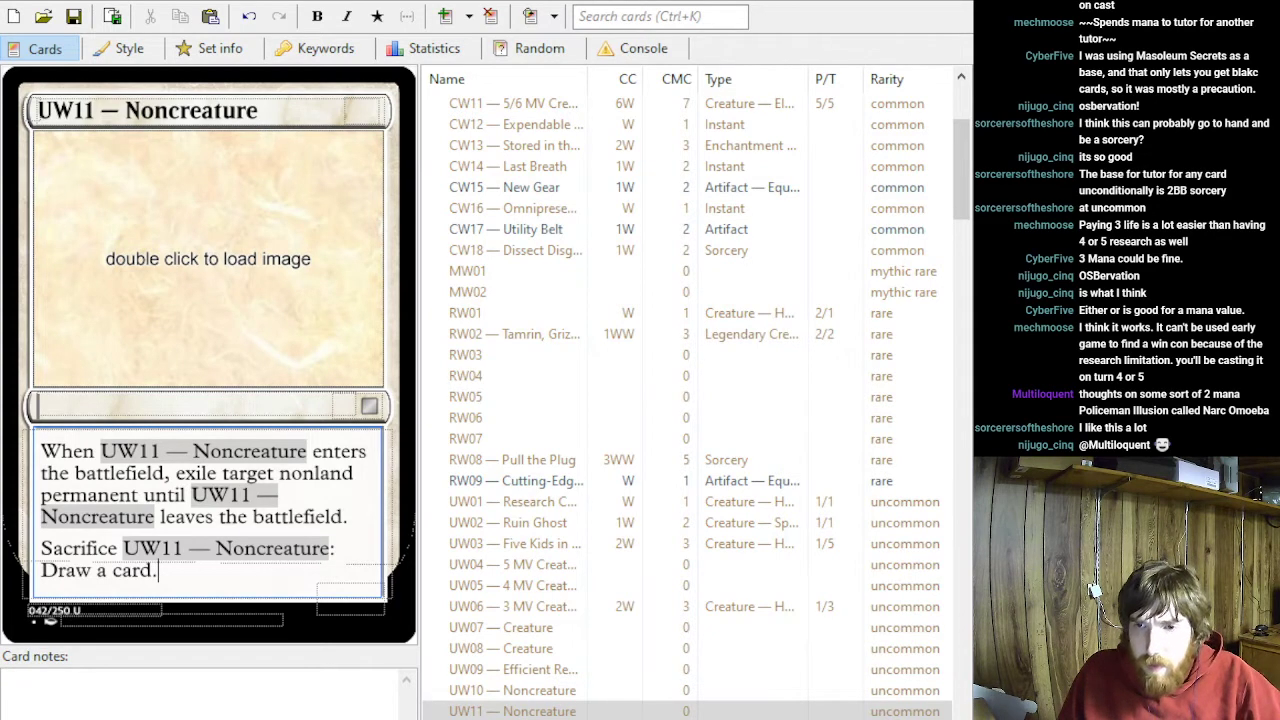
- Make UW11 an Enchantment with mana cost 3W
{"action": "key", "text": "alt+Tab"}
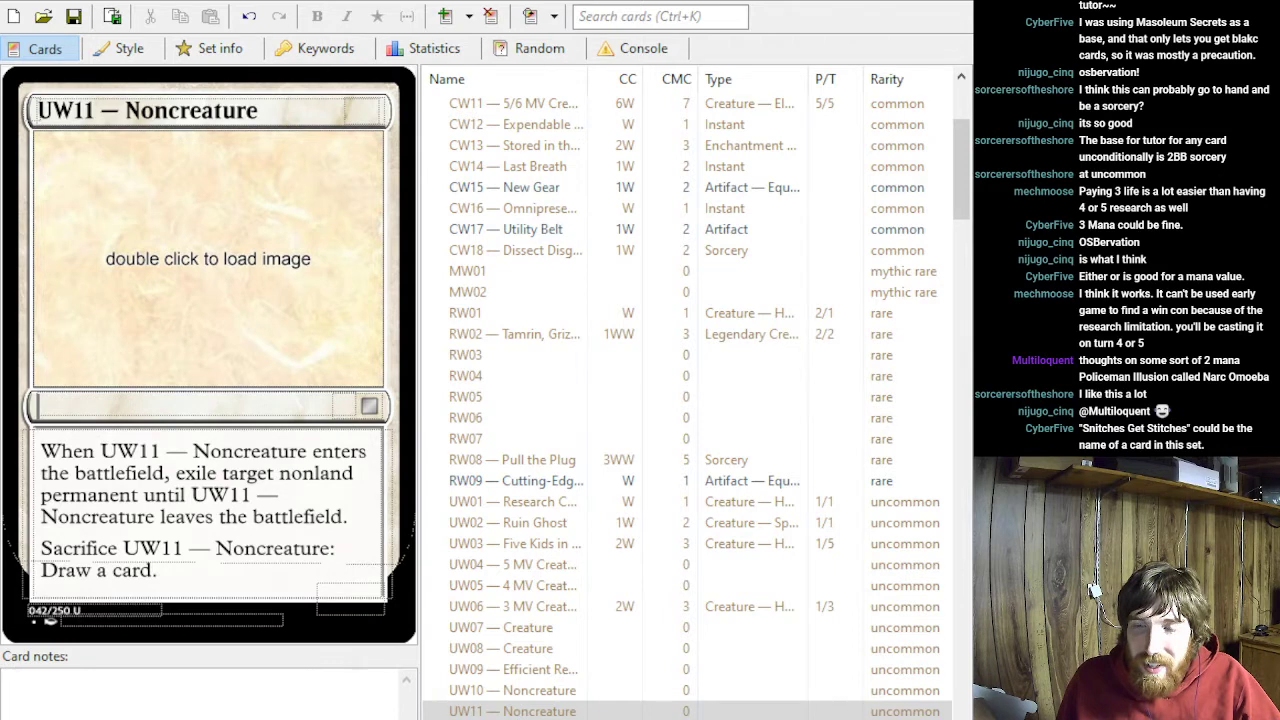
{"action": "key", "text": "alt+Tab"}
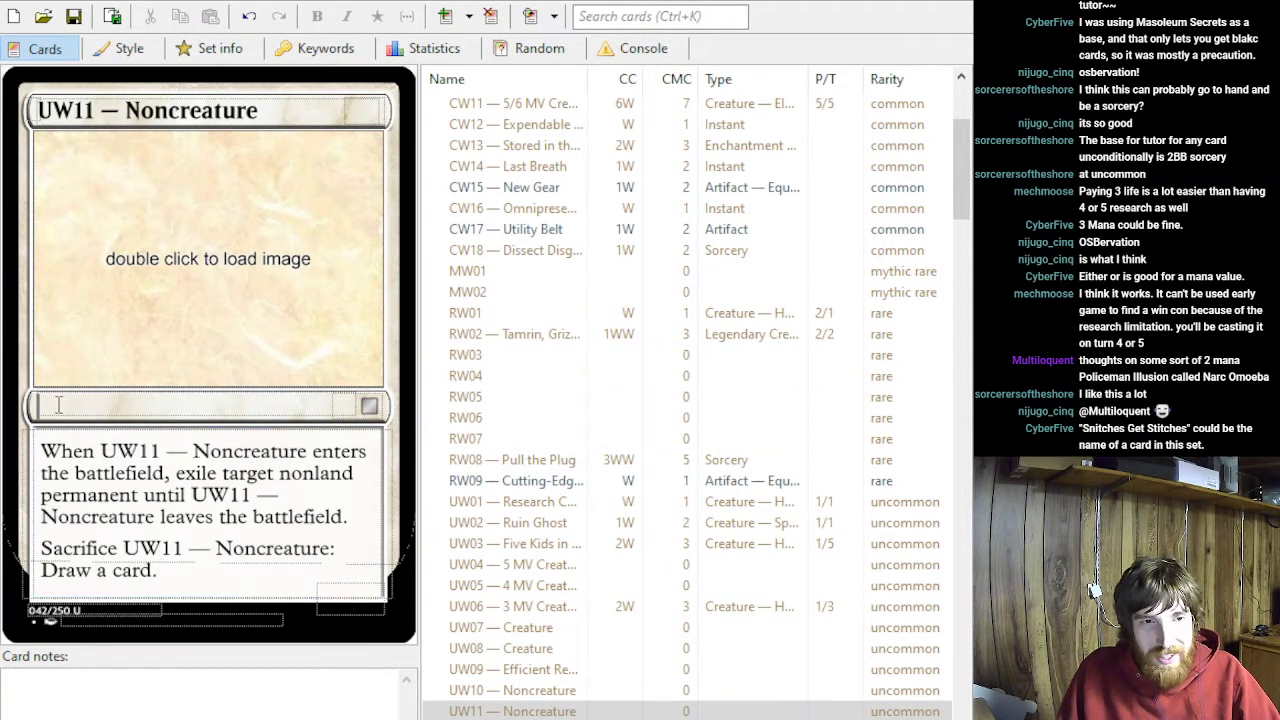
{"action": "left_click", "coordinate": [130, 400]}
{"action": "type", "text": "Enchantment"}
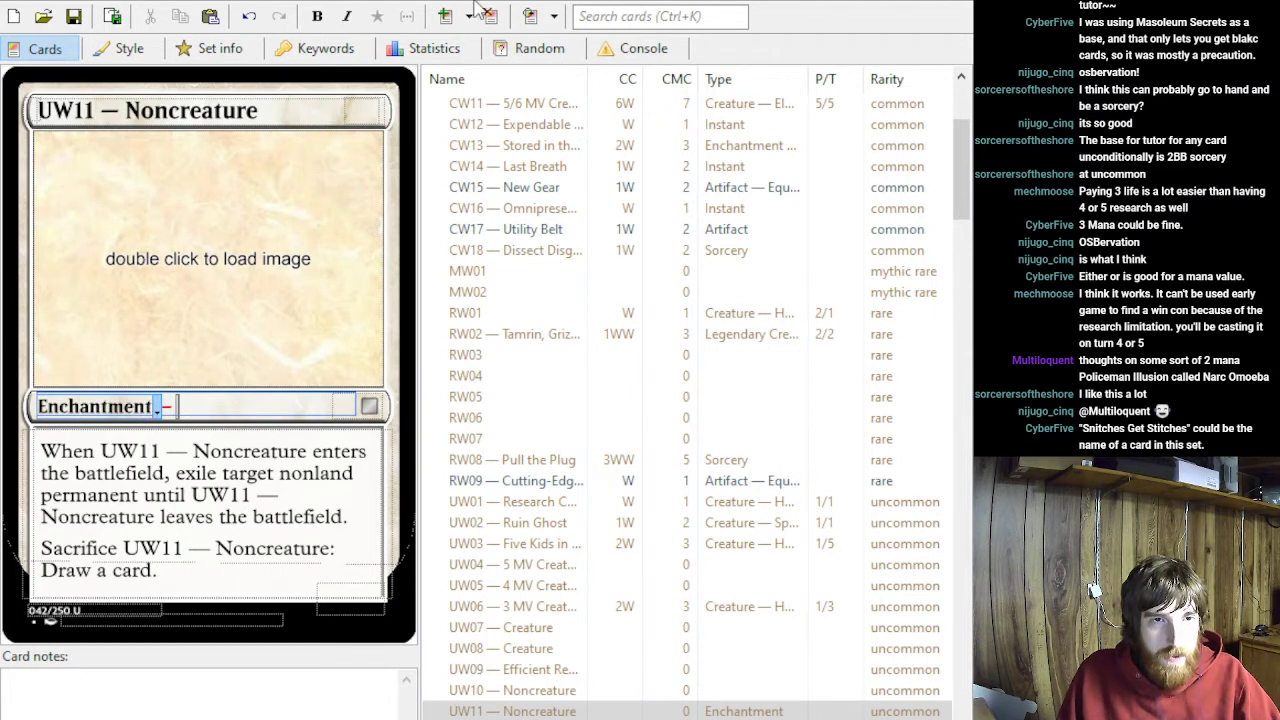
{"action": "left_click", "coordinate": [357, 108]}
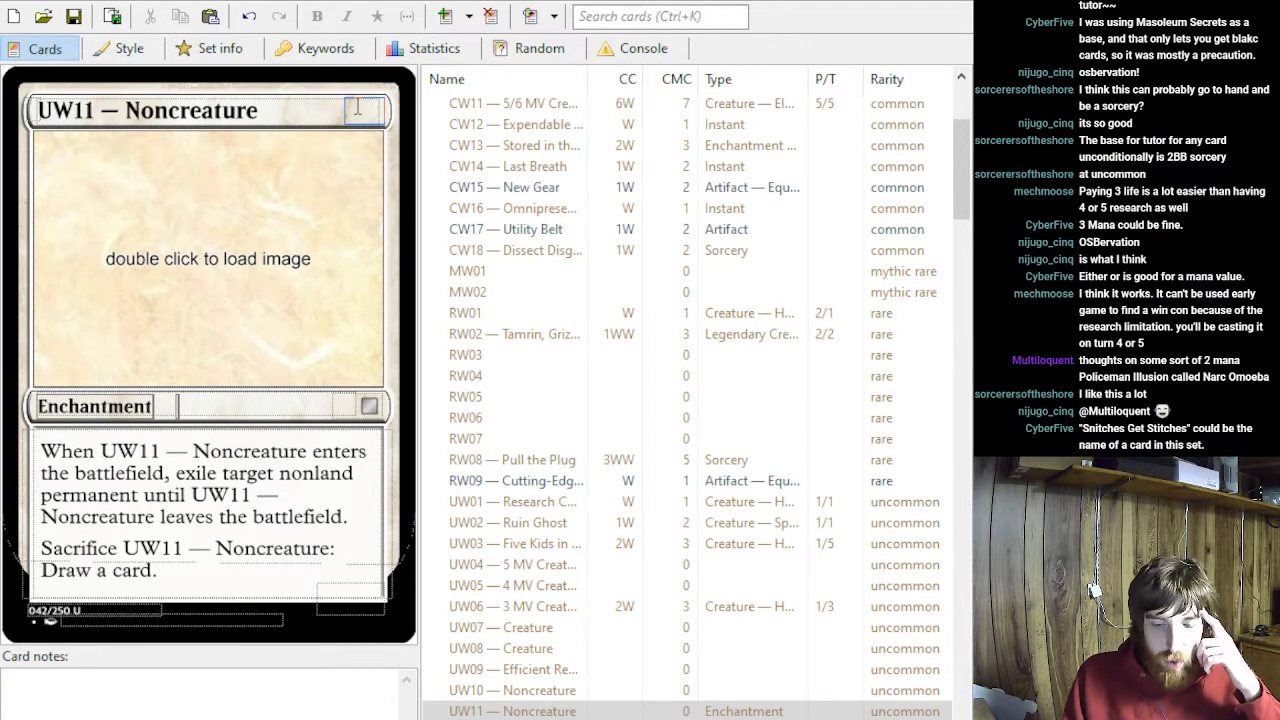
{"action": "type", "text": "2W"}
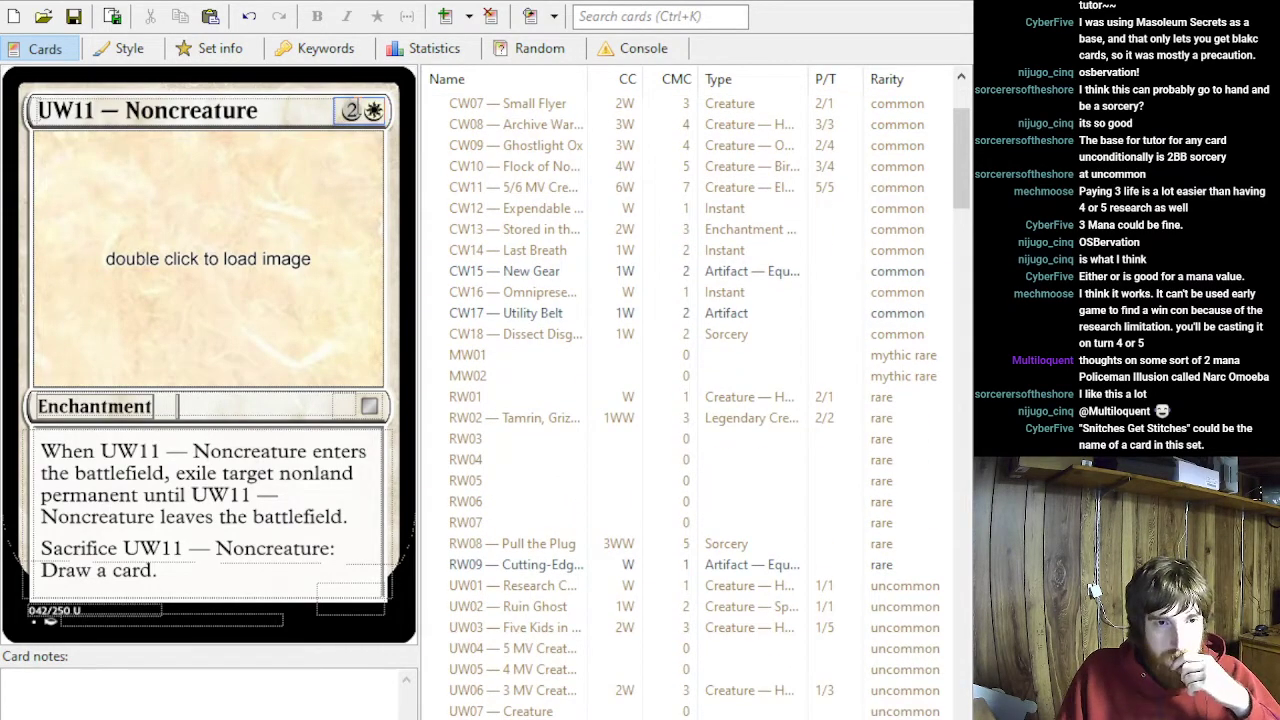
{"action": "key", "text": "BackSpace"}
{"action": "key", "text": "BackSpace"}
{"action": "type", "text": "3W"}
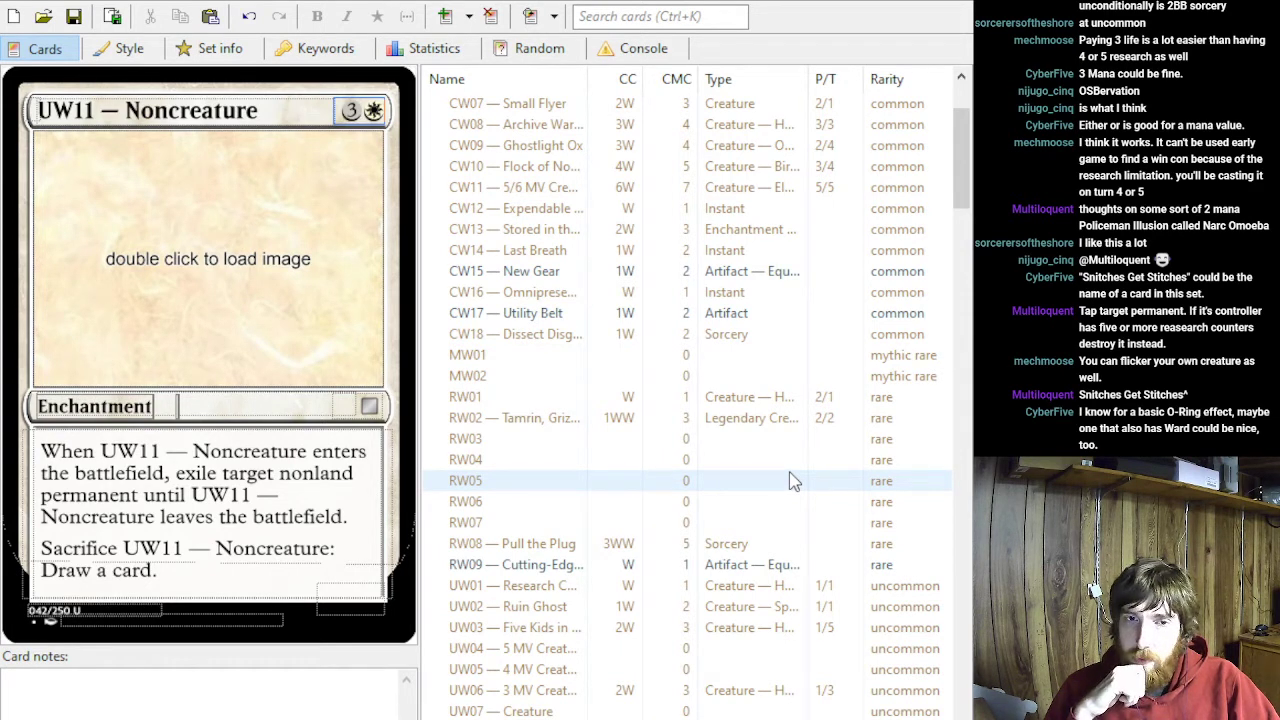
{"action": "scroll", "coordinate": [730, 458], "scroll_direction": "up", "scroll_amount": 2}
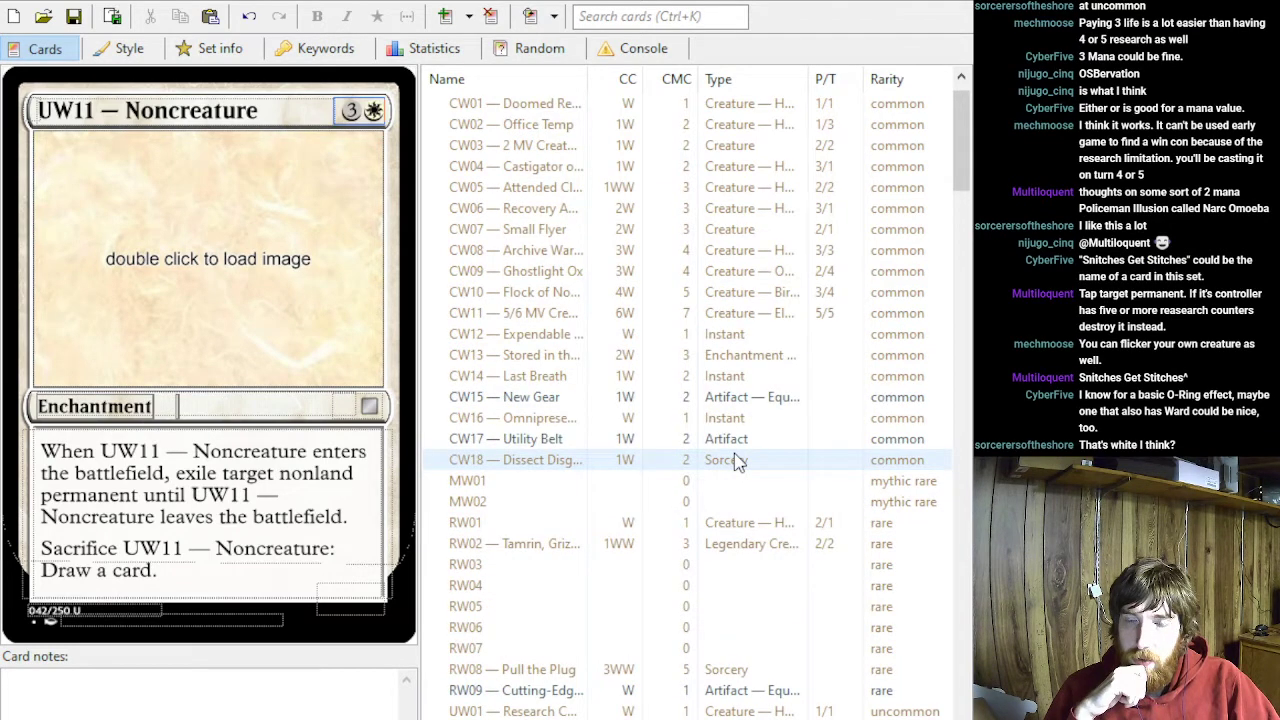
{"action": "scroll", "coordinate": [735, 461], "scroll_direction": "down", "scroll_amount": 1}
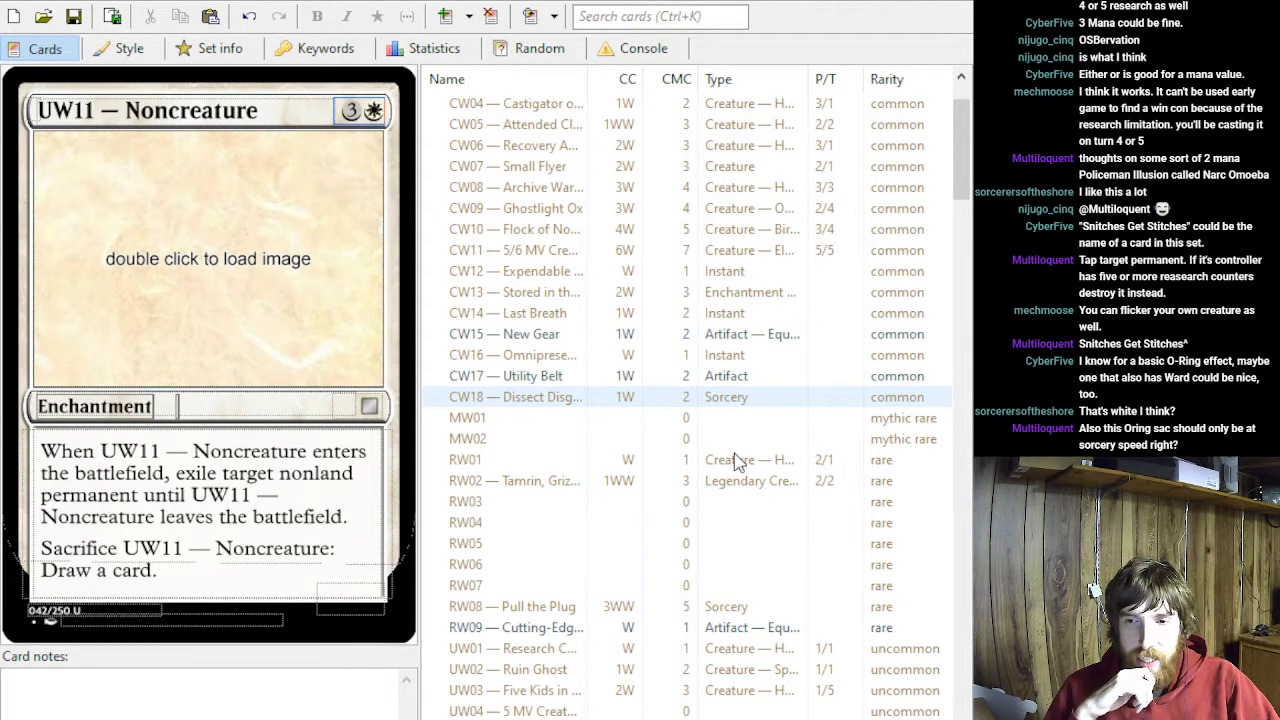
{"action": "left_click", "coordinate": [181, 573]}
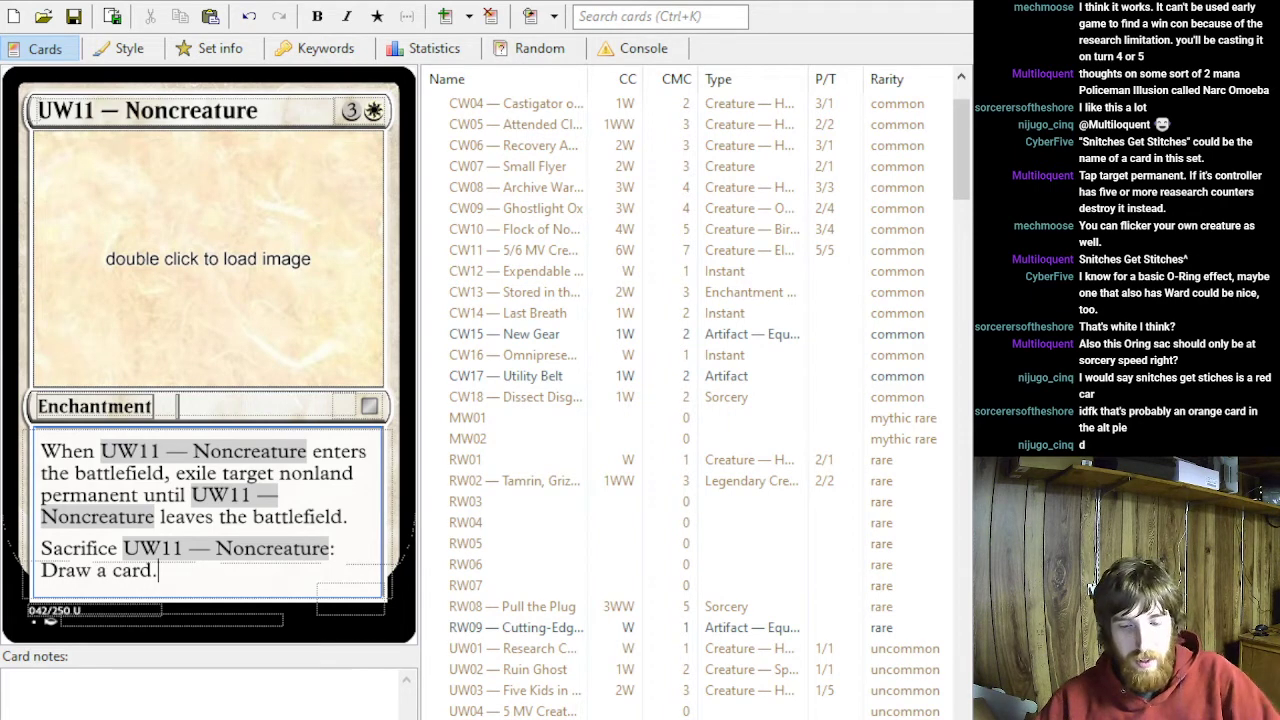
{"action": "type", "text": "Sca"}
{"action": "key", "text": "BackSpace"}
{"action": "key", "text": "BackSpace"}
{"action": "key", "text": "BackSpace"}
{"action": "type", "text": "Acti"}
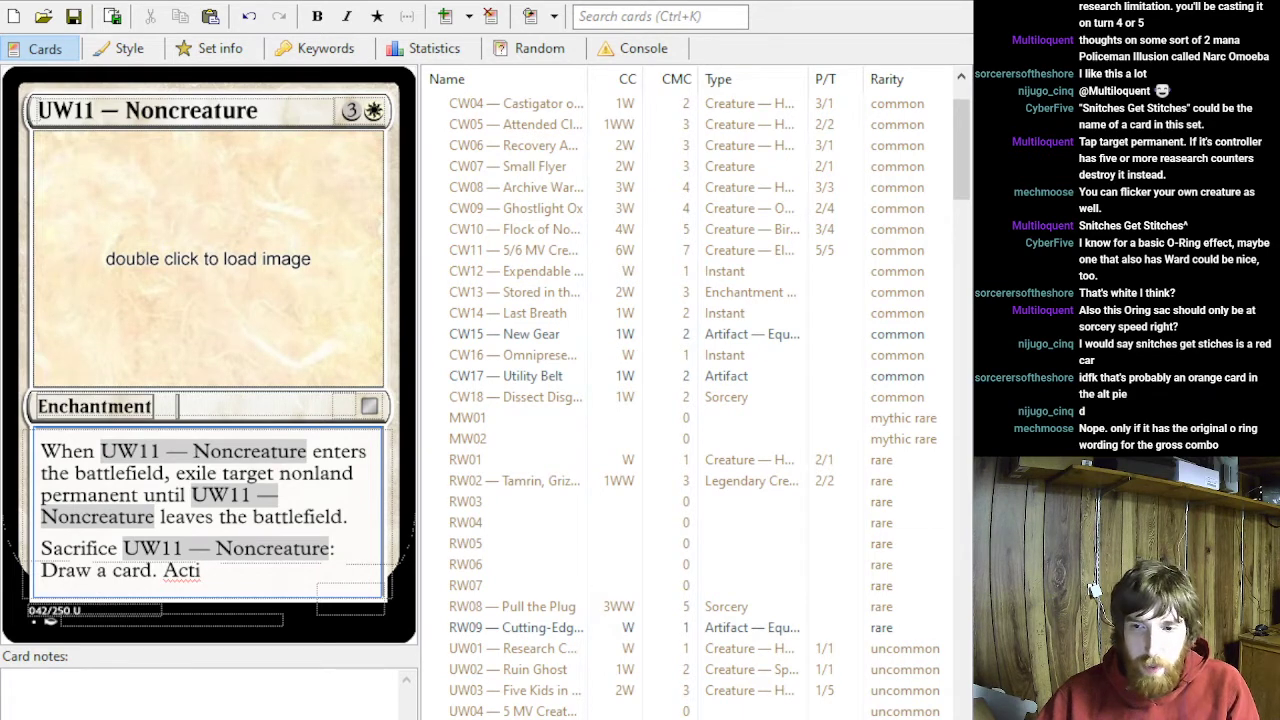
{"action": "key", "text": "BackSpace"}
{"action": "key", "text": "BackSpace"}
{"action": "key", "text": "BackSpace"}
{"action": "key", "text": "BackSpace"}
{"action": "key", "text": "BackSpace"}
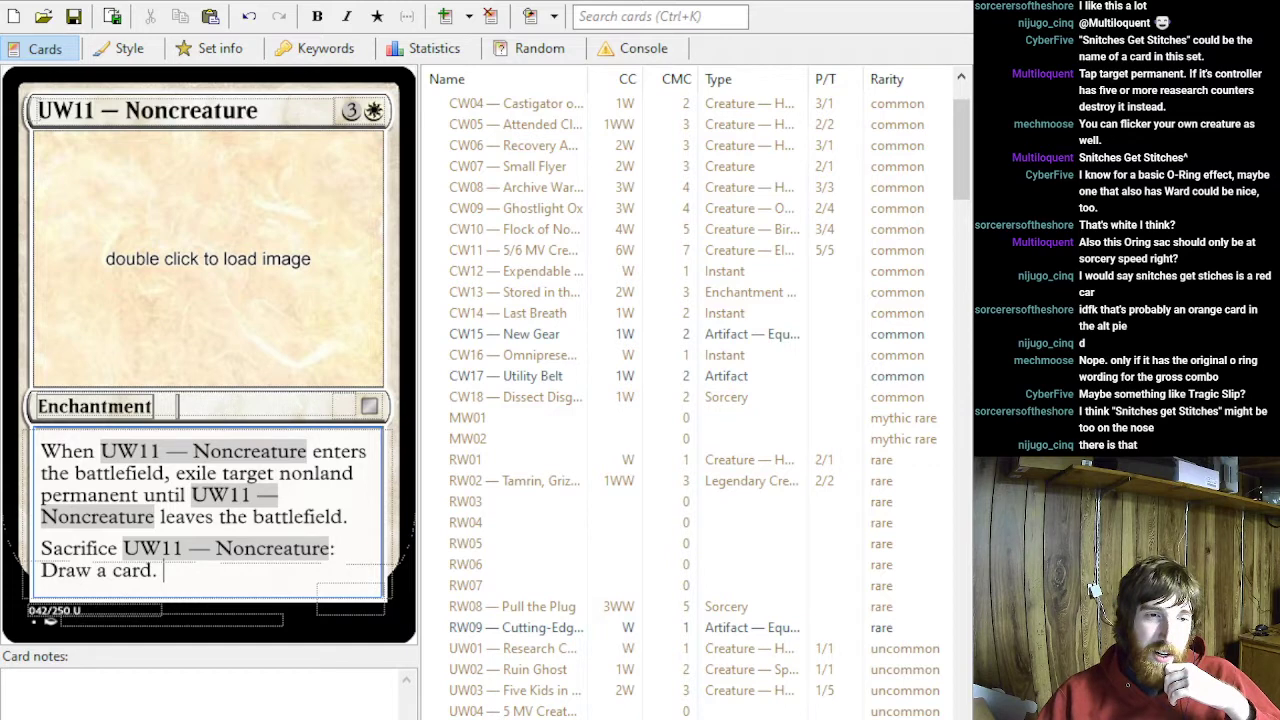
{"action": "key", "text": "BackSpace"}
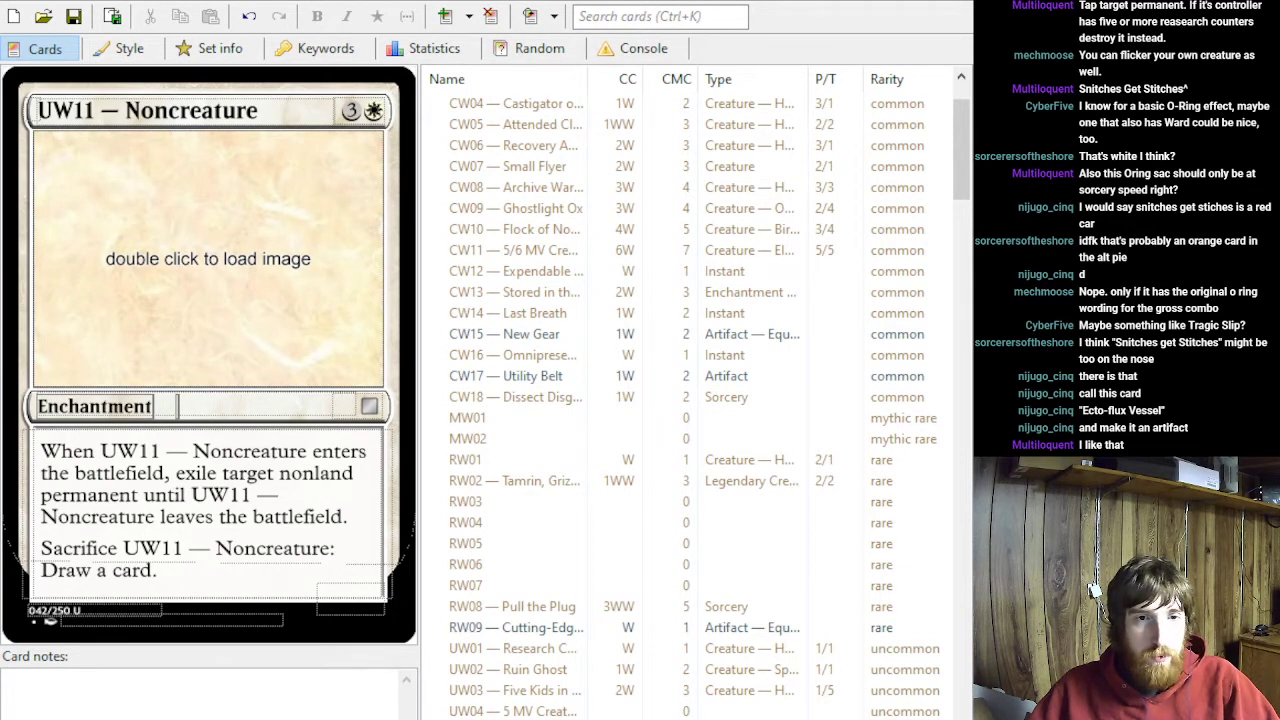
- Change UW11's card type to Artifact
{"action": "left_click", "coordinate": [159, 571]}
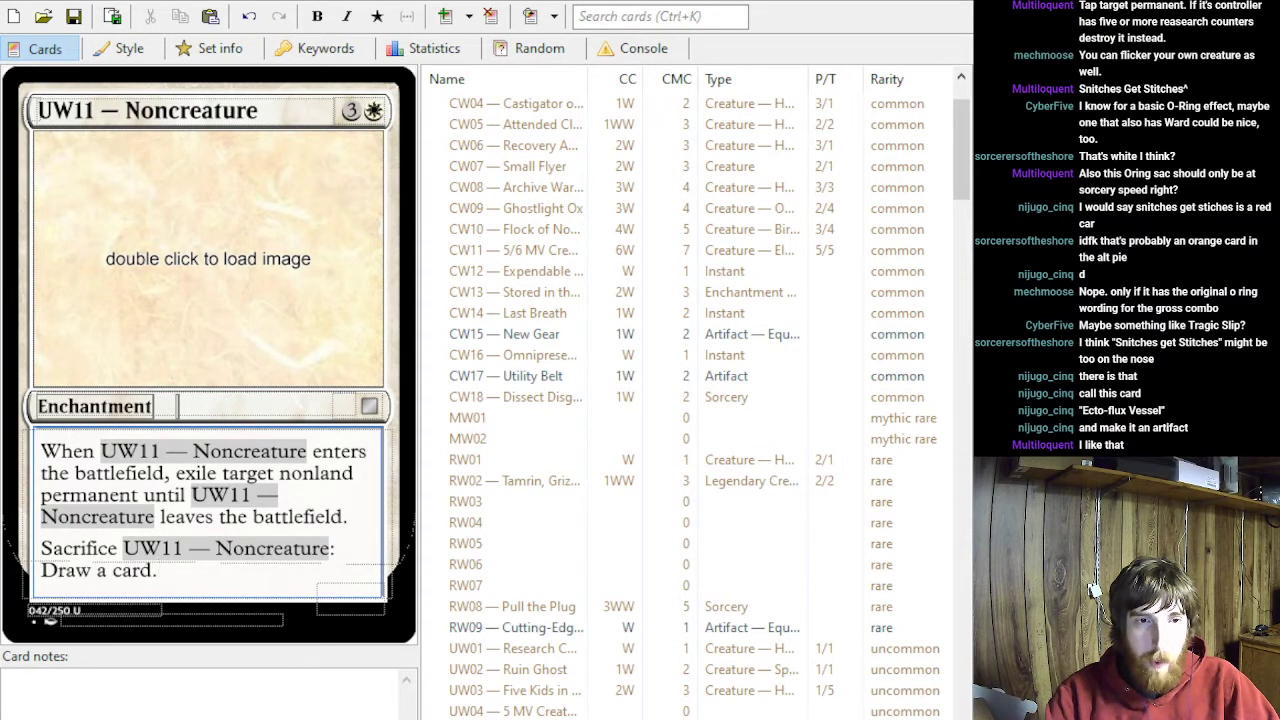
{"action": "key", "text": "alt+Tab"}
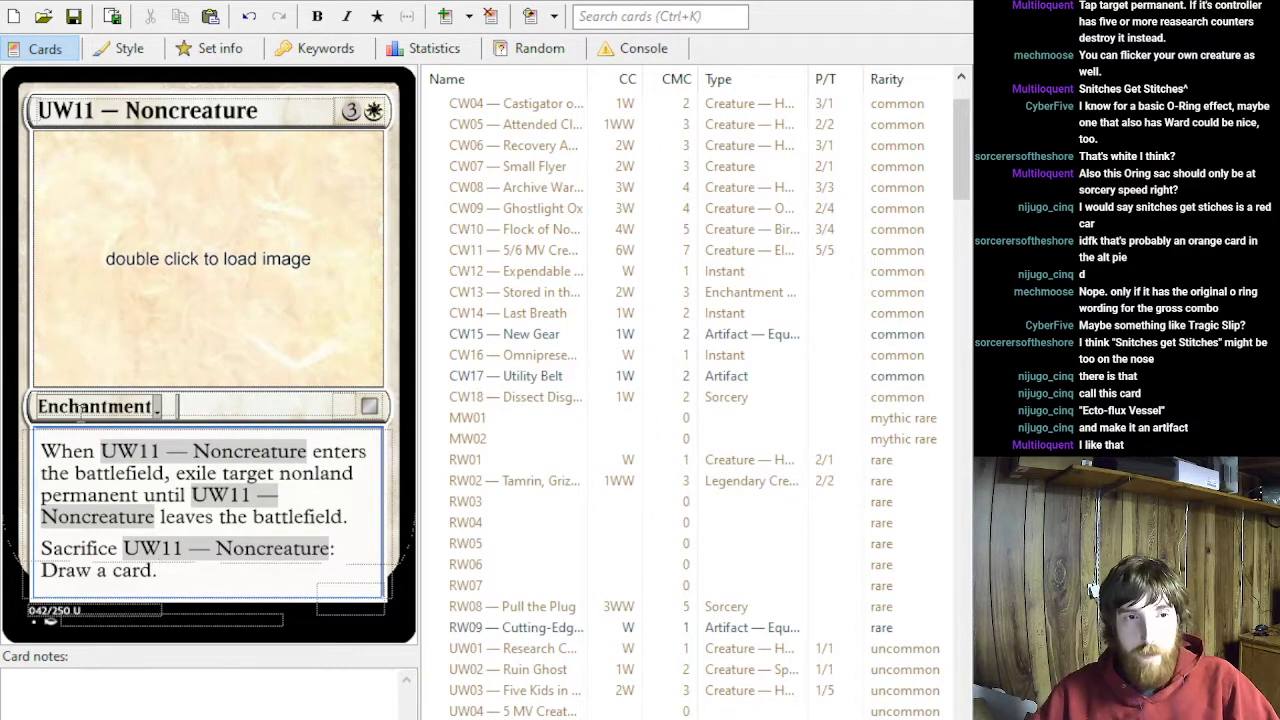
{"action": "double_click", "coordinate": [193, 402]}
{"action": "type", "text": "Artifact"}
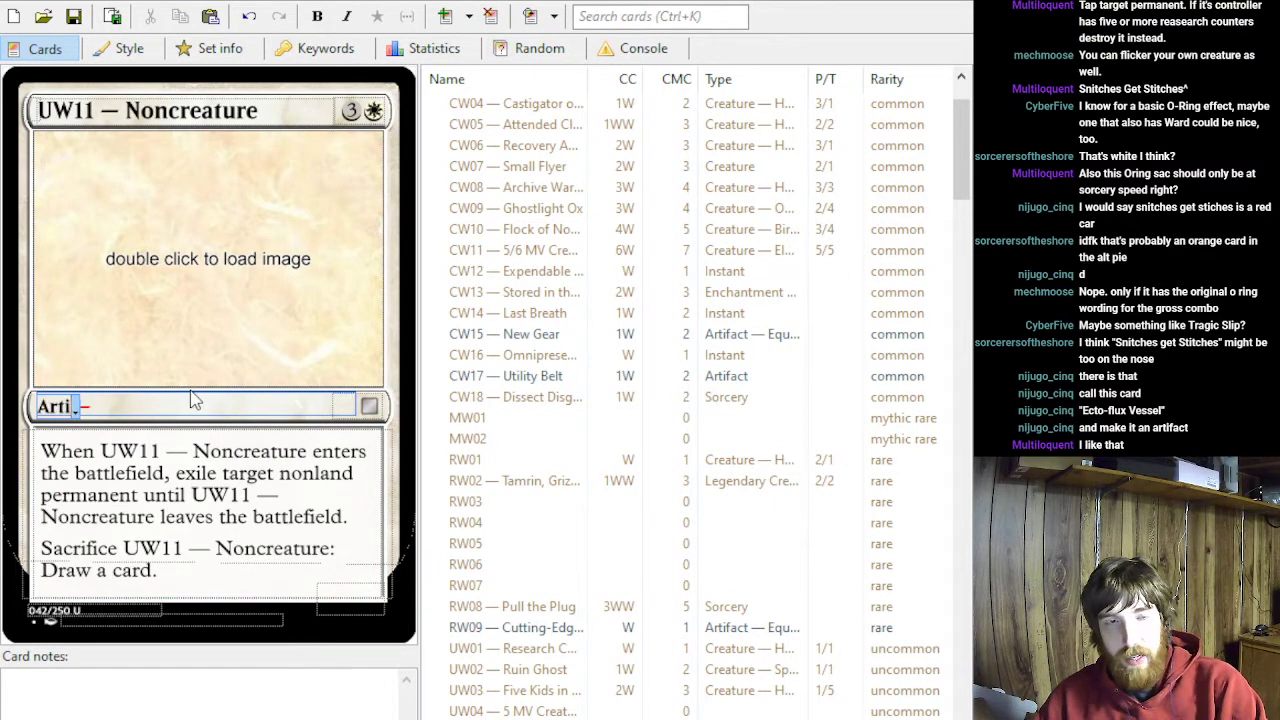
{"action": "left_click", "coordinate": [262, 87]}
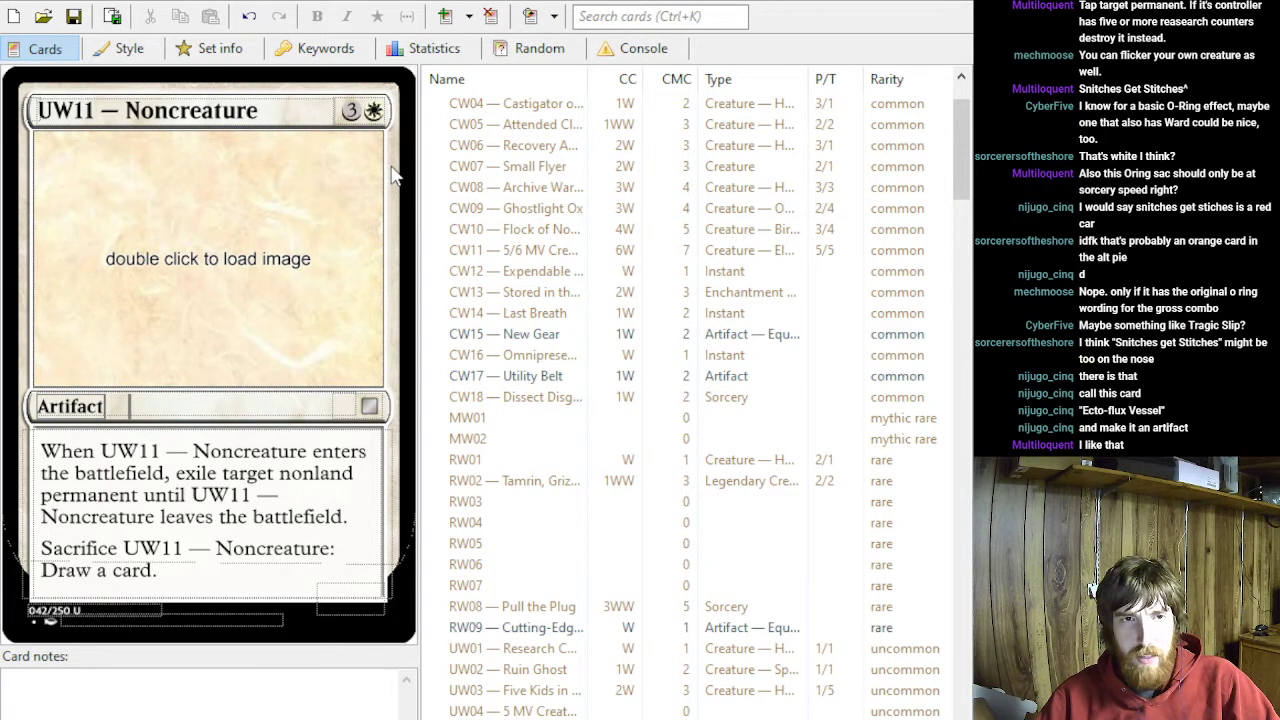
- Replace the Noncreature placeholder in UW11's name with "Ecto-Flux Vessel"
{"action": "left_click", "coordinate": [215, 110]}
{"action": "double_click", "coordinate": [215, 110]}
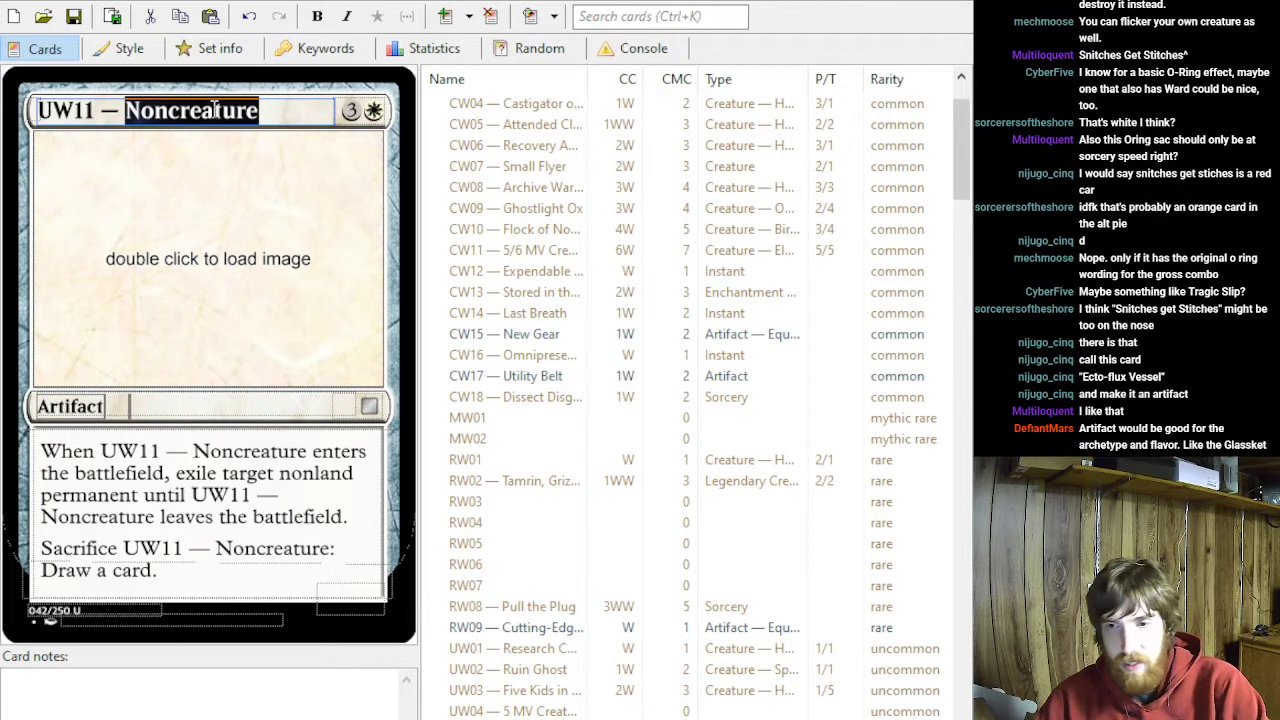
{"action": "type", "text": "Ecto"}
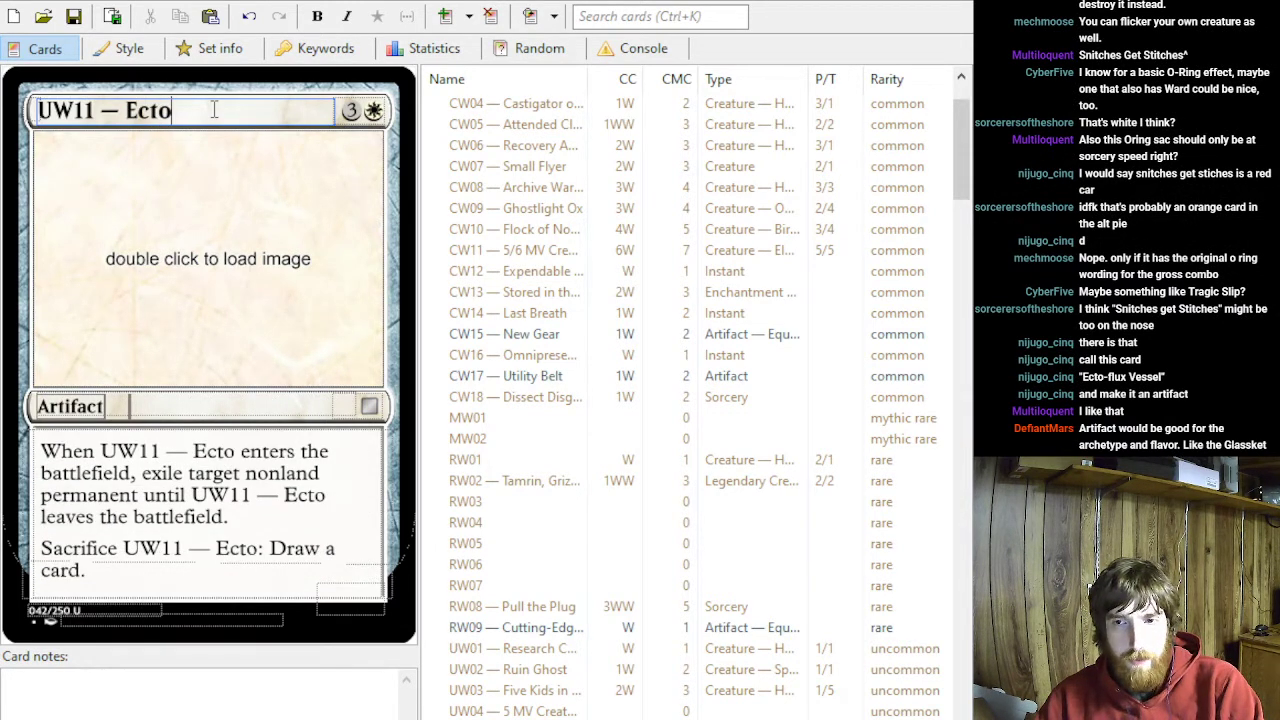
{"action": "type", "text": "-Flux Vessel"}
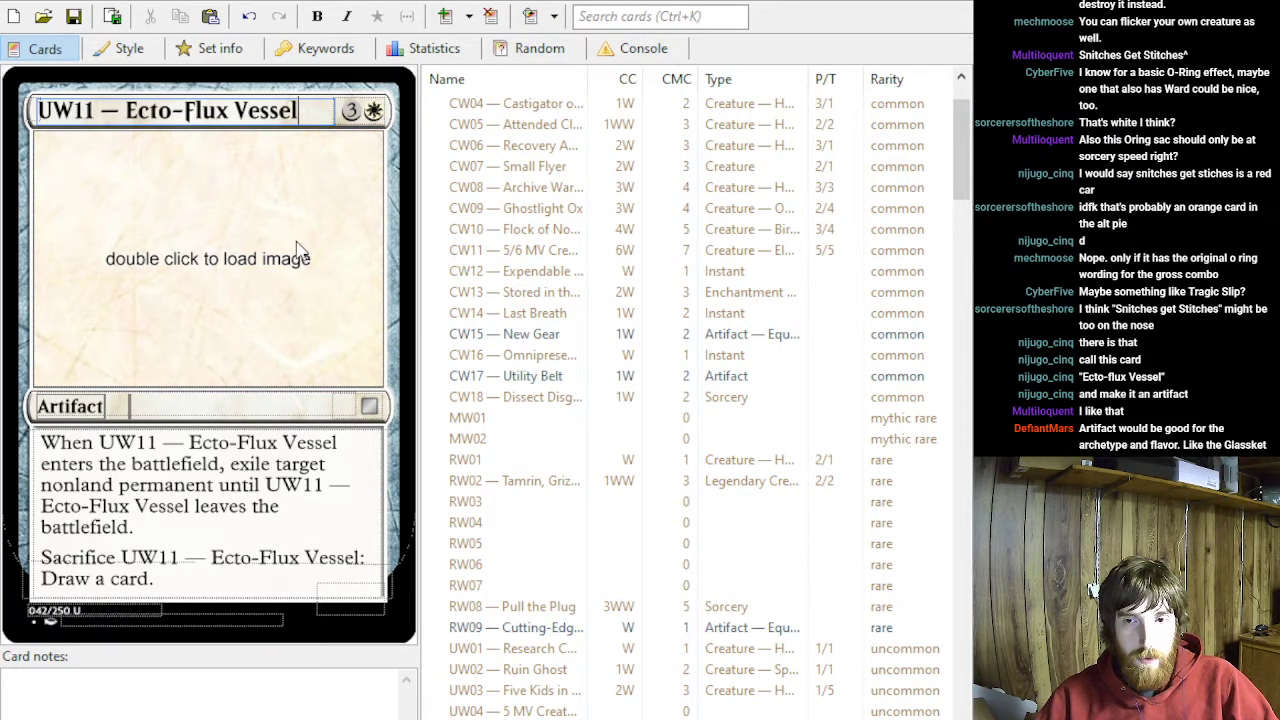
{"action": "double_click", "coordinate": [157, 534]}
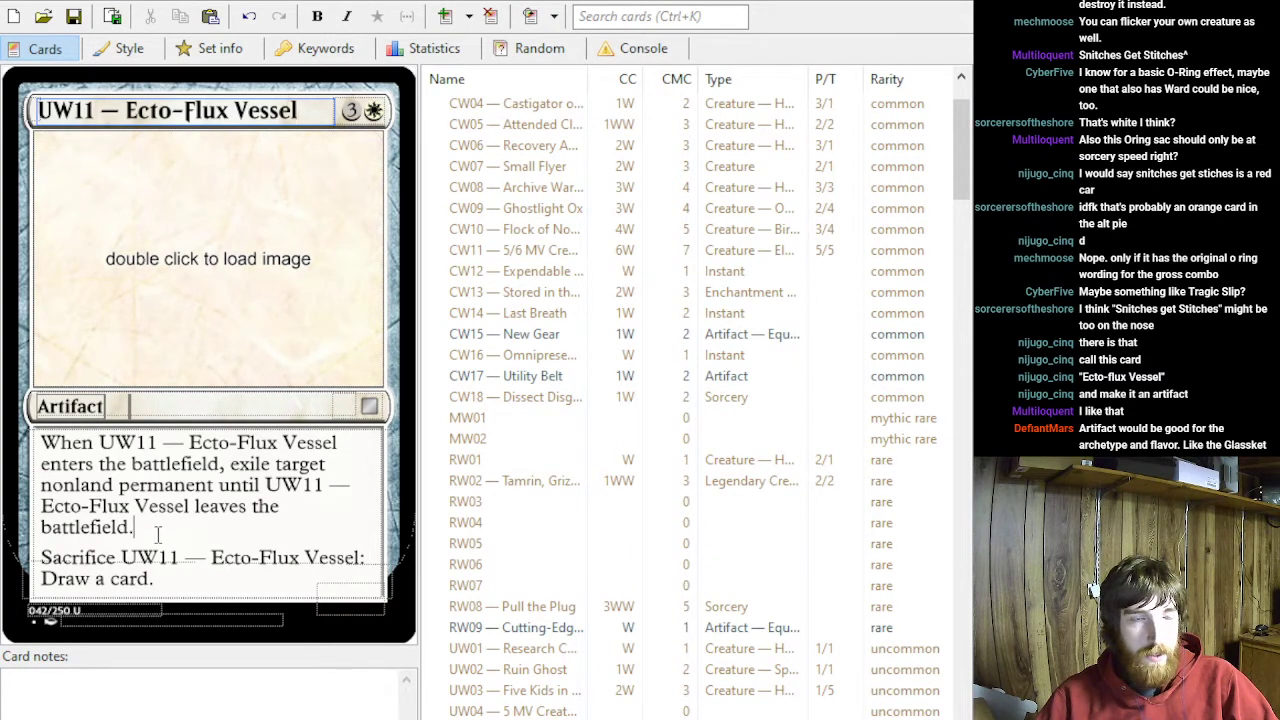
{"action": "left_click", "coordinate": [183, 600]}
{"action": "left_click", "coordinate": [188, 586]}
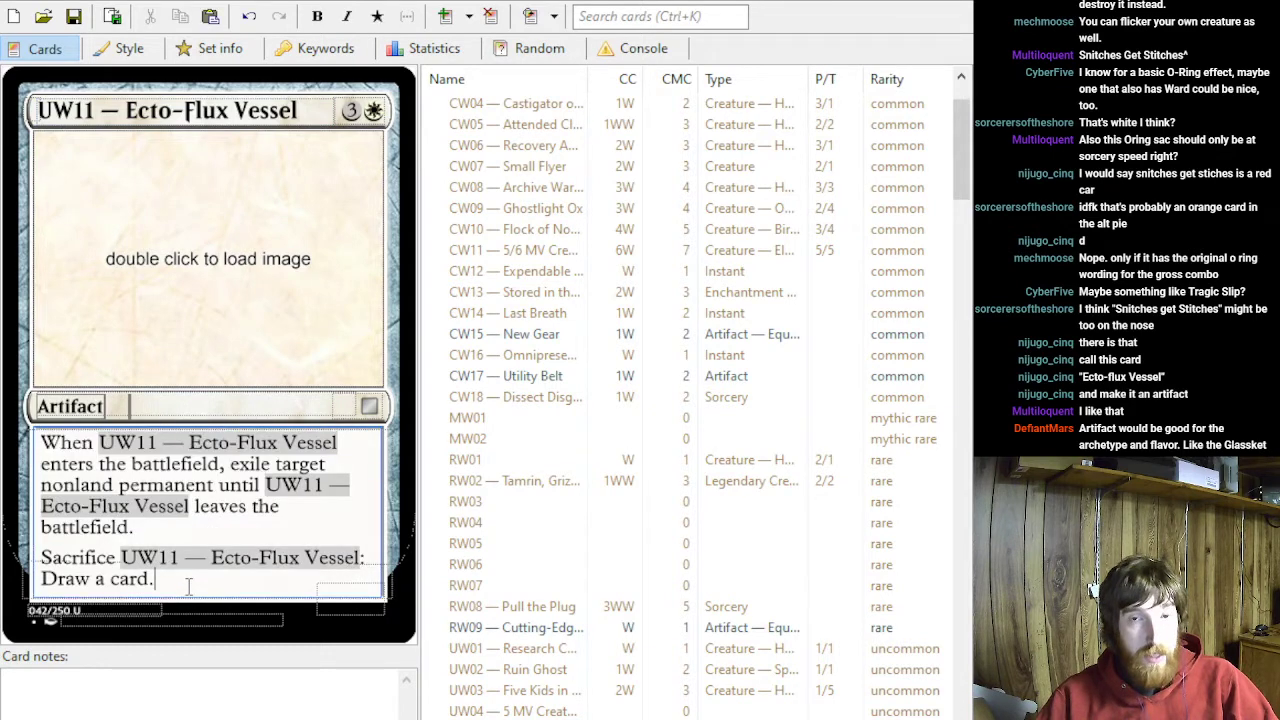
{"action": "triple_click", "coordinate": [186, 585]}
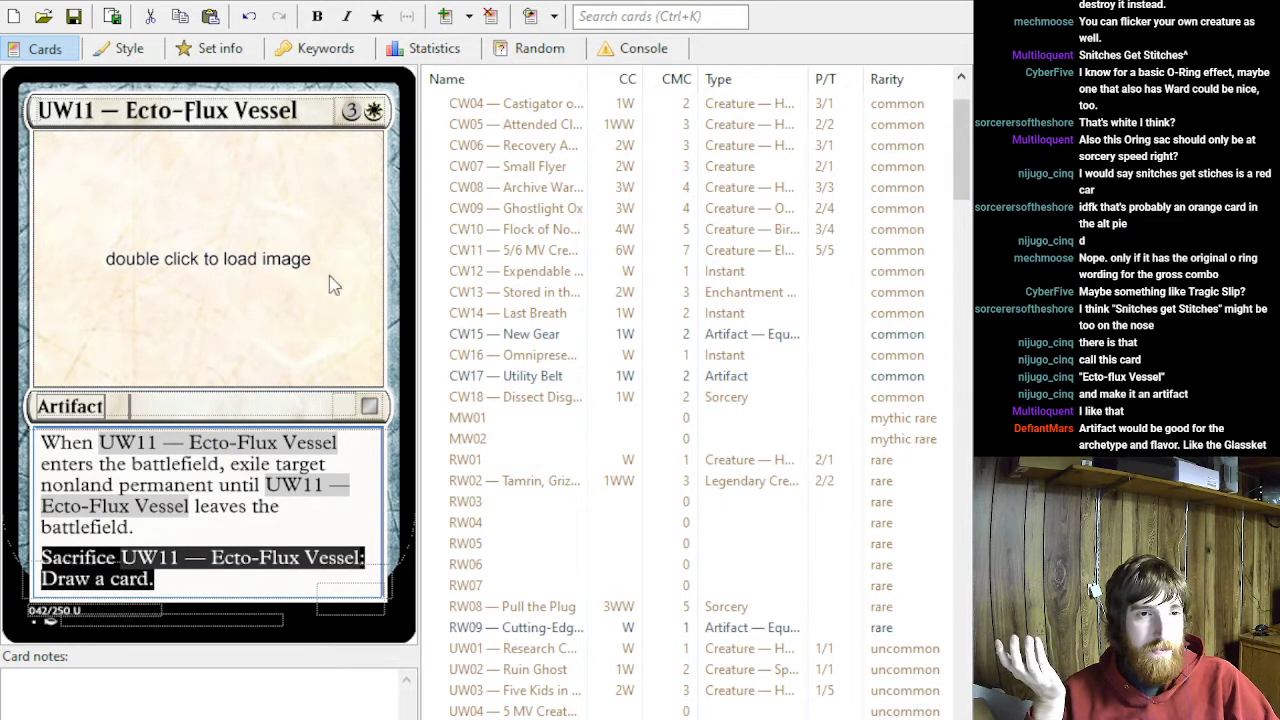
{"action": "left_click", "coordinate": [306, 306]}
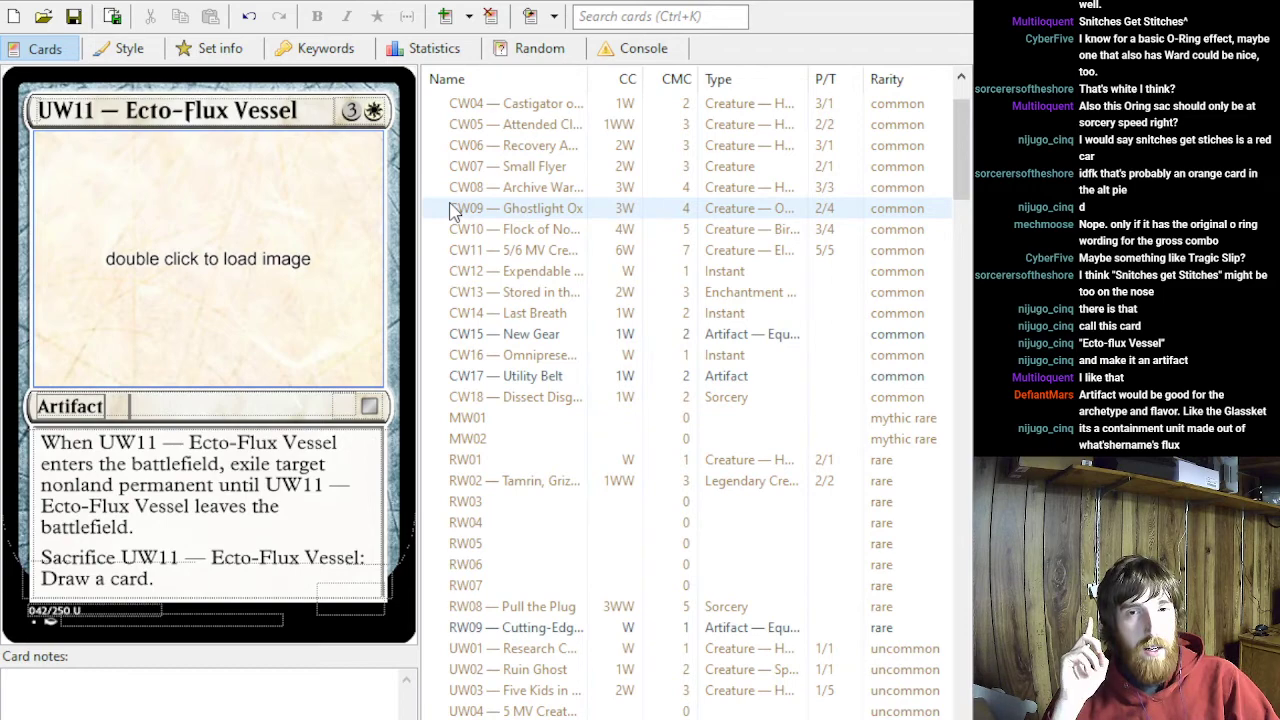
- Review the black rare cards from RB01 — Plague Doctor through the blank RB04
{"action": "scroll", "coordinate": [846, 394], "scroll_direction": "down", "scroll_amount": 5}
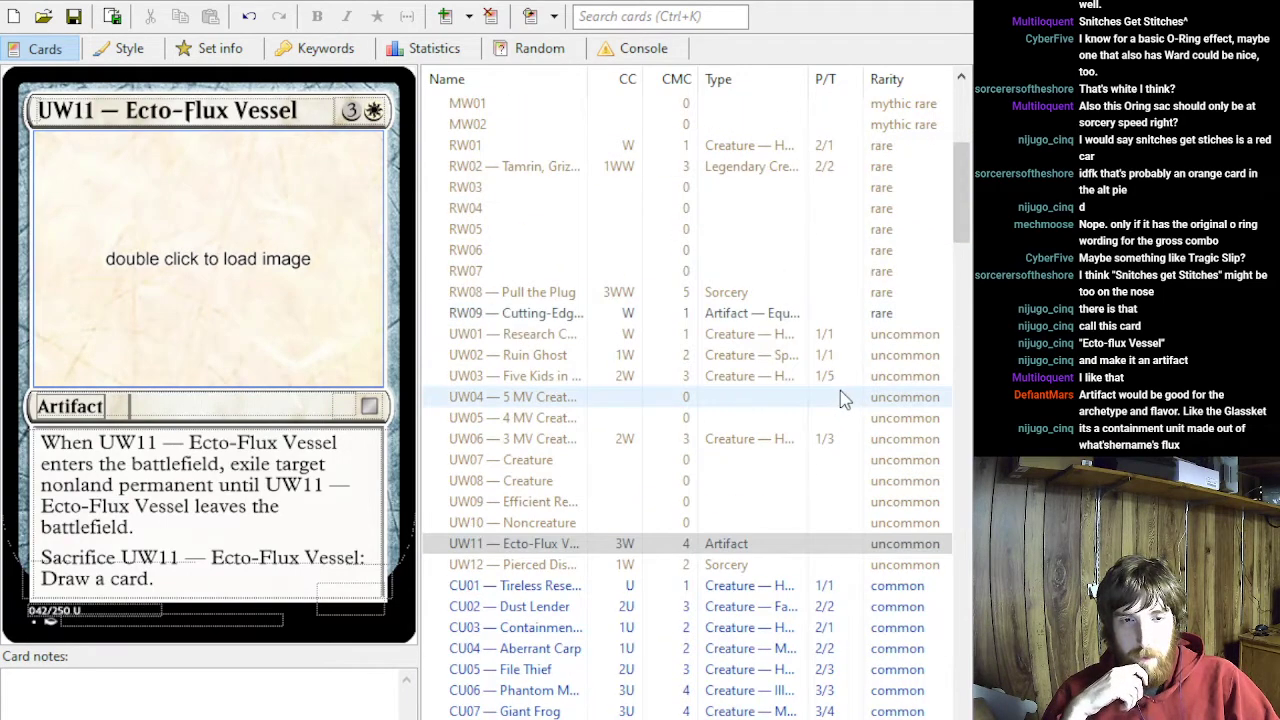
{"action": "scroll", "coordinate": [840, 397], "scroll_direction": "down", "scroll_amount": 15}
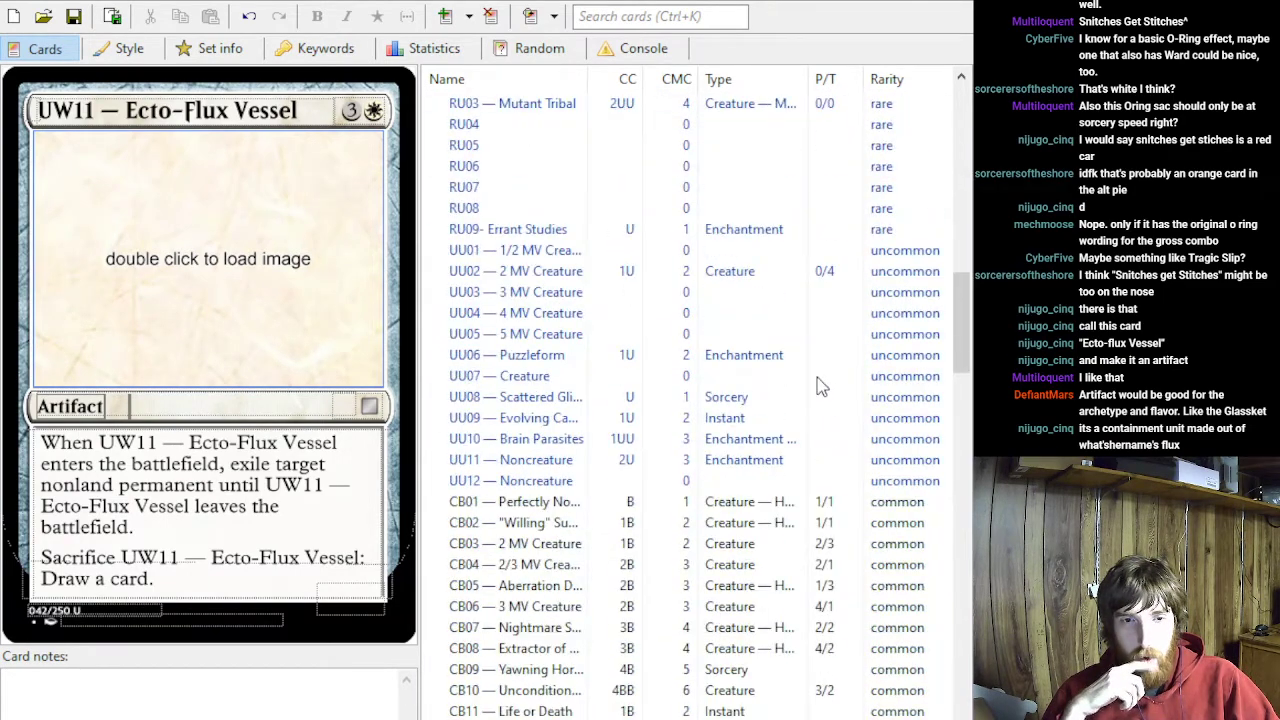
{"action": "scroll", "coordinate": [663, 513], "scroll_direction": "down", "scroll_amount": 5}
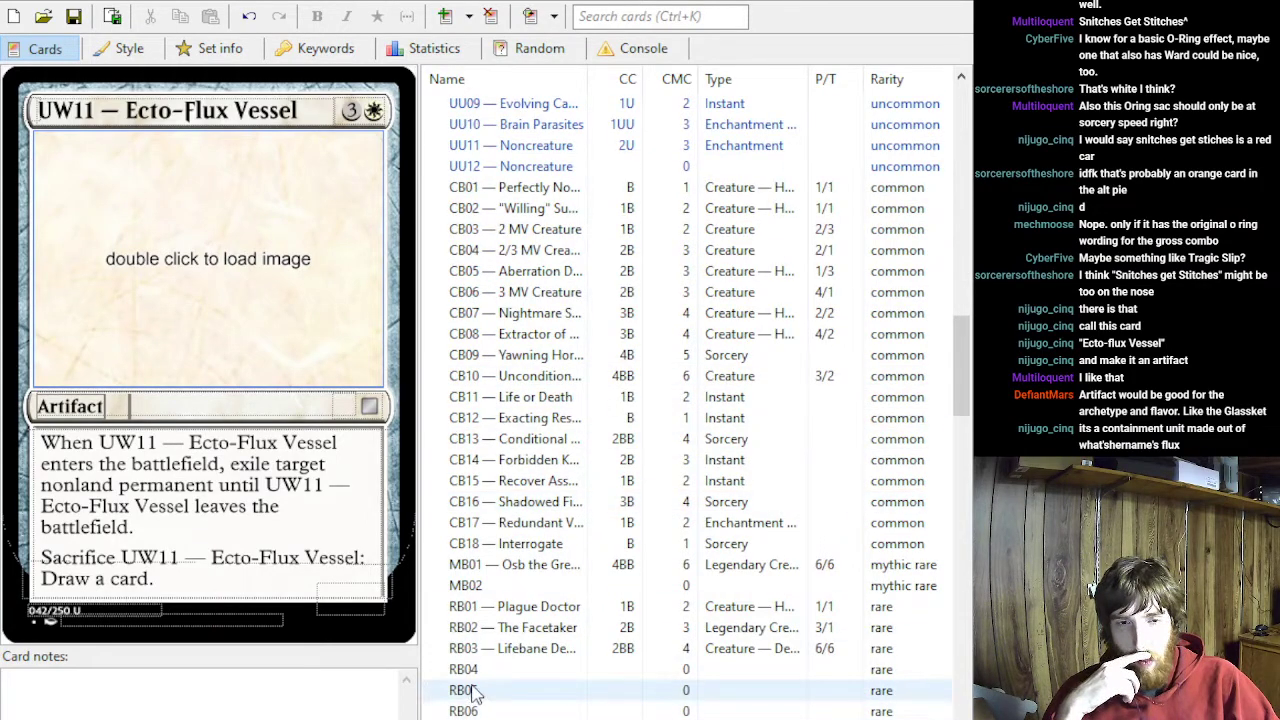
{"action": "left_click", "coordinate": [521, 612]}
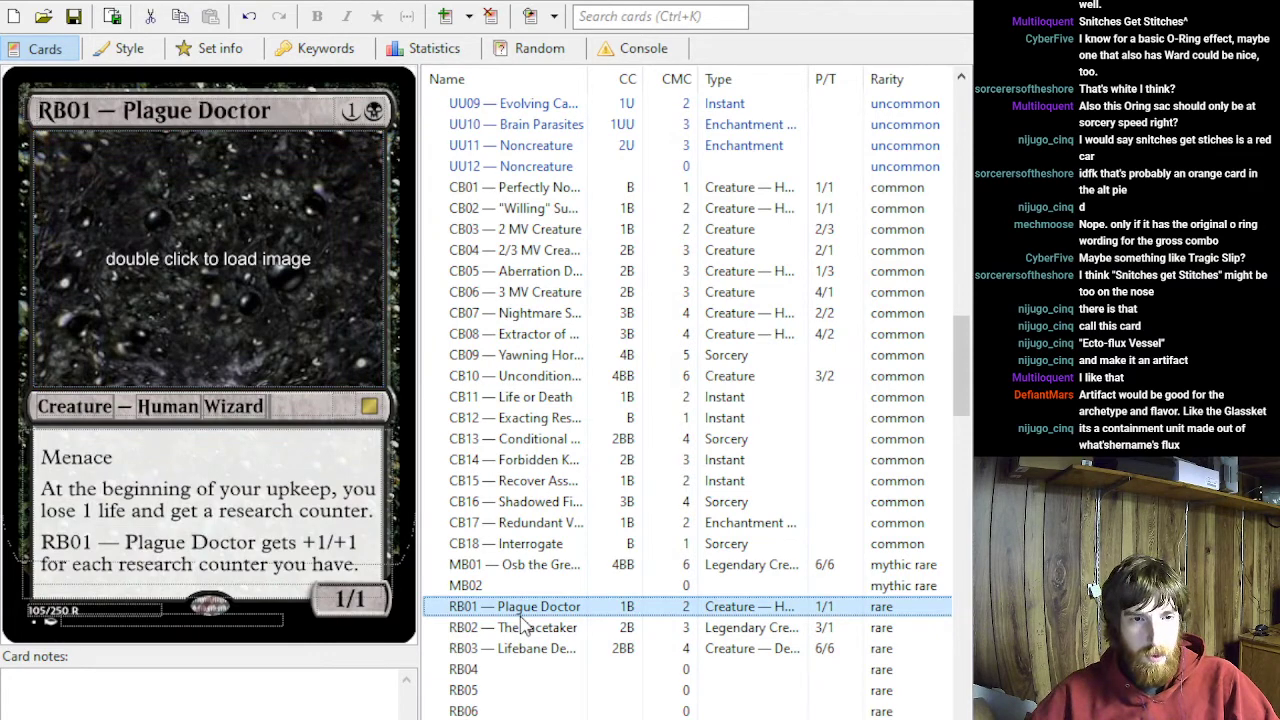
{"action": "key", "text": "Down"}
{"action": "key", "text": "Down"}
{"action": "key", "text": "Down"}
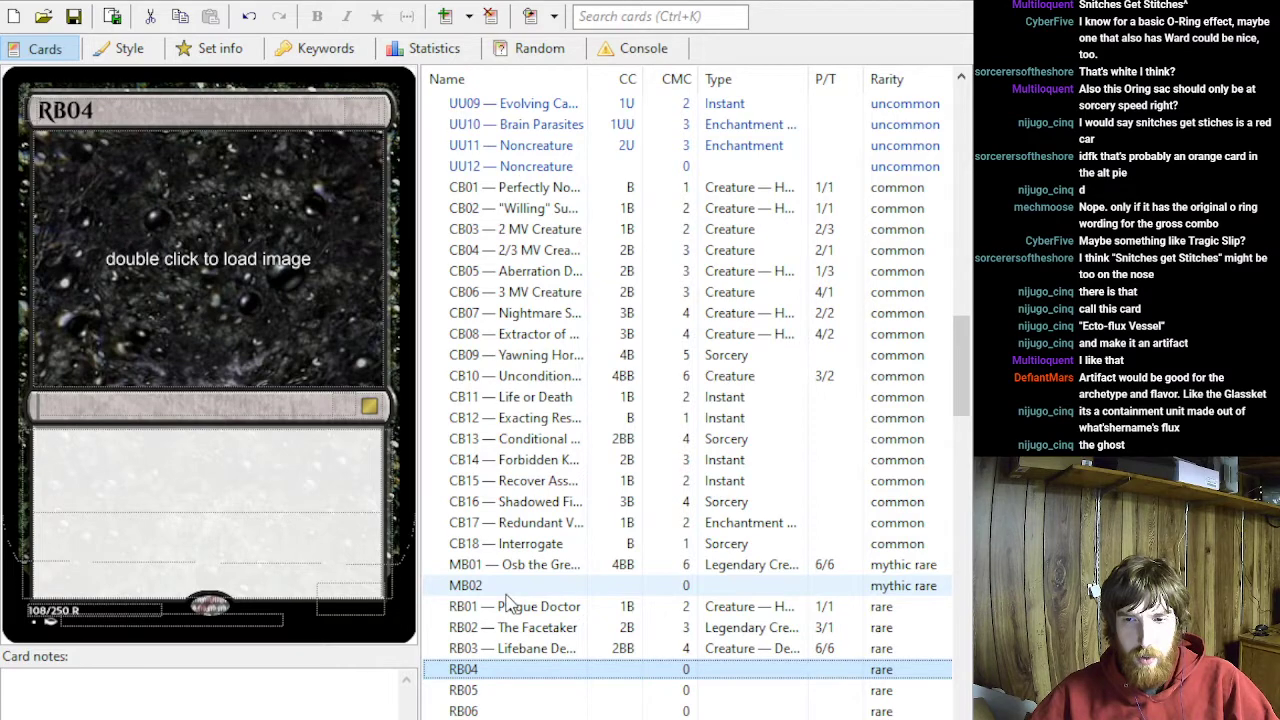
- Search the card list for "gho" and view the matching cards, clearing the search when done
{"action": "left_click", "coordinate": [660, 15]}
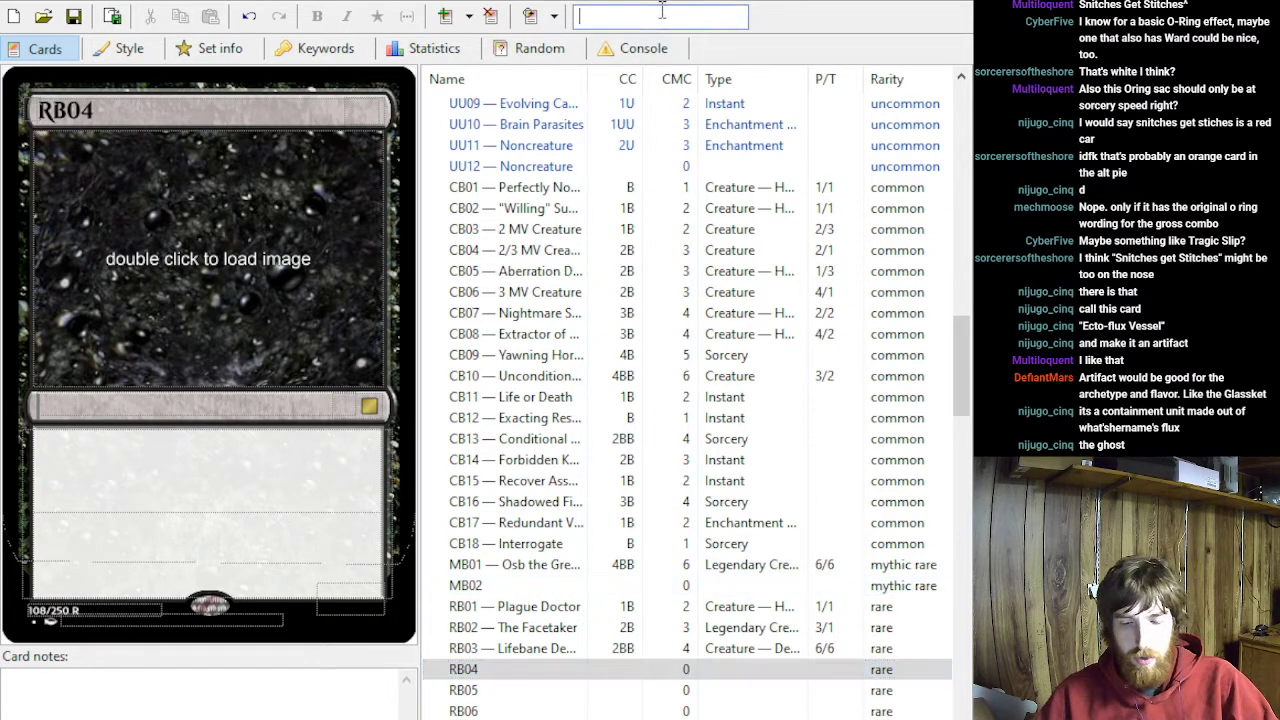
{"action": "type", "text": "gho"}
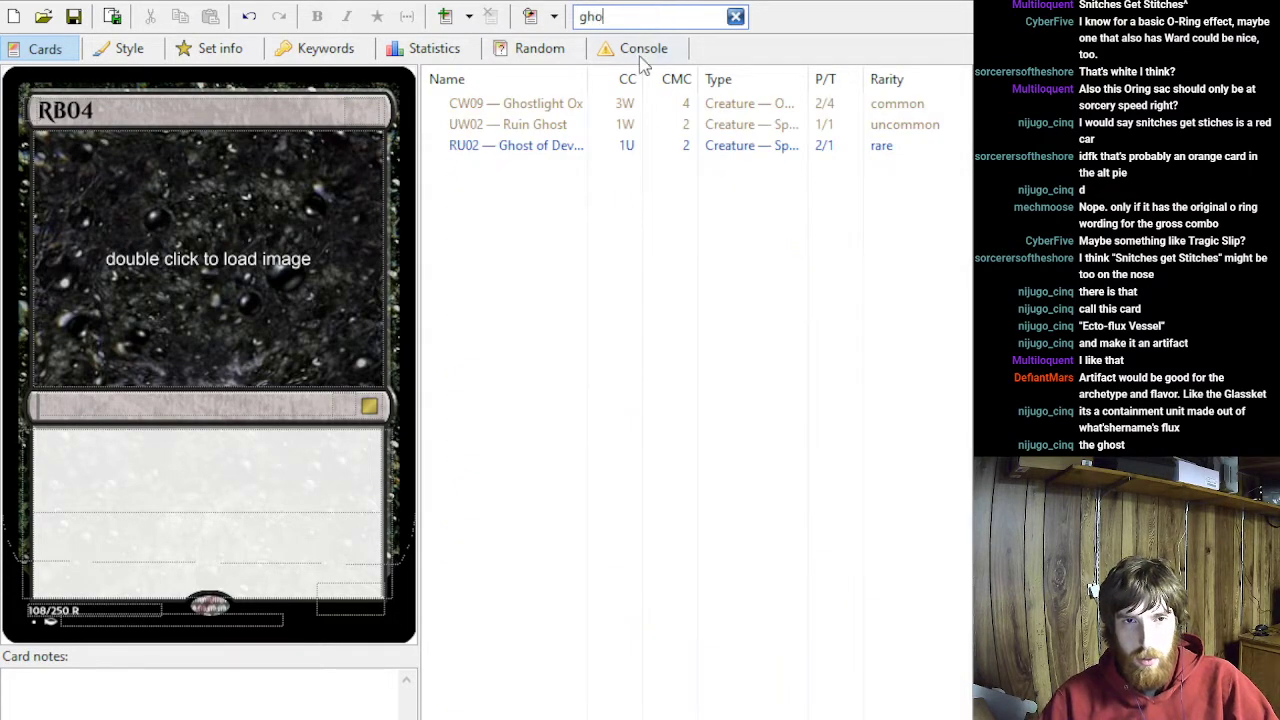
{"action": "left_click", "coordinate": [583, 146]}
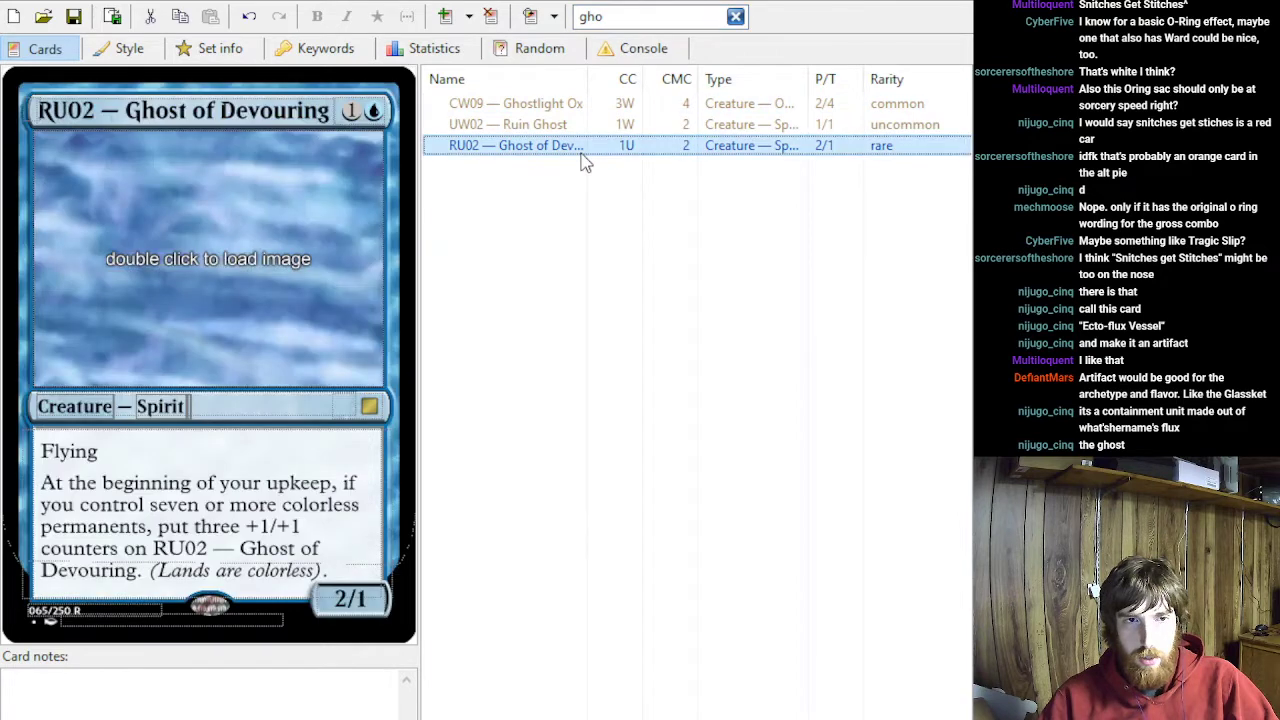
{"action": "key", "text": "Up"}
{"action": "key", "text": "Up"}
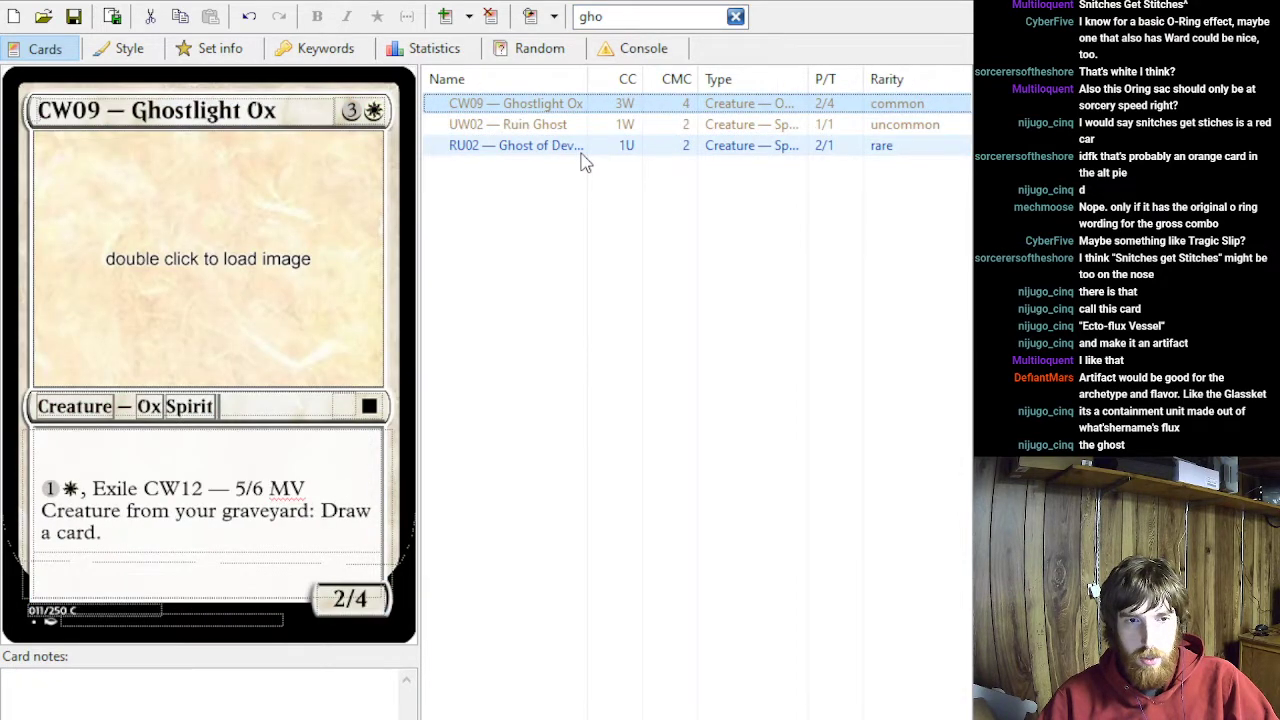
{"action": "key", "text": "Down"}
{"action": "left_click", "coordinate": [734, 16]}
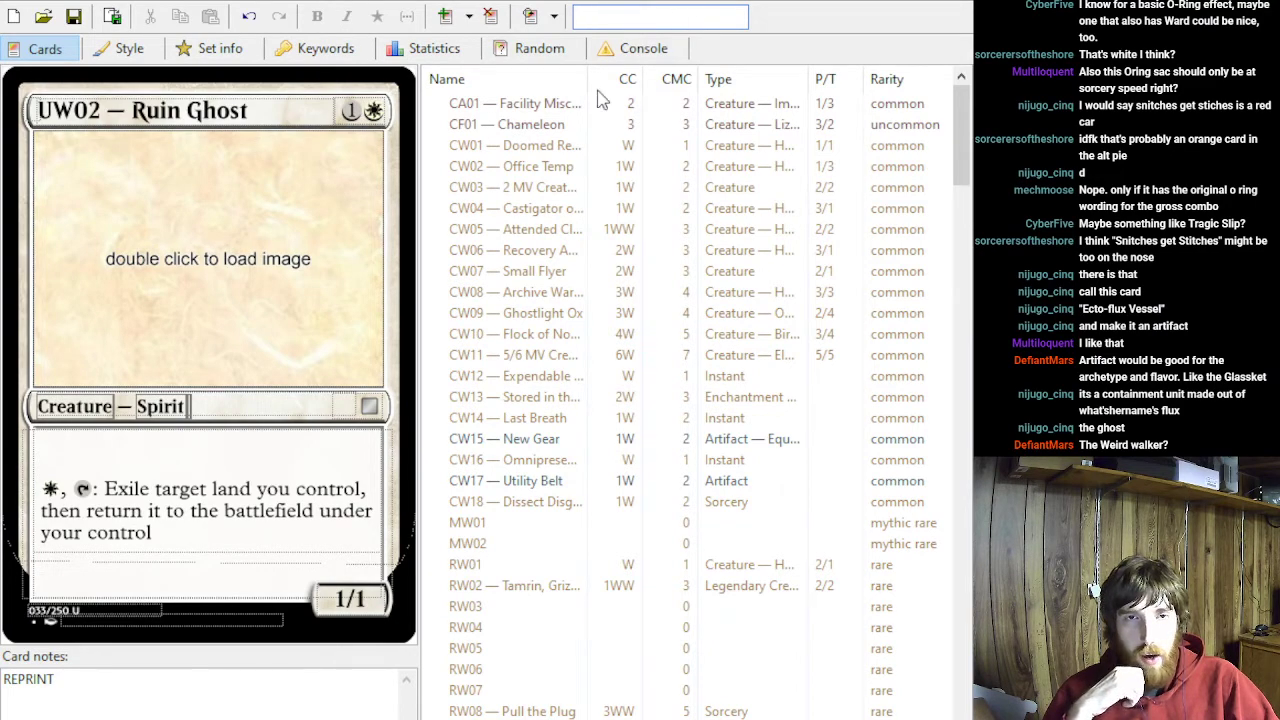
{"action": "scroll", "coordinate": [617, 331], "scroll_direction": "down", "scroll_amount": 8}
{"action": "scroll", "coordinate": [617, 331], "scroll_direction": "down", "scroll_amount": 8}
{"action": "scroll", "coordinate": [657, 277], "scroll_direction": "up", "scroll_amount": 16}
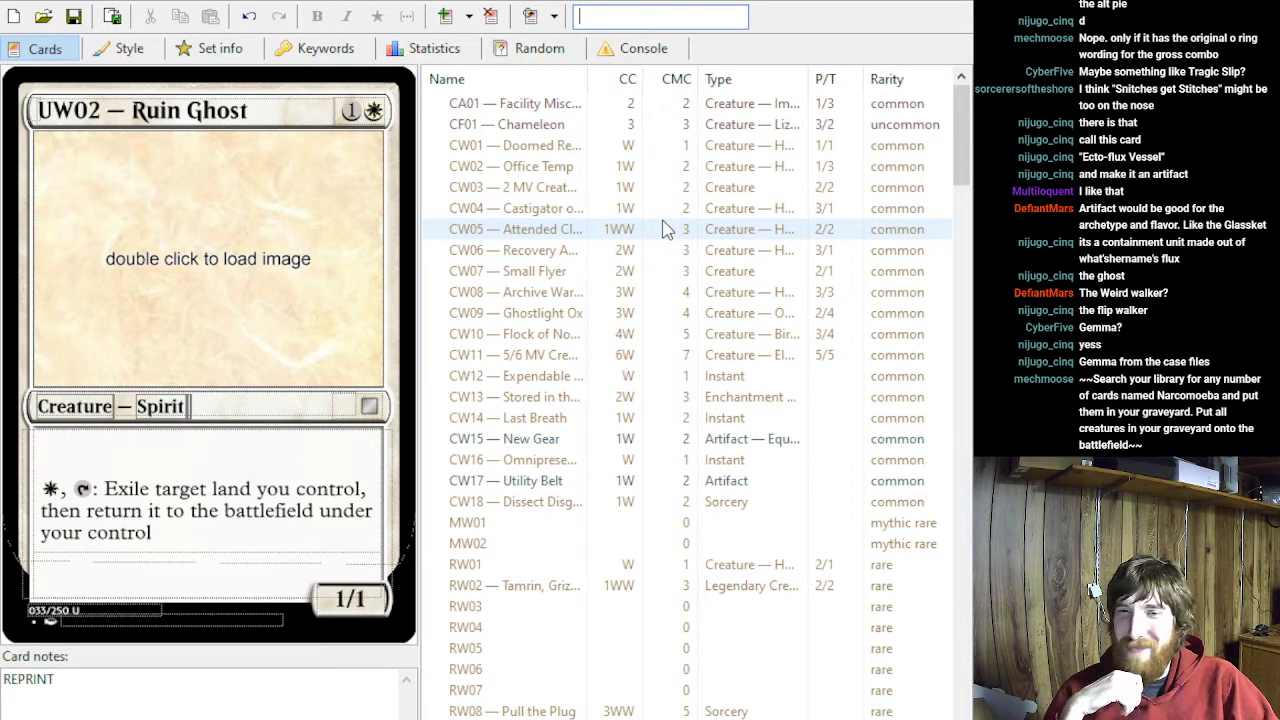
{"action": "scroll", "coordinate": [662, 250], "scroll_direction": "down", "scroll_amount": 2}
{"action": "scroll", "coordinate": [660, 265], "scroll_direction": "down", "scroll_amount": 2}
{"action": "scroll", "coordinate": [640, 255], "scroll_direction": "up", "scroll_amount": 4}
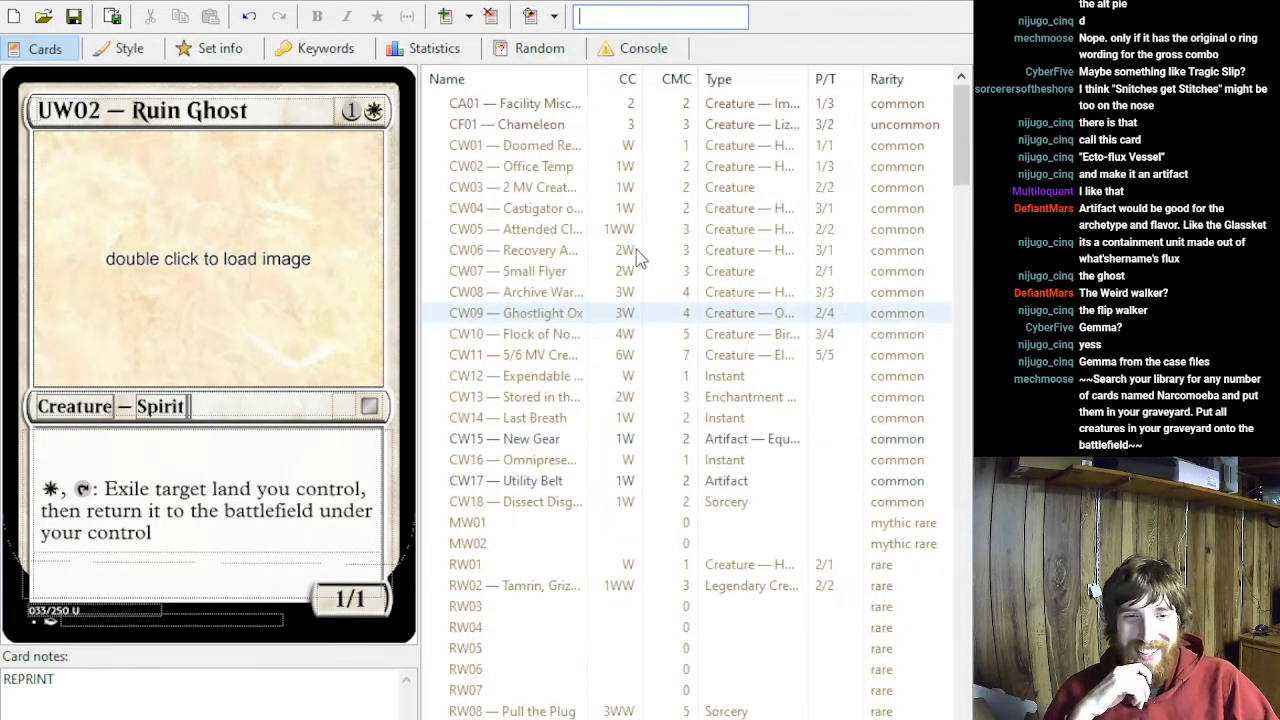
- Enter RB04's rules text as "Whenever RB04 or another creature card is put onto the battlefield from your graveyard..."
{"action": "scroll", "coordinate": [650, 250], "scroll_direction": "down", "scroll_amount": 20}
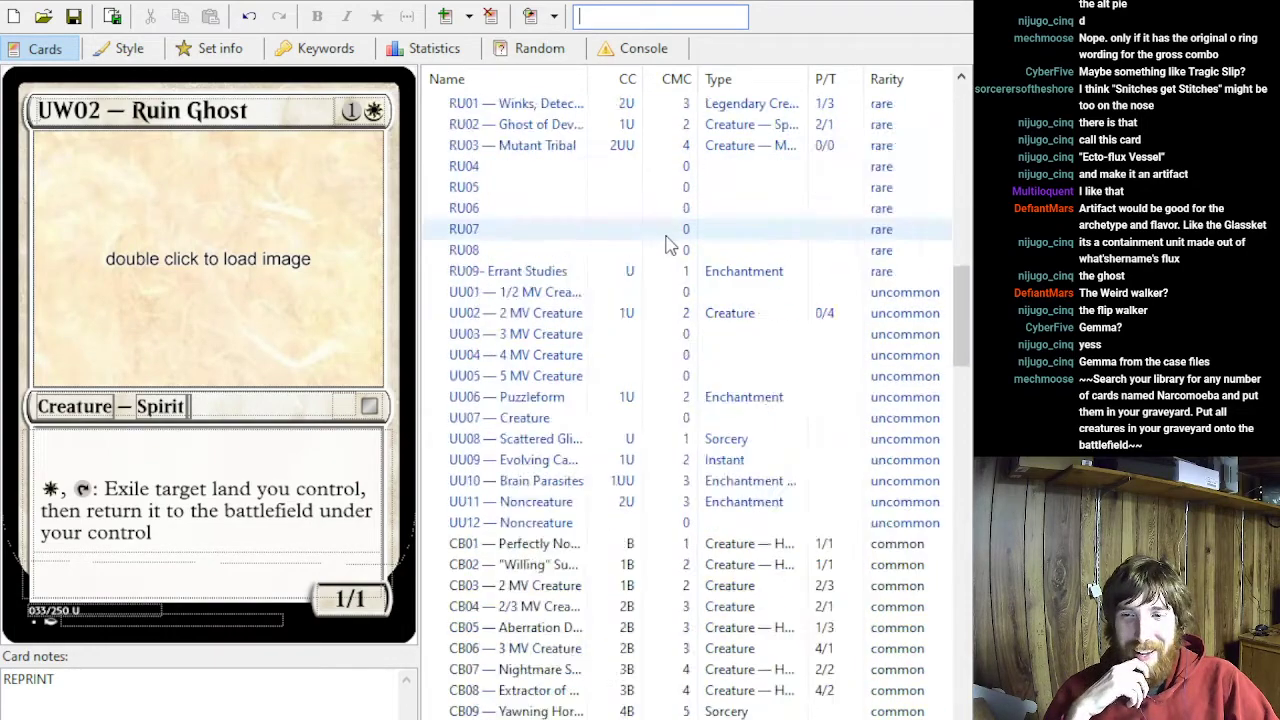
{"action": "left_click", "coordinate": [614, 334]}
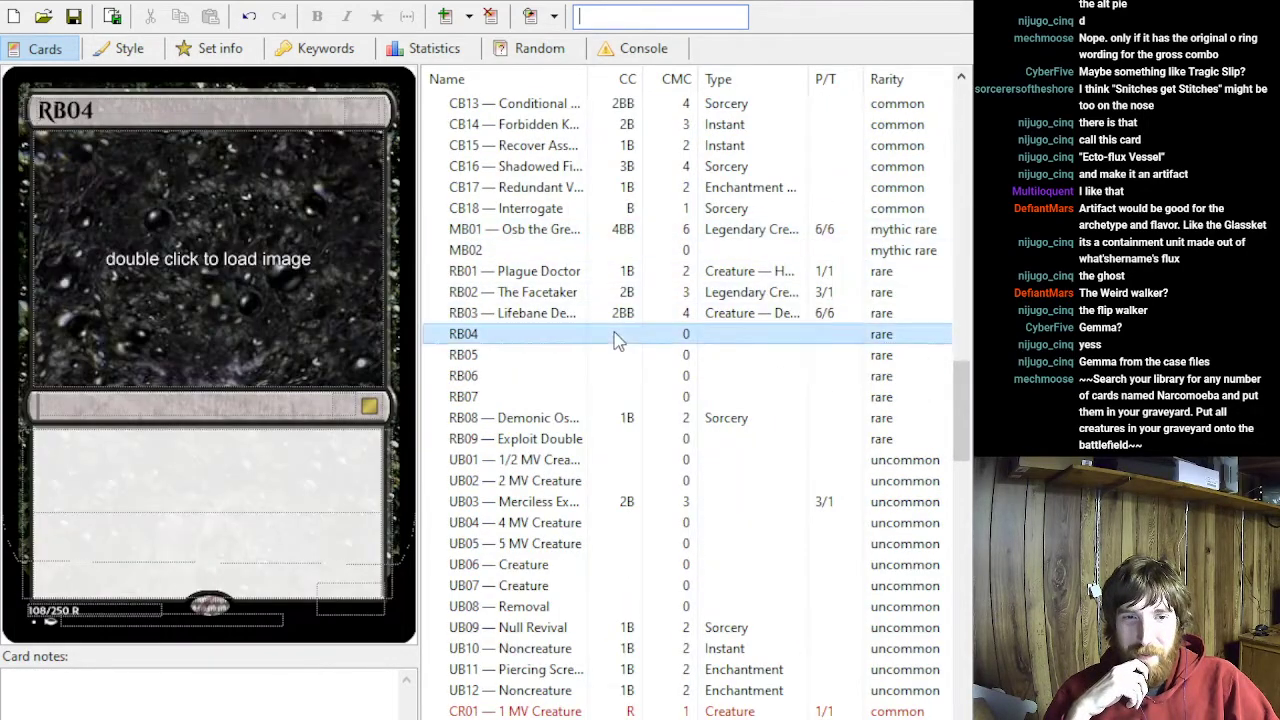
{"action": "left_click", "coordinate": [217, 443]}
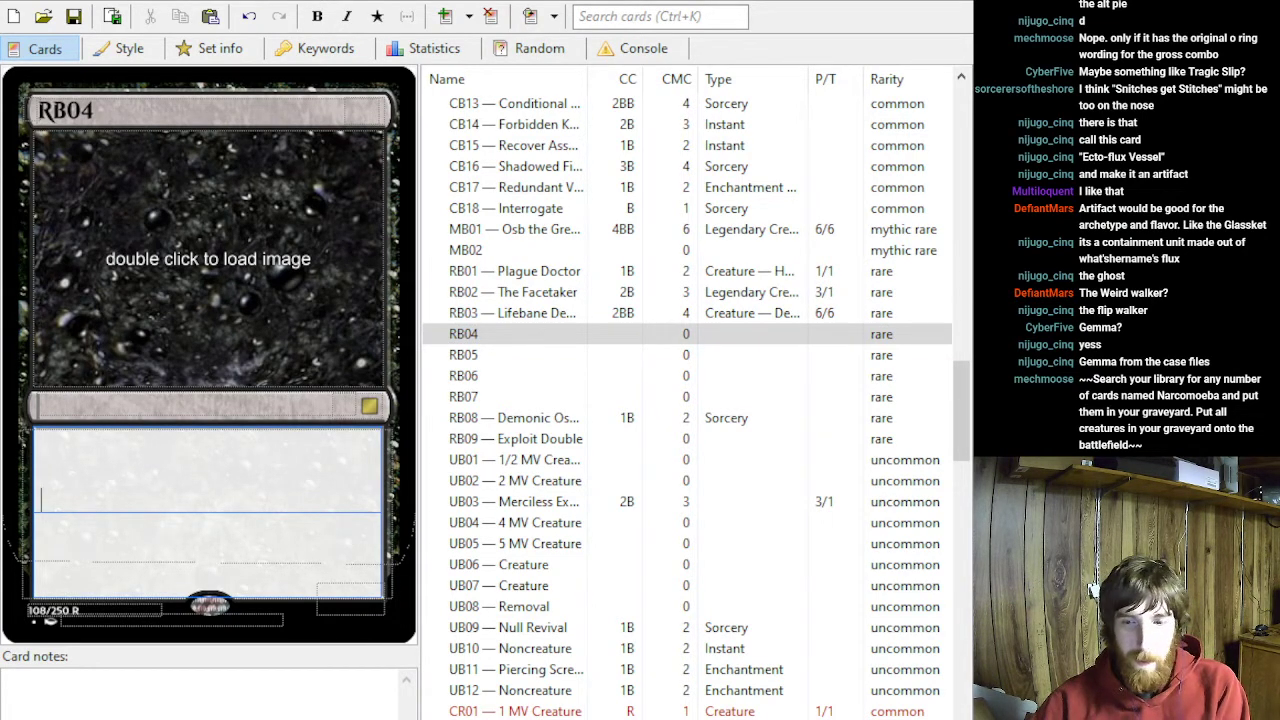
{"action": "type", "text": "Whenever RB04 or"}
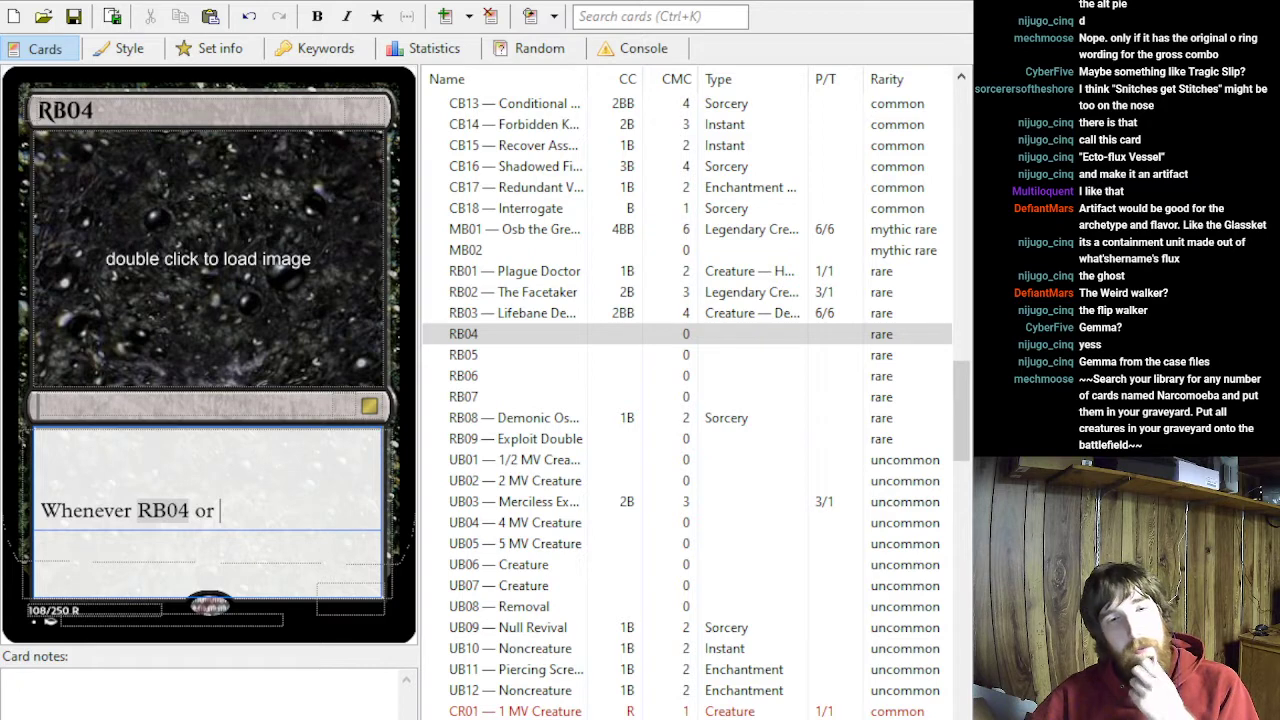
{"action": "type", "text": "anothe"}
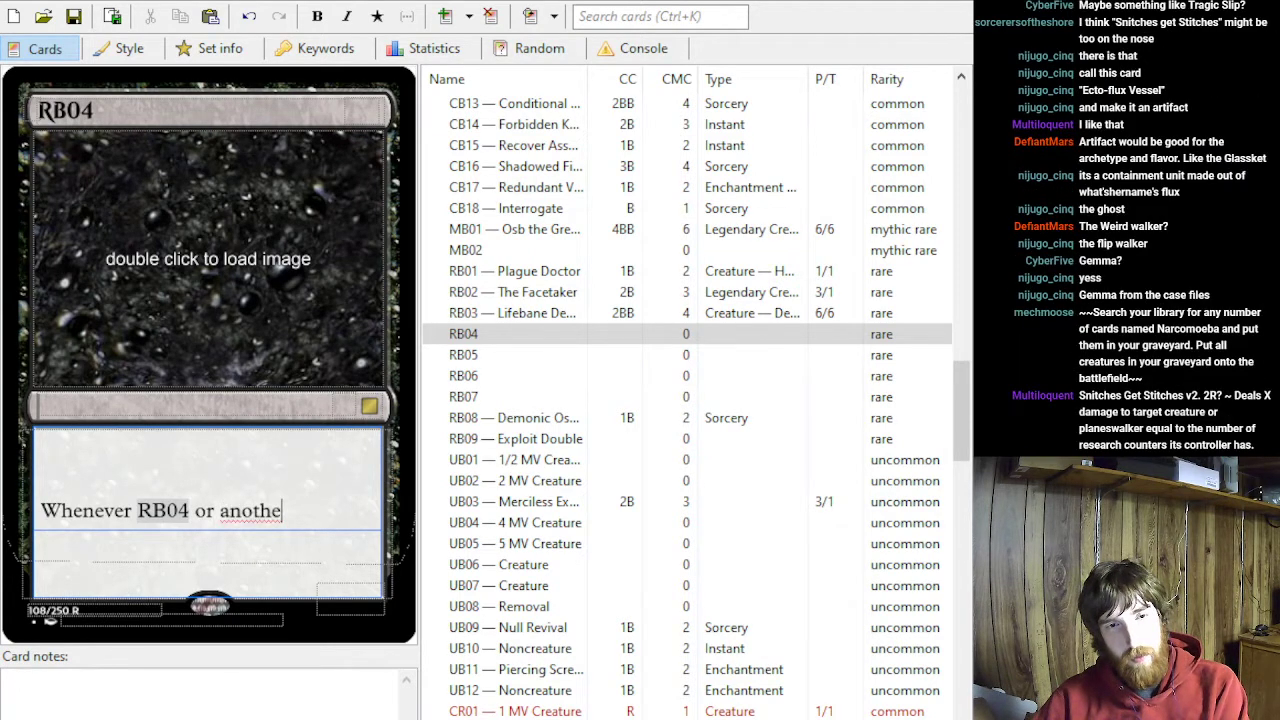
{"action": "type", "text": "r creature card is "}
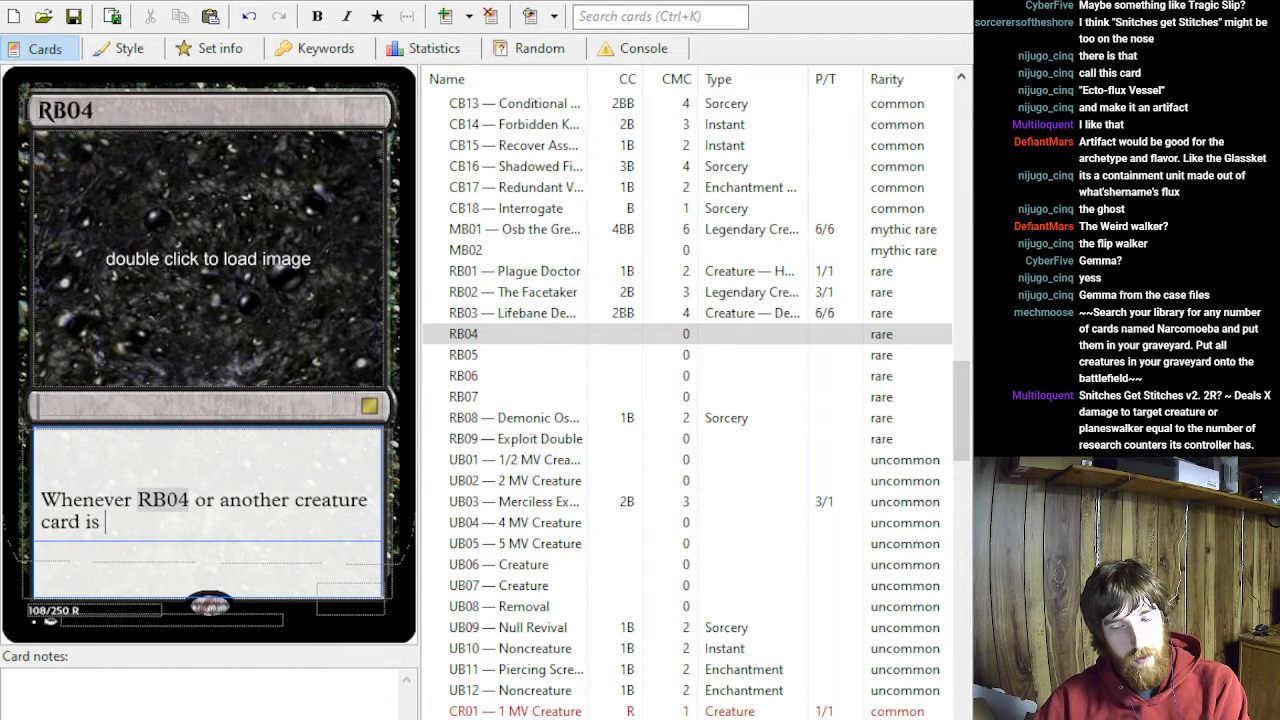
{"action": "type", "text": "put "}
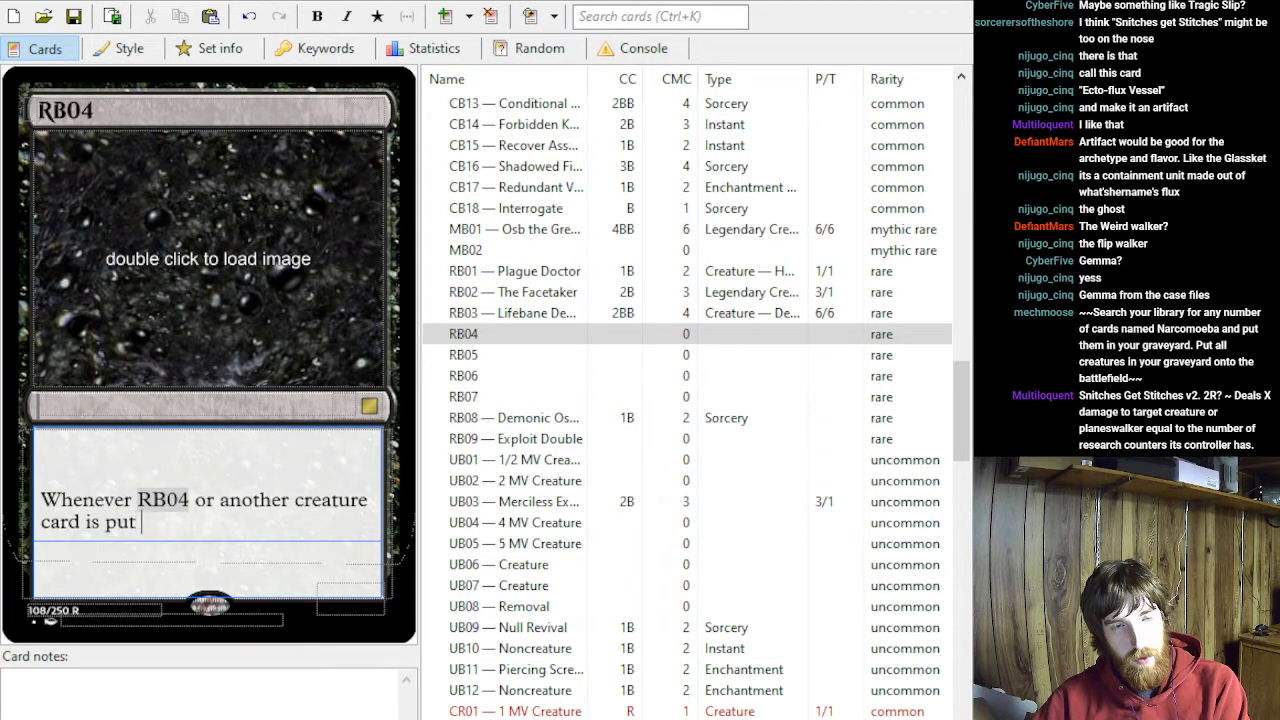
{"action": "type", "text": "onto"}
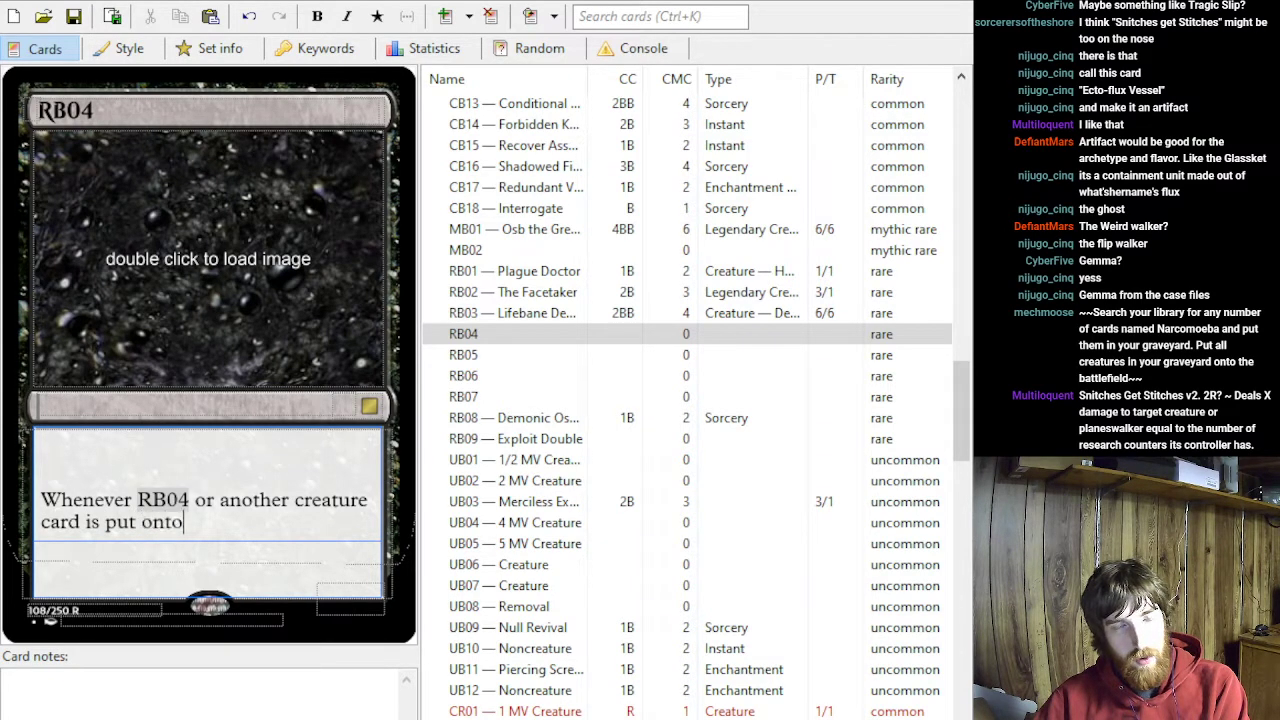
{"action": "type", "text": " the battlefield f"}
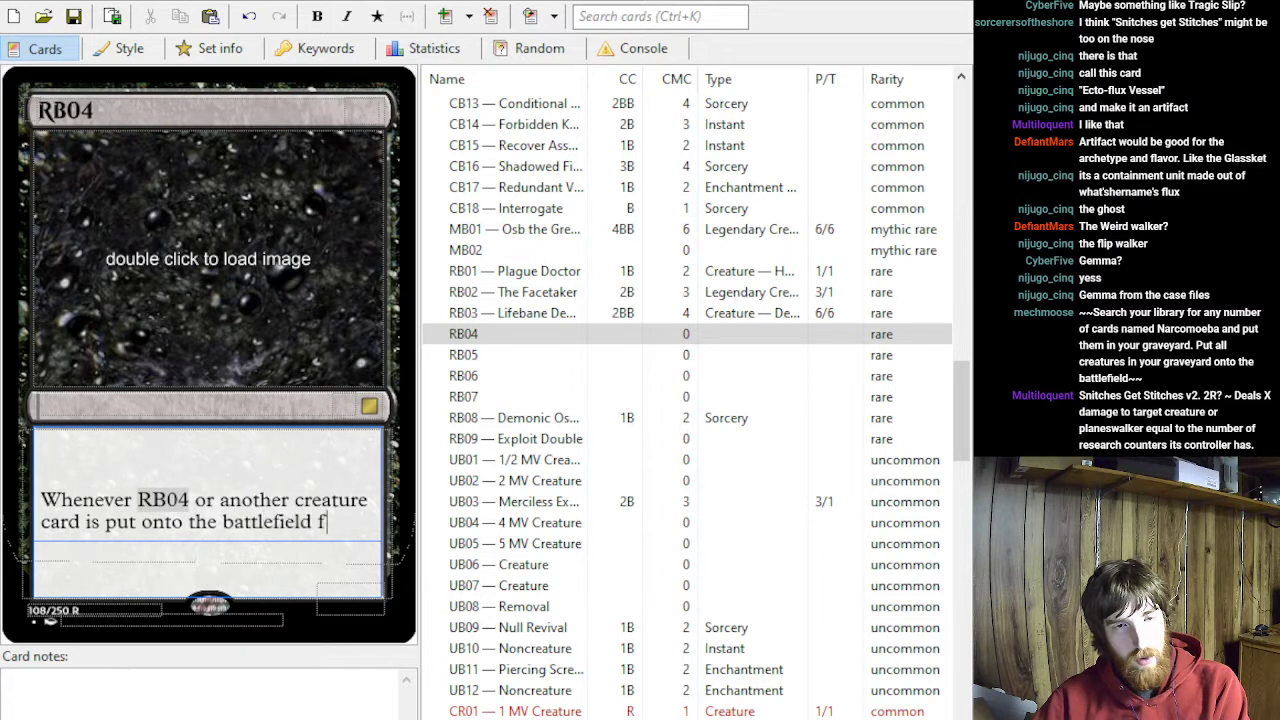
{"action": "type", "text": "rom your ghra"}
{"action": "key", "text": "BackSpace"}
{"action": "key", "text": "BackSpace"}
{"action": "key", "text": "BackSpace"}
{"action": "key", "text": "BackSpace"}
{"action": "type", "text": "graveyard..."}
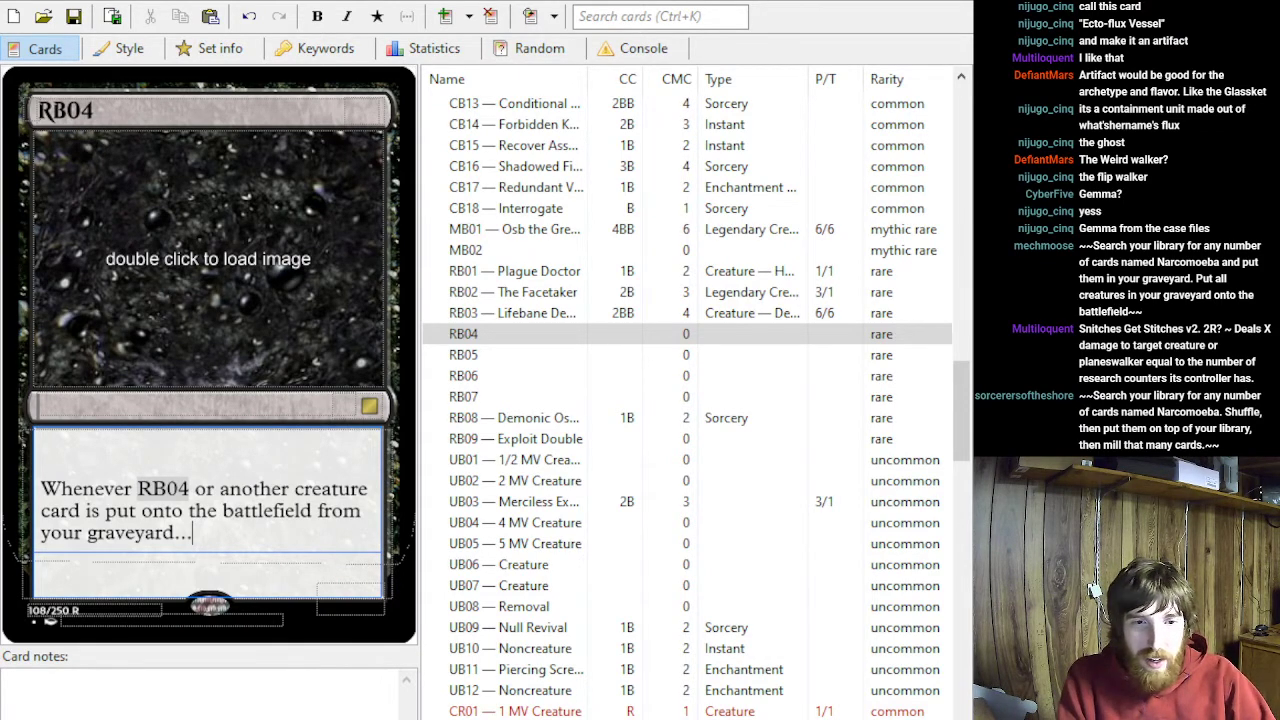
- Replace the Direct Damage placeholder in the name of the red uncommon UR08 with "Snitches Get Stitches"
{"action": "scroll", "coordinate": [600, 330], "scroll_direction": "down", "scroll_amount": 15}
{"action": "scroll", "coordinate": [543, 470], "scroll_direction": "up", "scroll_amount": 1}
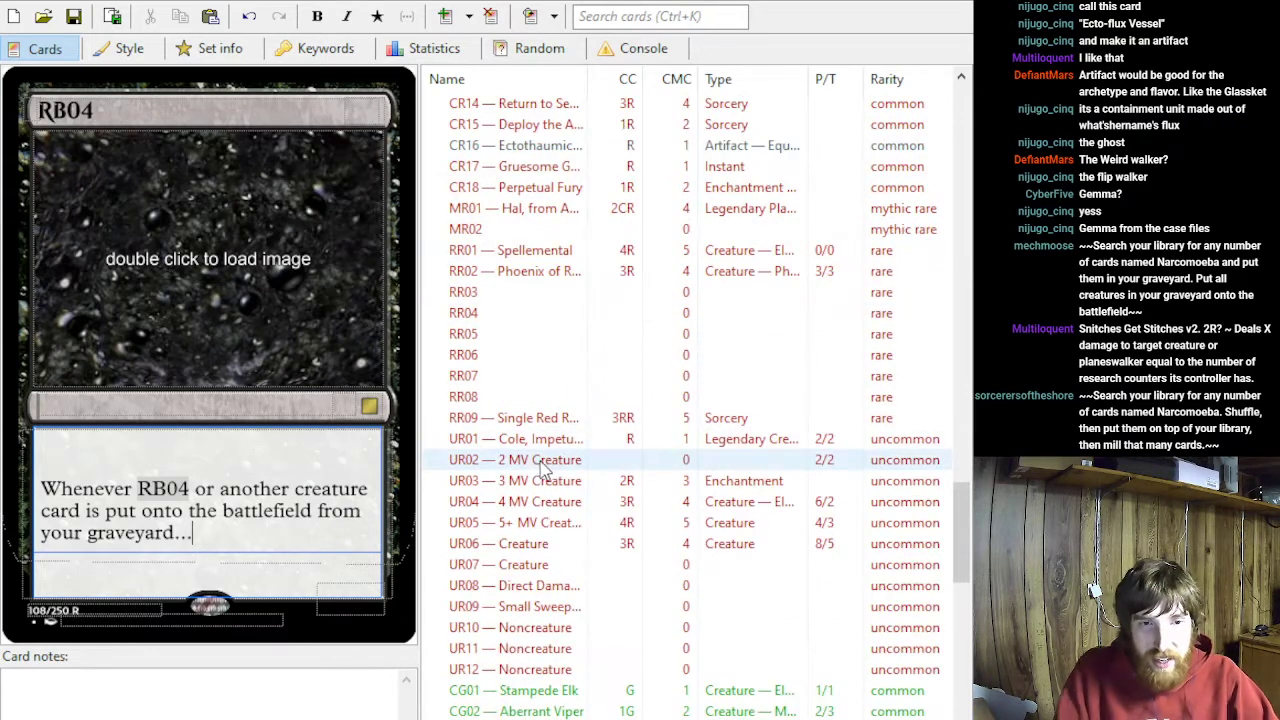
{"action": "left_click", "coordinate": [505, 585]}
{"action": "left_click", "coordinate": [188, 476]}
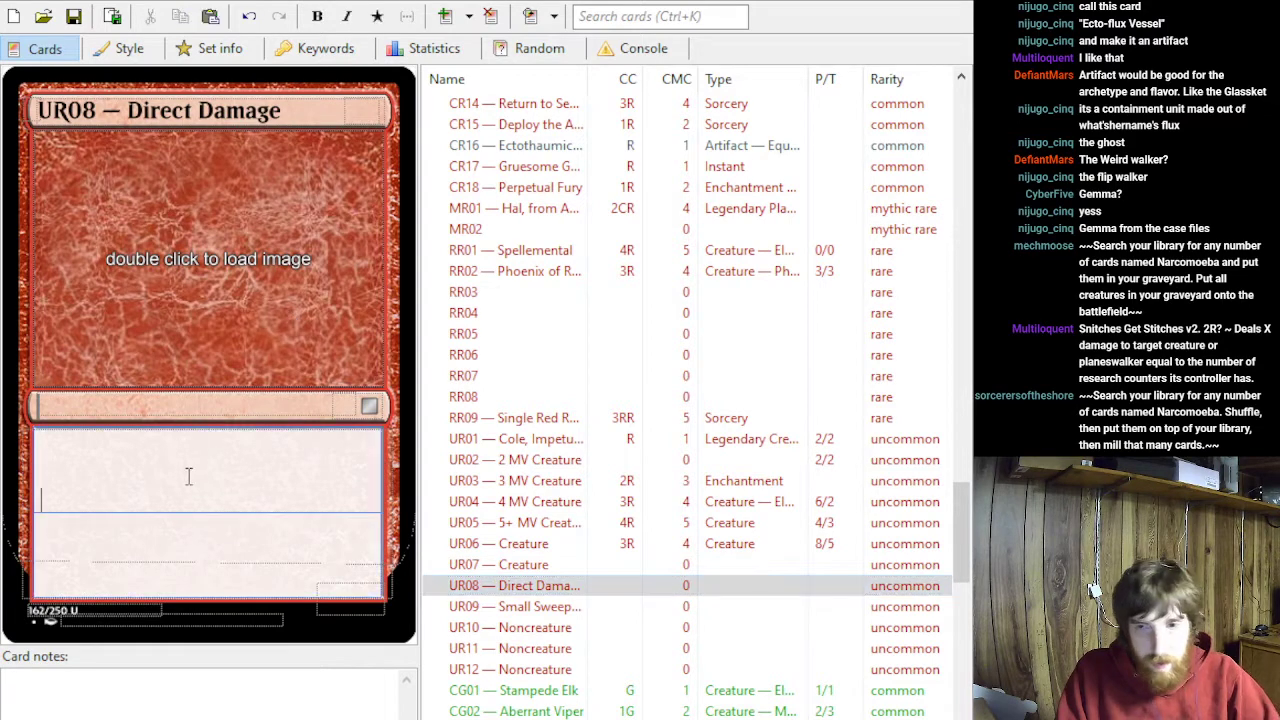
{"action": "left_click_drag", "start_coordinate": [281, 111], "coordinate": [127, 111]}
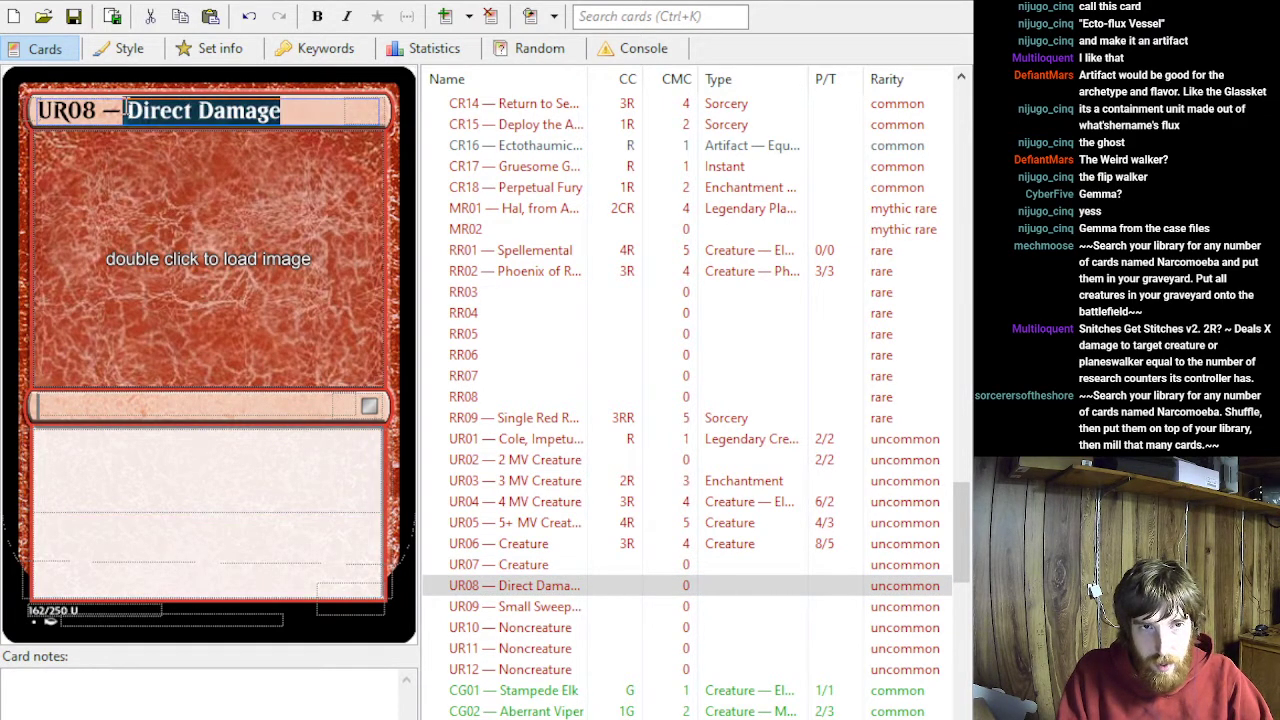
{"action": "key", "text": "BackSpace"}
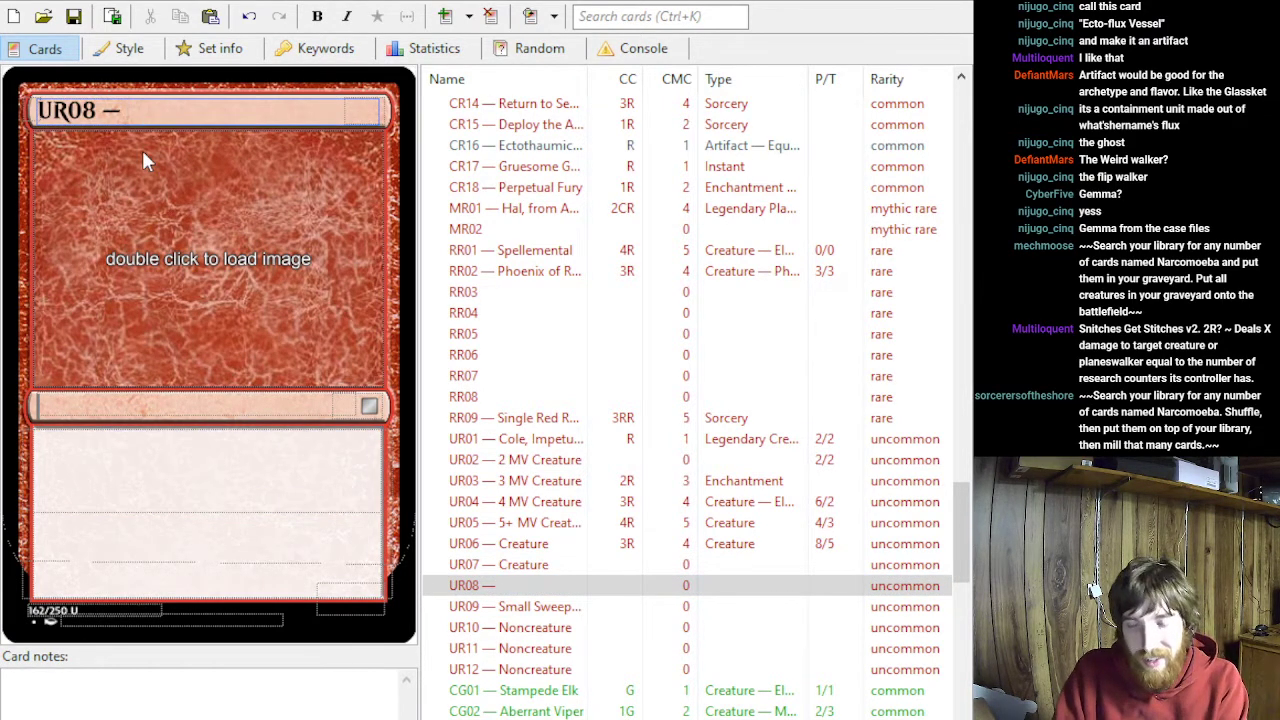
{"action": "type", "text": "Snitches"}
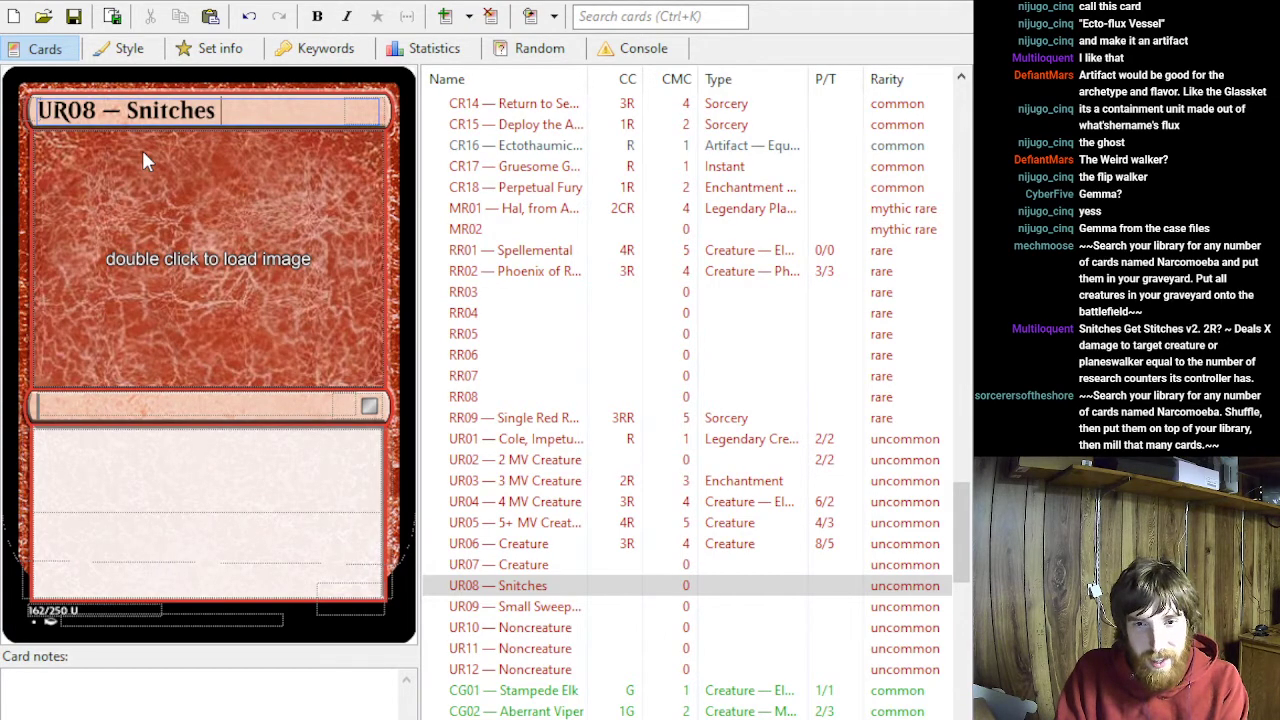
{"action": "type", "text": " Get Stitches"}
- Set UR08's mana cost to 2R
{"action": "key", "text": "Tab"}
{"action": "type", "text": "2"}
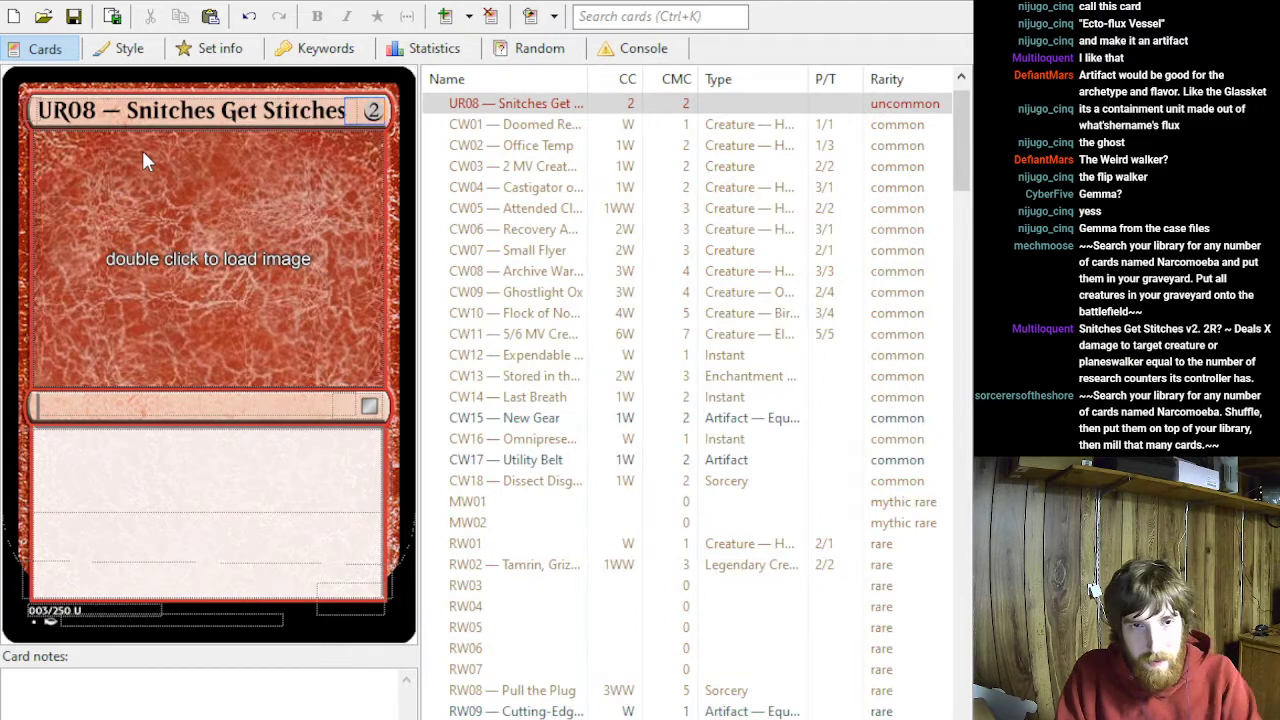
{"action": "type", "text": "/"}
{"action": "key", "text": "BackSpace"}
{"action": "type", "text": "R"}
- Paste the chat's suggested research-counter damage text into UR08's rules text and make it begin with the card's own name followed by "deals"
{"action": "left_click", "coordinate": [149, 442]}
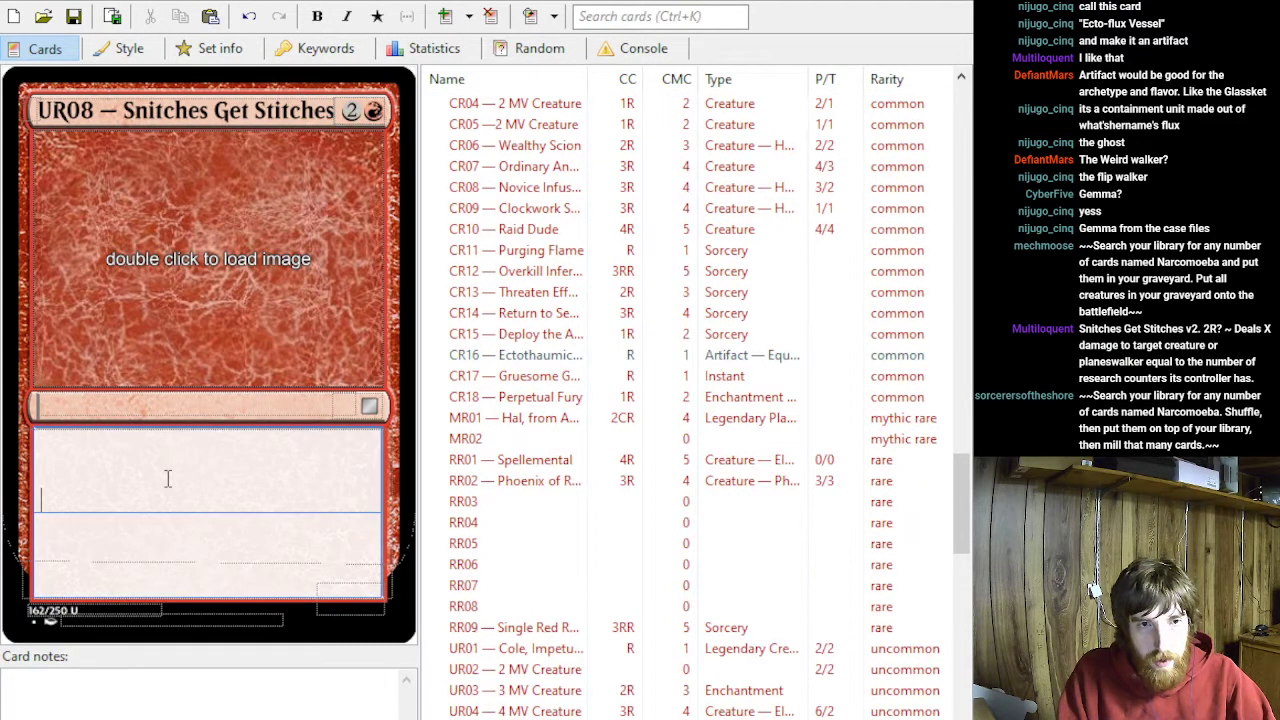
{"action": "key", "text": "alt+Tab"}
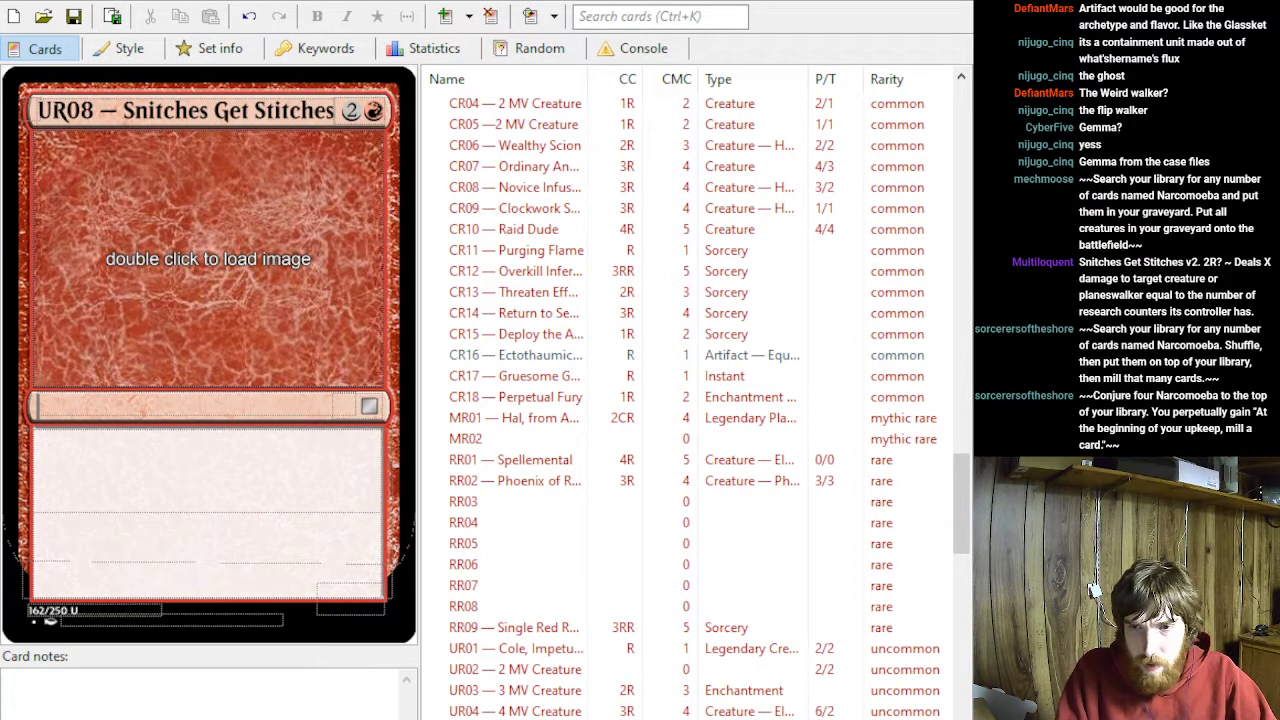
{"action": "key", "text": "alt+Tab"}
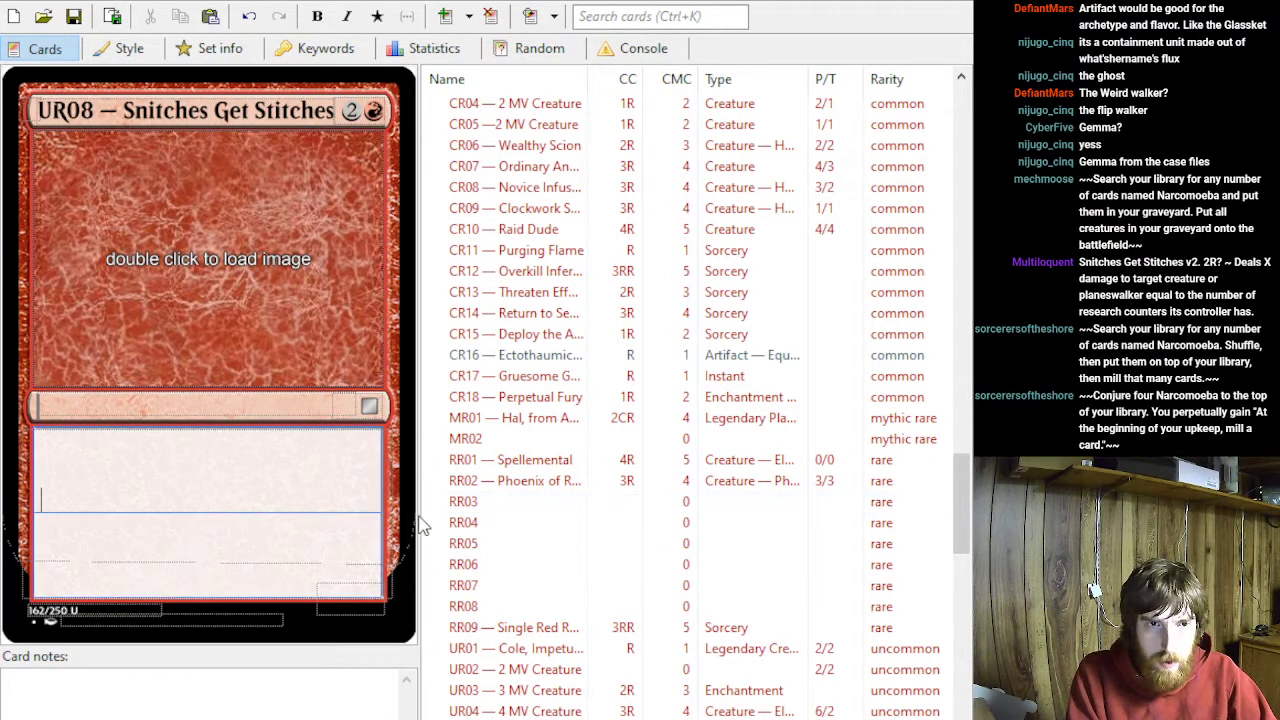
{"action": "type", "text": "Deals X damage to target creature or planeswalker equal to the number of research counters its controller has."}
{"action": "left_click", "coordinate": [39, 484]}
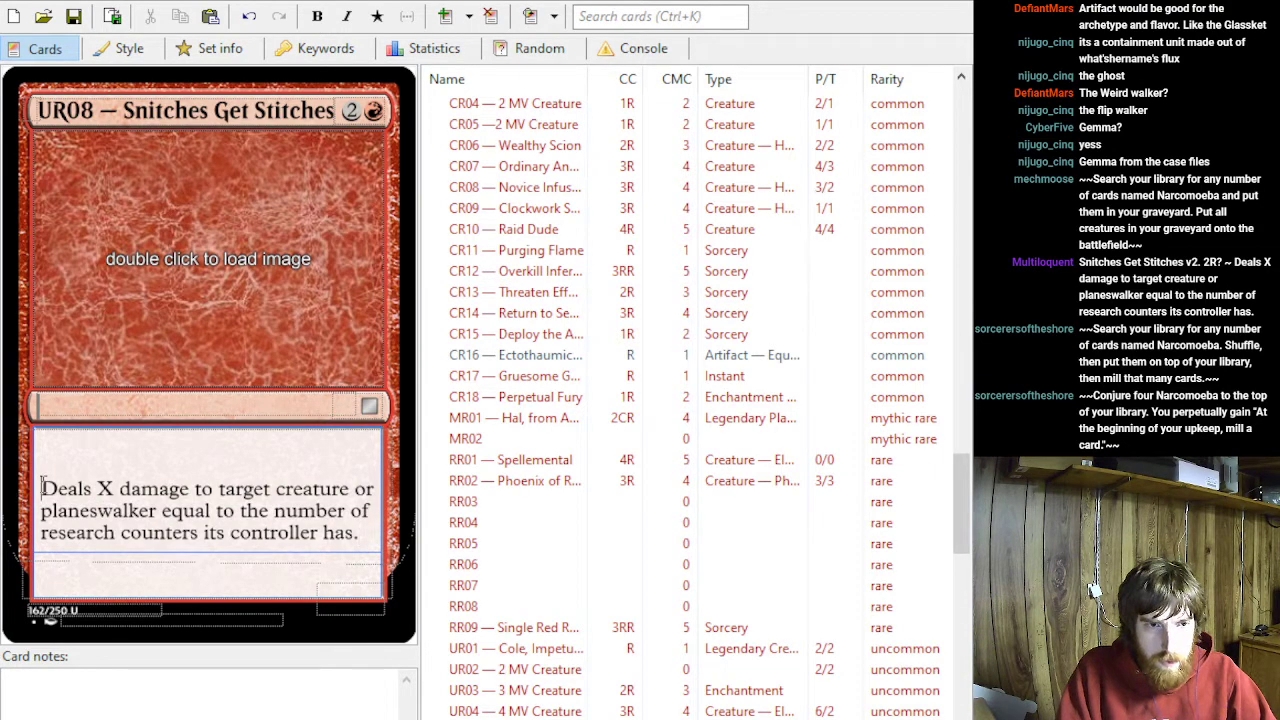
{"action": "key", "text": "Delete"}
{"action": "type", "text": "~"}
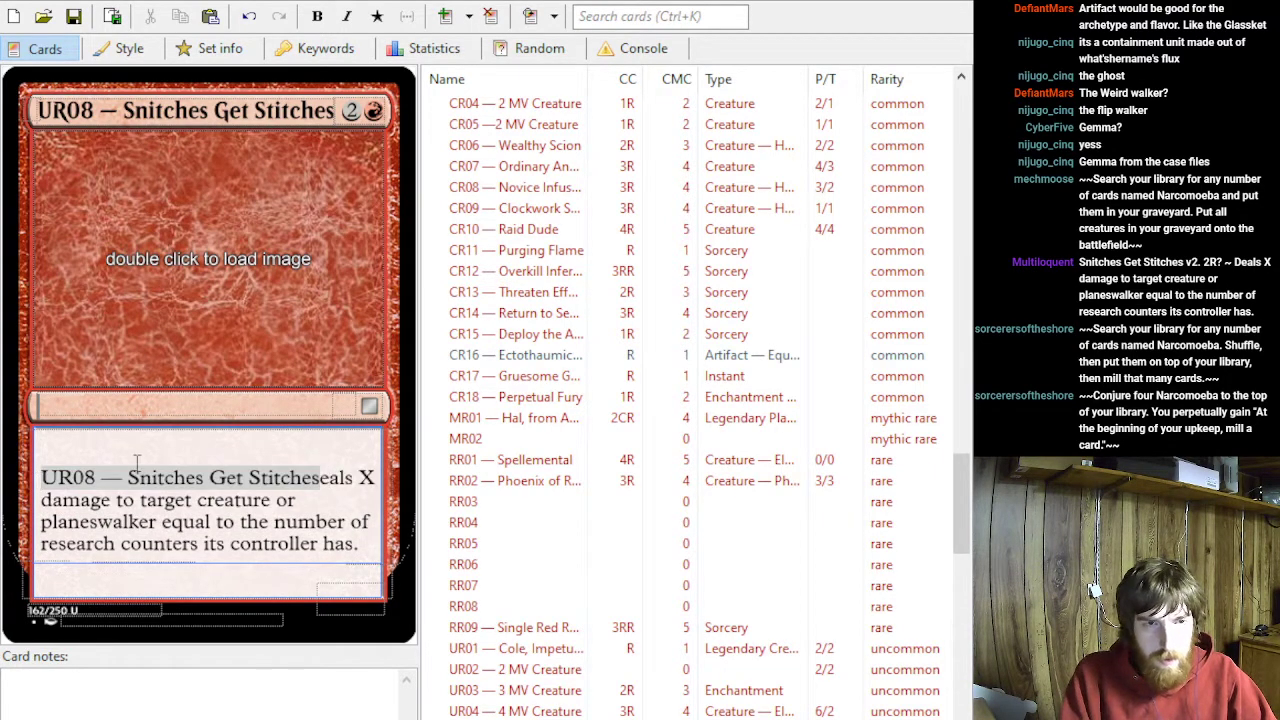
{"action": "type", "text": " d"}
- Replace "equal to" after "planeswalker" in UR08's rules text with ", where X is"
{"action": "left_click", "coordinate": [157, 522]}
{"action": "type", "text": ", where X"}
{"action": "key", "text": "Delete"}
{"action": "key", "text": "Delete"}
{"action": "key", "text": "Delete"}
{"action": "key", "text": "Delete"}
{"action": "key", "text": "Delete"}
{"action": "key", "text": "Delete"}
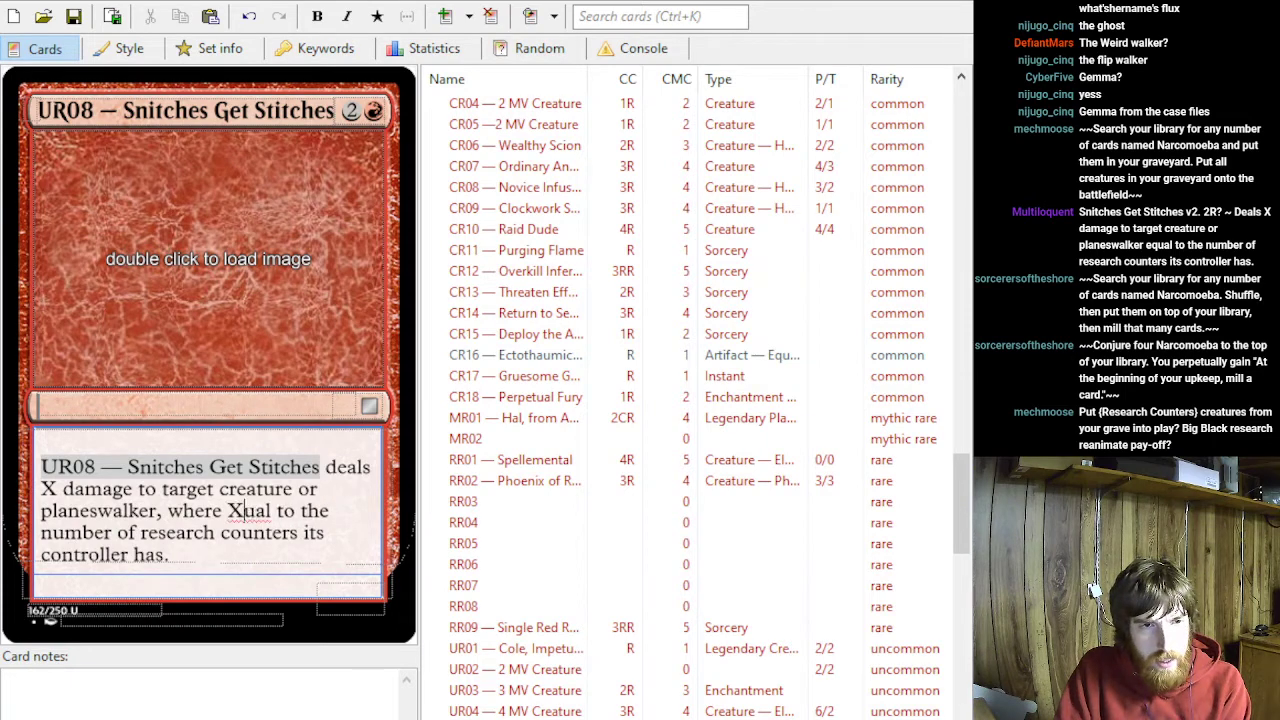
{"action": "key", "text": "Delete"}
{"action": "key", "text": "Delete"}
{"action": "type", "text": "is"}
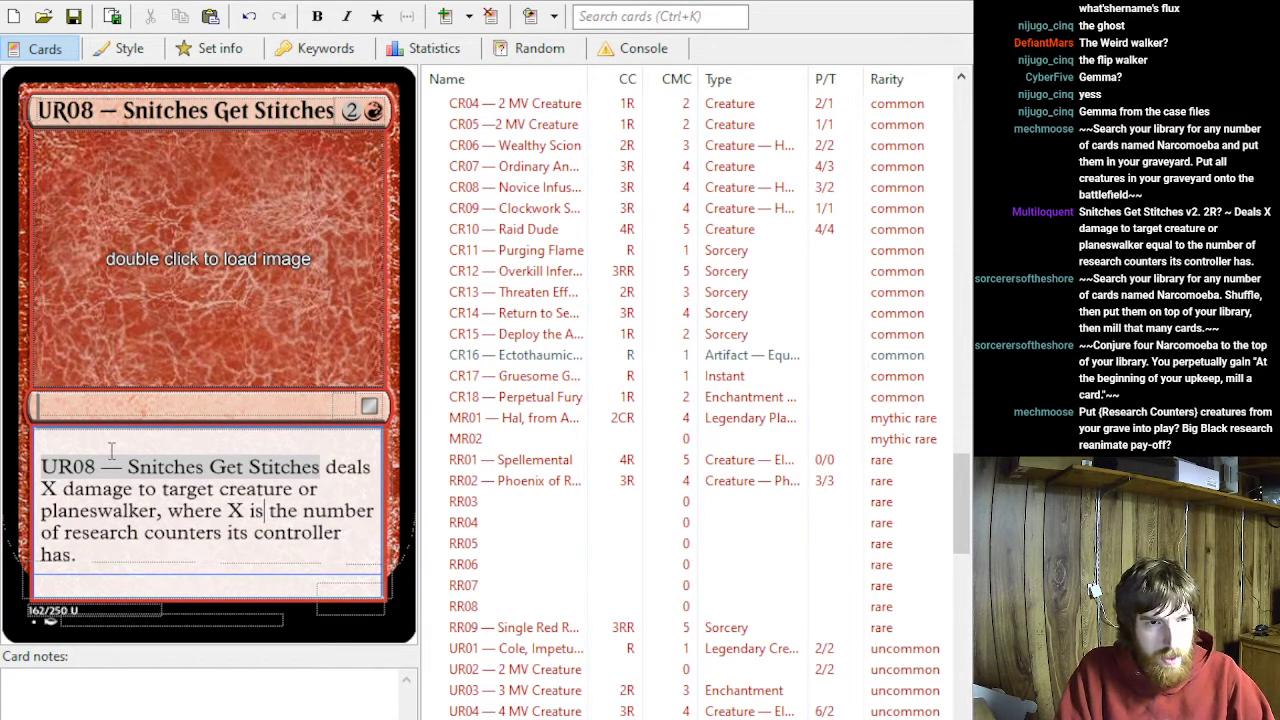
- Replace "its" before "controller has" in UR08's rules text with "that permanent's"
{"action": "double_click", "coordinate": [233, 533]}
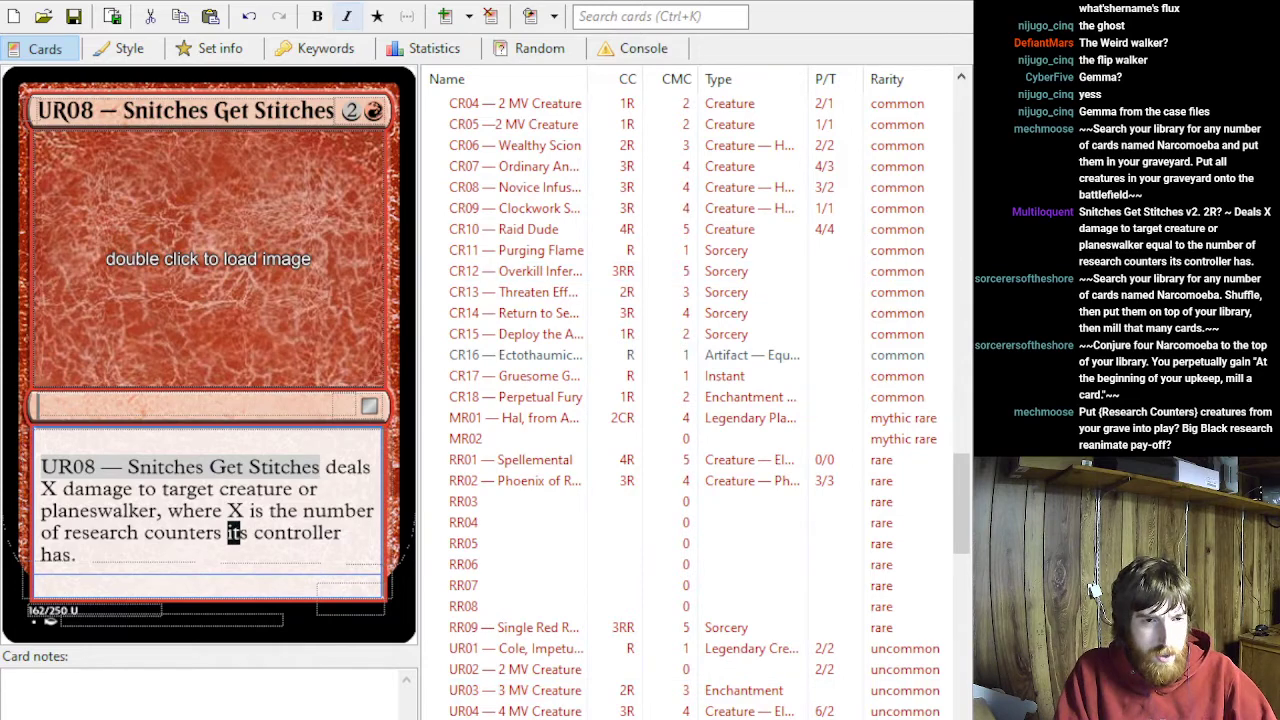
{"action": "key", "text": "BackSpace"}
{"action": "type", "text": "that"}
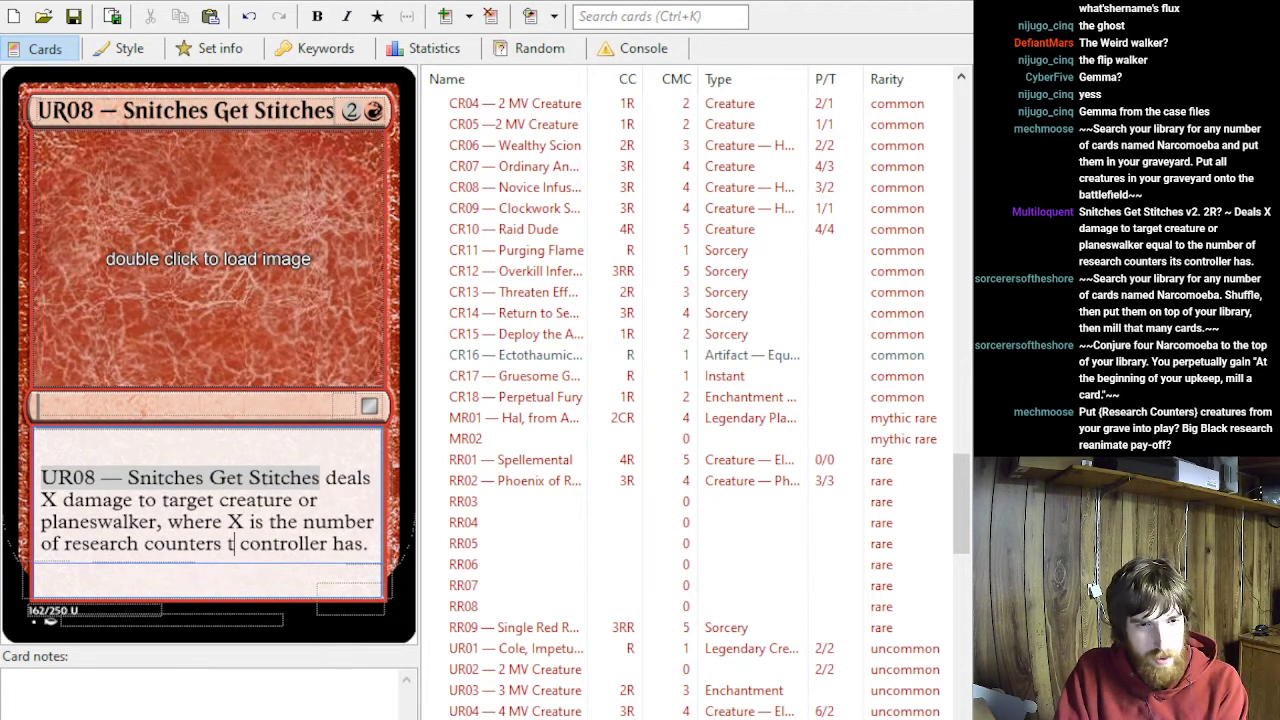
{"action": "type", "text": " pe"}
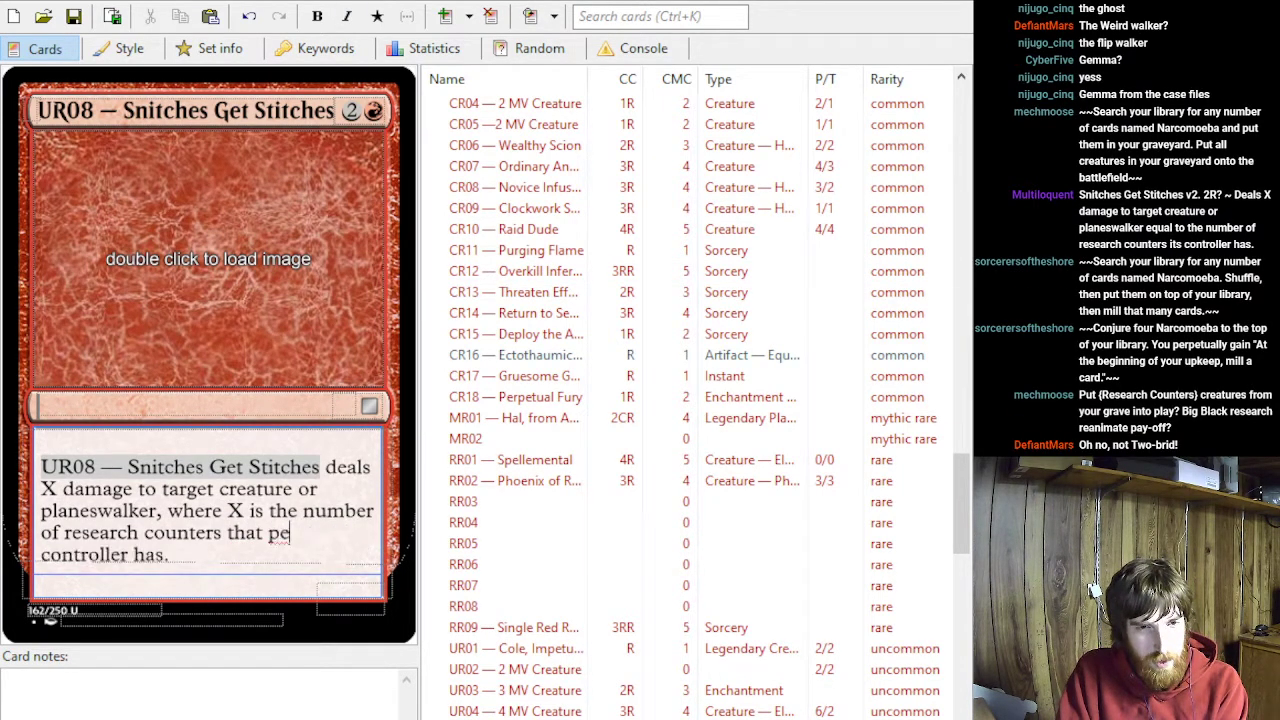
{"action": "key", "text": "BackSpace"}
{"action": "type", "text": "ermanent's"}
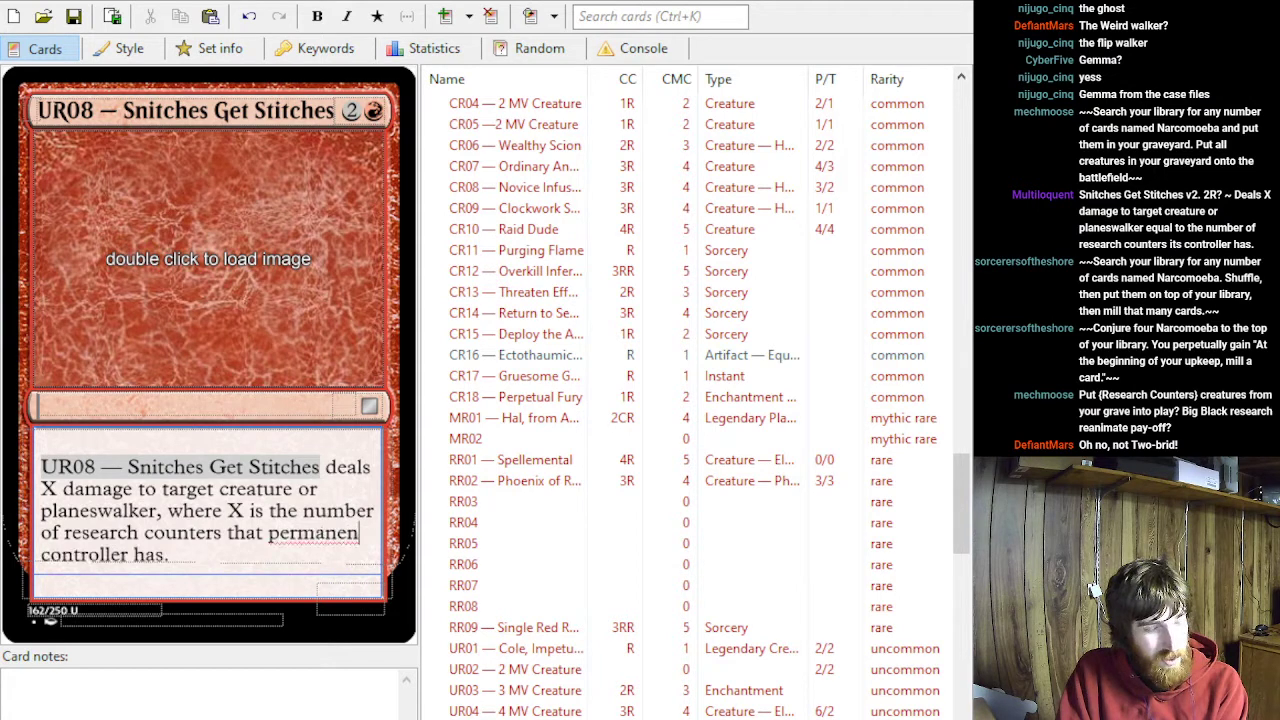
- Set UR08's card type to Instant
{"action": "left_click", "coordinate": [92, 404]}
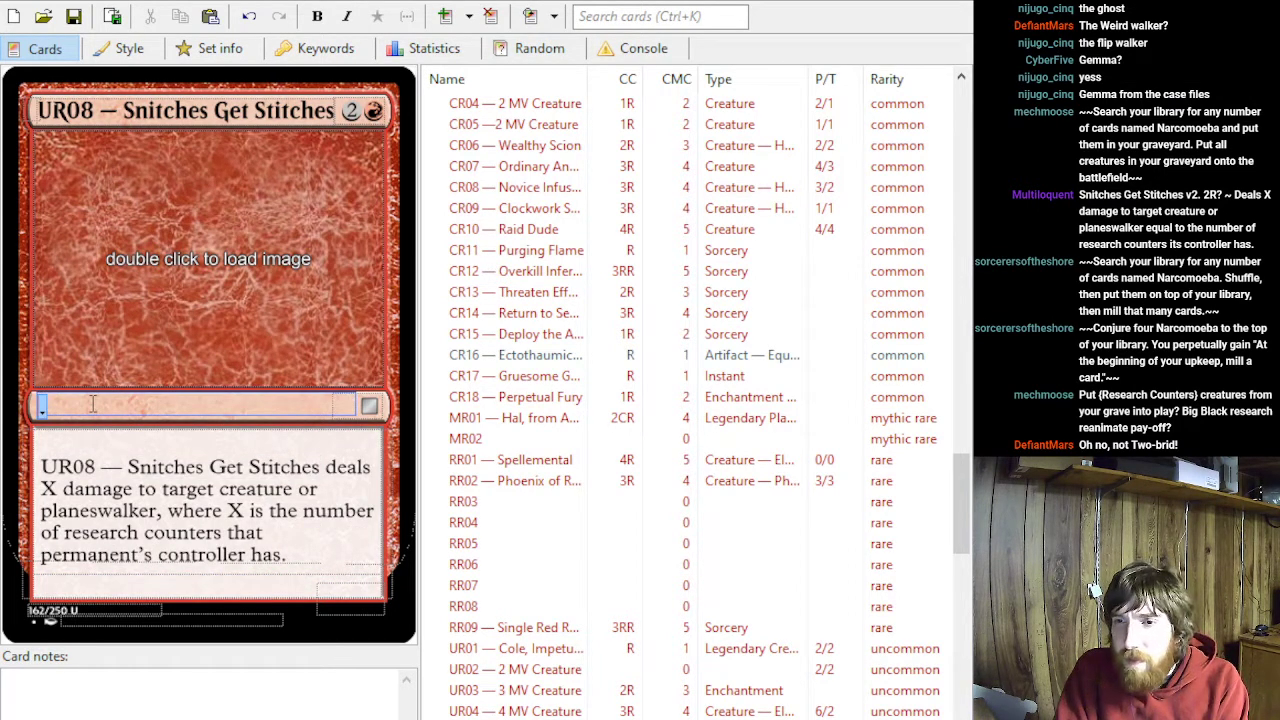
{"action": "type", "text": "Instant"}
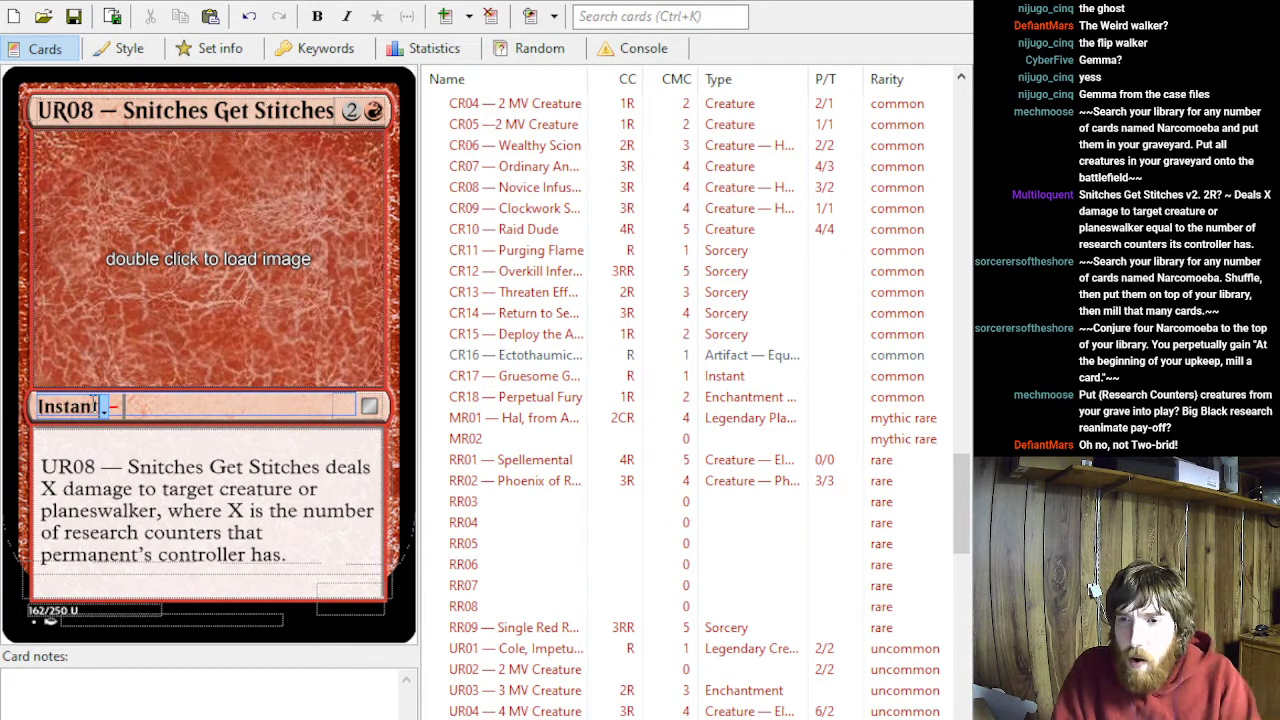
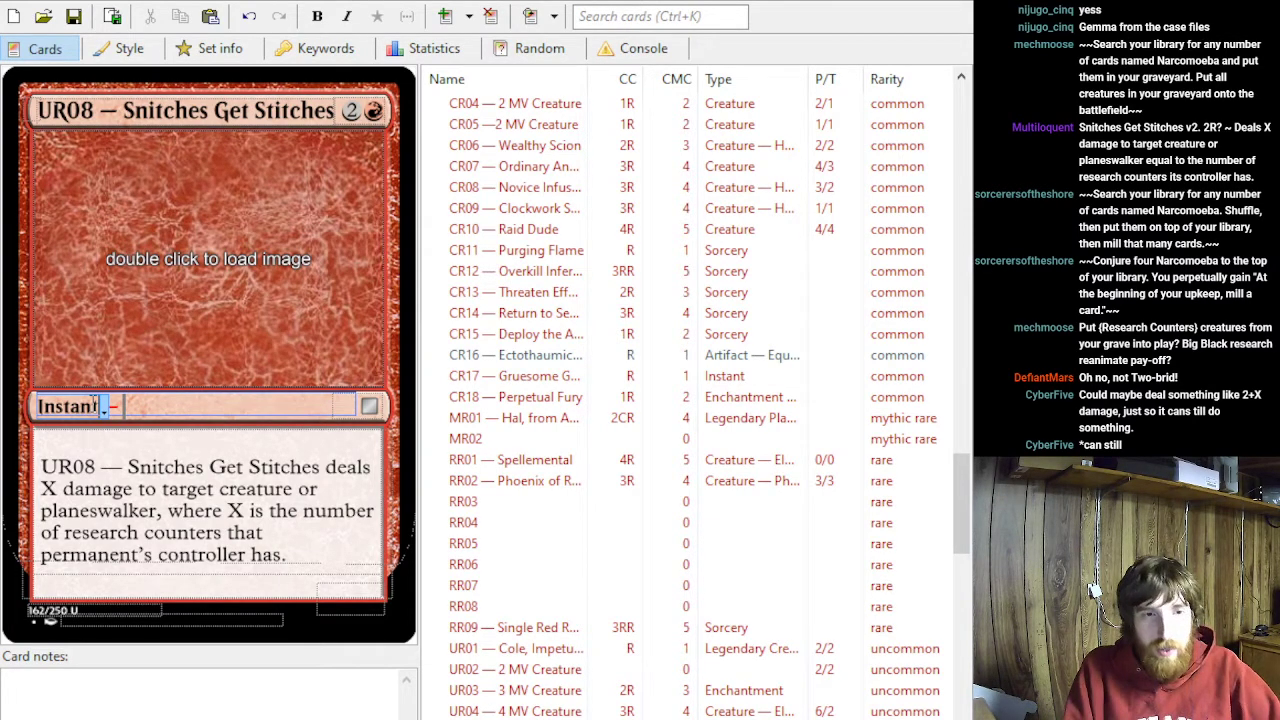
- Try 2+X as the damage amount in UR08's rules text, and take the added "2+" out again
{"action": "left_click", "coordinate": [47, 490]}
{"action": "type", "text": "2="}
{"action": "key", "text": "BackSpace"}
{"action": "type", "text": "+"}
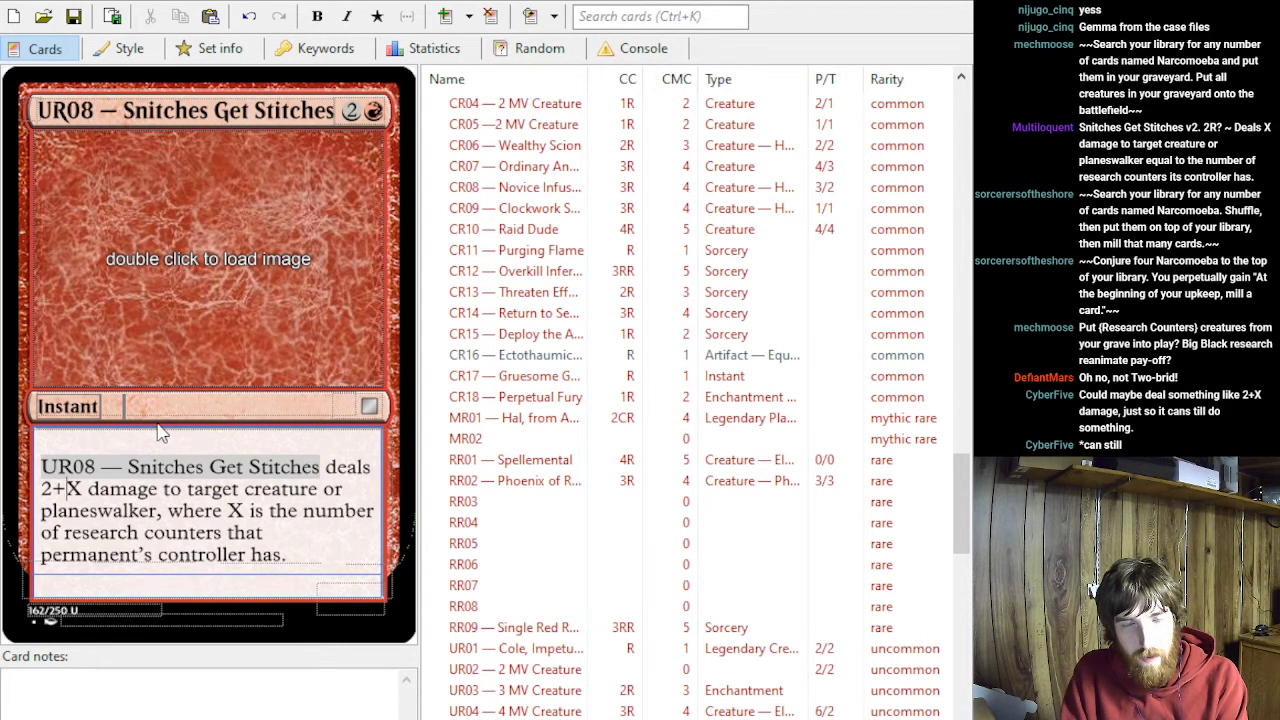
{"action": "key", "text": "alt+Tab"}
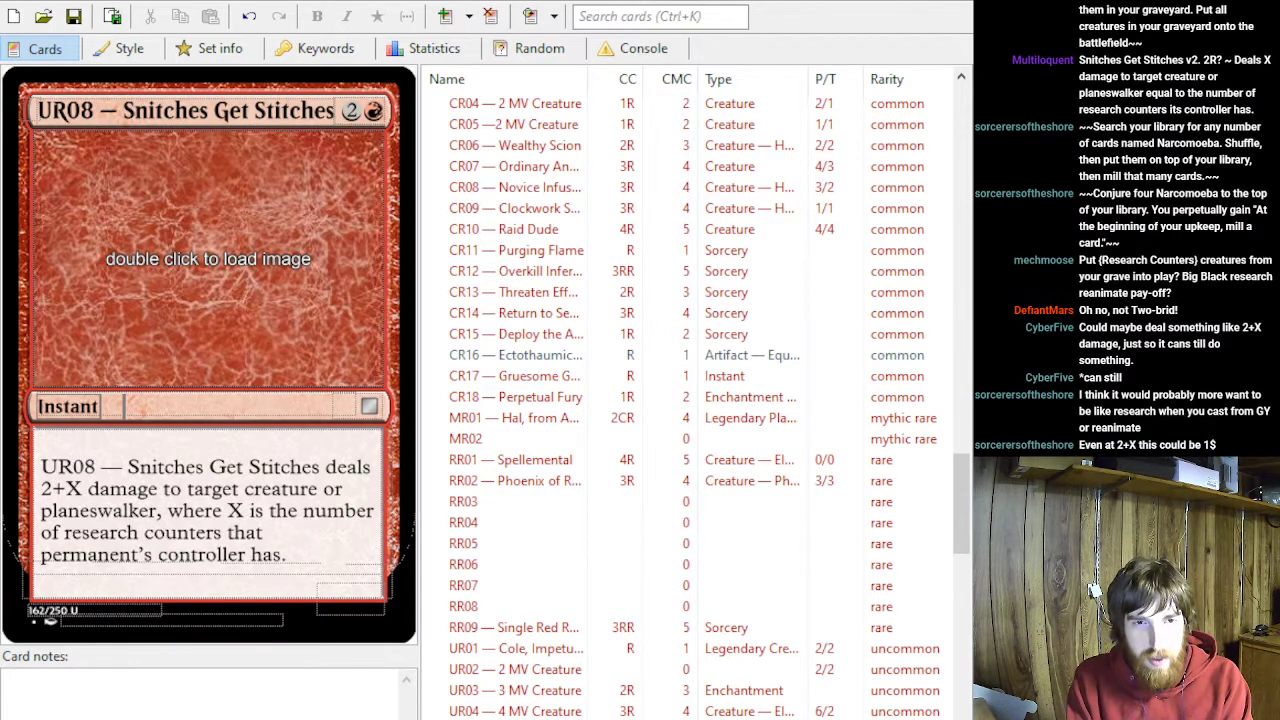
{"action": "left_click", "coordinate": [160, 436]}
{"action": "key", "text": "BackSpace"}
{"action": "key", "text": "BackSpace"}
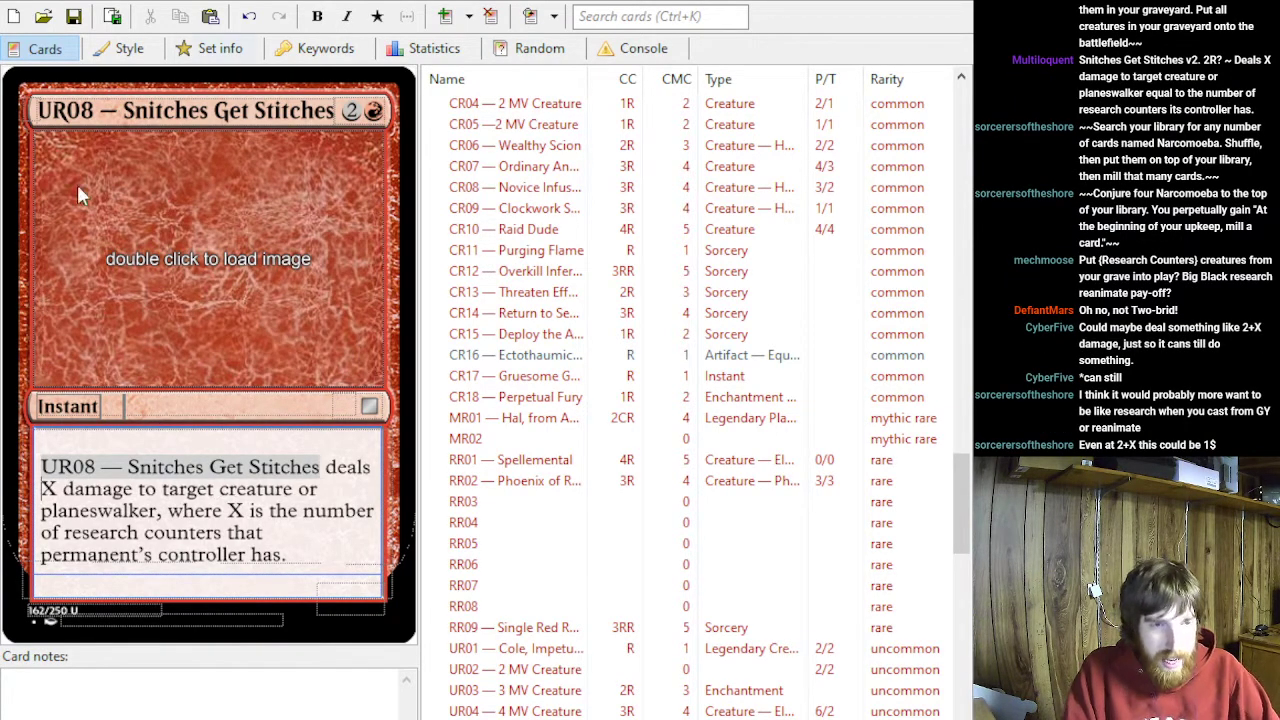
- Insert "3 plus" before "the number of research counters" in UR08's rules text
{"action": "left_click", "coordinate": [234, 509]}
{"action": "key", "text": "Right"}
{"action": "key", "text": "Right"}
{"action": "key", "text": "Right"}
{"action": "key", "text": "Right"}
{"action": "key", "text": "Right"}
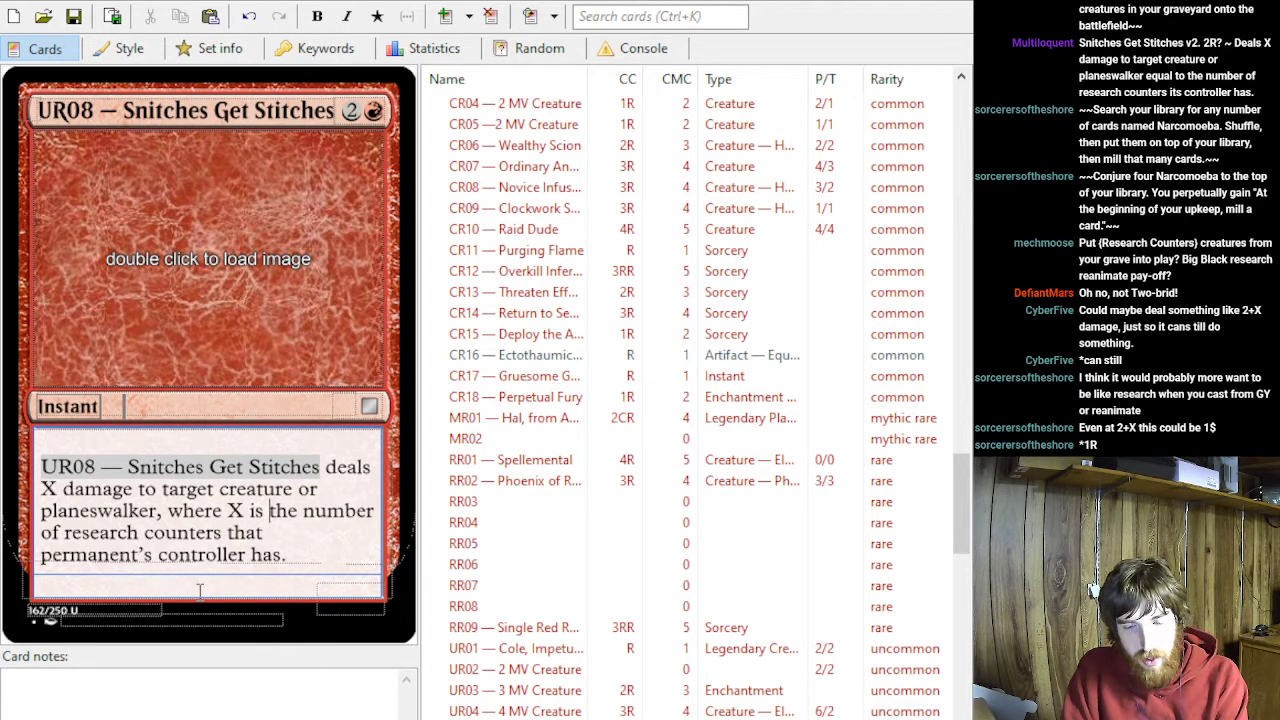
{"action": "type", "text": "2"}
{"action": "key", "text": "BackSpace"}
{"action": "type", "text": "3 plus"}
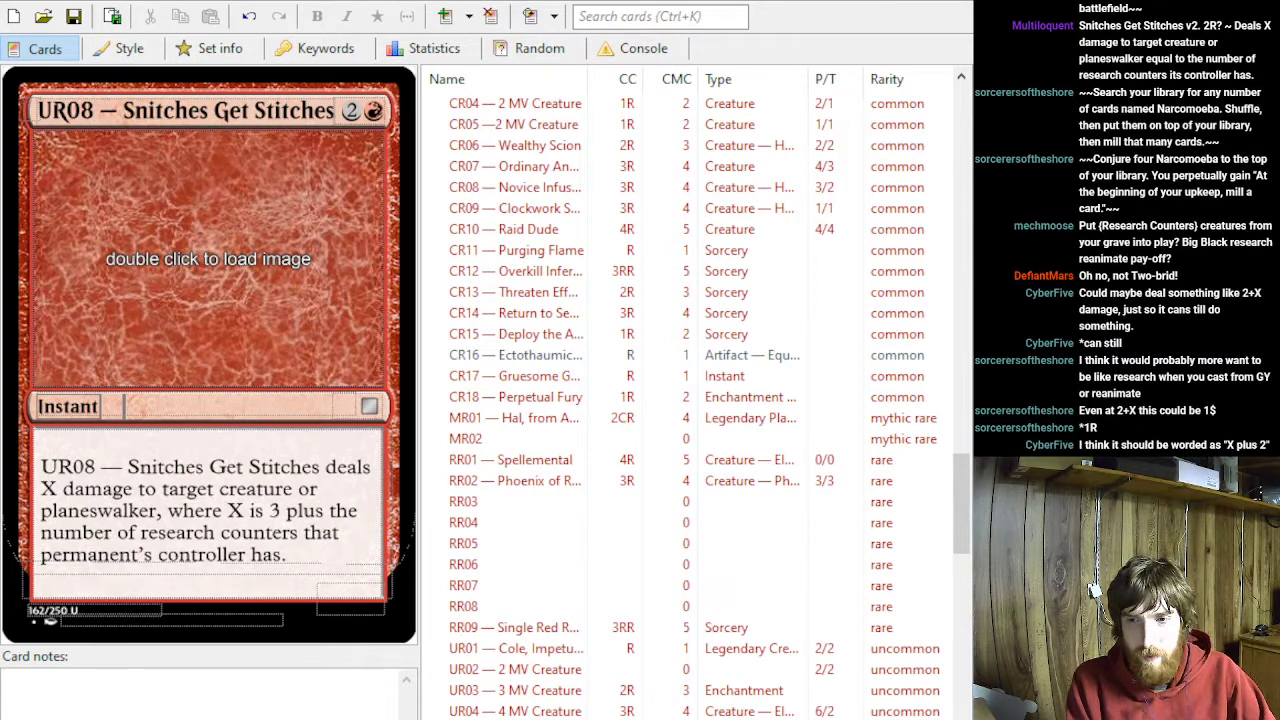
{"action": "key", "text": "alt+Tab"}
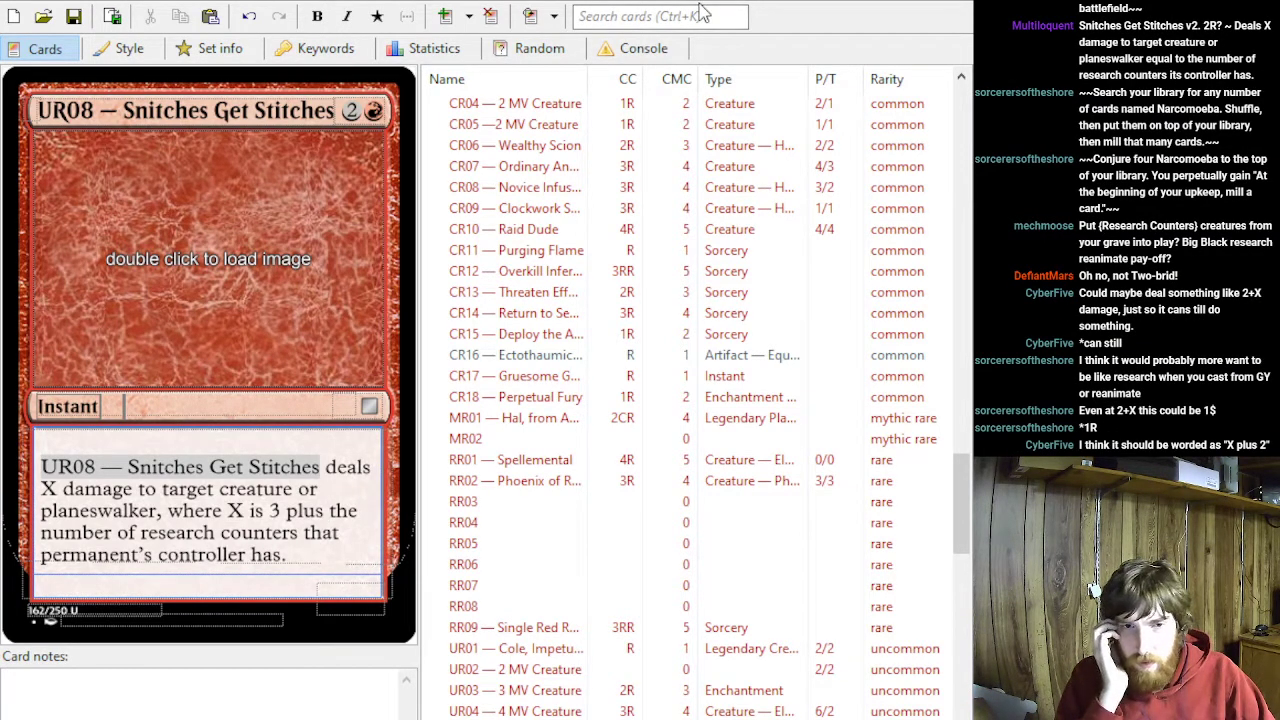
{"action": "left_click", "coordinate": [268, 510]}
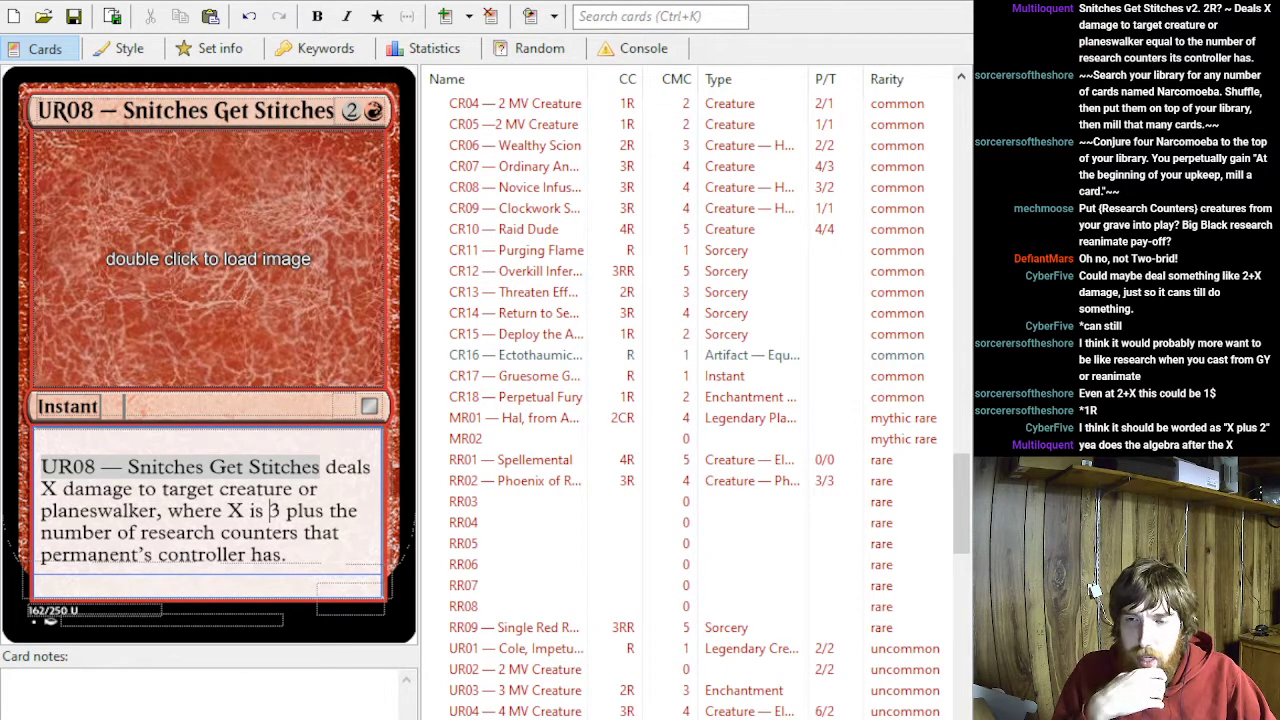
- In the black rare RB04's rules text, replace the ellipsis after "your graveyard" with a comma
{"action": "scroll", "coordinate": [565, 415], "scroll_direction": "up", "scroll_amount": 12}
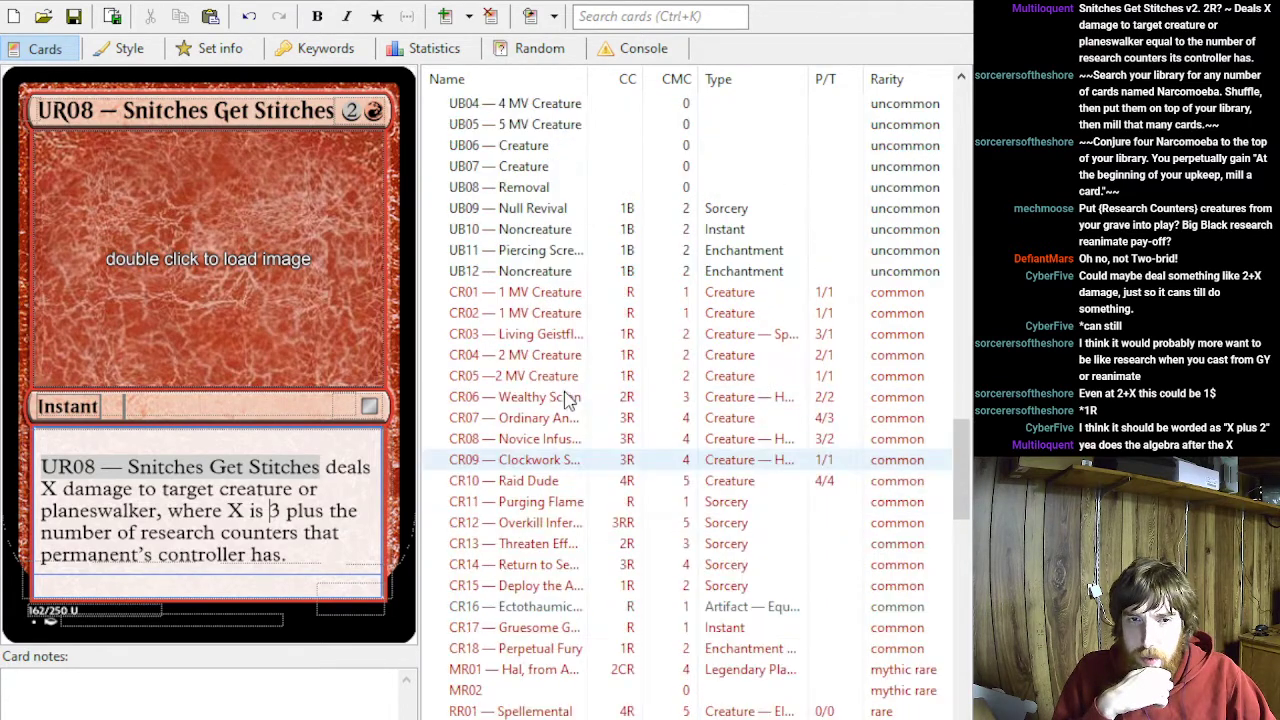
{"action": "left_click", "coordinate": [560, 396]}
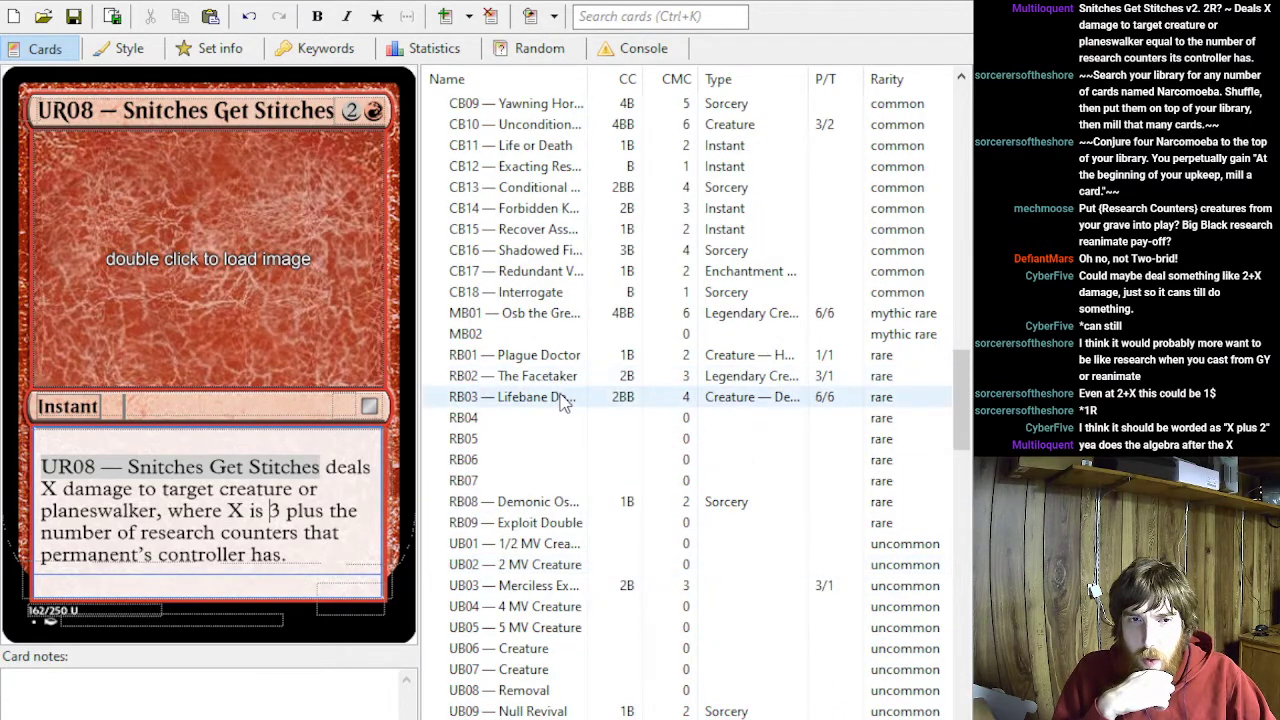
{"action": "left_click", "coordinate": [560, 418]}
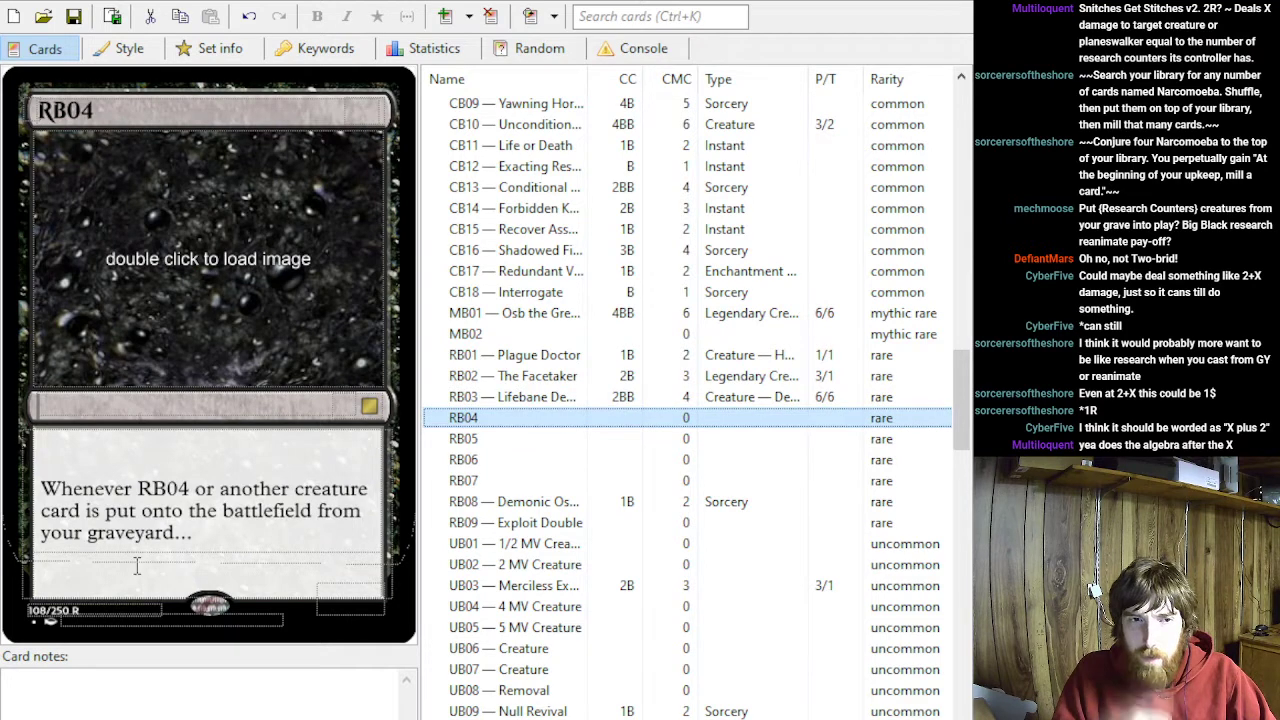
{"action": "left_click", "coordinate": [213, 533]}
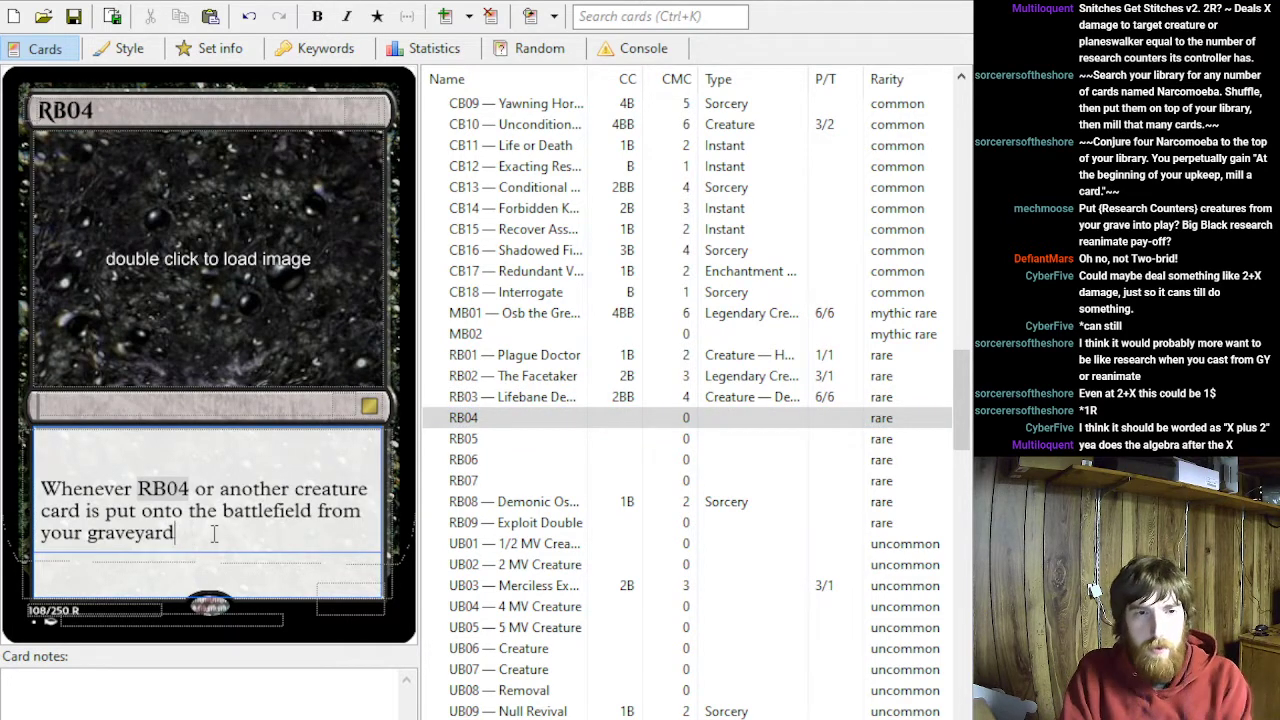
{"action": "key", "text": "BackSpace"}
{"action": "key", "text": "BackSpace"}
{"action": "type", "text": "you g"}
{"action": "key", "text": "BackSpace"}
{"action": "key", "text": "BackSpace"}
{"action": "key", "text": "BackSpace"}
{"action": "key", "text": "BackSpace"}
{"action": "key", "text": "BackSpace"}
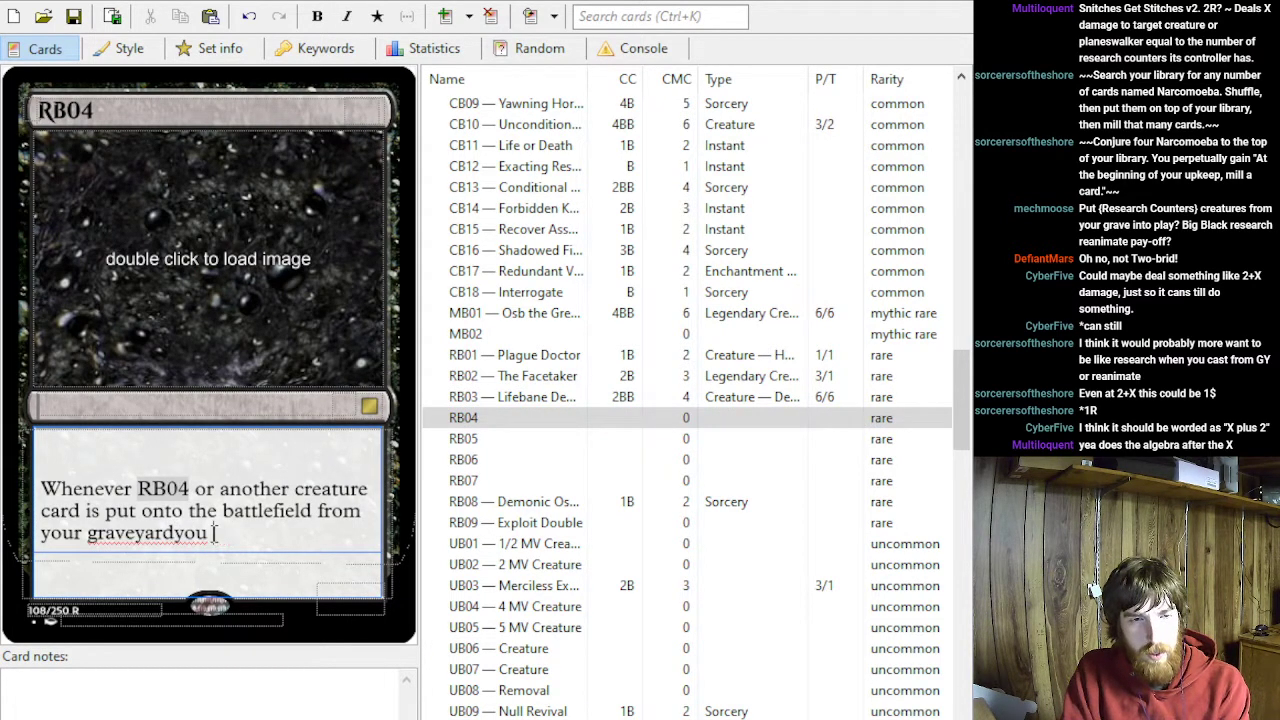
{"action": "type", "text": ", "}
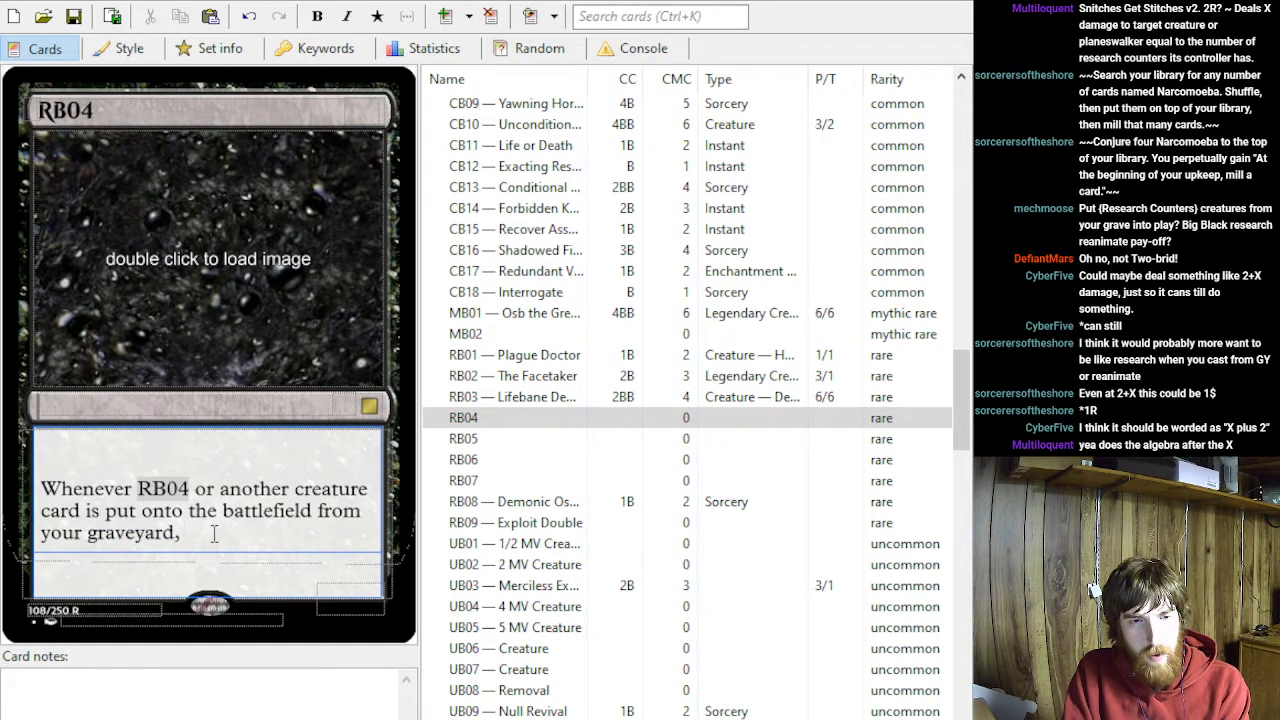
{"action": "type", "text": "you getr a"}
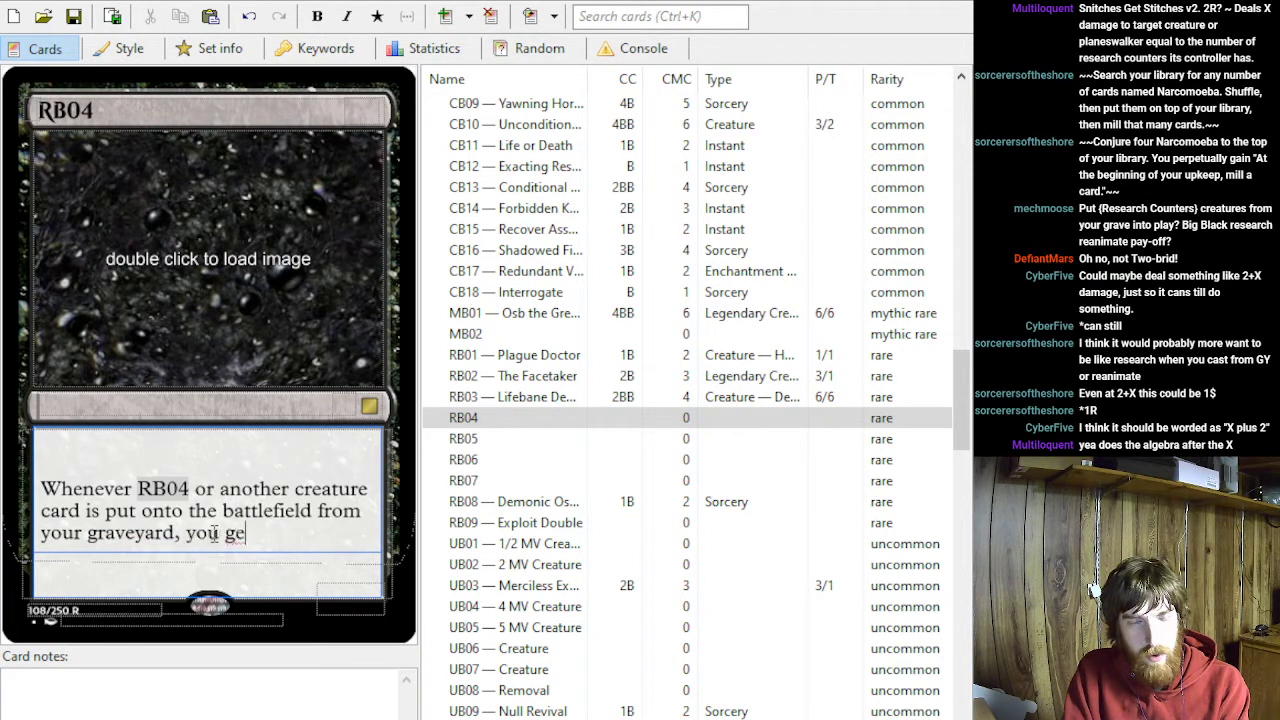
- Complete RB04's triggered ability with the effect "you get a research counter."
{"action": "key", "text": "BackSpace"}
{"action": "key", "text": "BackSpace"}
{"action": "key", "text": "BackSpace"}
{"action": "type", "text": "a"}
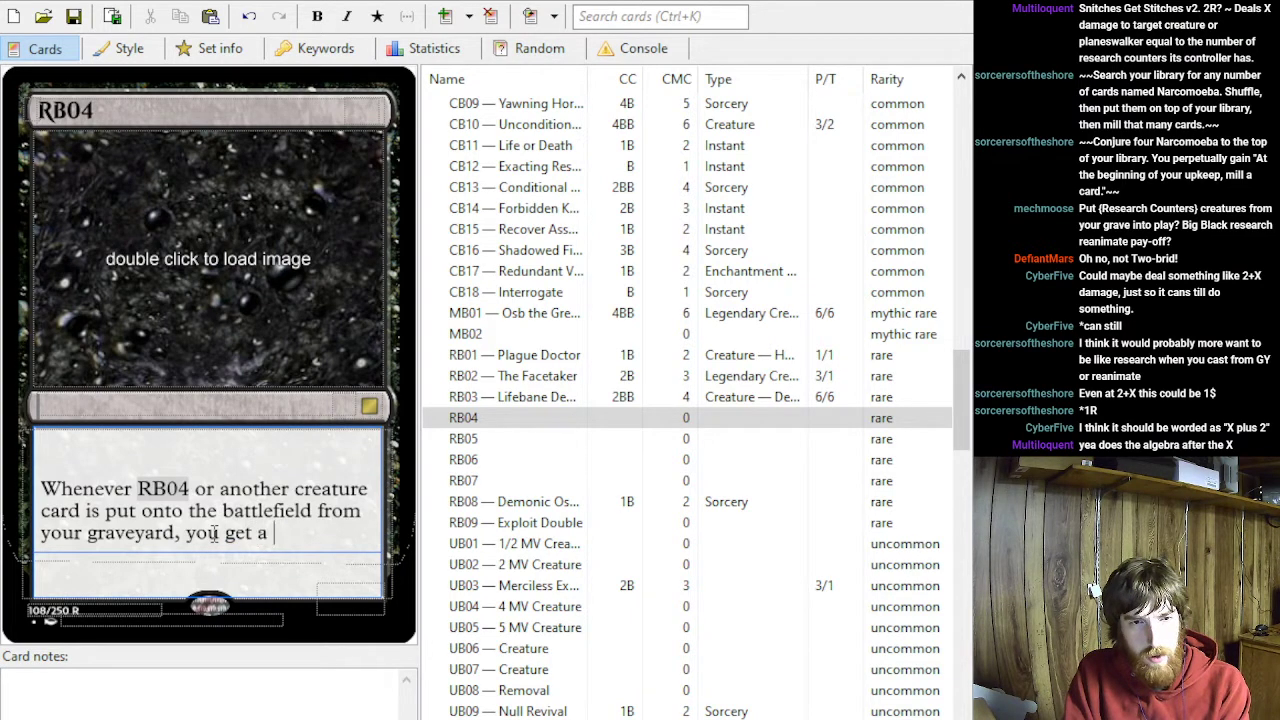
{"action": "type", "text": " research counter."}
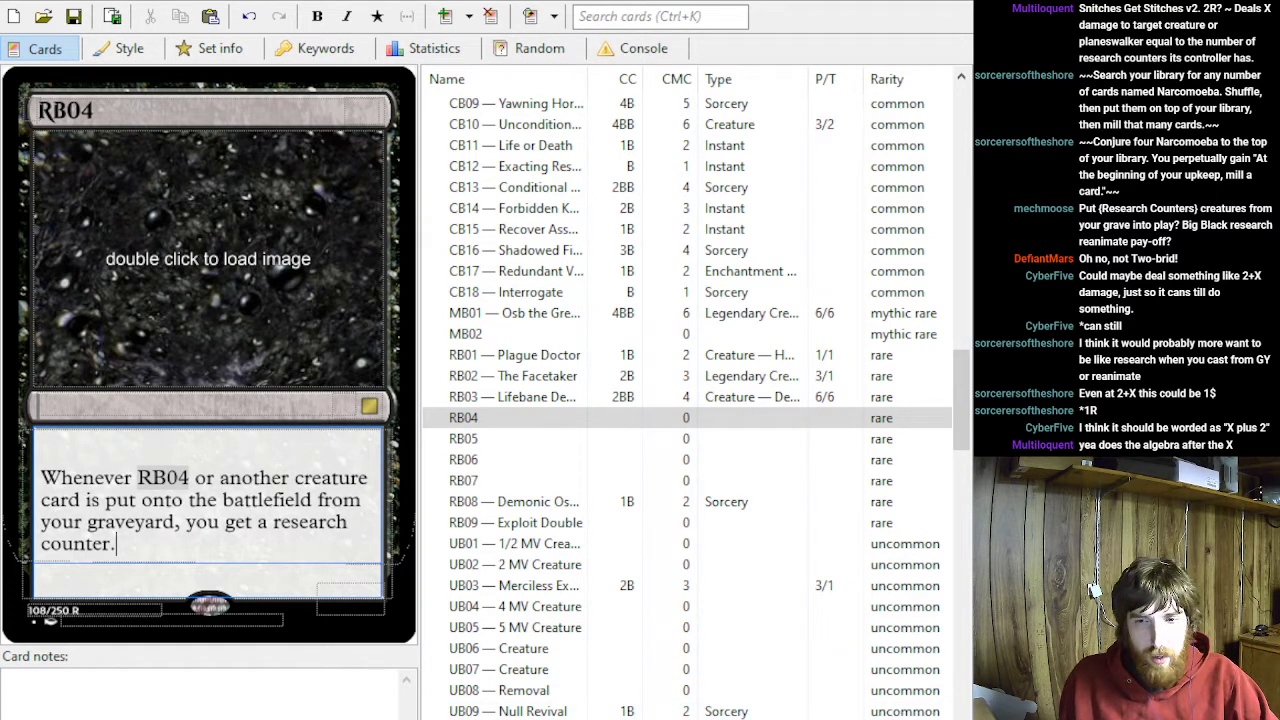
{"action": "key", "text": "alt+Tab"}
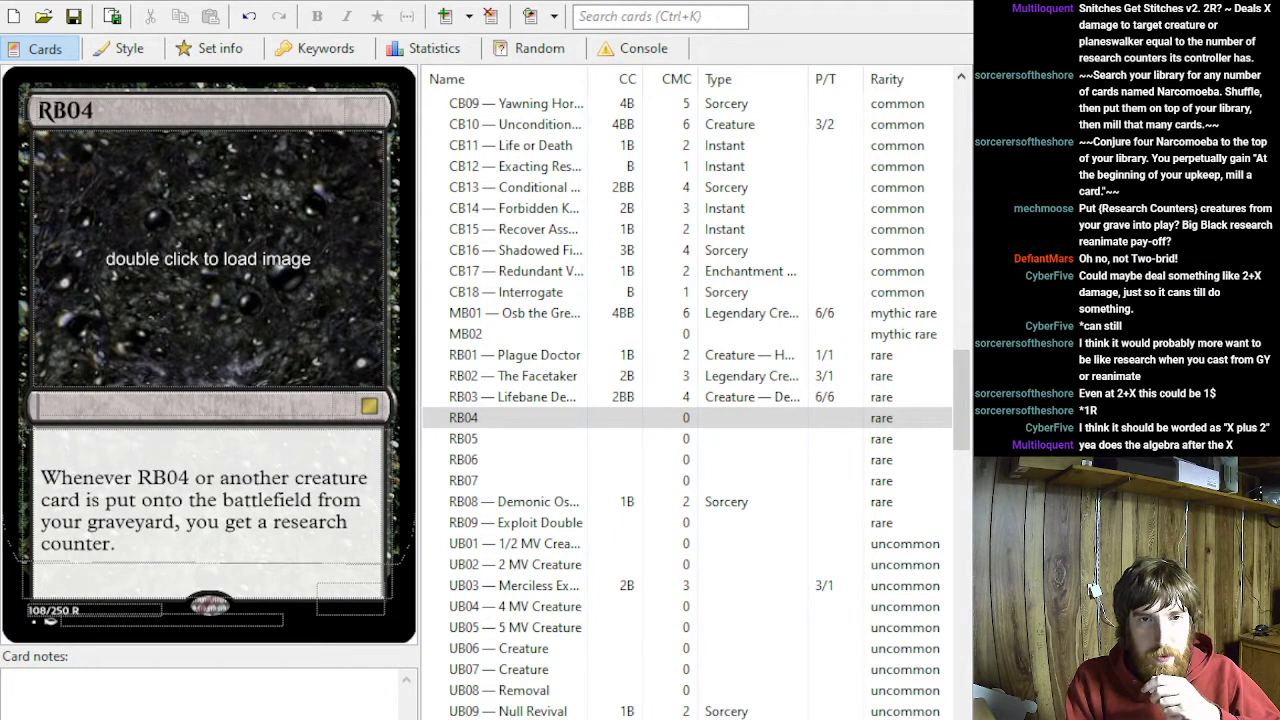
{"action": "left_click", "coordinate": [117, 544]}
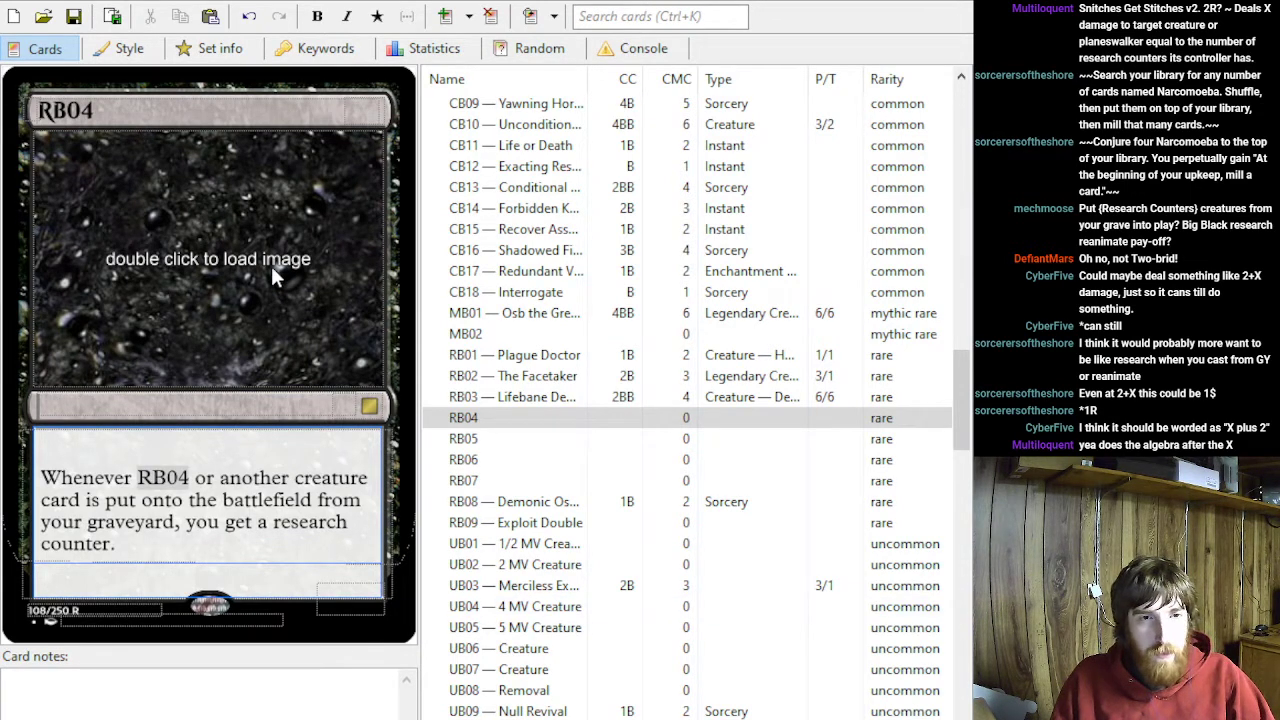
- Set RB04's card type to Creature
{"action": "left_click", "coordinate": [145, 405]}
{"action": "type", "text": "Creature"}
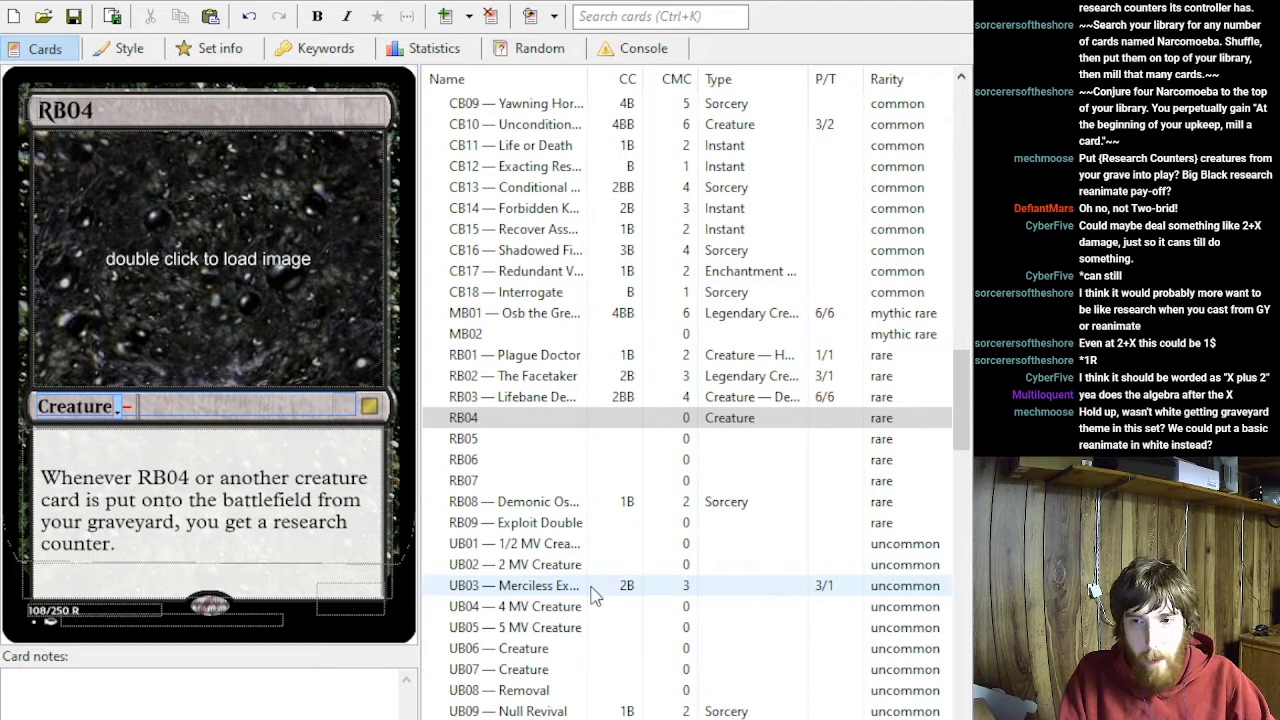
{"action": "key", "text": "alt+Tab"}
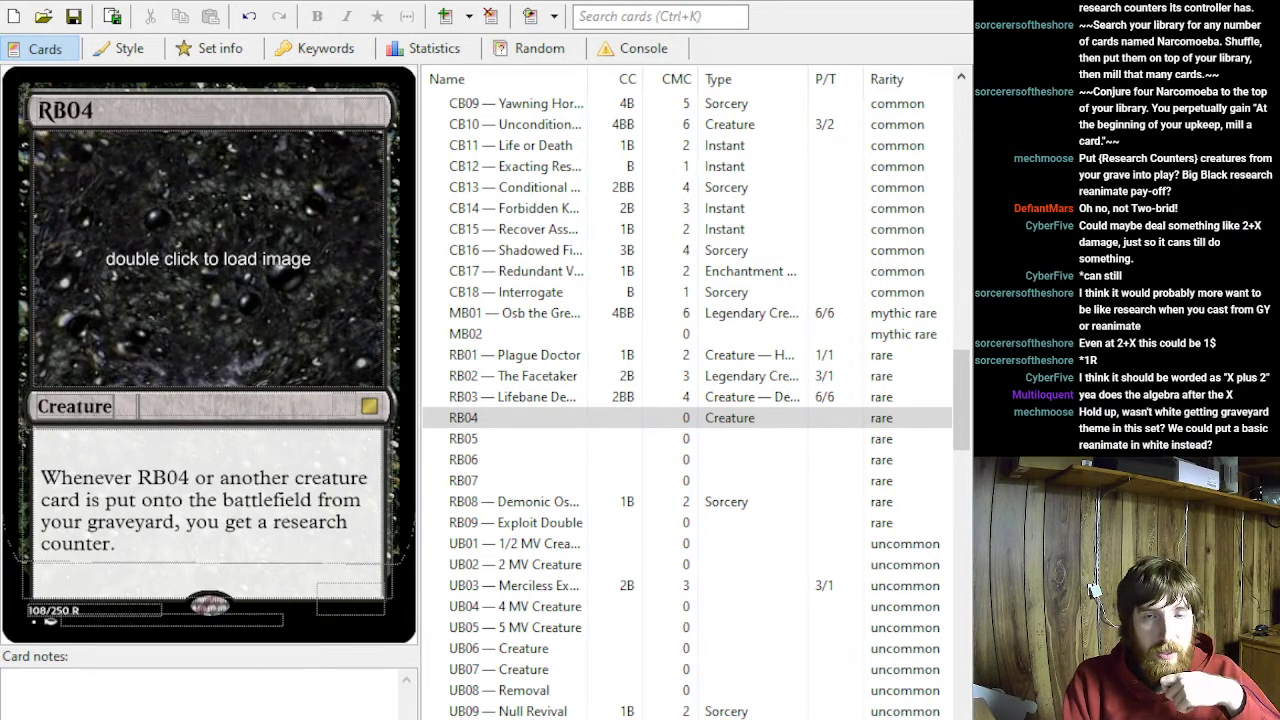
{"action": "left_click", "coordinate": [140, 406]}
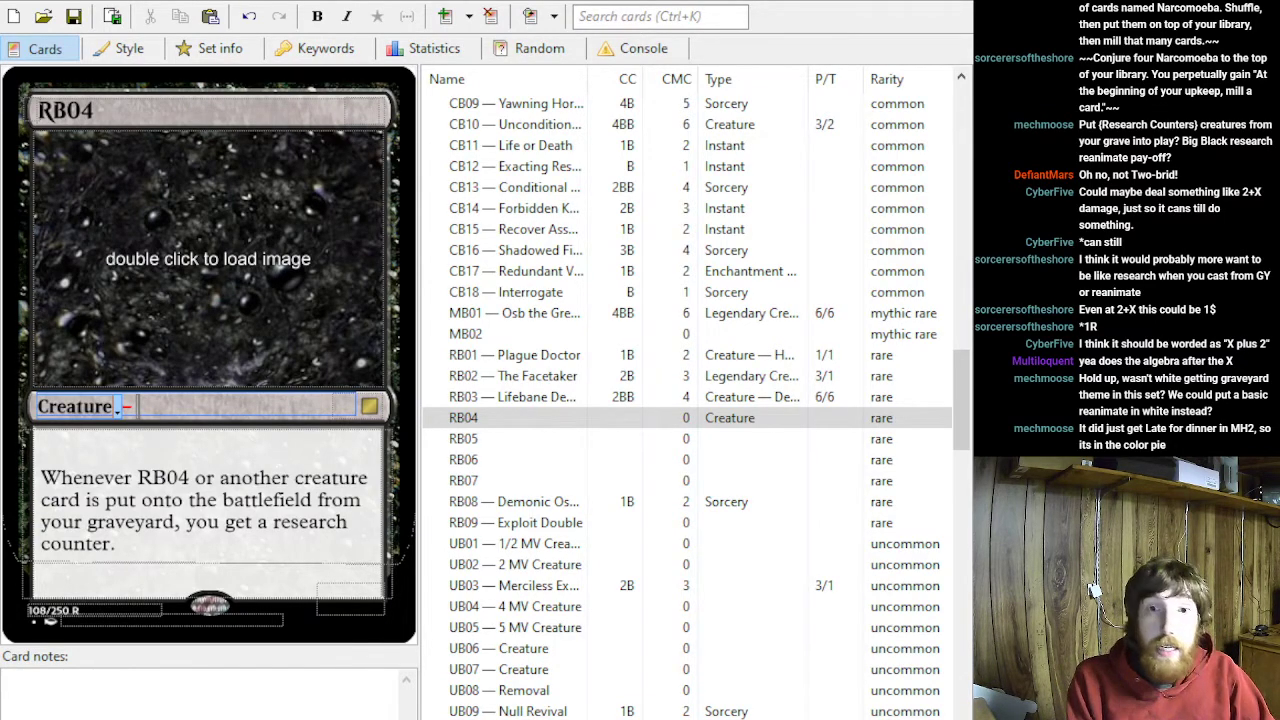
- Extend RB04's card name to "RB04 — Reanimate Payoff"
{"action": "scroll", "coordinate": [533, 564], "scroll_direction": "up", "scroll_amount": 14}
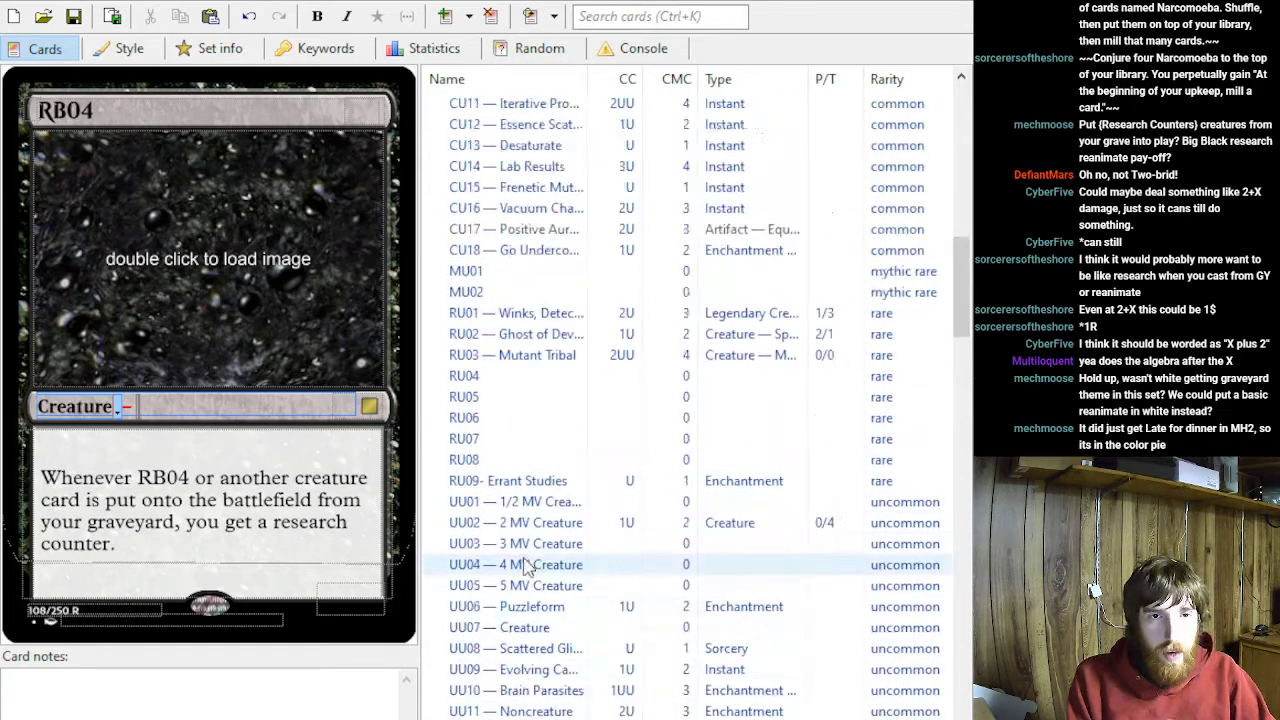
{"action": "scroll", "coordinate": [533, 564], "scroll_direction": "up", "scroll_amount": 4}
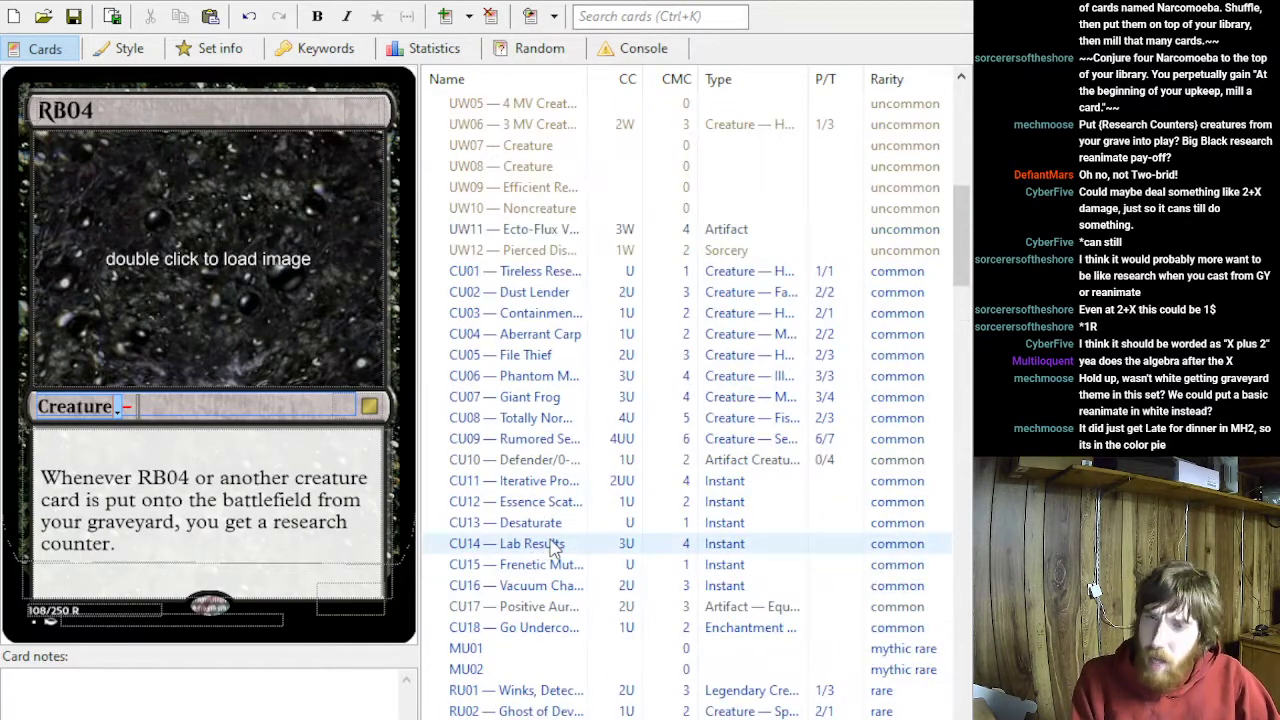
{"action": "scroll", "coordinate": [775, 115], "scroll_direction": "up", "scroll_amount": 4}
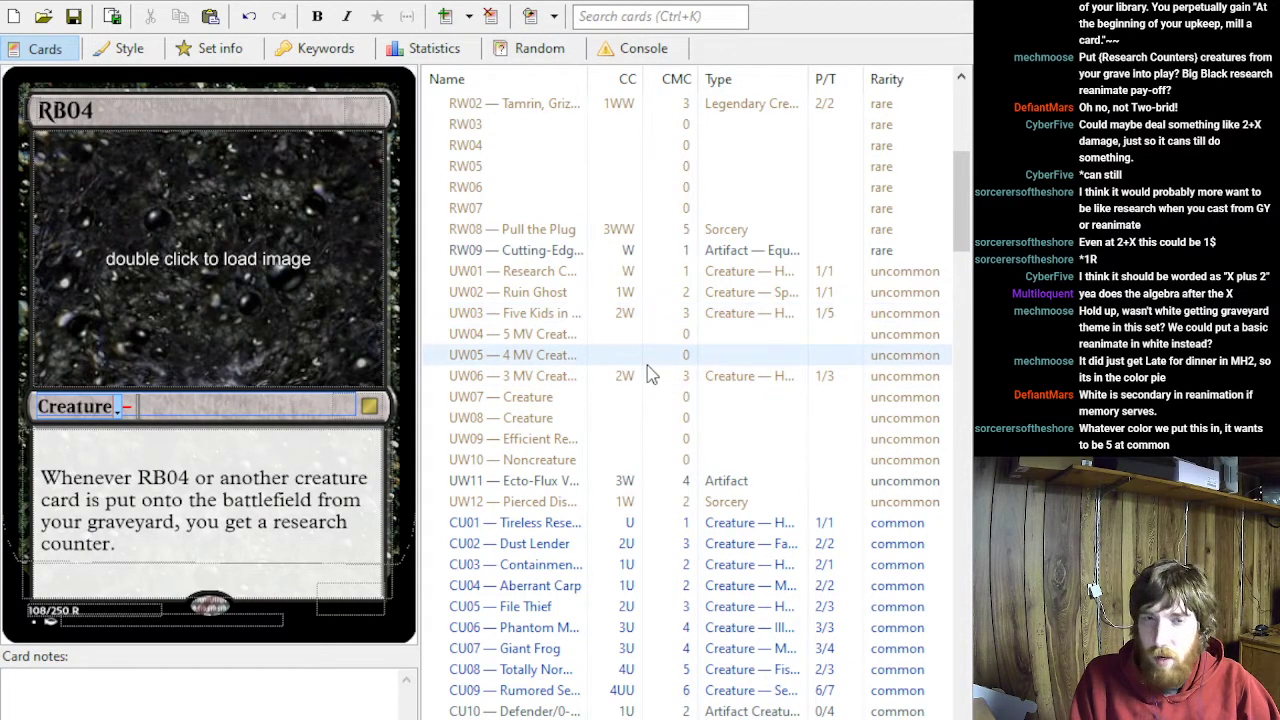
{"action": "scroll", "coordinate": [593, 382], "scroll_direction": "up", "scroll_amount": 1}
{"action": "left_click", "coordinate": [125, 110]}
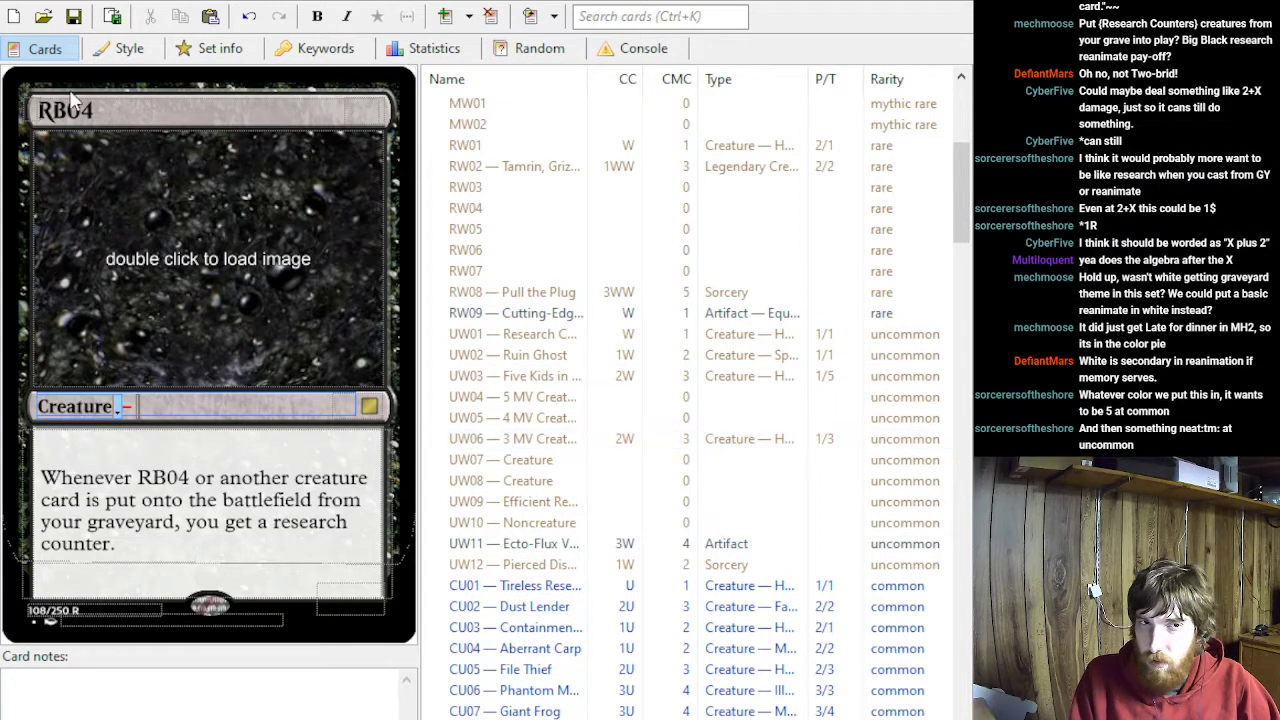
{"action": "type", "text": "— Reanimate Payoff"}
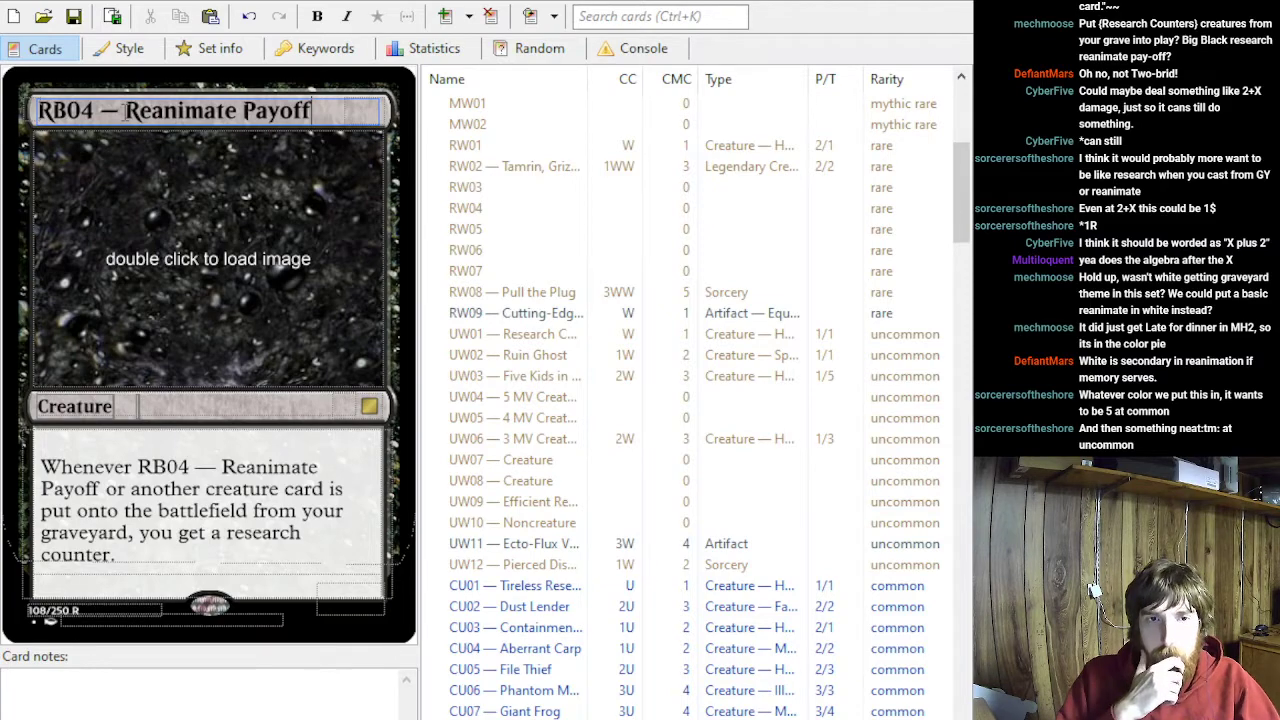
- Review the rules text of the white common noncreature cards from CW18 back to CW12
{"action": "scroll", "coordinate": [583, 337], "scroll_direction": "up", "scroll_amount": 7}
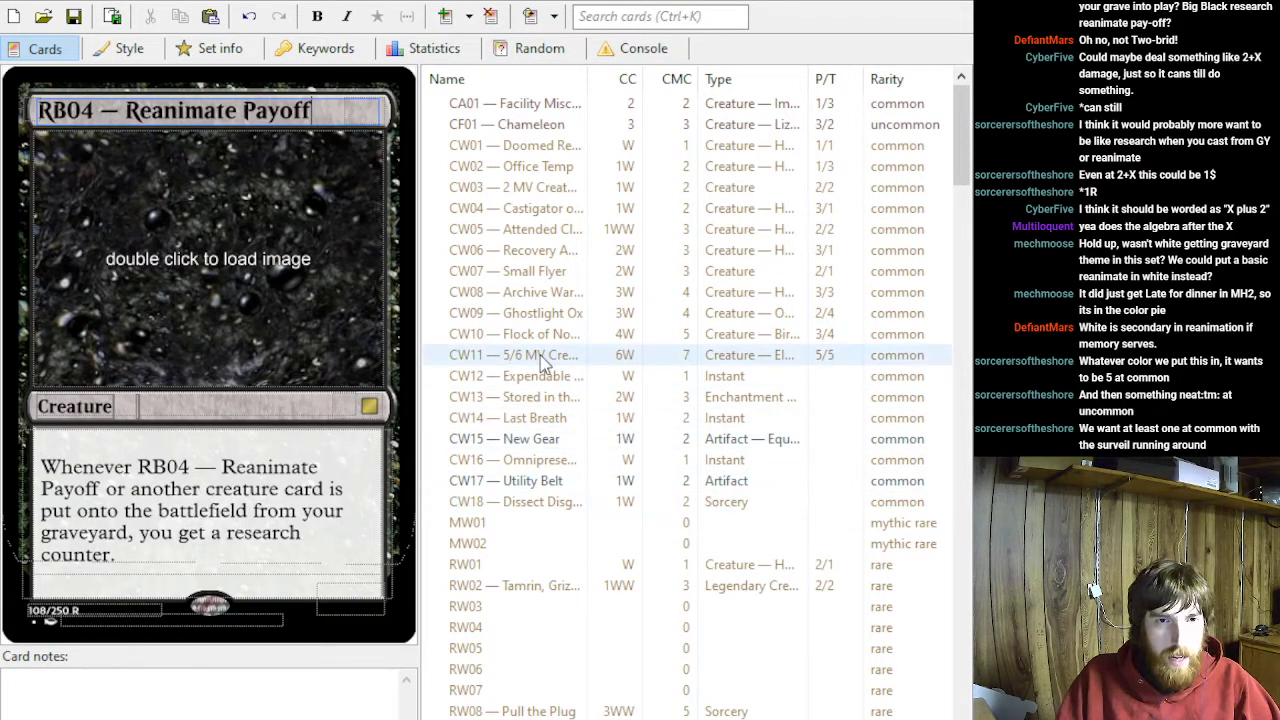
{"action": "left_click", "coordinate": [505, 503]}
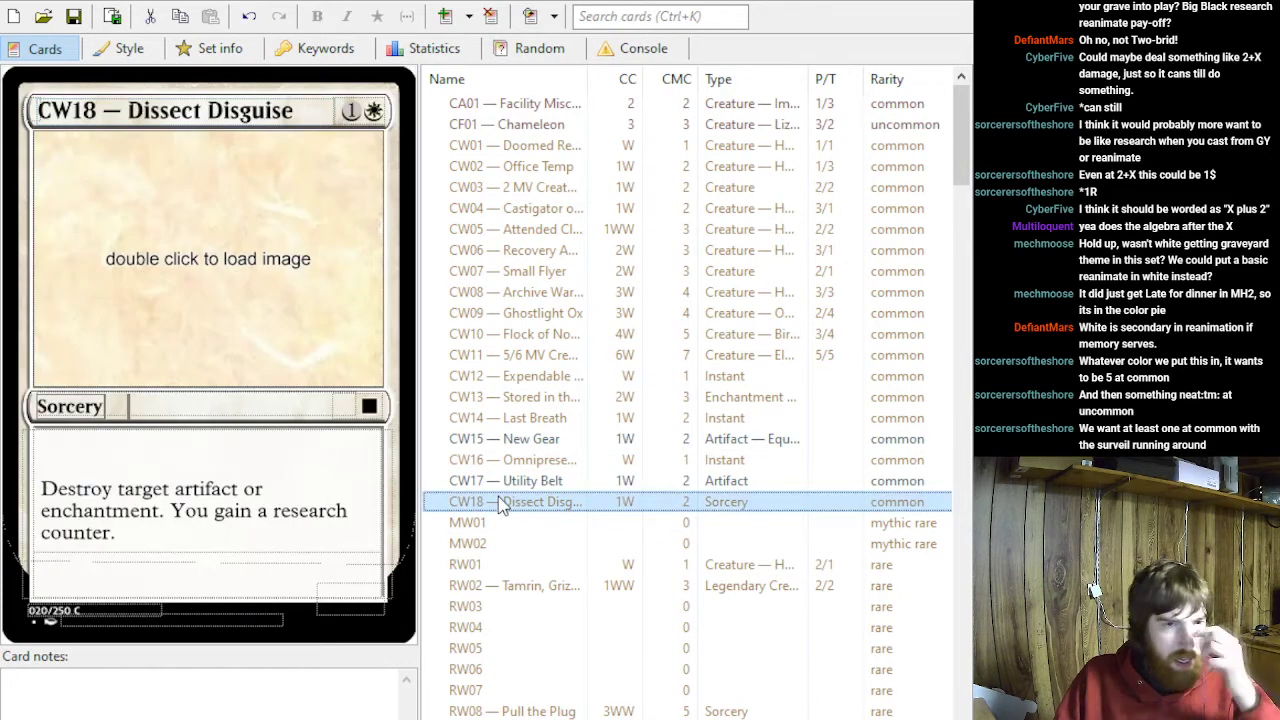
{"action": "key", "text": "Up"}
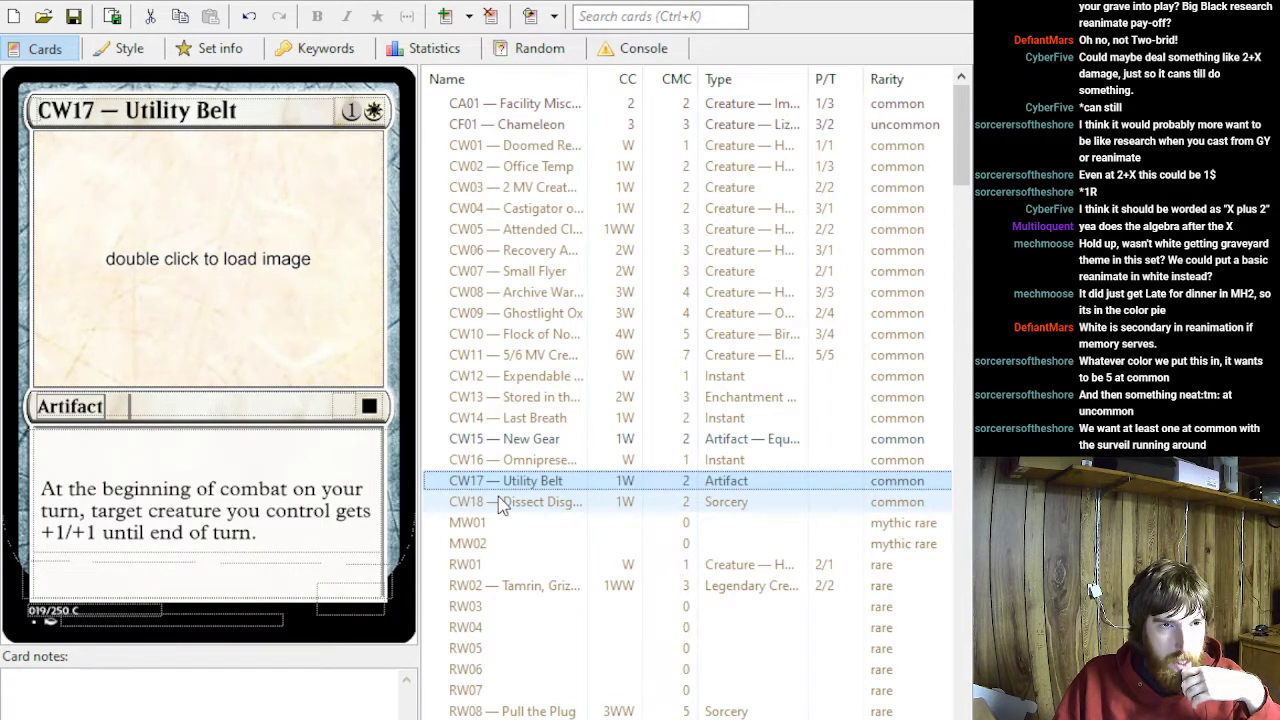
{"action": "key", "text": "Up"}
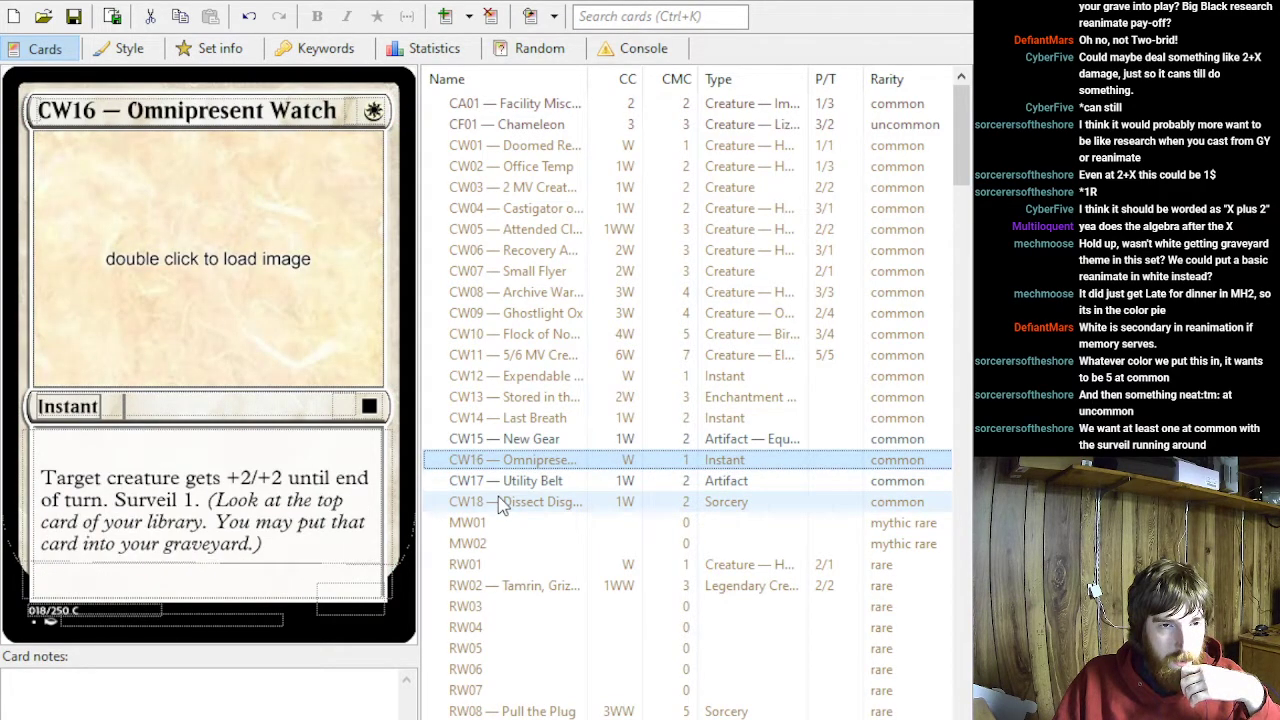
{"action": "key", "text": "Up"}
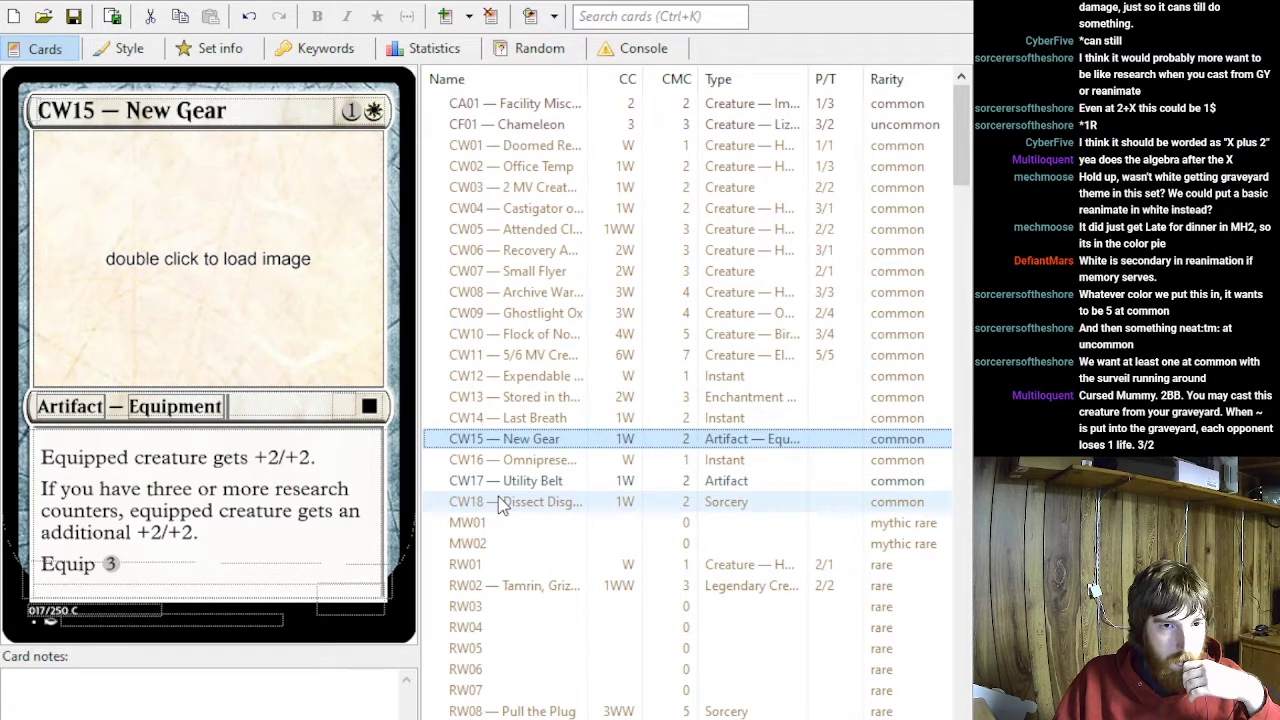
{"action": "key", "text": "Up"}
{"action": "key", "text": "Up"}
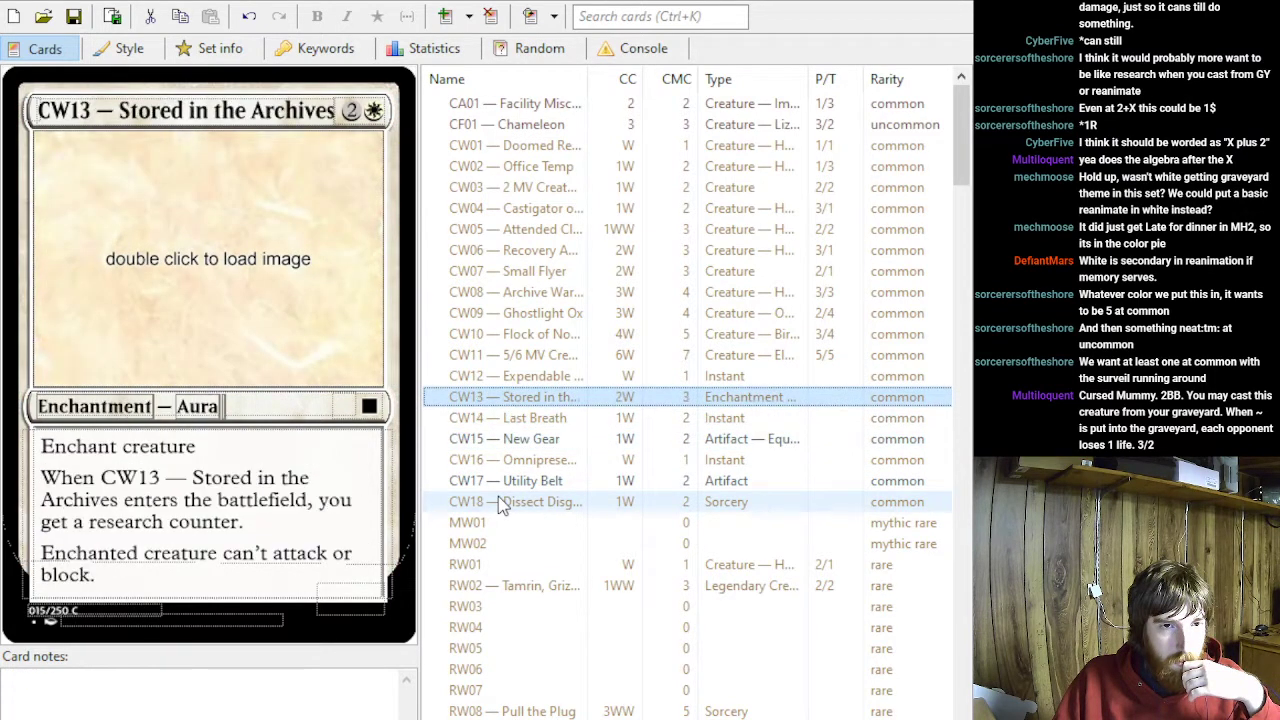
{"action": "key", "text": "Down"}
{"action": "key", "text": "Up"}
{"action": "key", "text": "Up"}
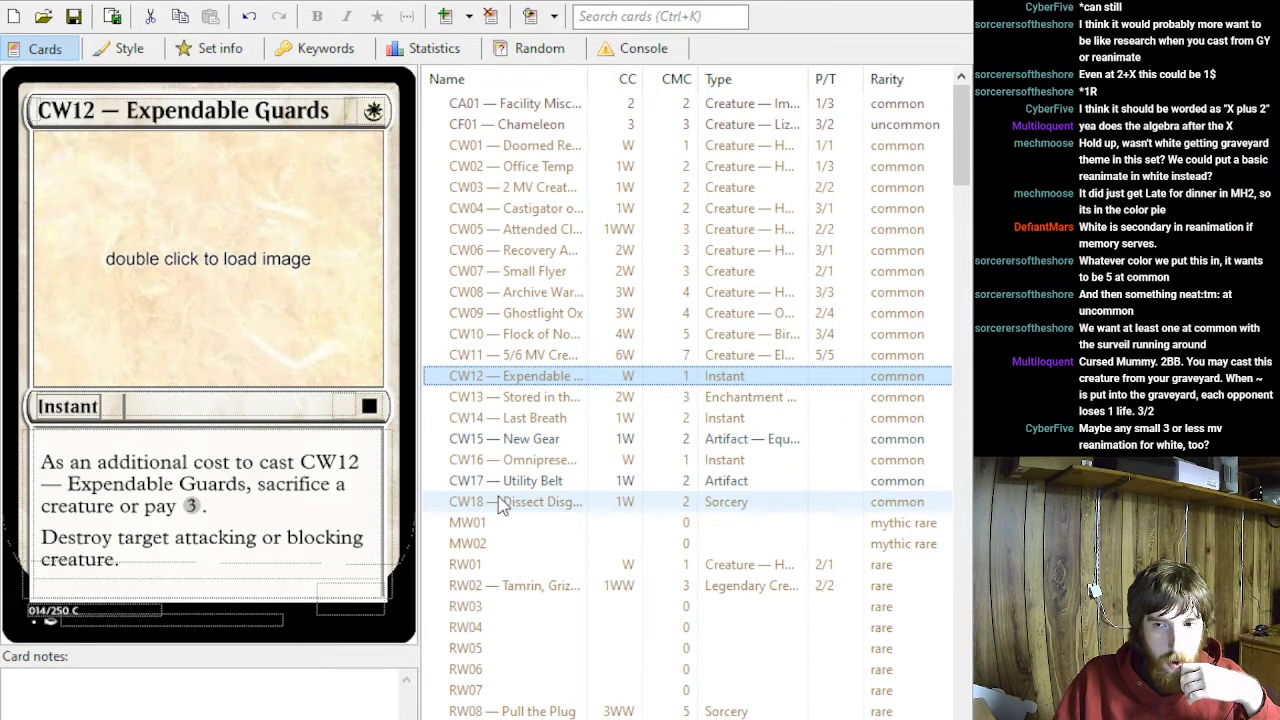
{"action": "key", "text": "Down"}
{"action": "key", "text": "Down"}
{"action": "key", "text": "Down"}
{"action": "key", "text": "Down"}
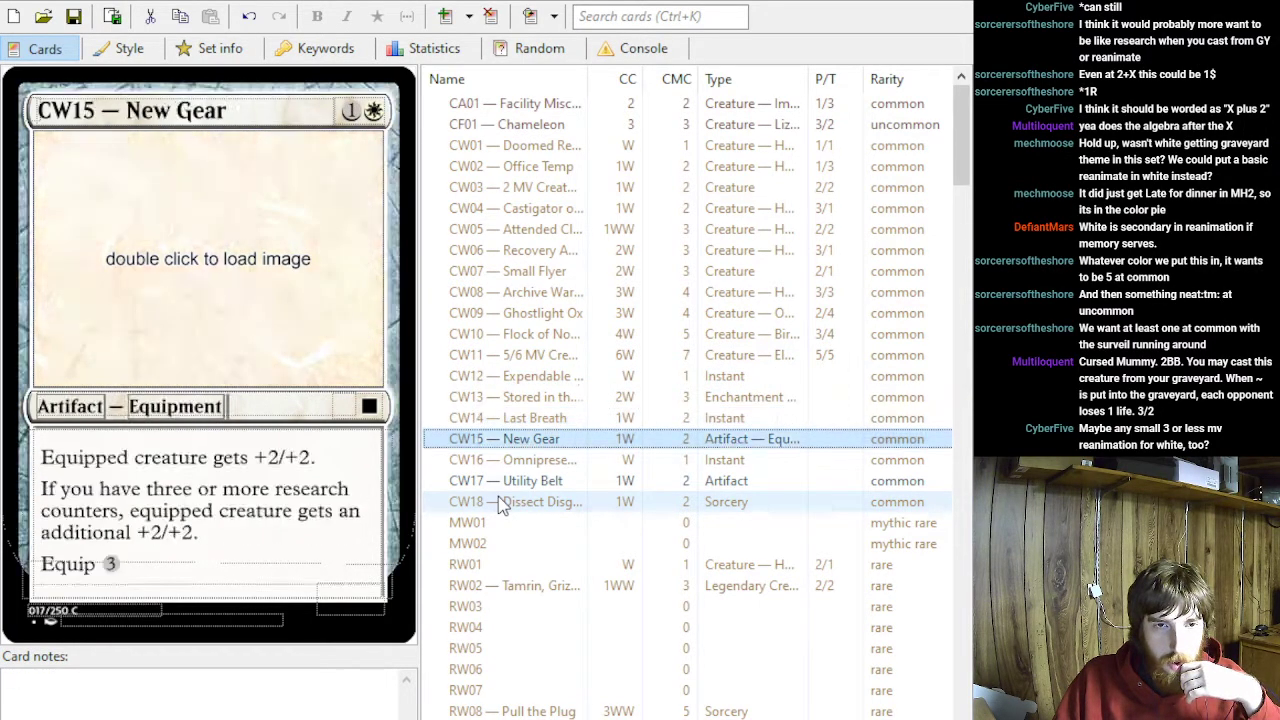
{"action": "key", "text": "Up"}
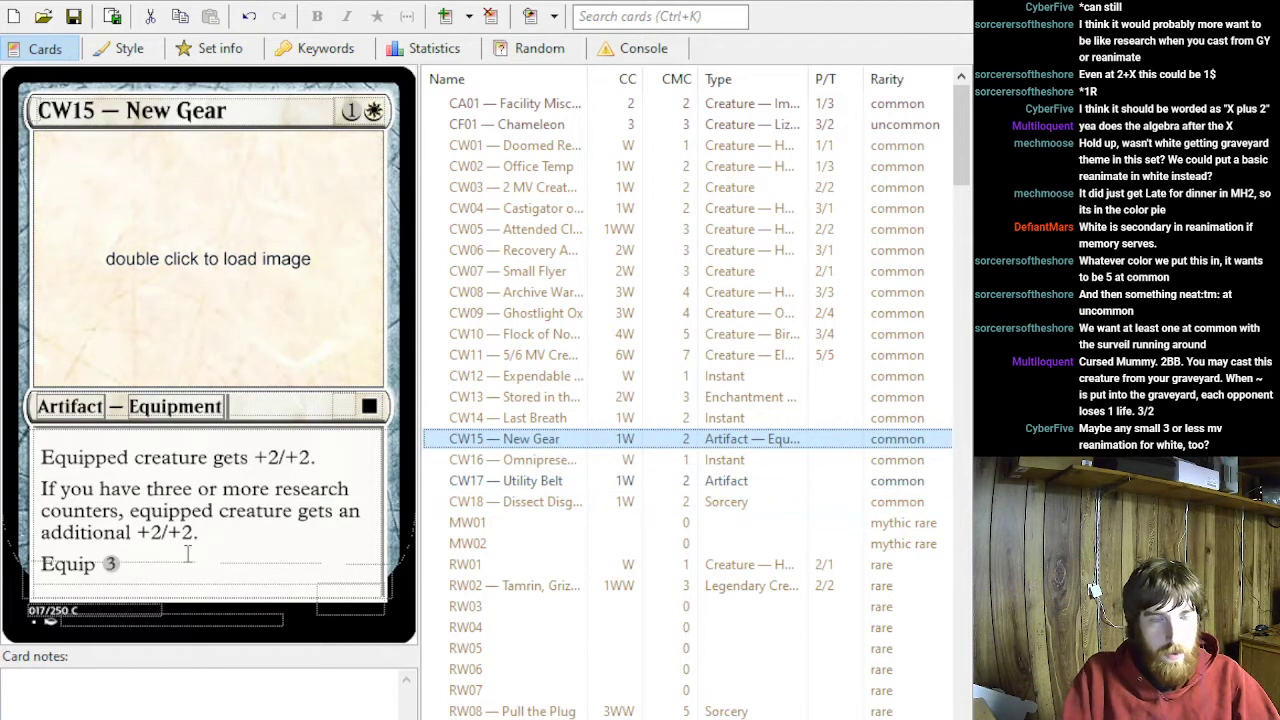
{"action": "left_click", "coordinate": [364, 114]}
{"action": "key", "text": "BackSpace"}
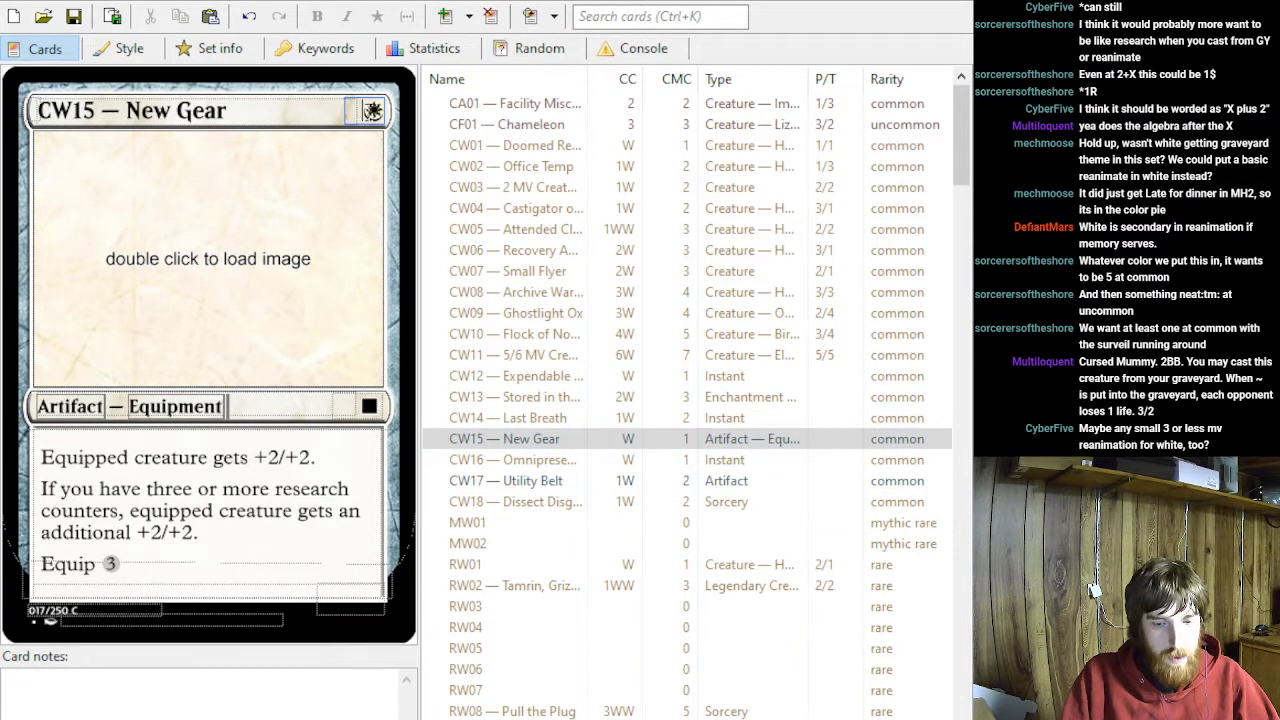
{"action": "type", "text": "4"}
{"action": "left_click", "coordinate": [241, 543]}
{"action": "key", "text": "ctrl+z"}
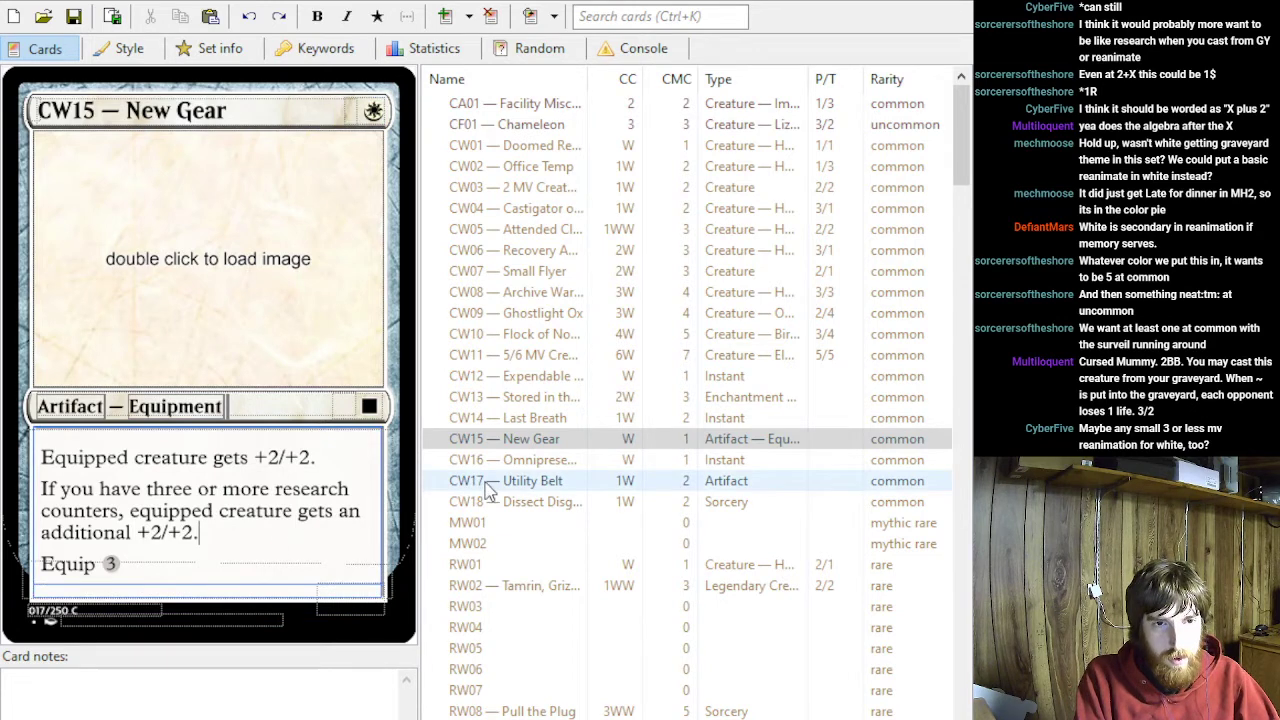
{"action": "key", "text": "ctrl+z"}
- Set the mana cost of CW17 — Utility Belt to 3WW
{"action": "left_click", "coordinate": [490, 489]}
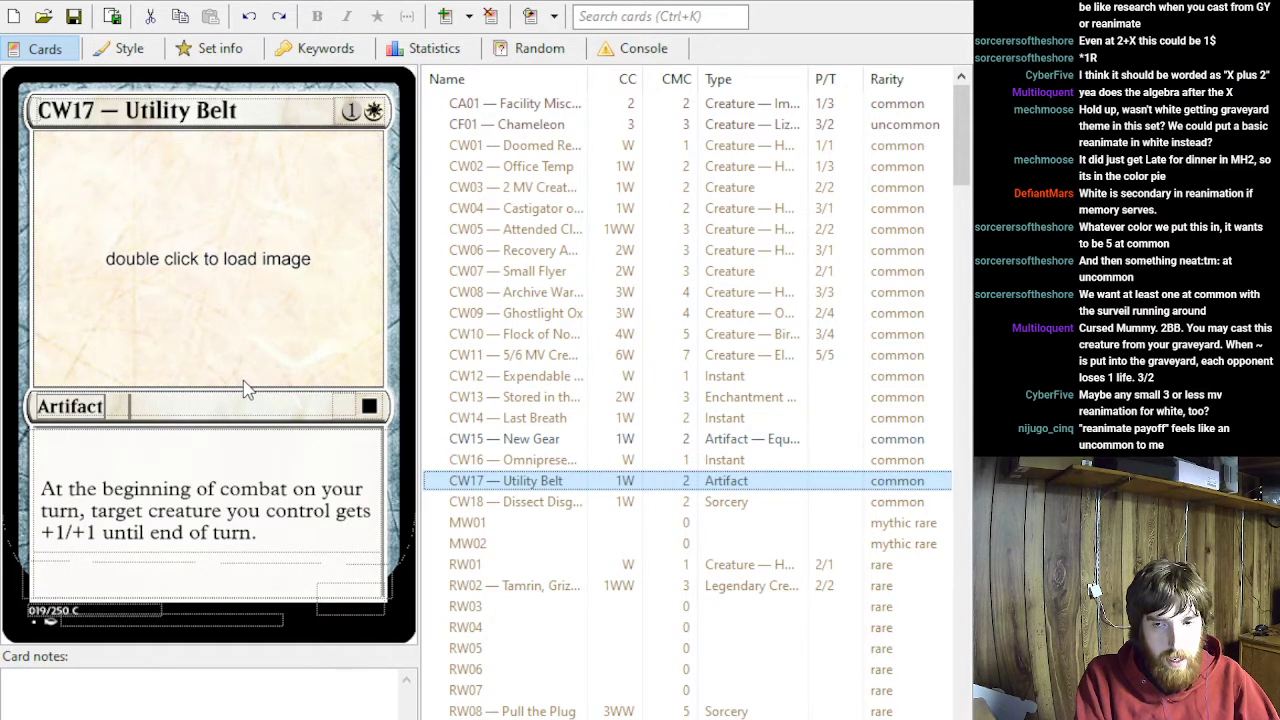
{"action": "left_click", "coordinate": [364, 116]}
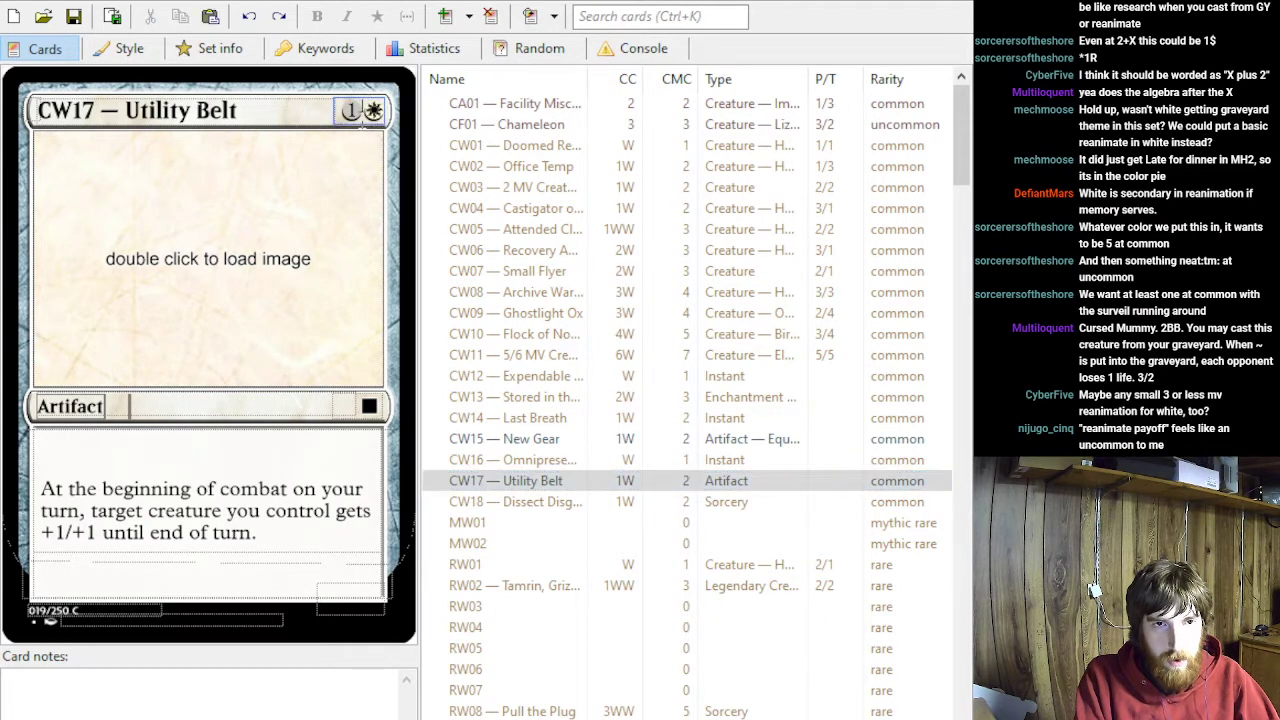
{"action": "key", "text": "BackSpace"}
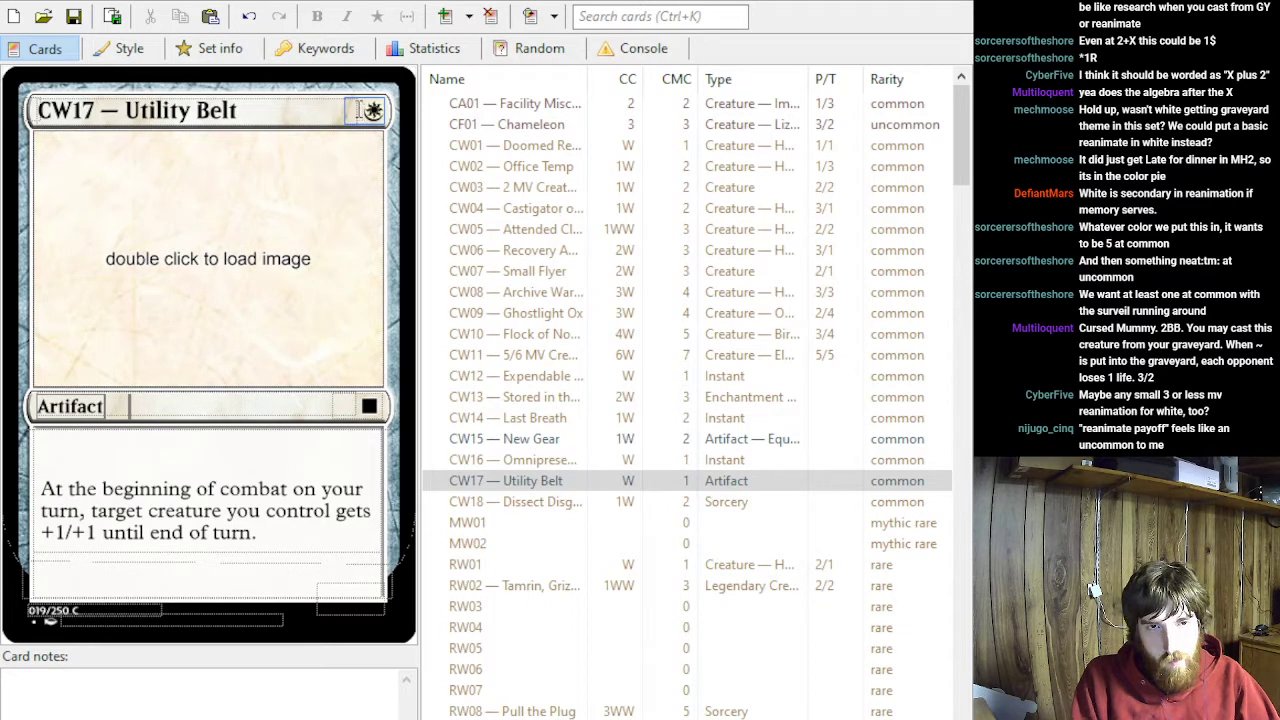
{"action": "type", "text": "3WW"}
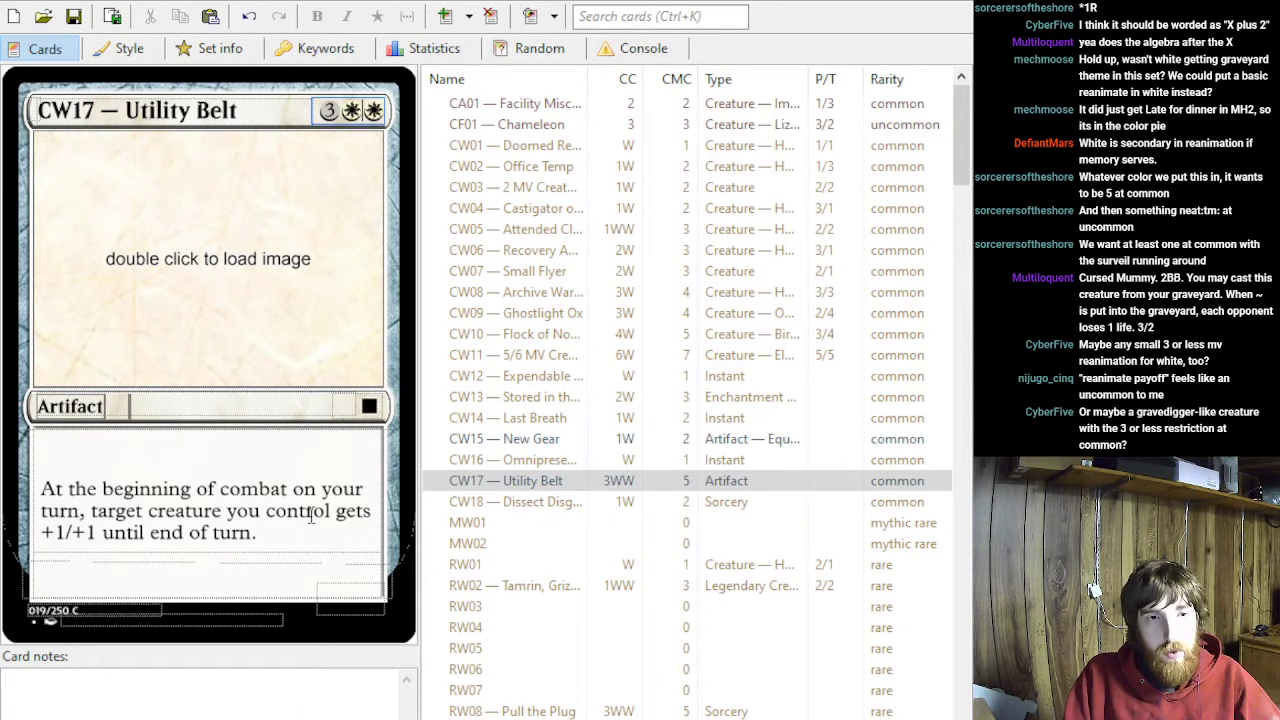
- Replace CW17's rules text with "When ~ enters the battlefield, return target creature card from your graveyard to the battlefield."
{"action": "double_click", "coordinate": [235, 532]}
{"action": "key", "text": "ctrl+a"}
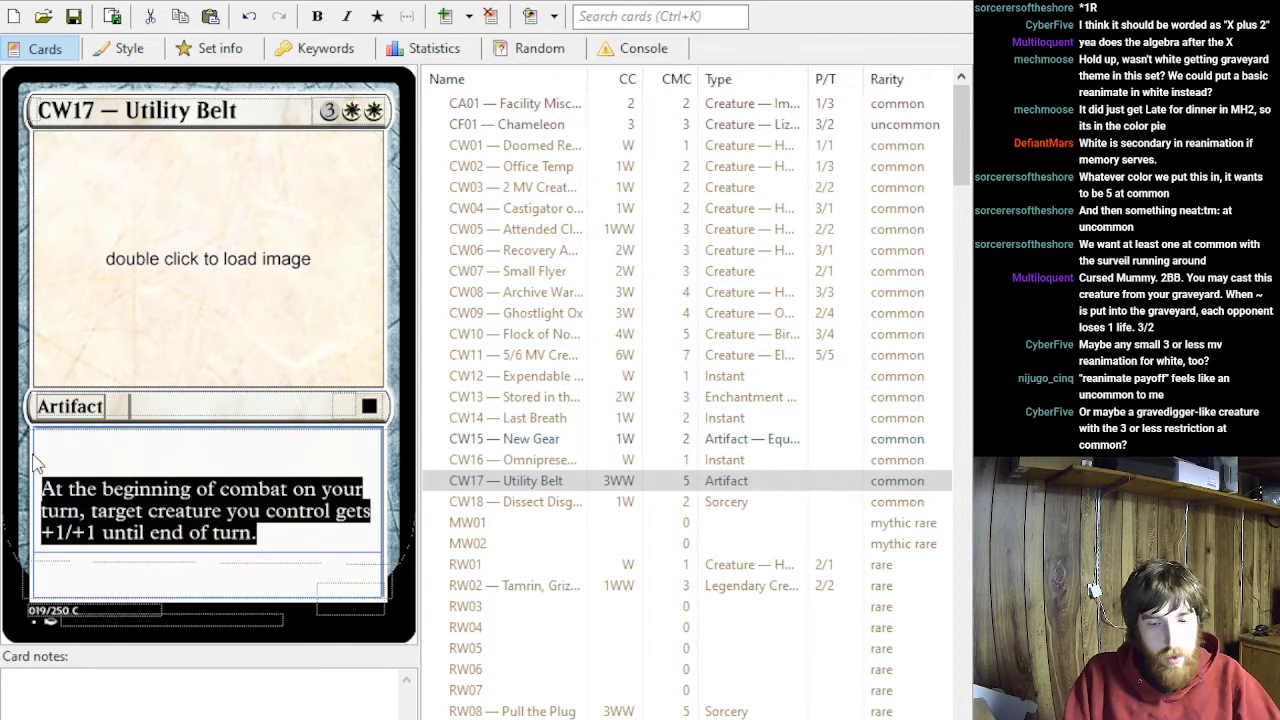
{"action": "type", "text": "When "}
{"action": "type", "text": "~ enters the battlefield"}
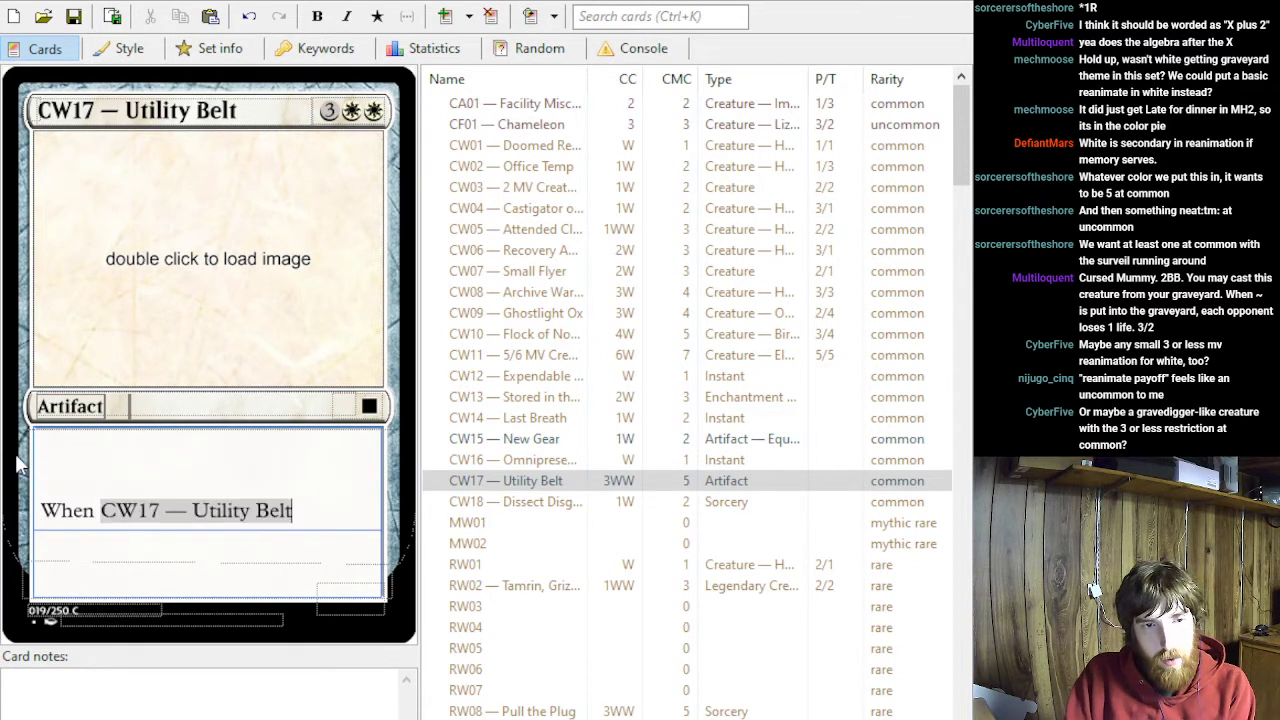
{"action": "type", "text": ", "}
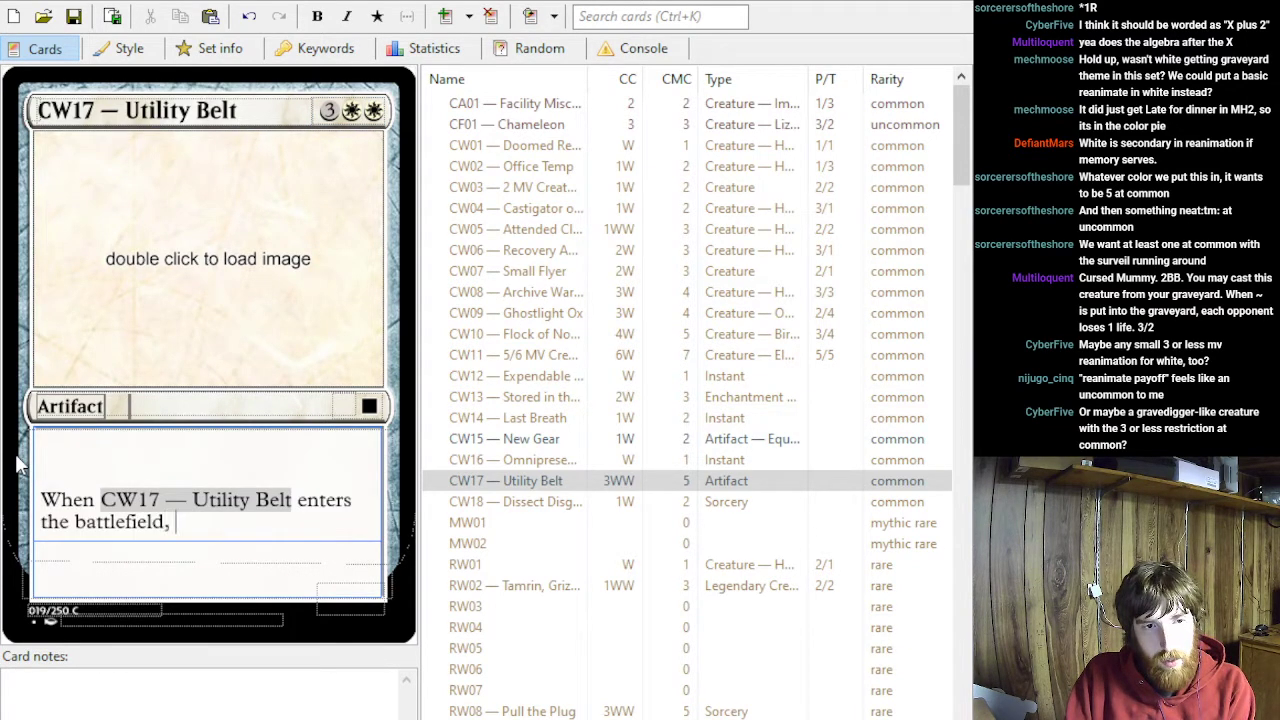
{"action": "type", "text": "return target cr"}
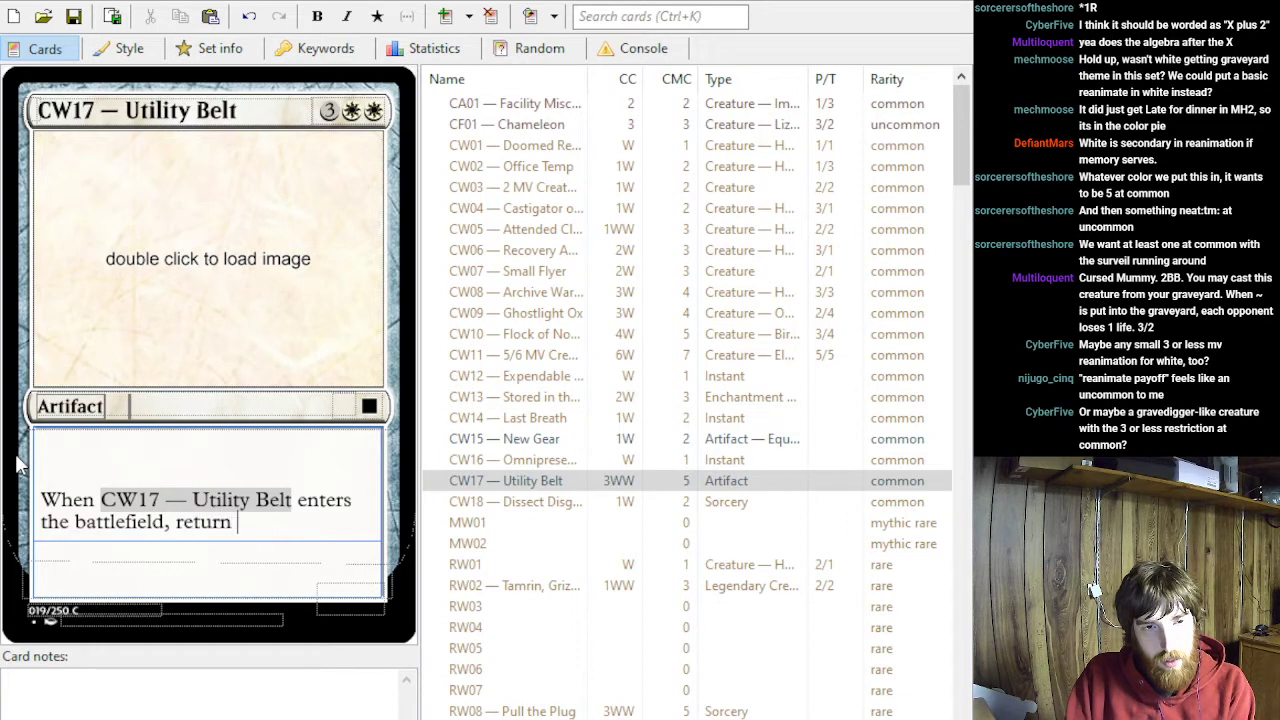
{"action": "type", "text": "card "}
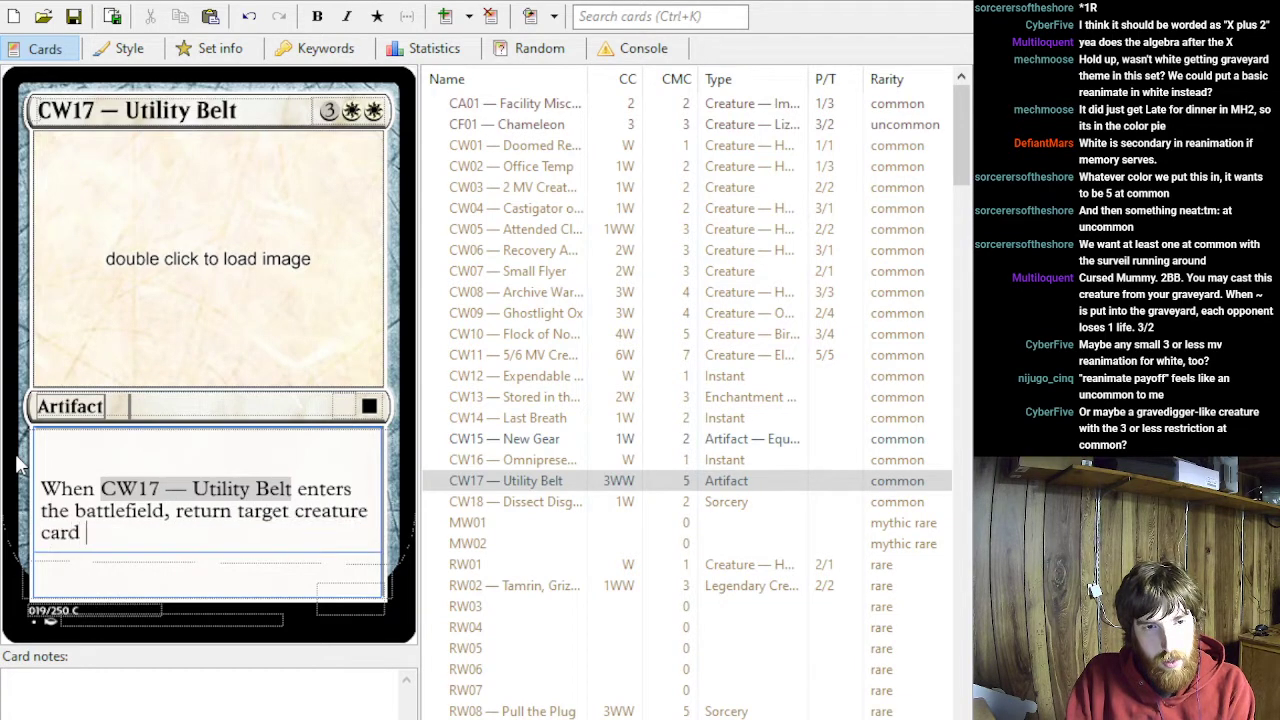
{"action": "type", "text": "from your graveyard to the"}
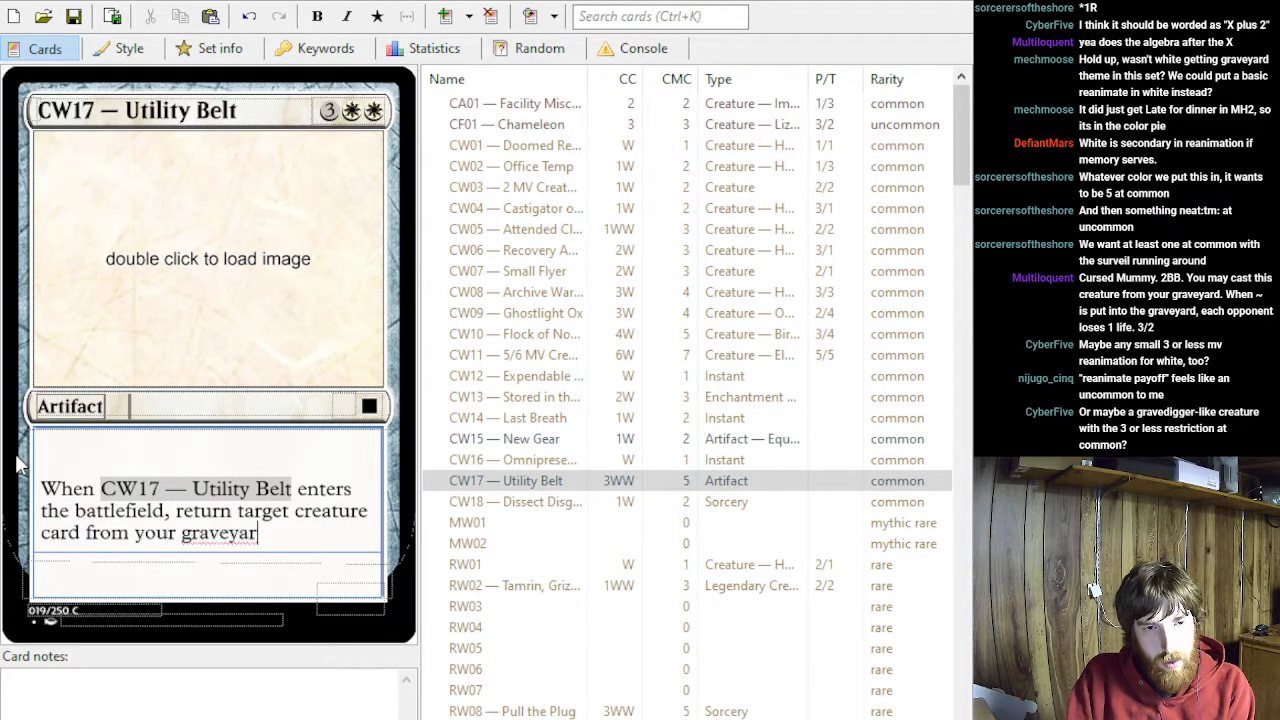
{"action": "key", "text": "BackSpace"}
{"action": "key", "text": "BackSpace"}
{"action": "key", "text": "BackSpace"}
{"action": "key", "text": "BackSpace"}
{"action": "type", "text": "the battlefield."}
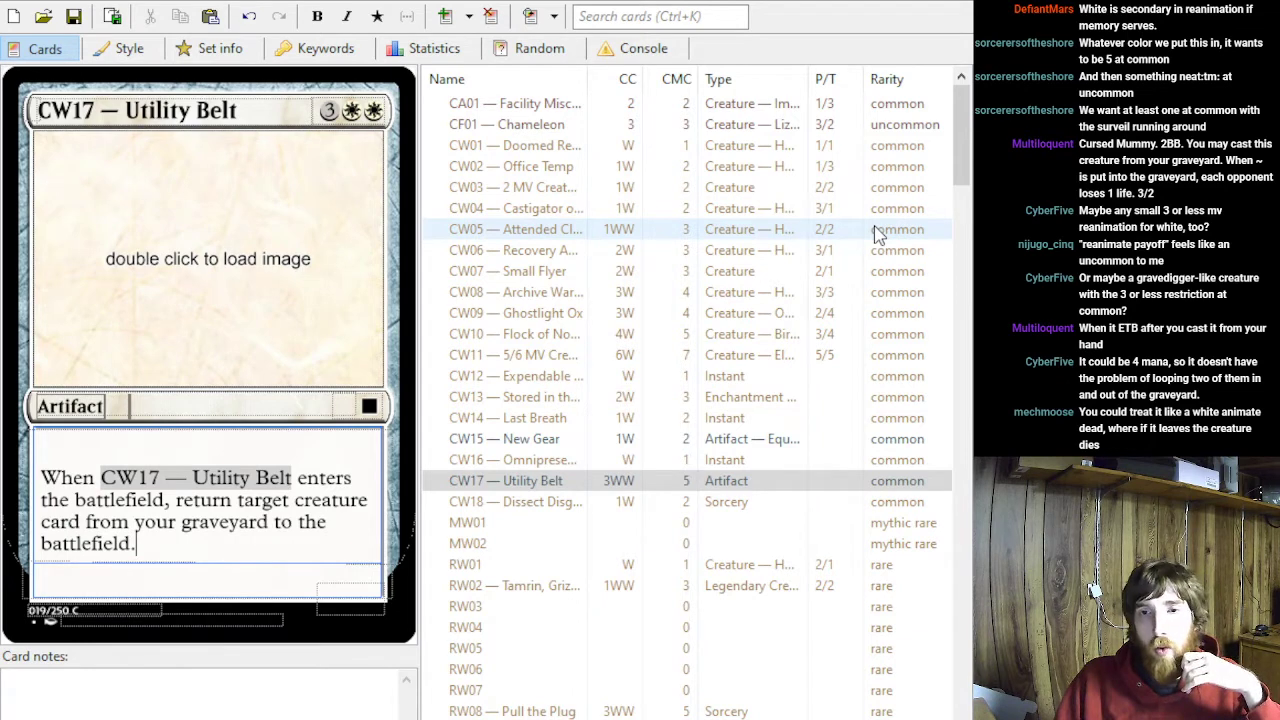
- Review the rules text of the white common creatures from CW08 back to CW03, plus CW09 and the commons after it
{"action": "left_click", "coordinate": [521, 292]}
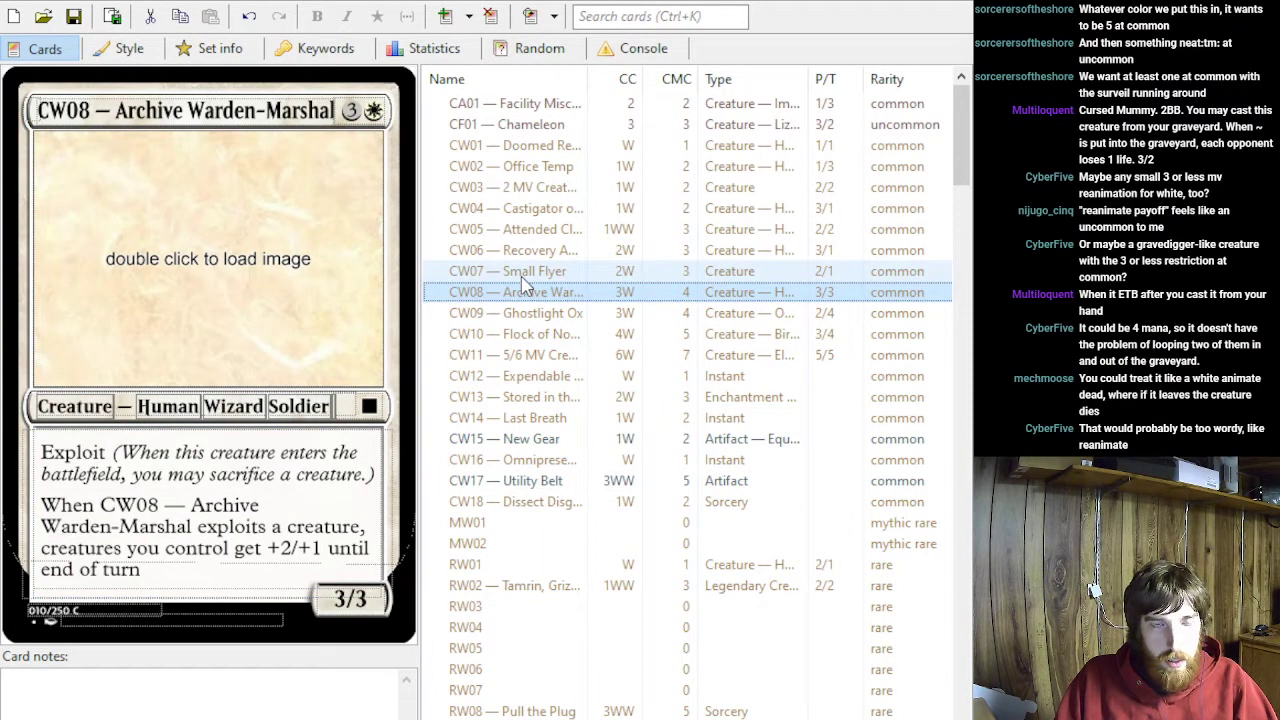
{"action": "left_click", "coordinate": [521, 279]}
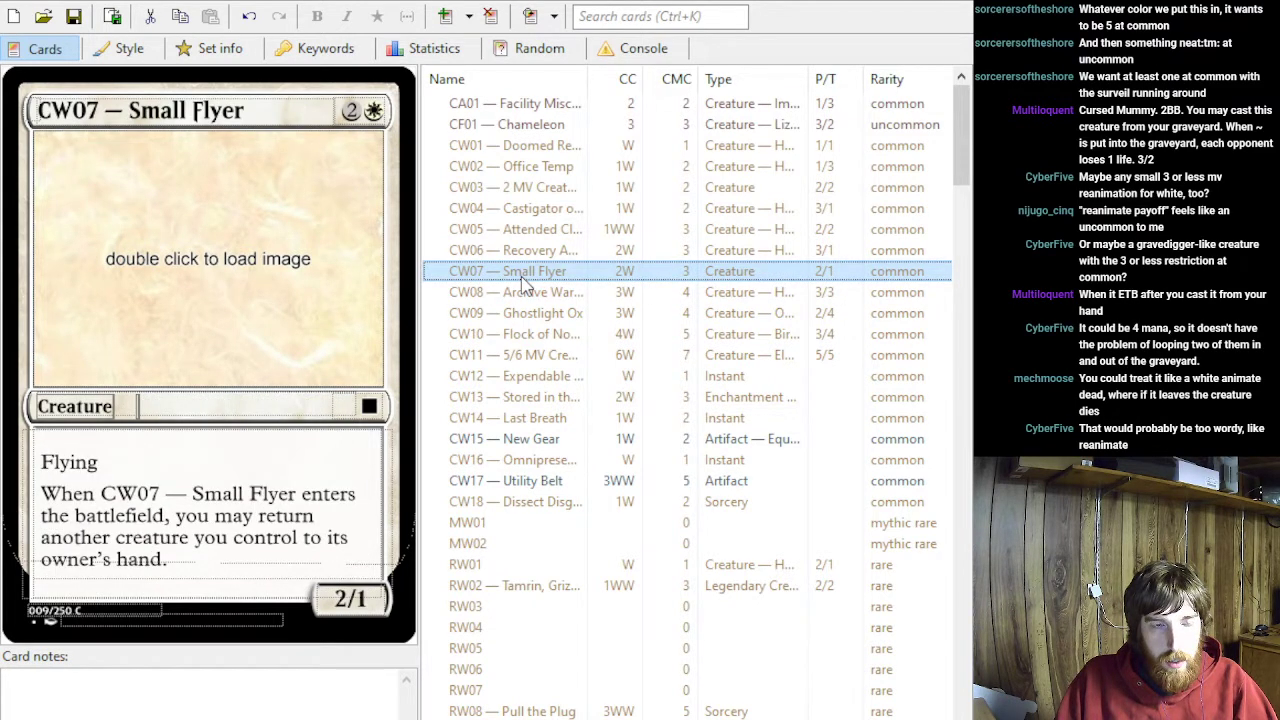
{"action": "key", "text": "Up"}
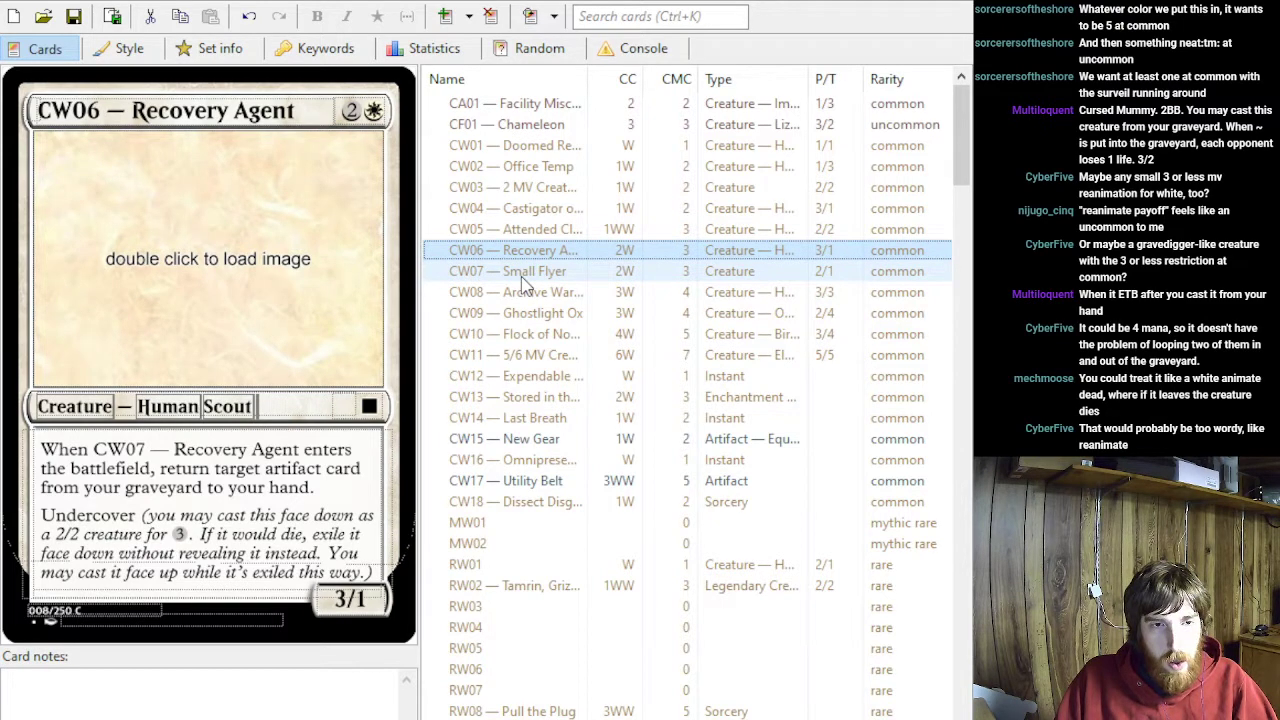
{"action": "key", "text": "Up"}
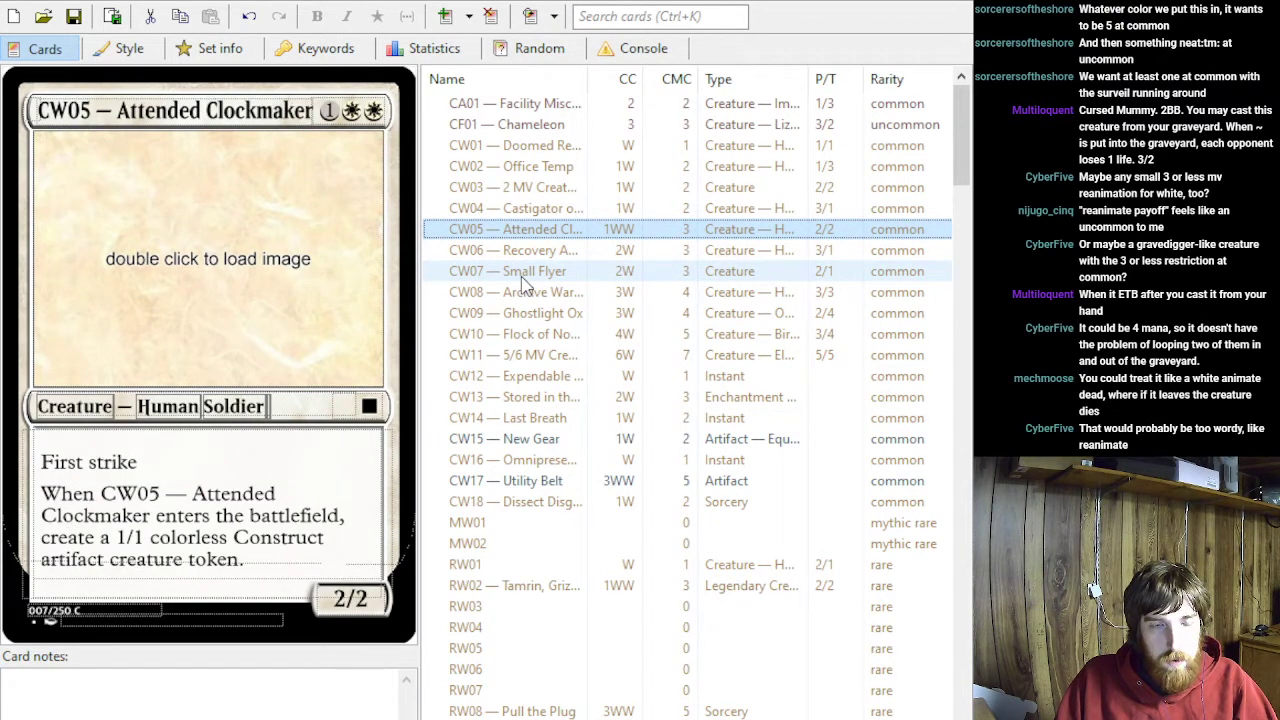
{"action": "key", "text": "Up"}
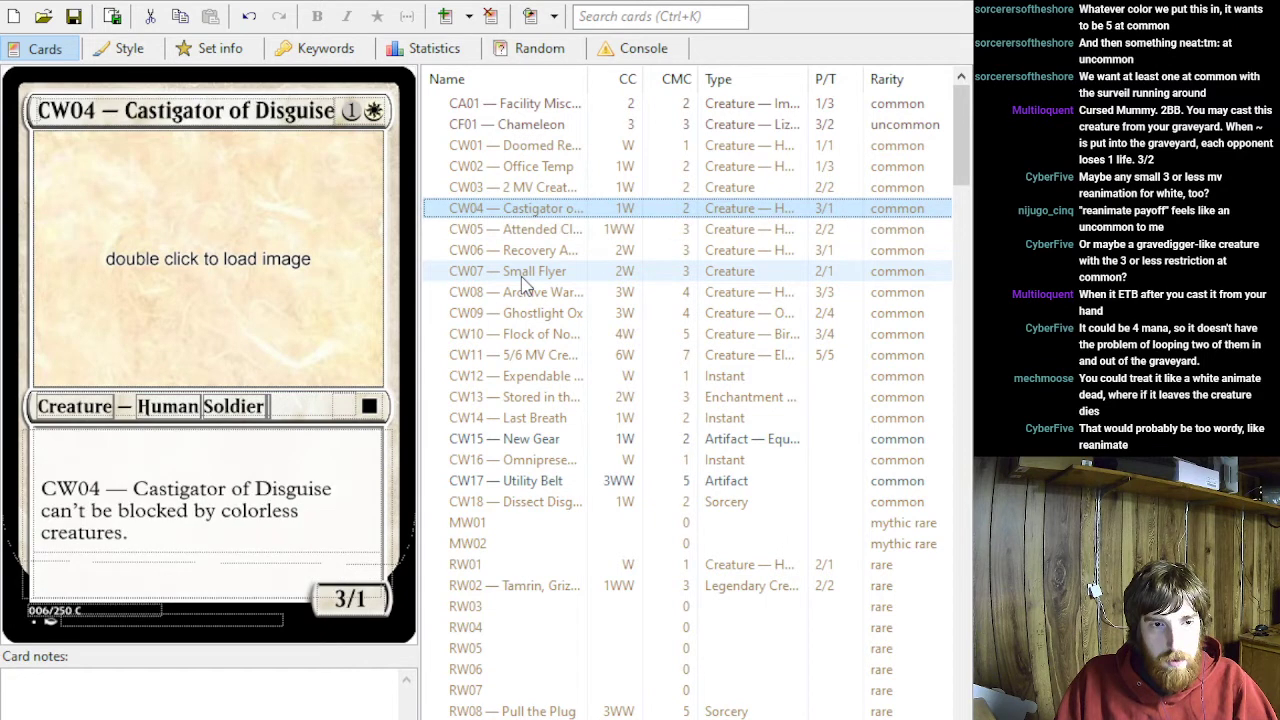
{"action": "key", "text": "Up"}
{"action": "left_click", "coordinate": [519, 279]}
{"action": "key", "text": "Up"}
{"action": "key", "text": "Up"}
{"action": "key", "text": "Up"}
{"action": "key", "text": "Up"}
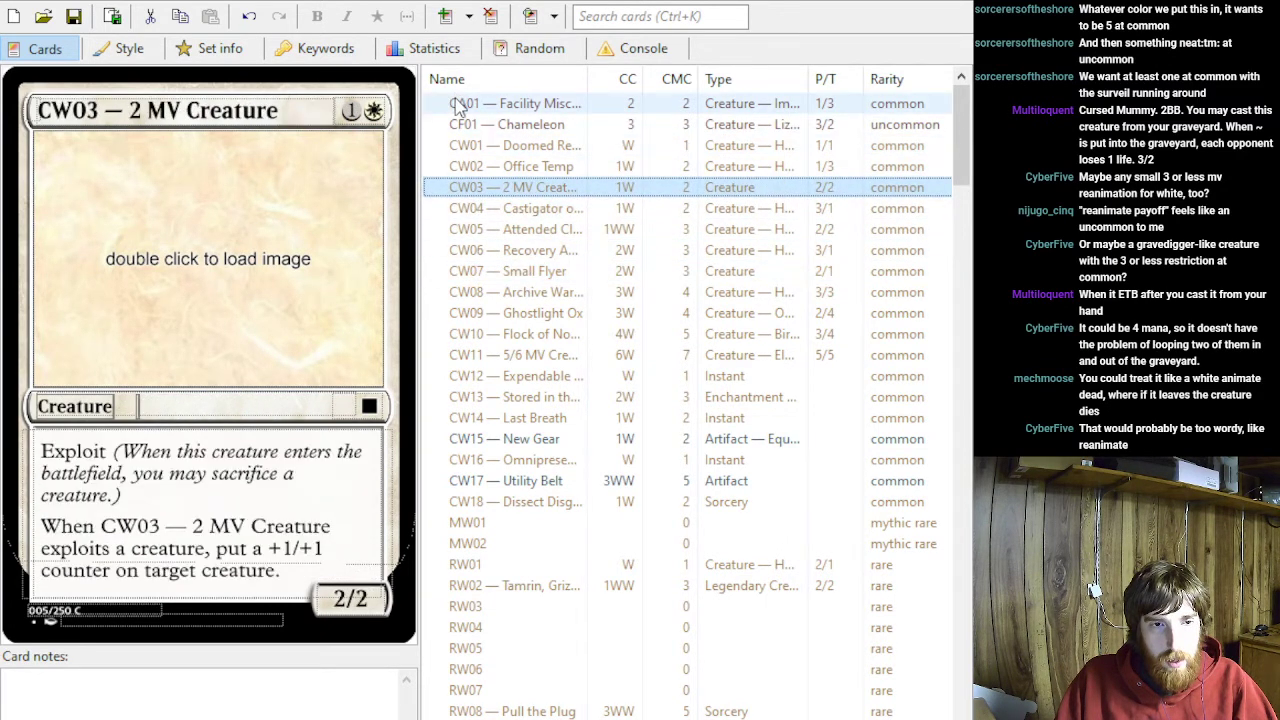
{"action": "left_click", "coordinate": [510, 314]}
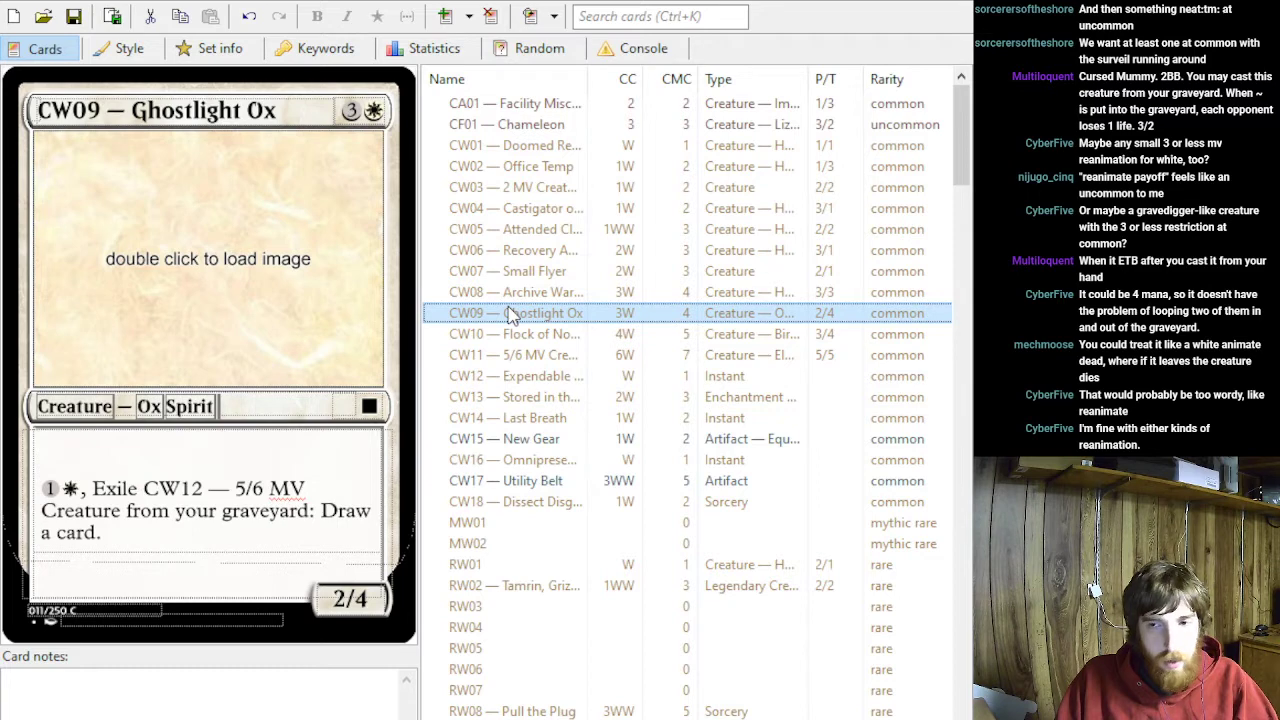
{"action": "key", "text": "Down"}
{"action": "key", "text": "Down"}
{"action": "key", "text": "Down"}
{"action": "key", "text": "Down"}
{"action": "key", "text": "Down"}
{"action": "key", "text": "Down"}
{"action": "key", "text": "Down"}
{"action": "key", "text": "Down"}
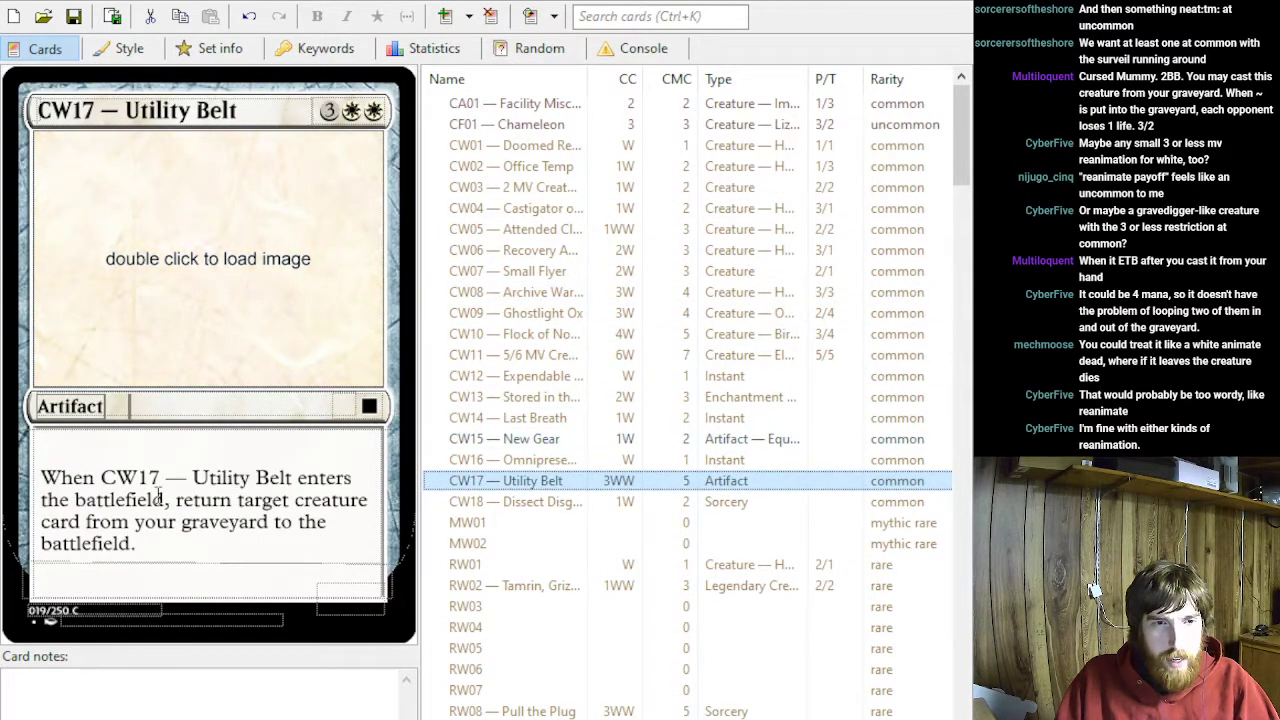
- Set CW17's card type to Sorcery
{"action": "left_click", "coordinate": [28, 336]}
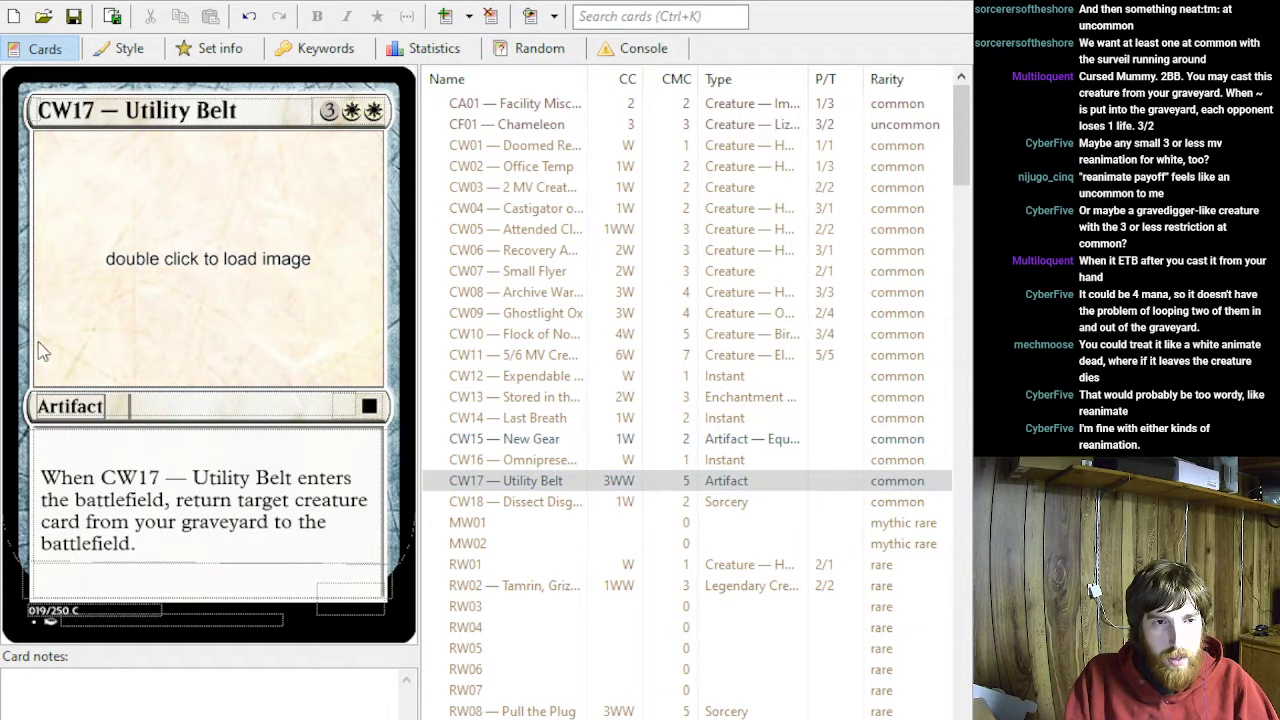
{"action": "double_click", "coordinate": [44, 405]}
{"action": "type", "text": "Sorcery"}
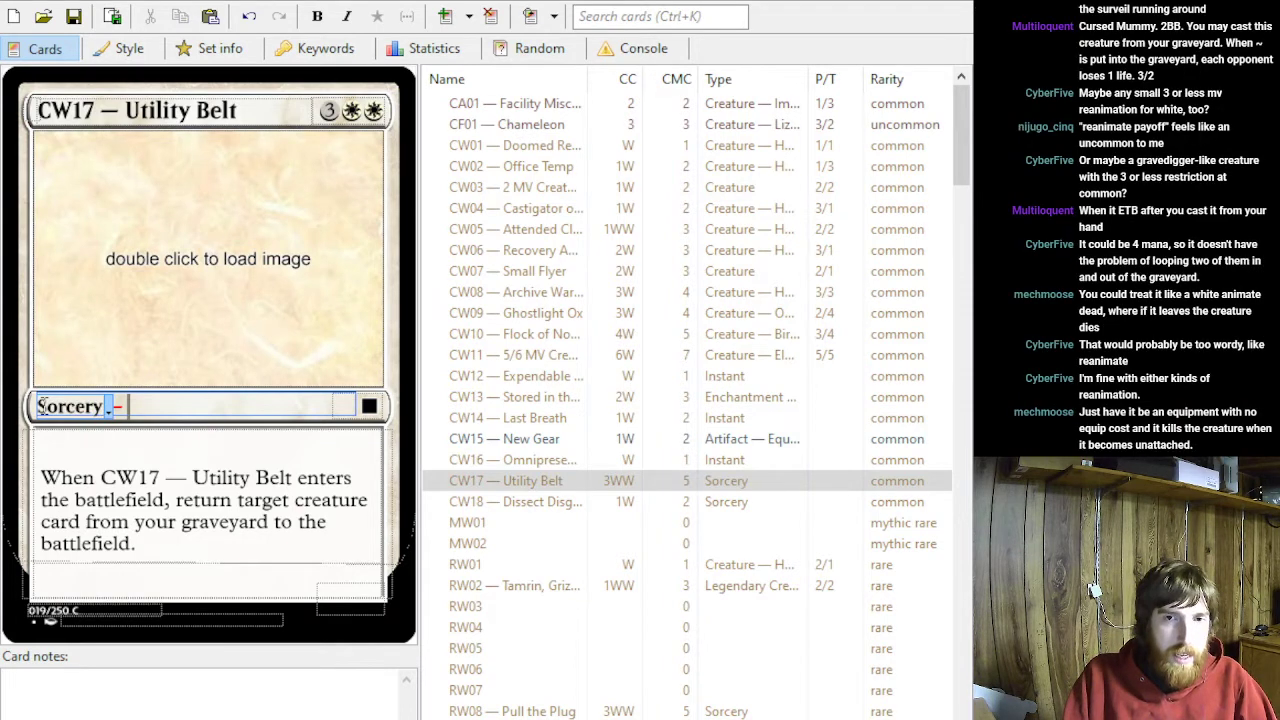
- Shorten CW17's rules text to "Return target creature card from your graveyard to the battlefield."
{"action": "left_click_drag", "start_coordinate": [40, 479], "coordinate": [262, 480]}
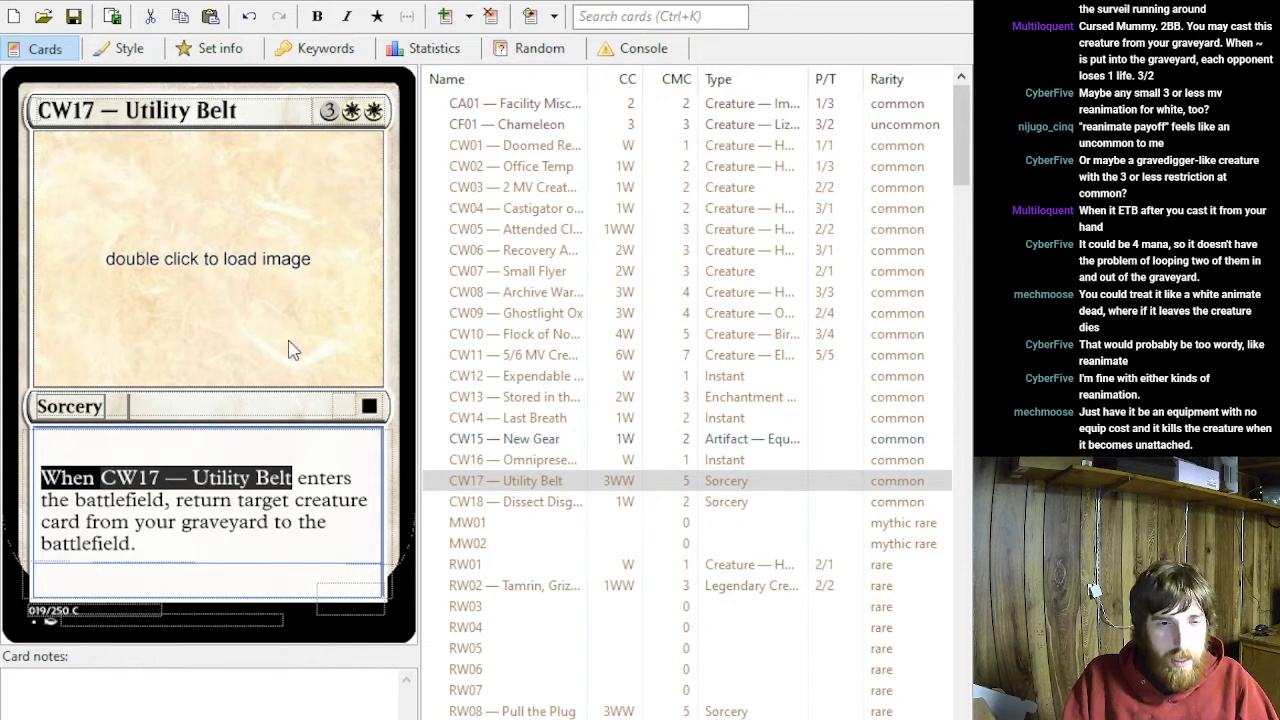
{"action": "left_click", "coordinate": [249, 492]}
{"action": "left_click_drag", "start_coordinate": [176, 499], "coordinate": [43, 480]}
{"action": "key", "text": "BackSpace"}
{"action": "key", "text": "Delete"}
{"action": "type", "text": "R"}
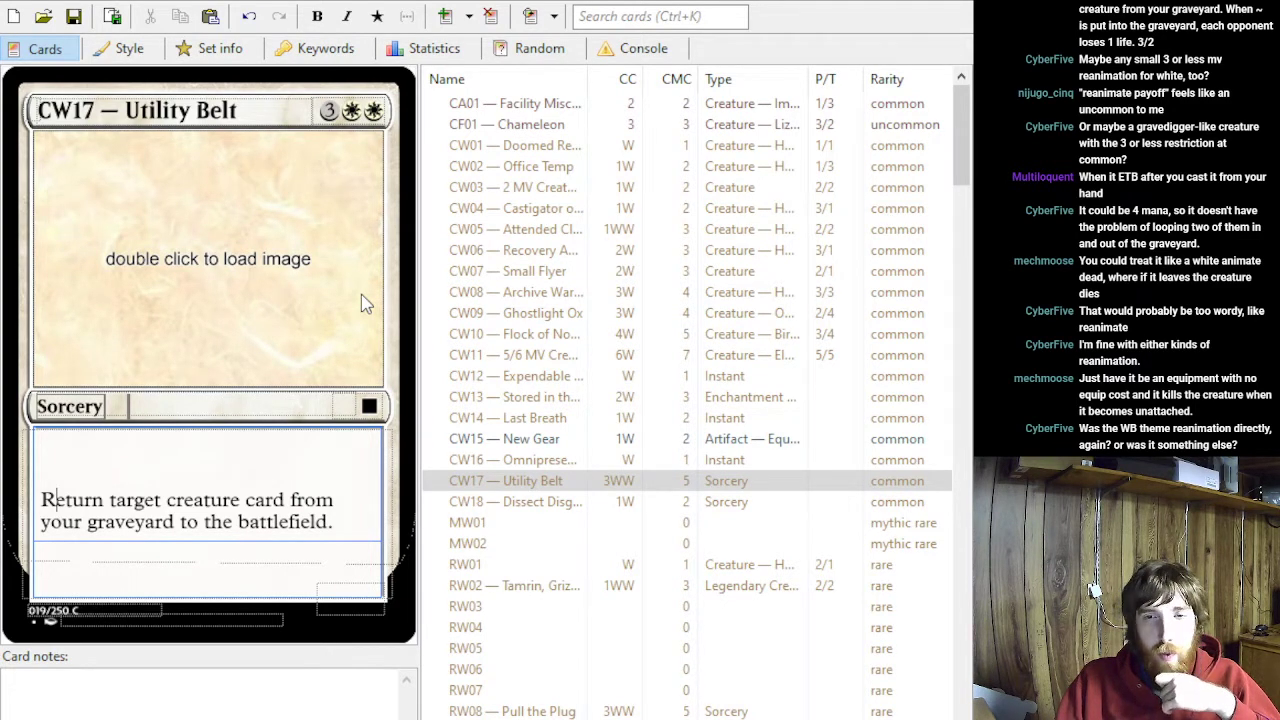
- Check the two-color archetype themes listed in the set description
{"action": "left_click", "coordinate": [203, 50]}
{"action": "scroll", "coordinate": [383, 212], "scroll_direction": "down", "scroll_amount": 3}
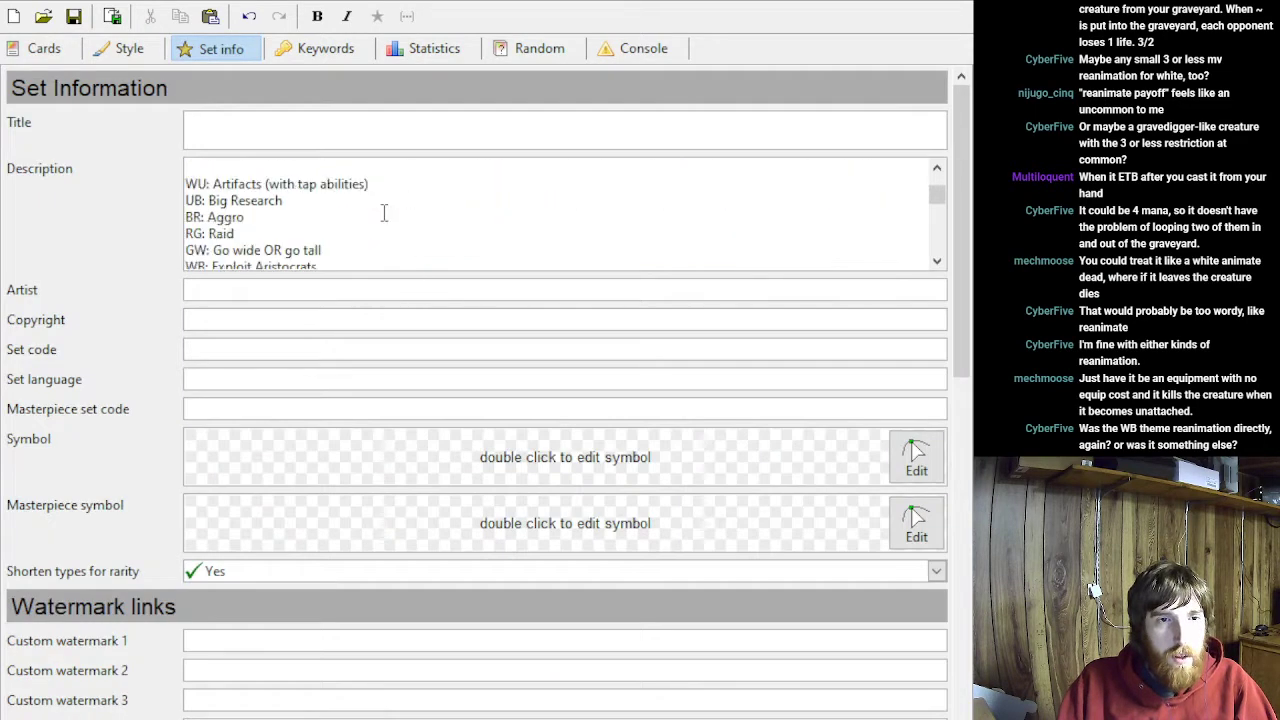
{"action": "scroll", "coordinate": [383, 212], "scroll_direction": "down", "scroll_amount": 1}
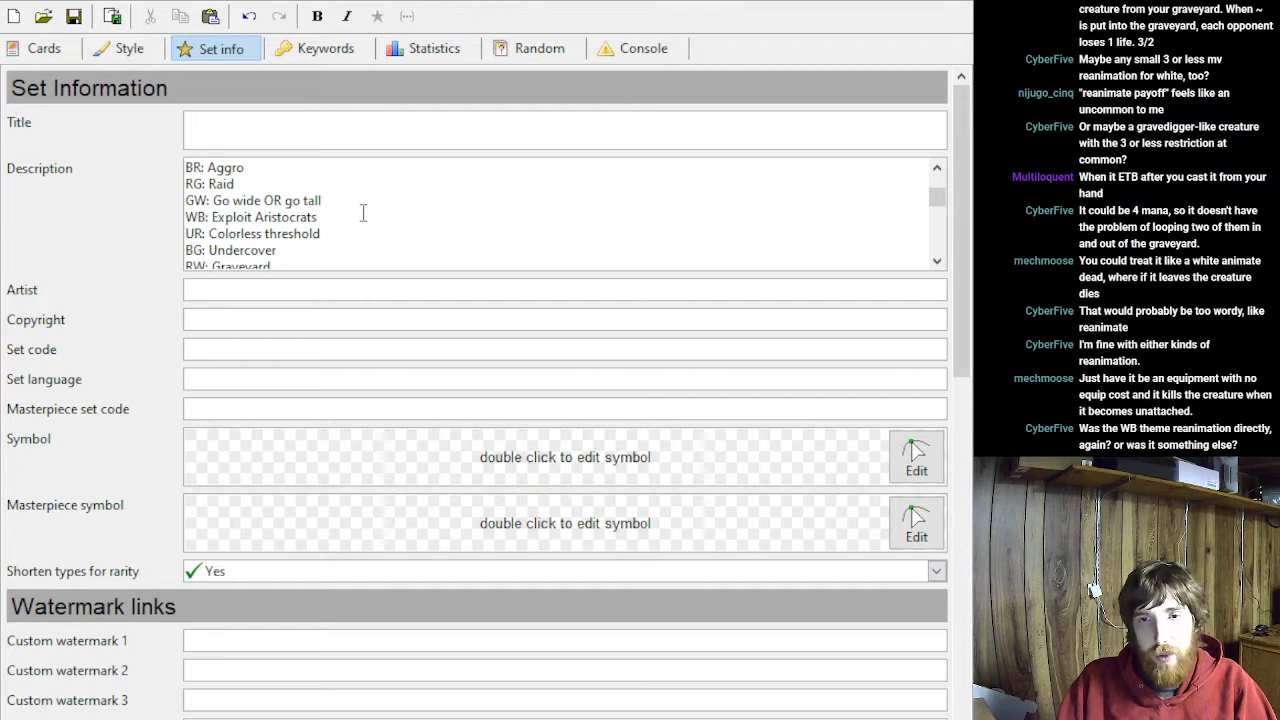
{"action": "left_click", "coordinate": [32, 52]}
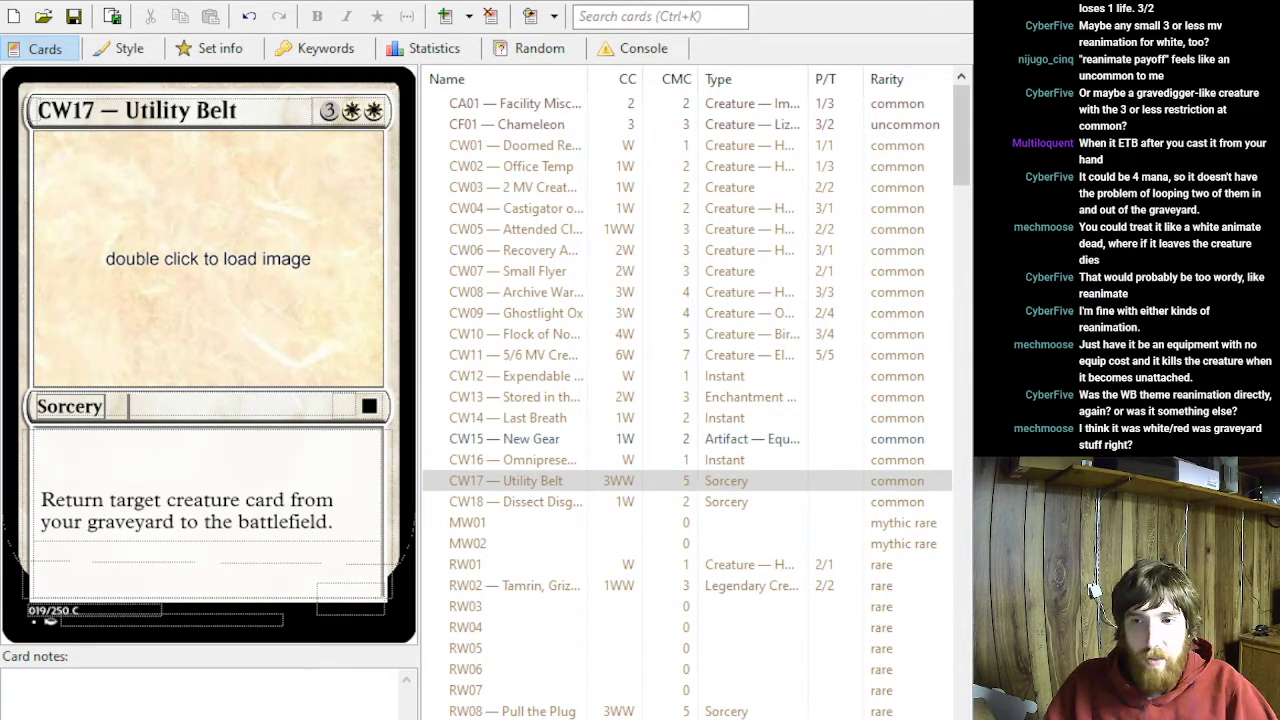
- Undo CW17's change to Sorcery and the removal of its enters-the-battlefield trigger
{"action": "left_click", "coordinate": [57, 500]}
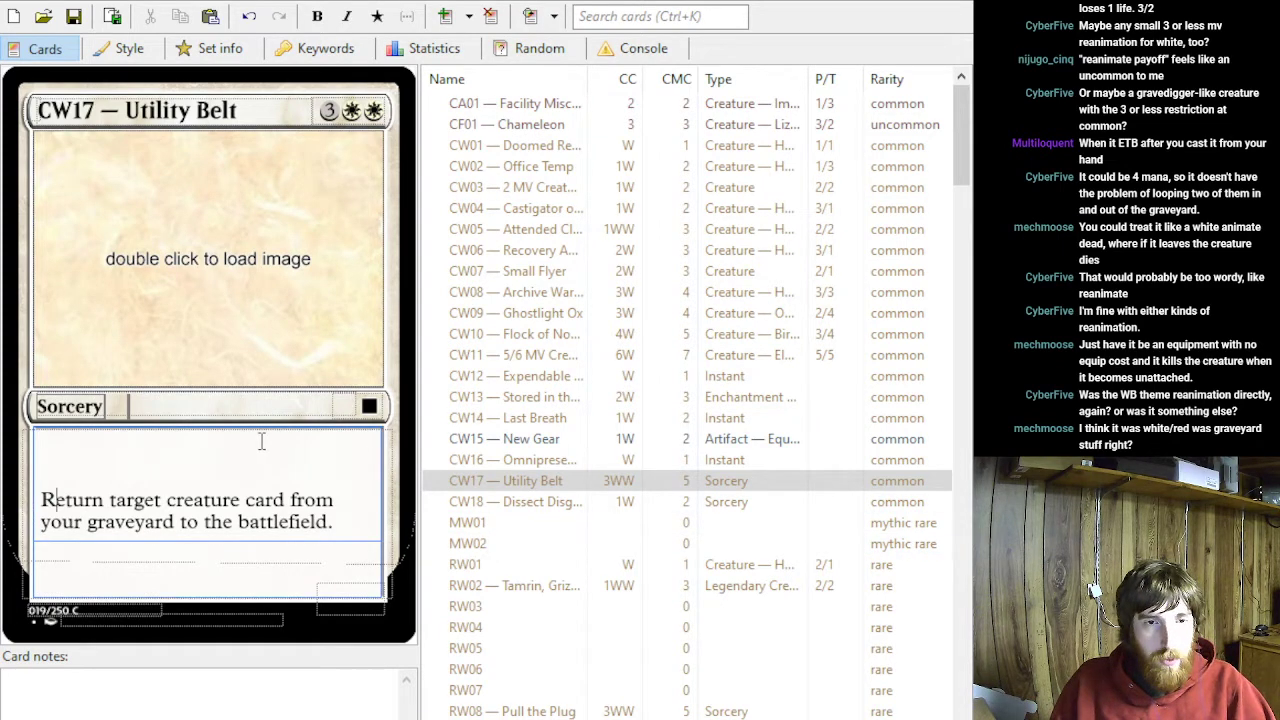
{"action": "key", "text": "BackSpace"}
{"action": "key", "text": "ctrl+z"}
{"action": "key", "text": "ctrl+z"}
{"action": "key", "text": "ctrl+z"}
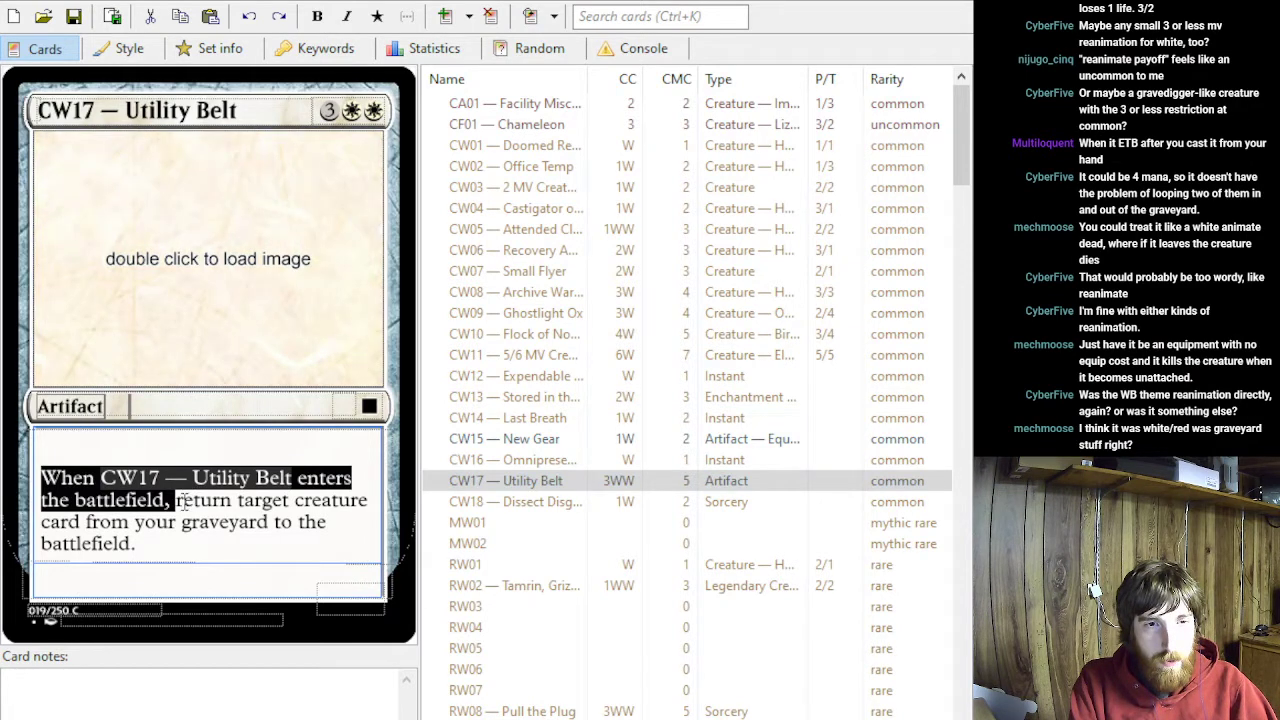
- Extend the end of CW17's return effect with "and attach ~ to it."
{"action": "left_click", "coordinate": [185, 504]}
{"action": "left_click", "coordinate": [172, 549]}
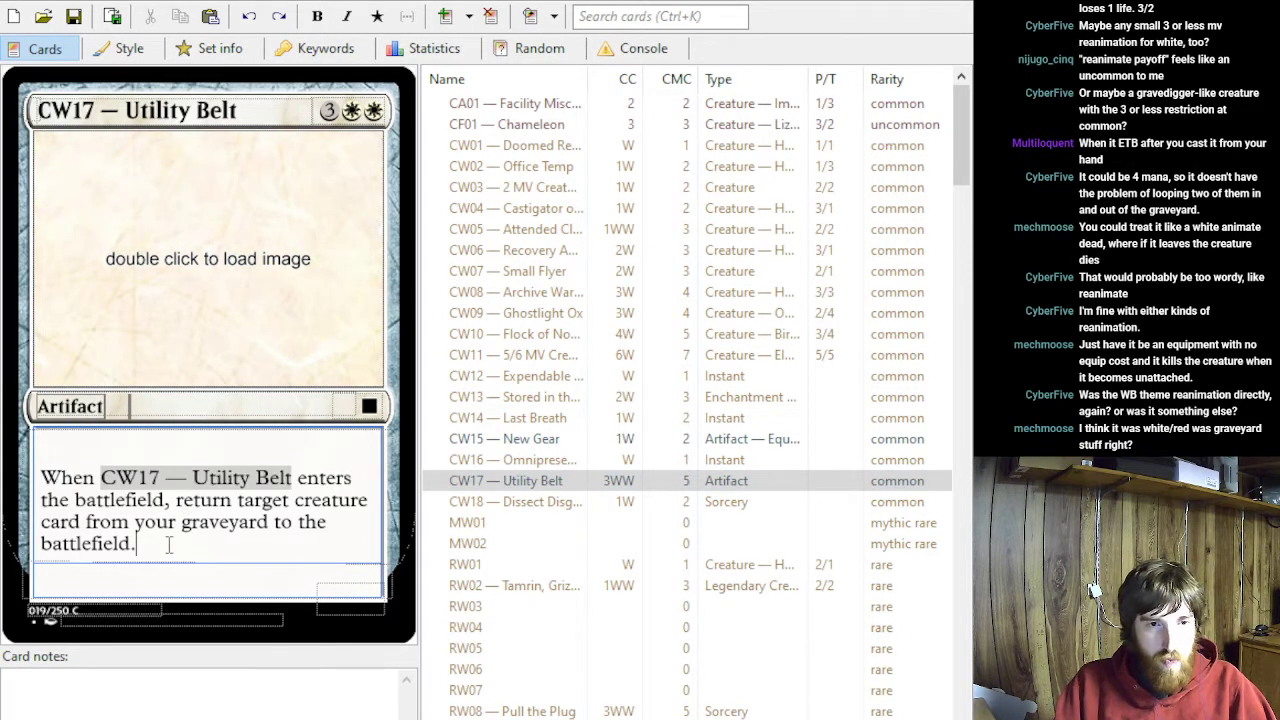
{"action": "key", "text": "BackSpace"}
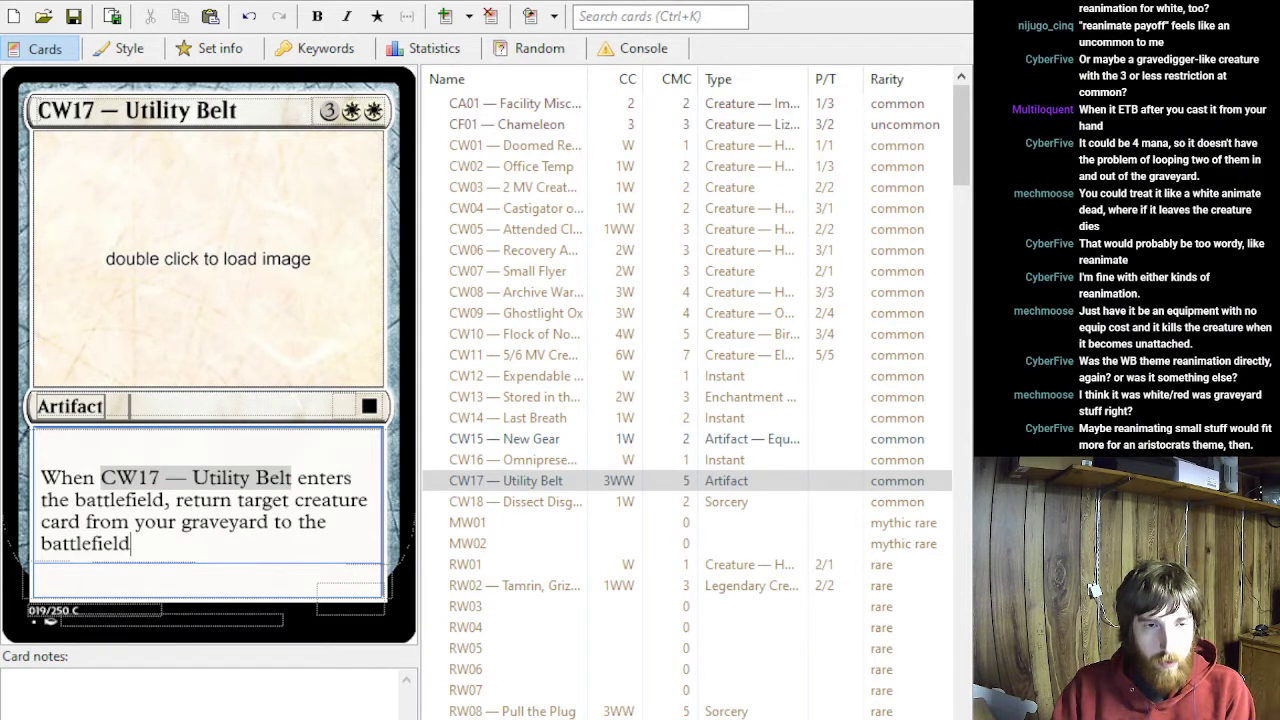
{"action": "type", "text": "and attach"}
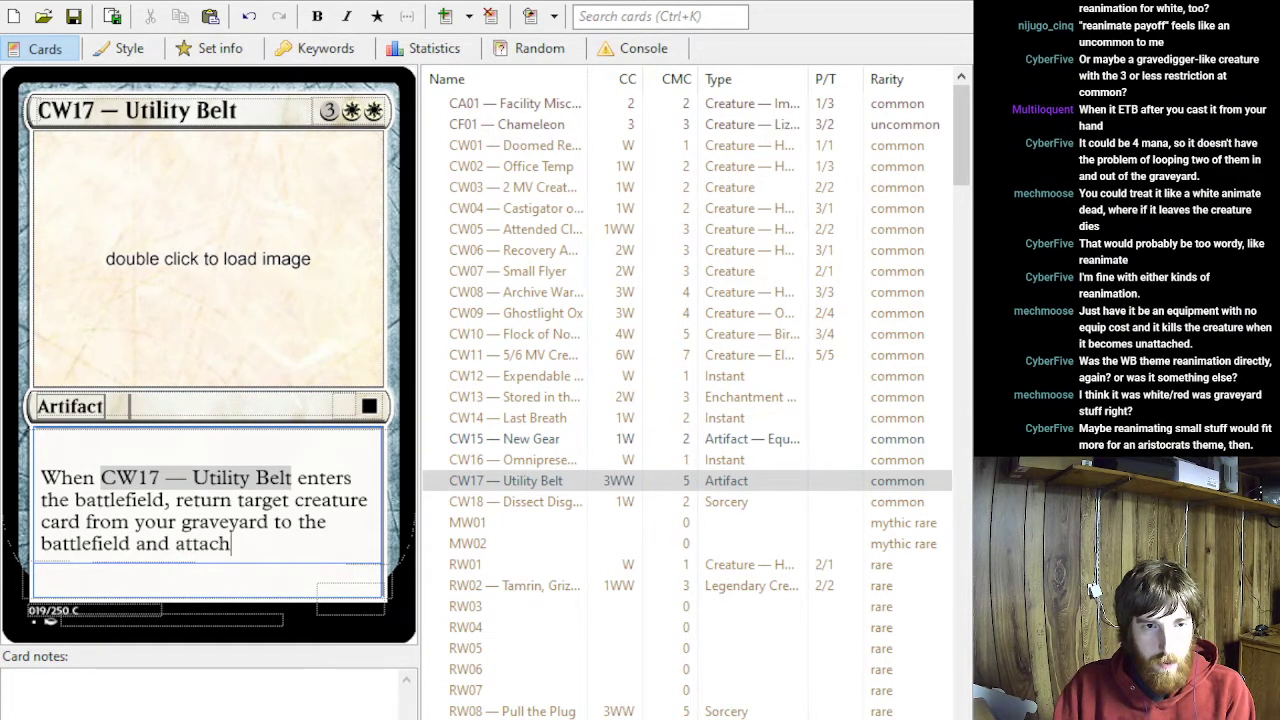
{"action": "type", "text": " ~ to it."}
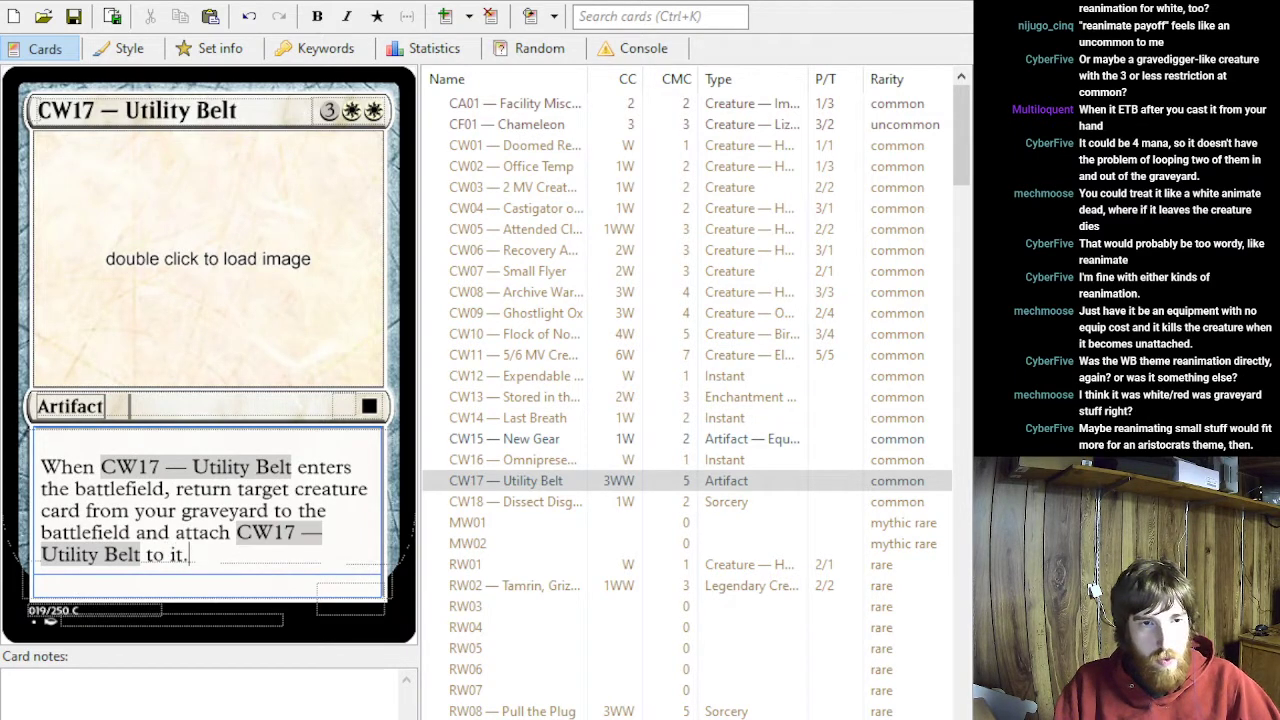
- Give CW17 the Equipment subtype and begin a second ability reading "When ~ becomes unattached"
{"action": "left_click", "coordinate": [180, 404]}
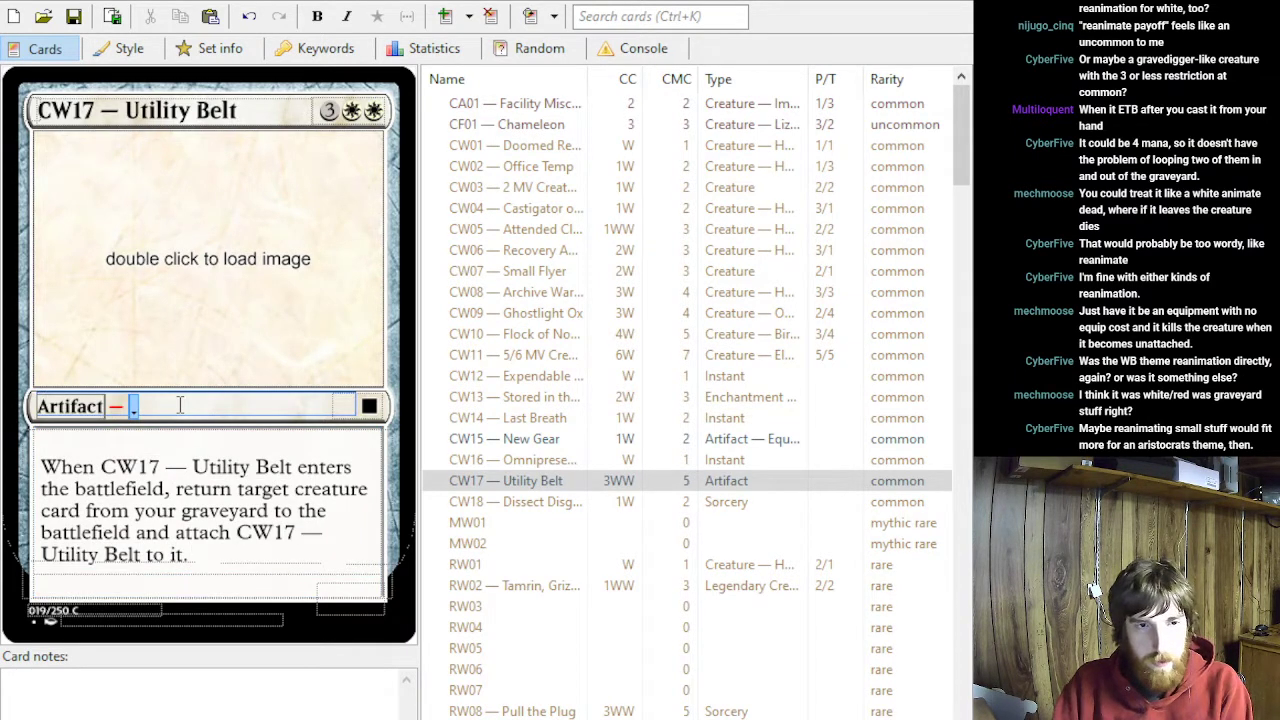
{"action": "type", "text": "Equipment"}
{"action": "left_click", "coordinate": [208, 562]}
{"action": "key", "text": "Return"}
{"action": "type", "text": "Whjen"}
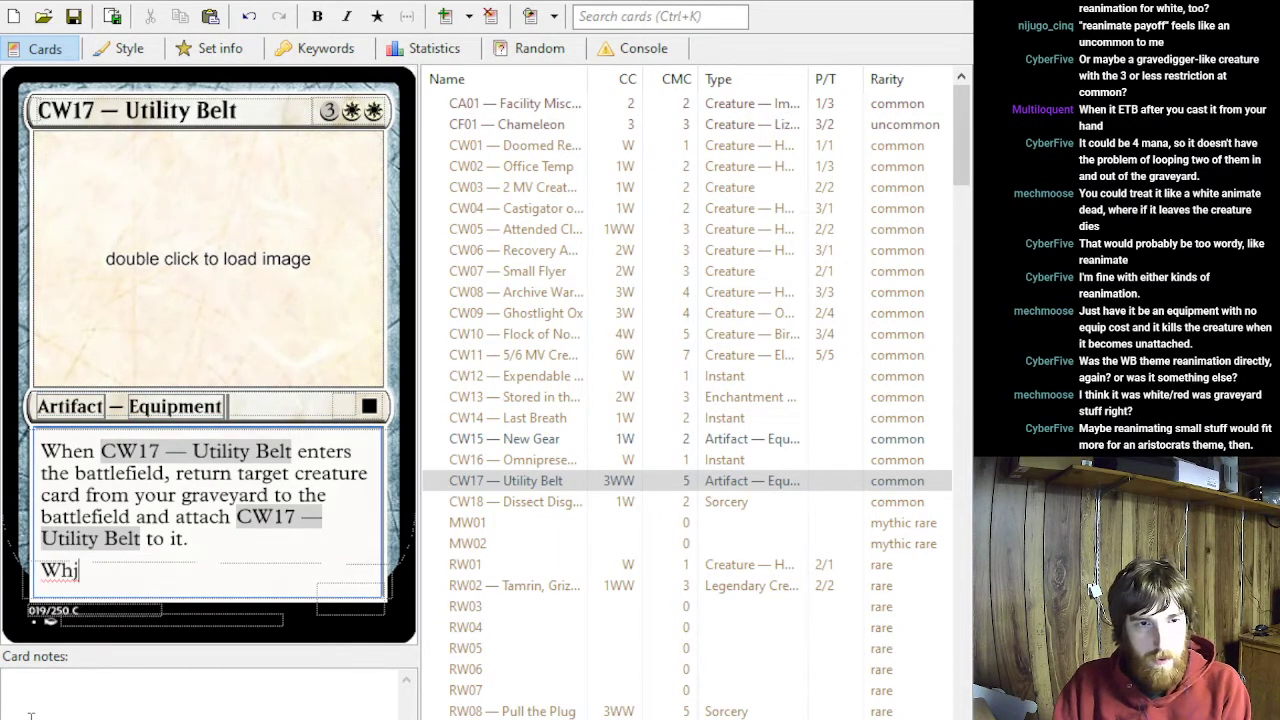
{"action": "key", "text": "BackSpace"}
{"action": "key", "text": "BackSpace"}
{"action": "key", "text": "BackSpace"}
{"action": "key", "text": "BackSpace"}
{"action": "type", "text": "en CW17 — Utility Belt"}
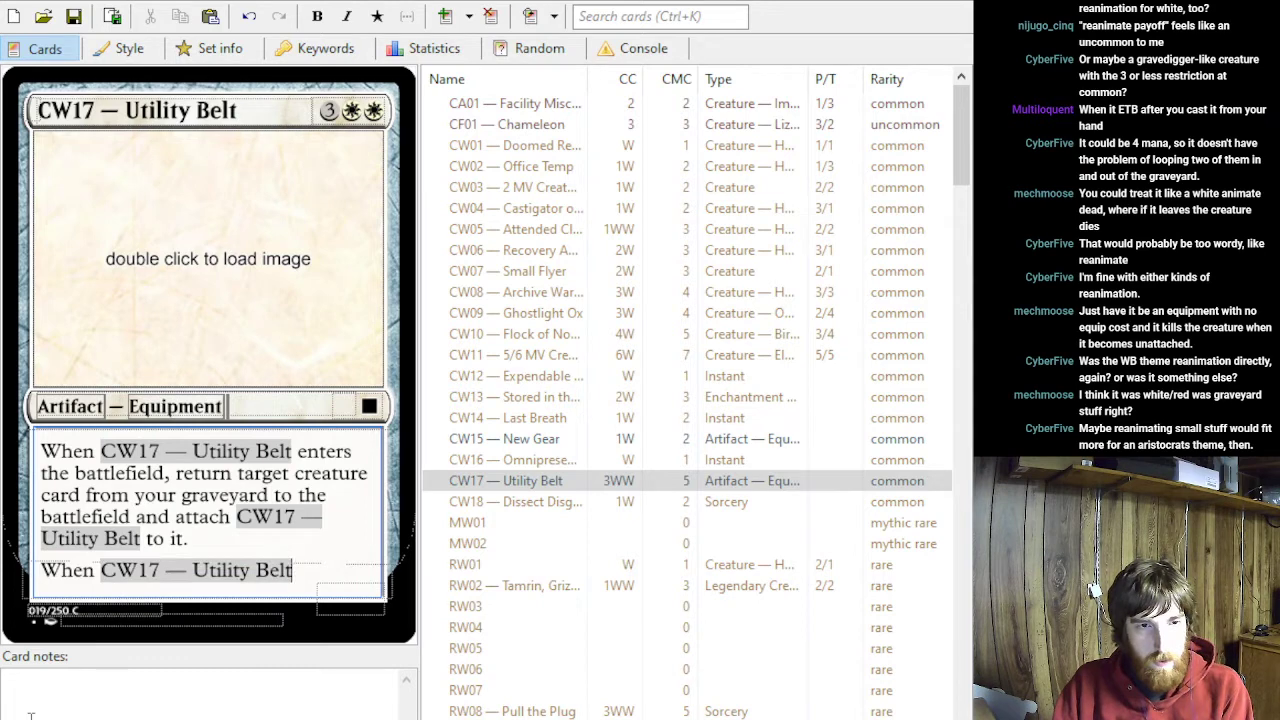
{"action": "type", "text": " becomes una"}
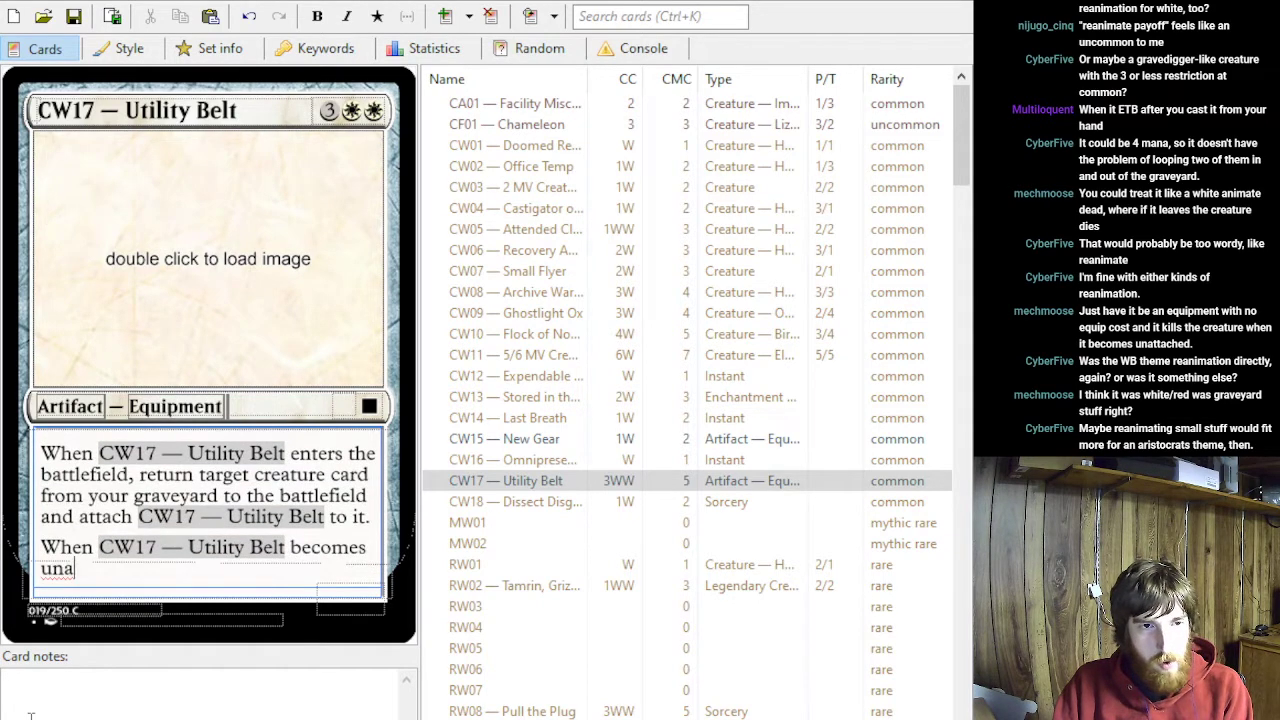
{"action": "type", "text": "ttached"}
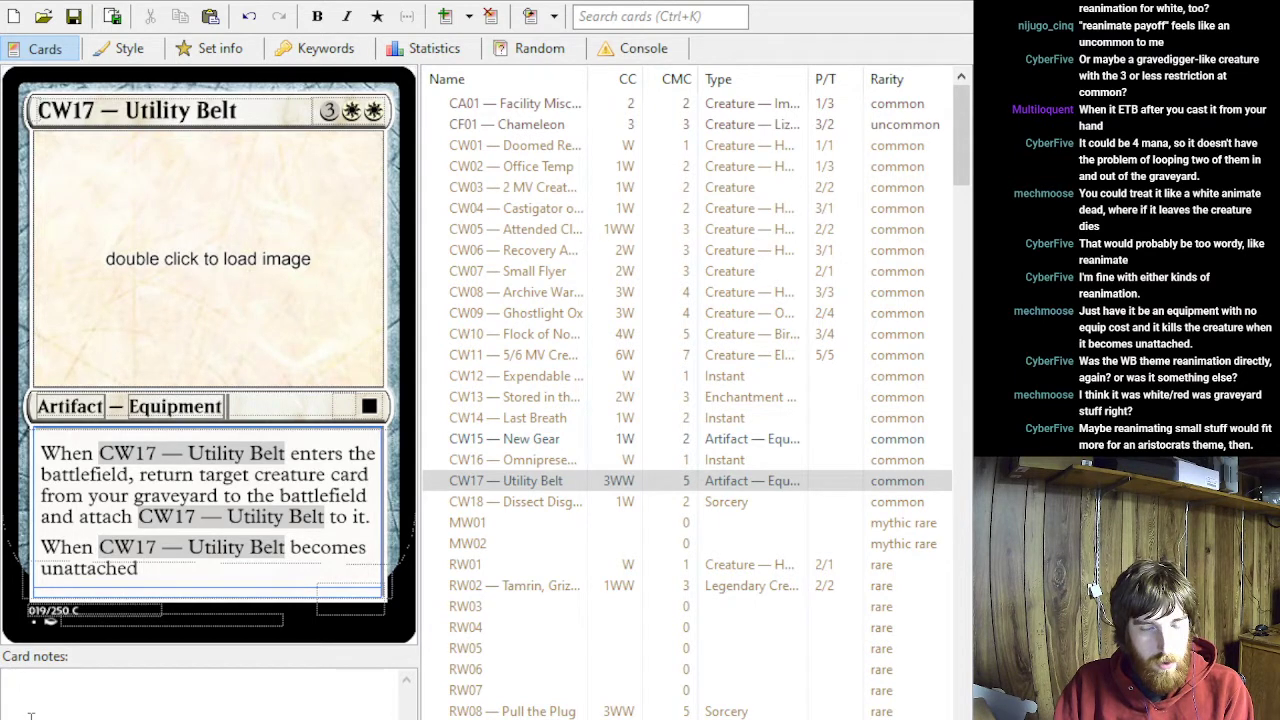
- Replace CW17's unfinished second ability with "Whenever ~ becomes unattached from a permanent, sacrifice that permanent."
{"action": "left_click", "coordinate": [30, 715]}
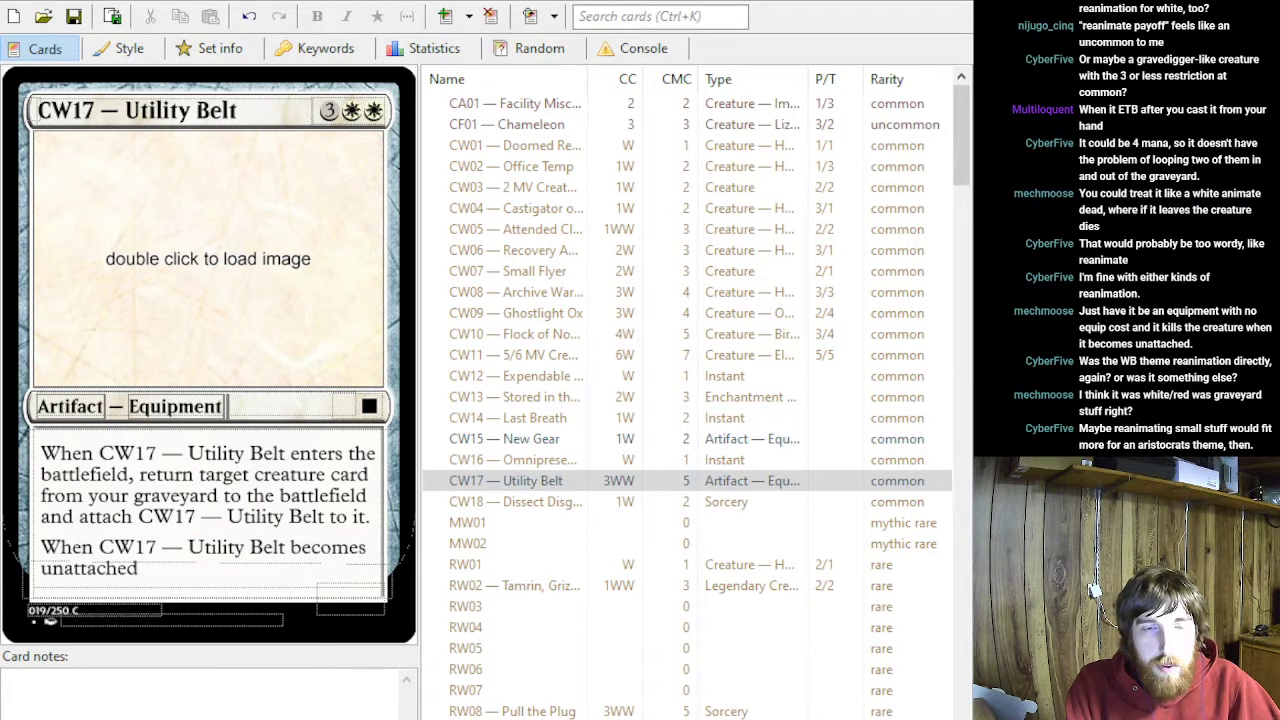
{"action": "left_click", "coordinate": [196, 577]}
{"action": "left_click_drag", "start_coordinate": [173, 560], "coordinate": [18, 545]}
{"action": "type", "text": "Whenever Grafted Wargear becomes unattached from a permanent, sacrifice that permanent."}
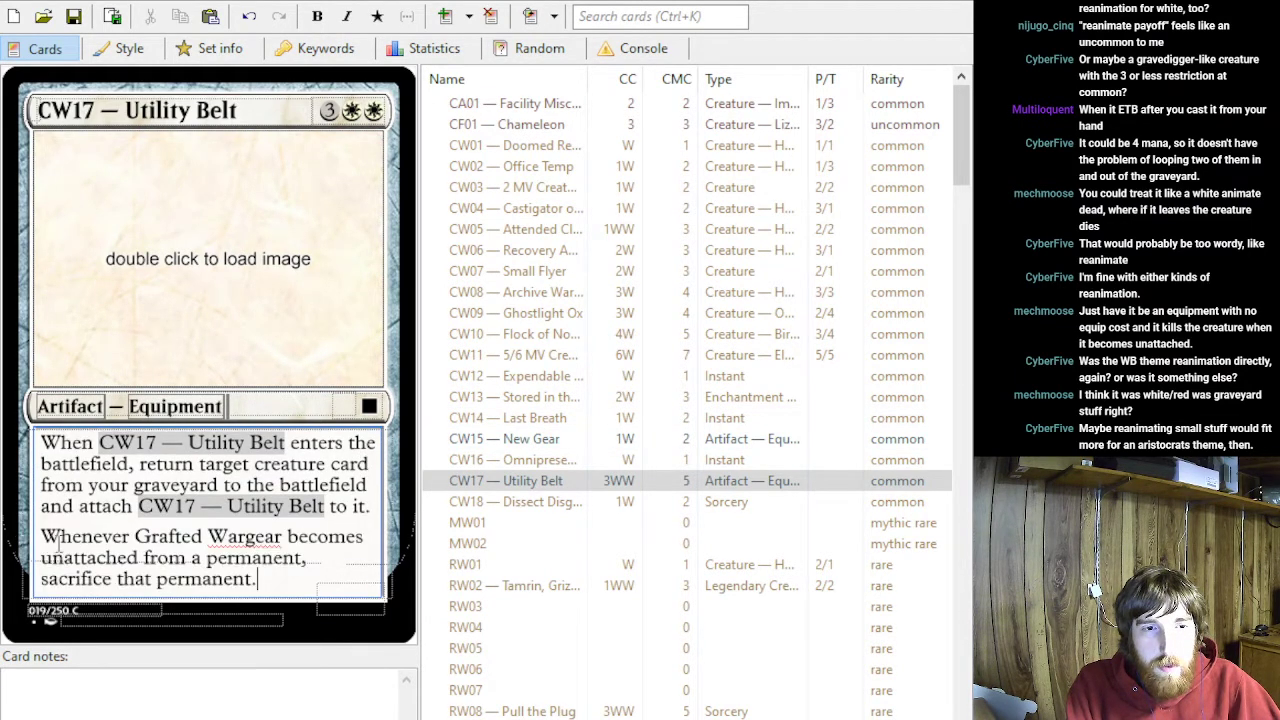
{"action": "left_click_drag", "start_coordinate": [135, 537], "coordinate": [285, 537]}
{"action": "type", "text": "~"}
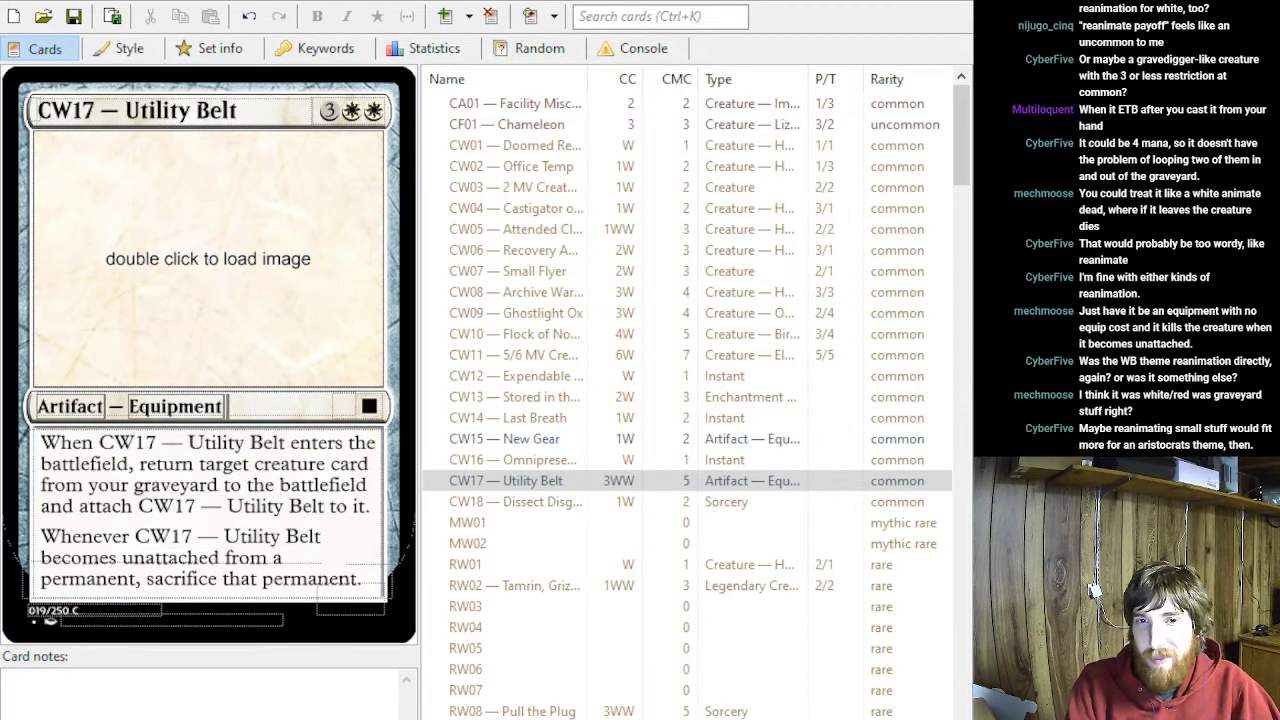
{"action": "left_click", "coordinate": [633, 77]}
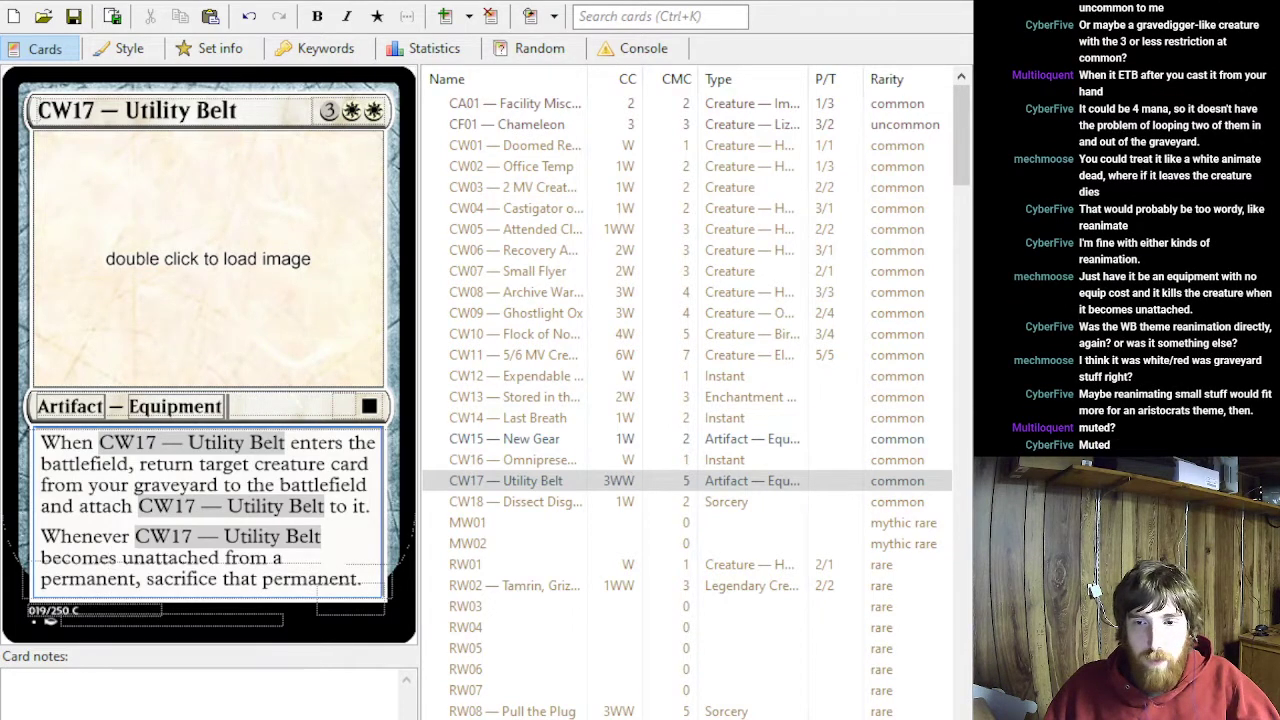
{"action": "key", "text": "alt+Tab"}
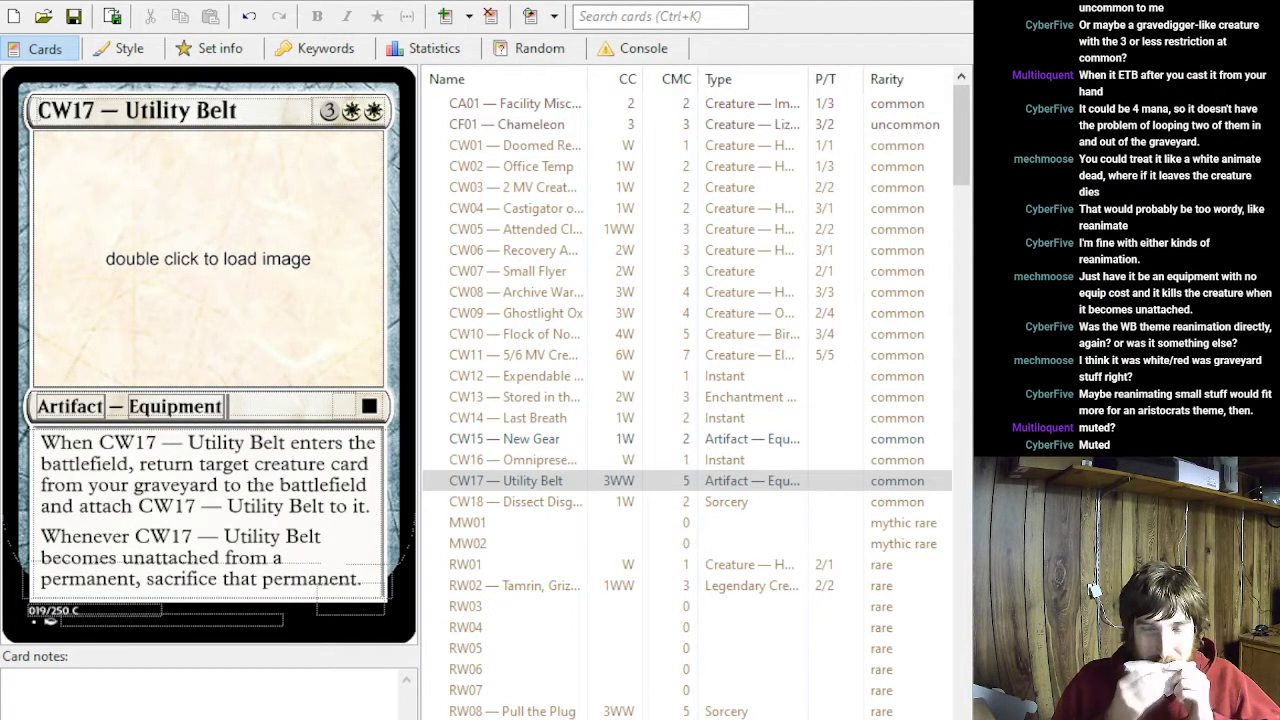
{"action": "left_click", "coordinate": [108, 558]}
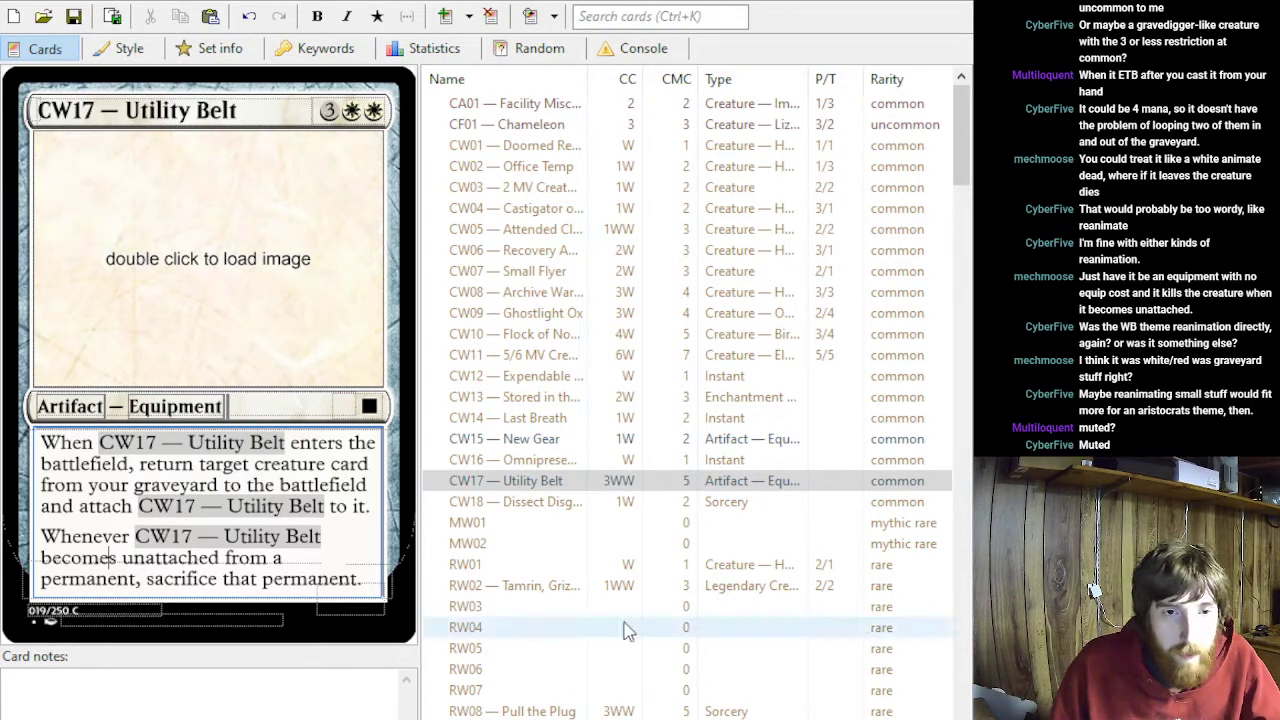
- Examine the reanimation wording in the rules text of the red common CR13 — Threaten Effect
{"action": "scroll", "coordinate": [588, 606], "scroll_direction": "down", "scroll_amount": 15}
{"action": "scroll", "coordinate": [588, 575], "scroll_direction": "down", "scroll_amount": 10}
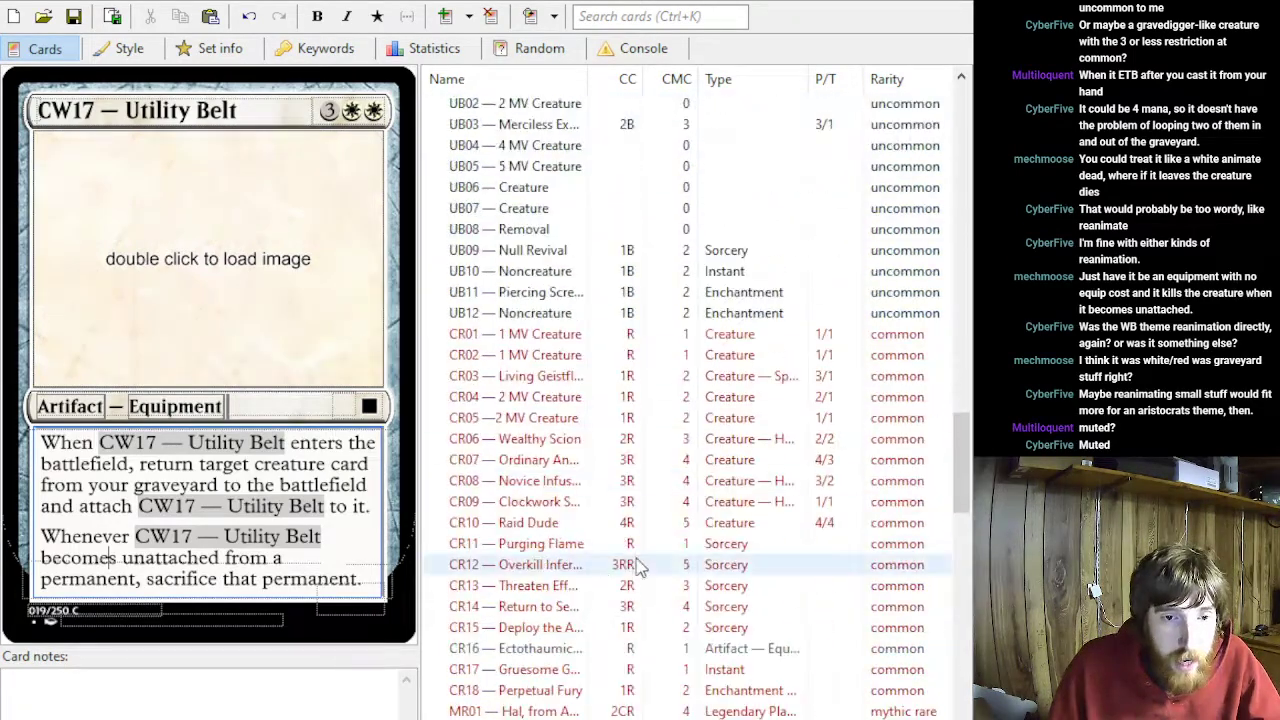
{"action": "scroll", "coordinate": [635, 563], "scroll_direction": "down", "scroll_amount": 3}
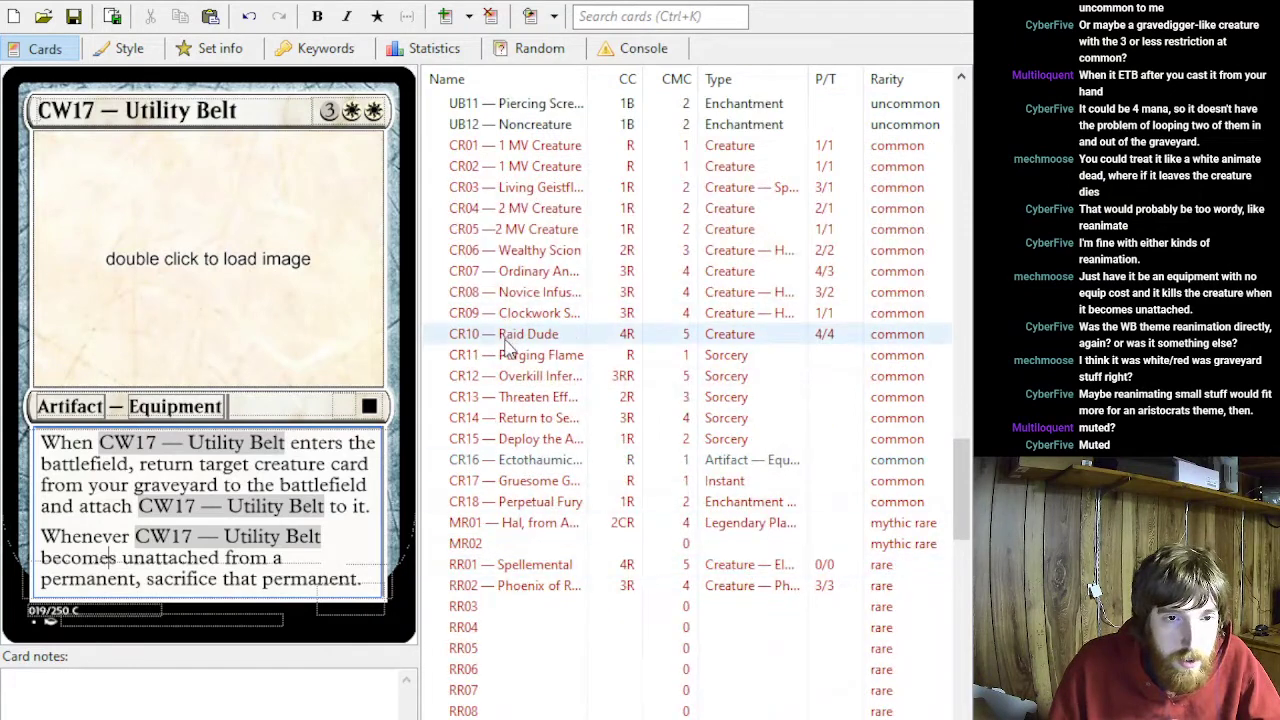
{"action": "left_click", "coordinate": [500, 397]}
{"action": "left_click_drag", "start_coordinate": [40, 467], "coordinate": [322, 495]}
{"action": "left_click", "coordinate": [244, 555]}
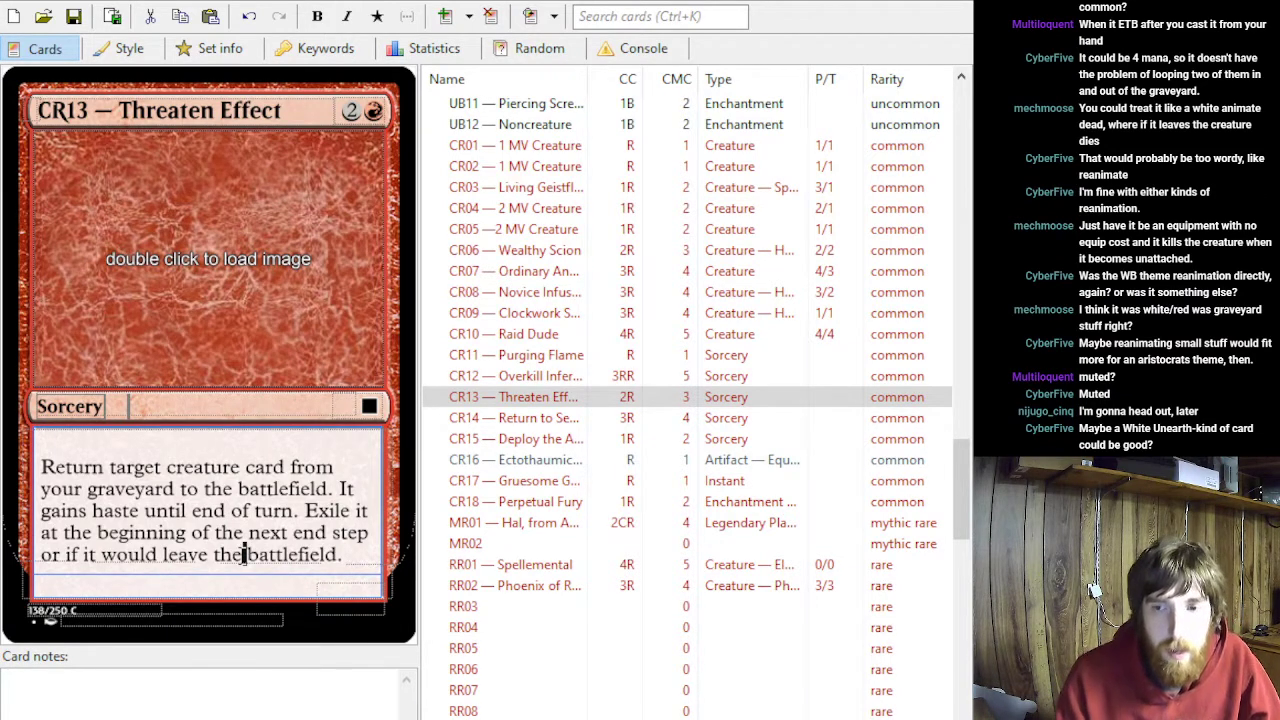
{"action": "left_click", "coordinate": [242, 555]}
{"action": "type", "text": "qq"}
{"action": "key", "text": "BackSpace"}
{"action": "key", "text": "BackSpace"}
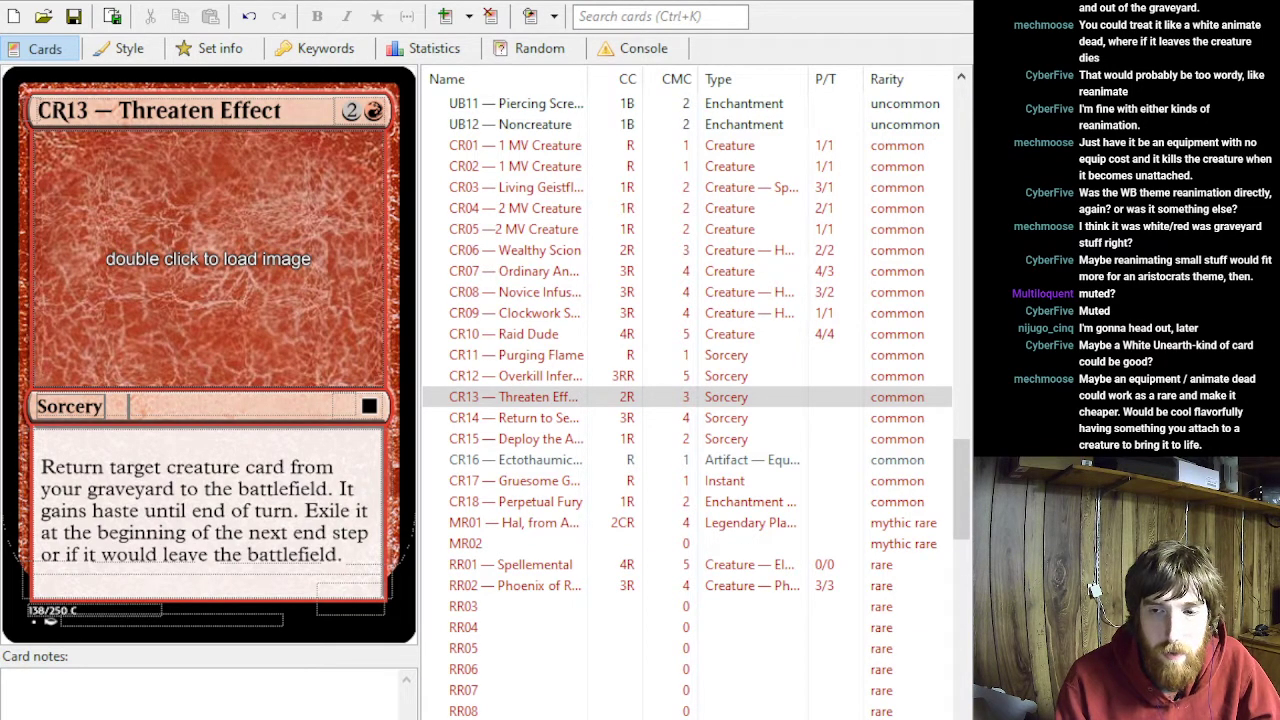
{"action": "left_click", "coordinate": [248, 554]}
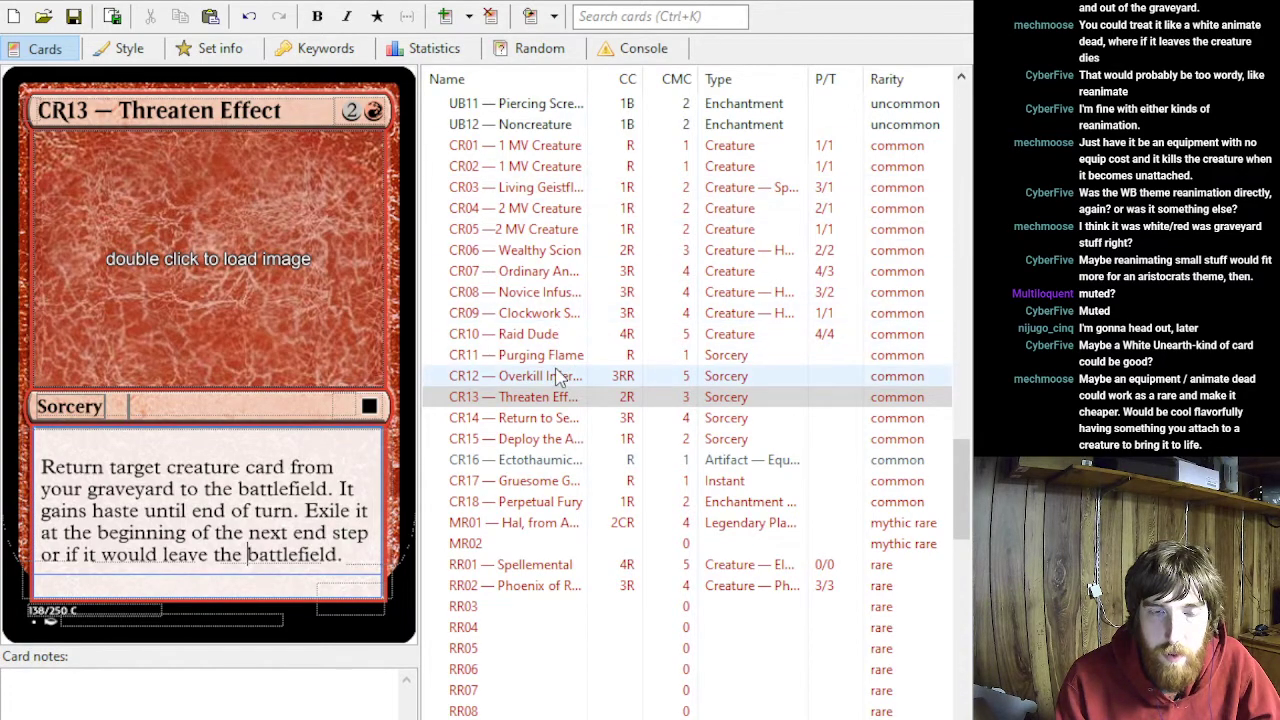
- Move CW17's entire rules text to the empty white rare slot RW07
{"action": "scroll", "coordinate": [600, 243], "scroll_direction": "up", "scroll_amount": 13}
{"action": "scroll", "coordinate": [609, 194], "scroll_direction": "up", "scroll_amount": 15}
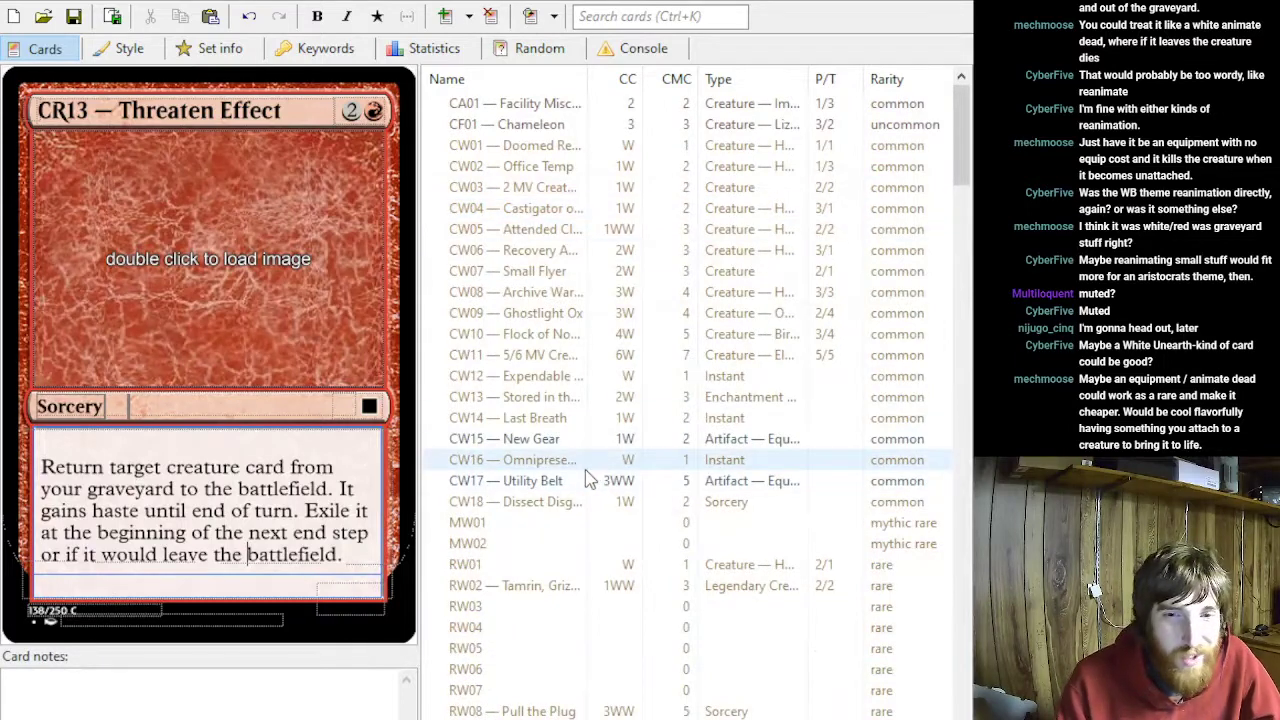
{"action": "left_click", "coordinate": [586, 484]}
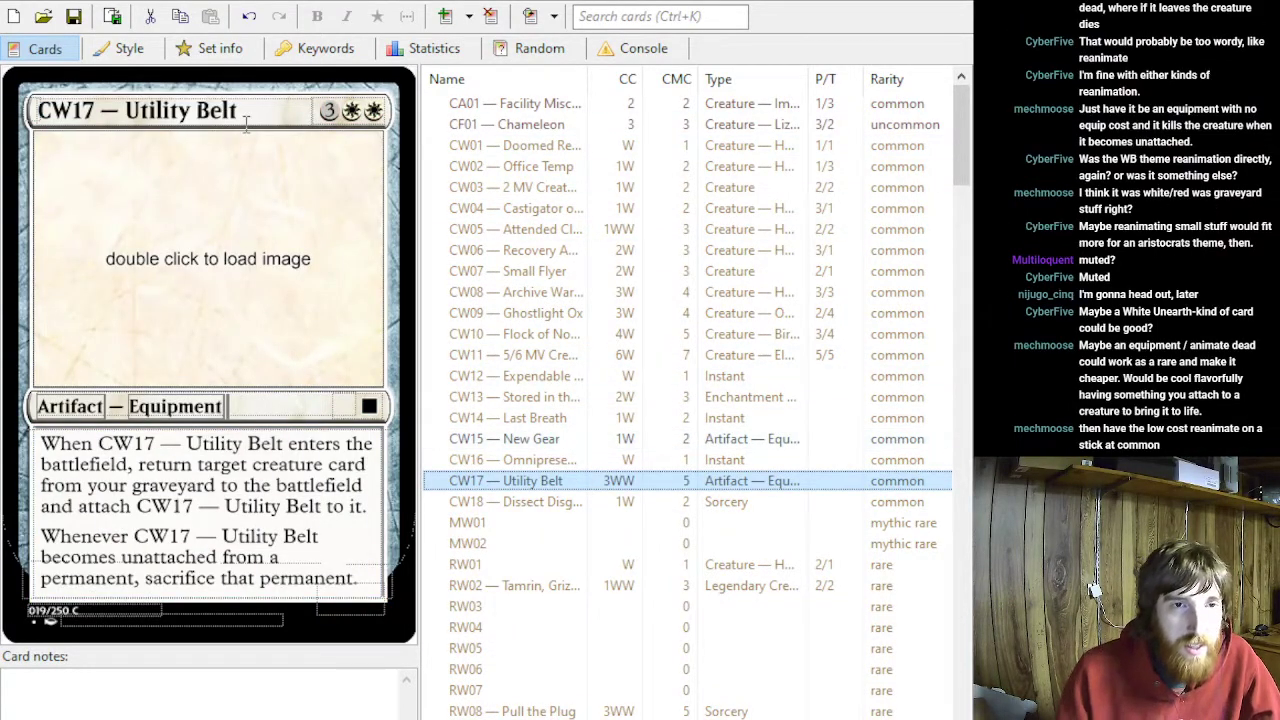
{"action": "left_click_drag", "start_coordinate": [236, 110], "coordinate": [122, 110]}
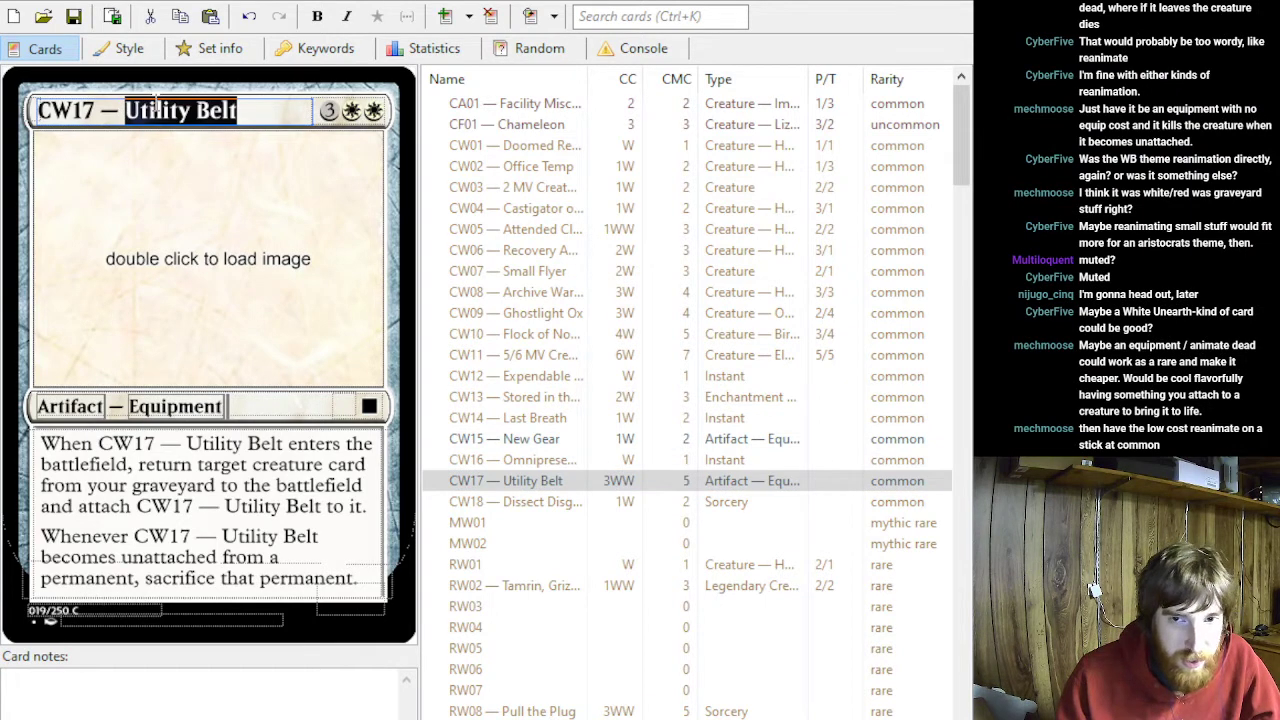
{"action": "left_click", "coordinate": [291, 235]}
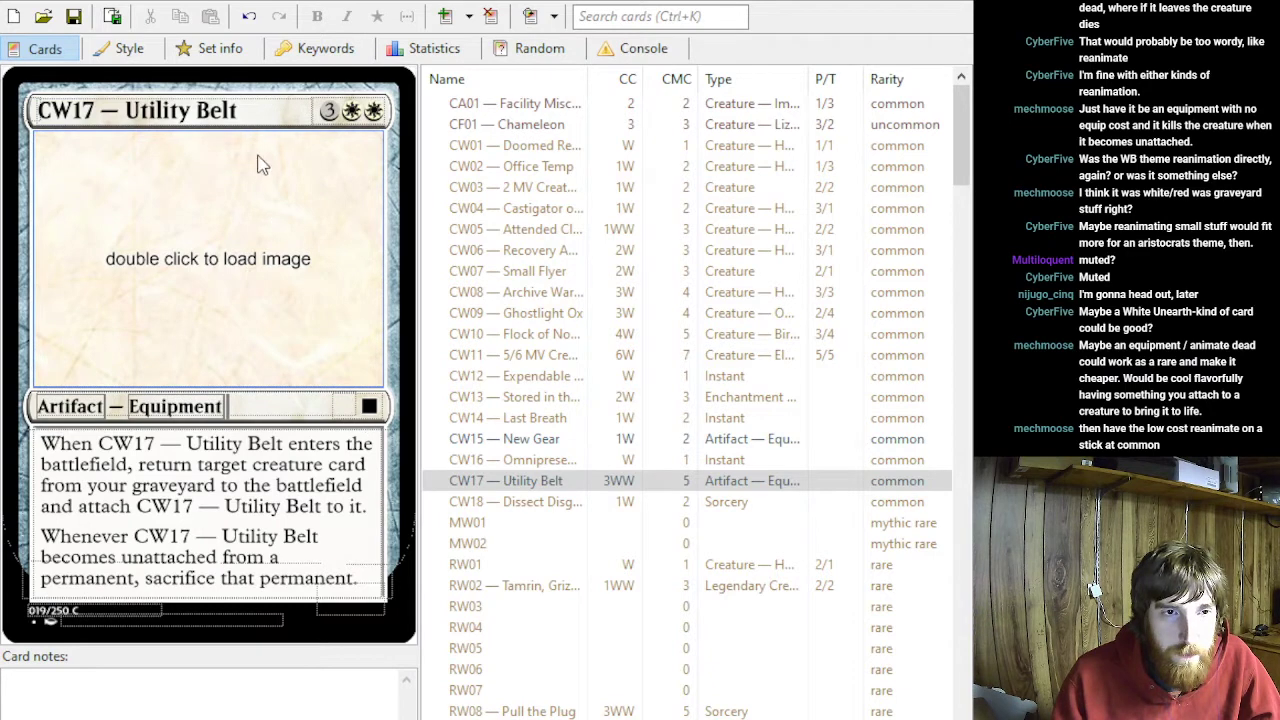
{"action": "left_click_drag", "start_coordinate": [367, 582], "coordinate": [38, 440]}
{"action": "key", "text": "ctrl+c"}
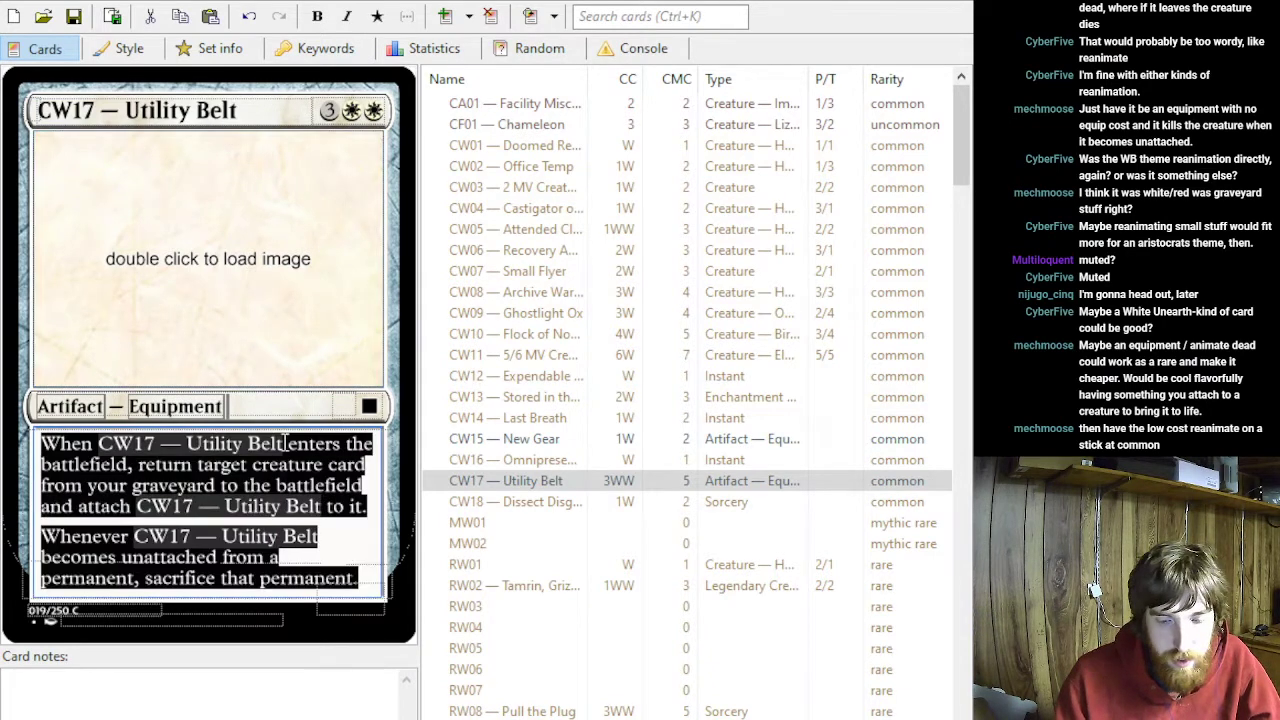
{"action": "key", "text": "BackSpace"}
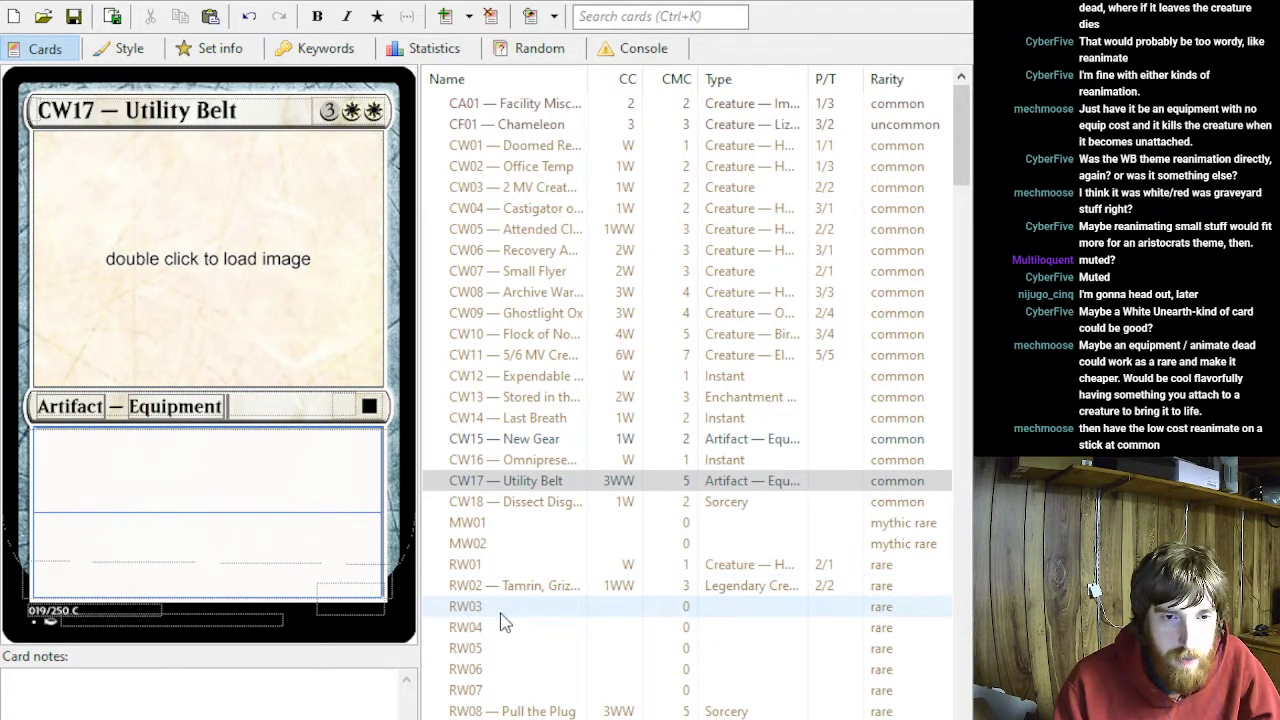
{"action": "left_click", "coordinate": [497, 695]}
{"action": "left_click", "coordinate": [189, 497]}
{"action": "key", "text": "ctrl+v"}
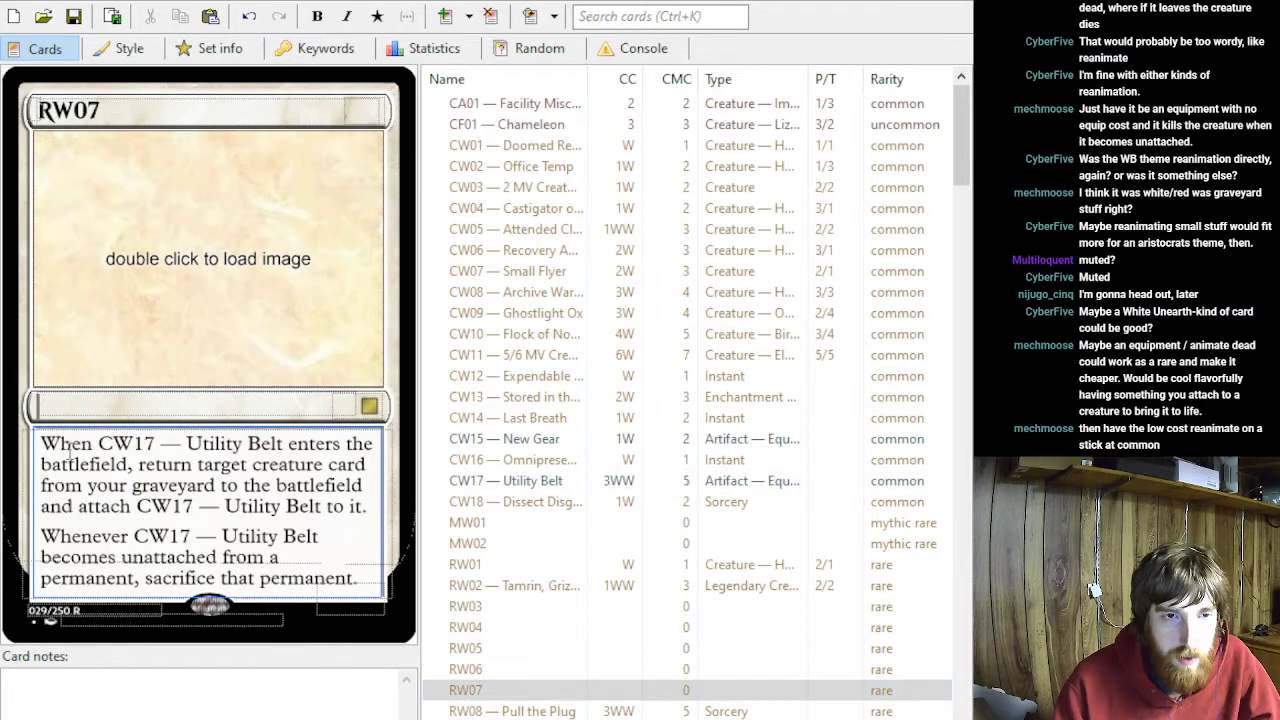
- Set RW07's type line to Artifact — Equipment and its mana cost to 2WW
{"action": "left_click", "coordinate": [24, 370]}
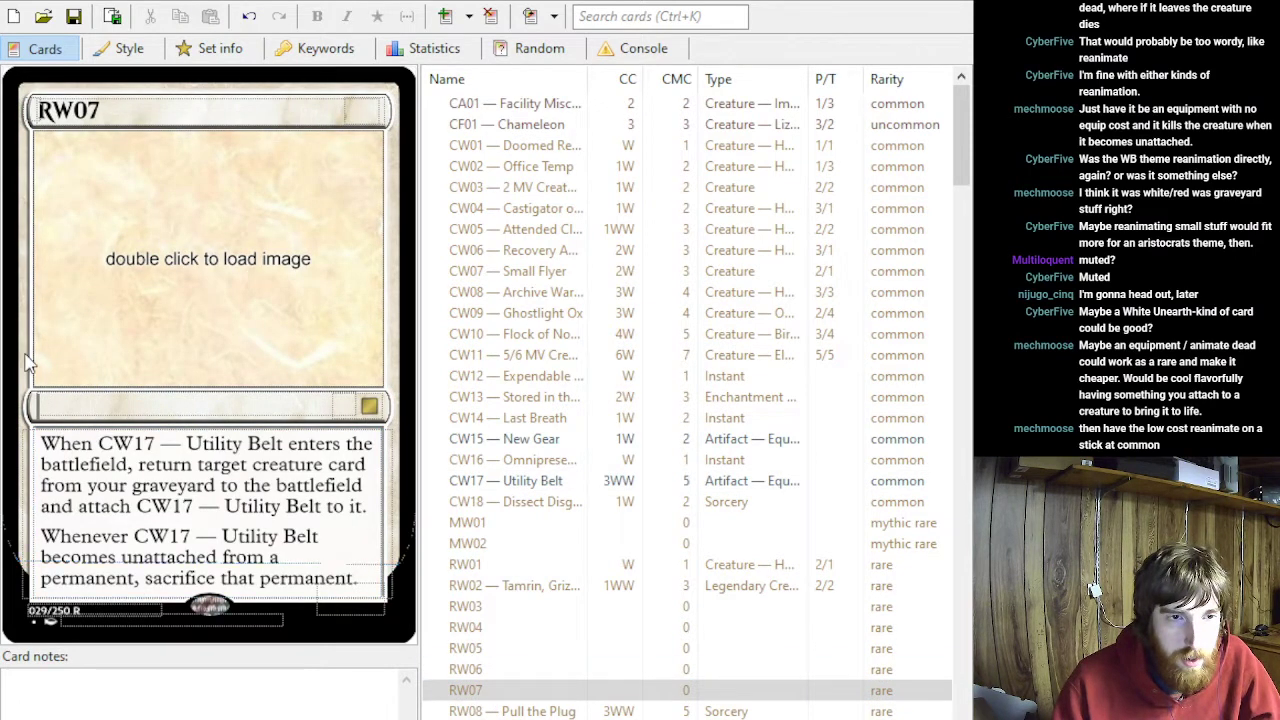
{"action": "left_click", "coordinate": [46, 405]}
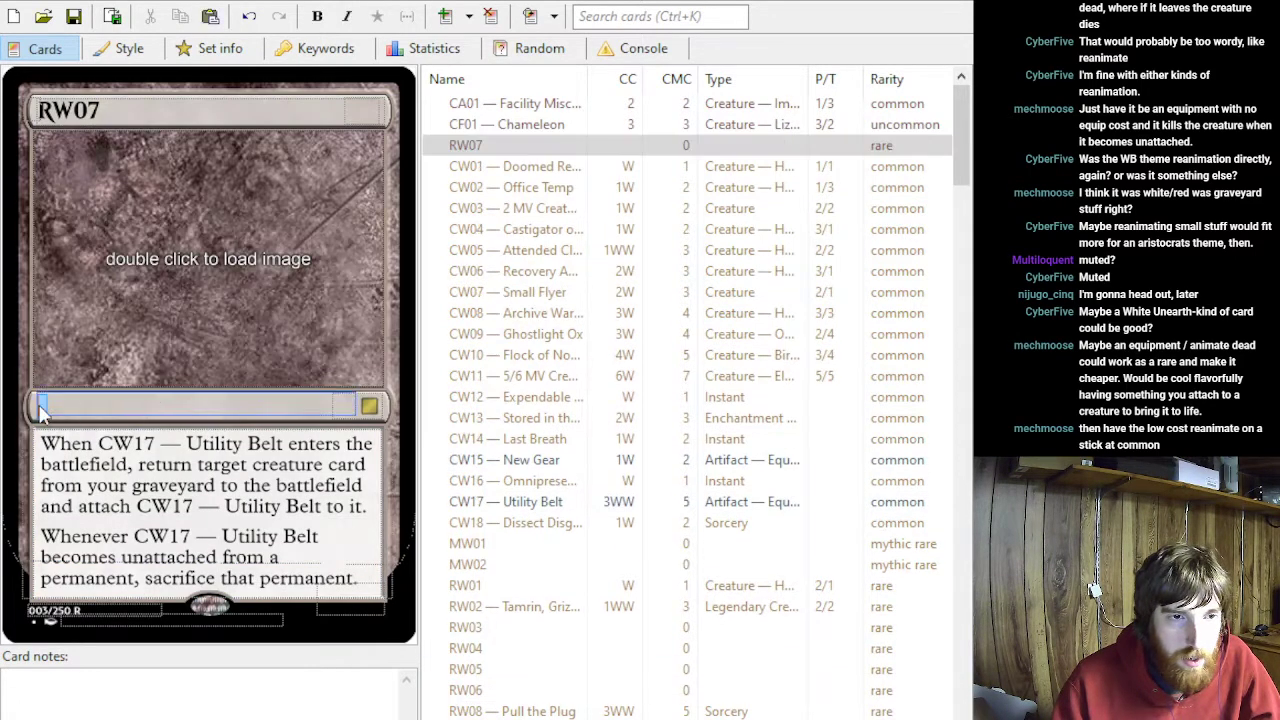
{"action": "type", "text": "Artifact"}
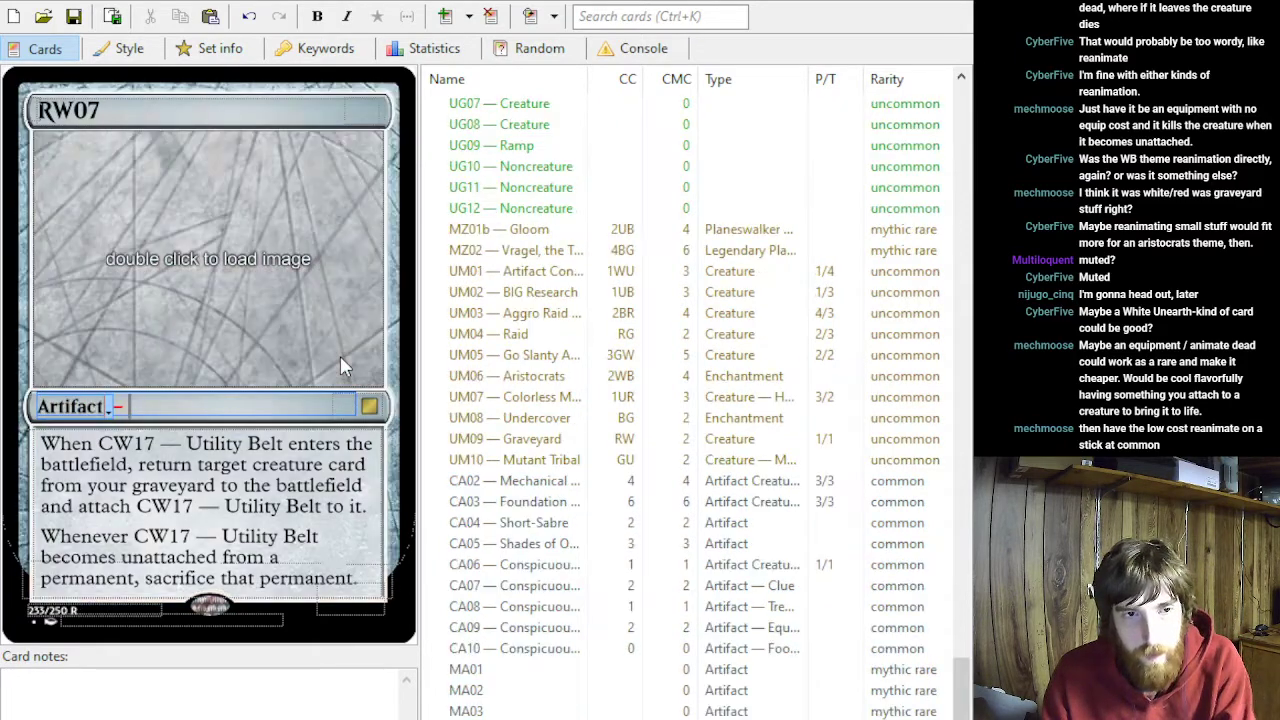
{"action": "left_click", "coordinate": [358, 112]}
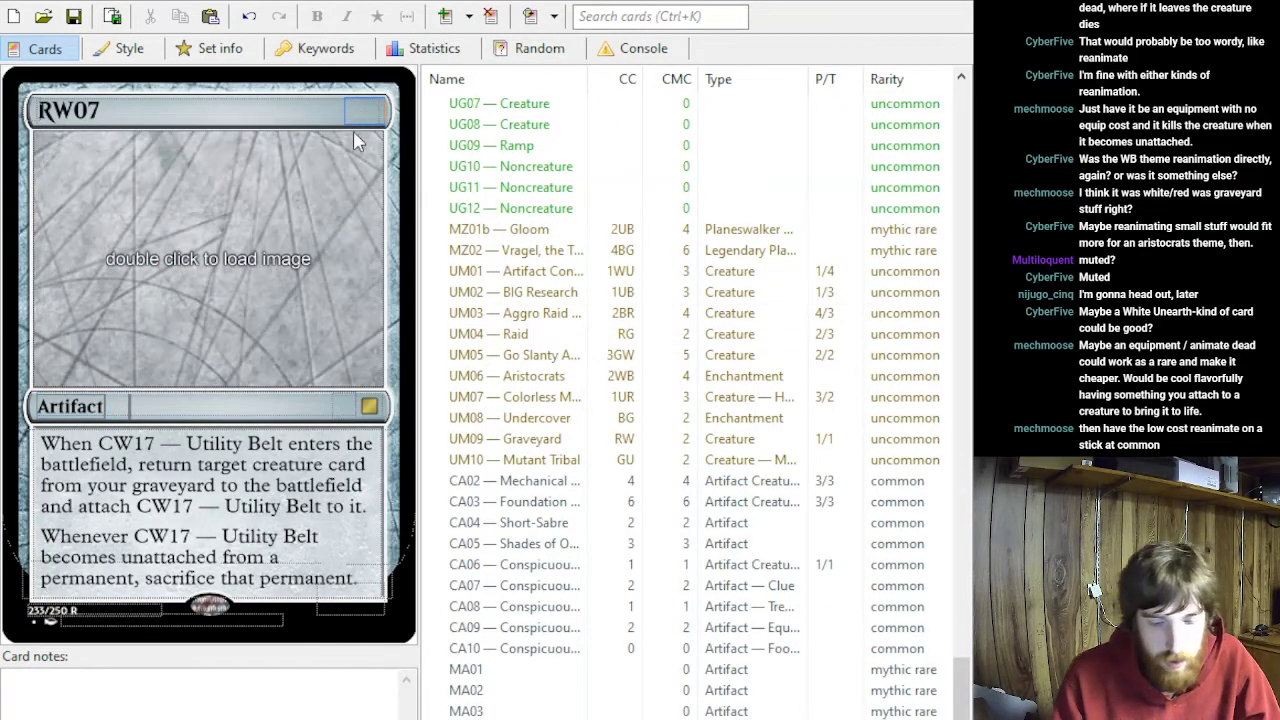
{"action": "type", "text": "2WW"}
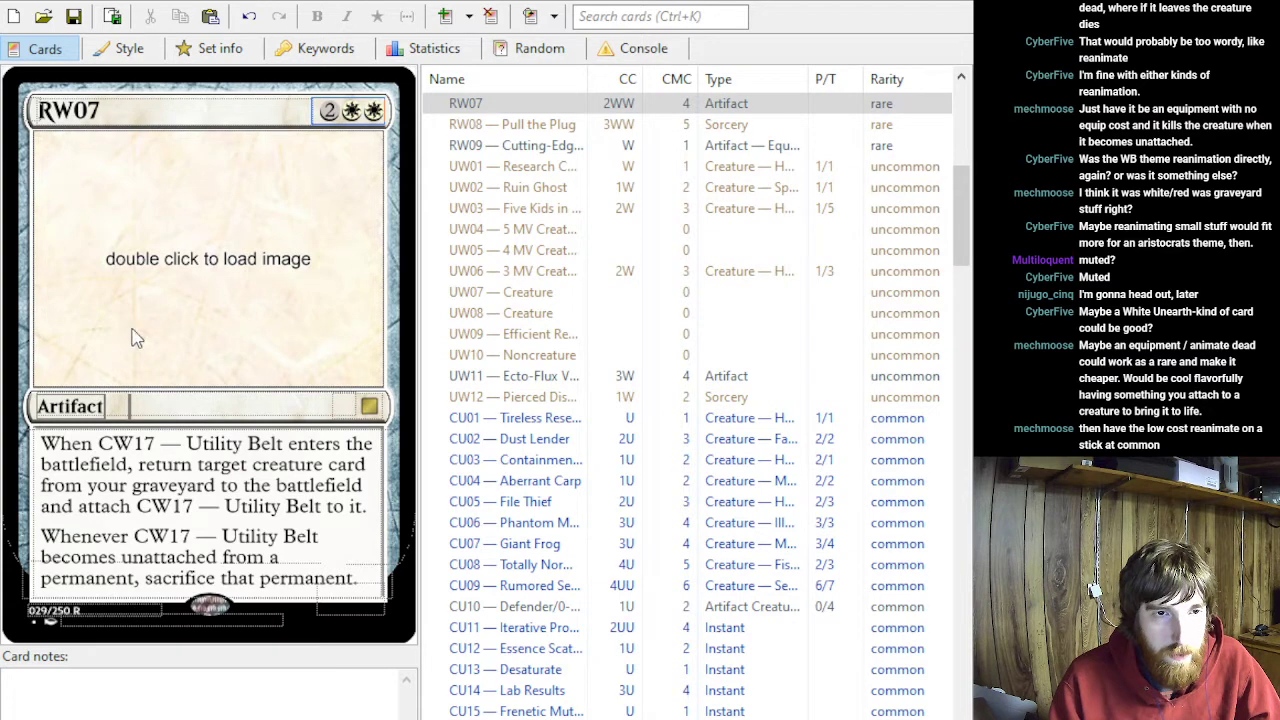
{"action": "left_click", "coordinate": [150, 406]}
{"action": "type", "text": "Equipment"}
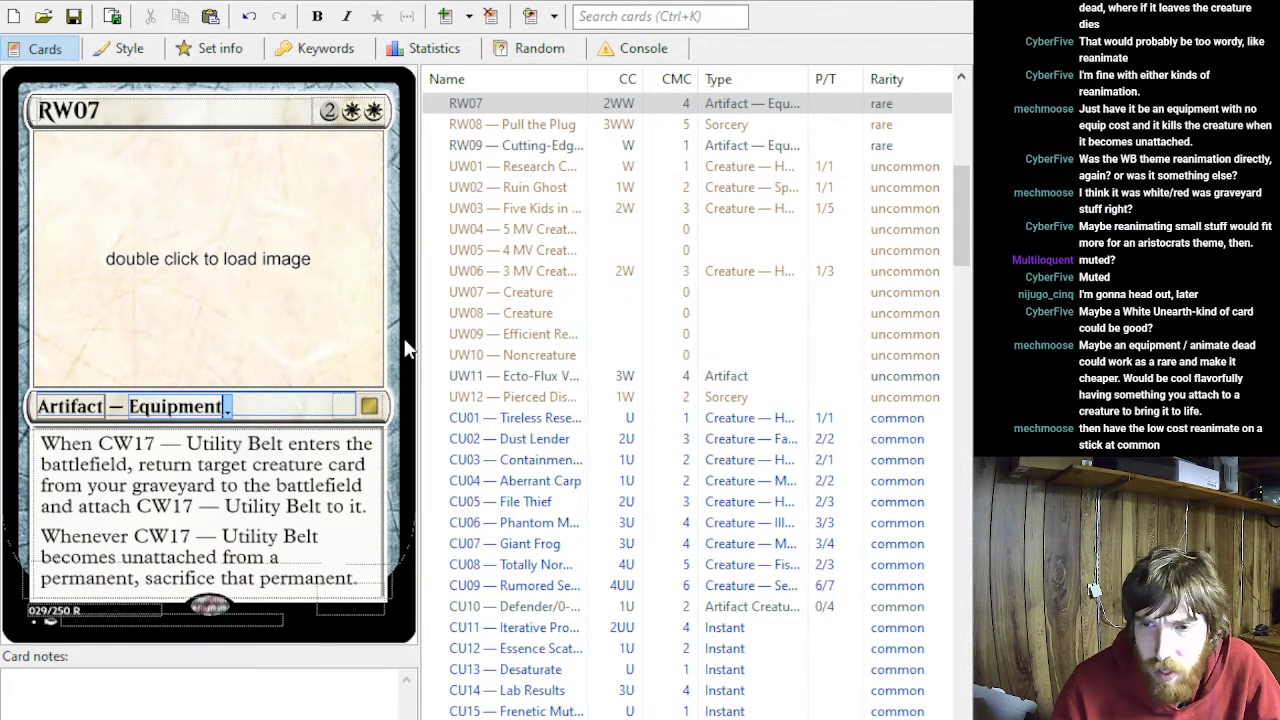
- Remove the Utility Belt title from CW17, keeping its code prefix, and clear its type line
{"action": "scroll", "coordinate": [466, 374], "scroll_direction": "up", "scroll_amount": 9}
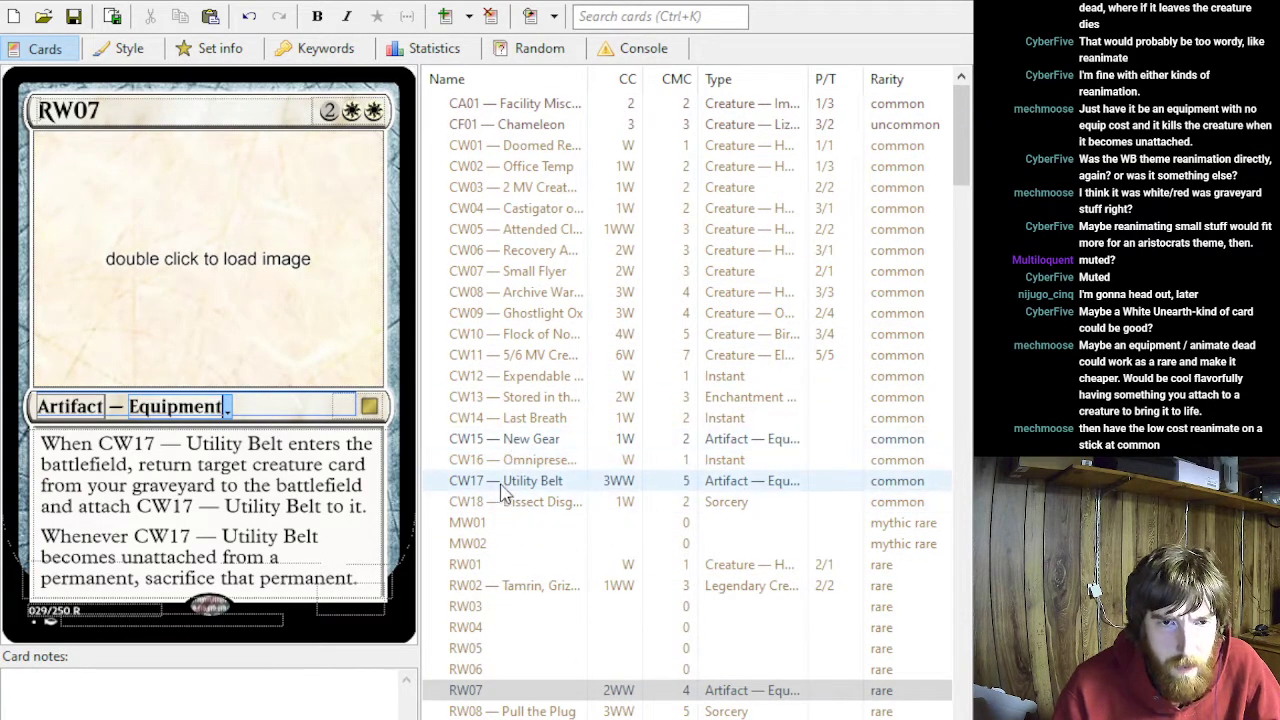
{"action": "left_click", "coordinate": [503, 485]}
{"action": "left_click", "coordinate": [28, 337]}
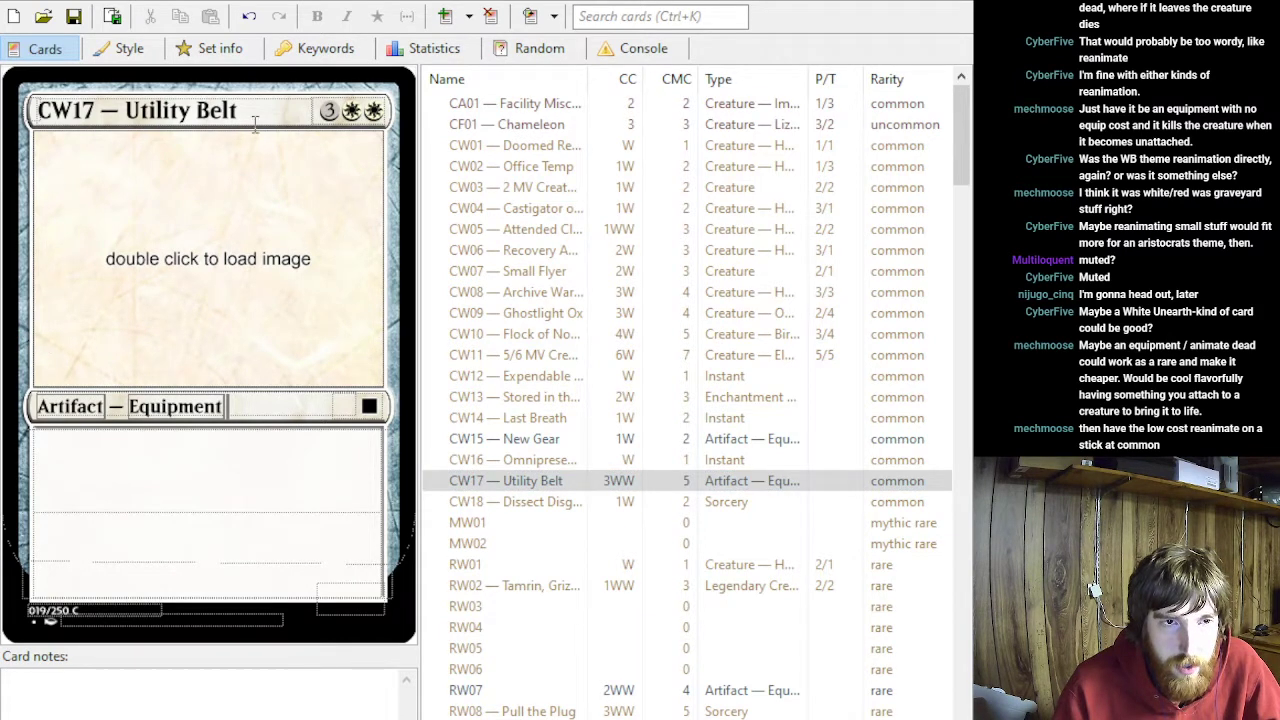
{"action": "left_click_drag", "start_coordinate": [255, 120], "coordinate": [124, 120]}
{"action": "key", "text": "BackSpace"}
{"action": "double_click", "coordinate": [50, 405]}
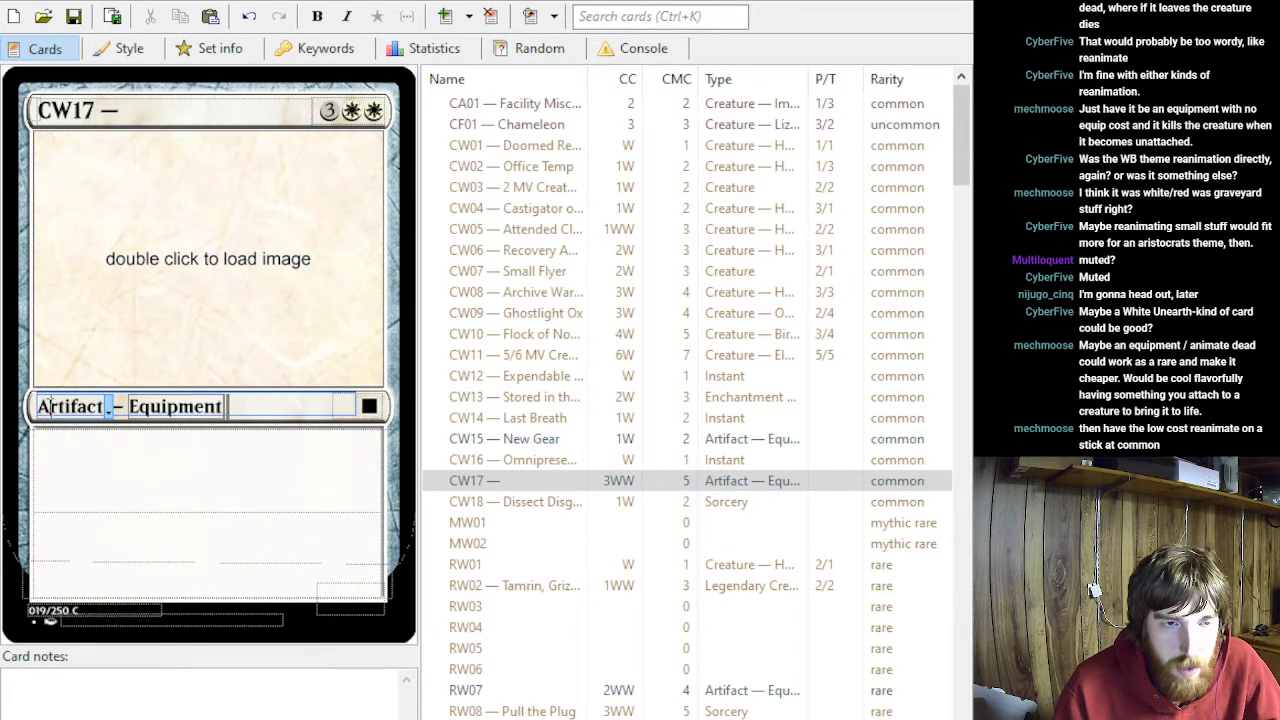
{"action": "key", "text": "BackSpace"}
{"action": "key", "text": "shift+End"}
{"action": "key", "text": "BackSpace"}
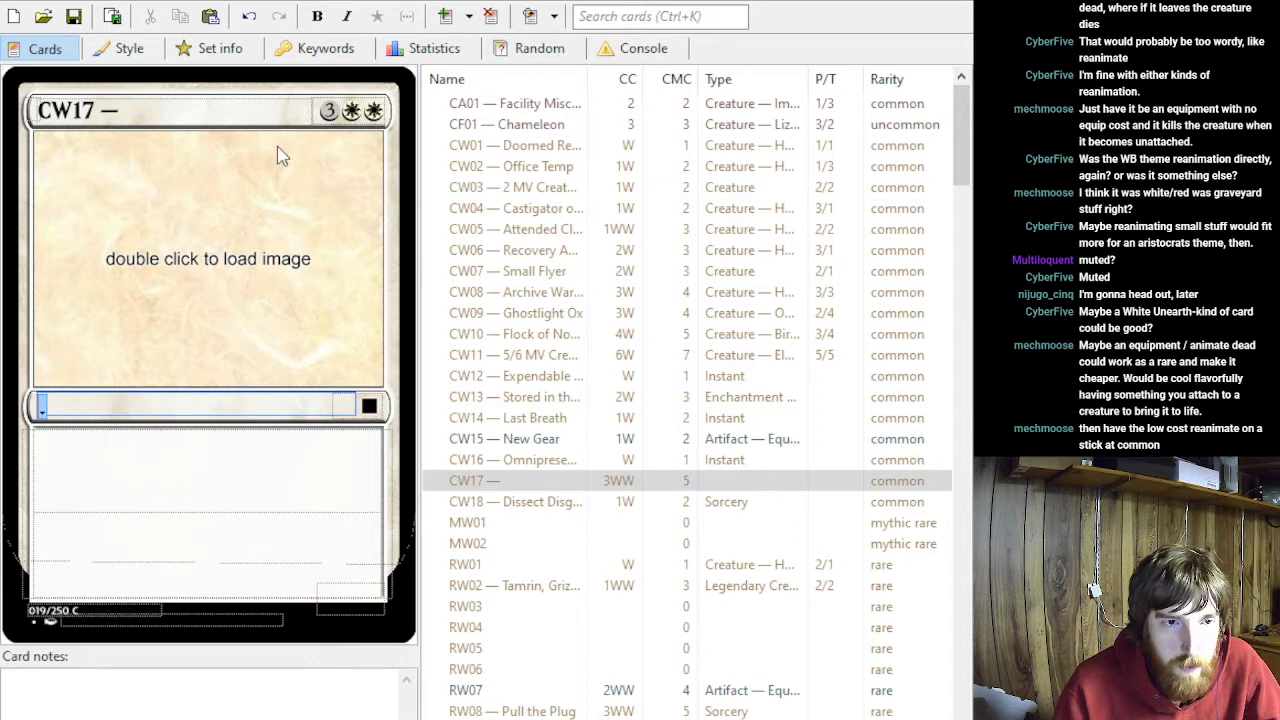
- Set CW17's mana cost to W and its card type to Sorcery
{"action": "left_click", "coordinate": [352, 113]}
{"action": "key", "text": "BackSpace"}
{"action": "key", "text": "BackSpace"}
{"action": "left_click", "coordinate": [38, 410]}
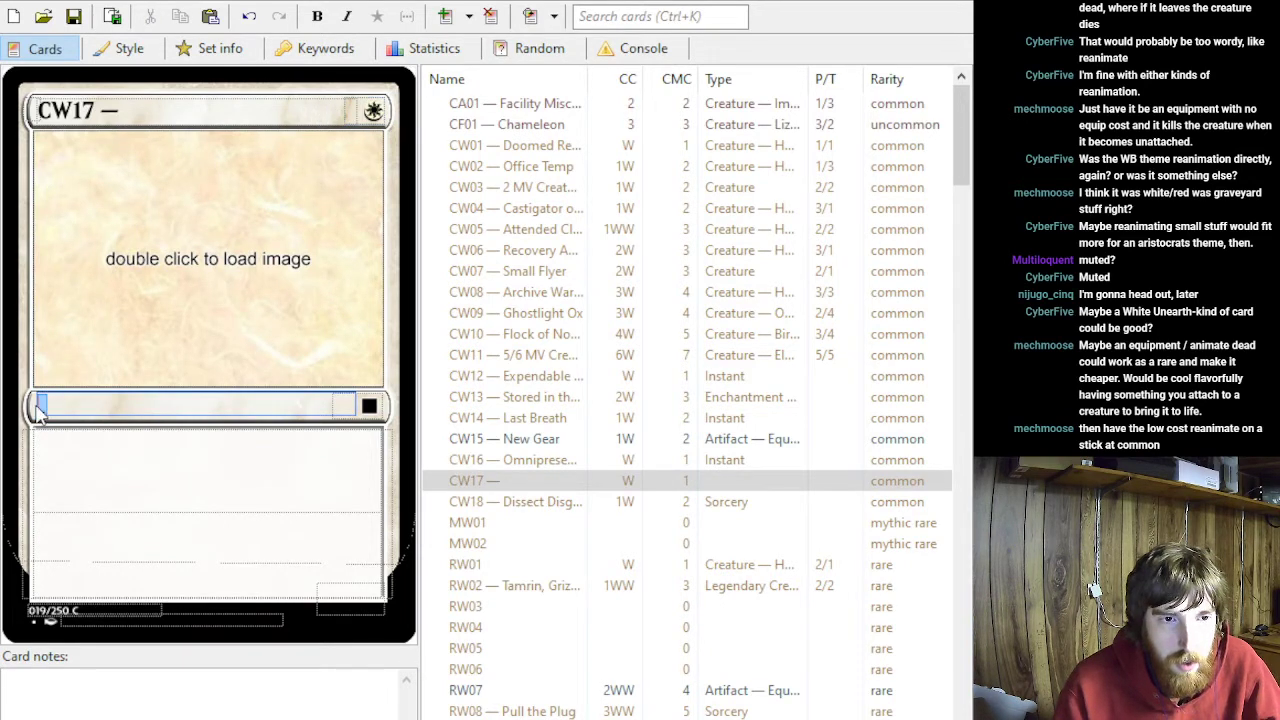
{"action": "type", "text": "Socr"}
{"action": "type", "text": "e"}
{"action": "key", "text": "BackSpace"}
{"action": "key", "text": "BackSpace"}
{"action": "key", "text": "BackSpace"}
{"action": "type", "text": "rcery"}
- Write CW17's rules text: "Return target creature card with mana value 3 or less from your graveyard to the battlefield."
{"action": "key", "text": "Tab"}
{"action": "key", "text": "Tab"}
{"action": "type", "text": "Returnt arget"}
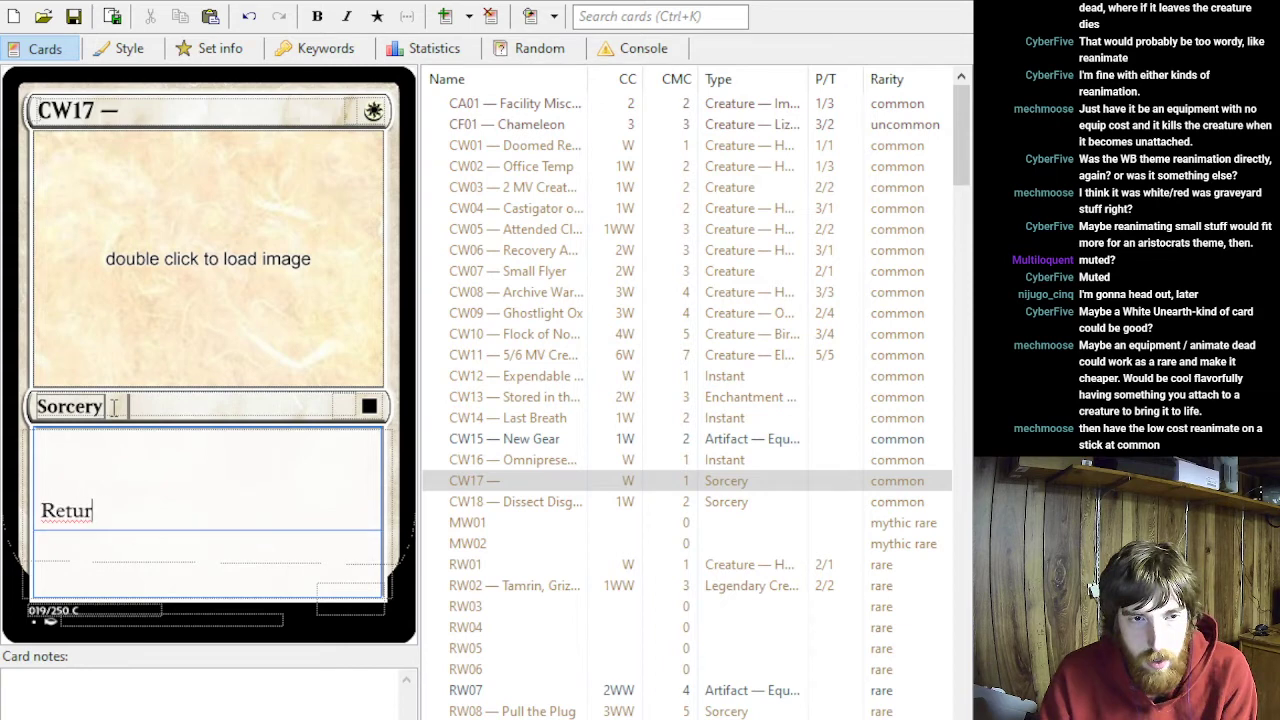
{"action": "key", "text": "BackSpace"}
{"action": "key", "text": "BackSpace"}
{"action": "key", "text": "BackSpace"}
{"action": "key", "text": "BackSpace"}
{"action": "key", "text": "BackSpace"}
{"action": "key", "text": "BackSpace"}
{"action": "key", "text": "BackSpace"}
{"action": "type", "text": "target creature card"}
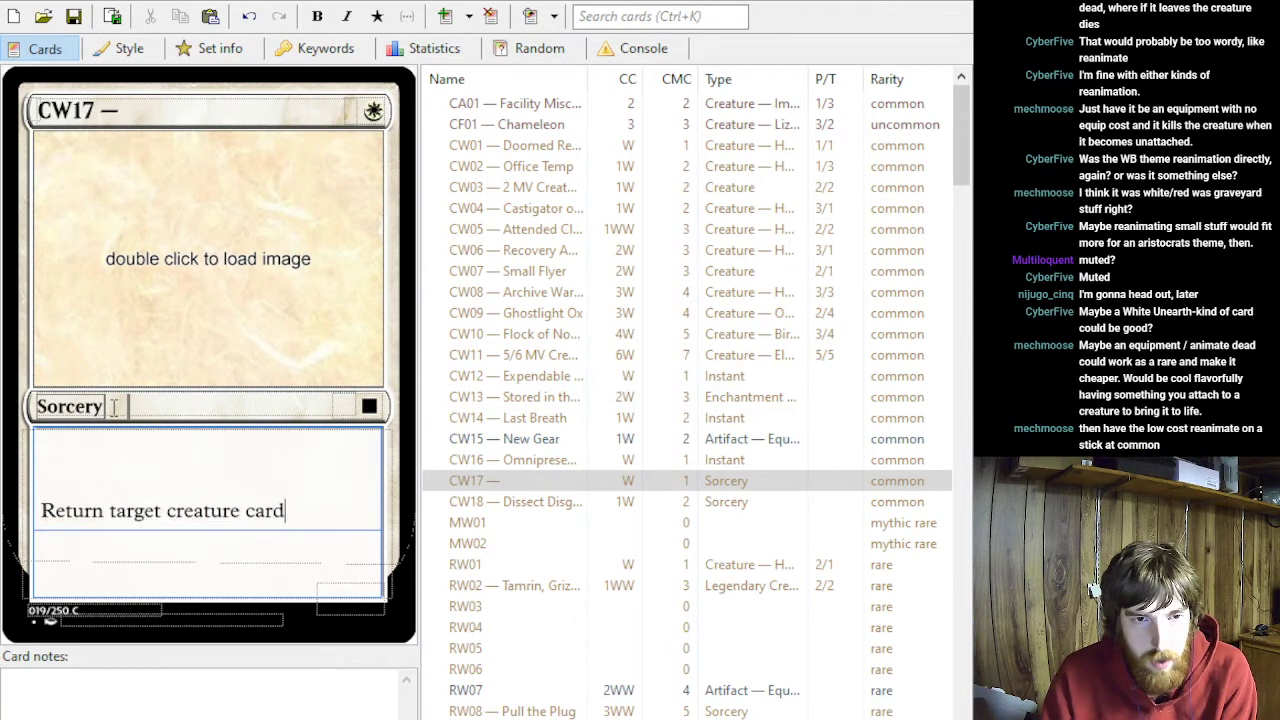
{"action": "type", "text": " with mana valu"}
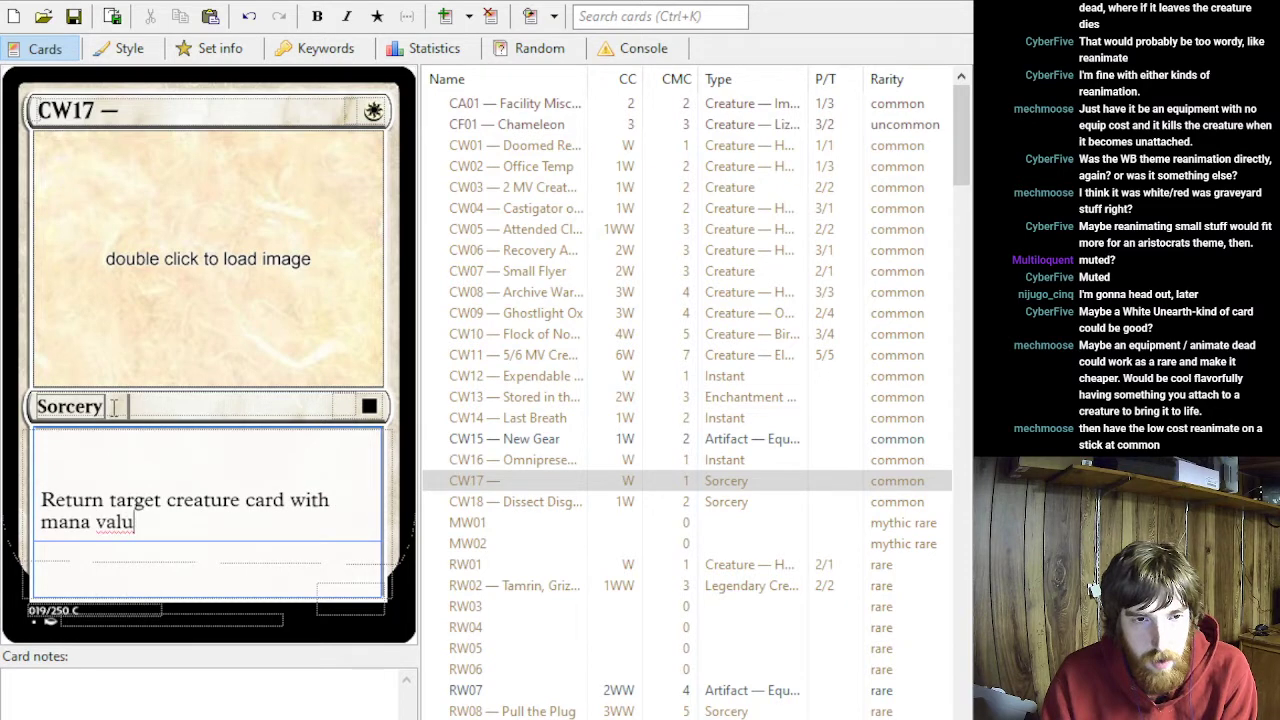
{"action": "type", "text": "e 3 or less v"}
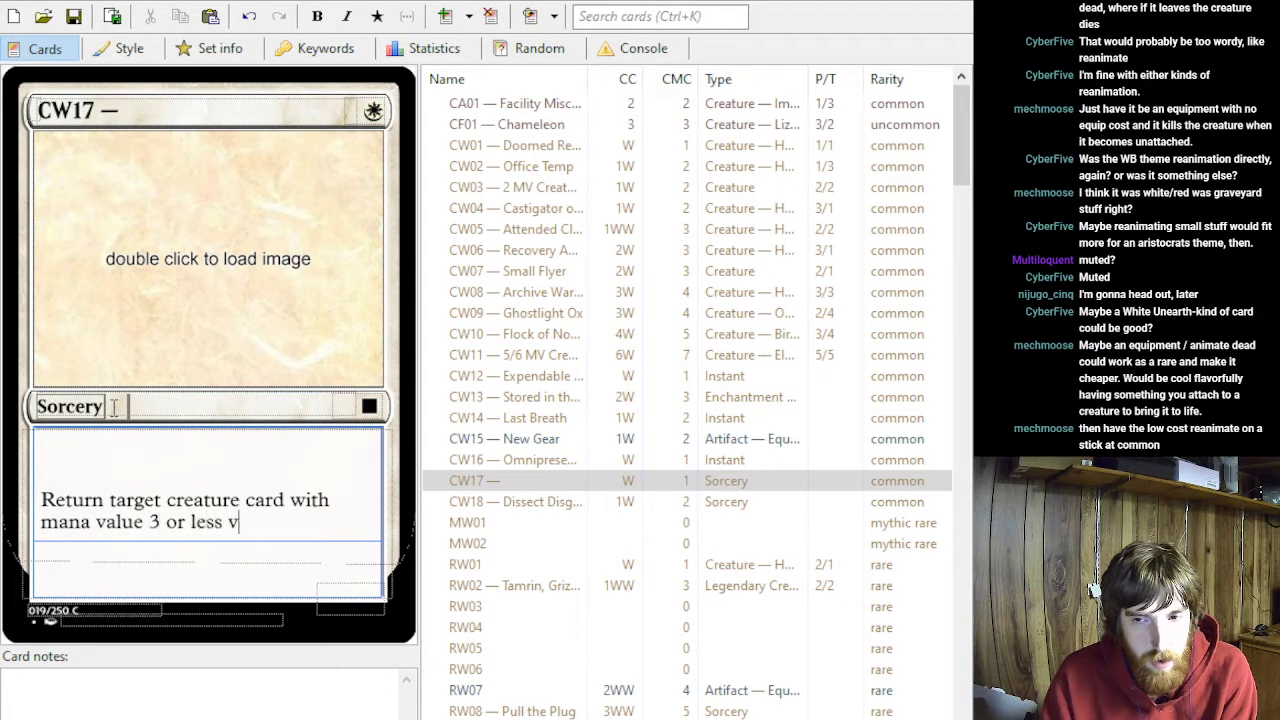
{"action": "key", "text": "BackSpace"}
{"action": "type", "text": "from your gr"}
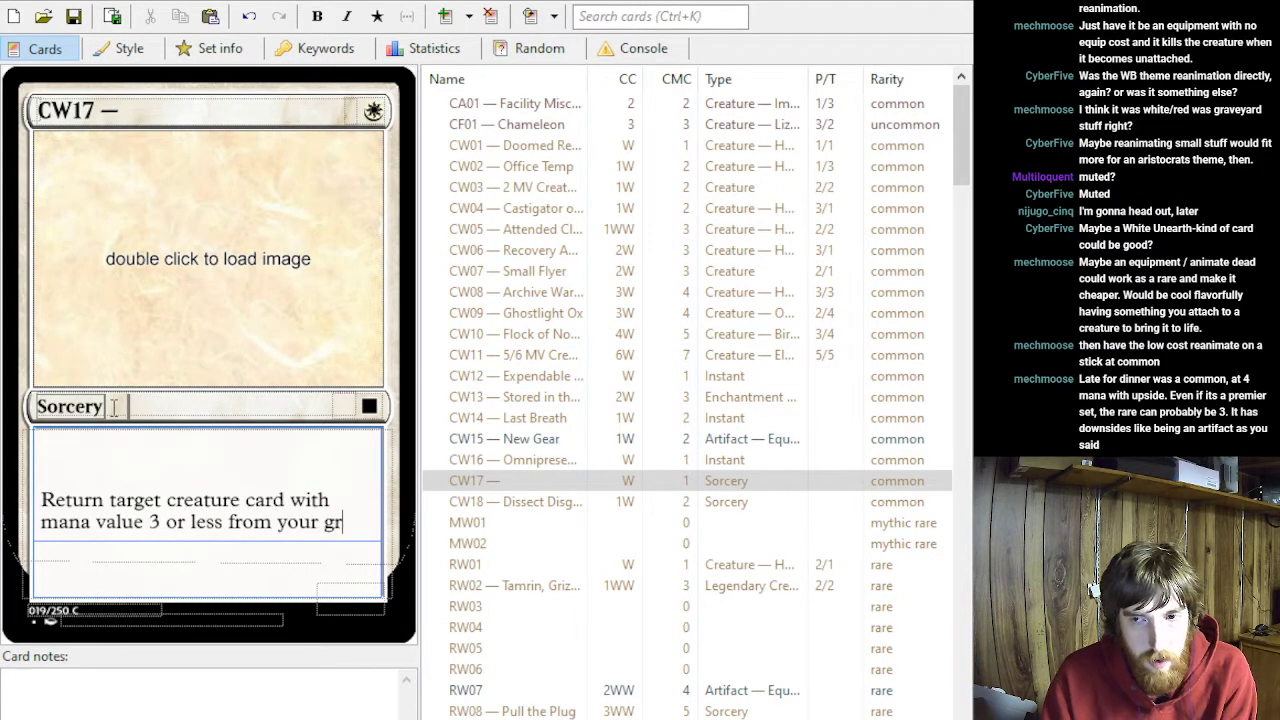
{"action": "type", "text": "aveyard to the battl"}
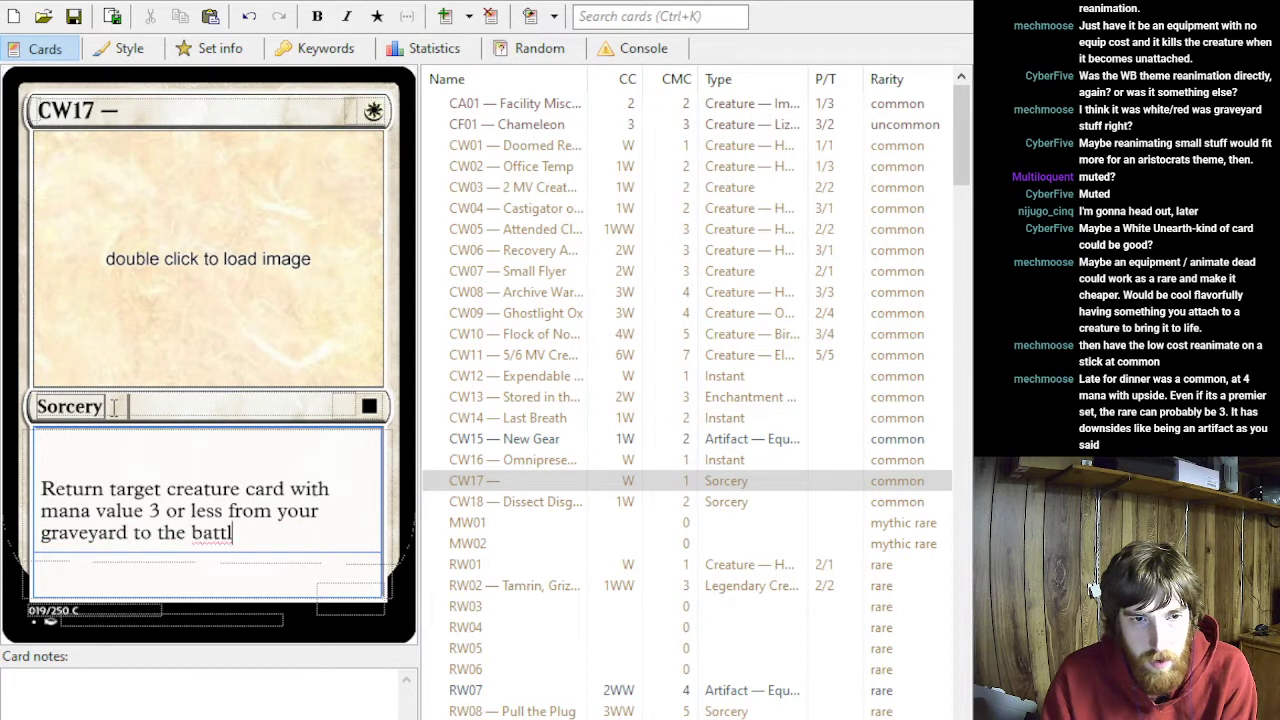
{"action": "type", "text": "efield."}
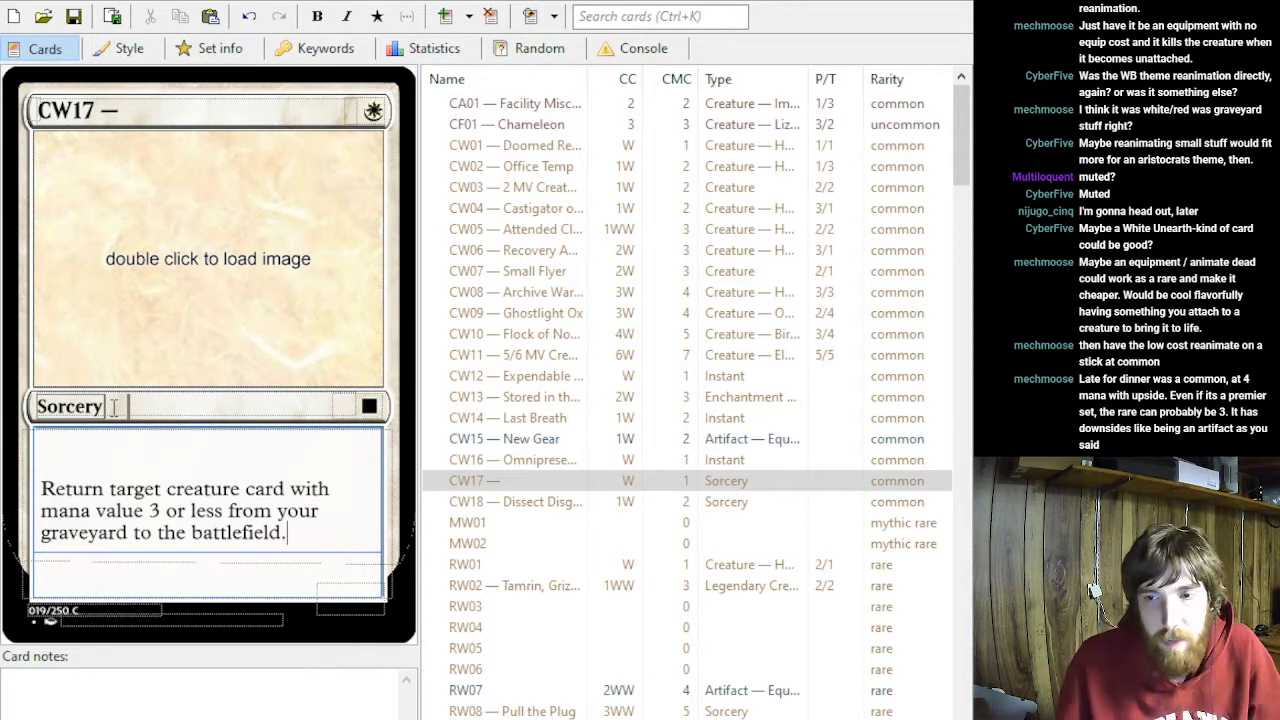
- Set the mana cost of the rare Equipment RW07 to 1WW
{"action": "scroll", "coordinate": [800, 665], "scroll_direction": "down", "scroll_amount": 4}
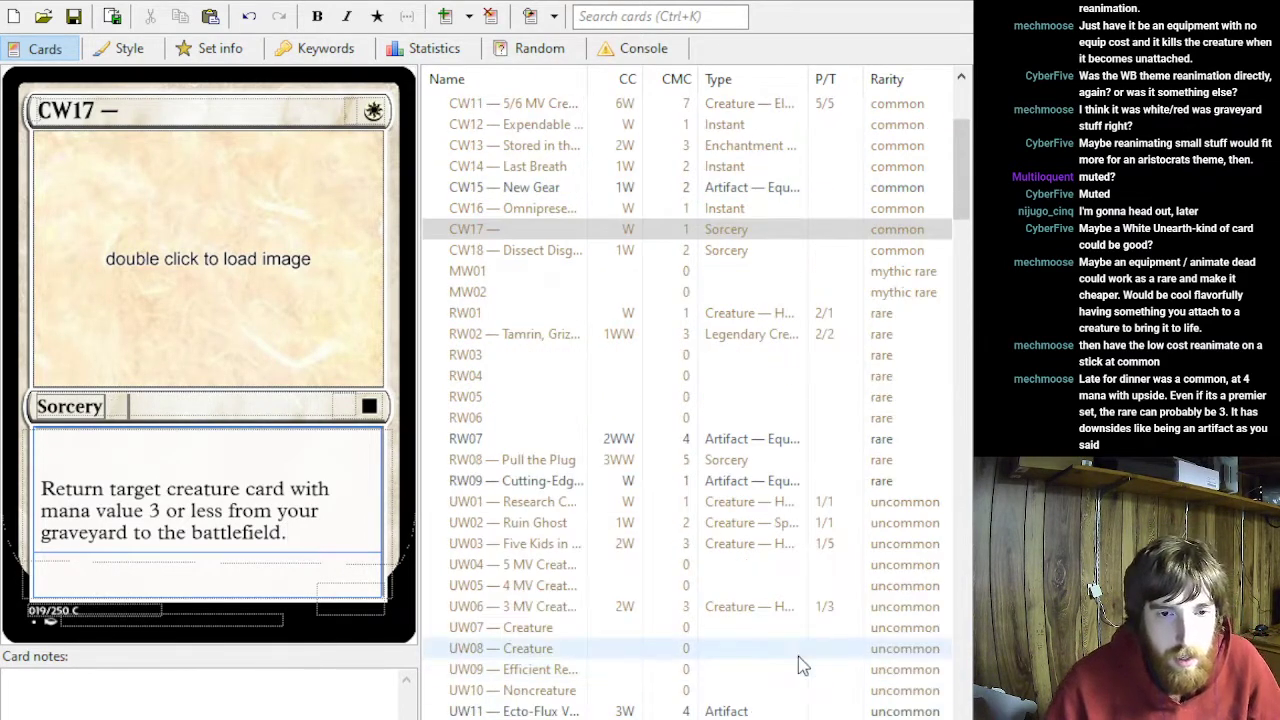
{"action": "left_click", "coordinate": [568, 440]}
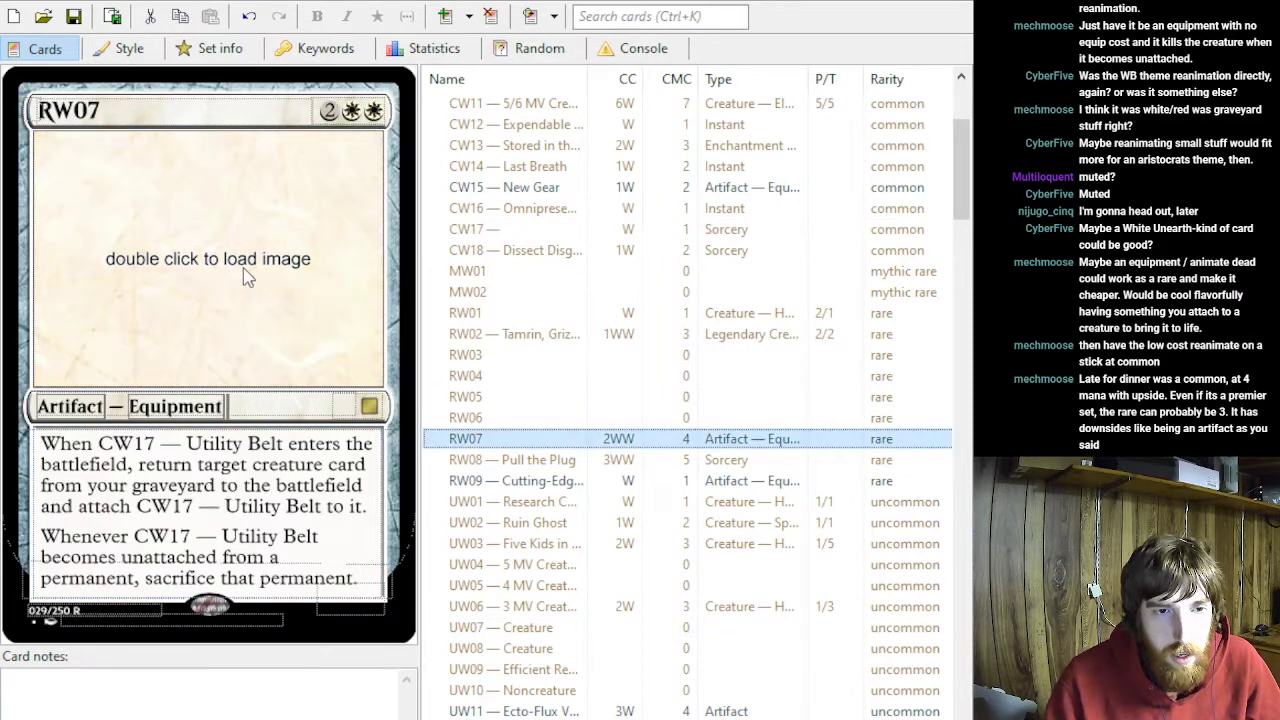
{"action": "left_click", "coordinate": [336, 108]}
{"action": "key", "text": "BackSpace"}
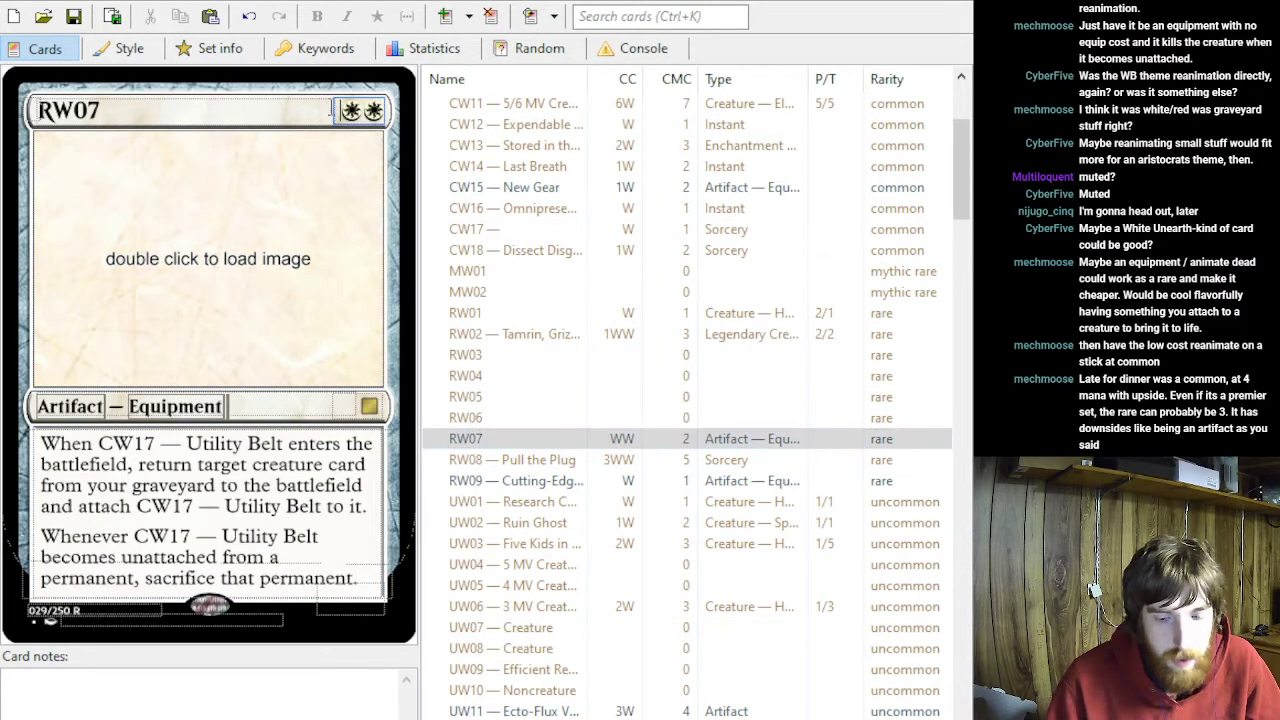
{"action": "type", "text": "1"}
- Add a dash after RW07's code in its name, trying Iron Lung as the title and removing it
{"action": "left_click", "coordinate": [134, 110]}
{"action": "type", "text": "—"}
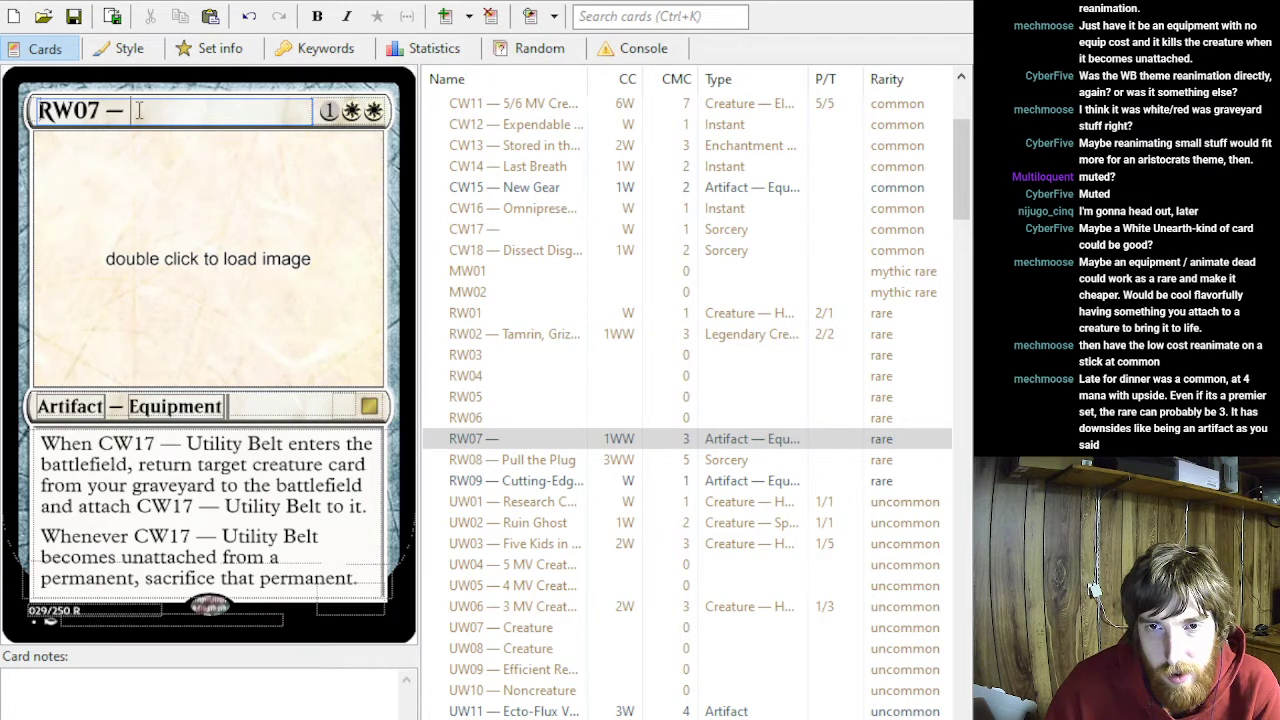
{"action": "type", "text": "Iron Lung"}
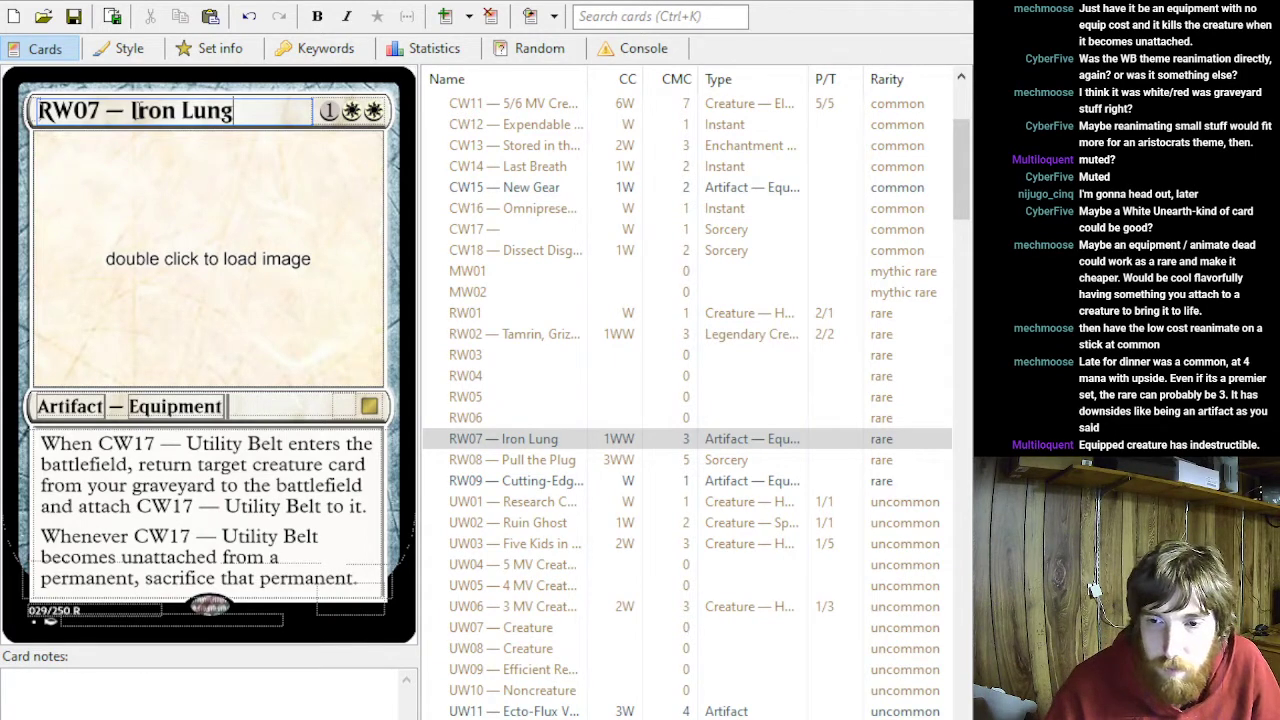
{"action": "key", "text": "BackSpace"}
{"action": "key", "text": "BackSpace"}
{"action": "key", "text": "BackSpace"}
{"action": "key", "text": "BackSpace"}
{"action": "key", "text": "BackSpace"}
{"action": "key", "text": "BackSpace"}
{"action": "key", "text": "BackSpace"}
{"action": "key", "text": "BackSpace"}
{"action": "key", "text": "BackSpace"}
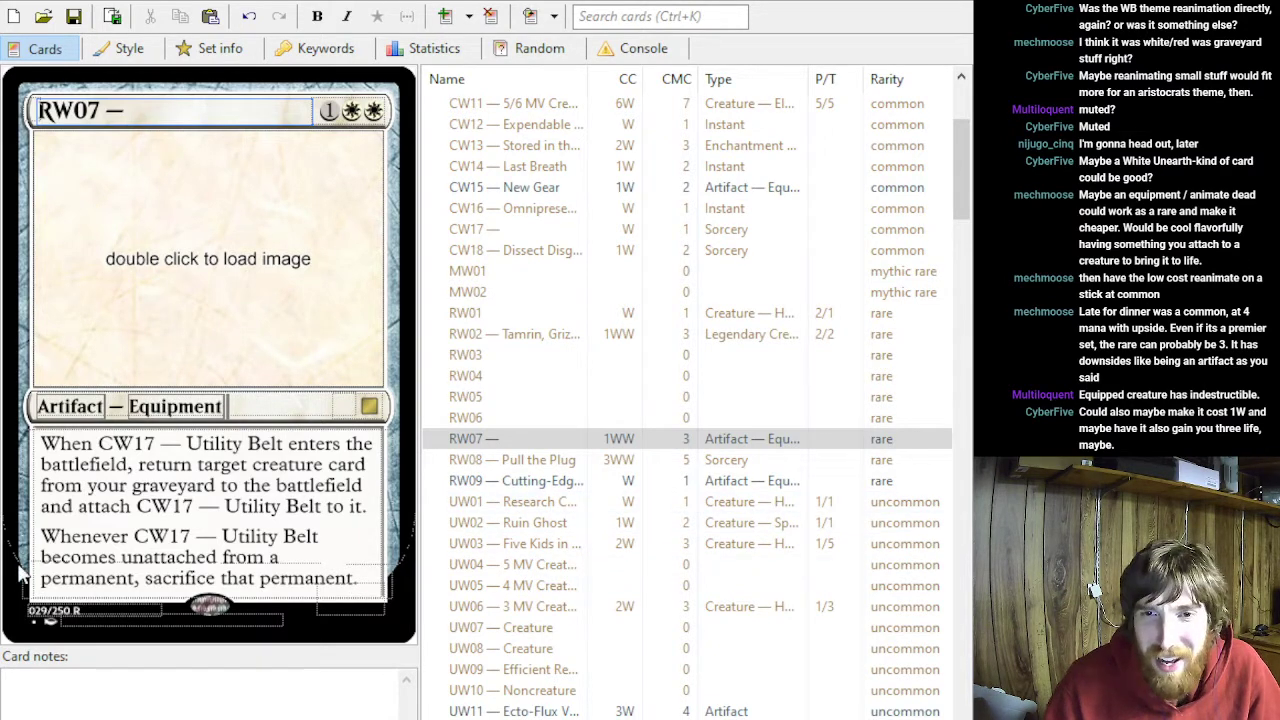
- Set RW07's mana cost to 2WW
{"action": "scroll", "coordinate": [537, 238], "scroll_direction": "up", "scroll_amount": 4}
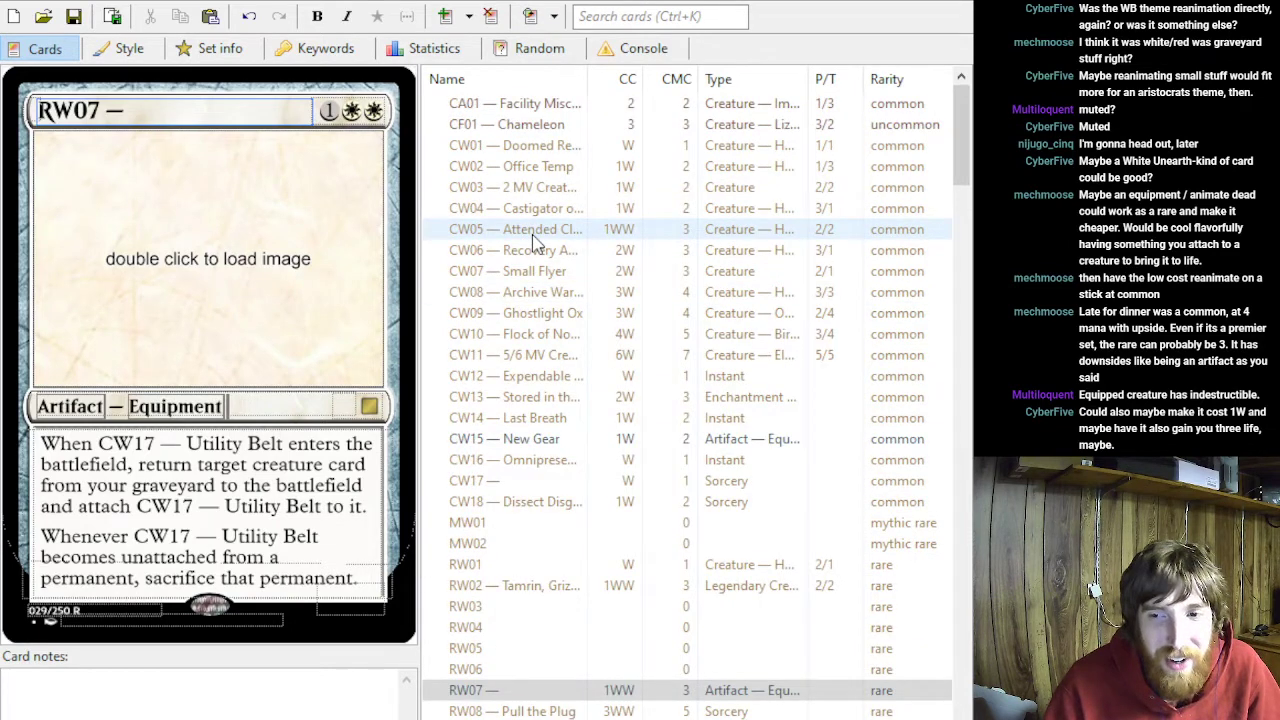
{"action": "left_click", "coordinate": [329, 112]}
{"action": "key", "text": "BackSpace"}
{"action": "type", "text": "2"}
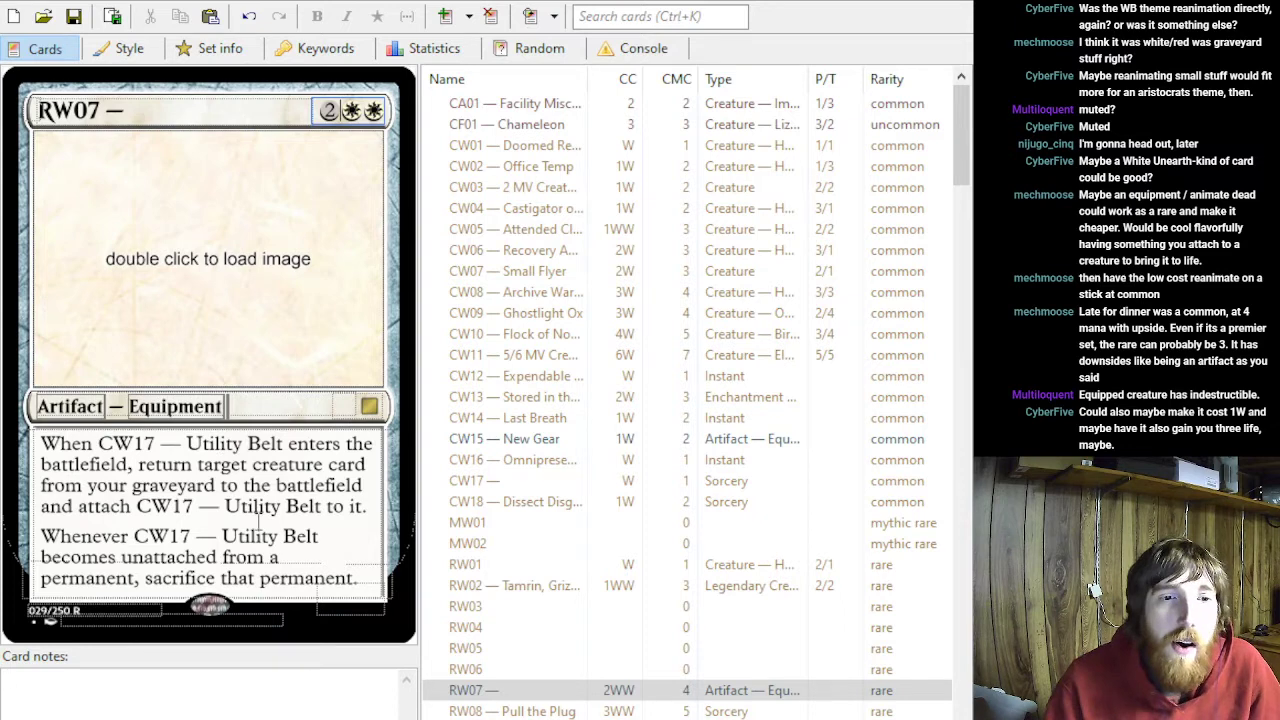
- Add "Equipped creature has indestructible." as a new final line of RW07's rules text
{"action": "left_click", "coordinate": [378, 578]}
{"action": "key", "text": "Return"}
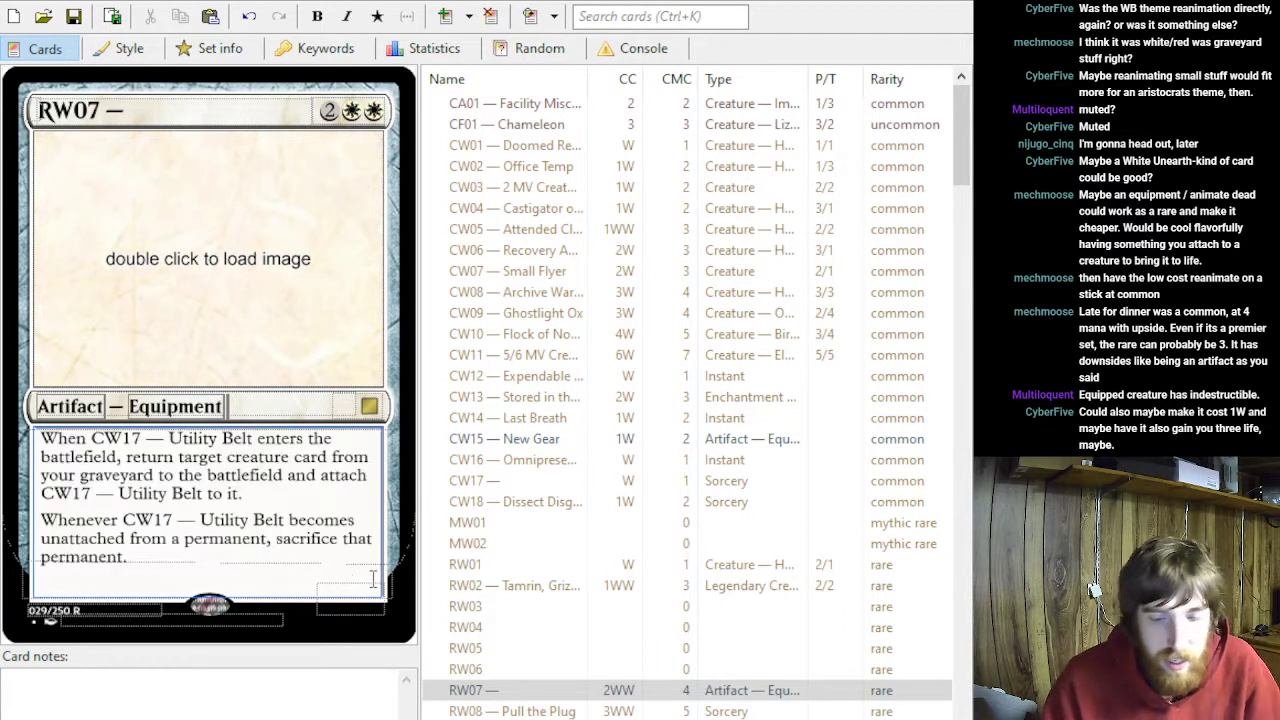
{"action": "type", "text": "Equipped"}
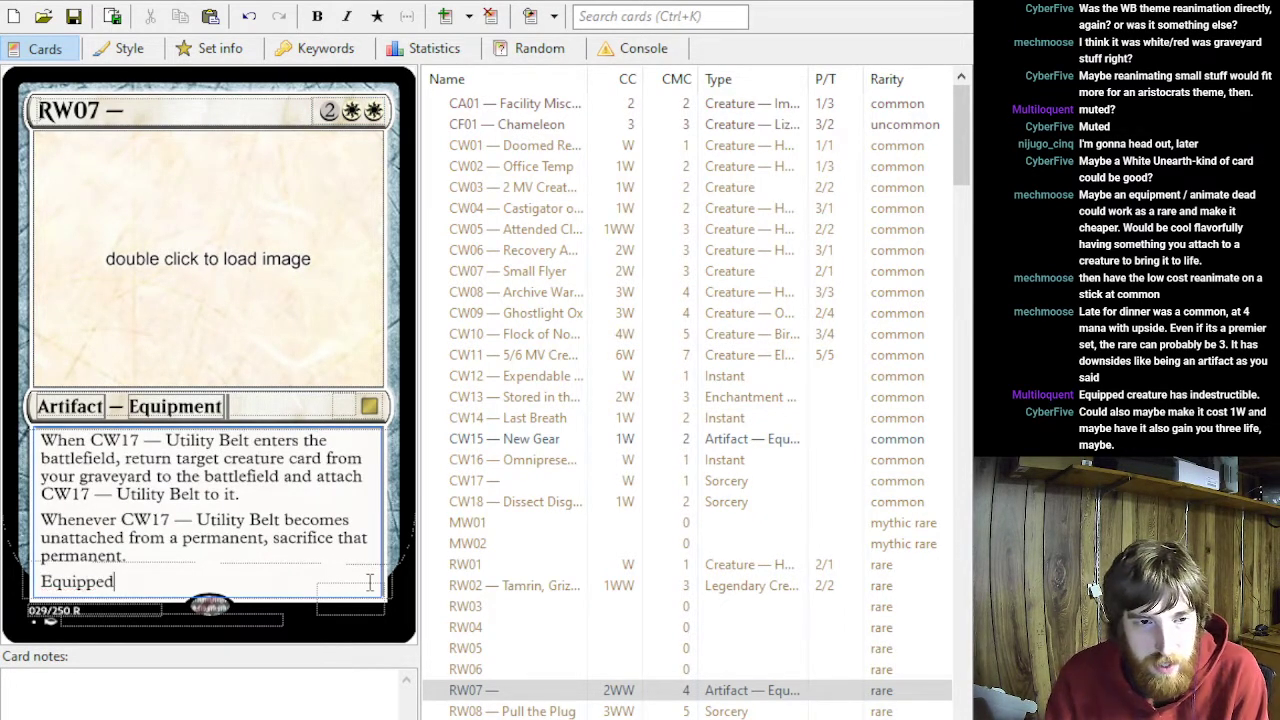
{"action": "type", "text": " creature has inde"}
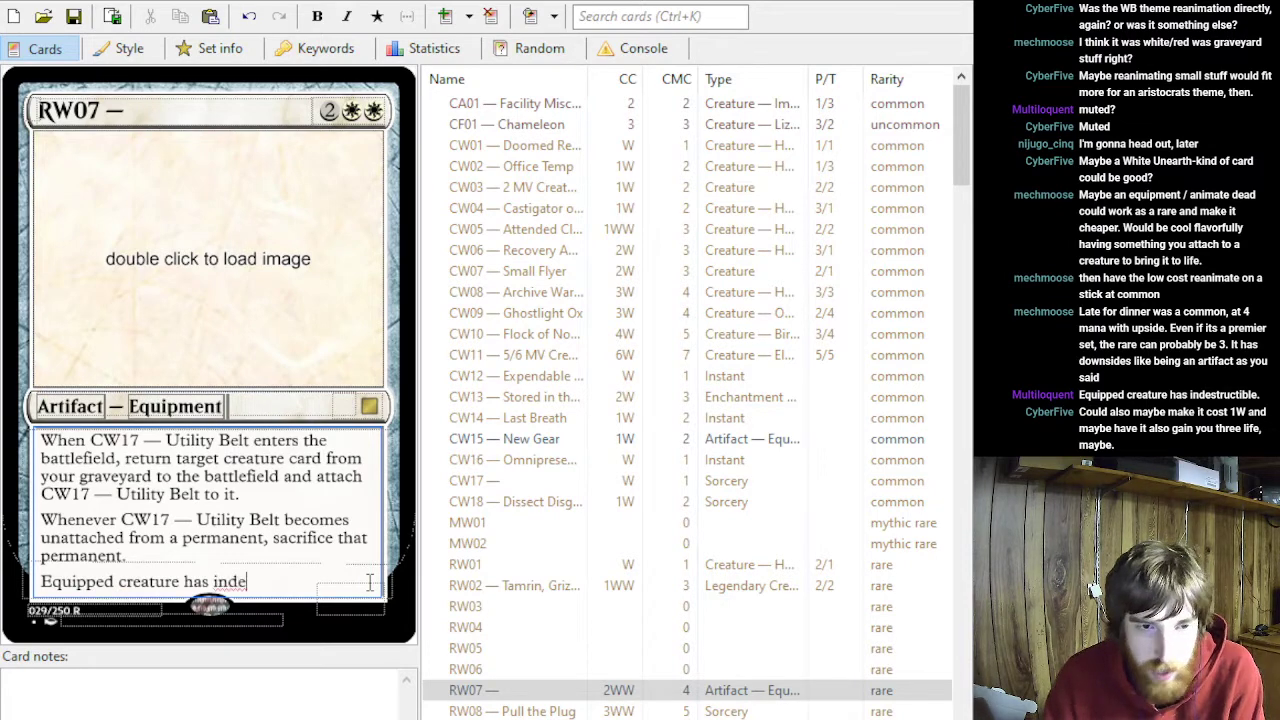
{"action": "type", "text": "structible."}
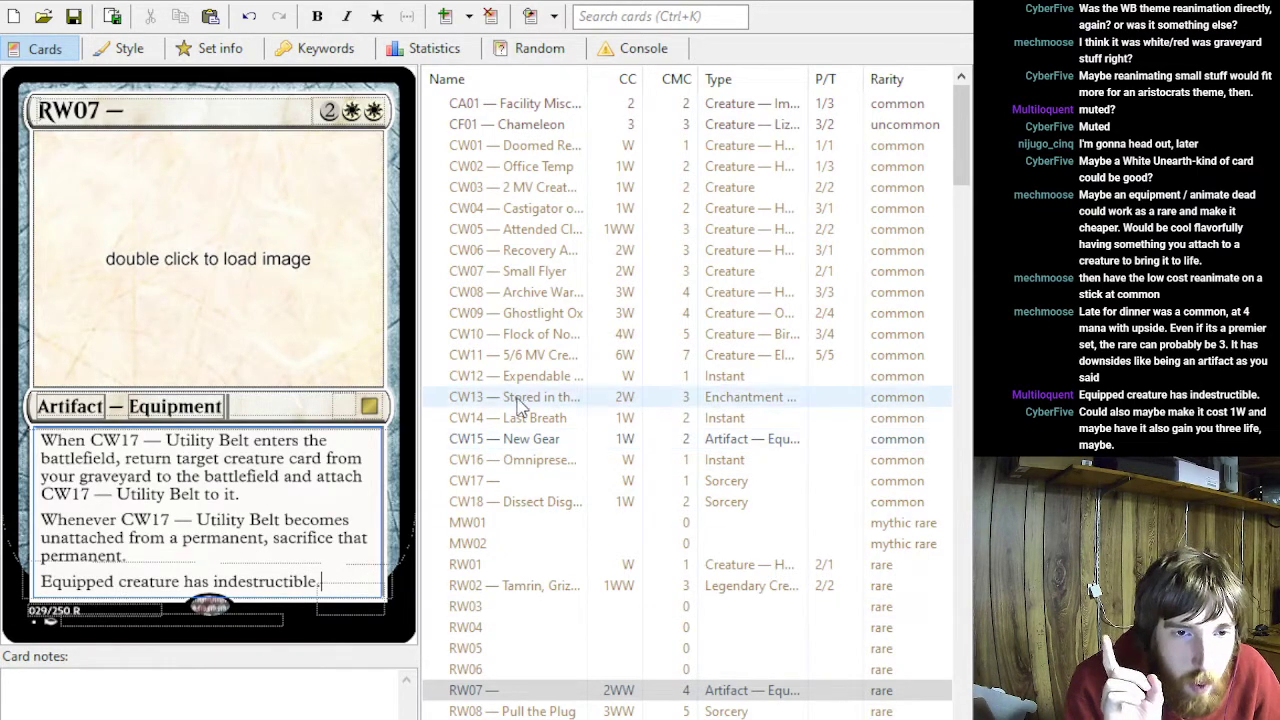
- Search the set's cards for "life" and examine how the matching cards handle life gain and loss
{"action": "left_click", "coordinate": [503, 480]}
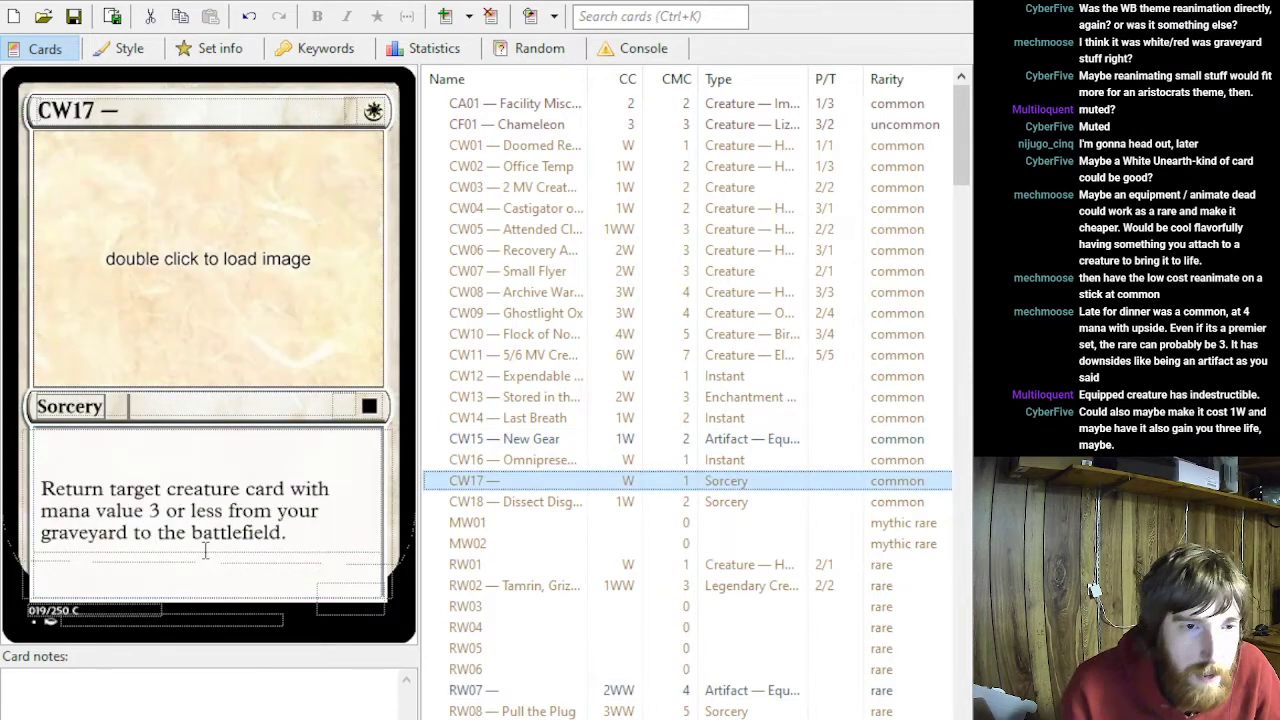
{"action": "left_click", "coordinate": [297, 538]}
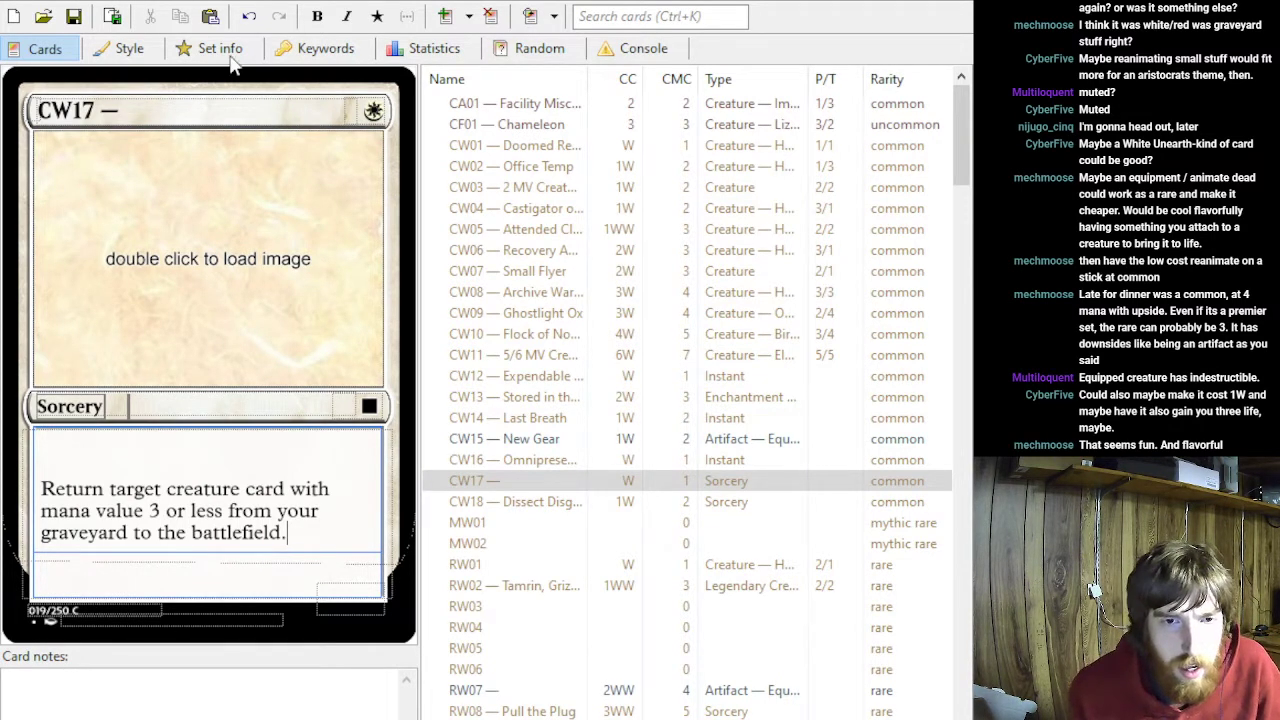
{"action": "left_click", "coordinate": [636, 11]}
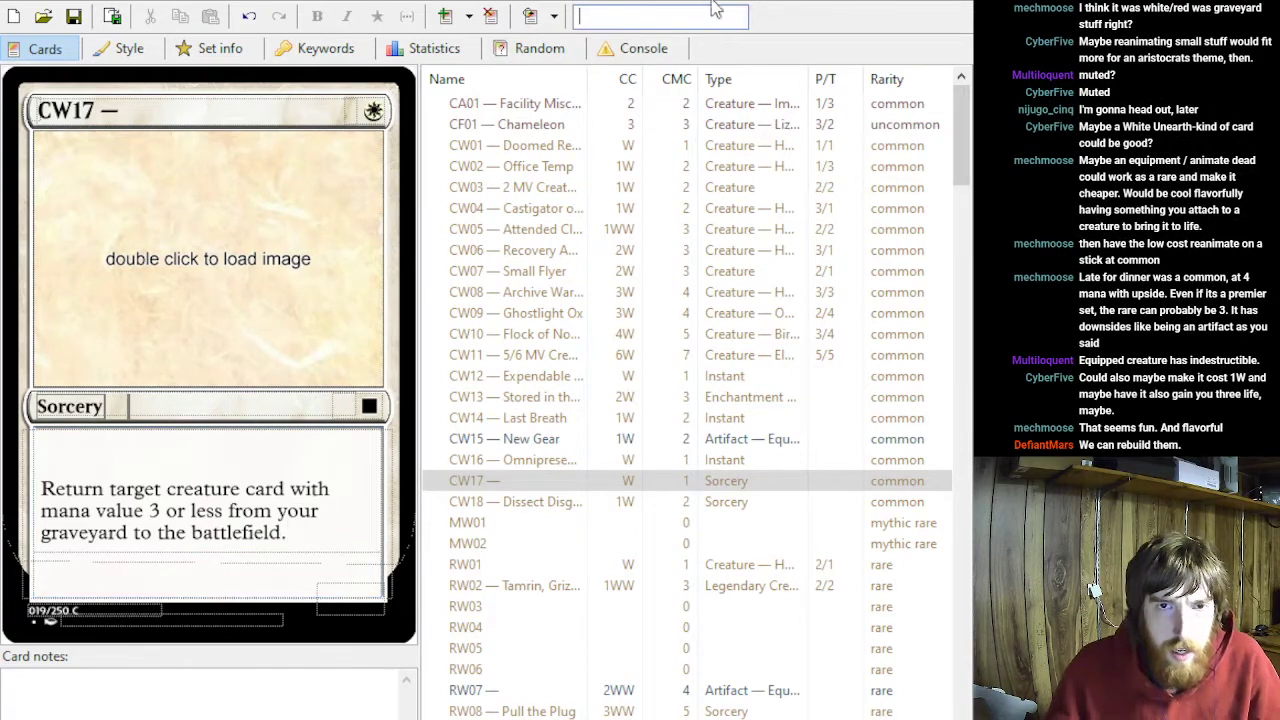
{"action": "type", "text": "life"}
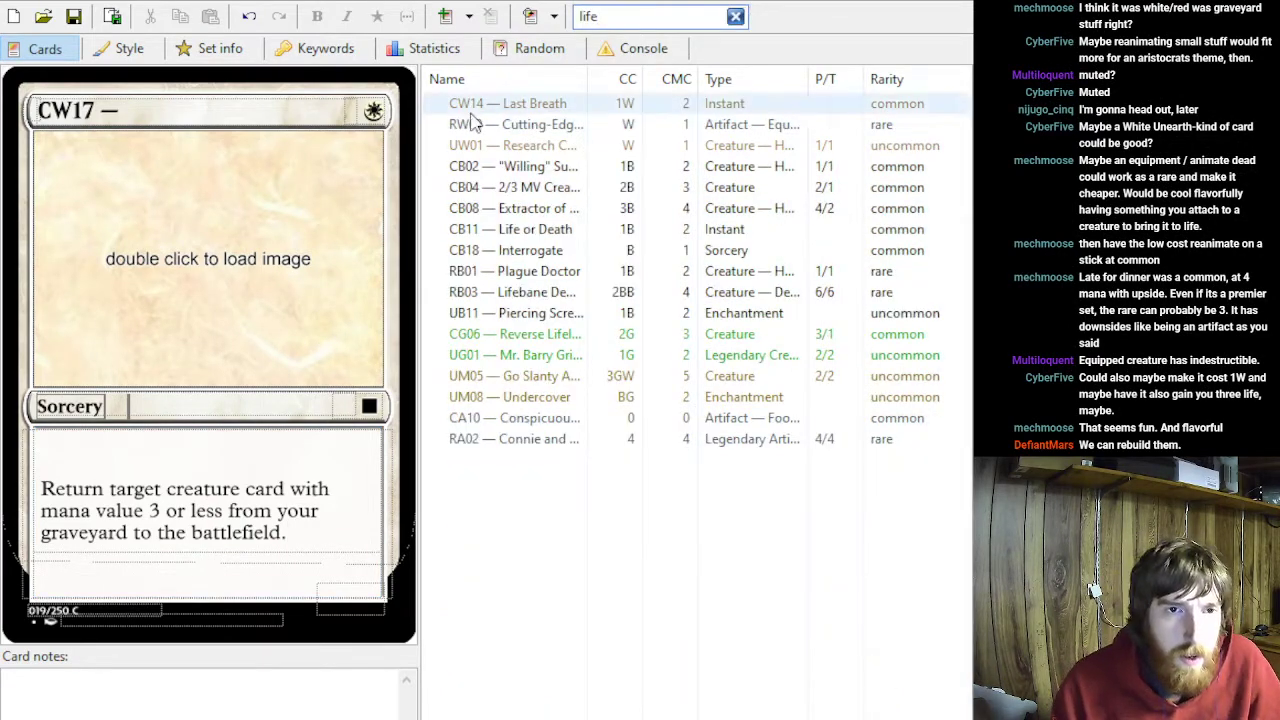
{"action": "left_click", "coordinate": [512, 108]}
{"action": "left_click", "coordinate": [518, 122]}
{"action": "left_click", "coordinate": [545, 108]}
{"action": "left_click", "coordinate": [689, 124]}
{"action": "key", "text": "Down"}
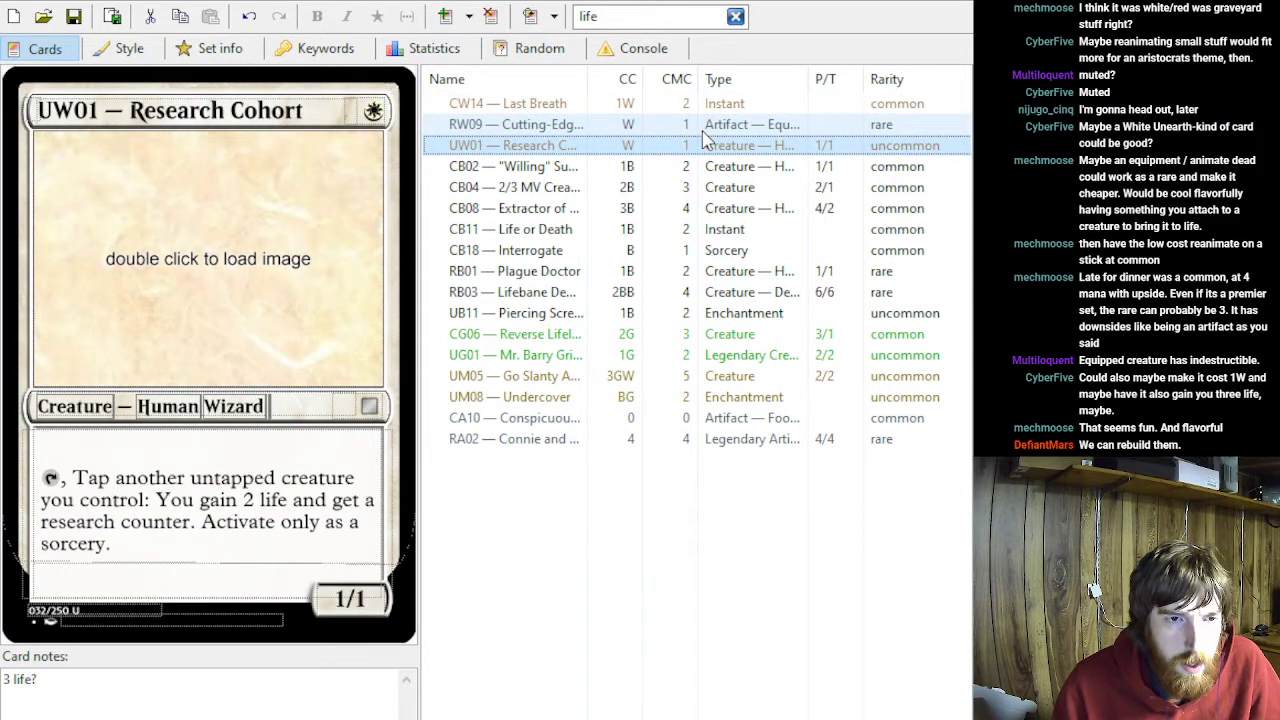
{"action": "key", "text": "Down"}
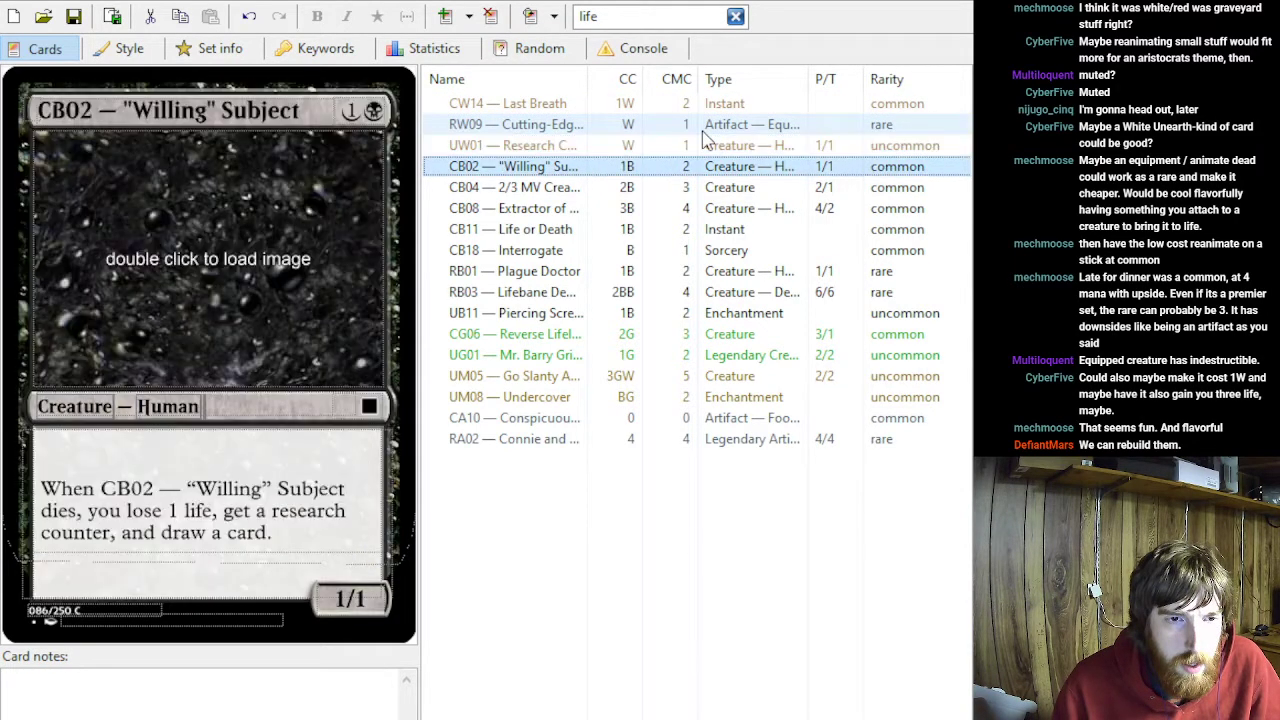
{"action": "key", "text": "Down"}
{"action": "key", "text": "Down"}
{"action": "key", "text": "Down"}
{"action": "key", "text": "Down"}
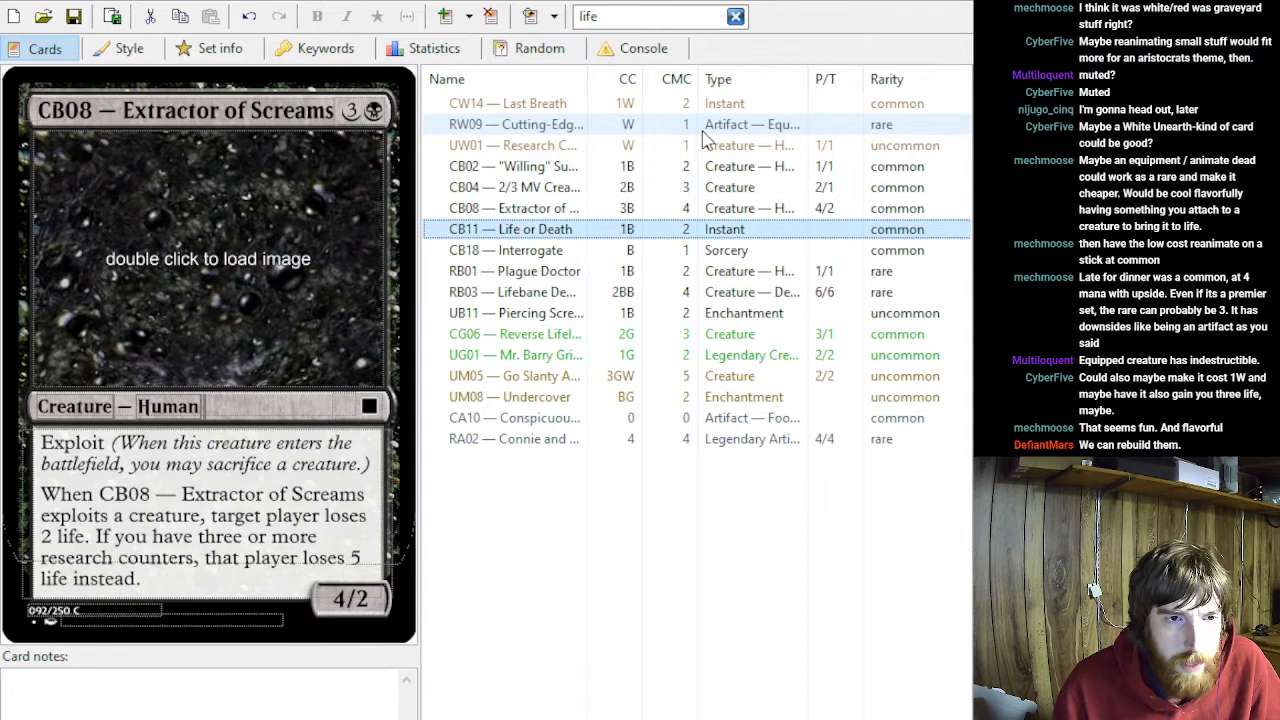
{"action": "key", "text": "Down"}
{"action": "key", "text": "Down"}
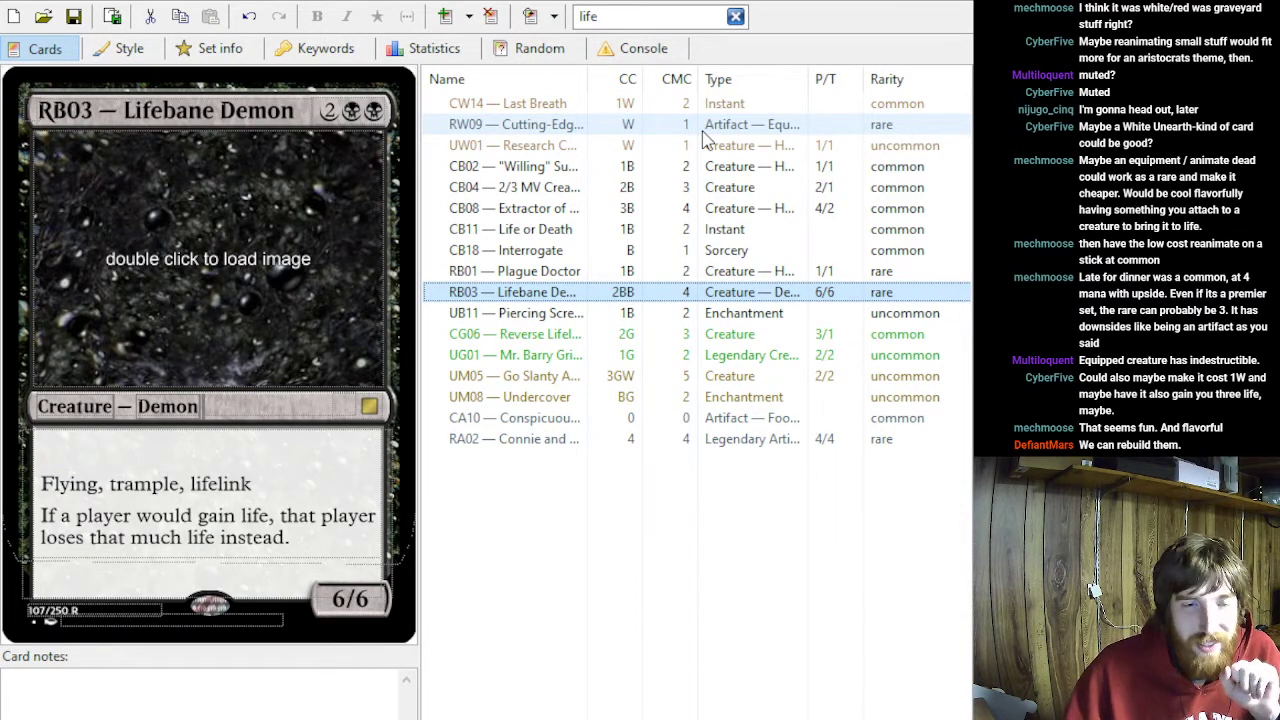
{"action": "key", "text": "Down"}
{"action": "key", "text": "Down"}
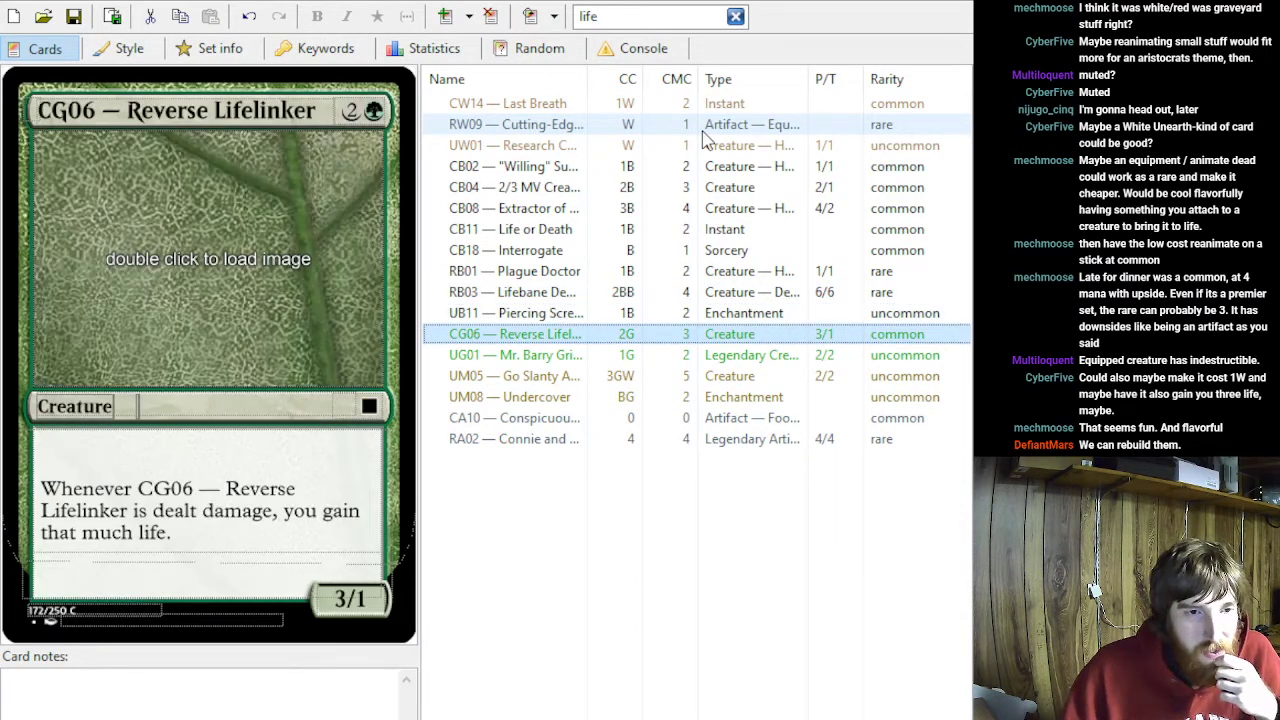
{"action": "key", "text": "Down"}
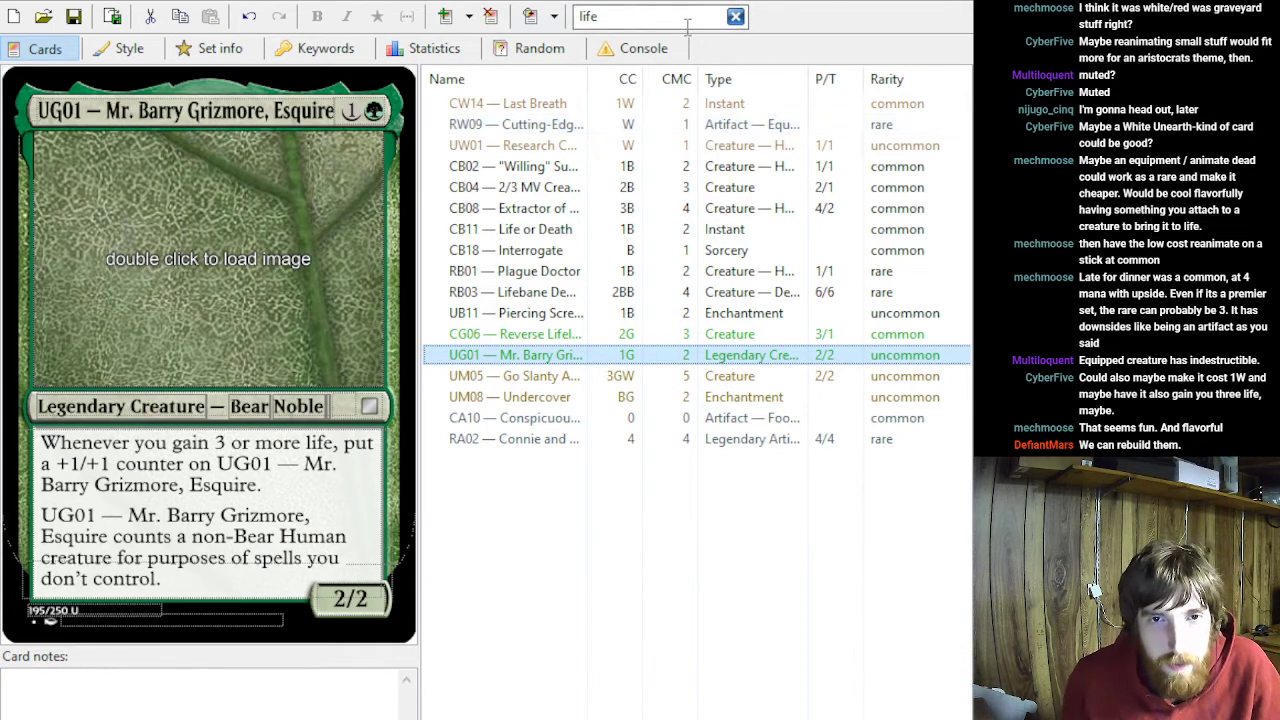
- Clear the card search and examine the rules text of the white common CW14 — Last Breath
{"action": "left_click", "coordinate": [735, 16]}
{"action": "scroll", "coordinate": [600, 580], "scroll_direction": "up", "scroll_amount": 3}
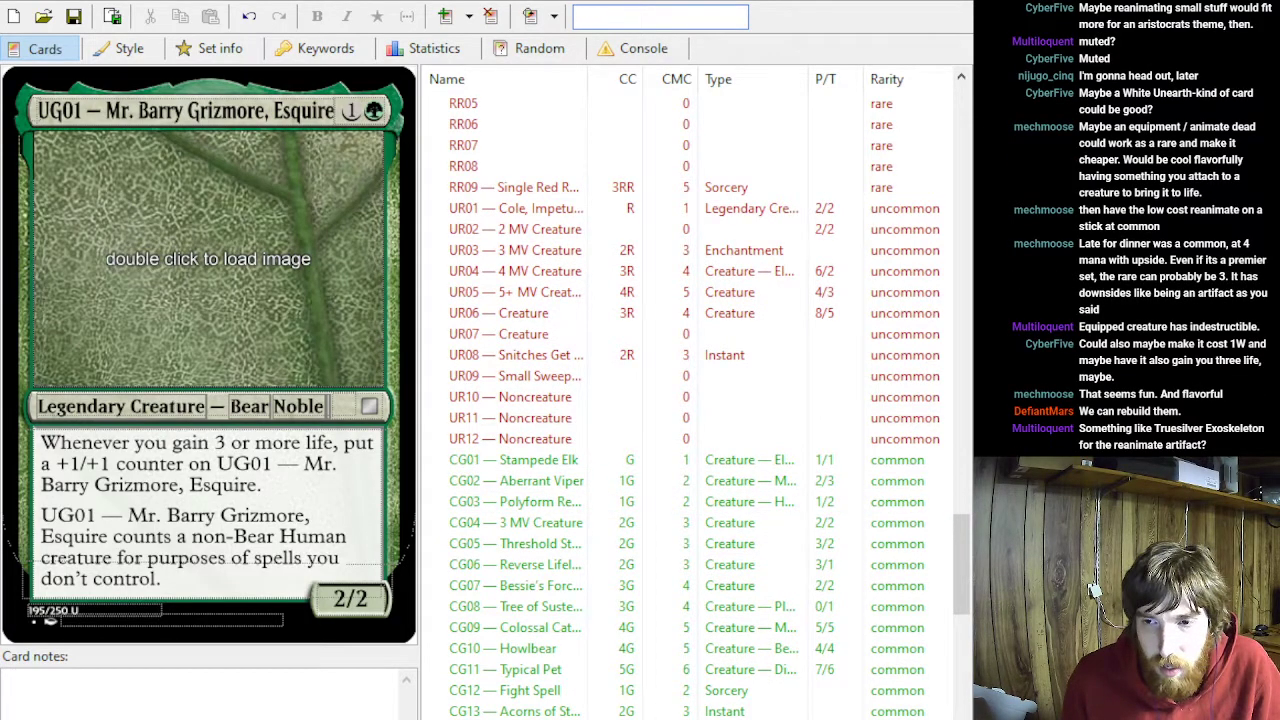
{"action": "scroll", "coordinate": [660, 370], "scroll_direction": "up", "scroll_amount": 10}
{"action": "scroll", "coordinate": [505, 268], "scroll_direction": "up", "scroll_amount": 15}
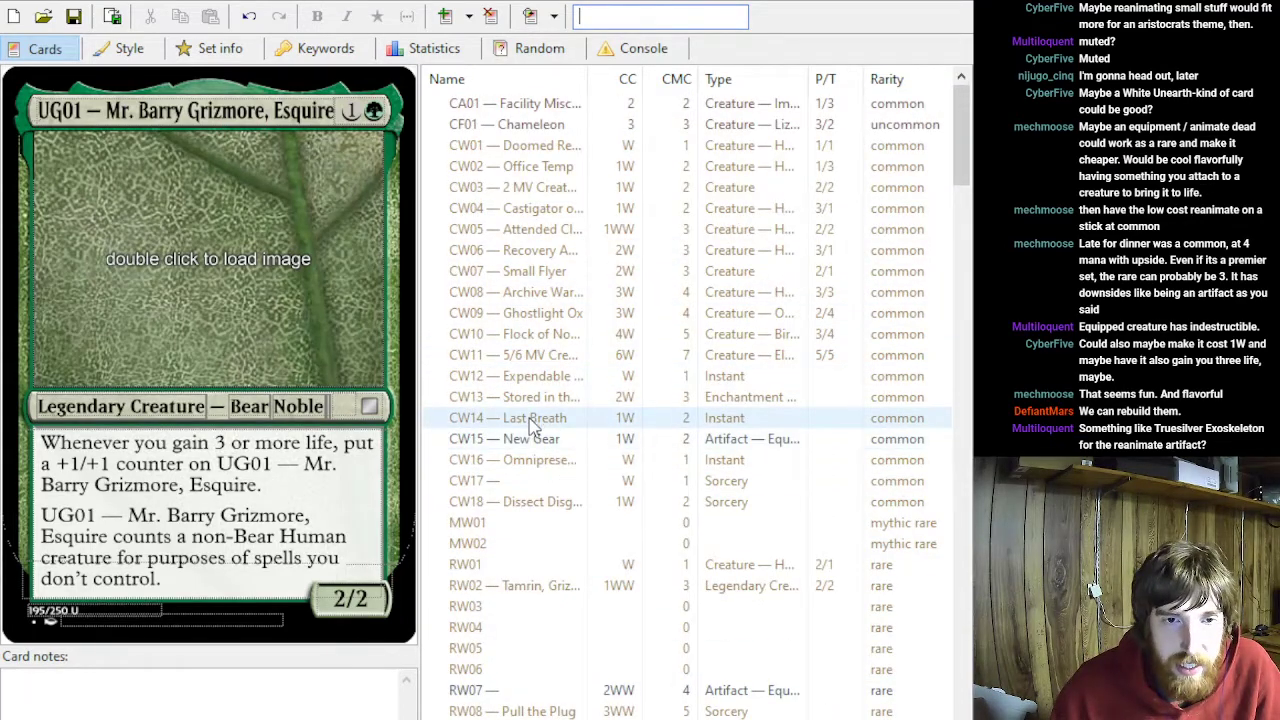
{"action": "left_click", "coordinate": [533, 420]}
{"action": "key", "text": "Down"}
{"action": "key", "text": "Up"}
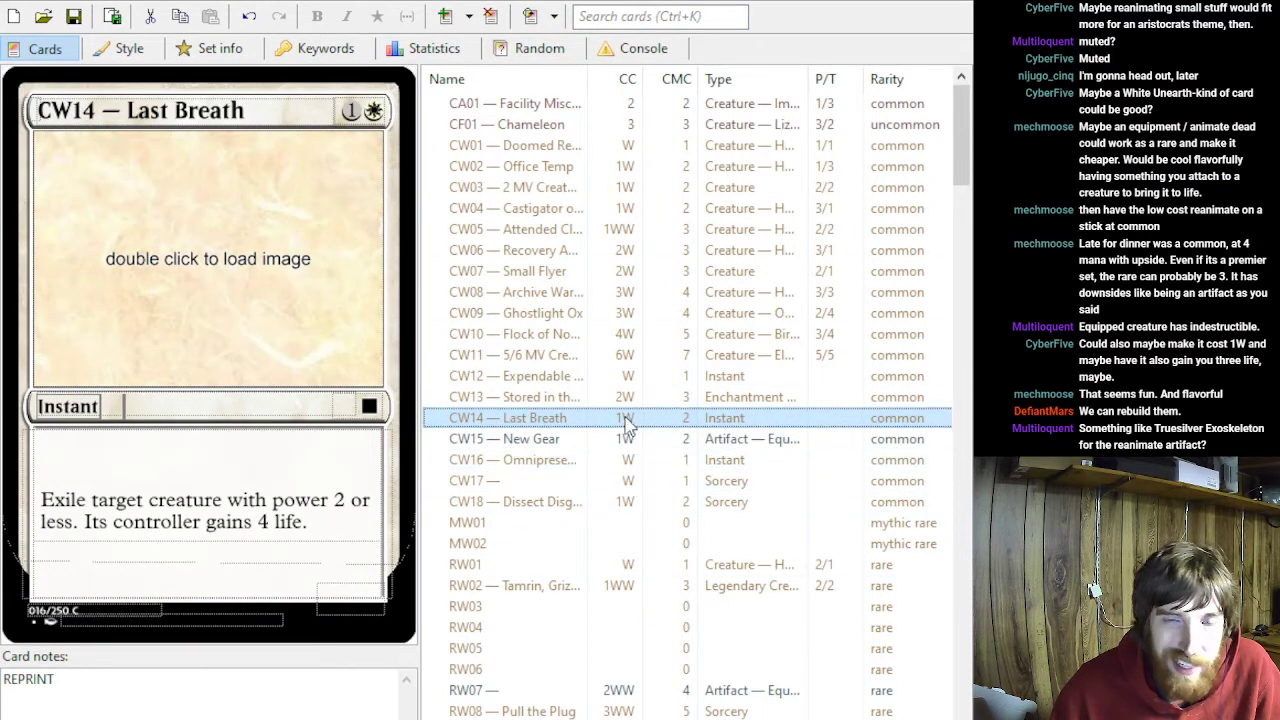
- Add "You gain 3 life." as a new final line of the rules text of the white common sorcery CW17
{"action": "key", "text": "Down"}
{"action": "key", "text": "Down"}
{"action": "key", "text": "Down"}
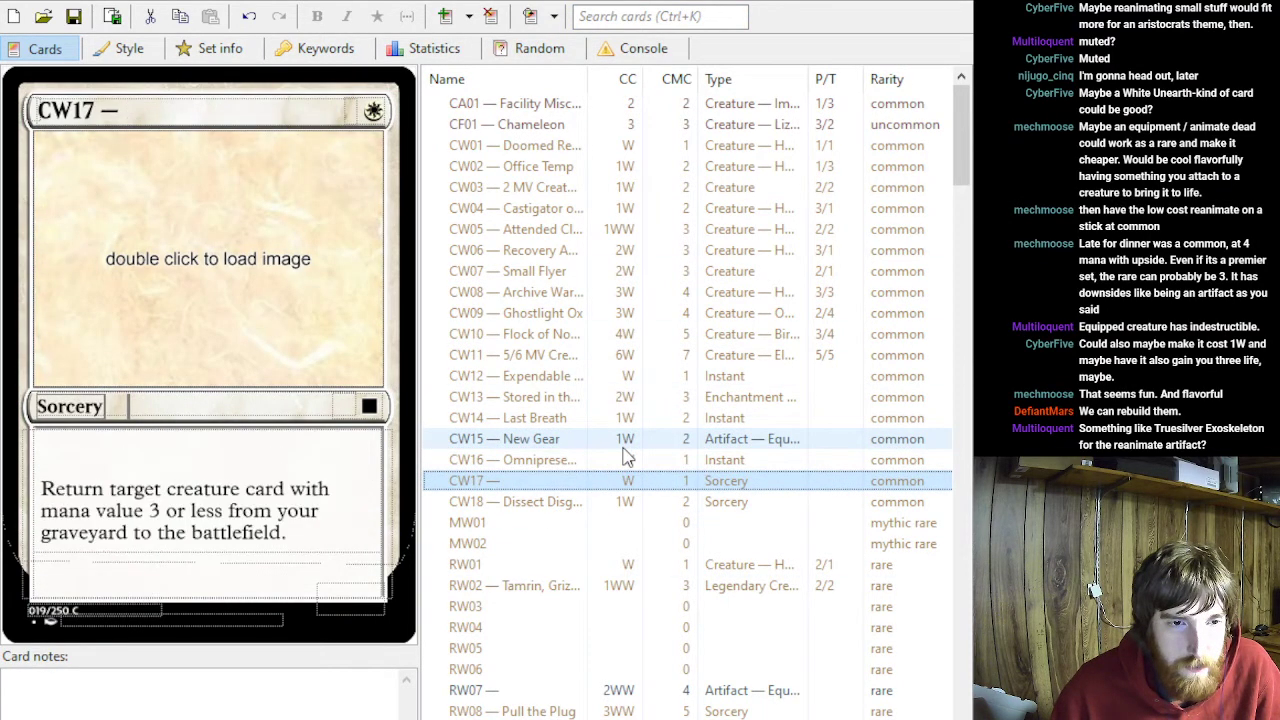
{"action": "left_click", "coordinate": [300, 531]}
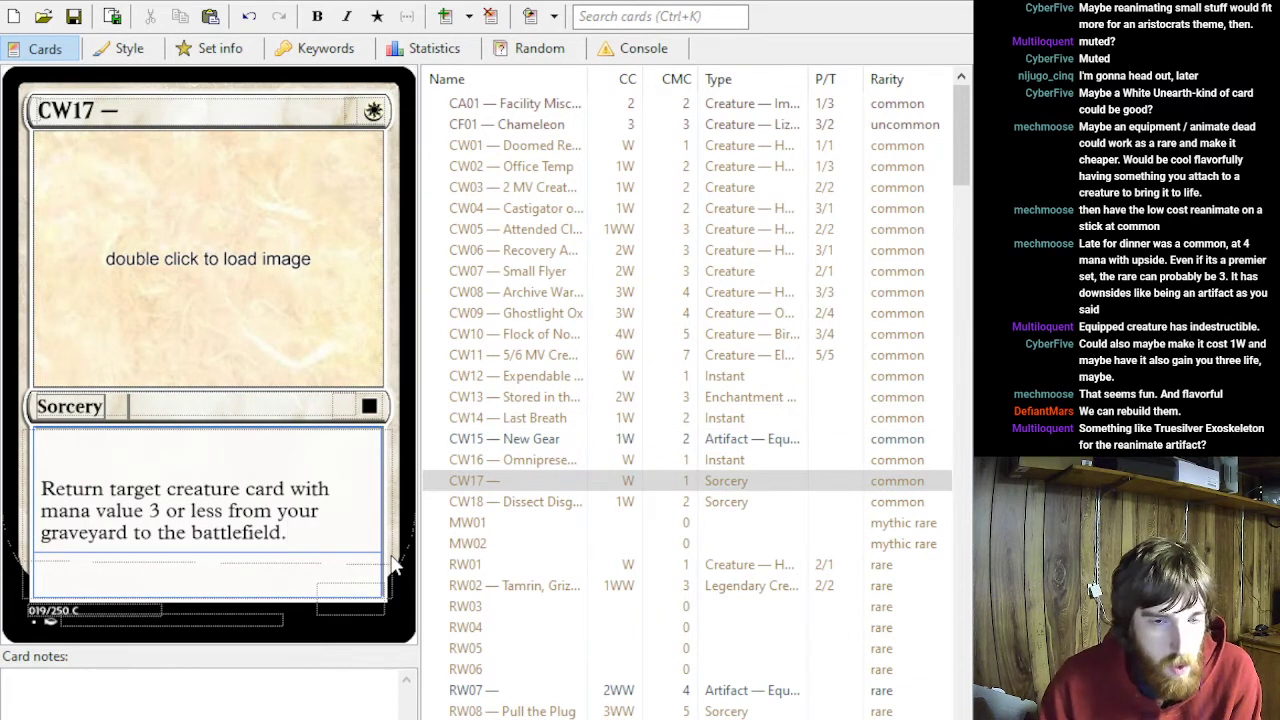
{"action": "key", "text": "Return"}
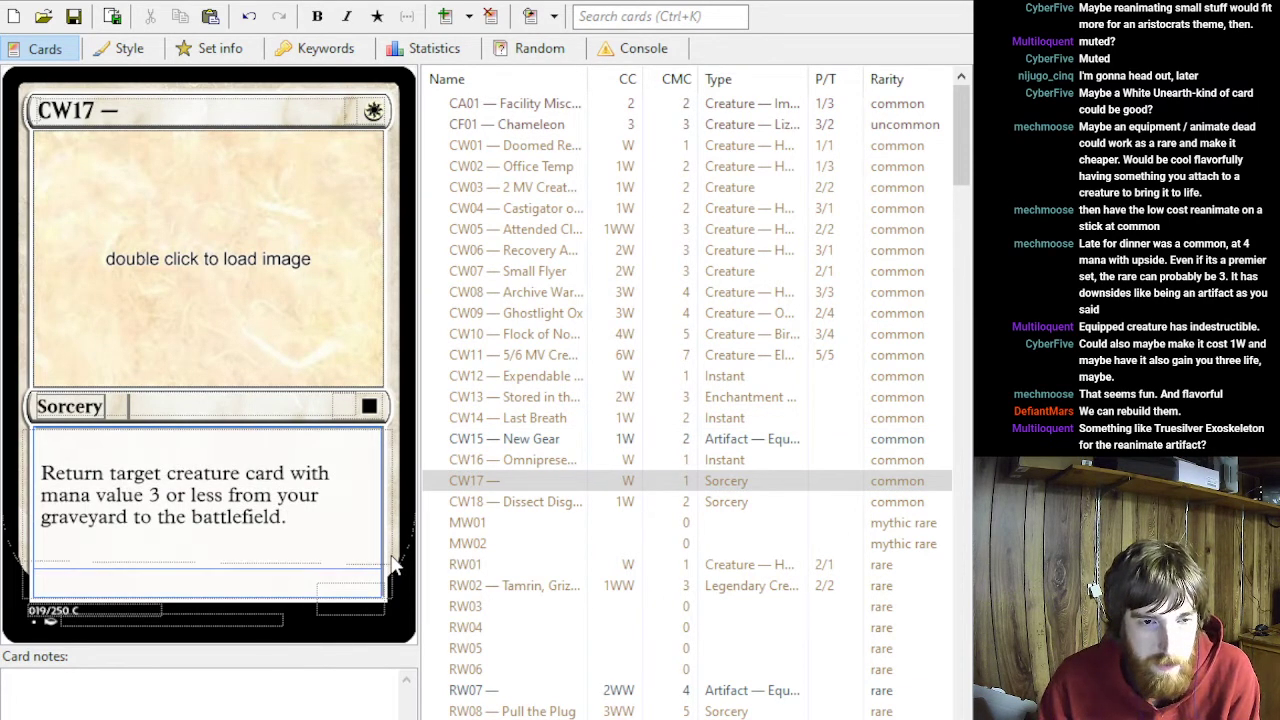
{"action": "key", "text": "BackSpace"}
{"action": "type", "text": "Yo"}
{"action": "key", "text": "BackSpace"}
{"action": "key", "text": "BackSpace"}
{"action": "key", "text": "BackSpace"}
{"action": "key", "text": "Return"}
{"action": "type", "text": "You gain 3 life."}
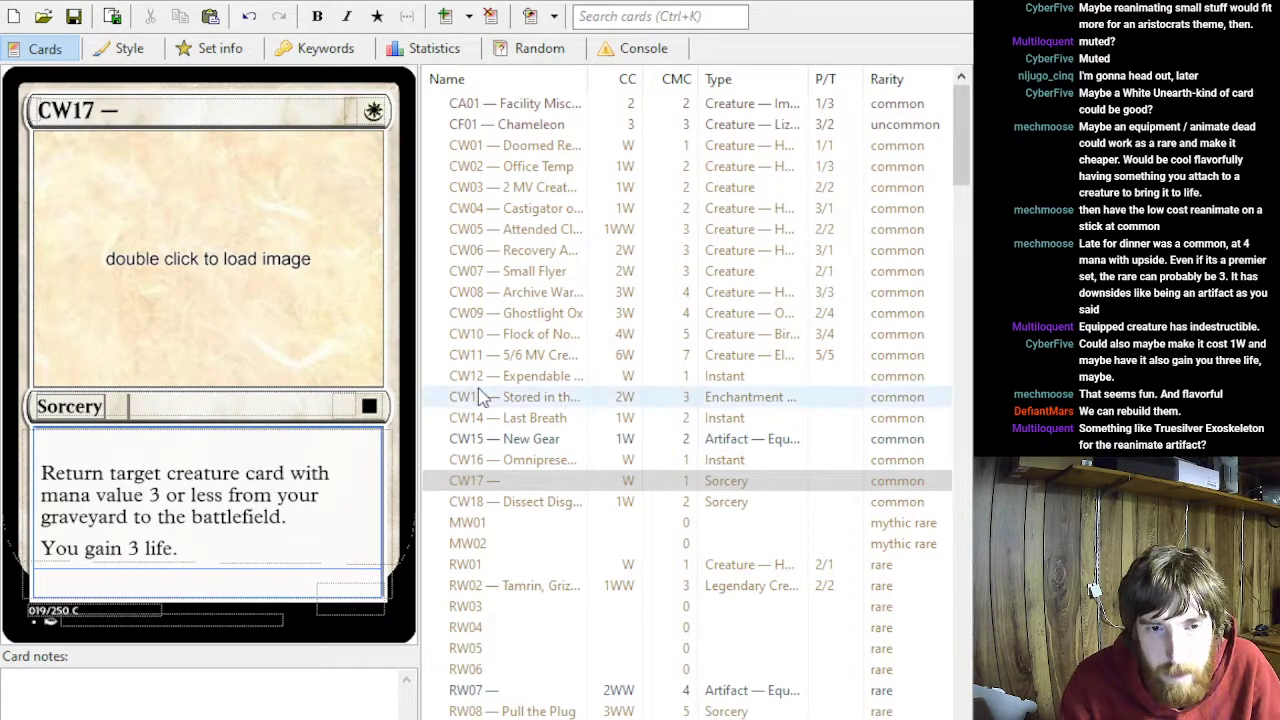
- Set CW17's mana cost to 1W
{"action": "scroll", "coordinate": [611, 449], "scroll_direction": "down", "scroll_amount": 10}
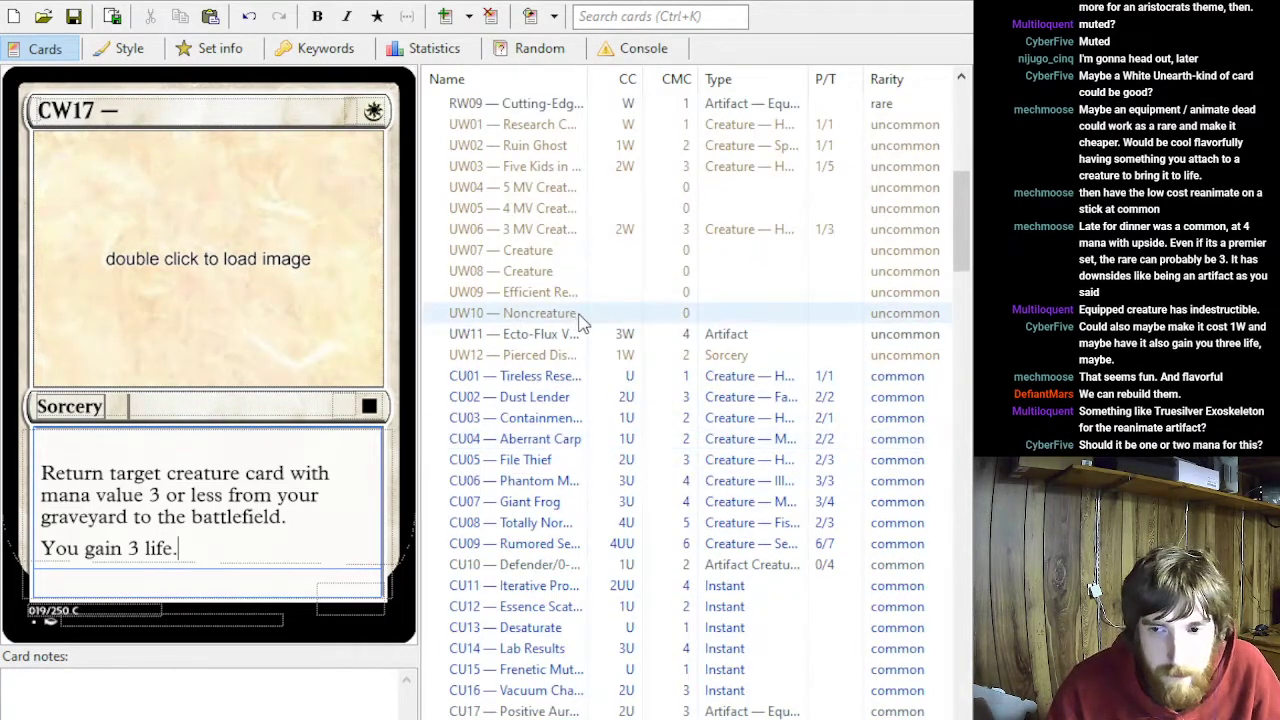
{"action": "scroll", "coordinate": [580, 320], "scroll_direction": "up", "scroll_amount": 2}
{"action": "left_click", "coordinate": [346, 115]}
{"action": "left_click", "coordinate": [361, 117]}
{"action": "type", "text": "2"}
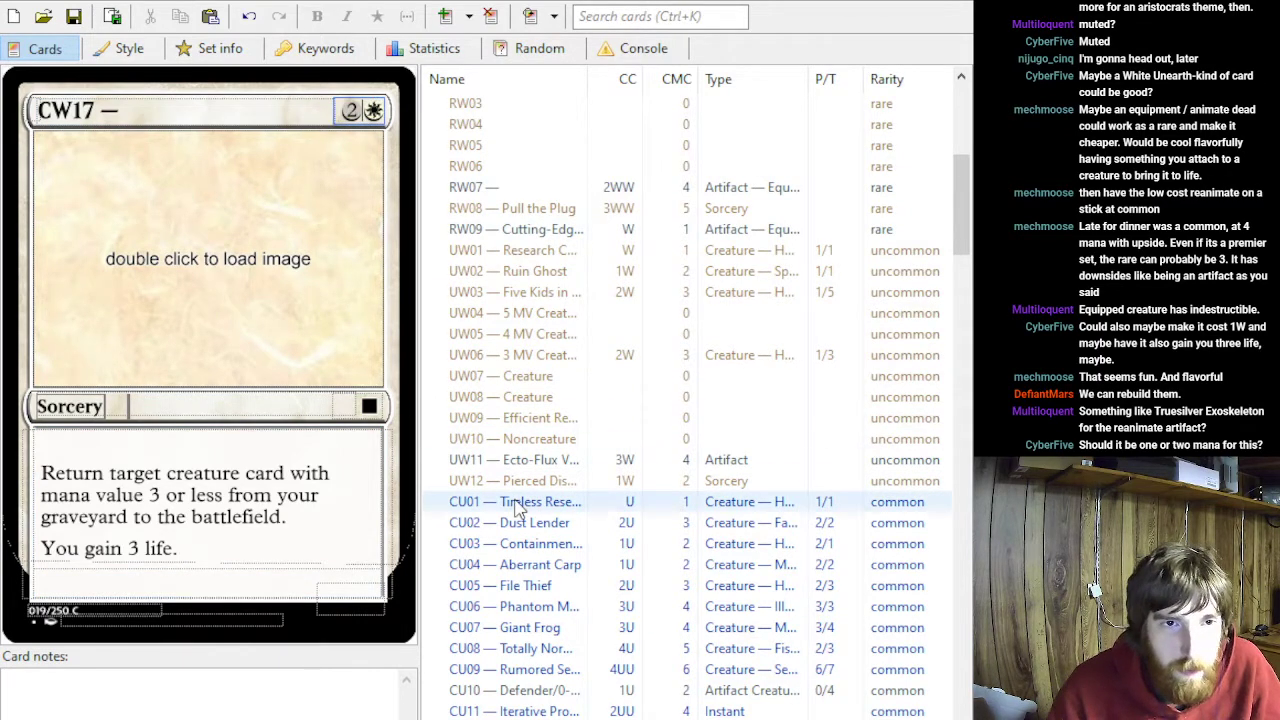
{"action": "key", "text": "BackSpace"}
{"action": "type", "text": "1"}
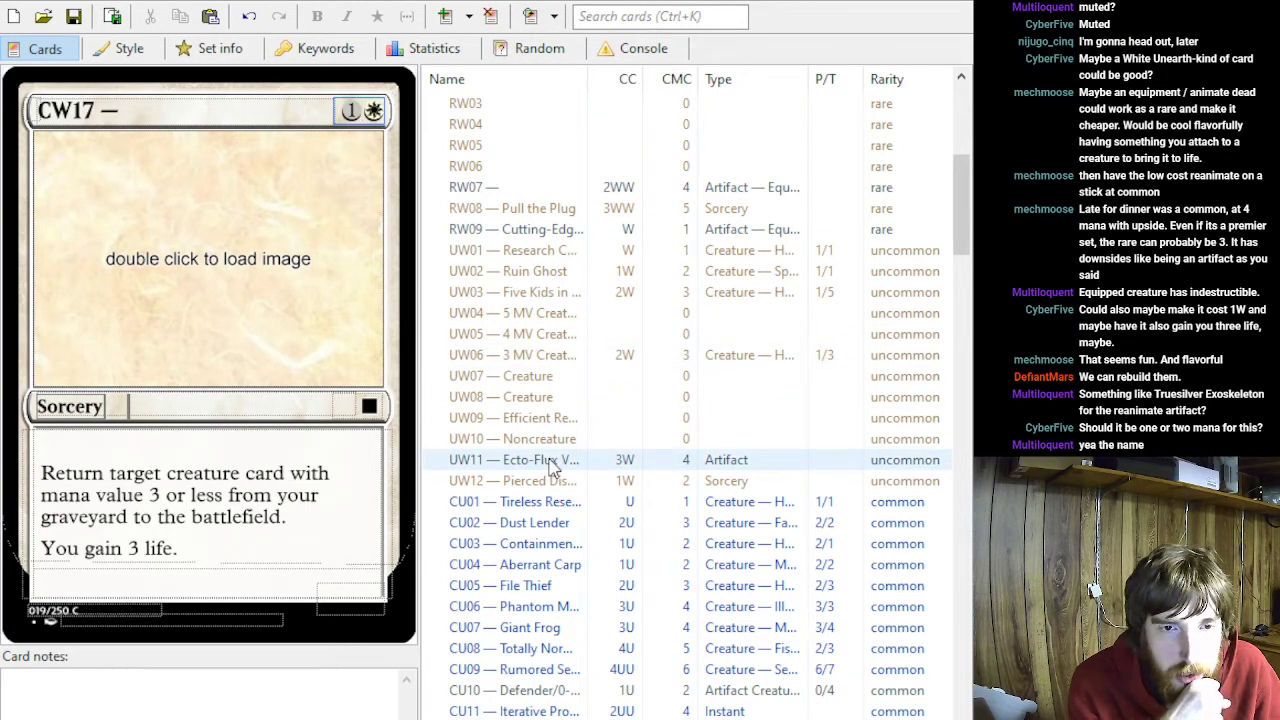
- Name the rare Equipment RW07 "Truesilver Exoskeleton" after its number prefix
{"action": "scroll", "coordinate": [545, 372], "scroll_direction": "up", "scroll_amount": 1}
{"action": "left_click", "coordinate": [517, 250]}
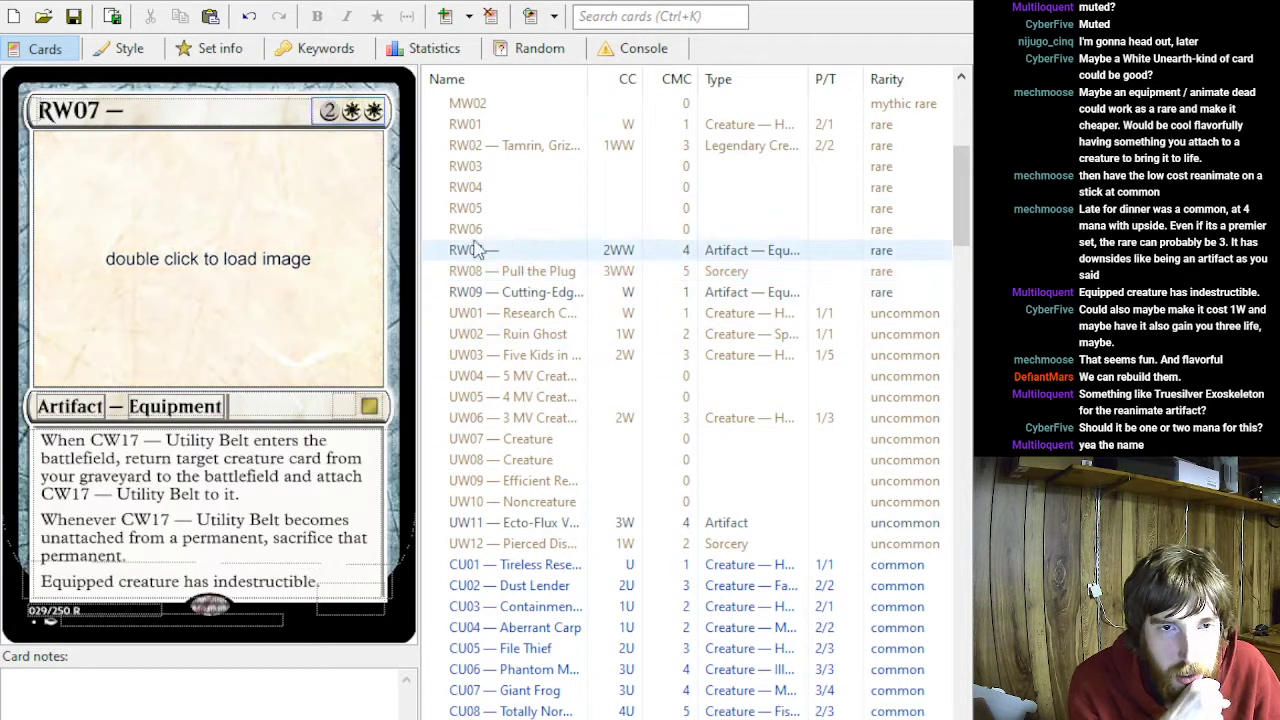
{"action": "left_click", "coordinate": [165, 112]}
{"action": "type", "text": "Truesi"}
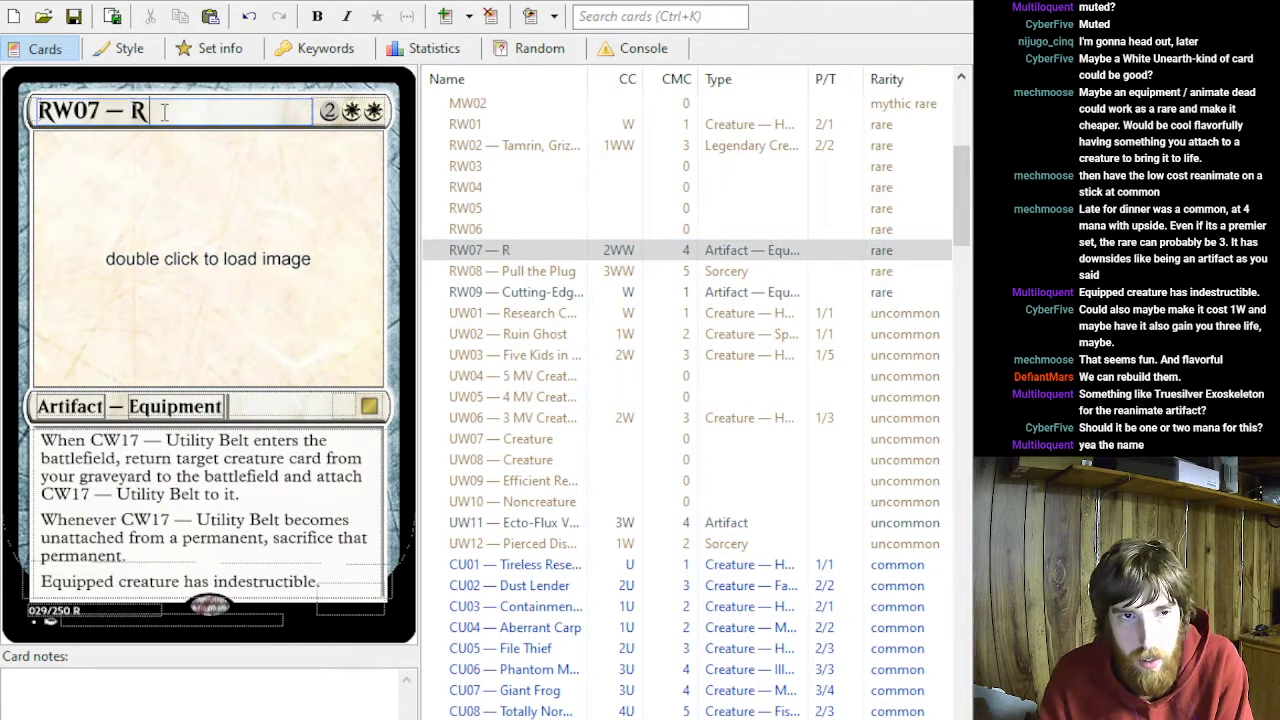
{"action": "type", "text": "lve"}
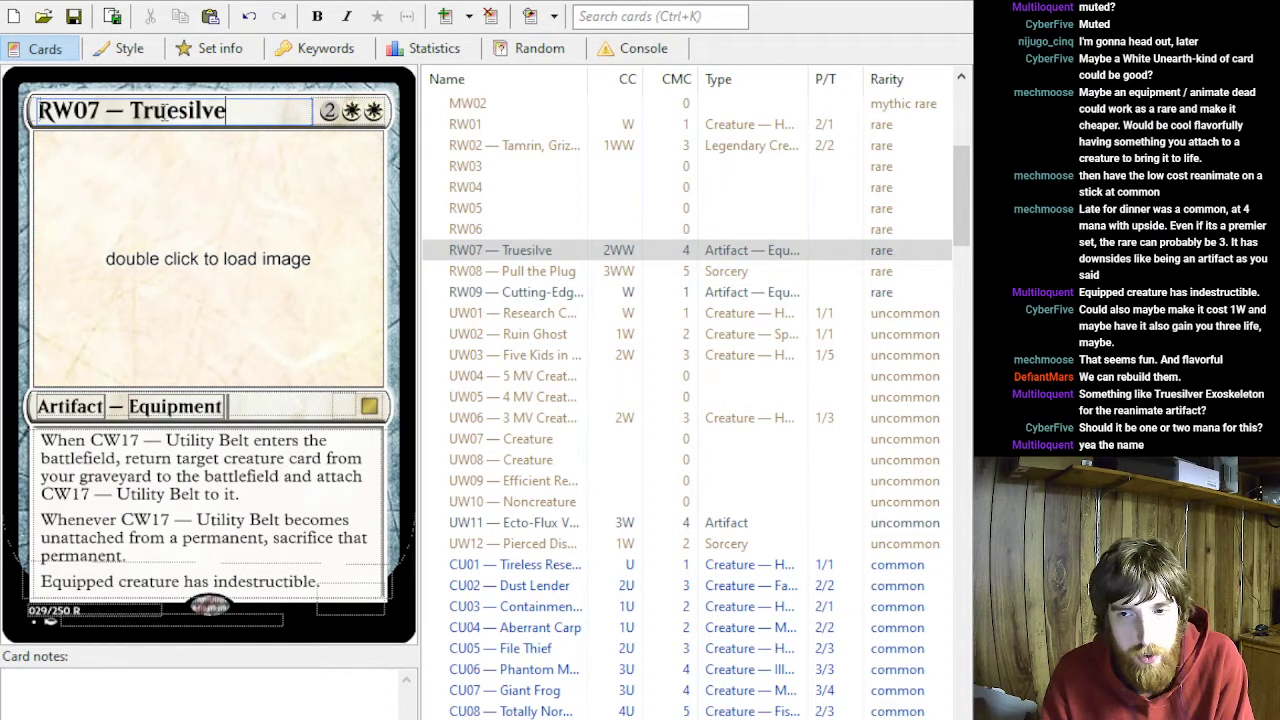
{"action": "type", "text": "r Ex"}
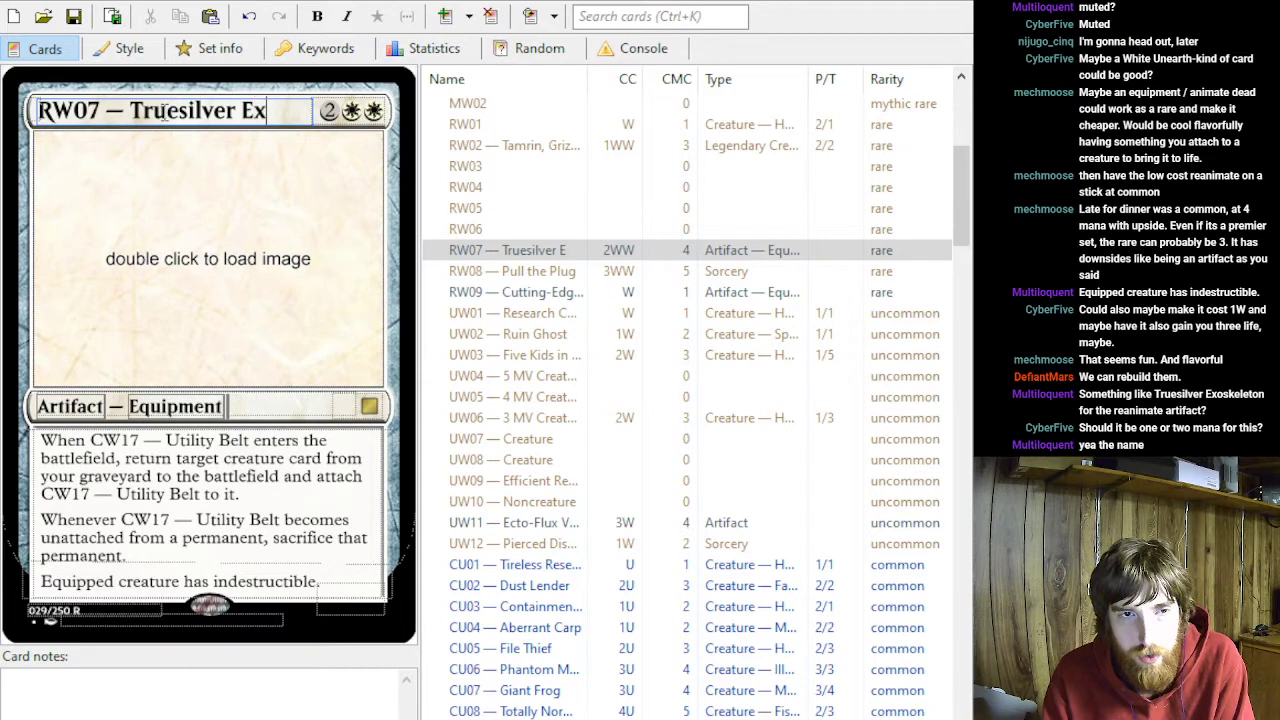
{"action": "type", "text": "oskeleton"}
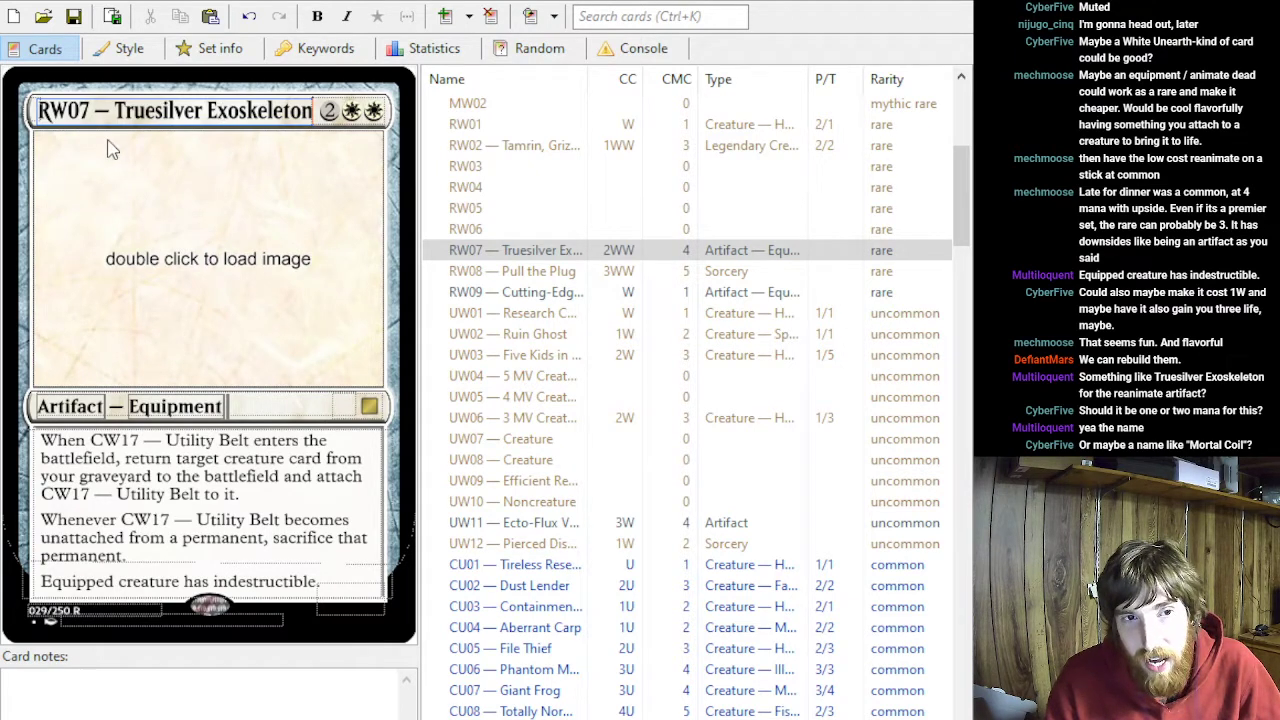
- Rename RW07 as "Mortal Coil", keeping the number prefix
{"action": "left_click_drag", "start_coordinate": [116, 110], "coordinate": [312, 110]}
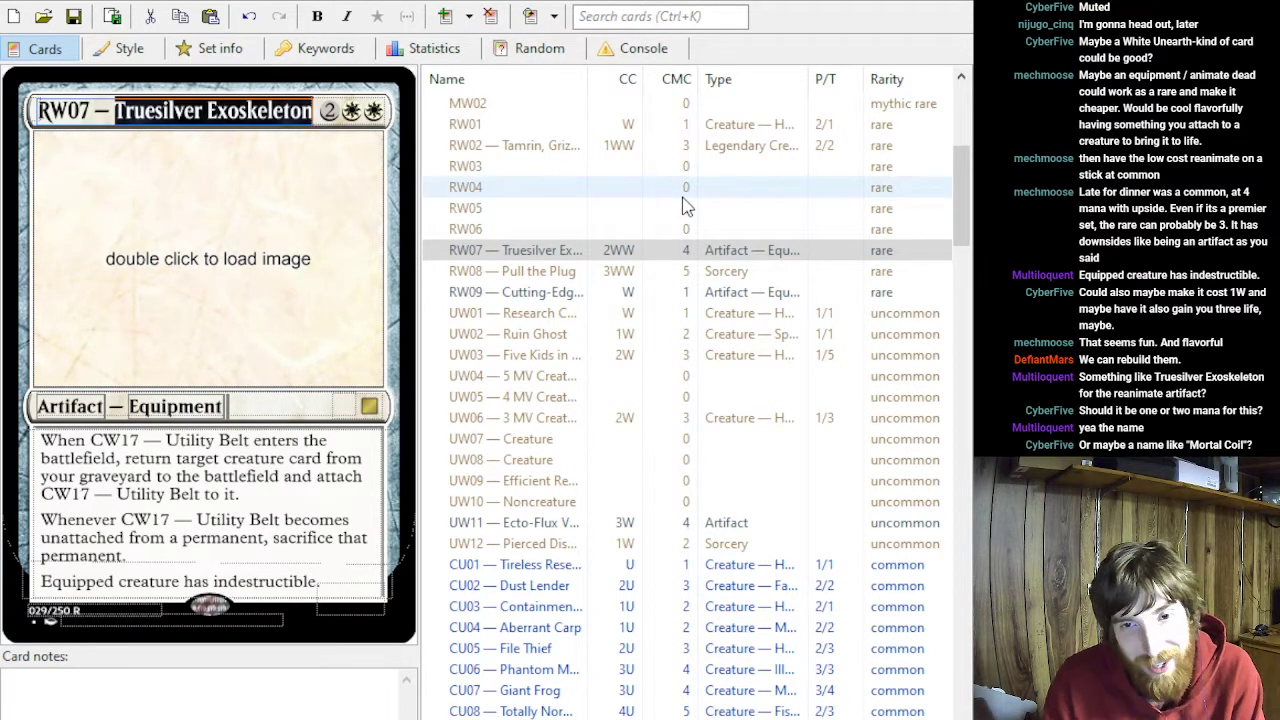
{"action": "type", "text": "Mortal Coil"}
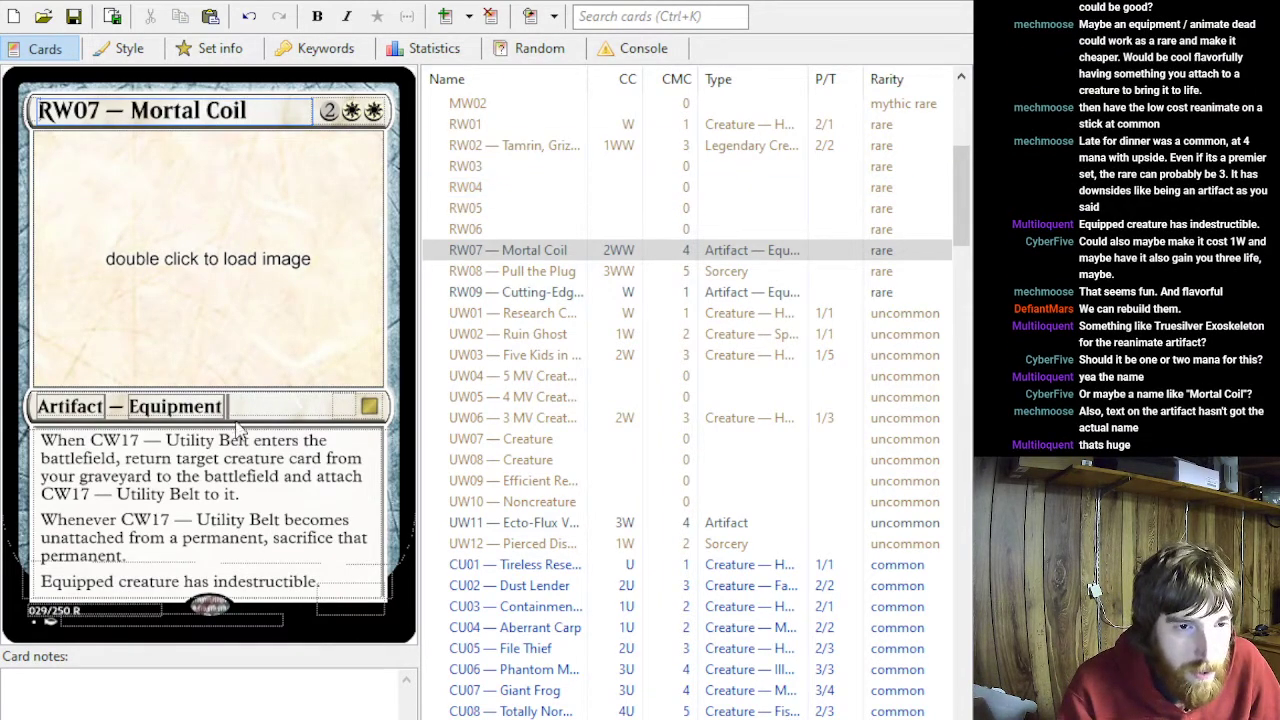
- Replace all three mentions of "CW17 — Utility Belt" in RW07's rules text with the card's own name, "RW07 — Mortal Coil"
{"action": "left_click_drag", "start_coordinate": [253, 440], "coordinate": [89, 440]}
{"action": "type", "text": "RW07 — Mortal Coil"}
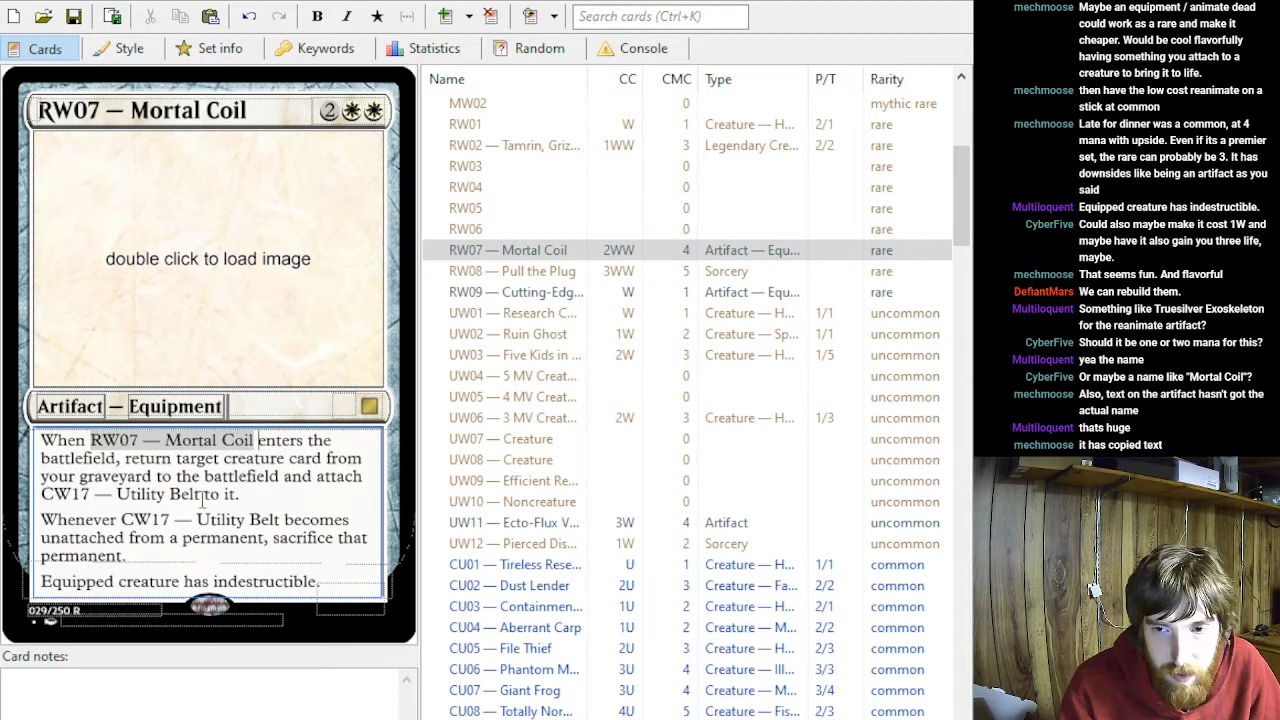
{"action": "left_click_drag", "start_coordinate": [201, 494], "coordinate": [41, 494]}
{"action": "type", "text": "RW07 — Mortal Coil"}
{"action": "left_click_drag", "start_coordinate": [122, 519], "coordinate": [280, 519]}
{"action": "type", "text": "RW07 — Mortal Coil"}
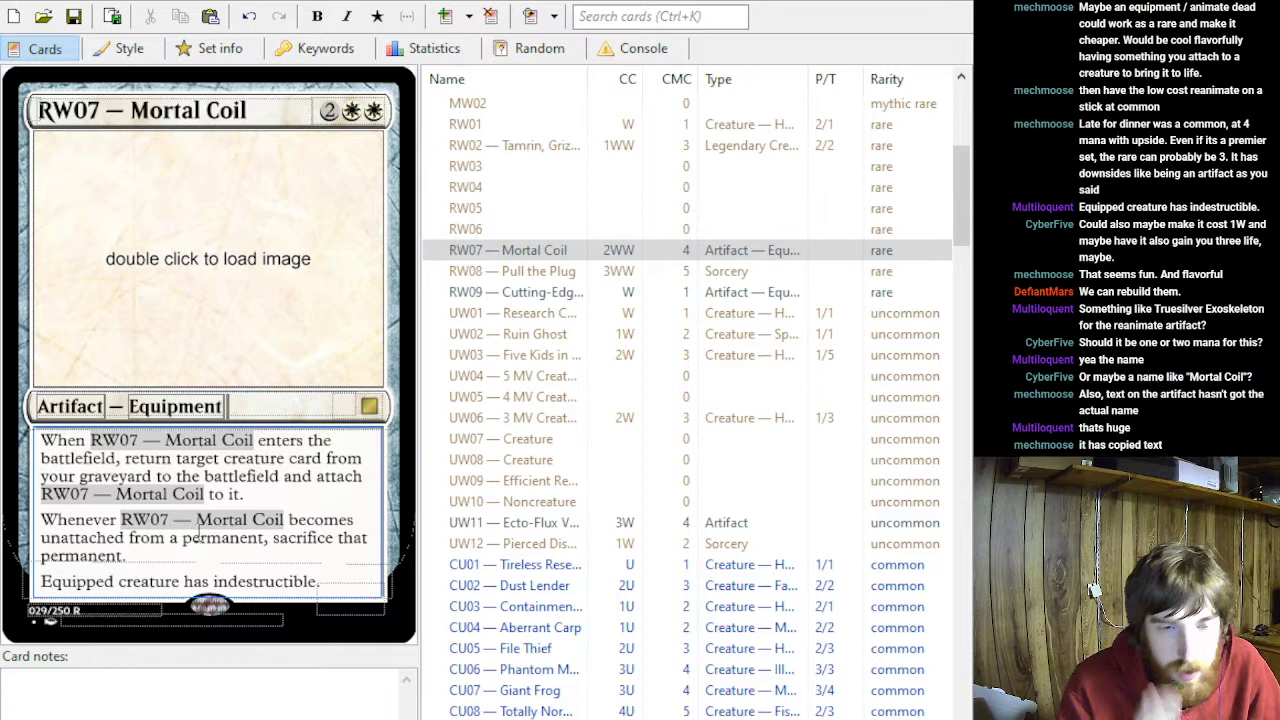
{"action": "left_click", "coordinate": [200, 555]}
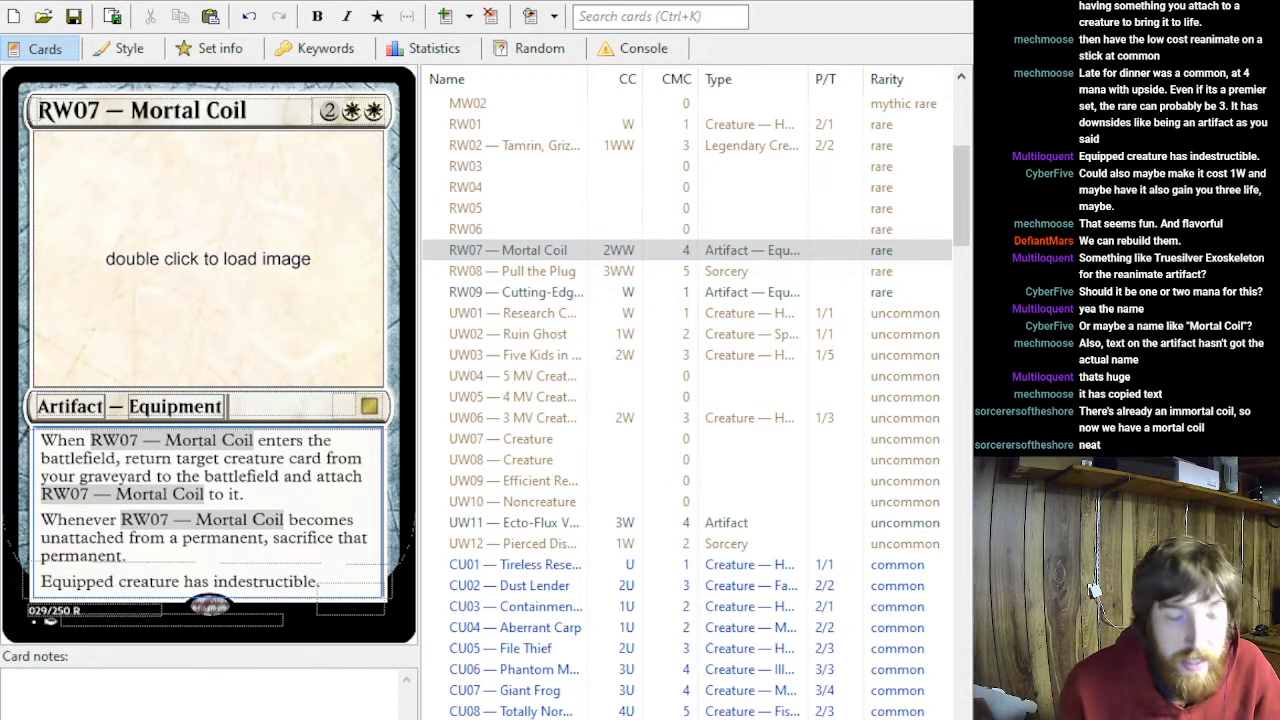
- Examine the rules text of the black uncommon sorcery UB09 — Null Revival
{"action": "scroll", "coordinate": [690, 330], "scroll_direction": "down", "scroll_amount": 15}
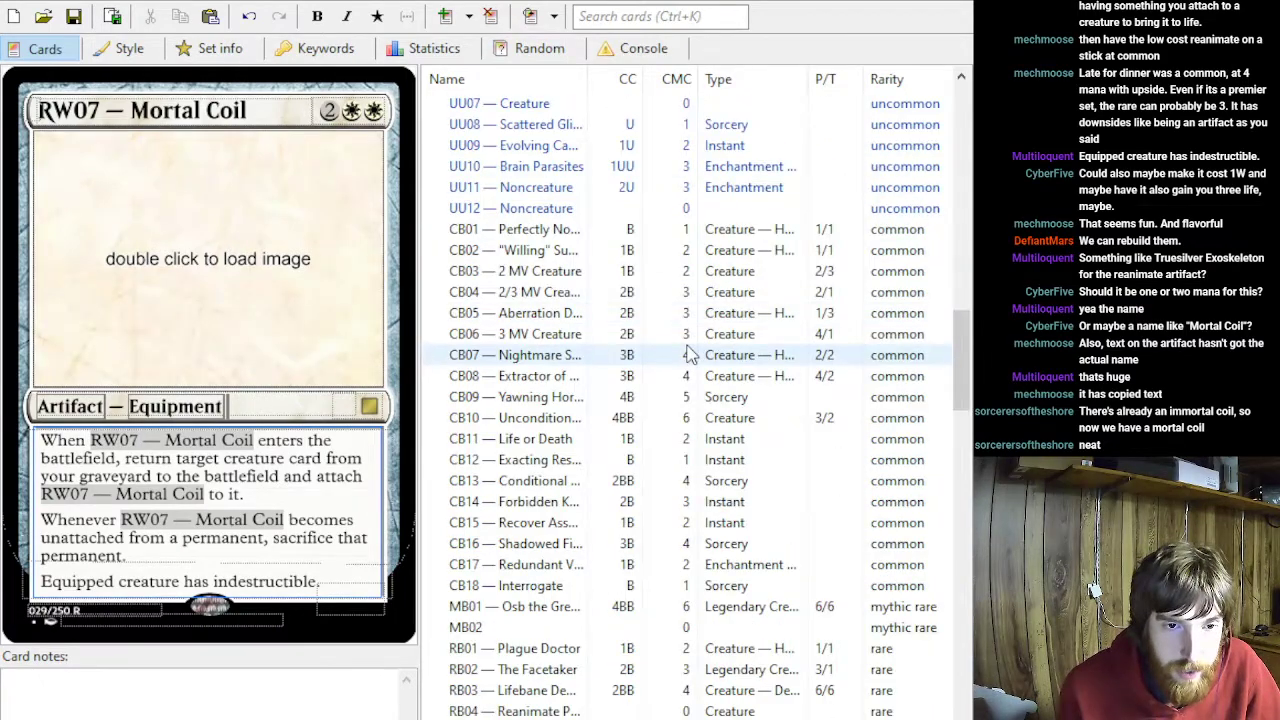
{"action": "scroll", "coordinate": [650, 390], "scroll_direction": "down", "scroll_amount": 6}
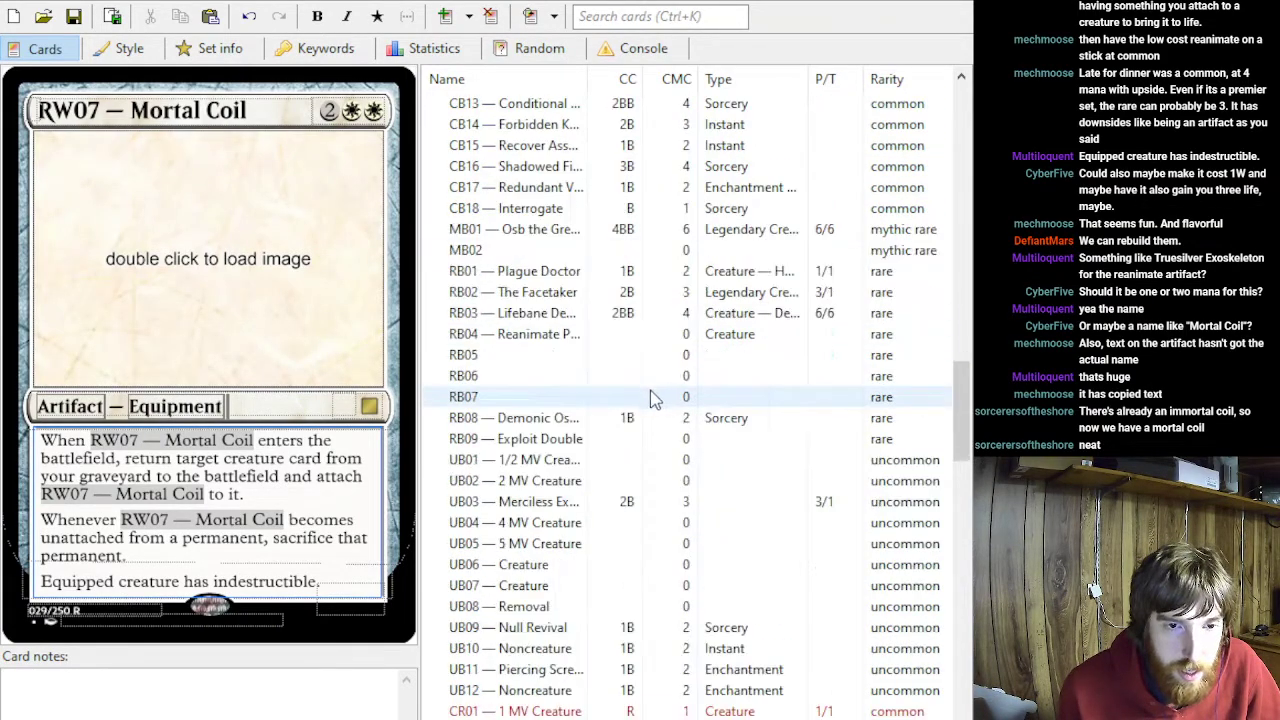
{"action": "left_click", "coordinate": [578, 628]}
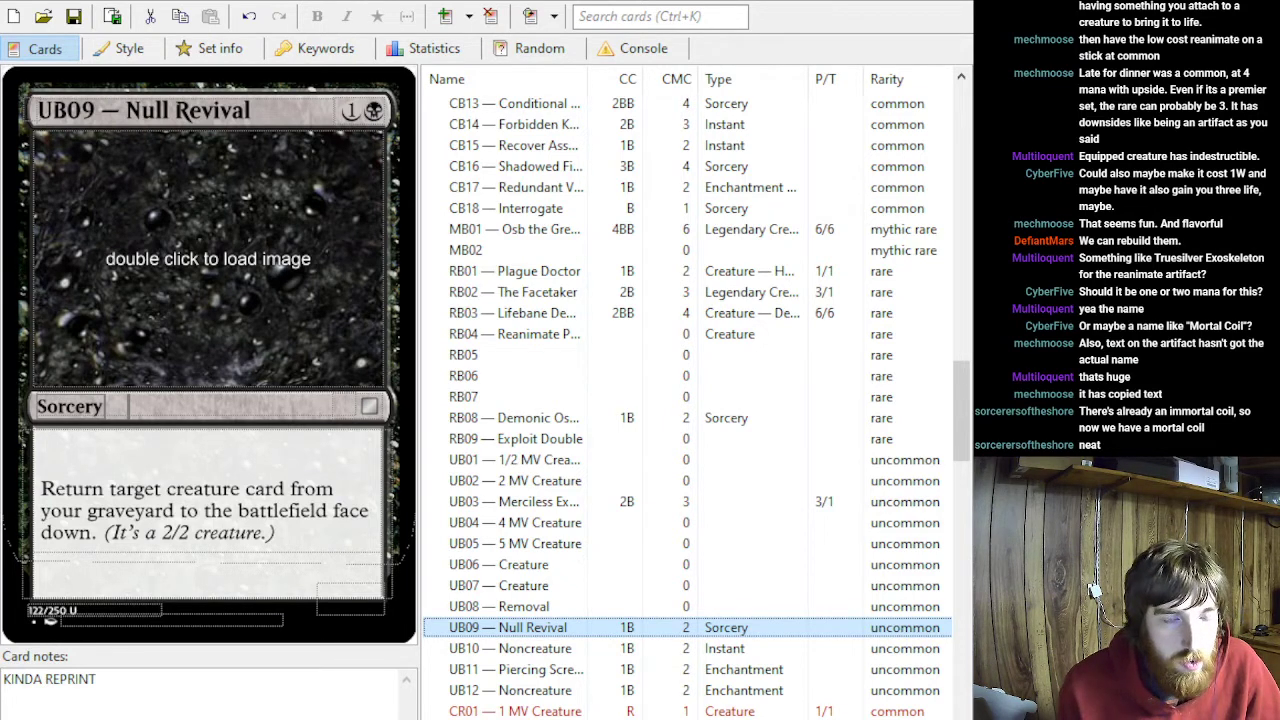
{"action": "scroll", "coordinate": [622, 378], "scroll_direction": "up", "scroll_amount": 7}
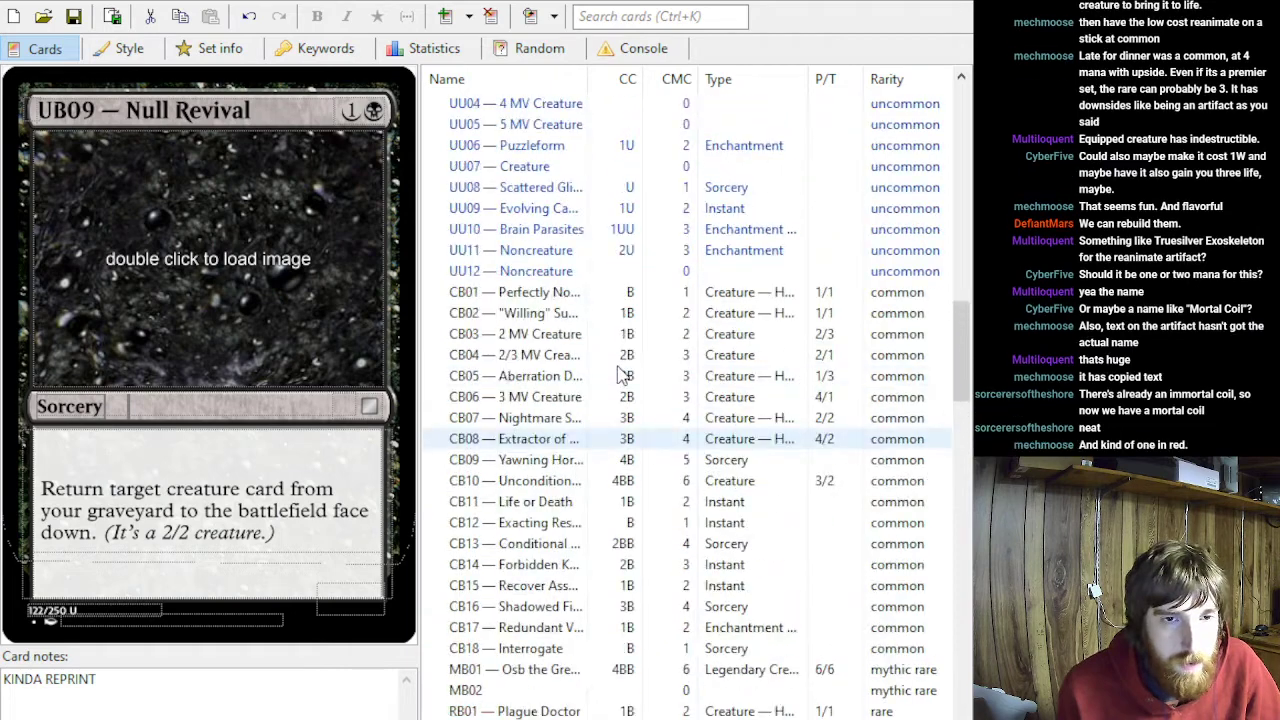
{"action": "scroll", "coordinate": [622, 378], "scroll_direction": "down", "scroll_amount": 15}
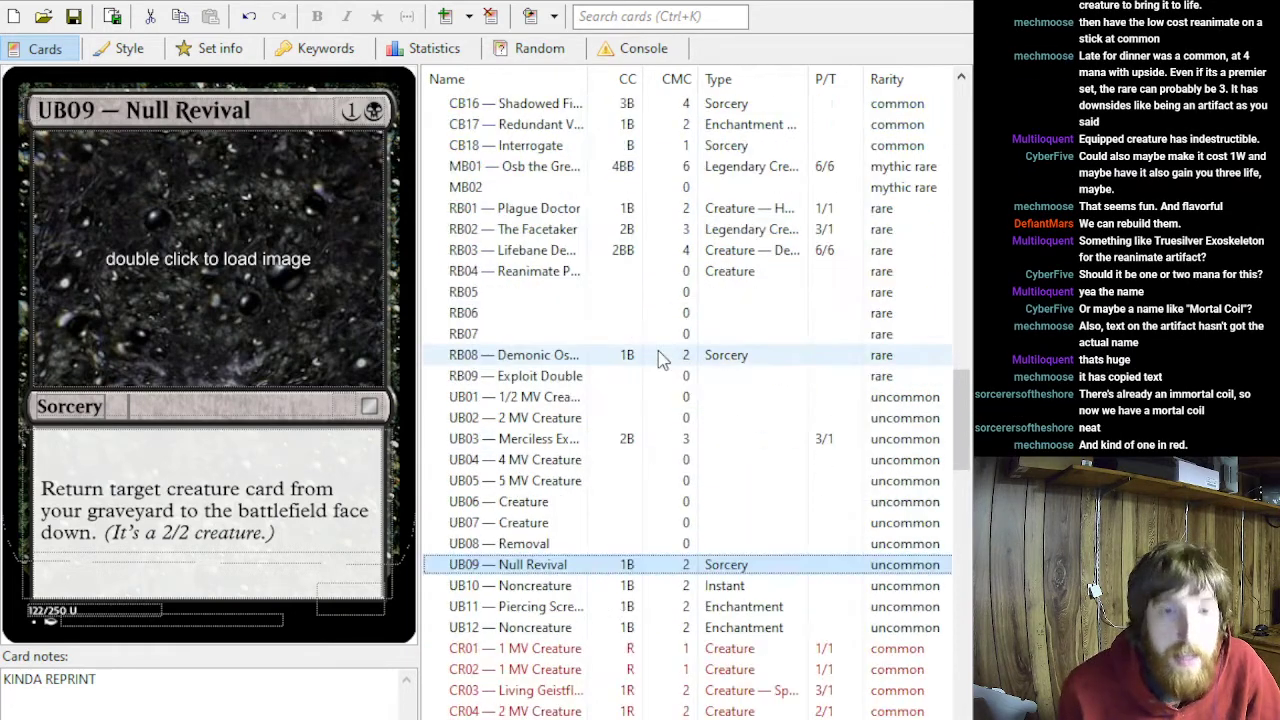
- Rename the red common sorcery CR13 as "Raging Remnant", keeping the number prefix
{"action": "scroll", "coordinate": [648, 452], "scroll_direction": "down", "scroll_amount": 1}
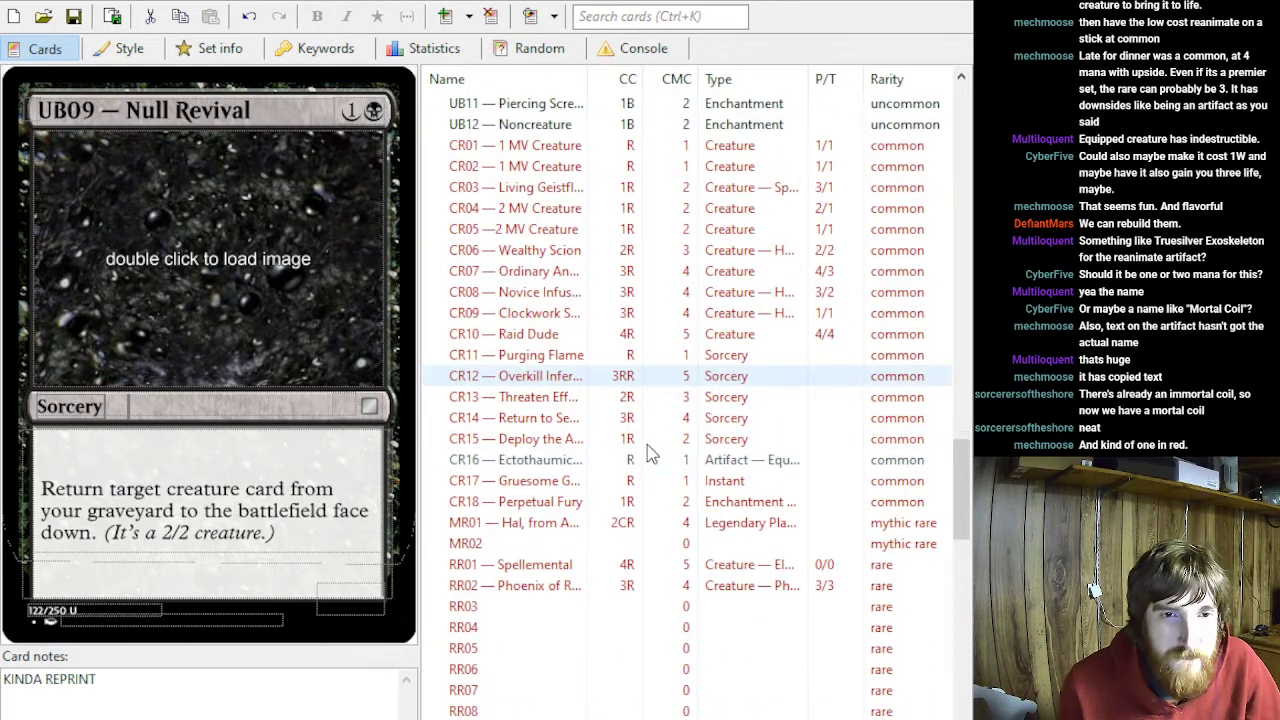
{"action": "left_click", "coordinate": [600, 397]}
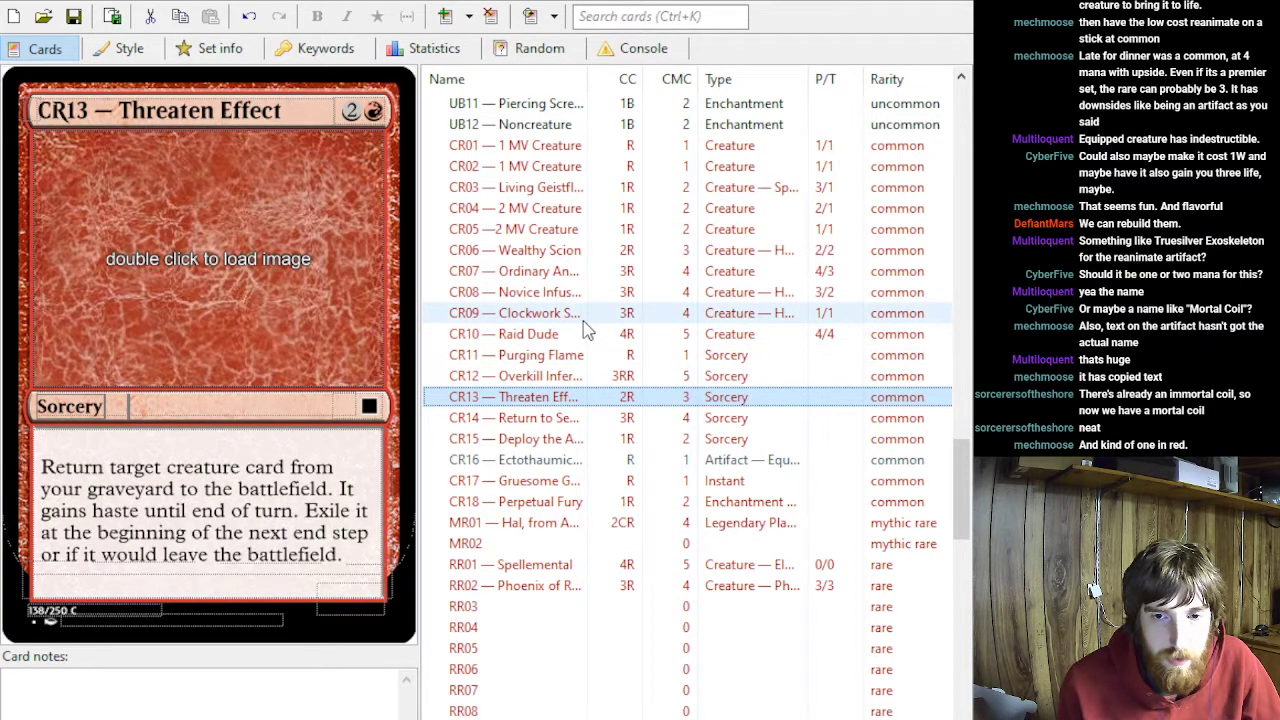
{"action": "left_click_drag", "start_coordinate": [298, 109], "coordinate": [120, 111]}
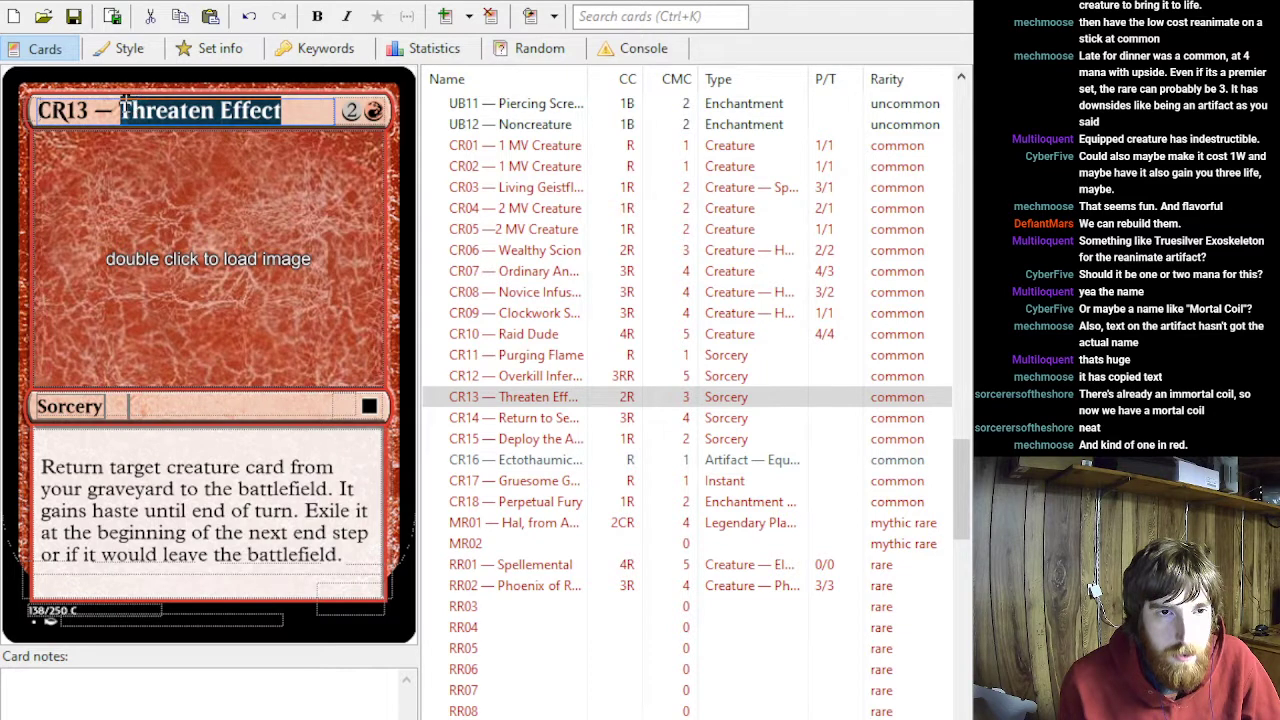
{"action": "type", "text": "Raging iRemn"}
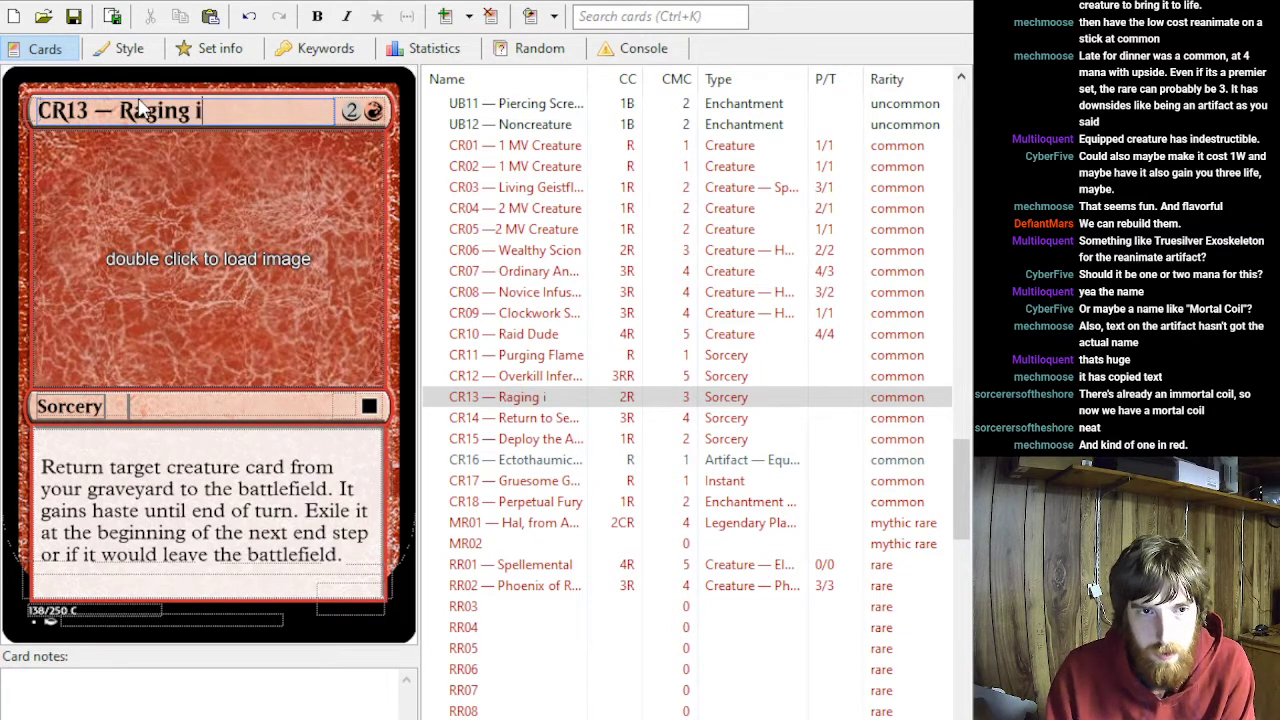
{"action": "key", "text": "BackSpace"}
{"action": "key", "text": "BackSpace"}
{"action": "key", "text": "BackSpace"}
{"action": "key", "text": "BackSpace"}
{"action": "key", "text": "BackSpace"}
{"action": "type", "text": "Re,"}
{"action": "key", "text": "BackSpace"}
{"action": "type", "text": "mnant"}
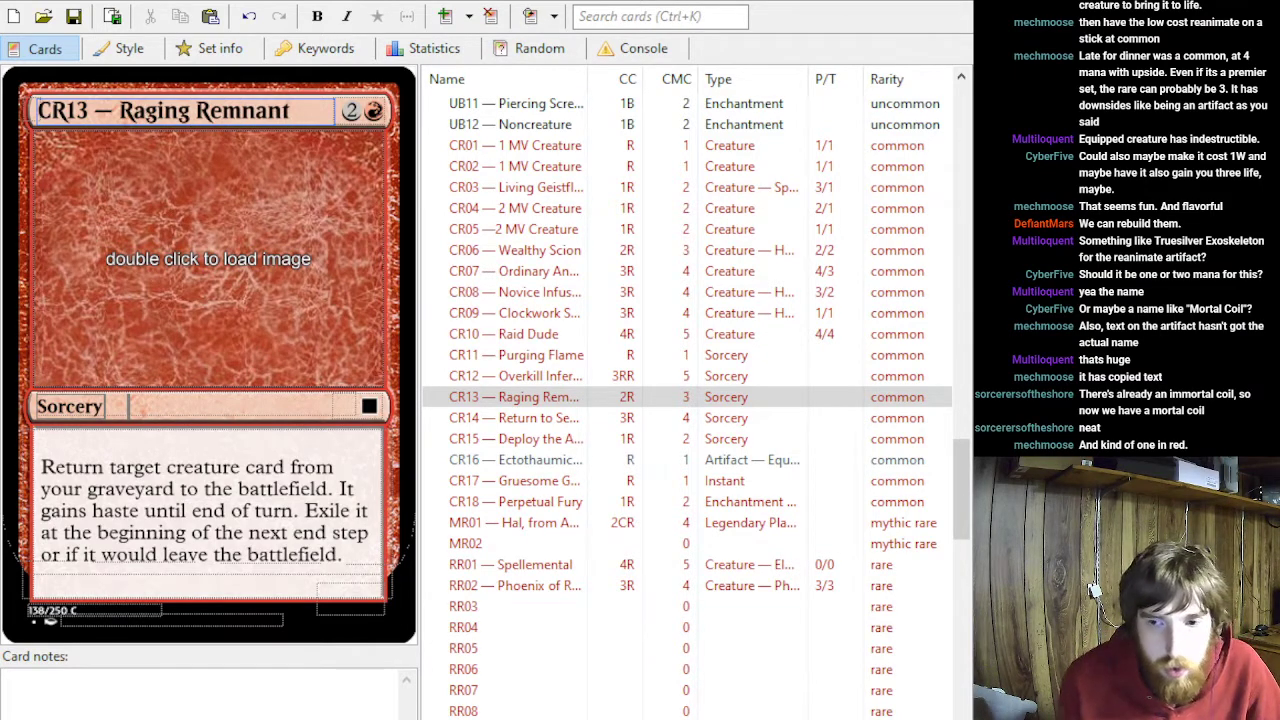
{"action": "scroll", "coordinate": [885, 437], "scroll_direction": "up", "scroll_amount": 12}
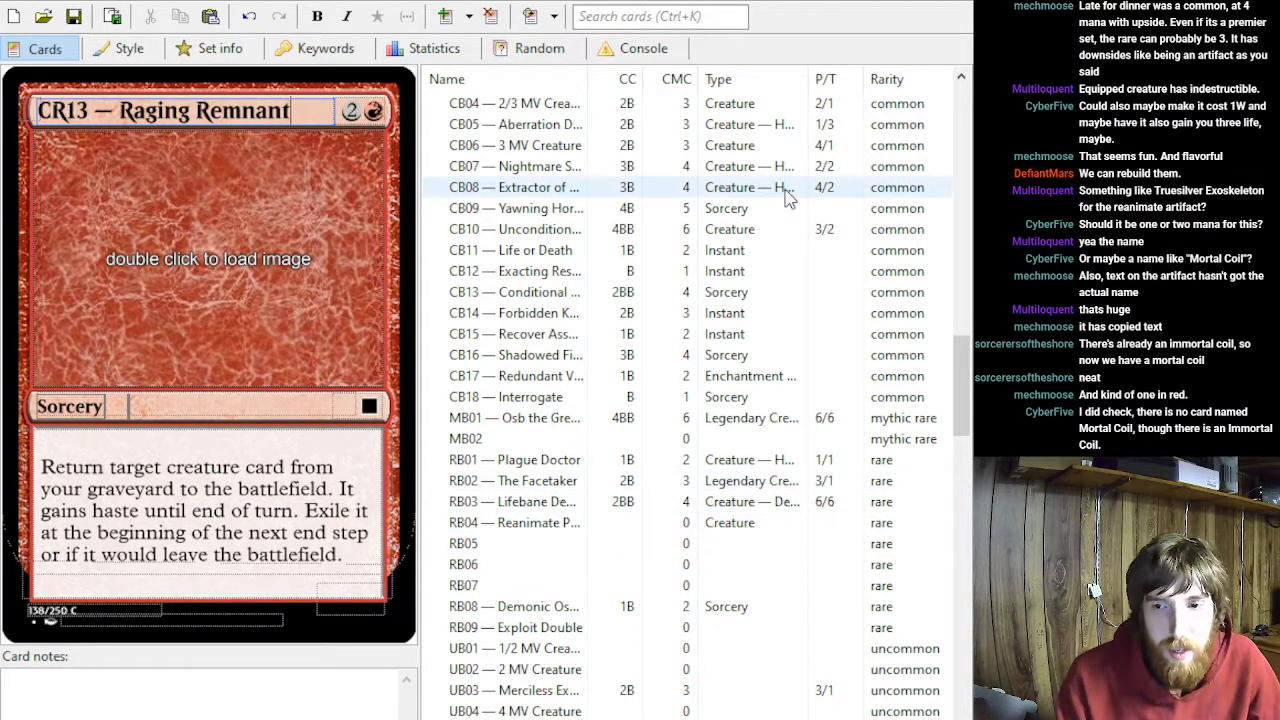
{"action": "key", "text": "alt+Tab"}
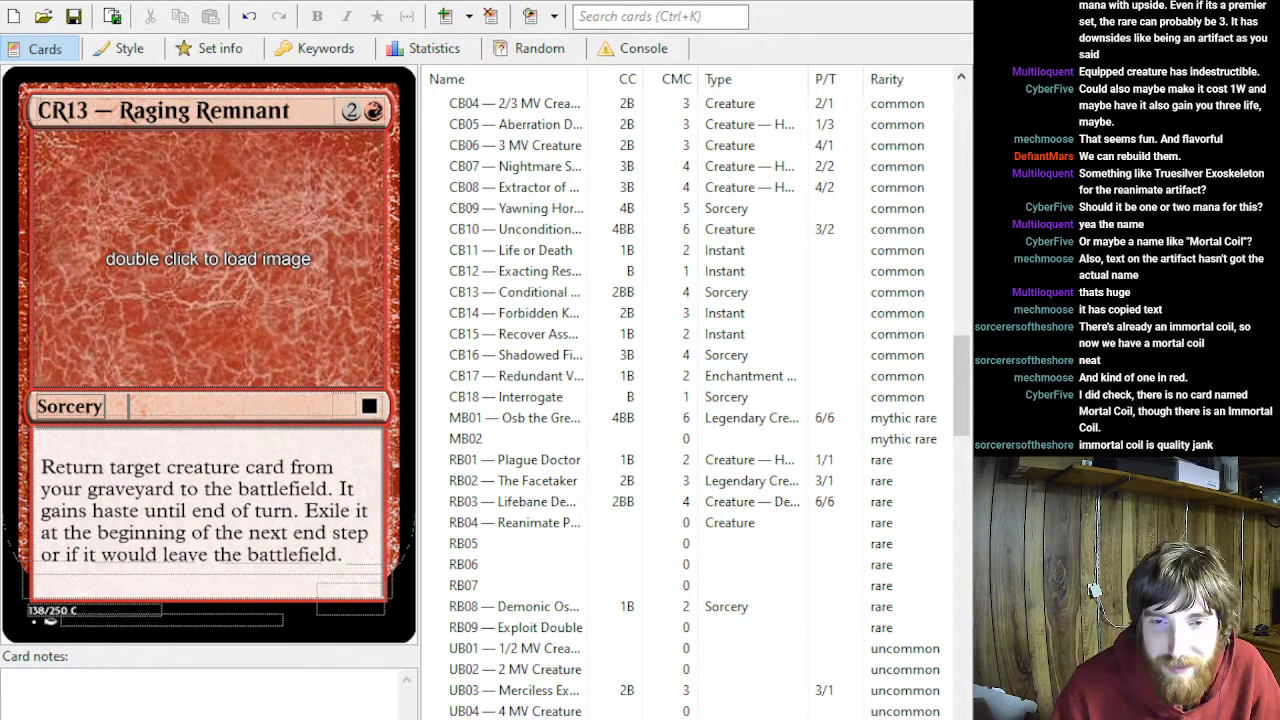
{"action": "left_click", "coordinate": [290, 111]}
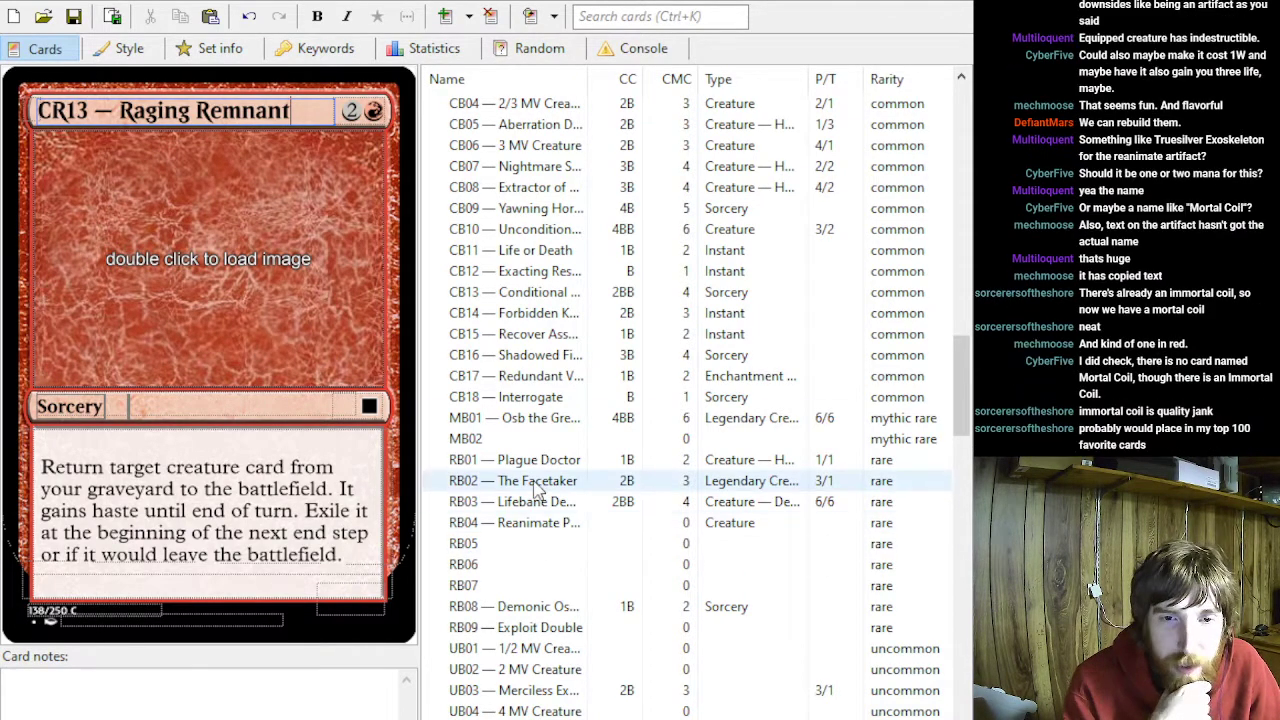
{"action": "scroll", "coordinate": [535, 485], "scroll_direction": "up", "scroll_amount": 1}
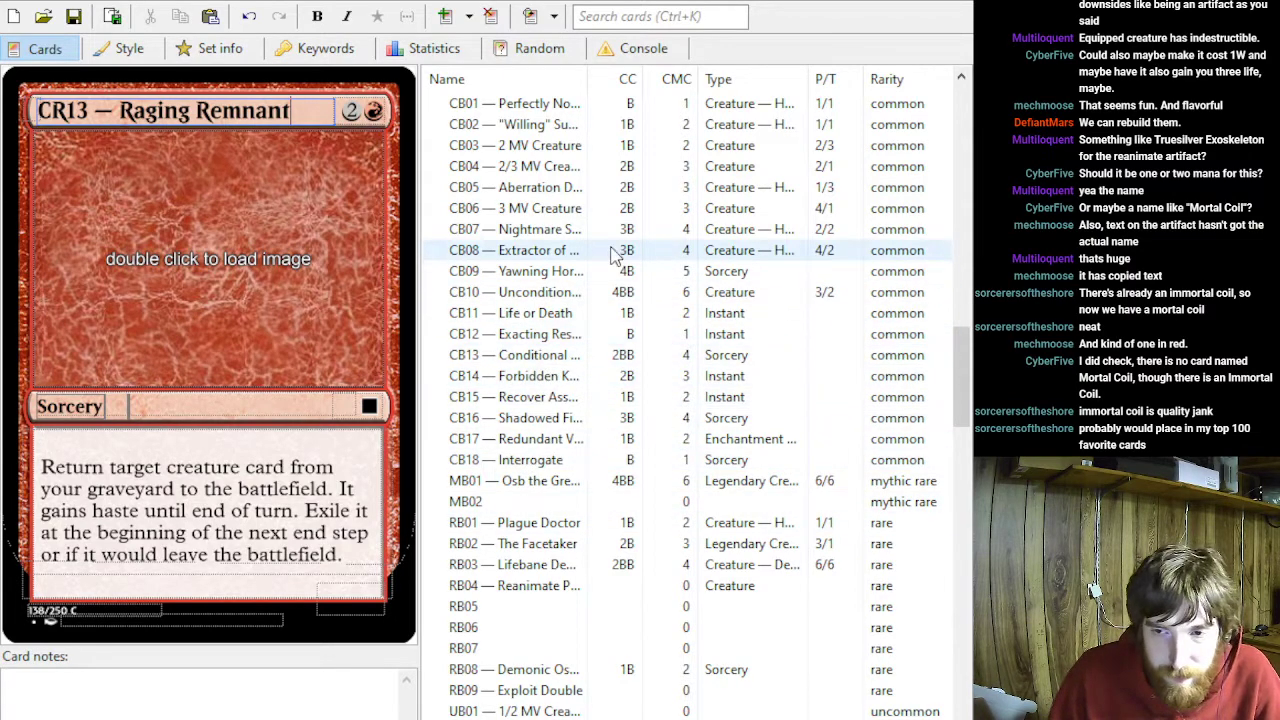
{"action": "scroll", "coordinate": [615, 255], "scroll_direction": "up", "scroll_amount": 4}
{"action": "scroll", "coordinate": [615, 255], "scroll_direction": "up", "scroll_amount": 2}
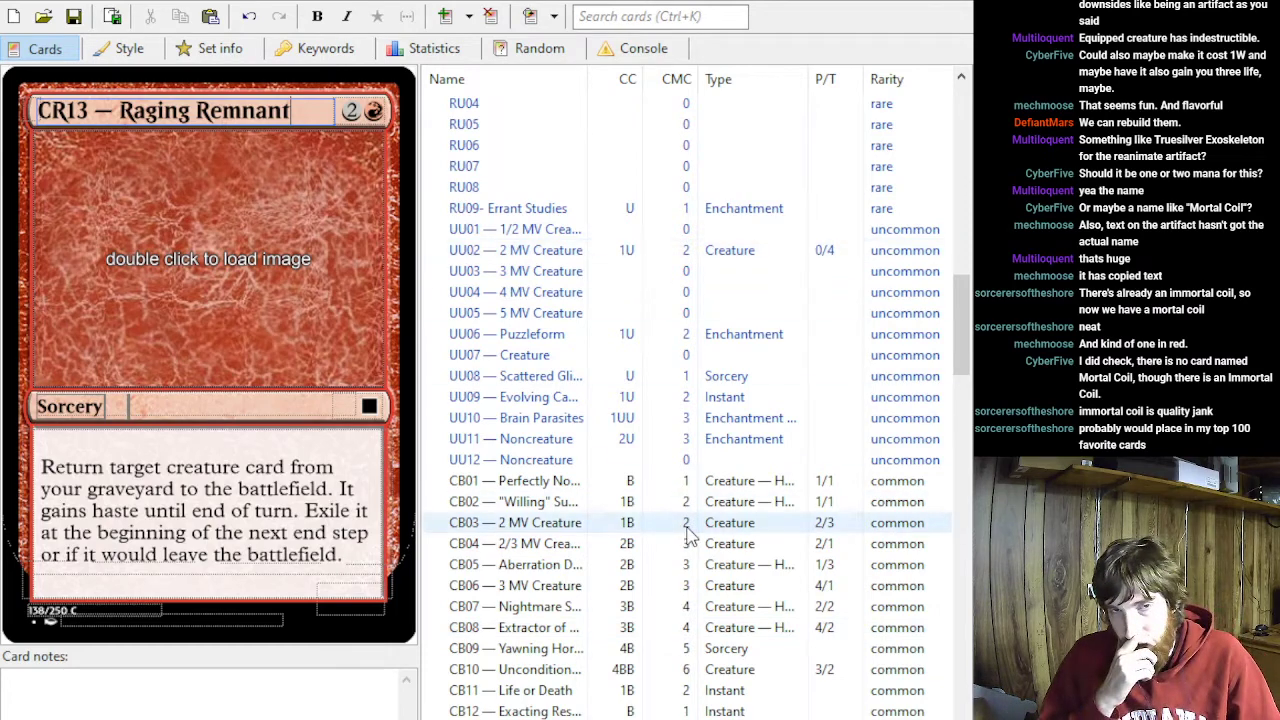
{"action": "scroll", "coordinate": [668, 530], "scroll_direction": "up", "scroll_amount": 7}
{"action": "scroll", "coordinate": [672, 522], "scroll_direction": "up", "scroll_amount": 13}
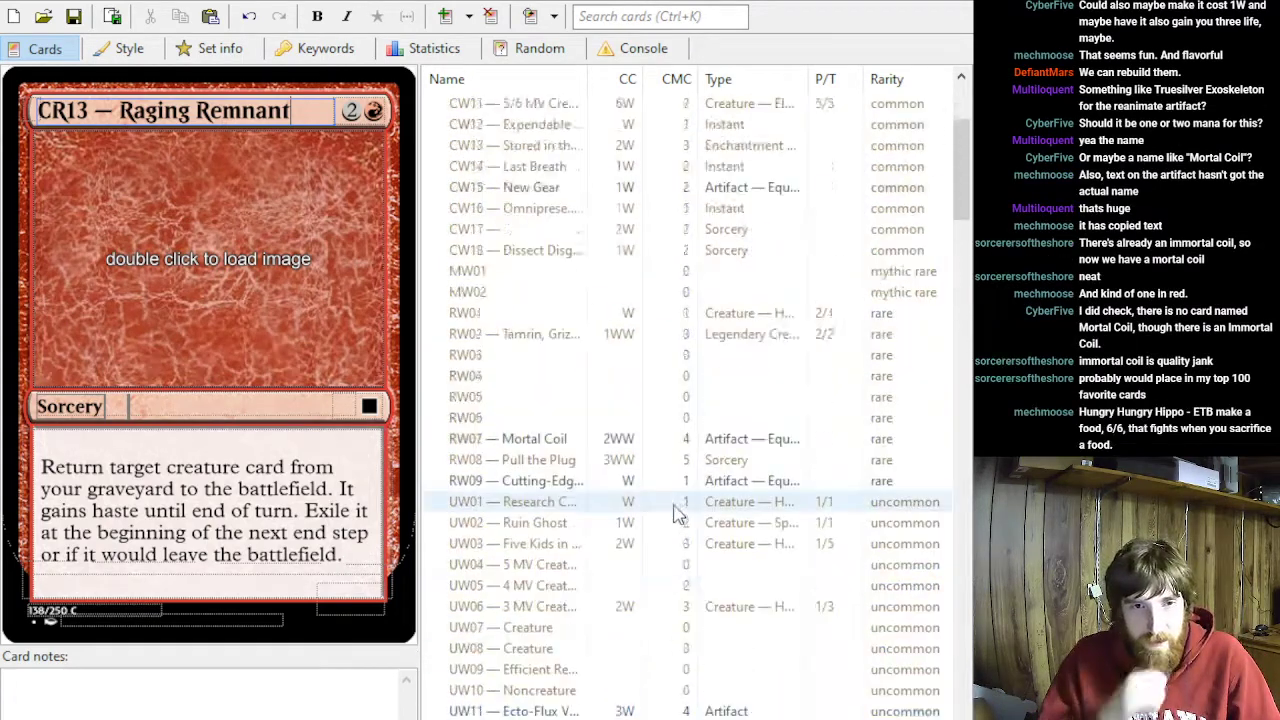